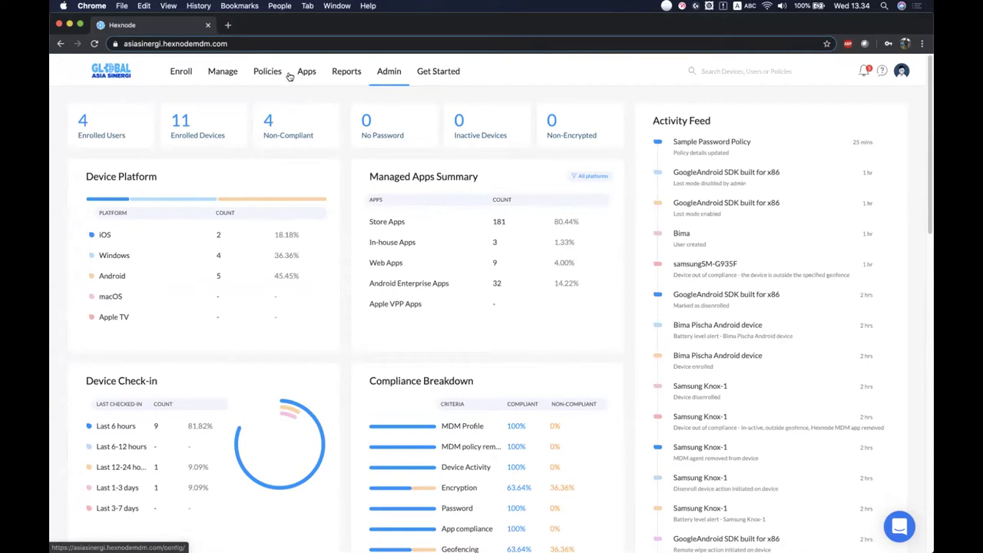
Step: Review the Enroll section's All Enrollments and Status tabs, then open Android platform-specific enrollment
click(179, 73)
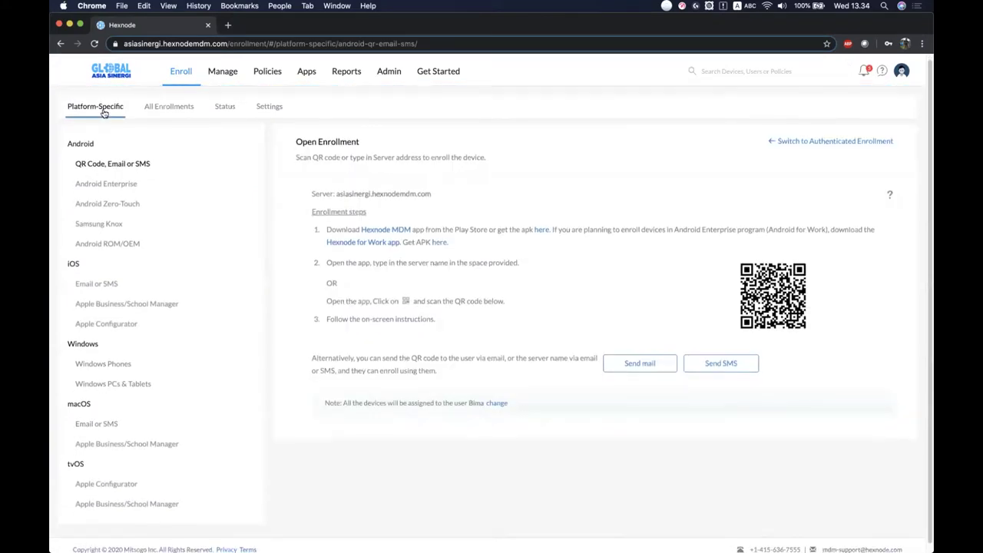
click(168, 108)
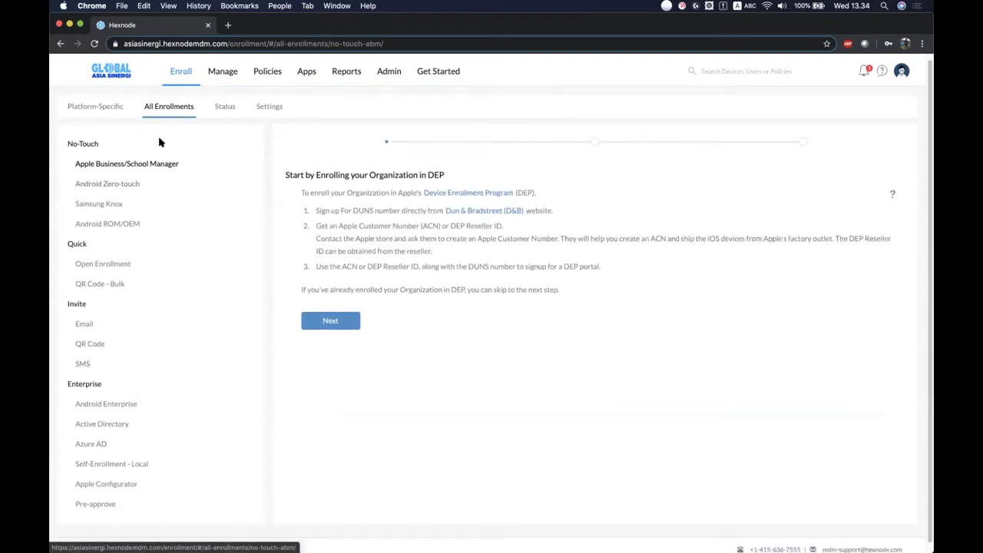
click(221, 107)
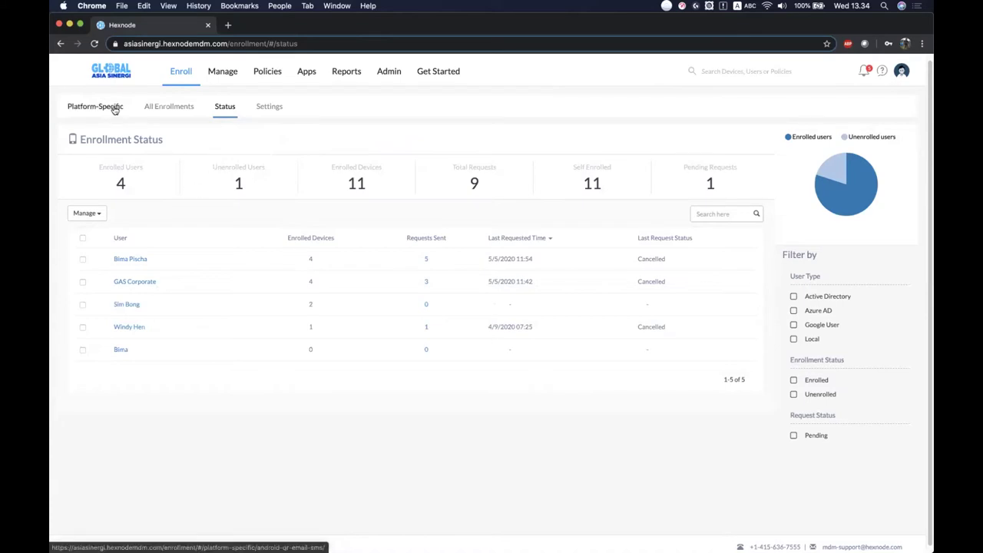
click(114, 109)
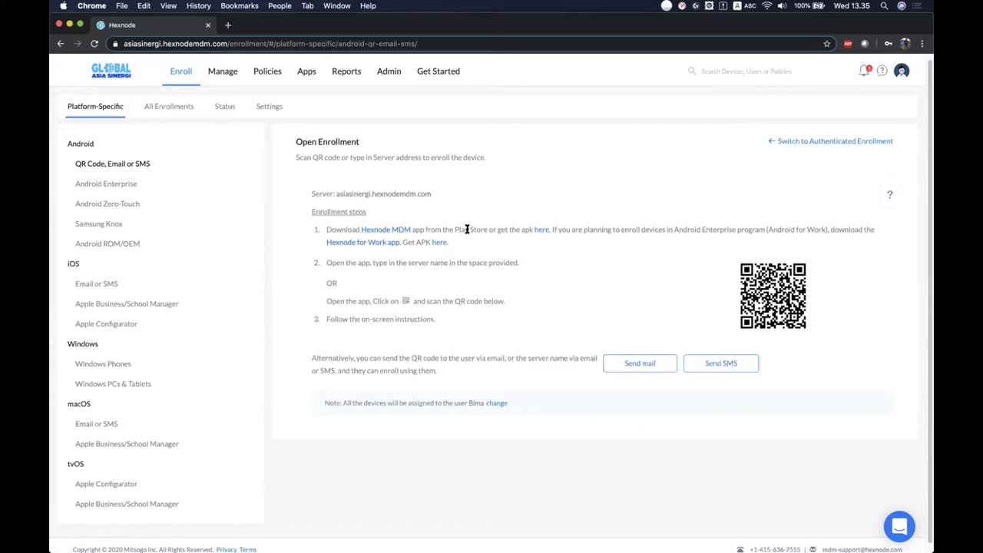
Step: Switch to the desktop space holding the Android emulators
key(ctrl+Left)
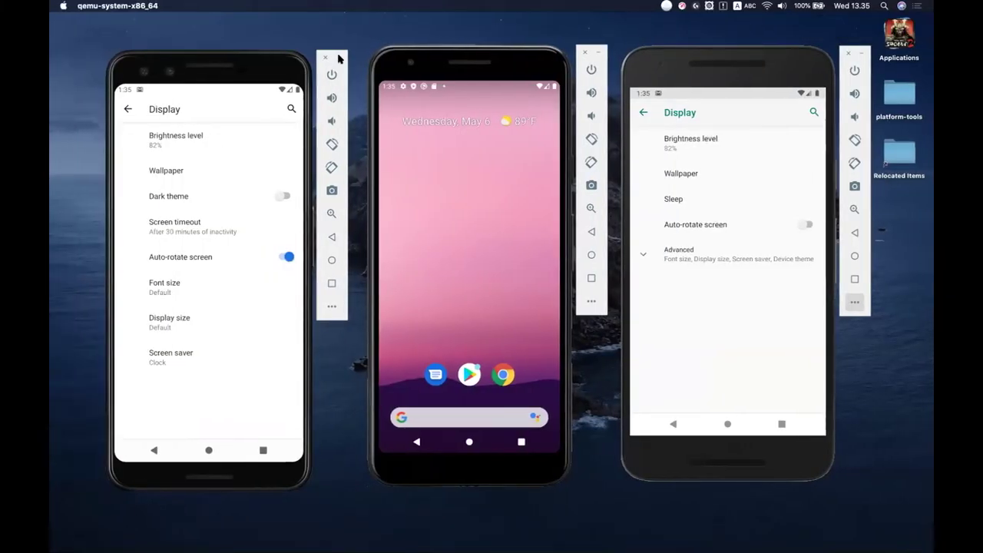
Step: Close the left and right emulators, then launch Google Play on the remaining phone
click(337, 58)
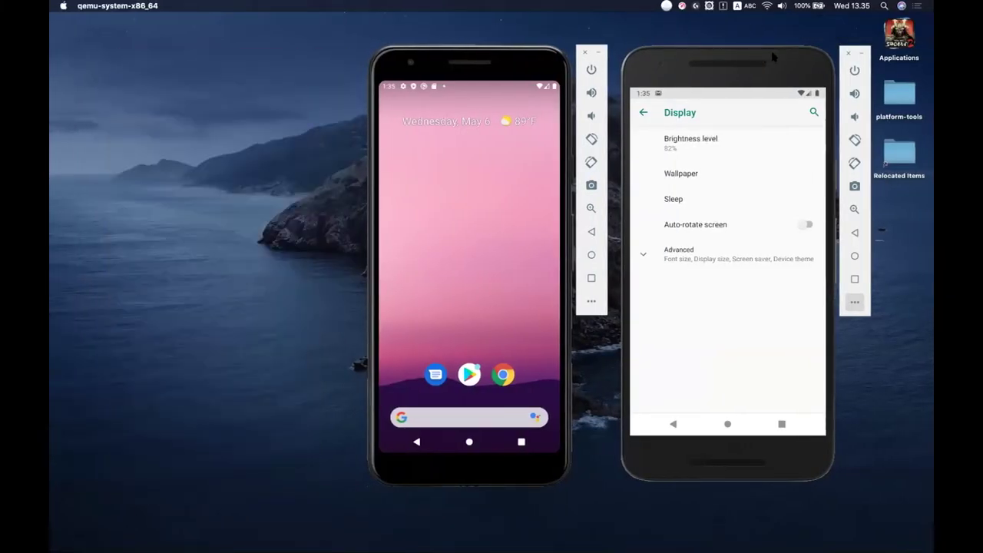
click(861, 53)
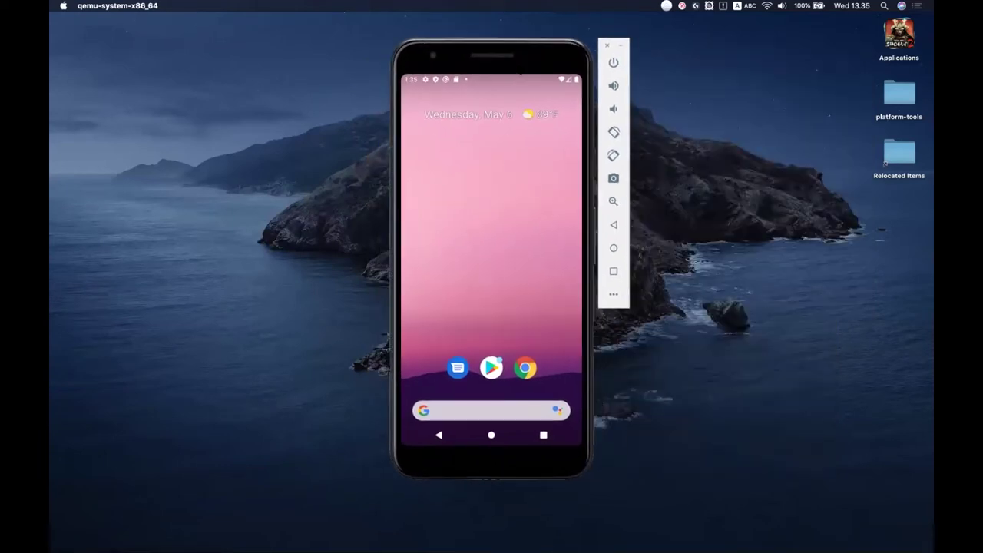
drag(503, 330, 506, 220)
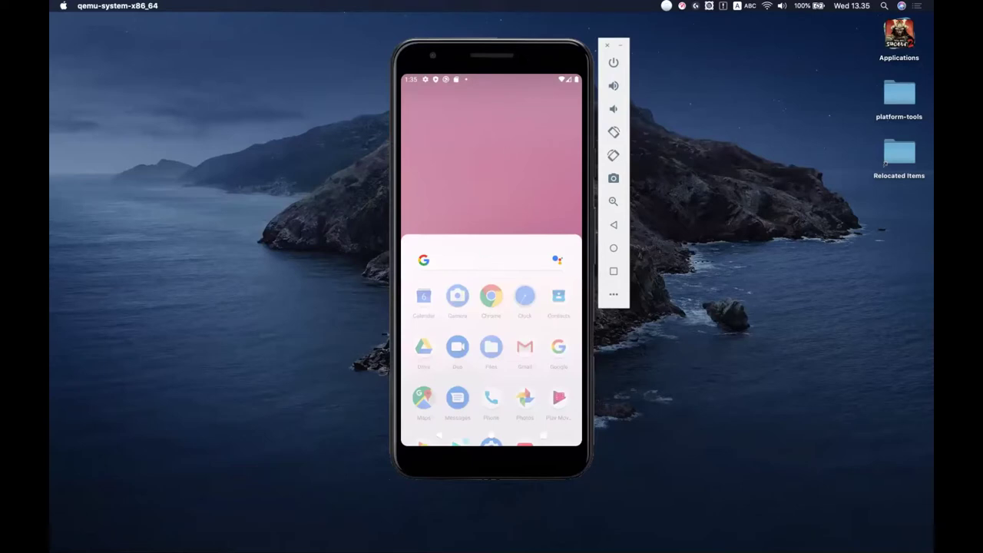
drag(554, 282, 546, 361)
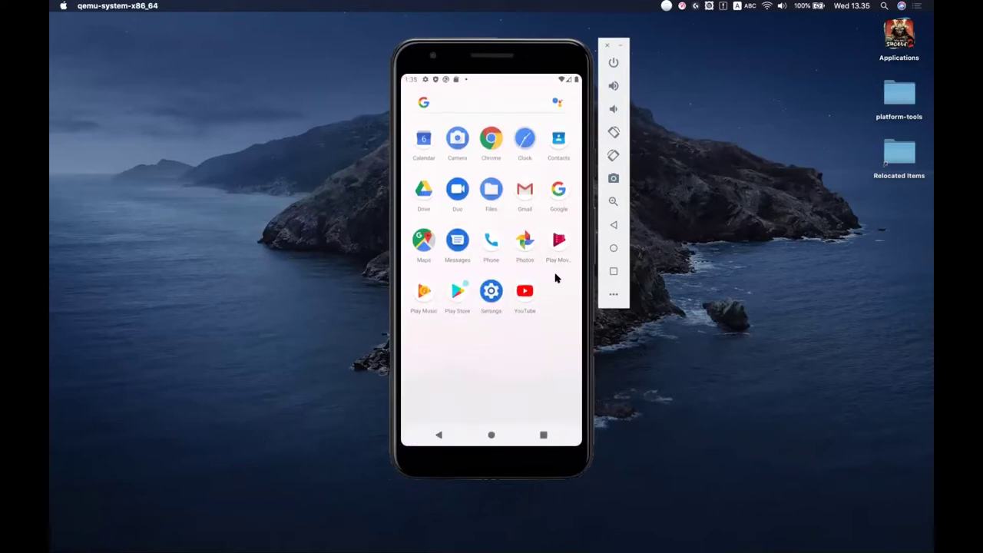
drag(509, 292, 507, 354)
drag(478, 291, 481, 251)
drag(509, 180, 515, 136)
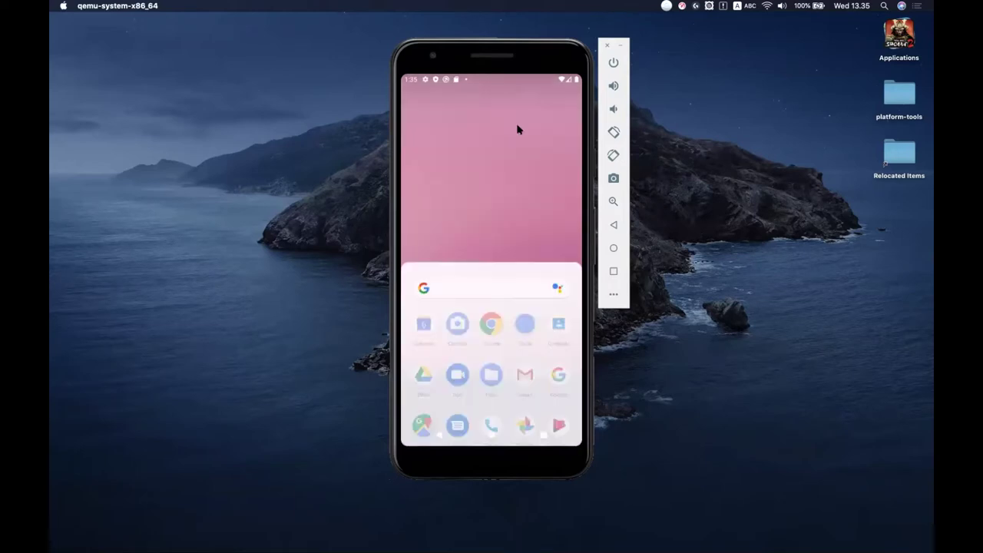
drag(500, 192, 507, 128)
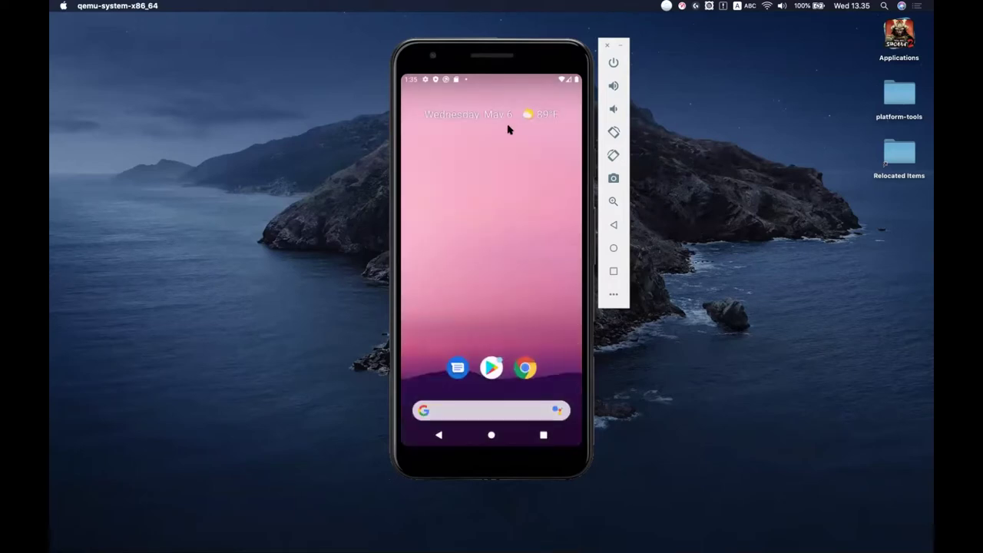
click(490, 368)
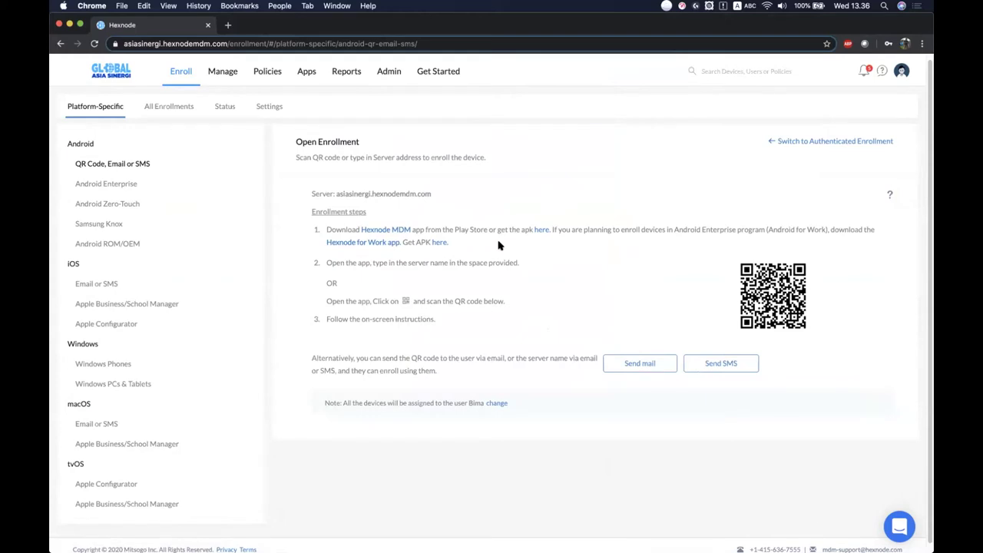
Step: Restore the second emulator, back out of Settings to home, and launch Google Play
key(ctrl+Left)
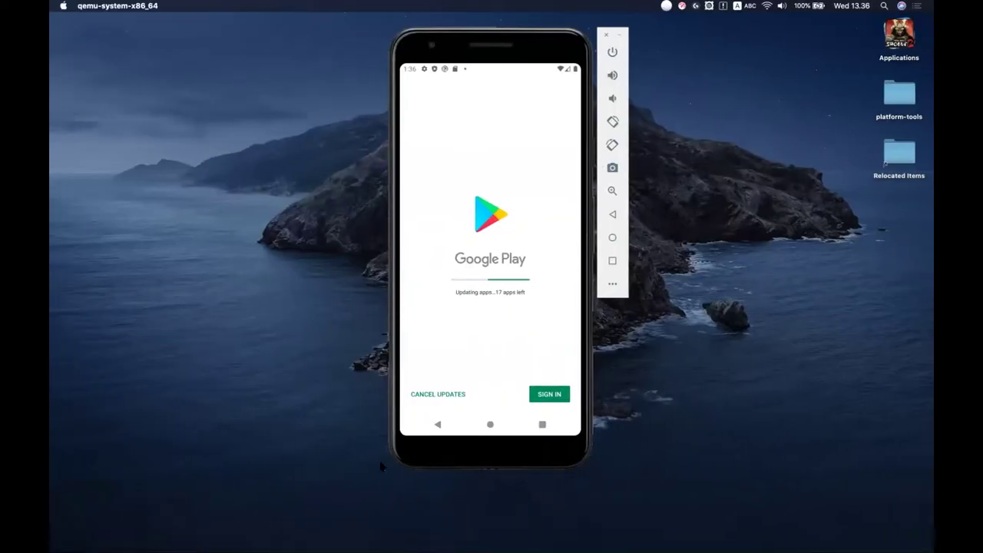
mouse_move(53, 445)
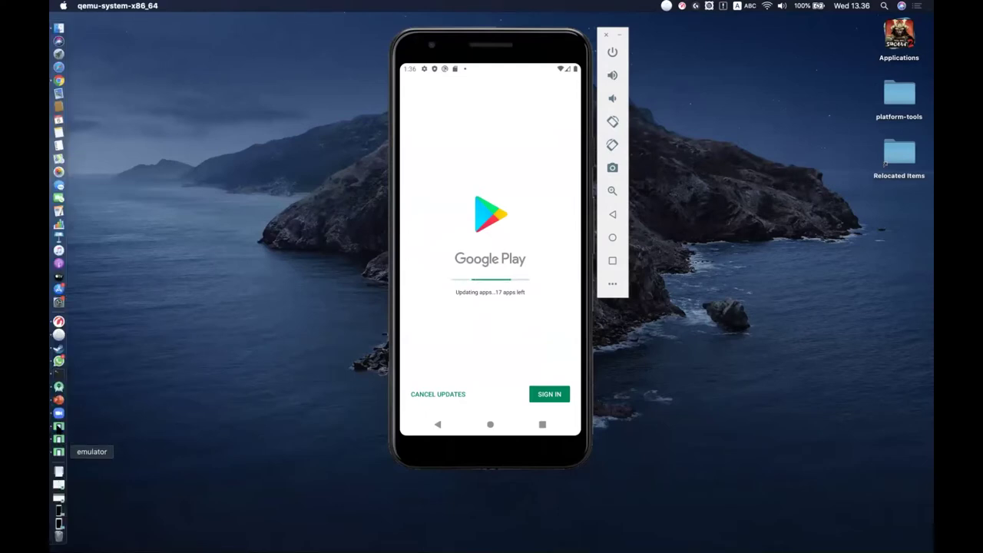
click(59, 425)
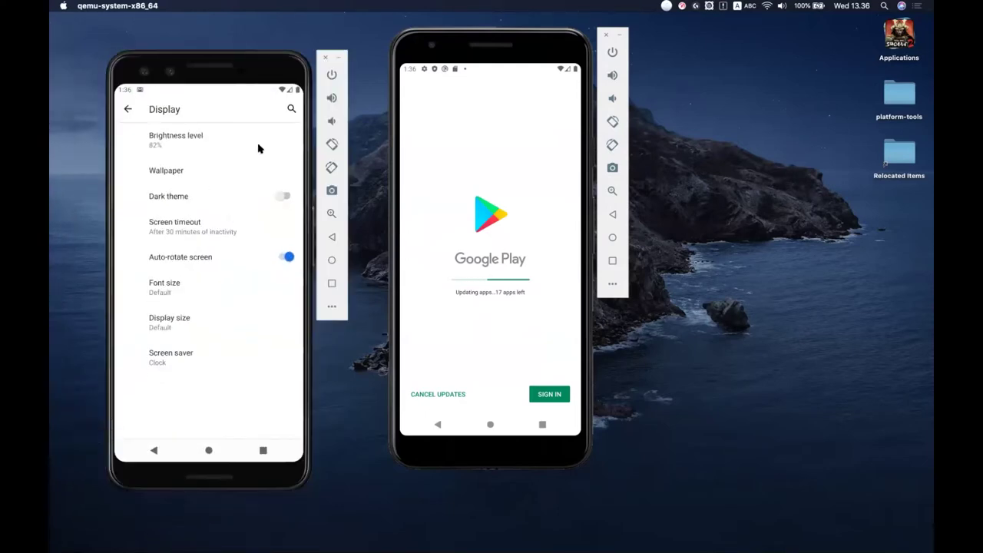
click(152, 451)
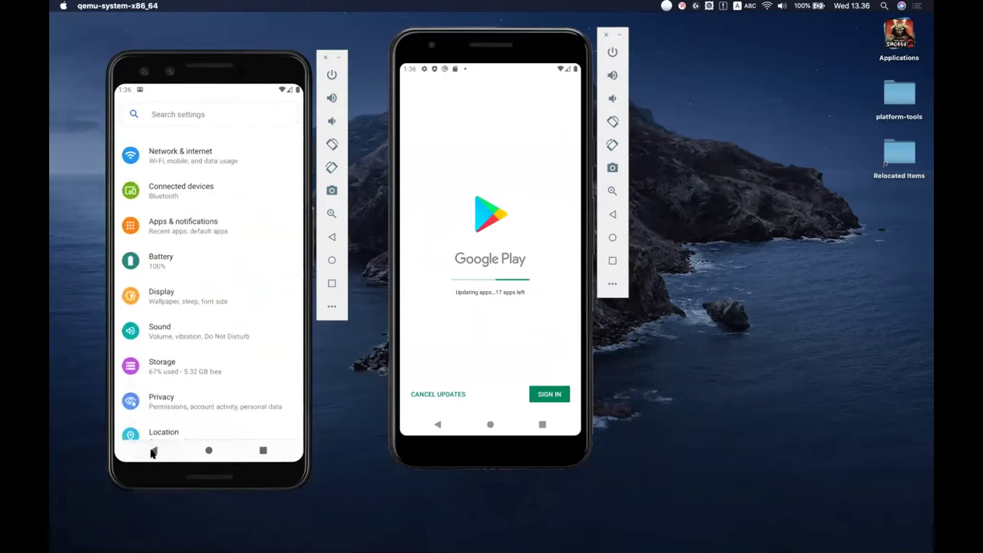
click(152, 452)
click(153, 452)
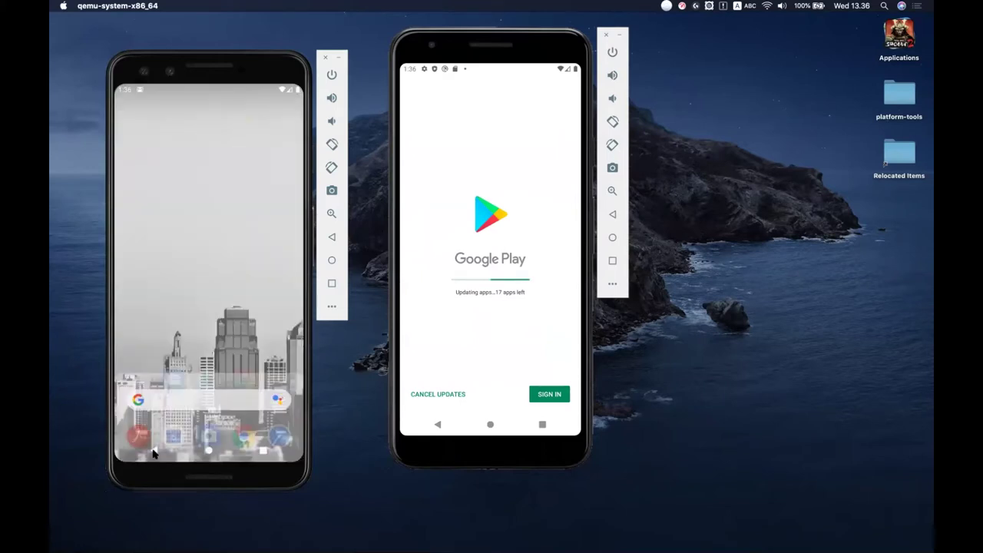
click(214, 377)
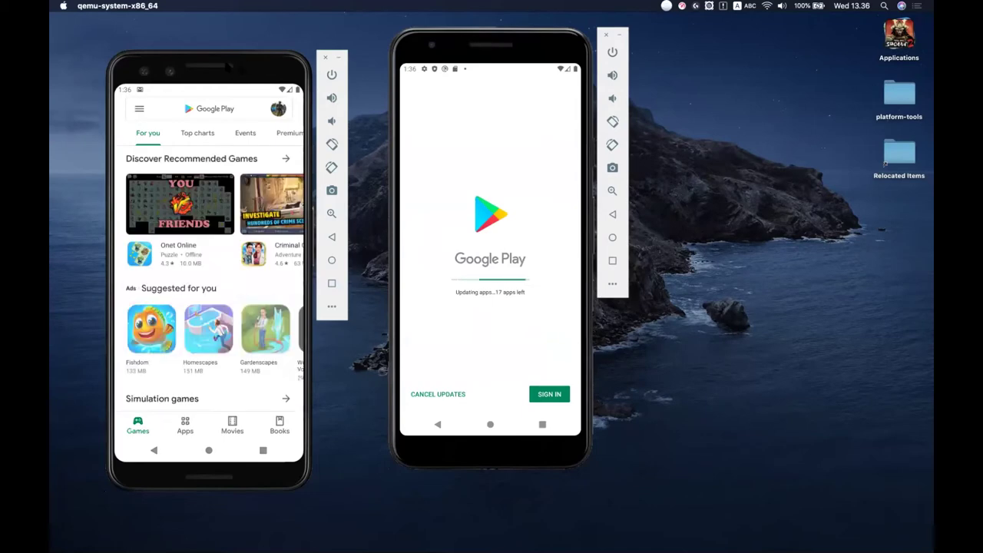
Step: Close the emulator stuck updating, search Google Play for 'hexnode' and view the Hexnode MDM listing
drag(207, 65, 638, 75)
drag(612, 43, 447, 43)
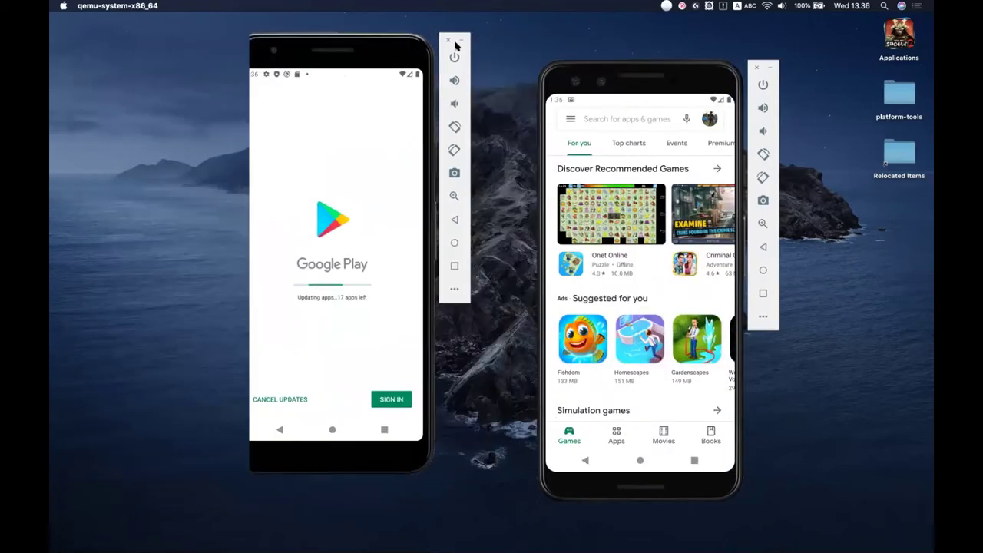
click(445, 36)
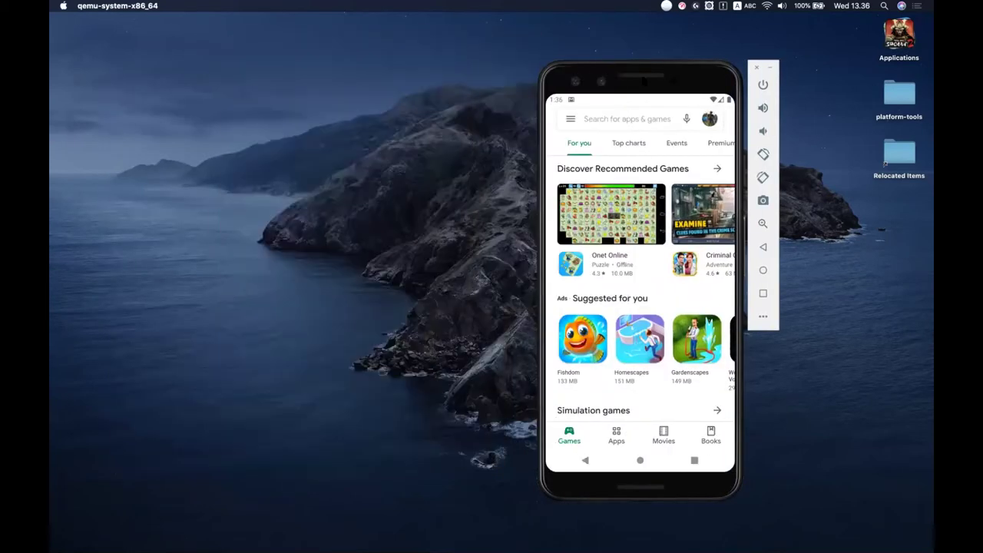
click(504, 120)
text(he)
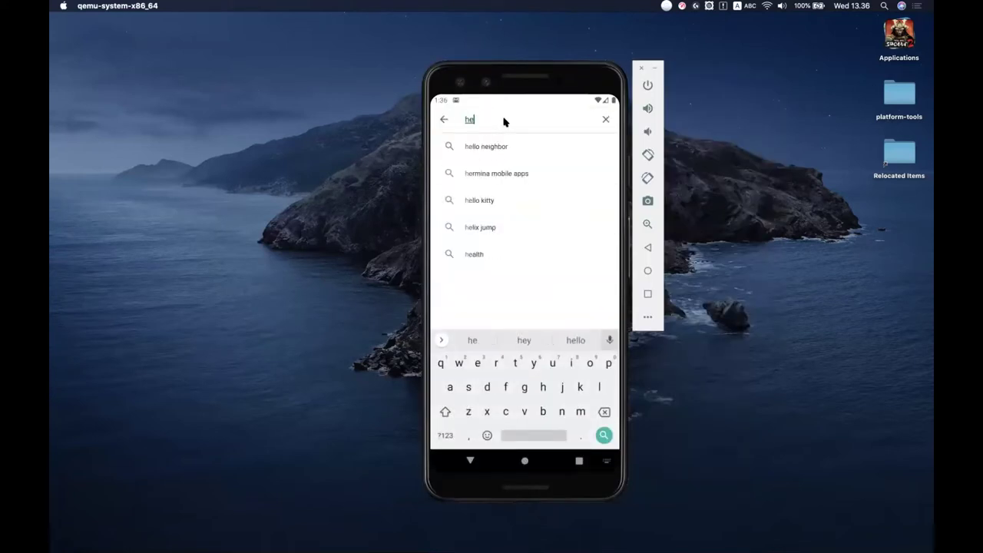
text(xnode)
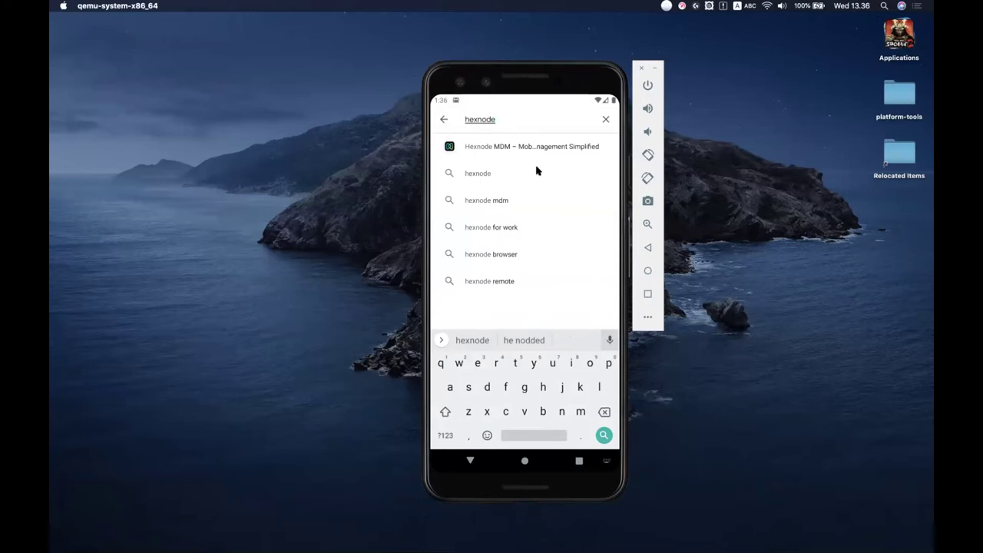
click(479, 147)
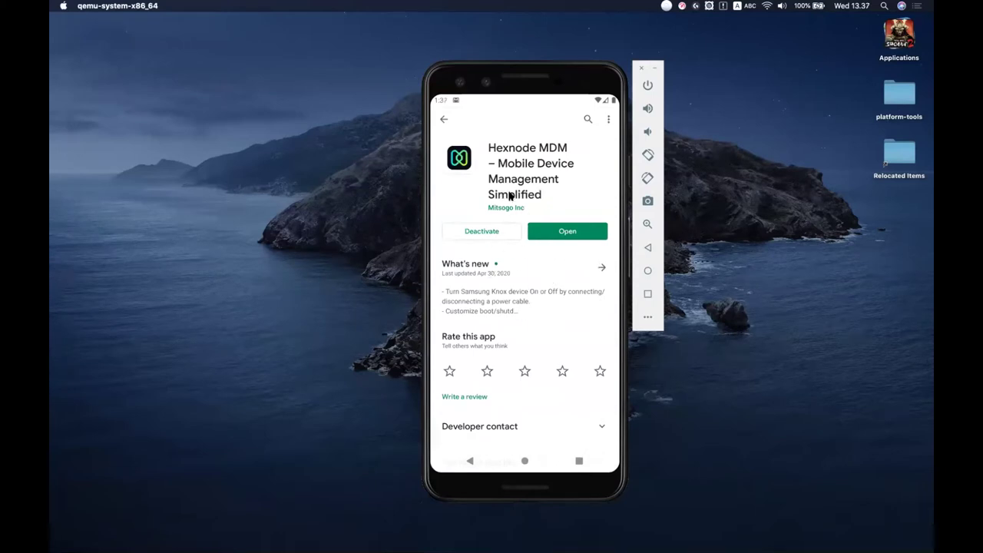
click(443, 122)
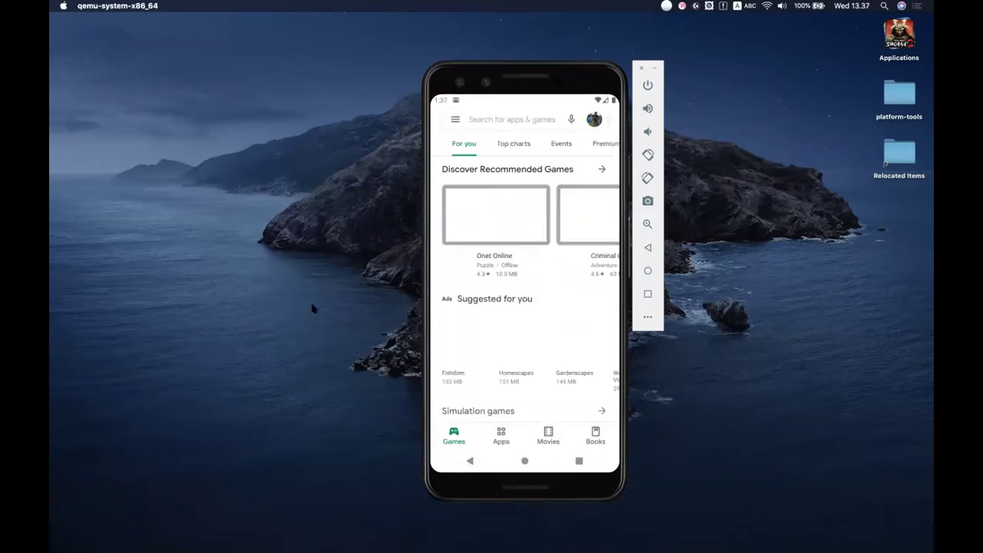
mouse_move(61, 426)
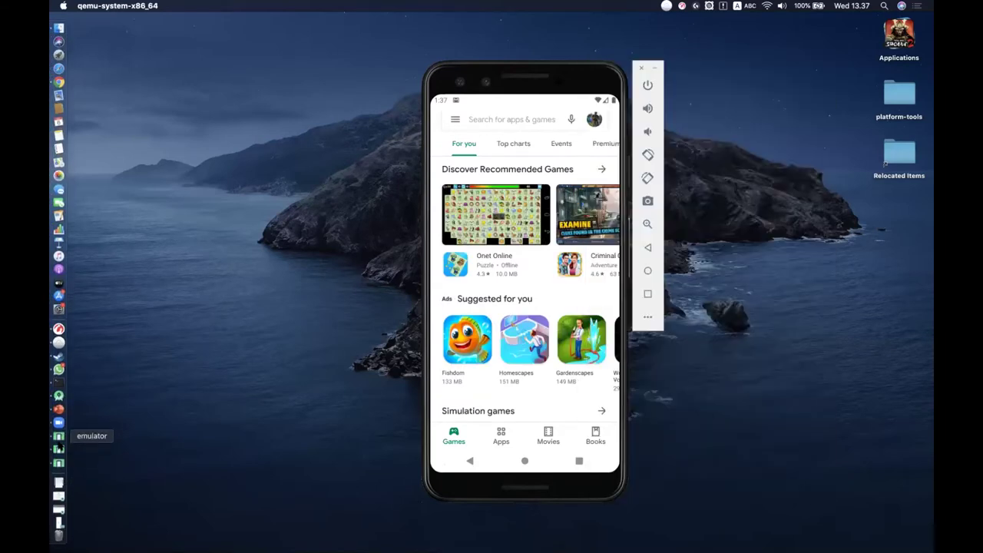
click(59, 440)
Step: Skip the pending Google Play updates and close the Display settings and Play Store emulators
click(59, 464)
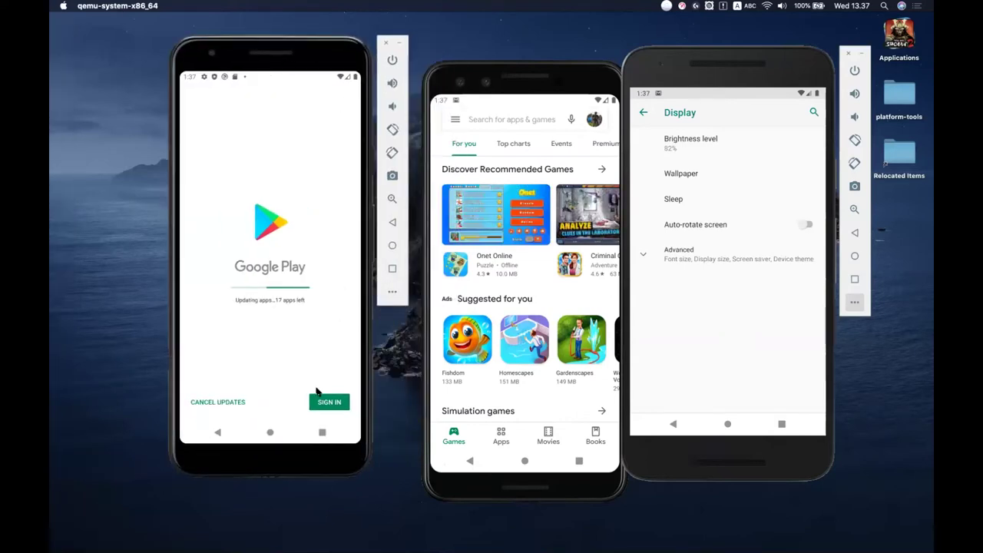
click(214, 403)
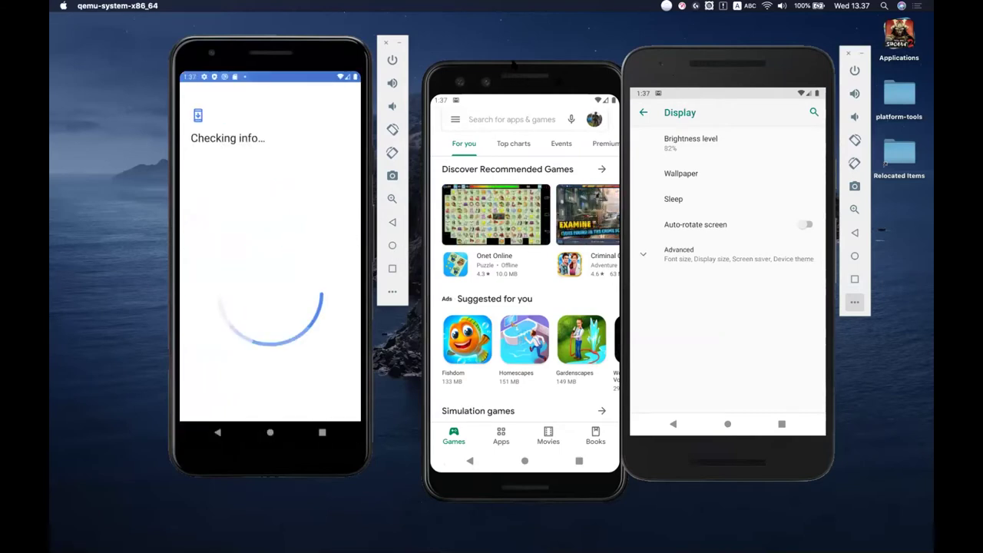
drag(530, 81, 510, 58)
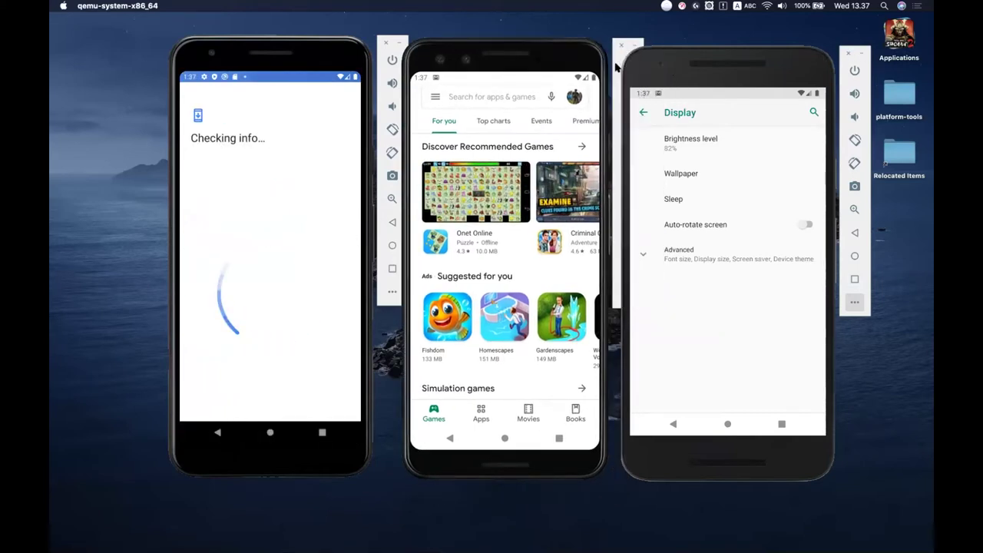
click(848, 53)
click(621, 44)
drag(268, 58, 512, 57)
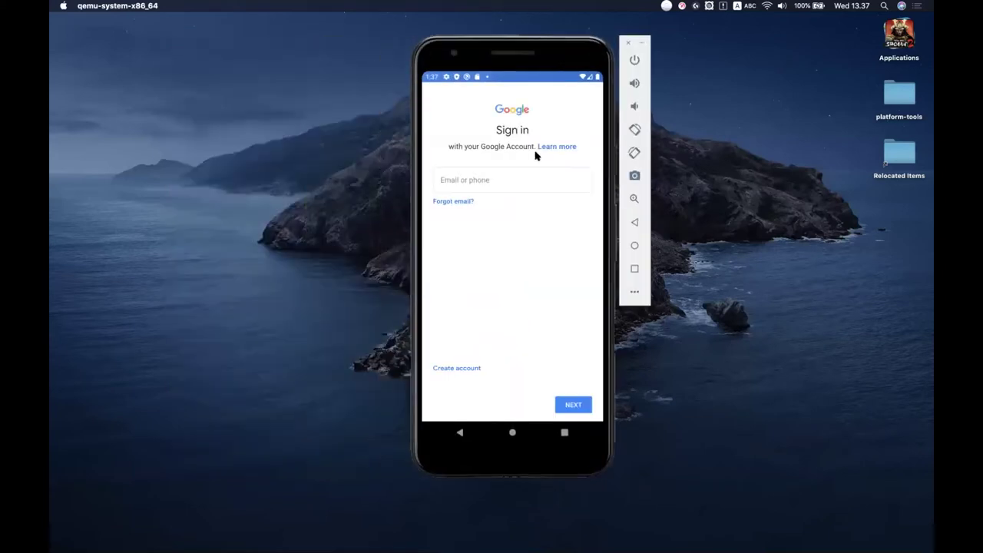
Step: Sign in to the Google account by entering its email and password
click(517, 178)
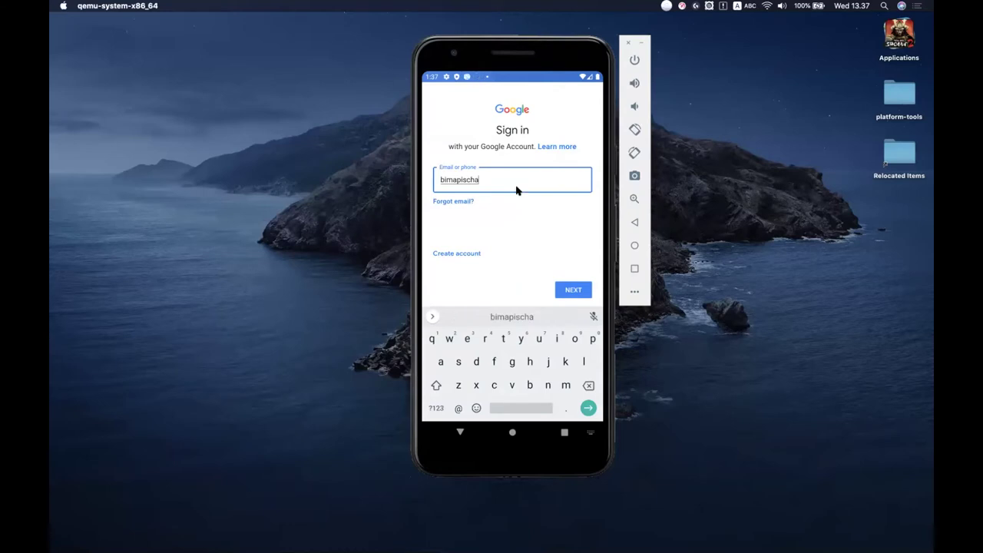
click(573, 291)
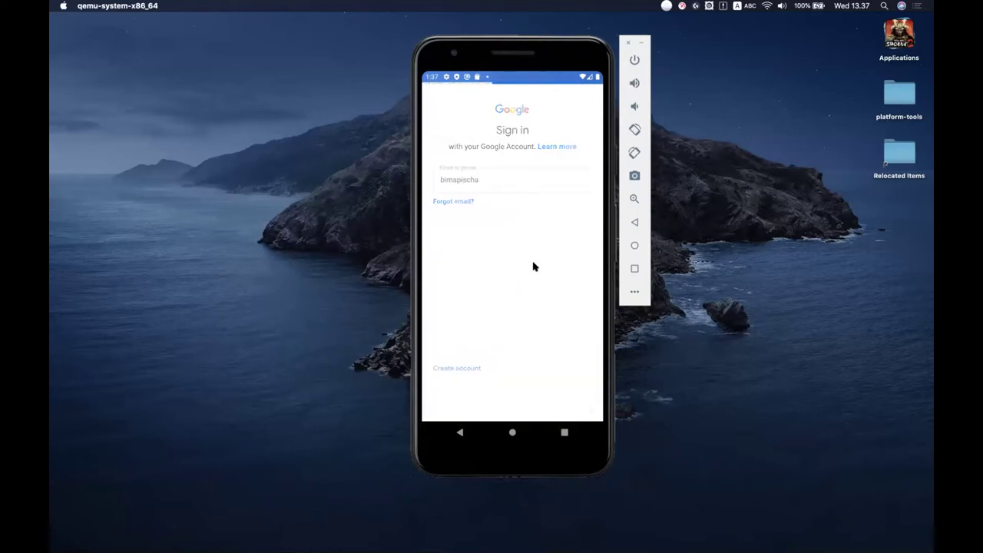
click(473, 189)
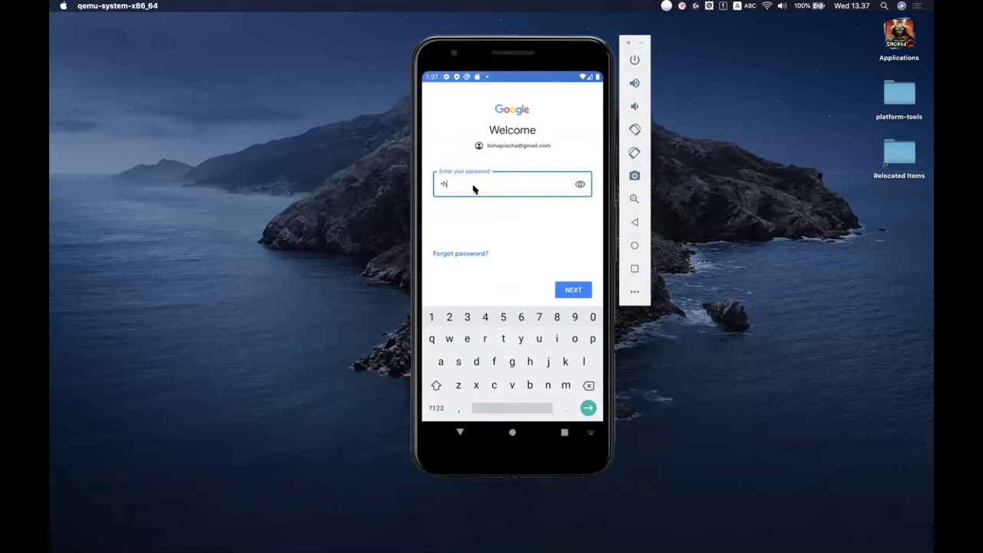
text(••)
click(574, 290)
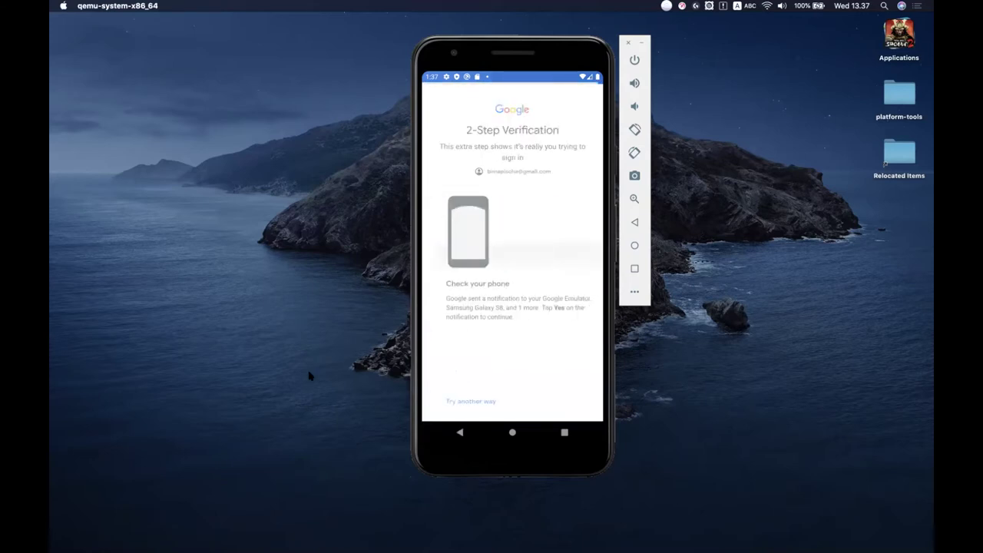
Step: Approve the 2-Step Verification sign-in request on the second phone
mouse_move(58, 451)
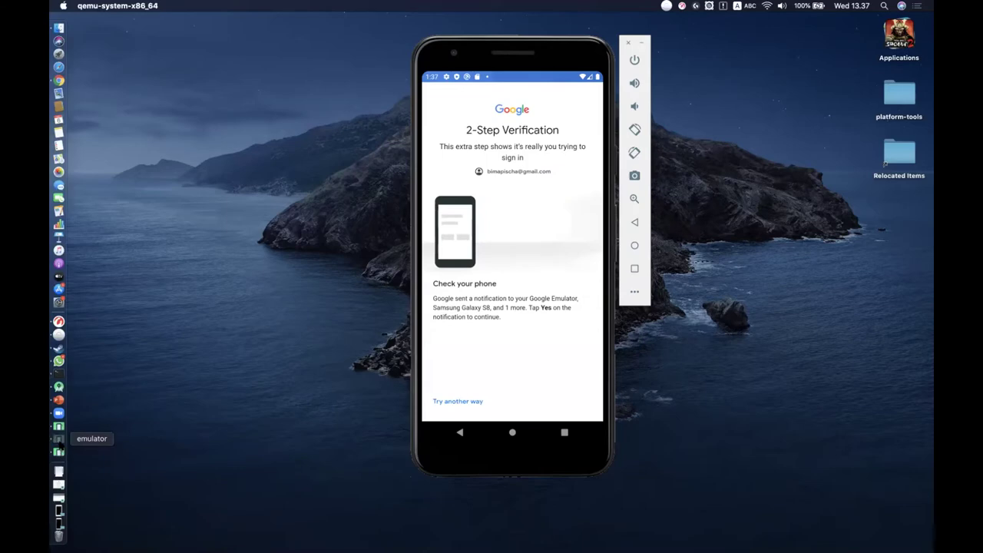
click(58, 439)
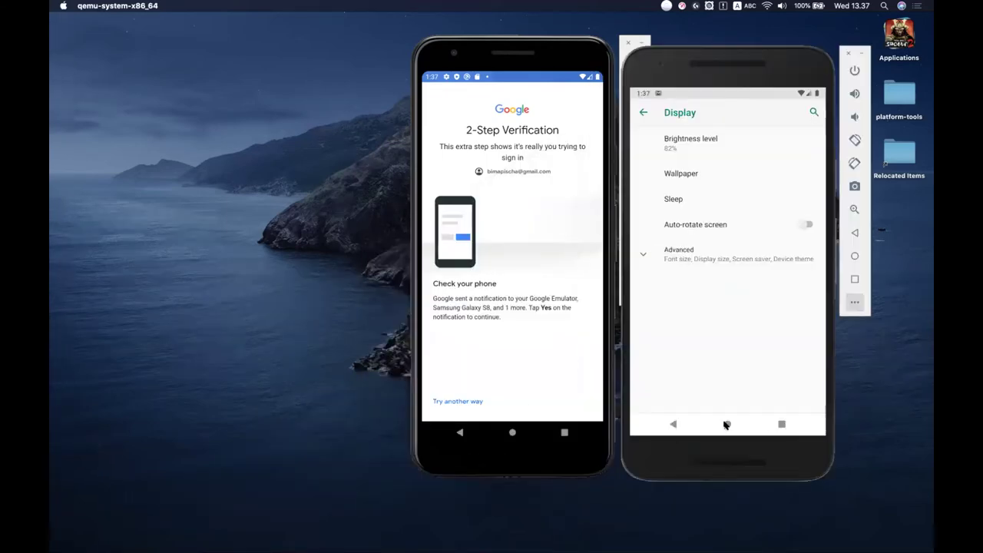
click(726, 422)
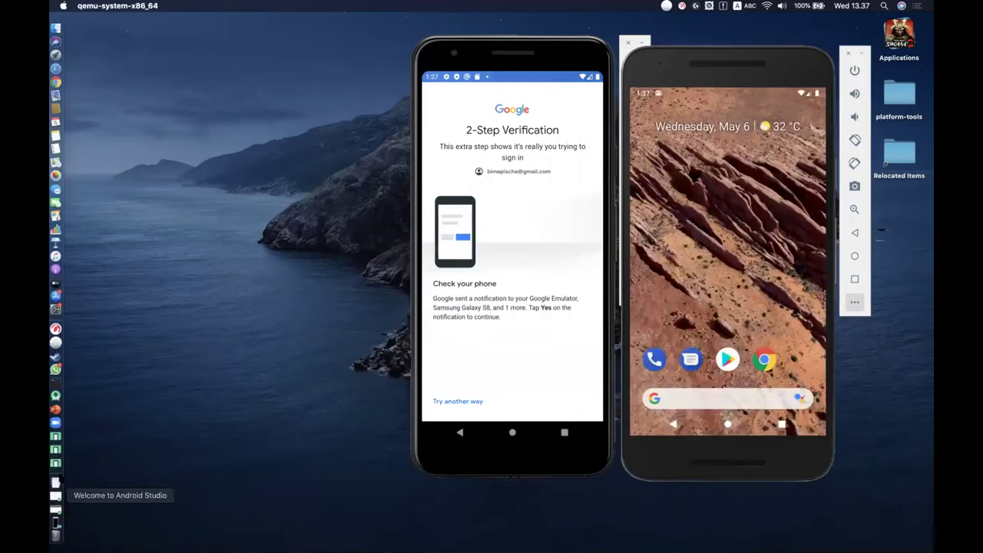
click(545, 281)
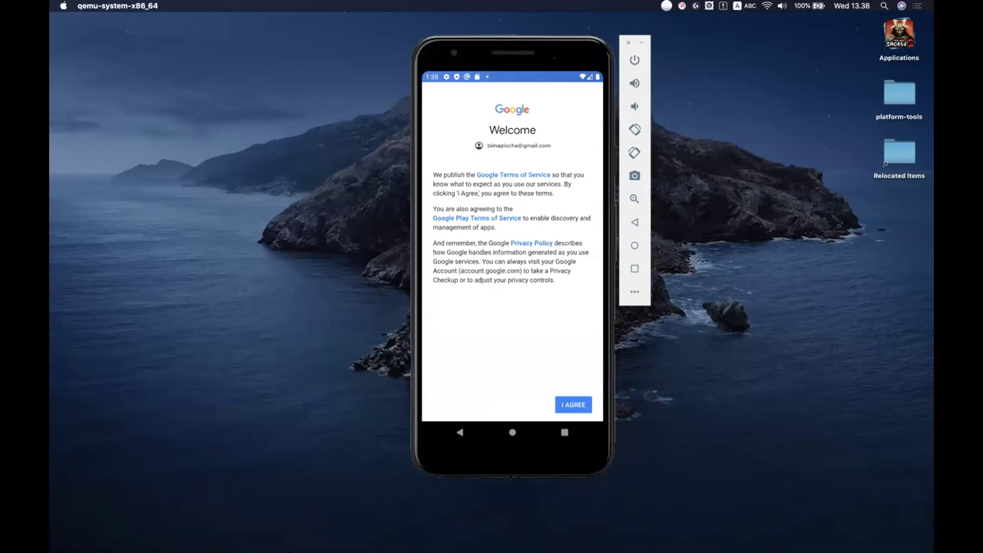
Step: Accept Google's terms, turn off Back up to Google Drive, and accept the services settings
click(572, 404)
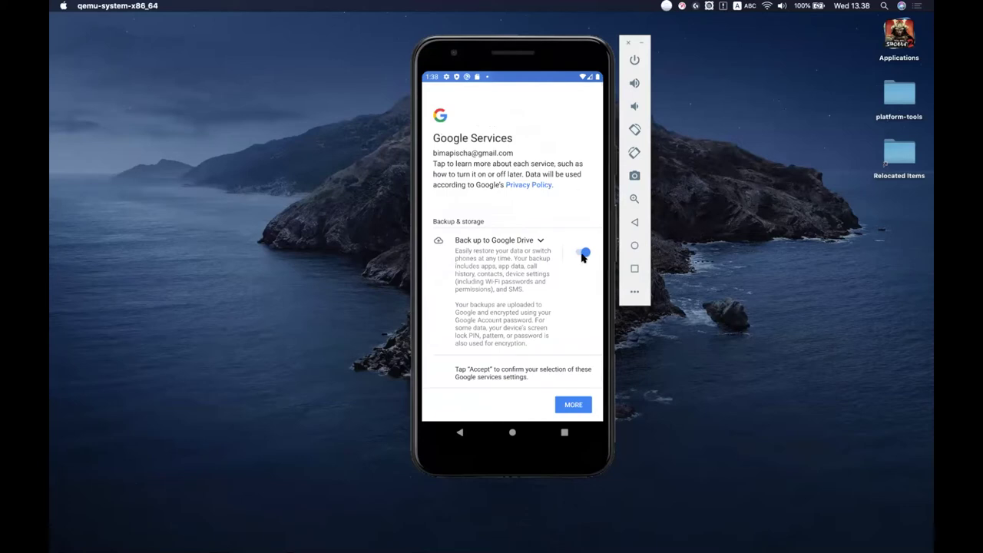
click(583, 255)
click(574, 405)
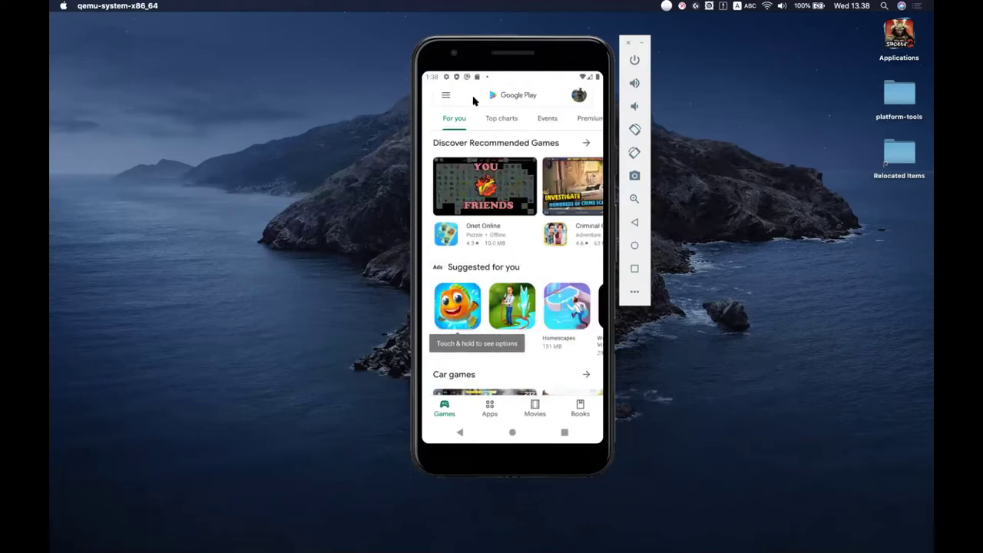
Step: Search the Play Store for 'hexnode' and start installing Hexnode MDM
click(473, 98)
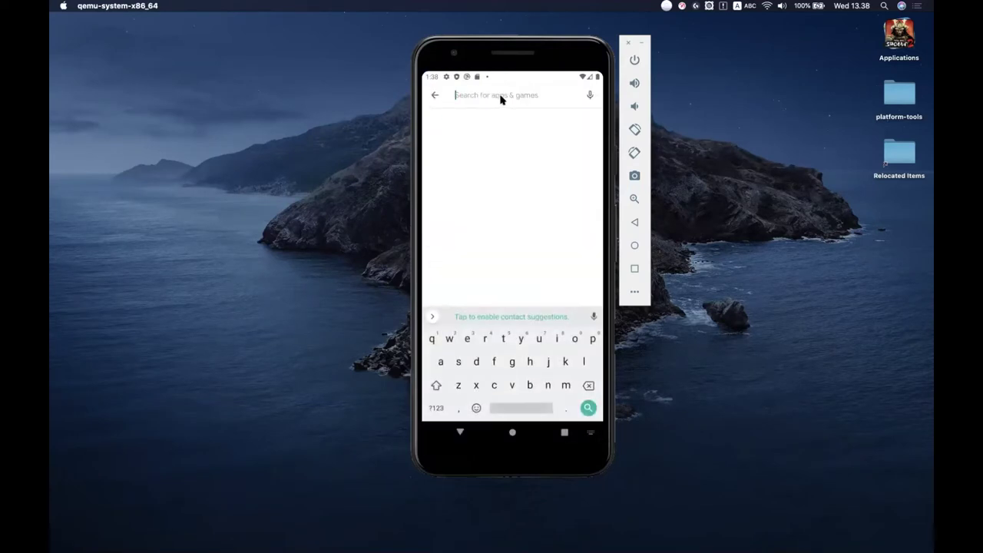
text(hex)
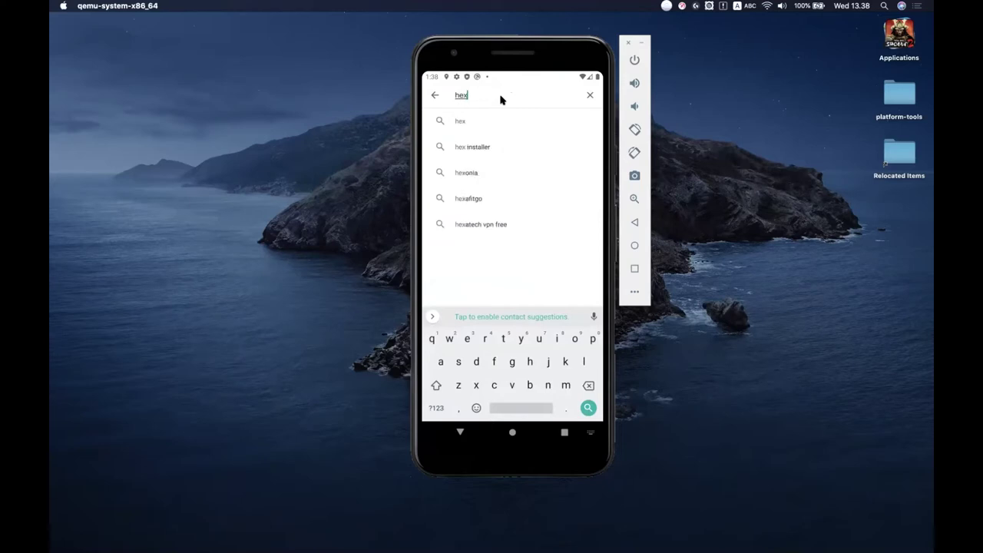
text(node)
click(471, 123)
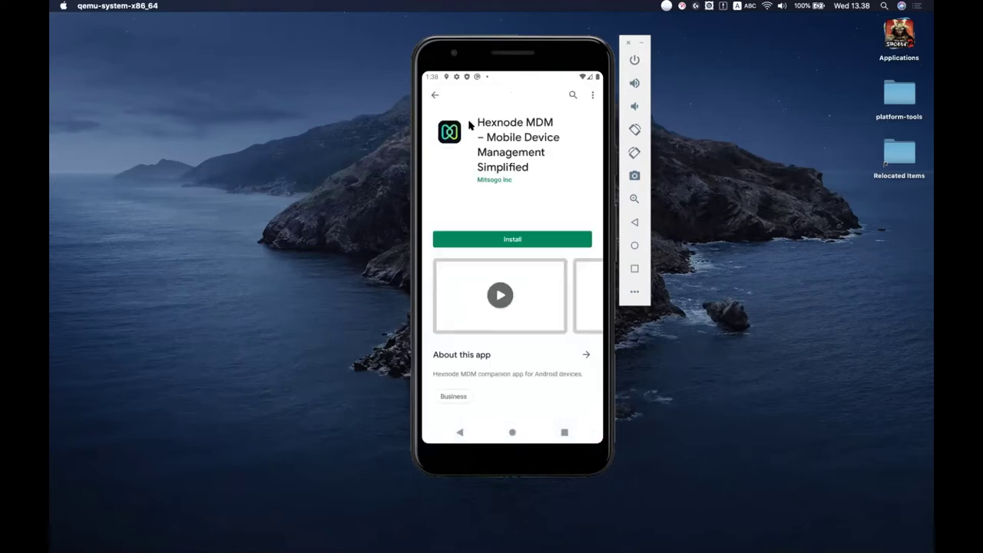
click(525, 240)
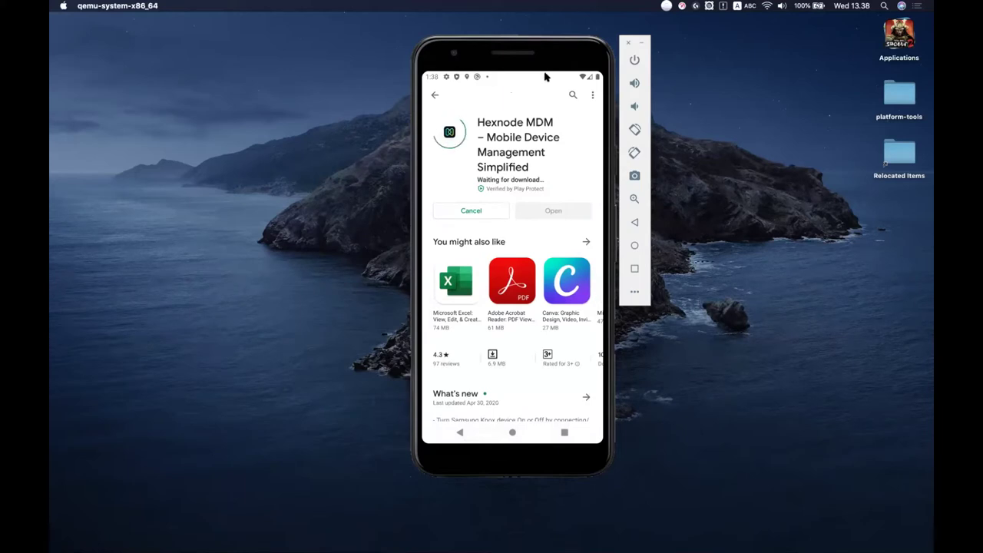
drag(537, 62, 522, 59)
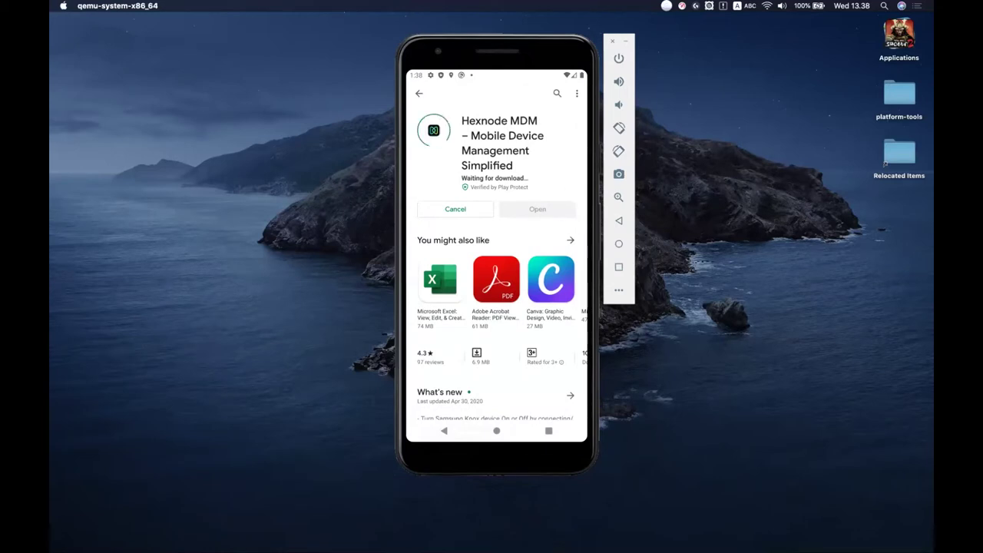
drag(522, 59, 523, 58)
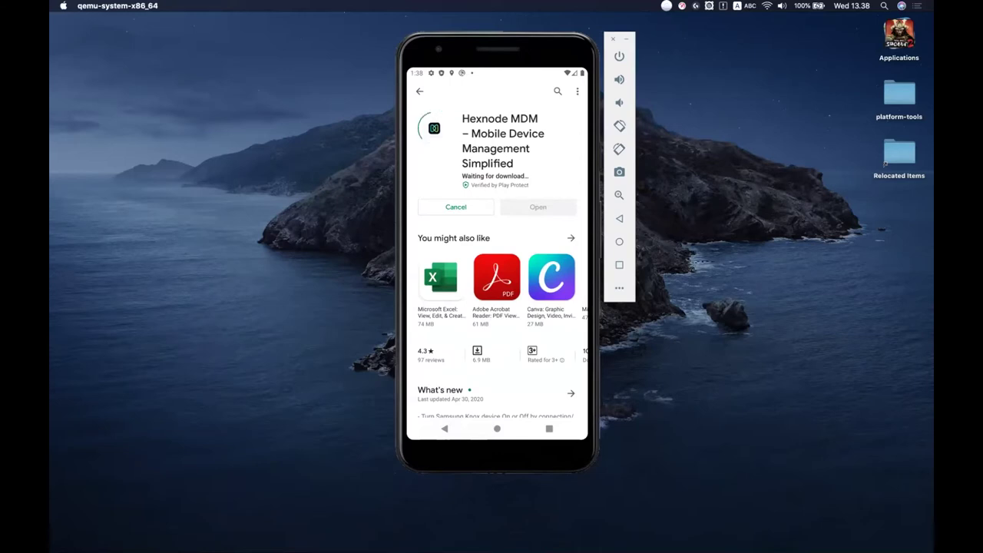
Step: Open the Manage > Devices list in the Hexnode web console, then return to the emulator
key(ctrl+Right)
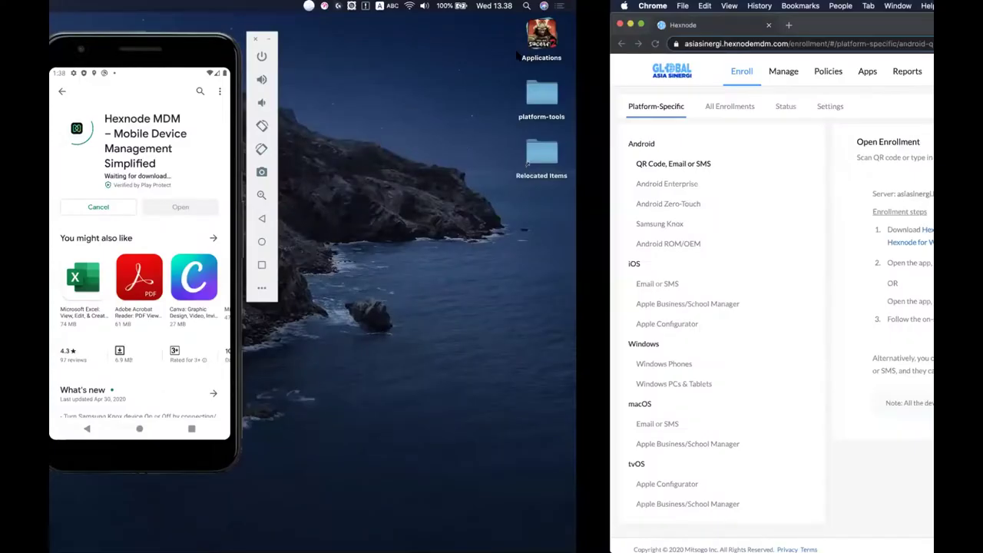
click(222, 74)
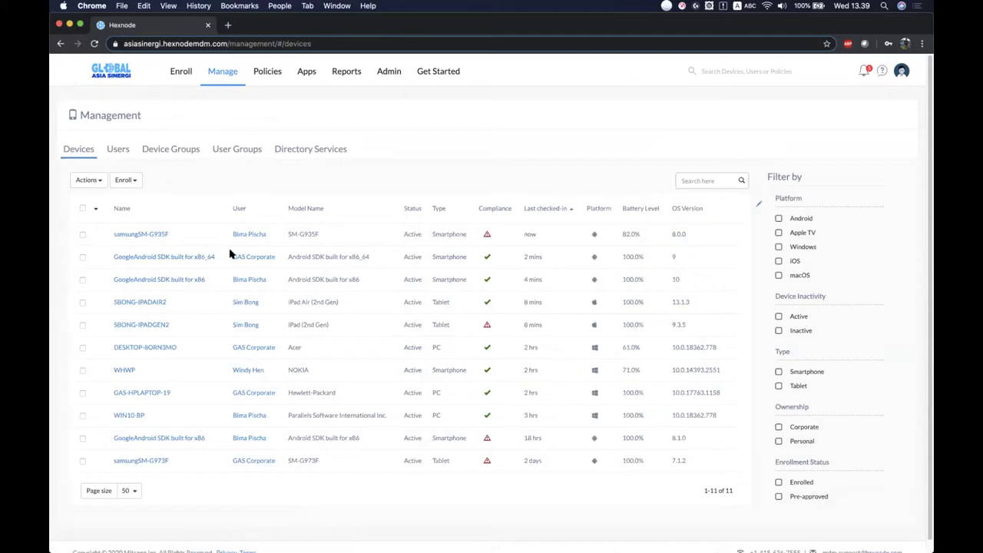
key(ctrl+Left)
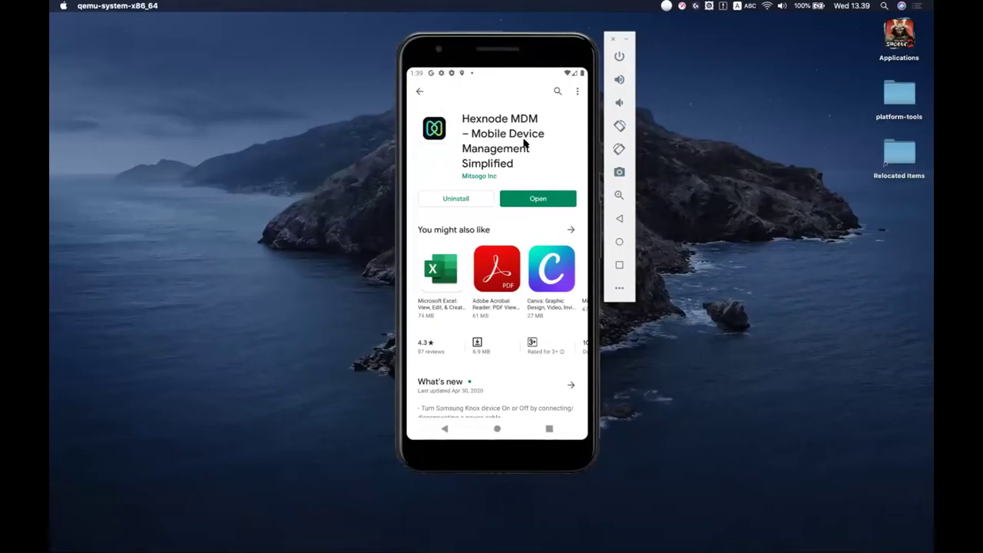
Step: Launch Hexnode MDM, set the server to asiasinergi.hexnodemdm.com, and agree to the licence agreement
click(544, 200)
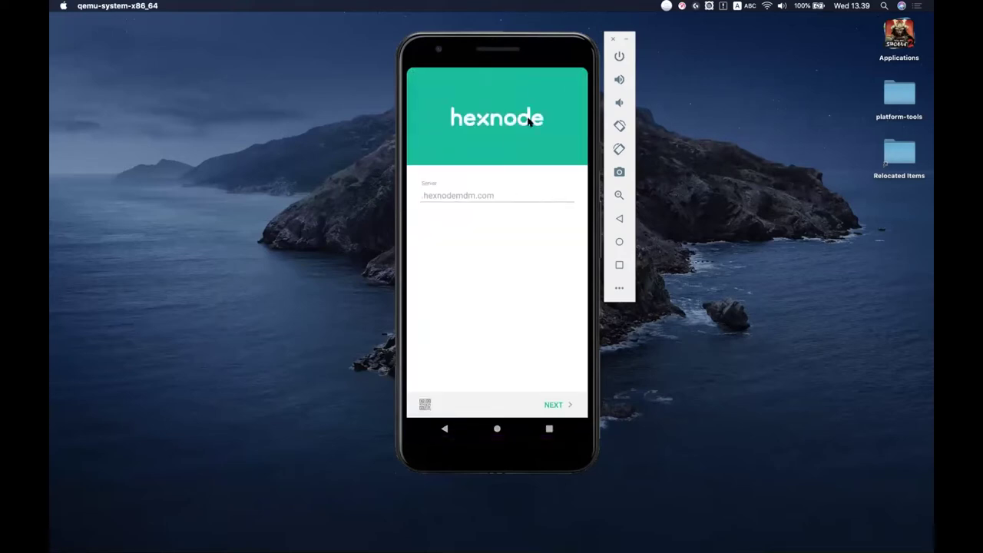
drag(541, 123, 499, 123)
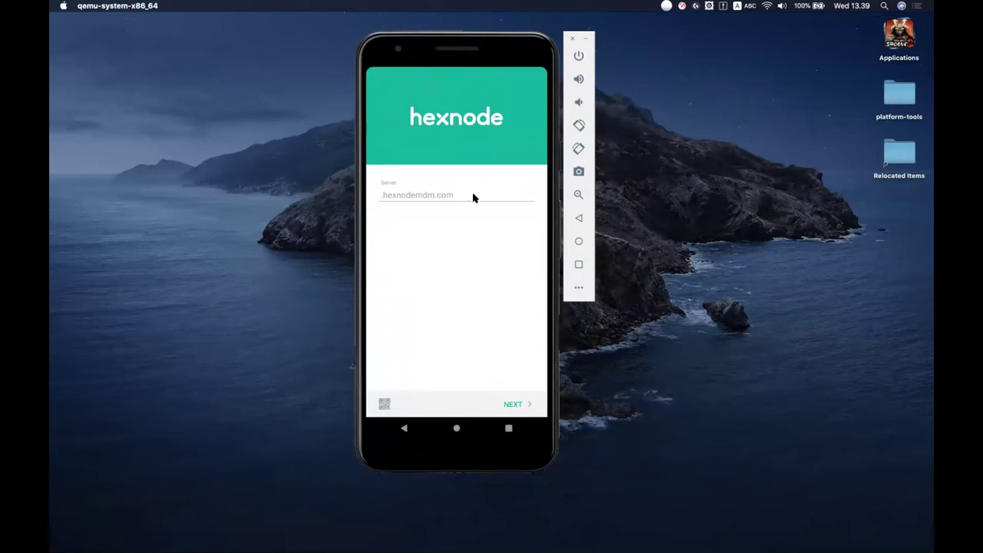
click(379, 196)
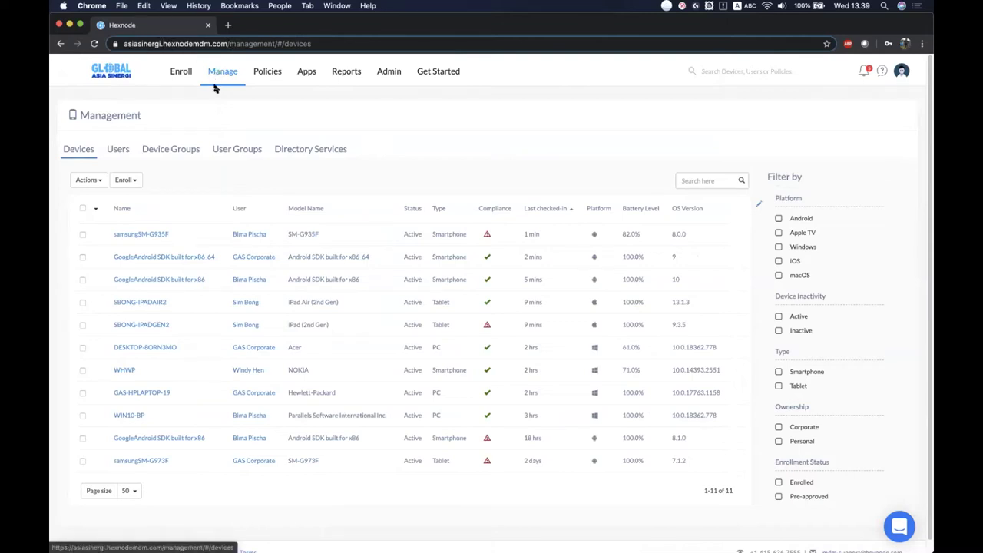
key(ctrl+Left)
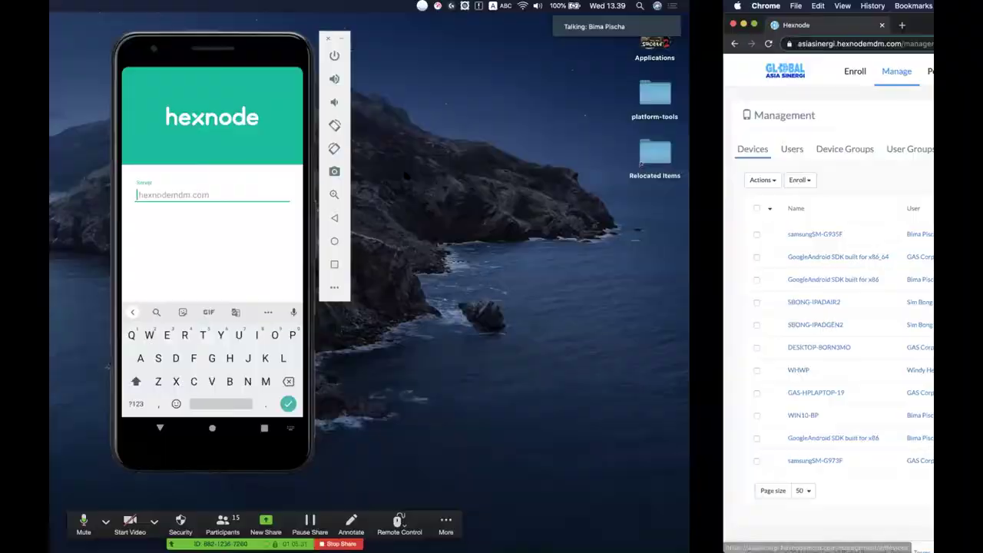
text(asiasinergi.hexnodemdm.com)
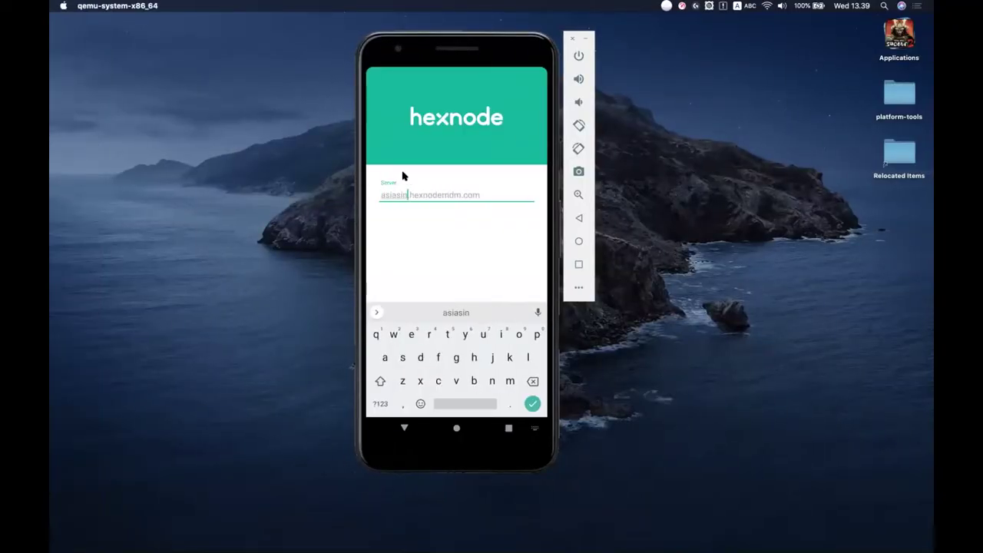
click(532, 404)
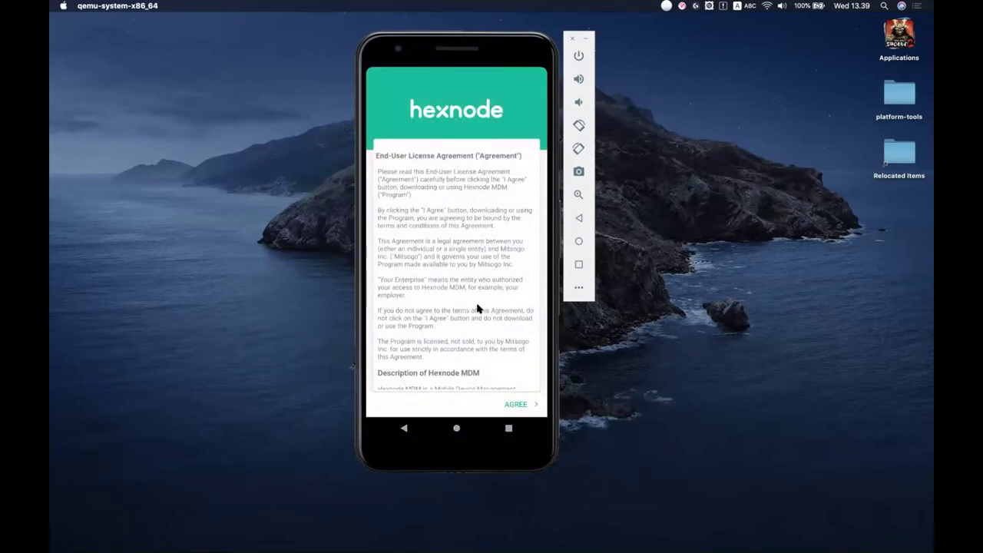
scroll(464, 275, down, 3)
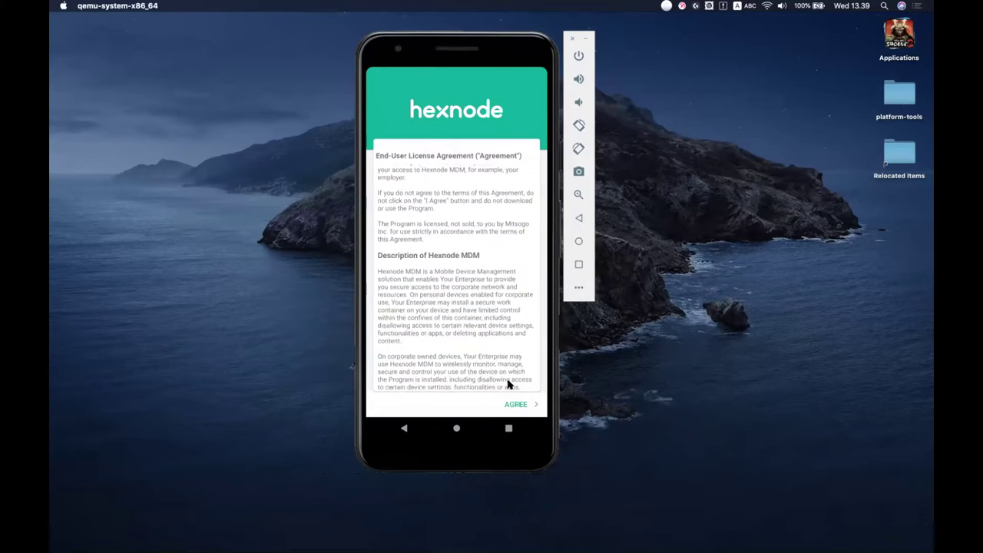
click(515, 406)
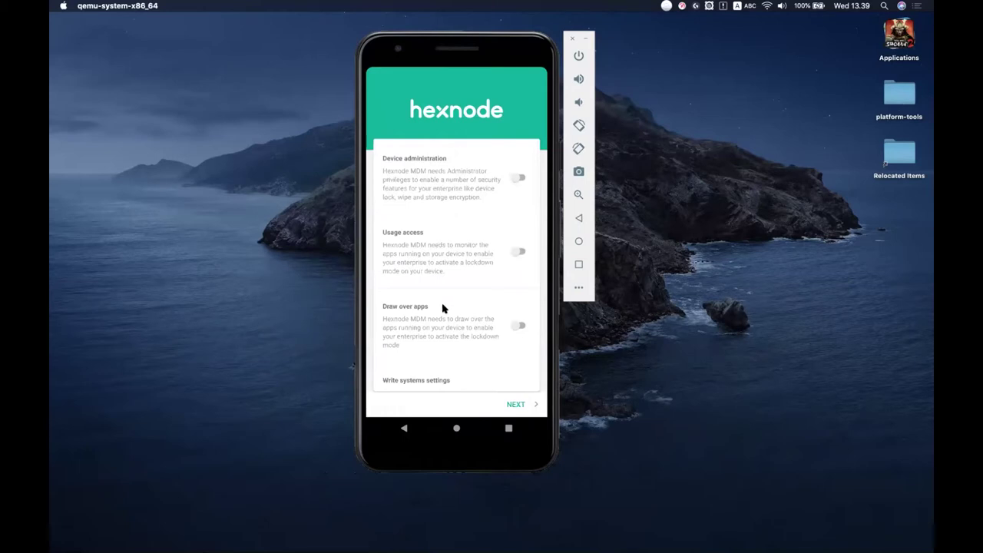
Step: Turn on Device administration and activate Hexnode MDM as a device admin app
scroll(452, 184, down, 3)
scroll(445, 193, down, 1)
scroll(456, 184, up, 4)
scroll(454, 275, up, 1)
click(517, 178)
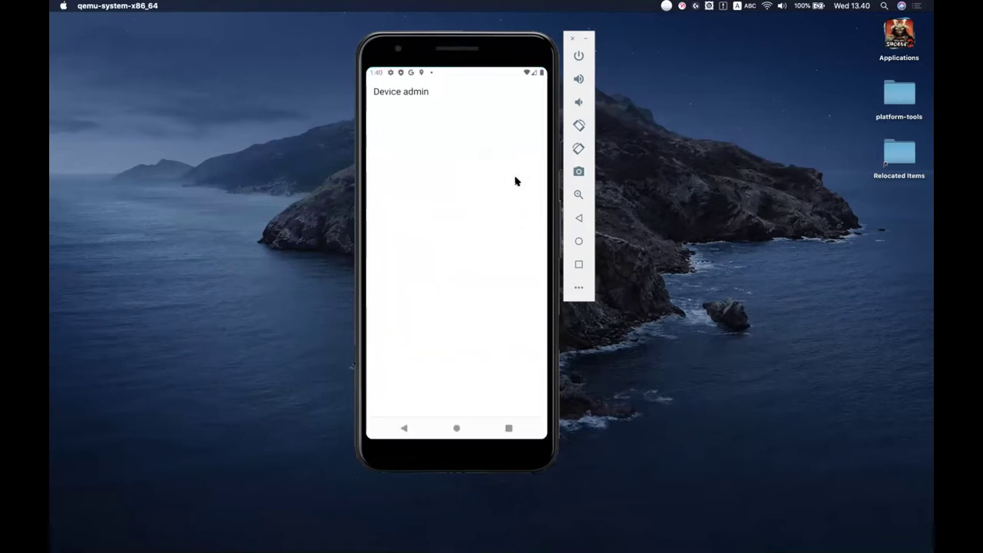
drag(456, 289, 456, 191)
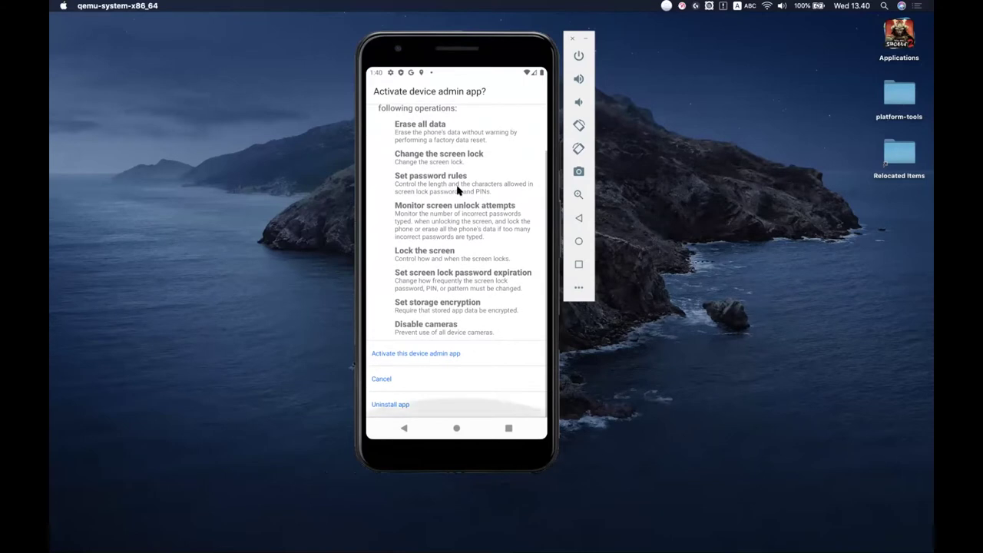
click(398, 353)
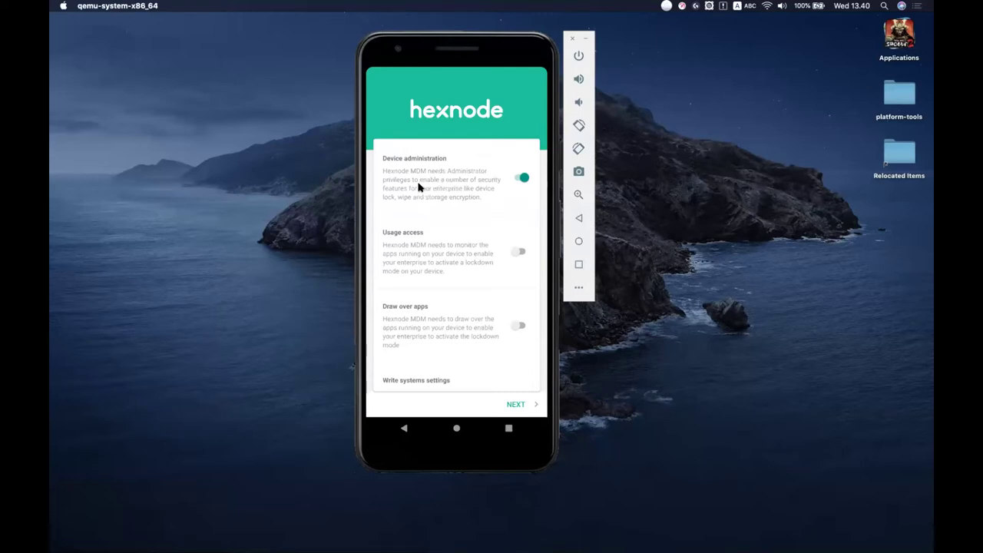
drag(478, 57, 508, 52)
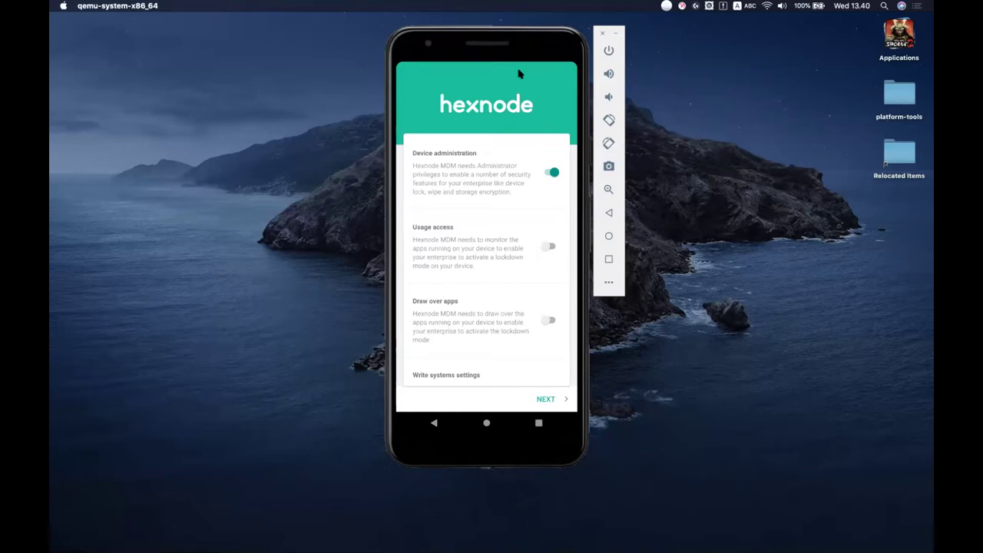
drag(519, 73, 503, 74)
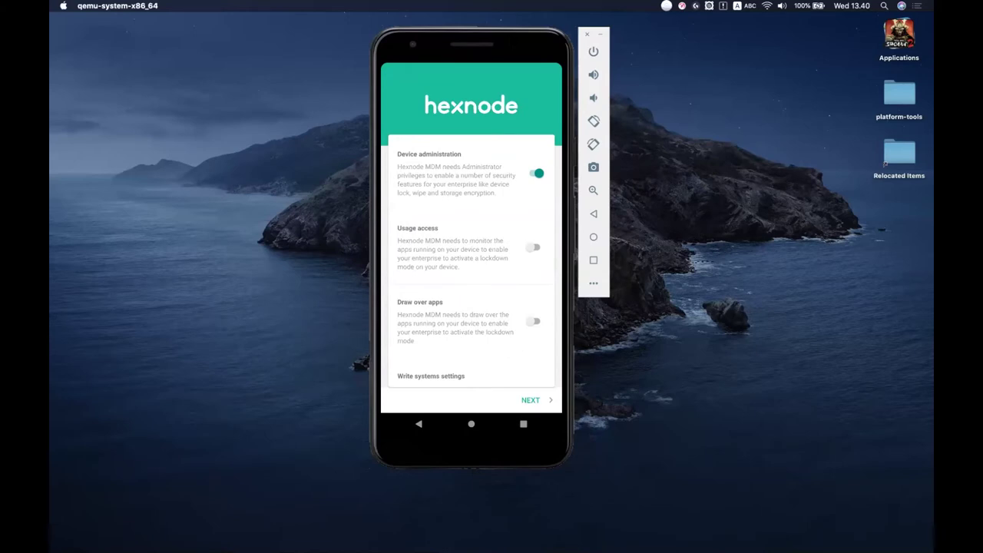
Step: Grant Hexnode MDM usage access
scroll(476, 246, down, 5)
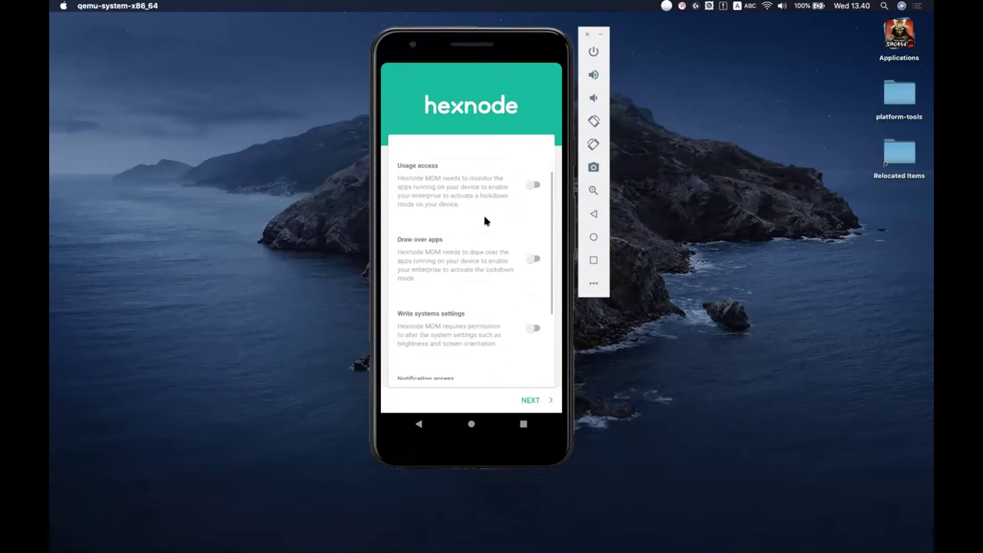
scroll(507, 230, up, 5)
click(534, 246)
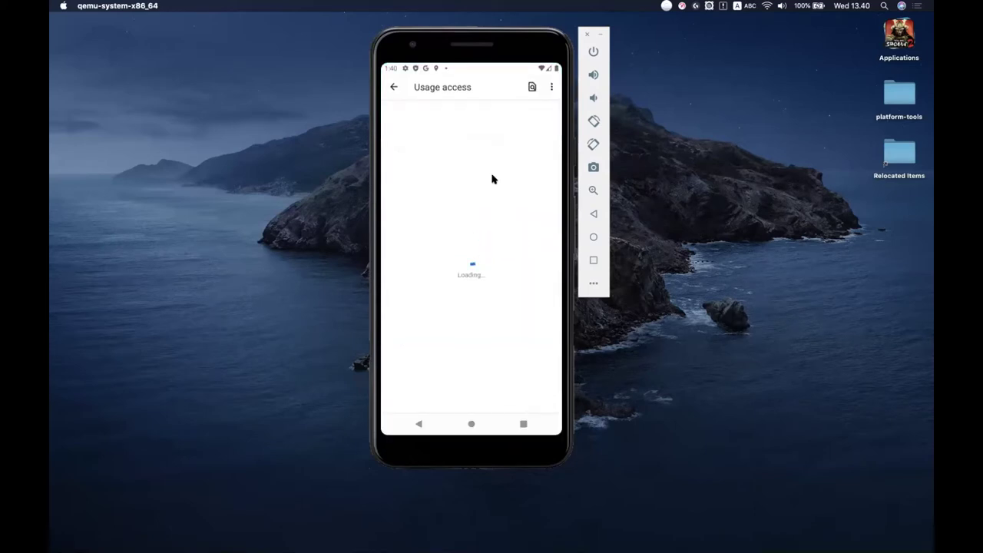
click(487, 222)
click(543, 179)
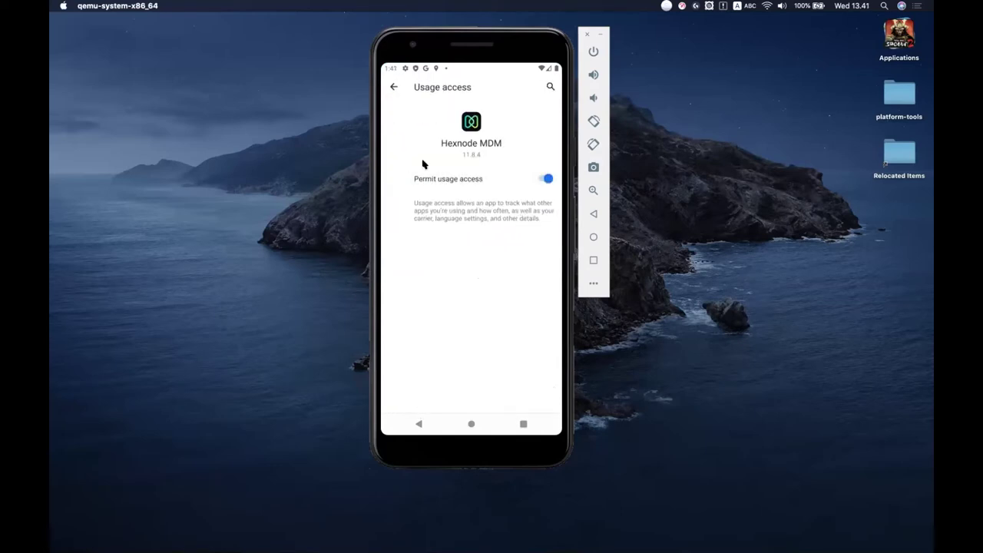
click(419, 423)
click(417, 425)
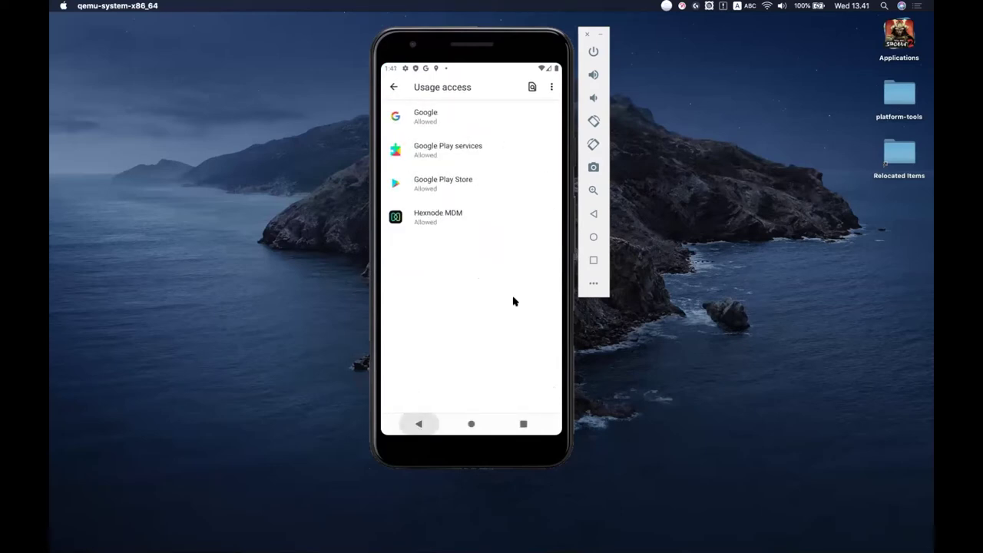
Step: Allow Hexnode MDM to display over other apps and modify system settings
drag(473, 320, 528, 263)
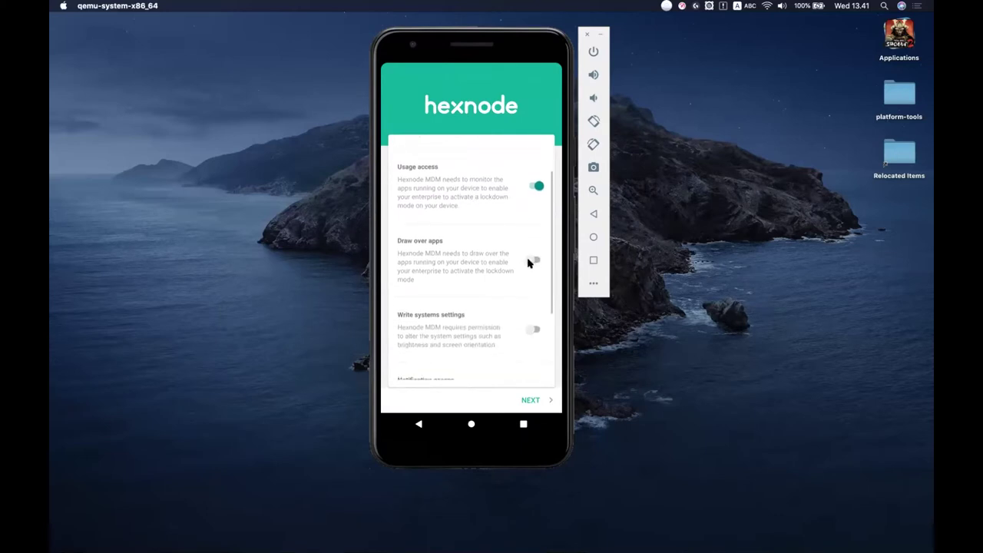
click(528, 263)
click(542, 178)
click(418, 423)
drag(460, 318, 477, 240)
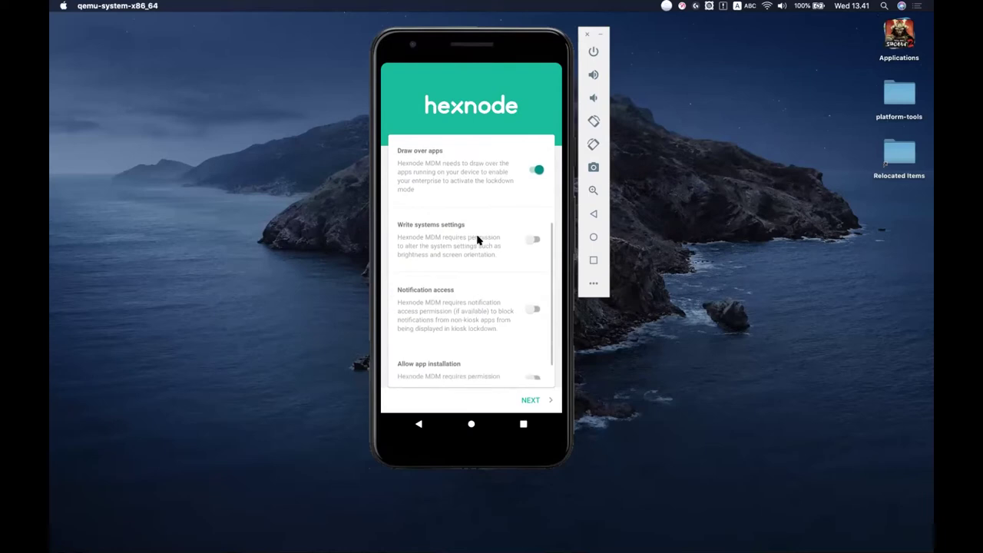
click(530, 240)
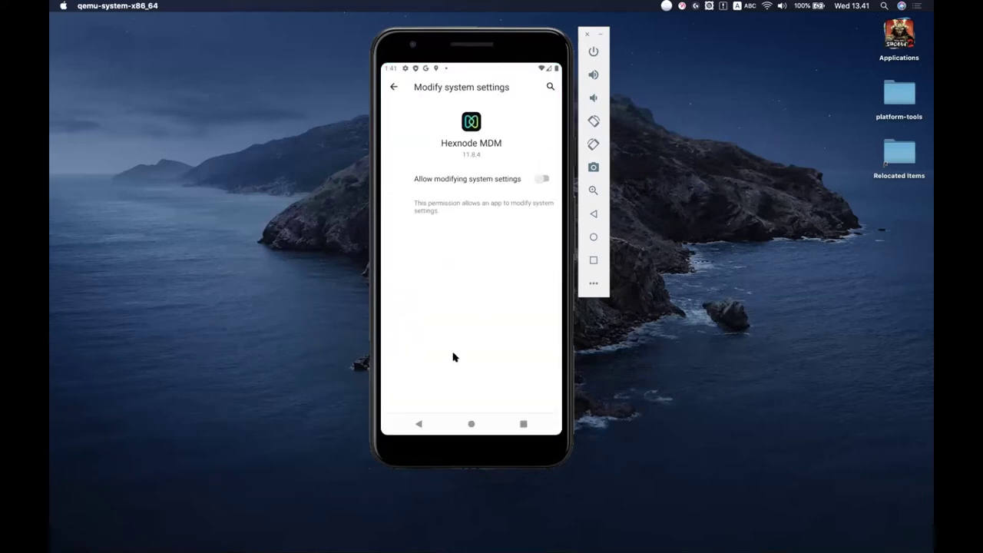
click(537, 180)
Step: Grant Hexnode MDM notification access and confirm it
scroll(531, 279, down, 2)
click(529, 281)
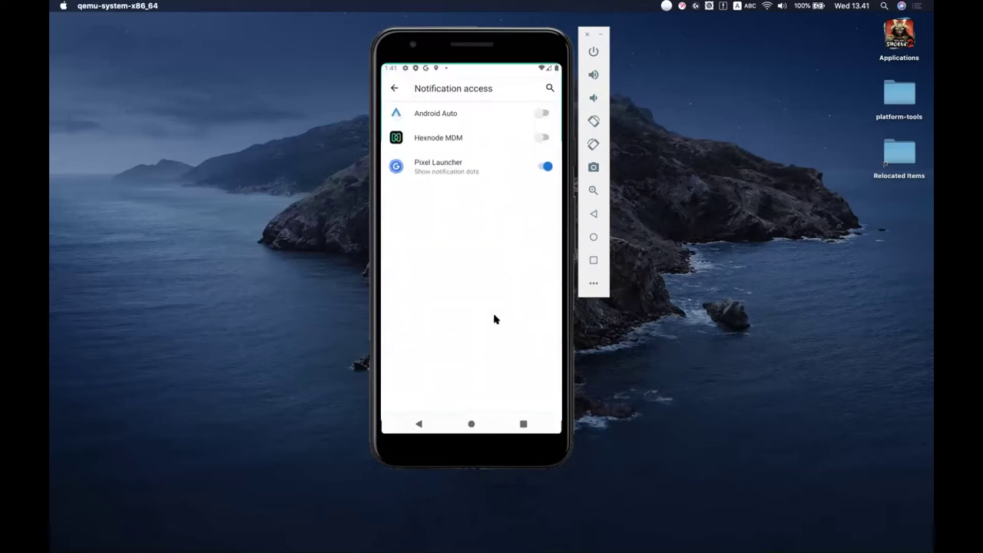
click(543, 136)
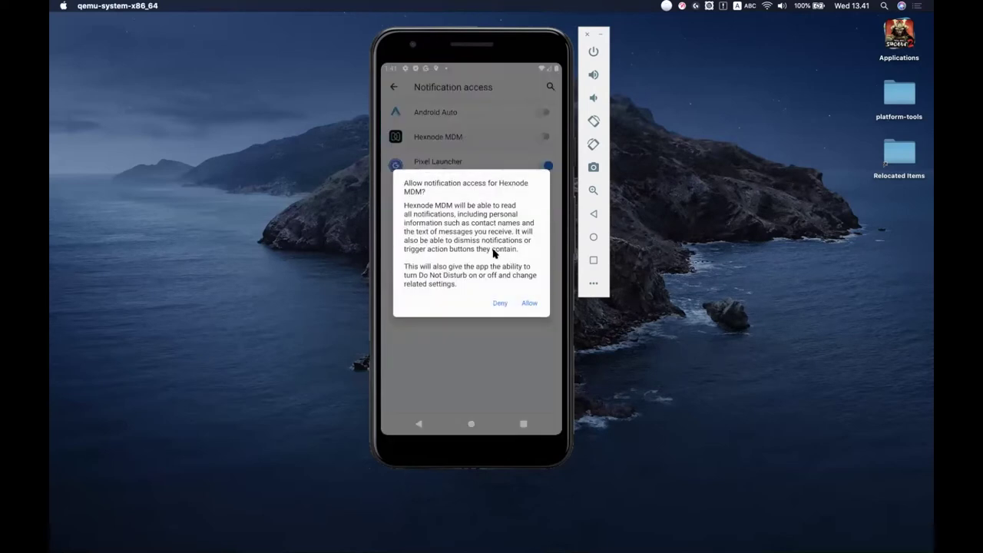
click(529, 303)
click(419, 424)
Step: Allow app installation from Hexnode MDM
click(531, 347)
click(538, 178)
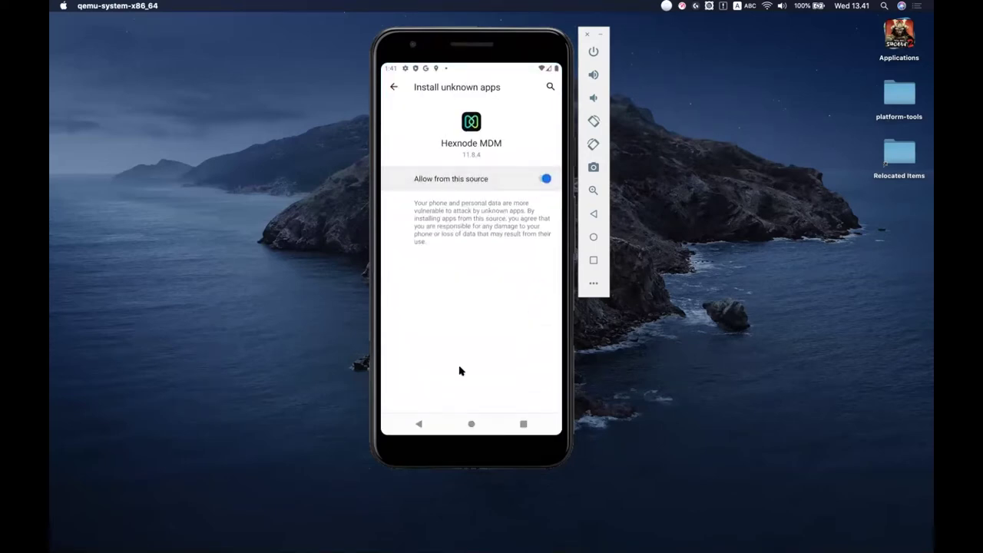
click(419, 424)
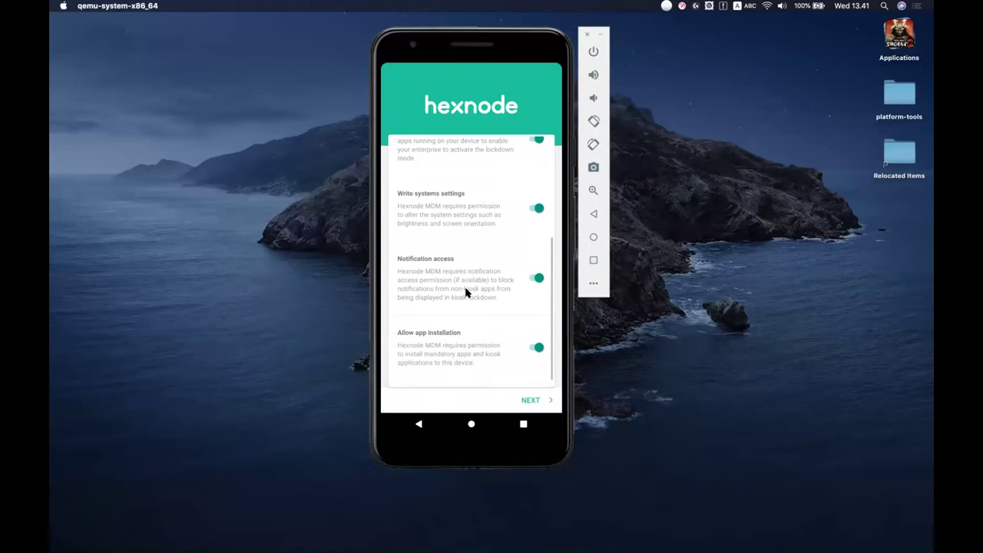
drag(456, 186, 456, 282)
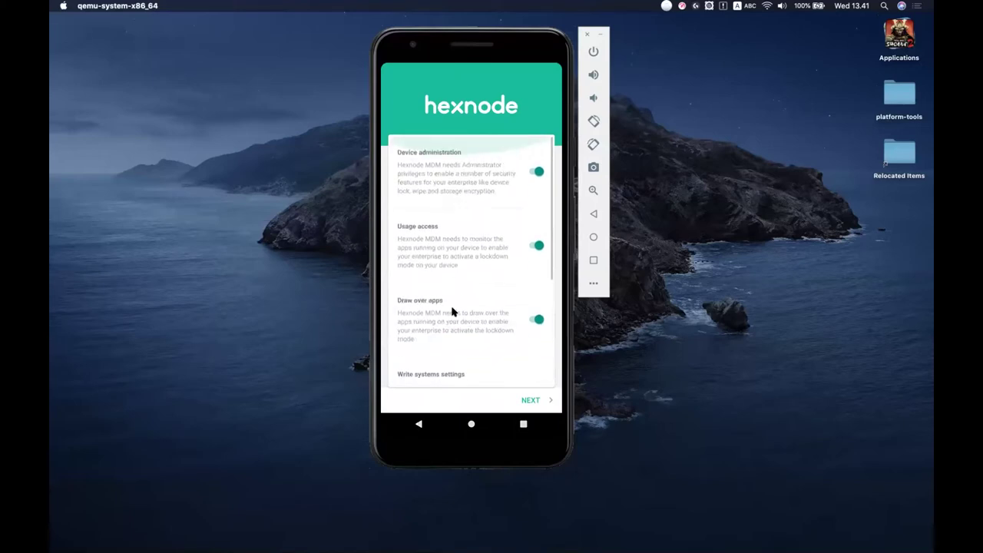
scroll(461, 272, down, 1)
scroll(461, 285, up, 1)
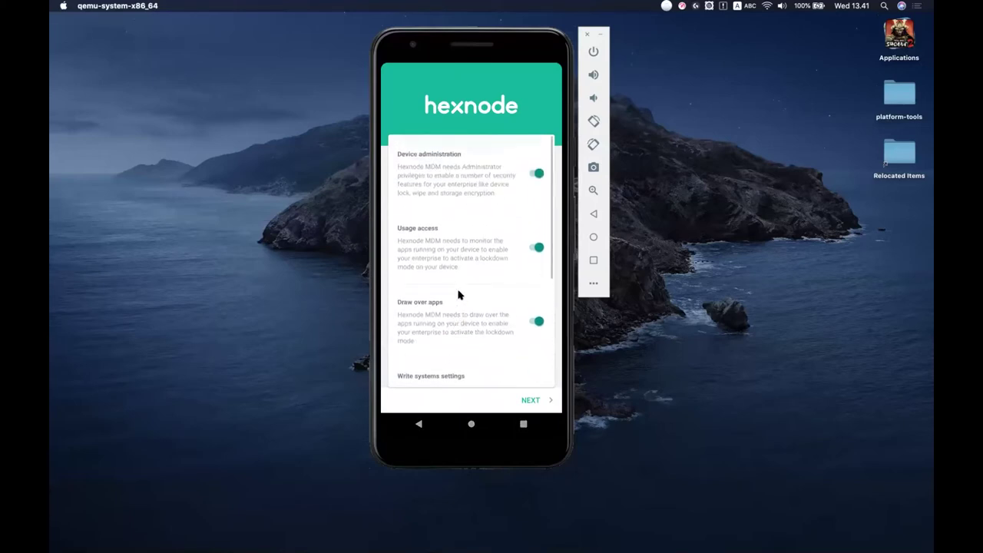
scroll(461, 268, down, 5)
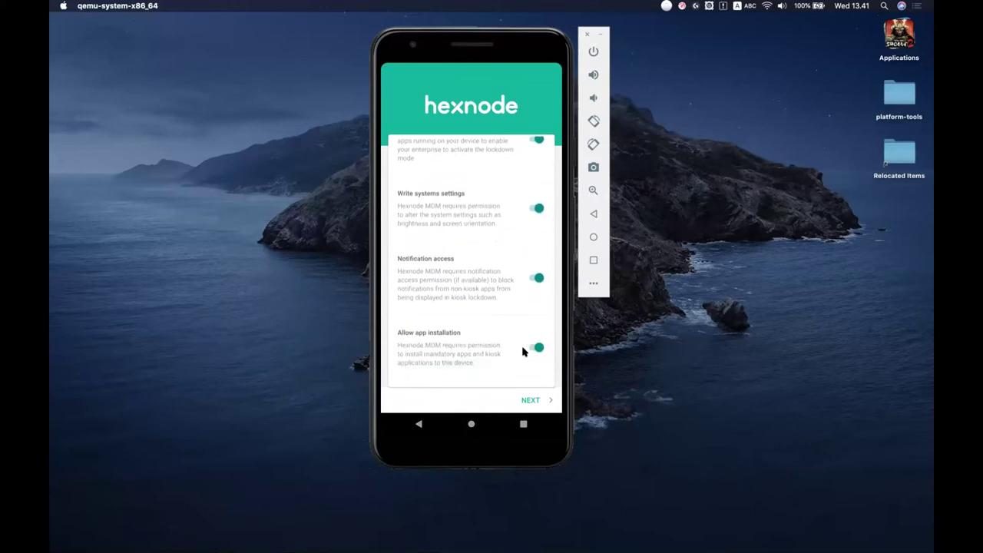
Step: Advance to the General permissions list, review it, and shift the emulator window slightly right
click(530, 401)
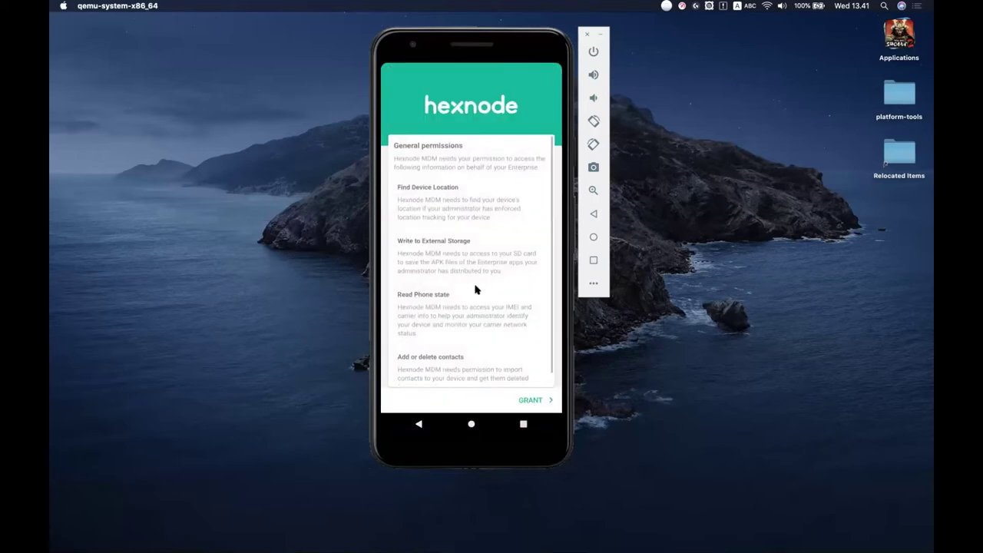
scroll(476, 276, down, 1)
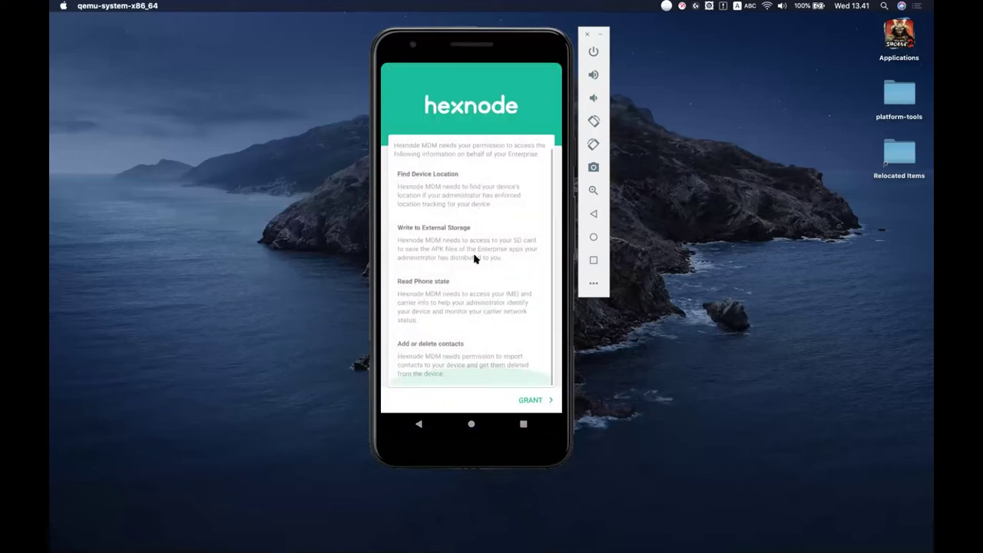
scroll(470, 307, up, 1)
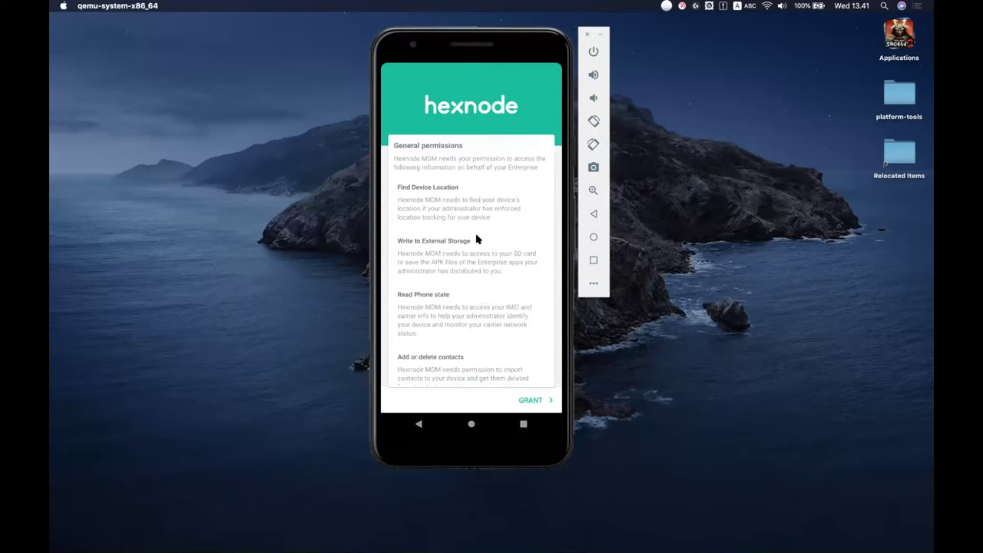
scroll(476, 222, down, 1)
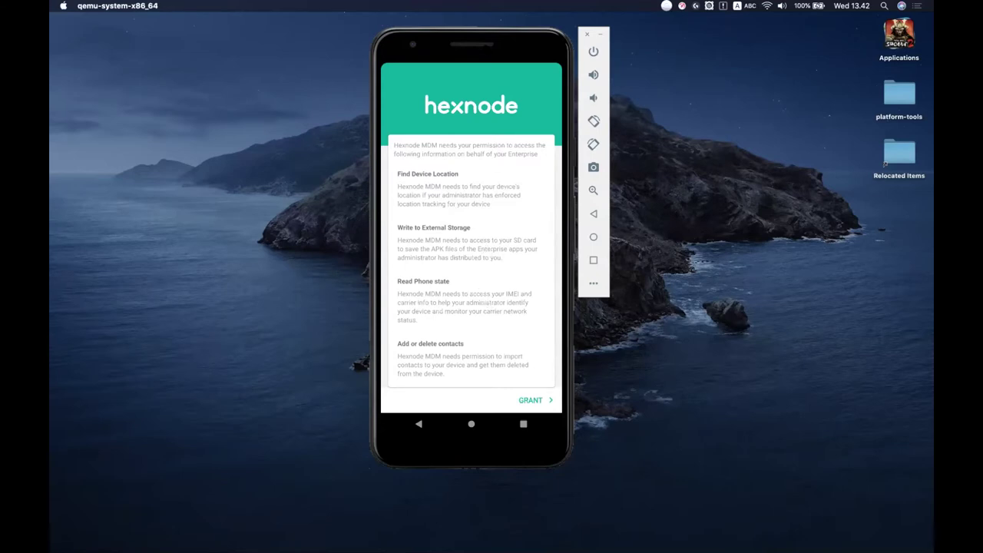
drag(488, 289, 509, 296)
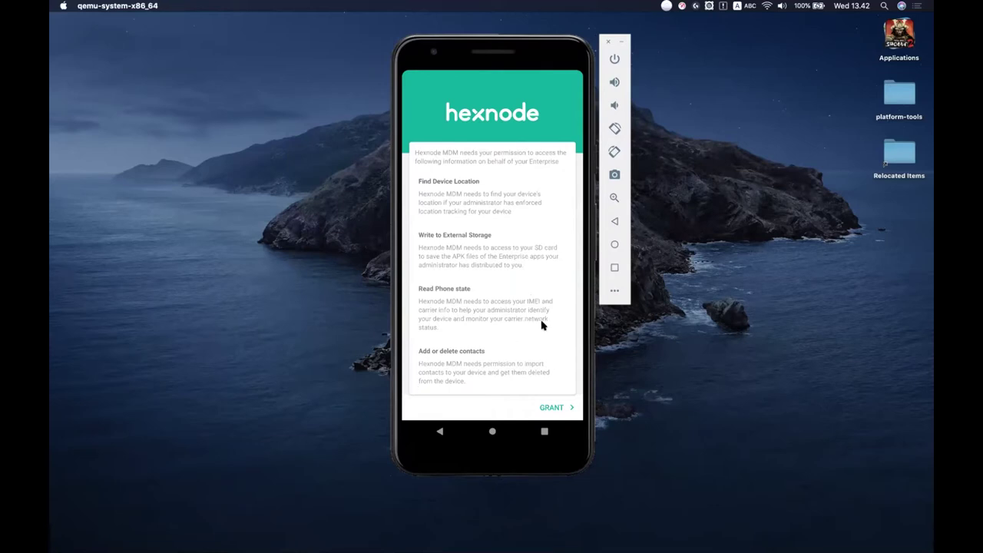
Step: Grant Hexnode MDM contacts, phone calls, all-the-time location and files access
click(550, 407)
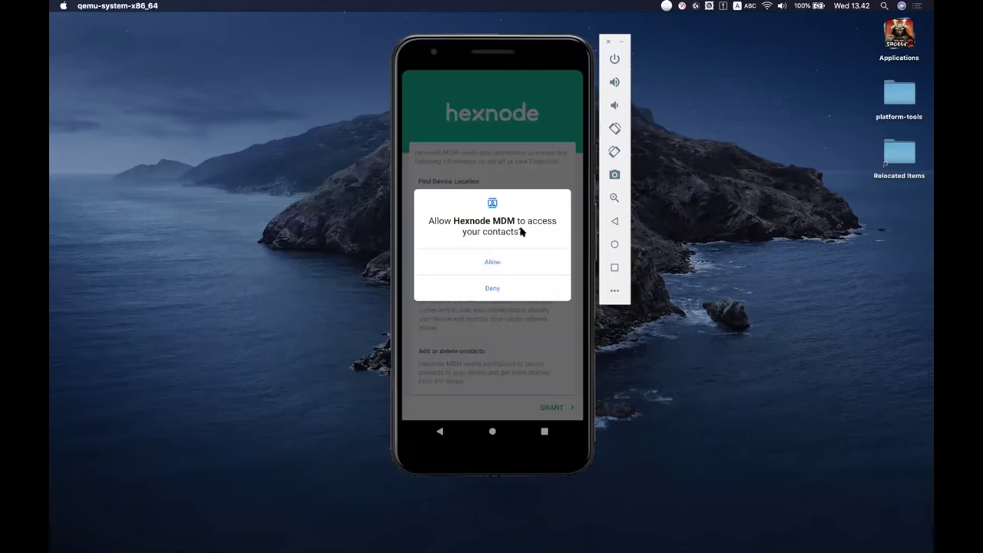
click(492, 263)
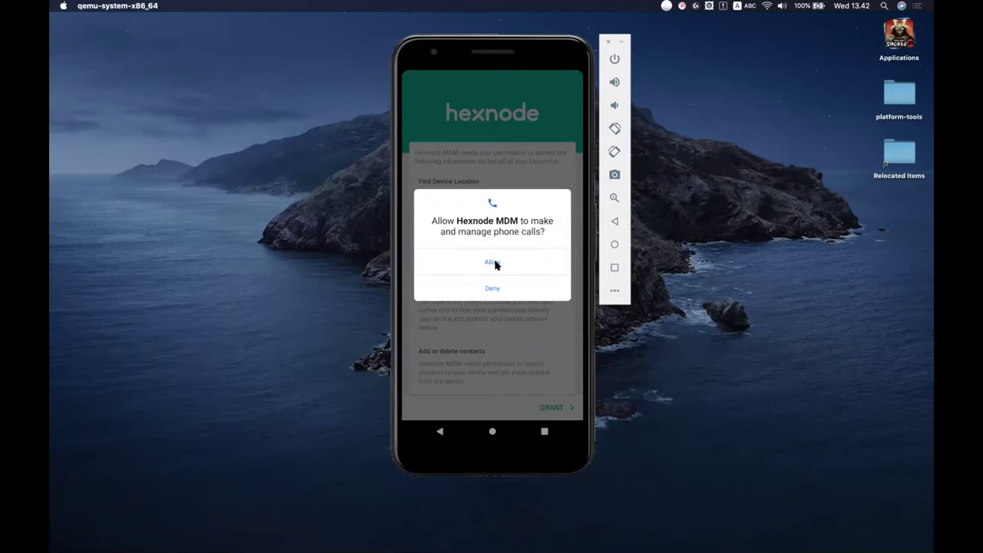
click(495, 264)
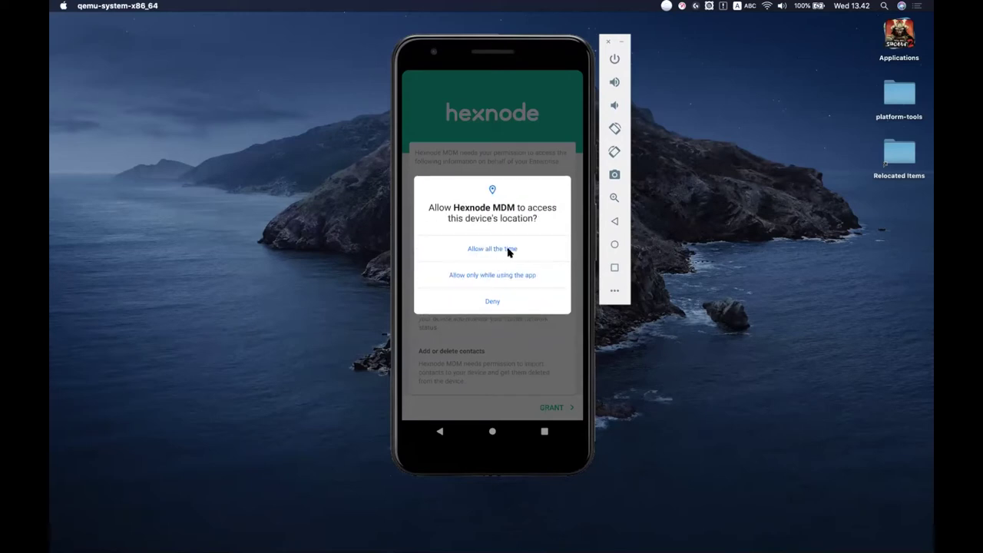
click(508, 252)
click(493, 265)
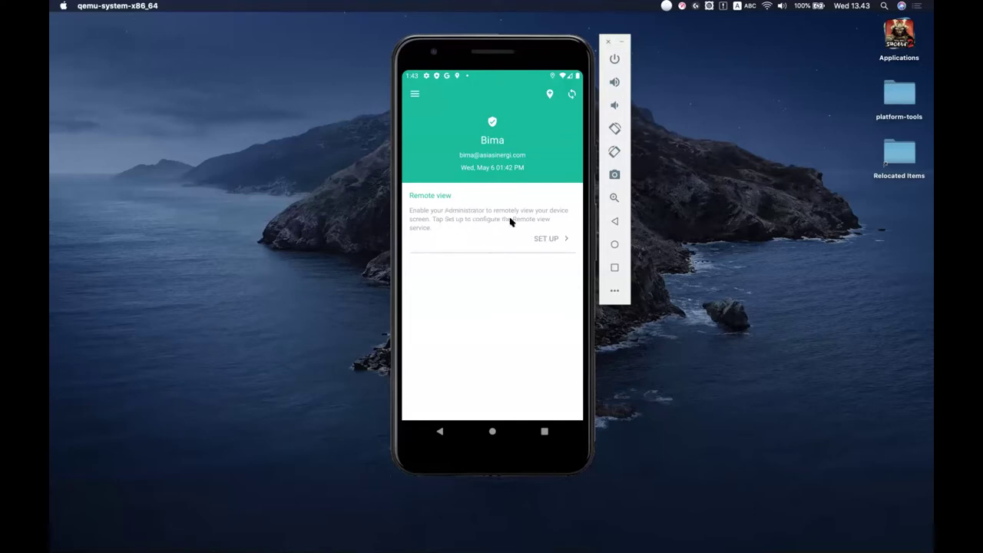
Step: Begin Remote View setup and install its add-on service
click(546, 240)
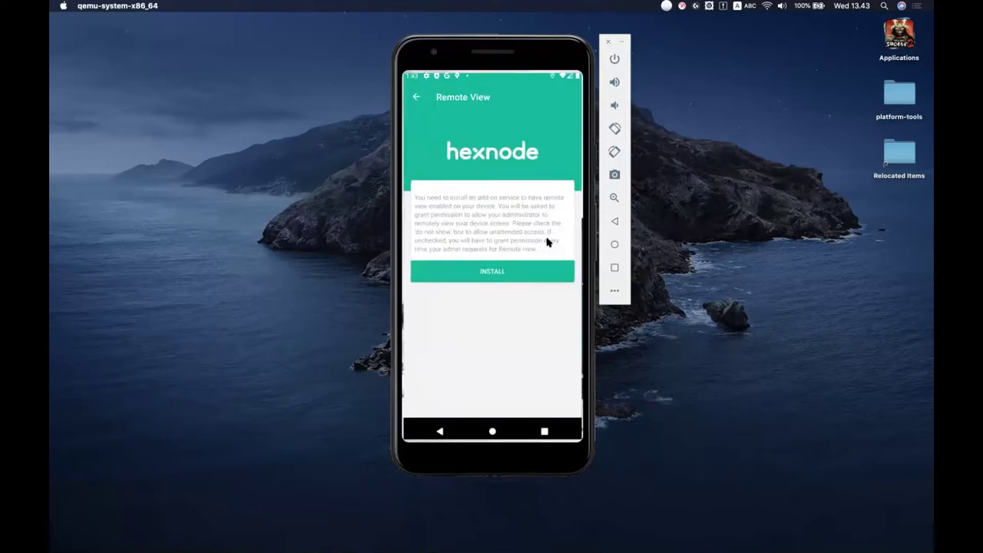
click(505, 274)
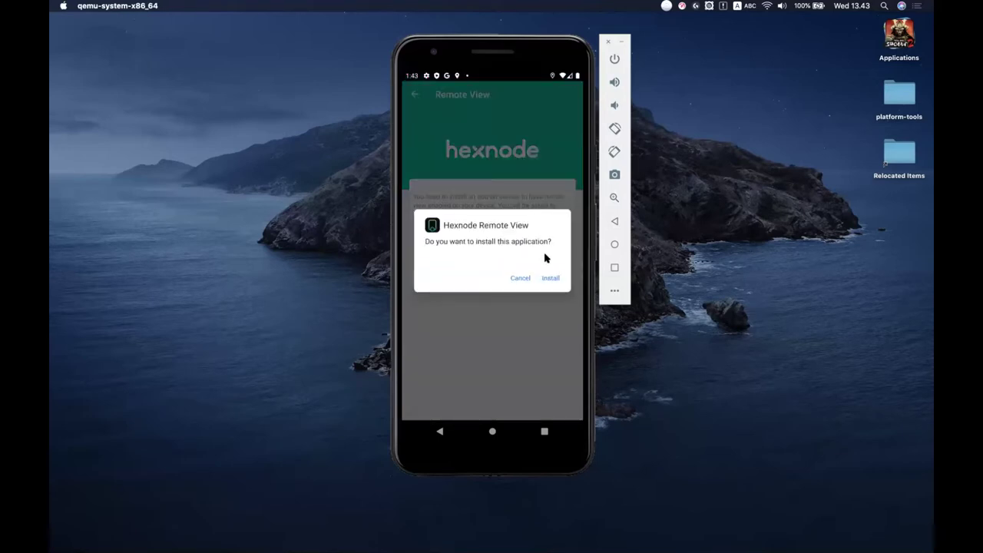
Step: Install Hexnode Remote View, return to the Hexnode home screen, then switch to the web console
click(552, 281)
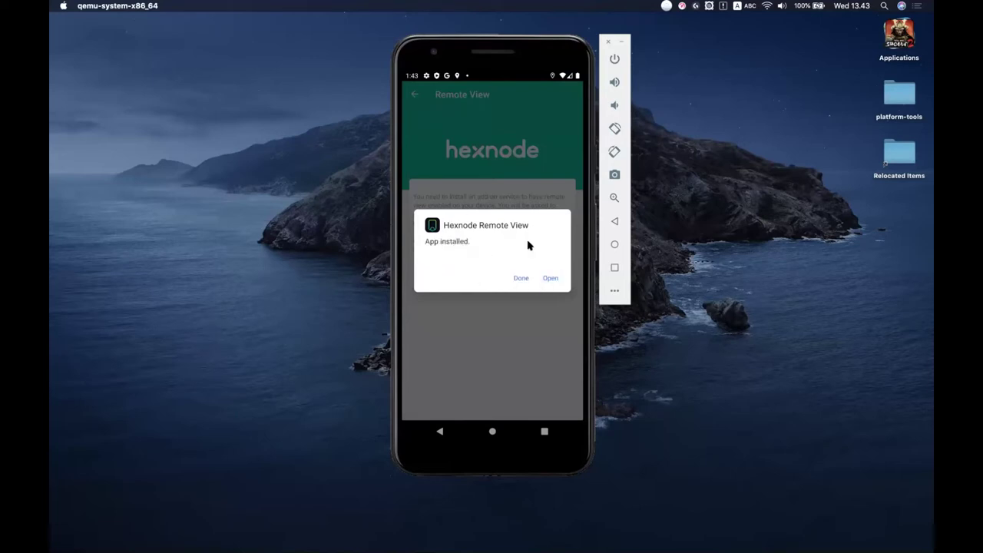
click(549, 277)
click(522, 278)
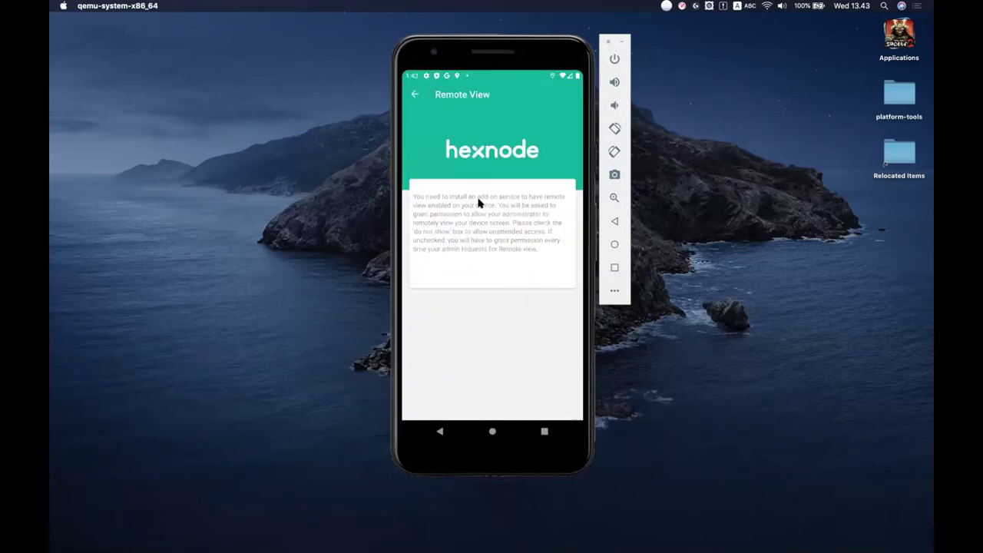
click(412, 93)
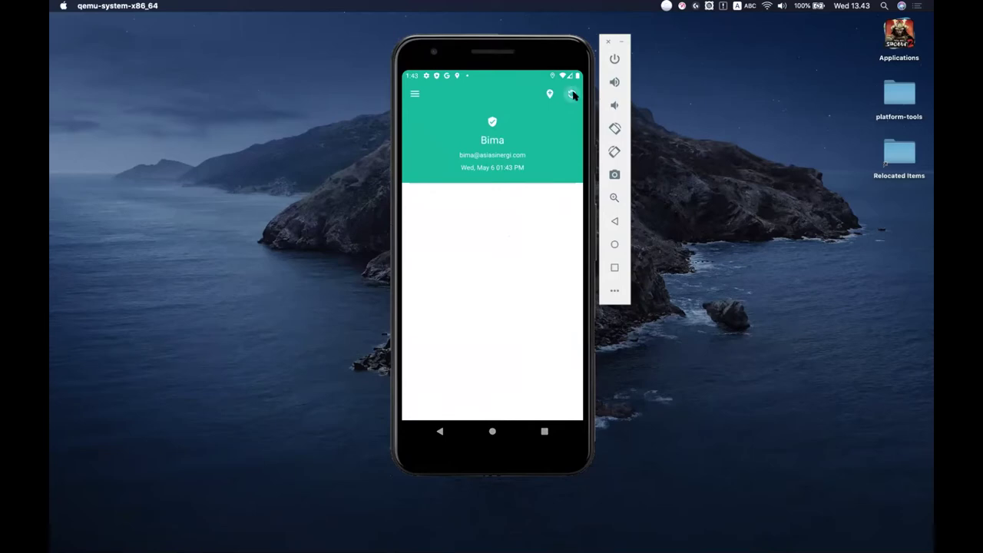
key(ctrl+Right)
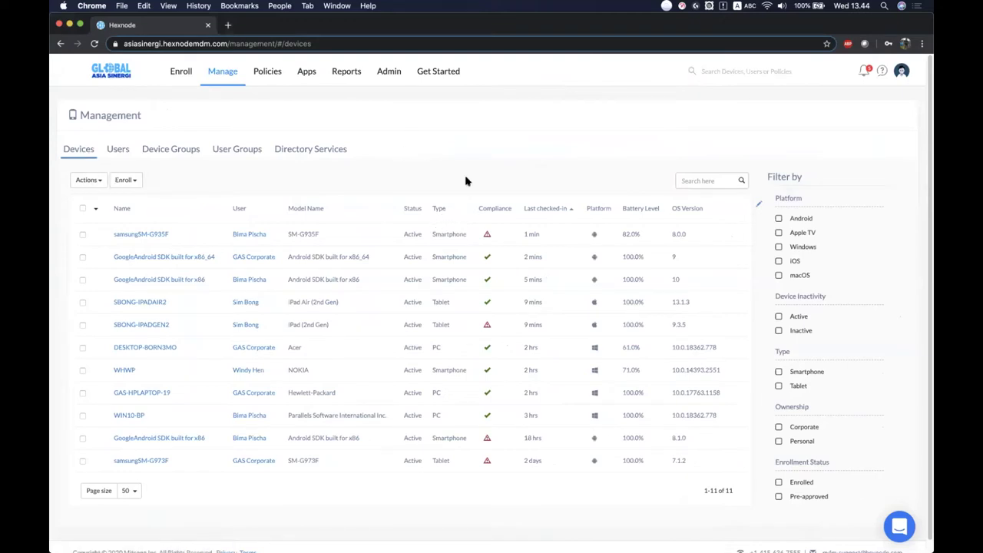
Step: Refresh the Devices list, glance at Users, then open the Enroll section's Android QR code page
click(218, 74)
click(111, 150)
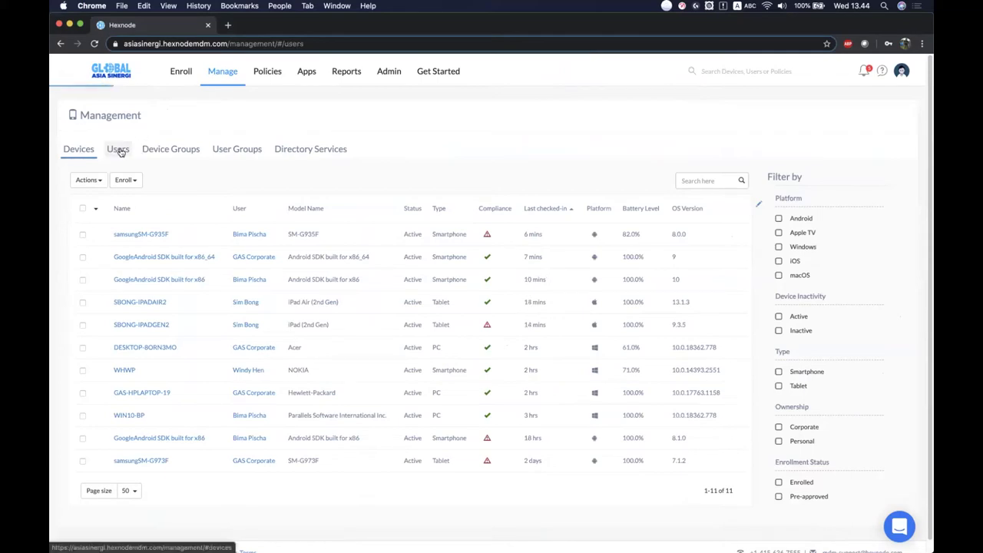
click(77, 151)
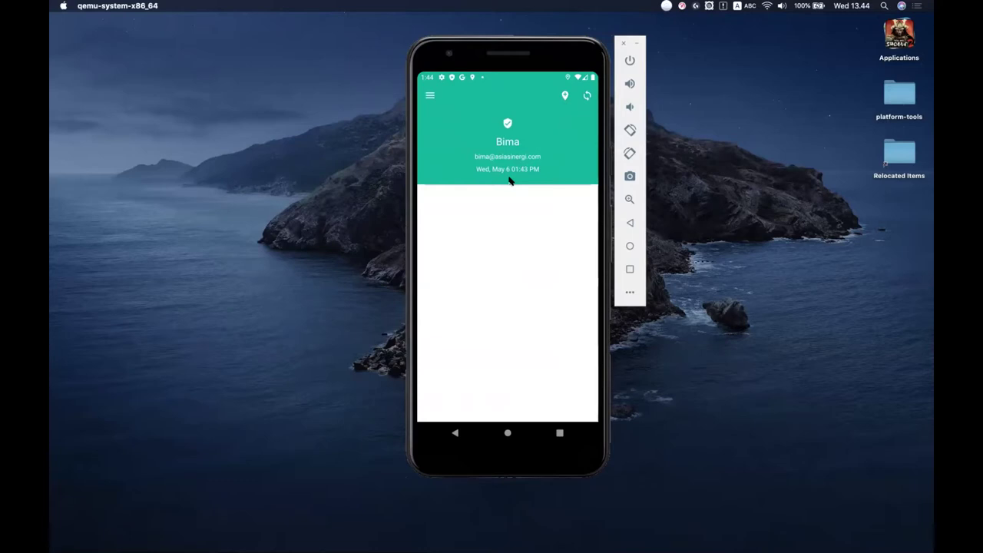
key(ctrl+Right)
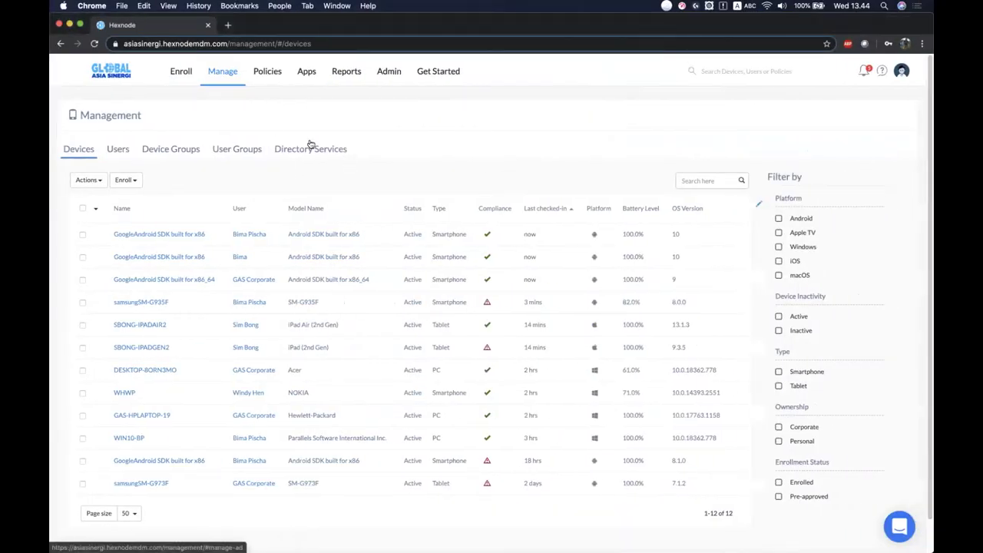
click(181, 73)
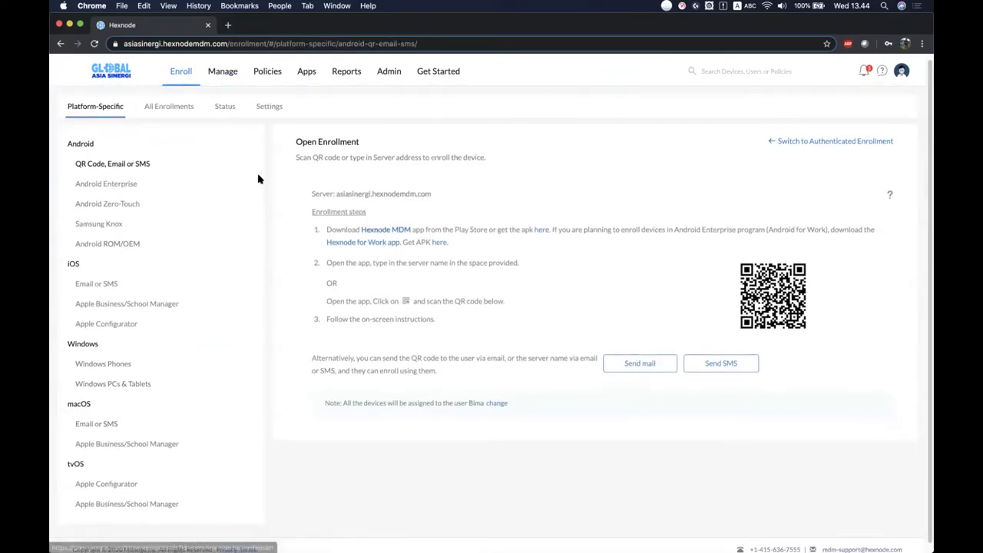
Step: Sync Android Enterprise services, then view the Zero-Touch and Samsung Knox enrollment instructions
click(107, 187)
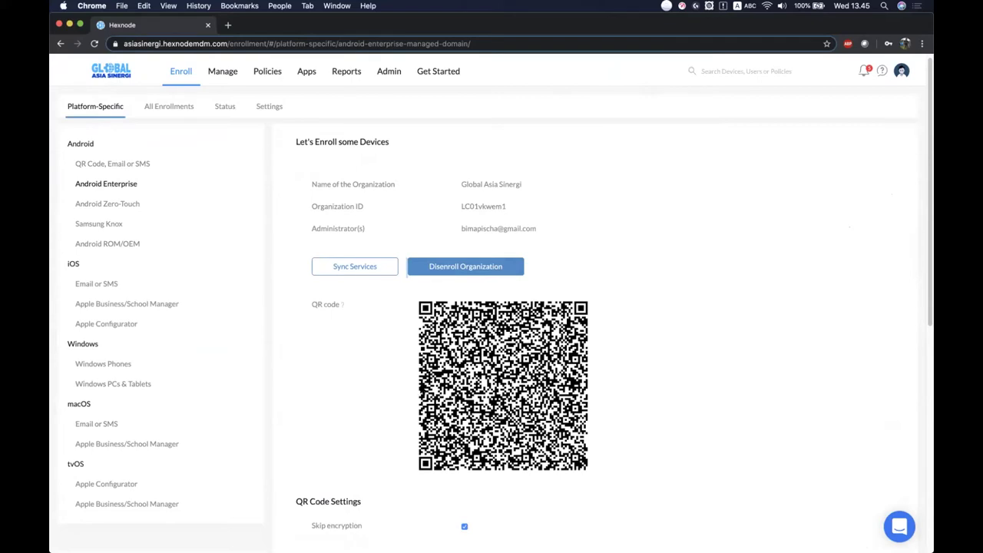
click(384, 269)
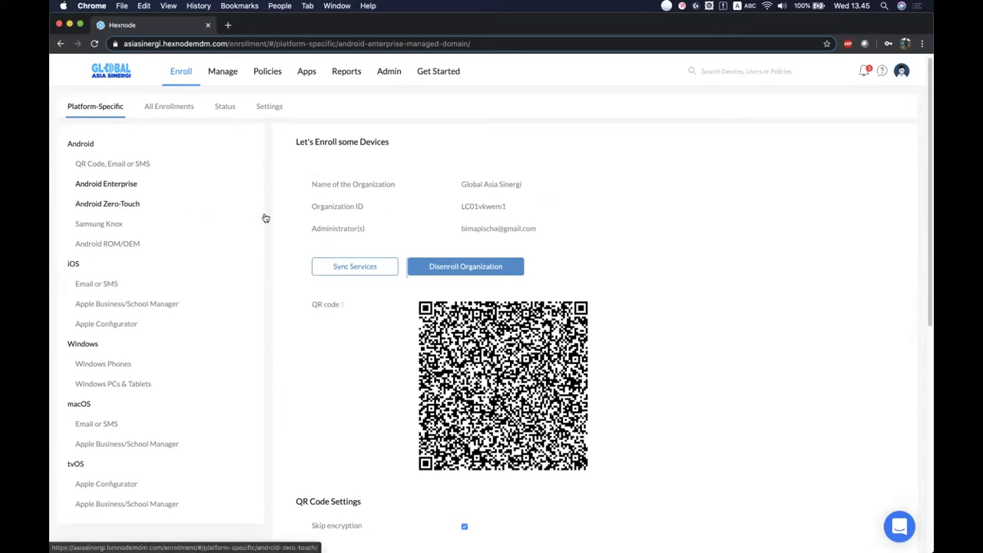
click(107, 206)
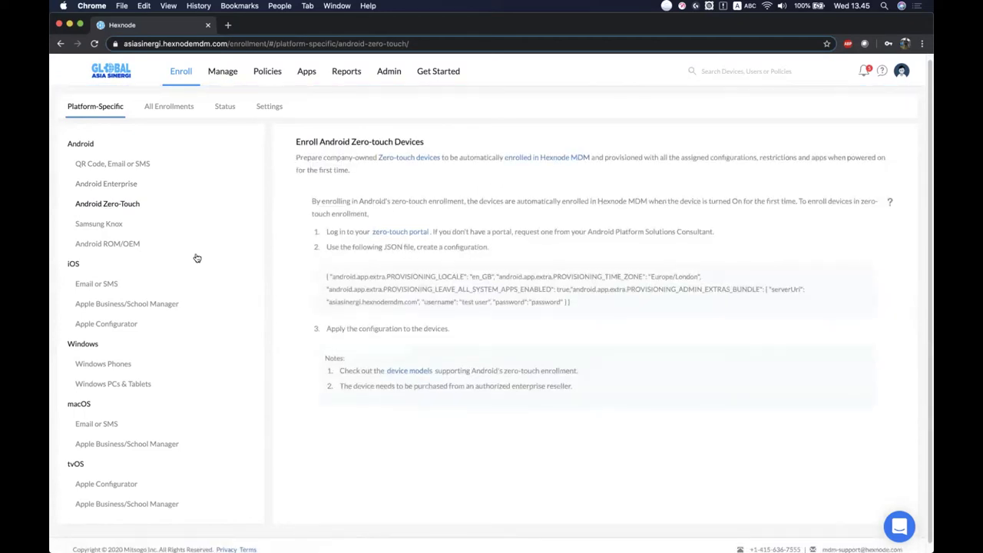
click(109, 227)
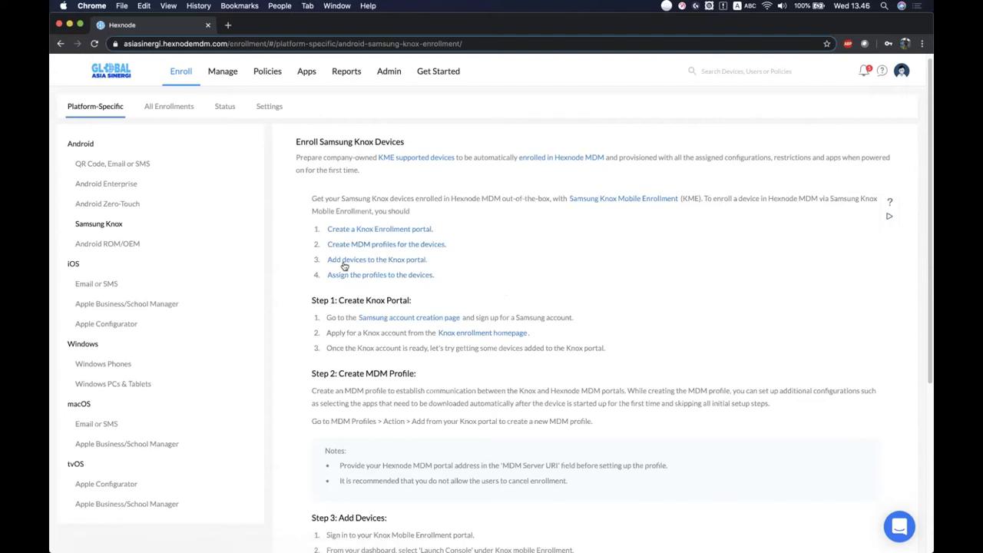
Step: View the Android ROM/OEM page, then the iOS Email or SMS open-enrollment page
click(121, 246)
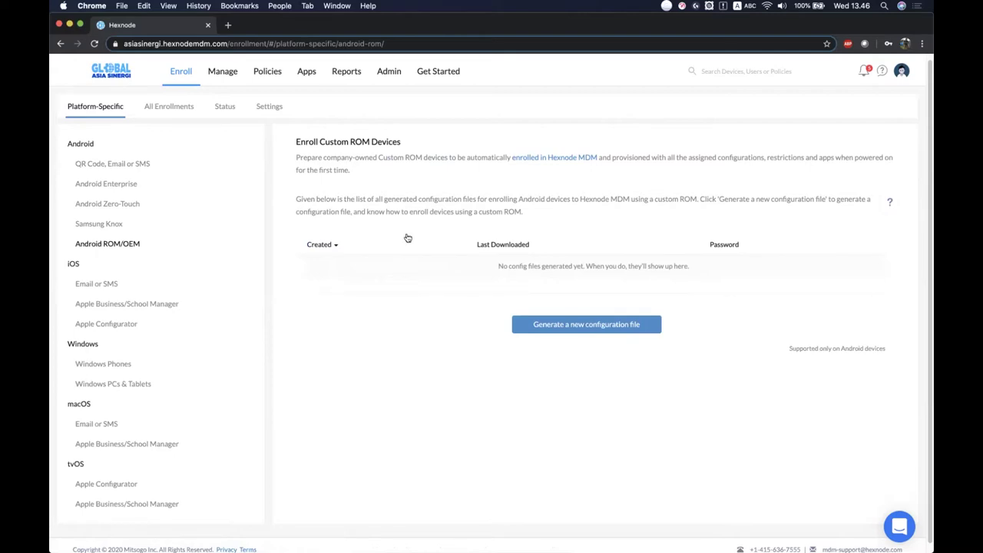
scroll(140, 297, down, 1)
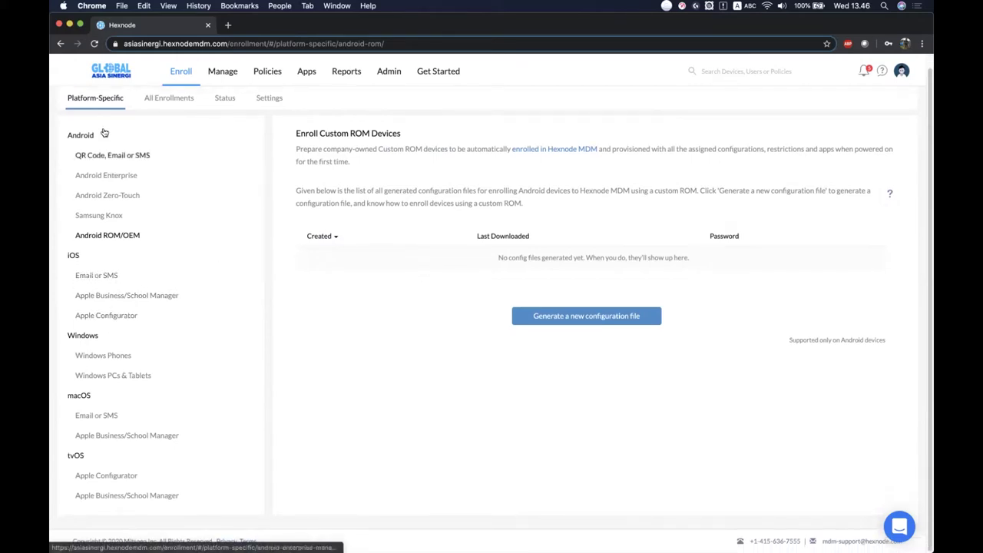
click(97, 278)
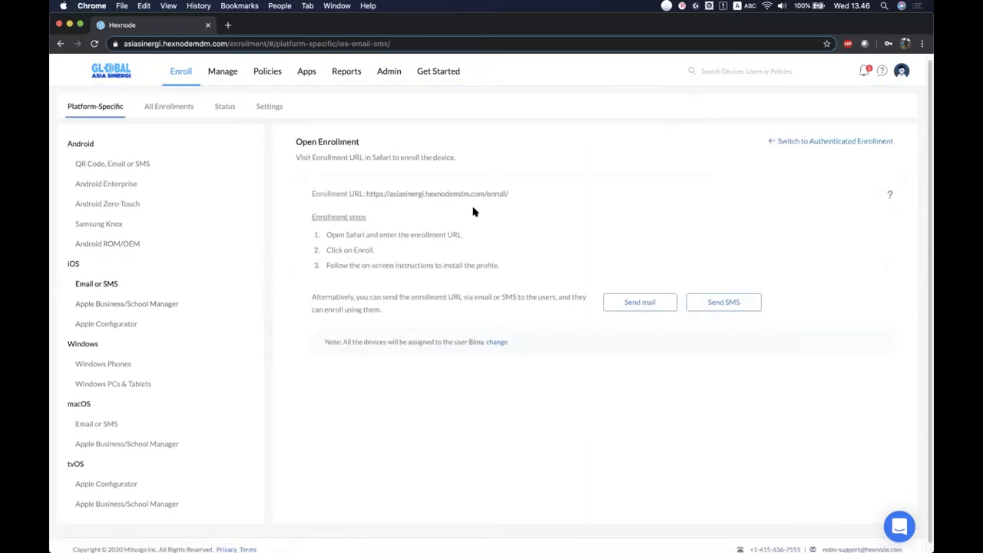
Step: Browse the Windows Phones, Windows PCs & Tablets, macOS Email/SMS and tvOS Apple Configurator enrollment pages
scroll(134, 351, down, 1)
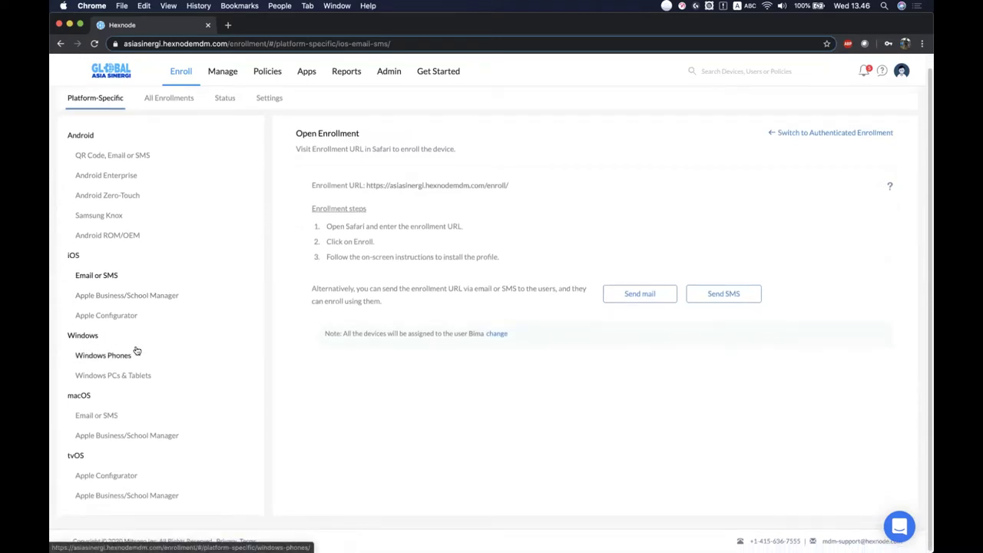
click(110, 355)
click(169, 383)
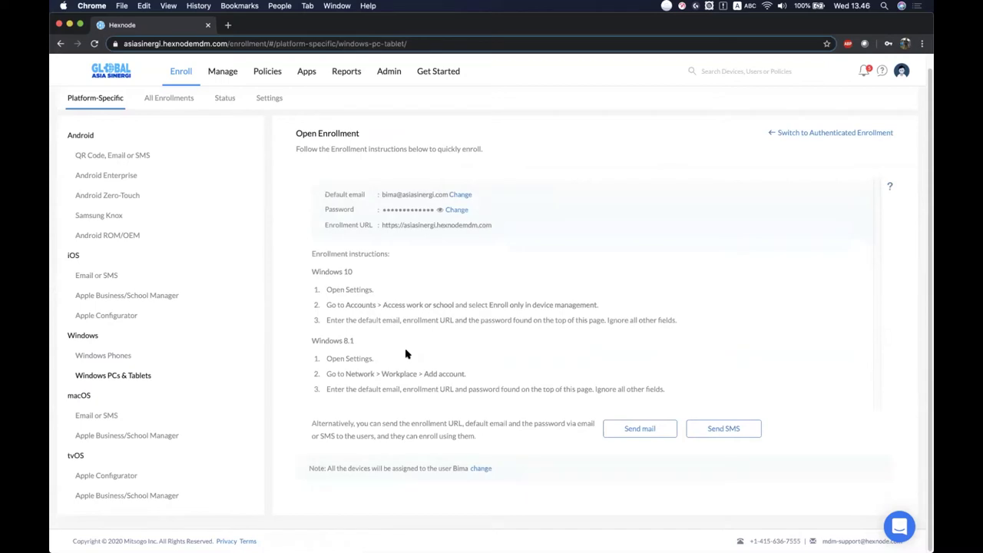
scroll(407, 354, up, 1)
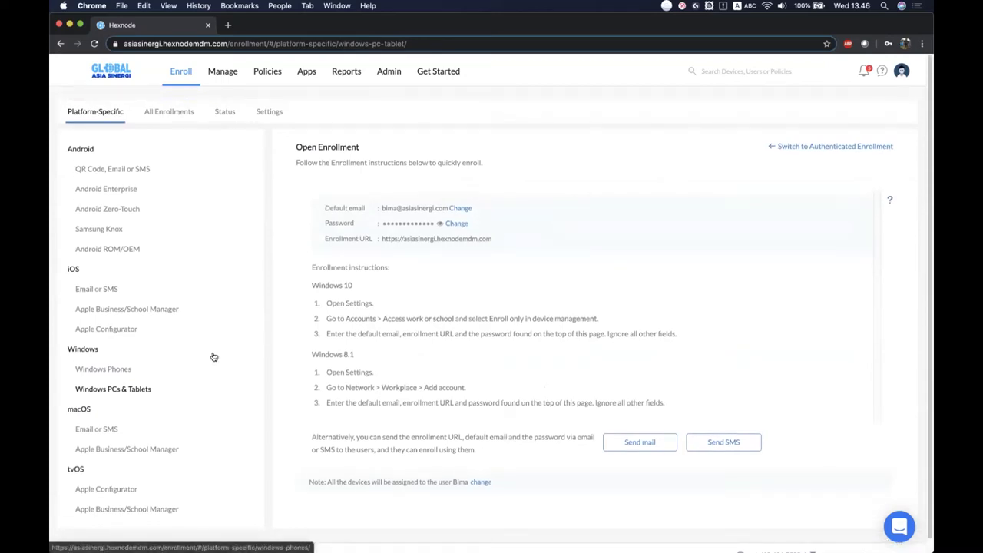
click(101, 428)
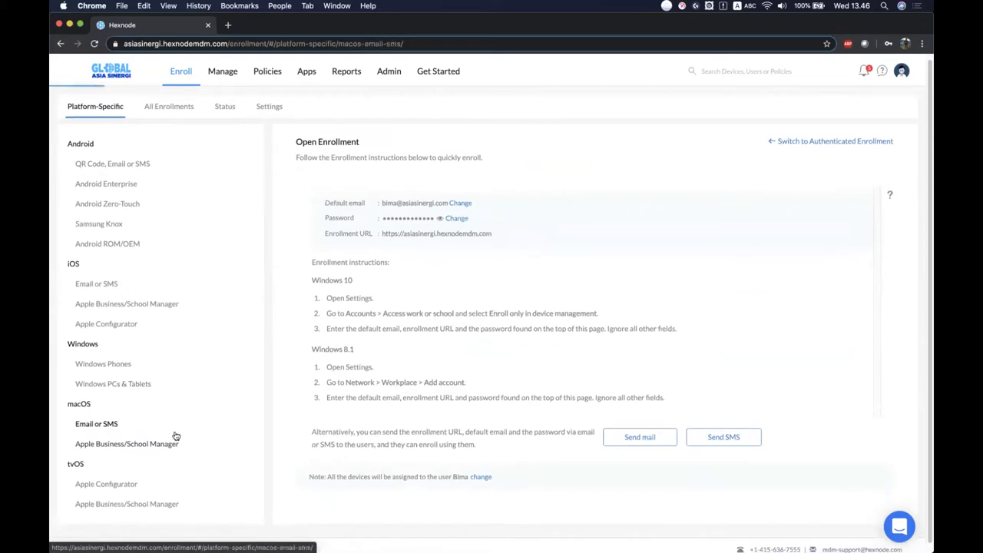
click(115, 486)
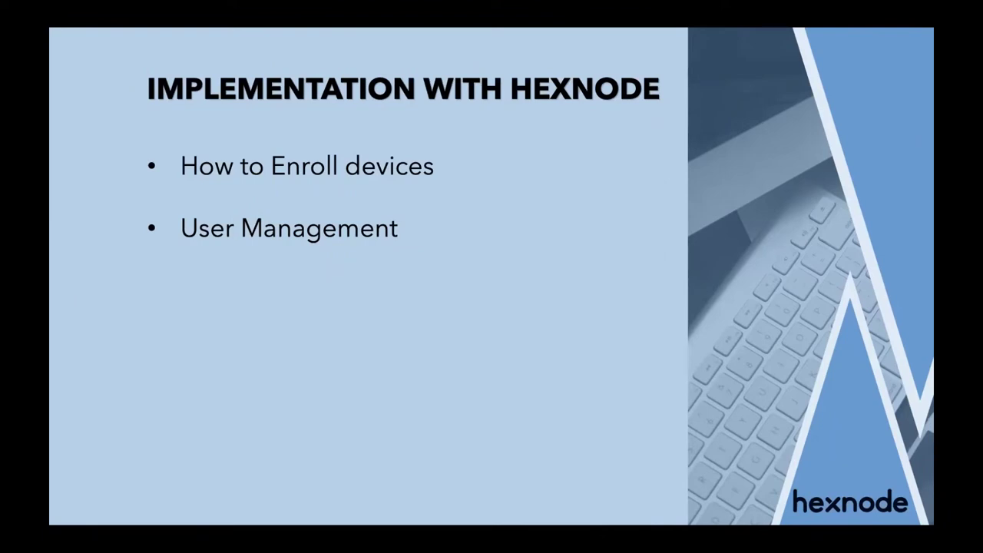
Step: Return to the console and open Admin > Technicians and Roles
key(ctrl+Left)
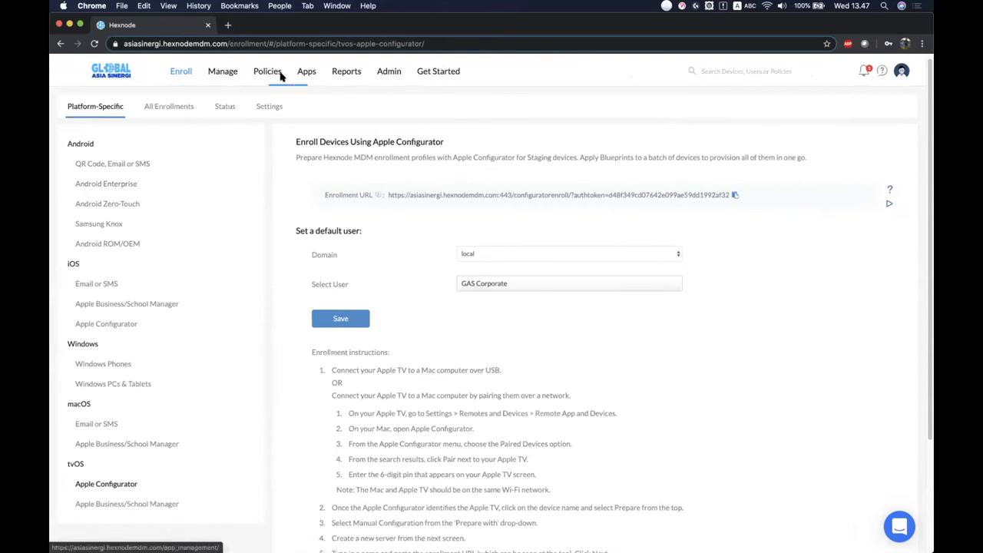
click(388, 72)
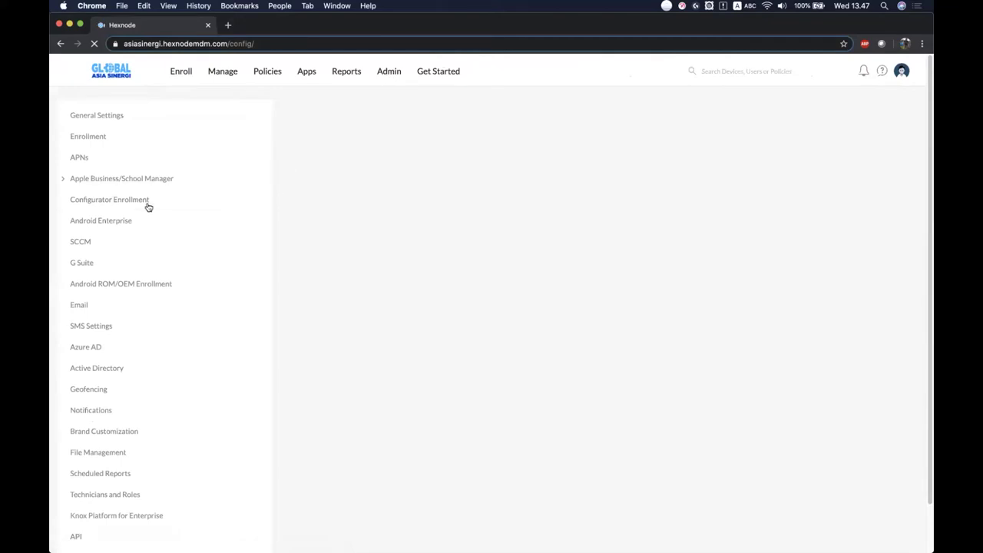
scroll(127, 223, down, 2)
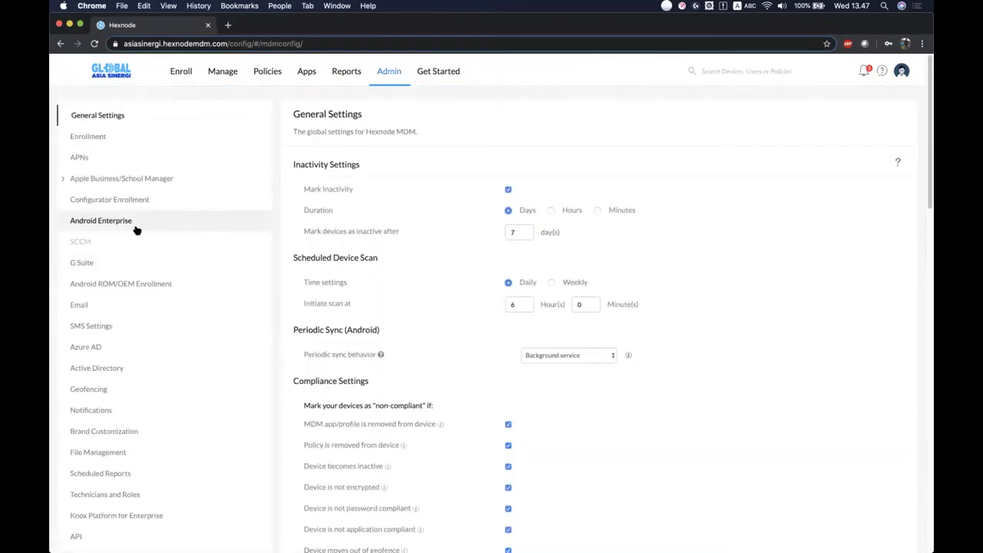
scroll(136, 228, down, 4)
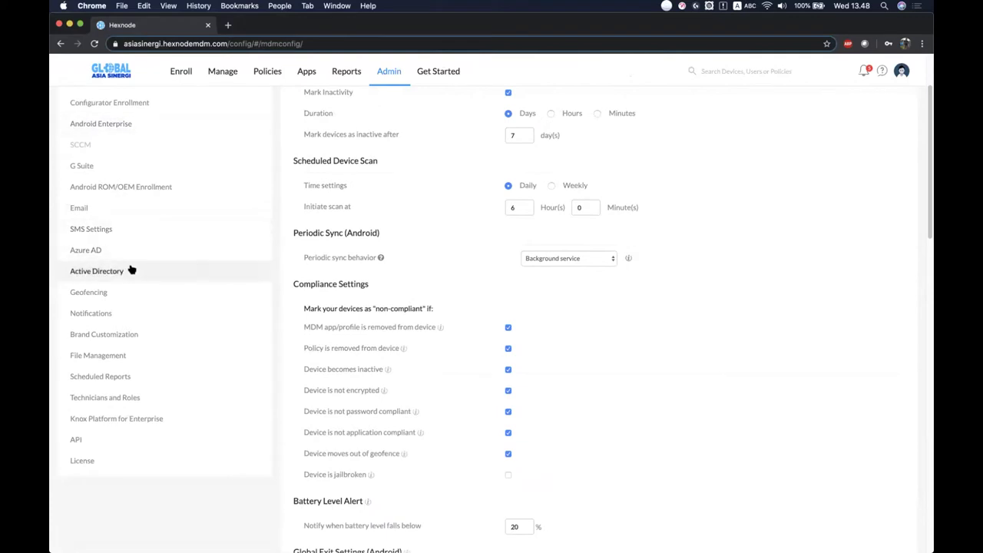
click(123, 397)
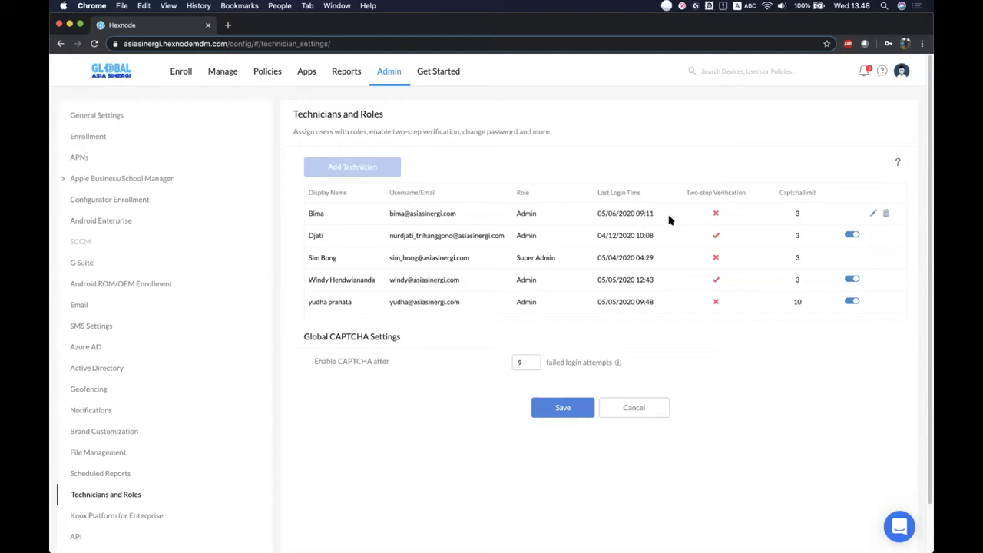
click(873, 214)
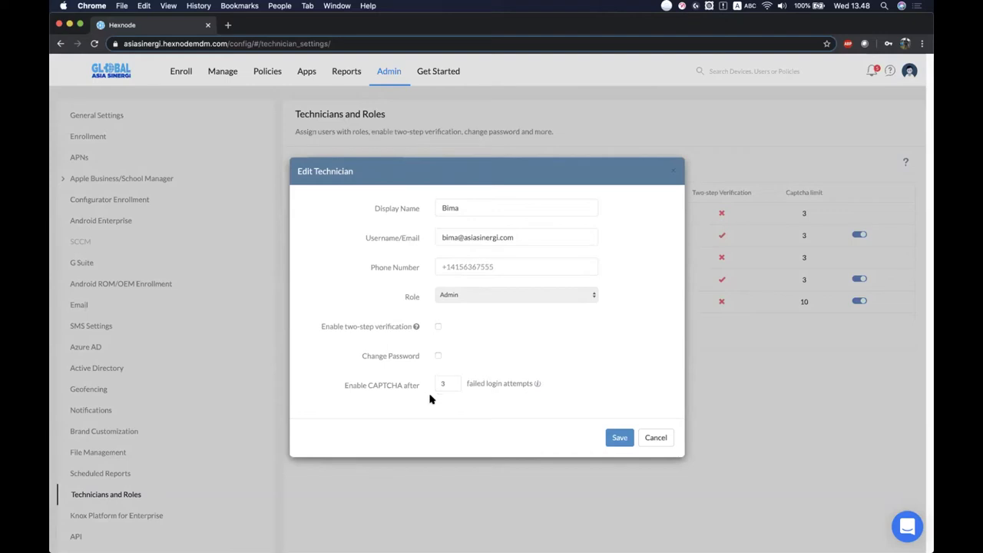
click(657, 439)
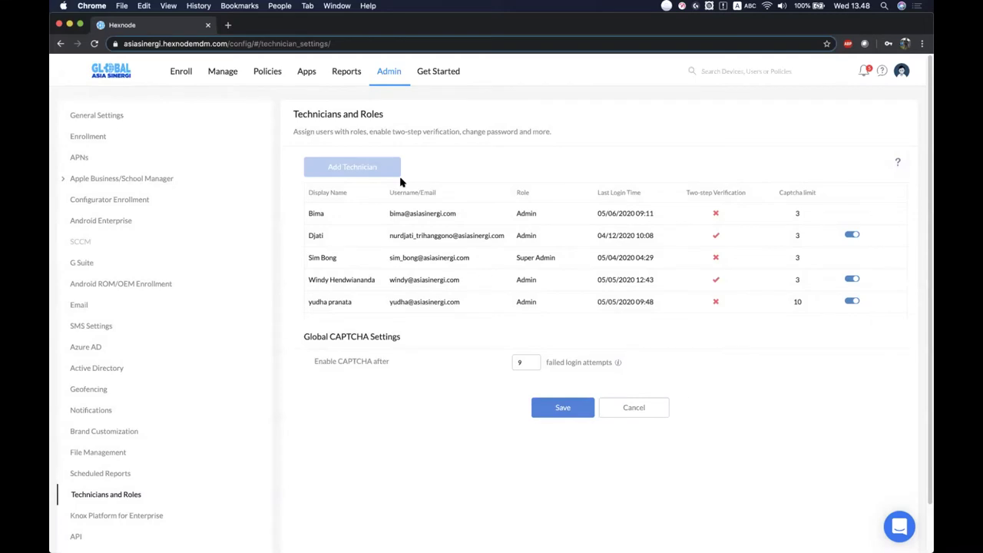
Step: Go to Manage and show the Users list with its five local users
mouse_move(375, 167)
click(222, 71)
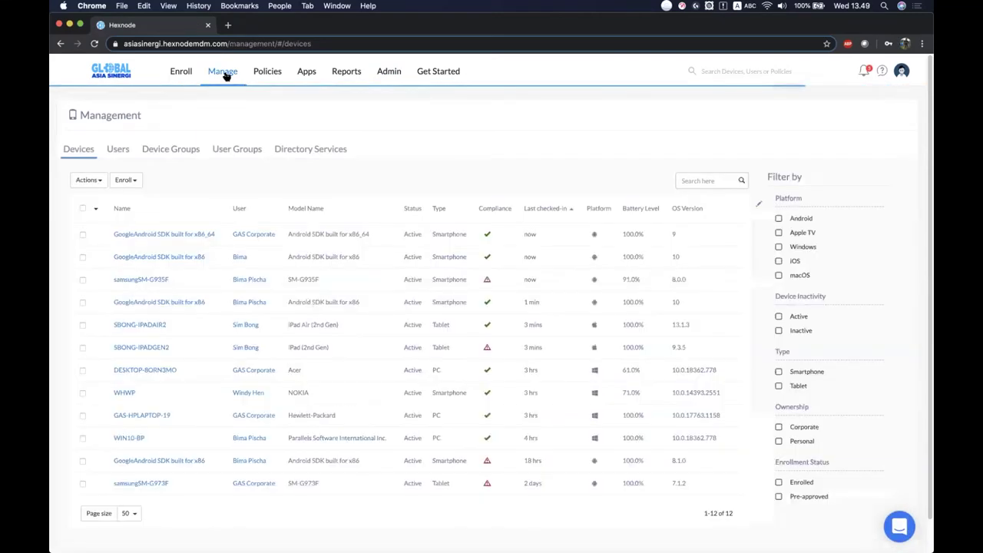
click(119, 150)
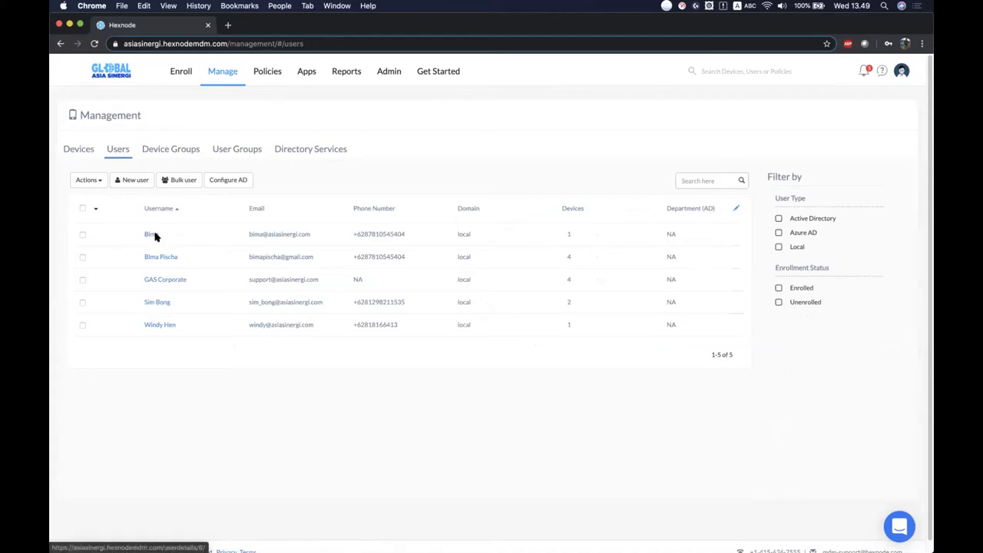
click(125, 179)
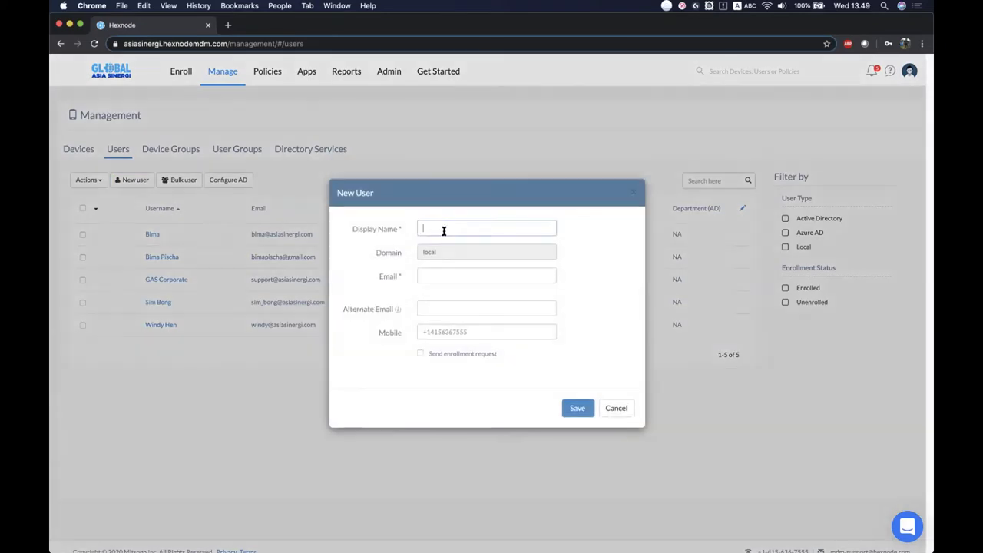
click(449, 227)
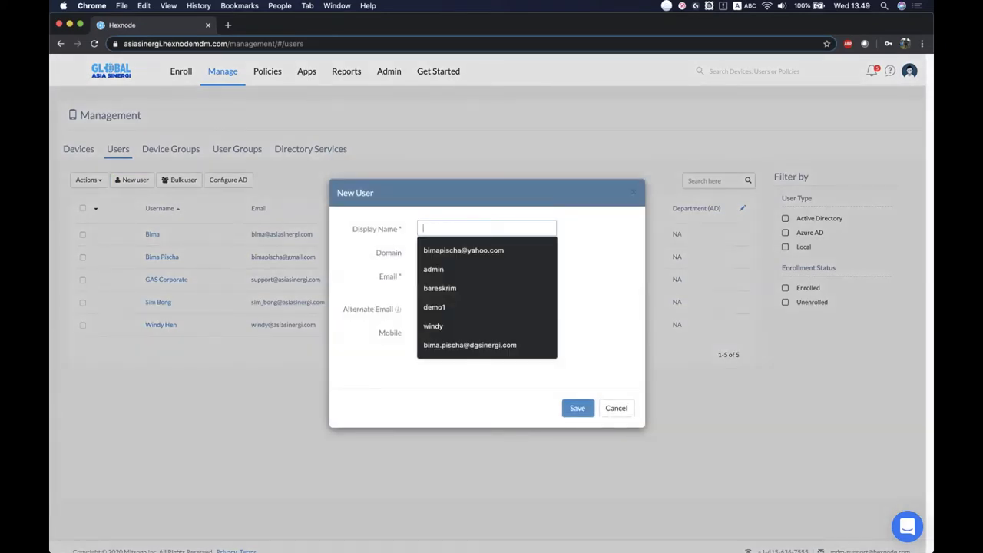
text(Windy)
key(Tab)
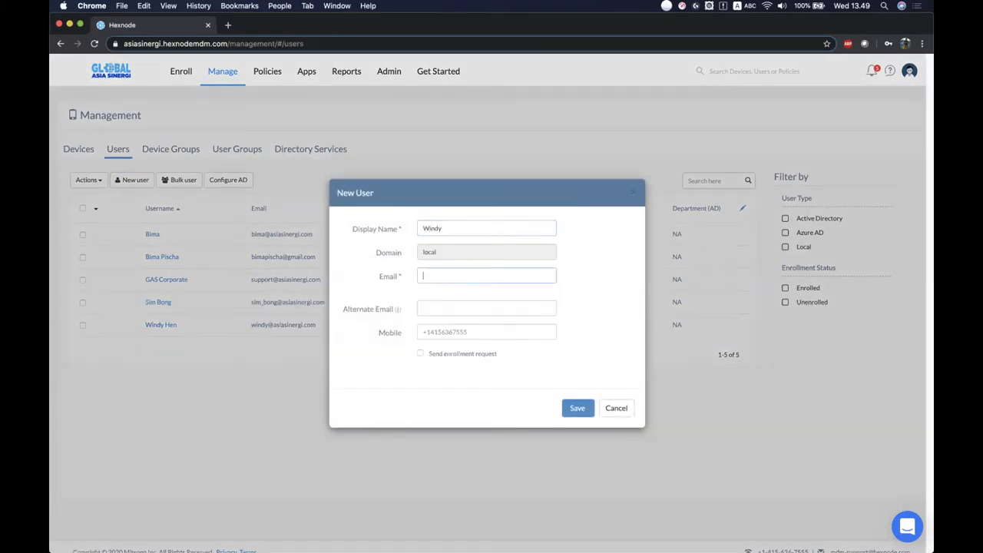
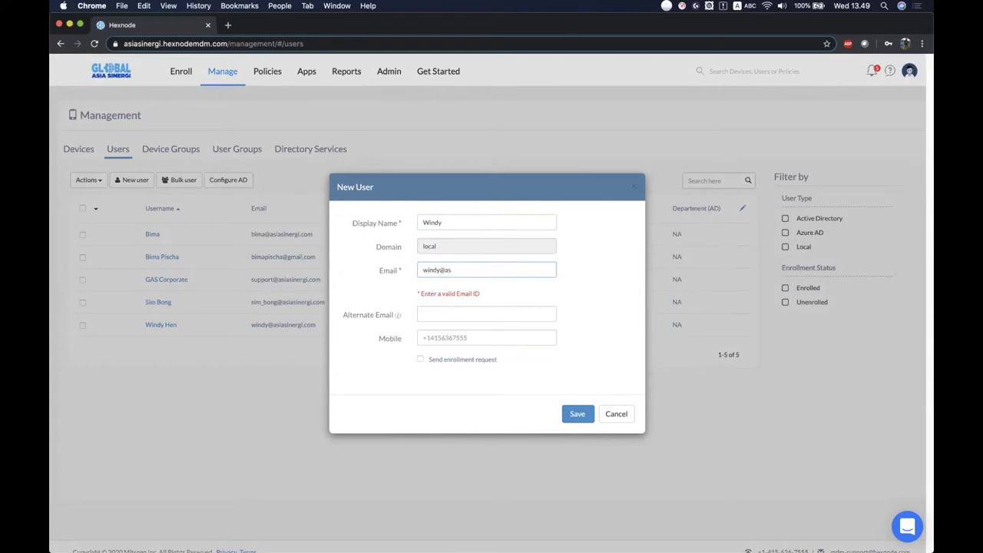
click(446, 308)
click(585, 311)
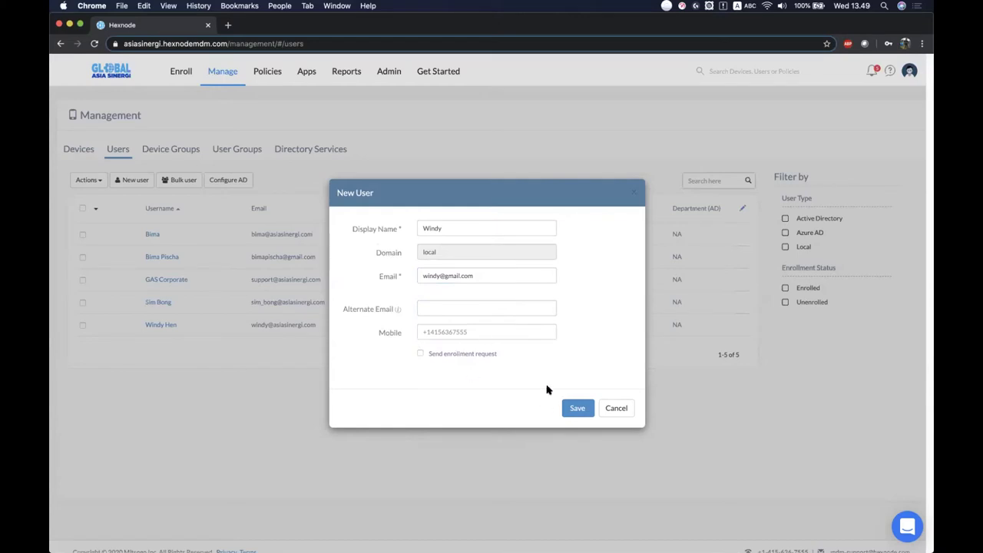
click(614, 408)
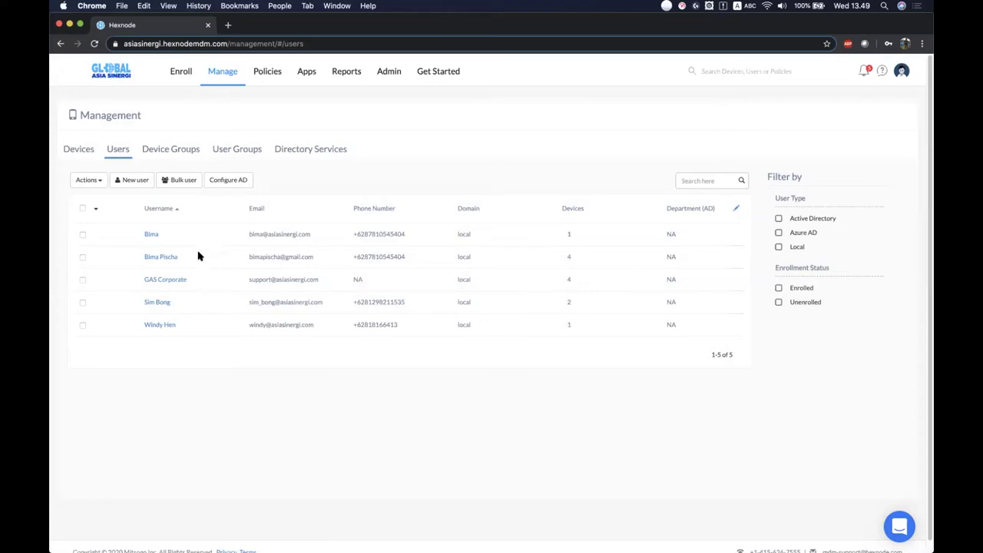
Step: Return to the Devices list showing all 12 managed devices
click(126, 179)
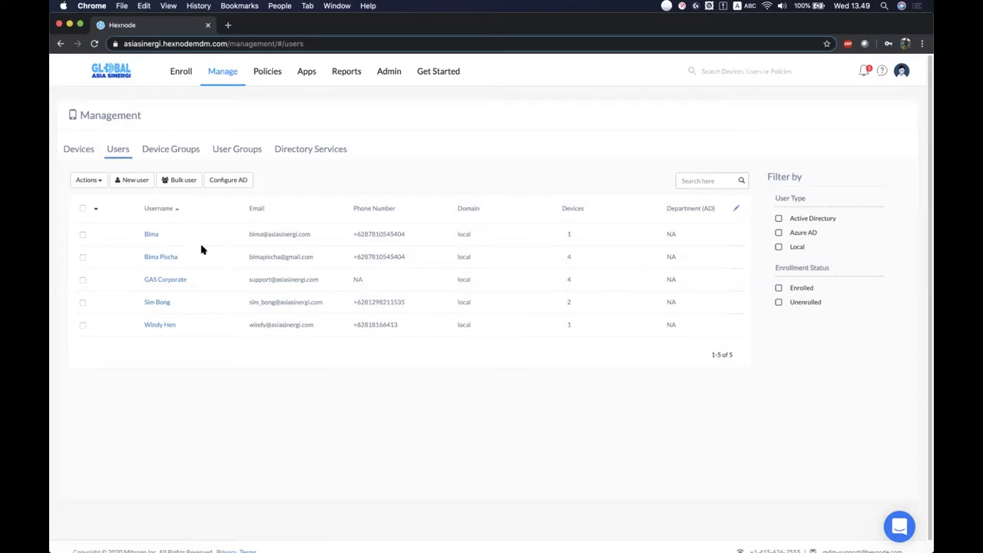
click(79, 149)
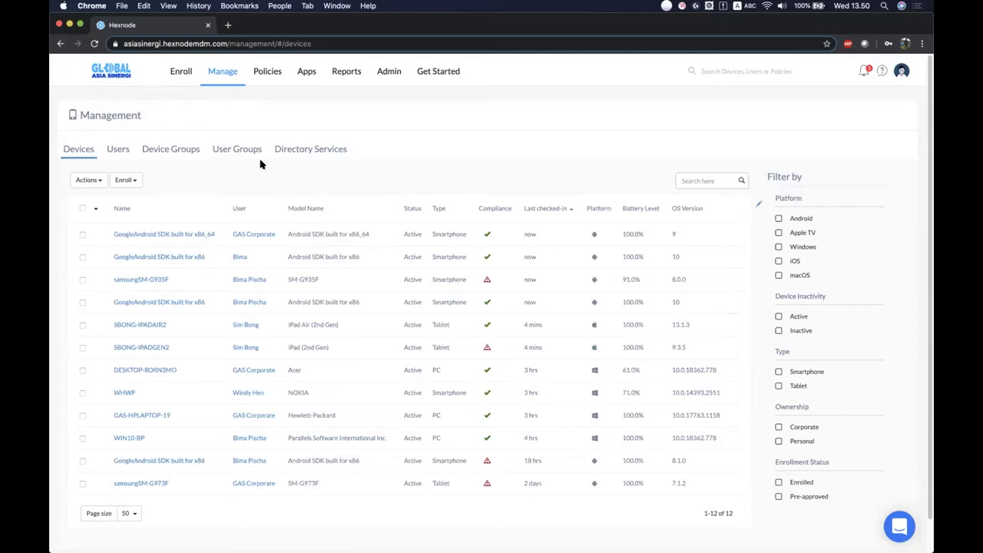
Step: Create a user group named 'BOD' with two selected users as members and save it
click(230, 153)
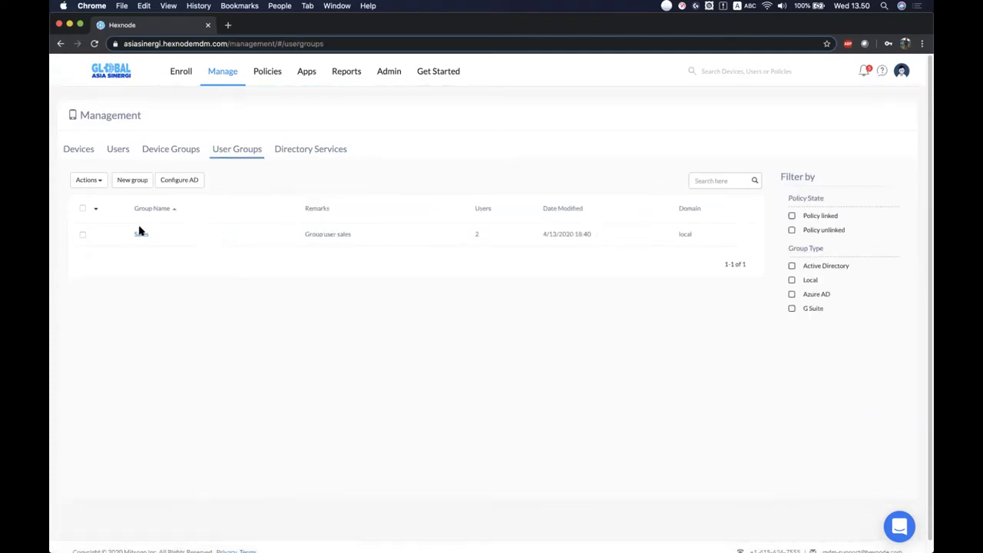
click(133, 182)
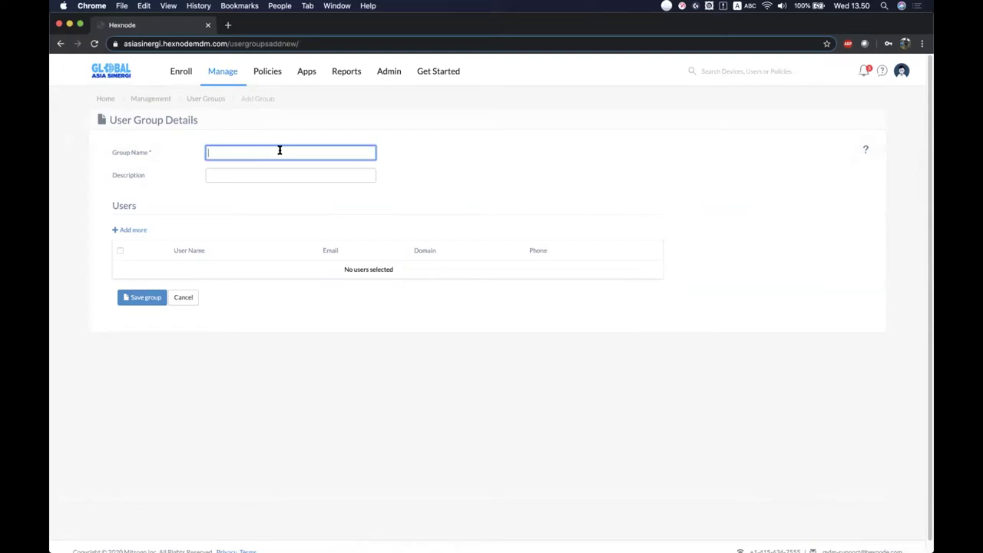
text(BOD)
click(134, 231)
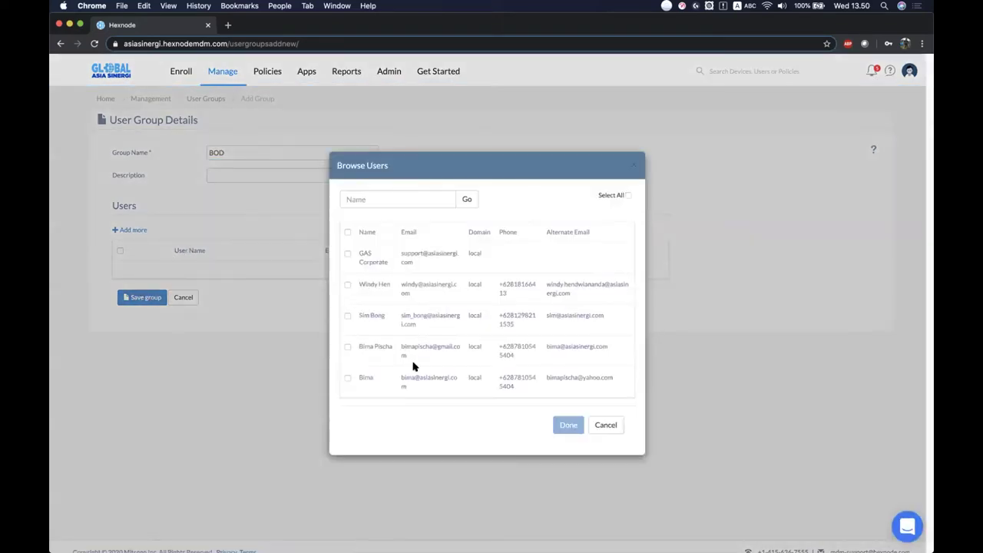
click(347, 316)
click(347, 284)
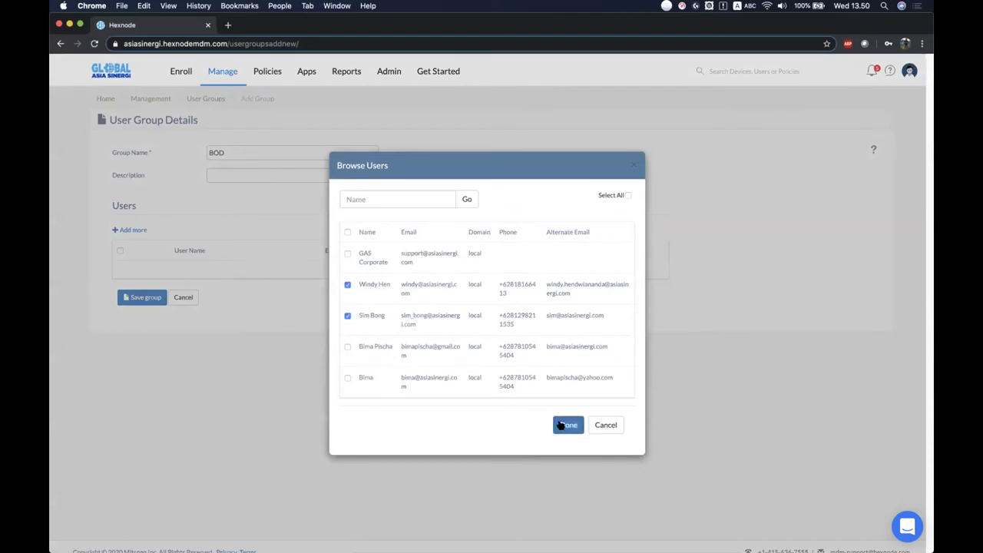
click(566, 424)
click(129, 330)
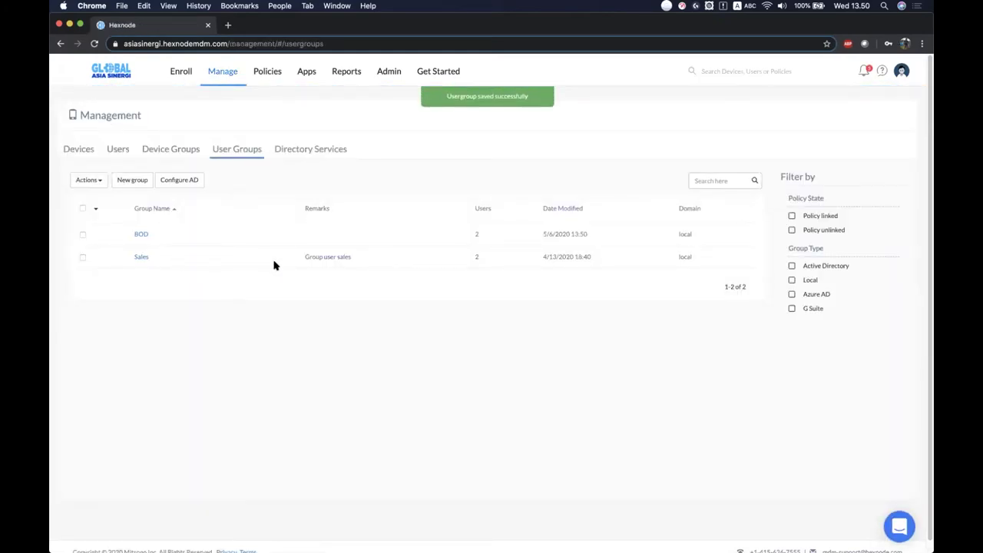
Step: Open the BOD group's detail page showing its 2 members and 3 devices
click(141, 237)
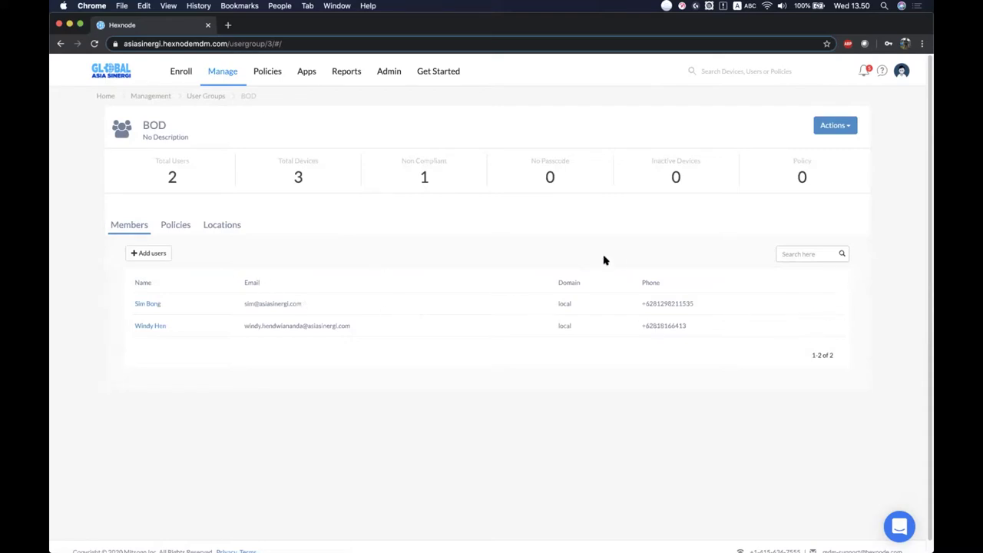
Step: Check the BOD group's Actions menu, then go back to the managed Devices list
click(839, 132)
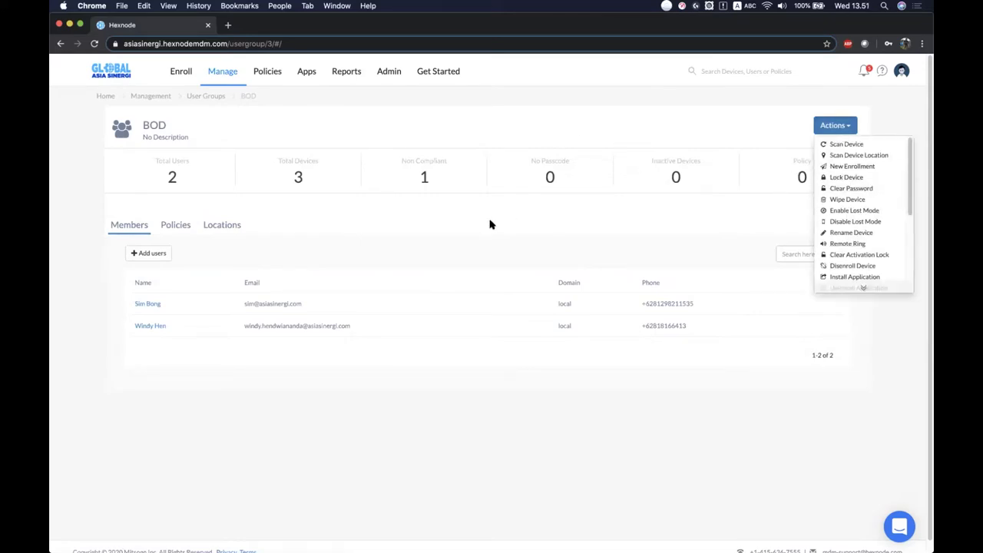
click(356, 174)
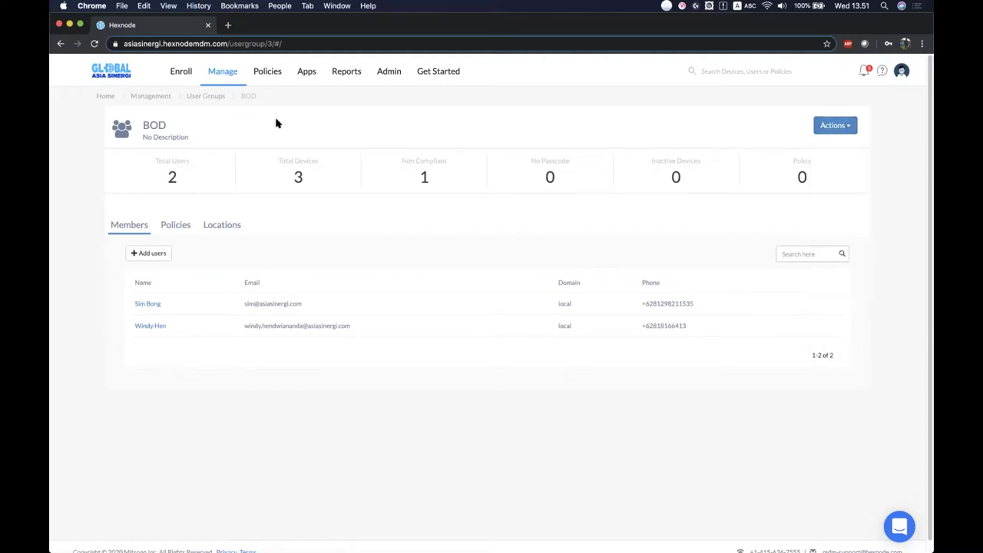
click(228, 73)
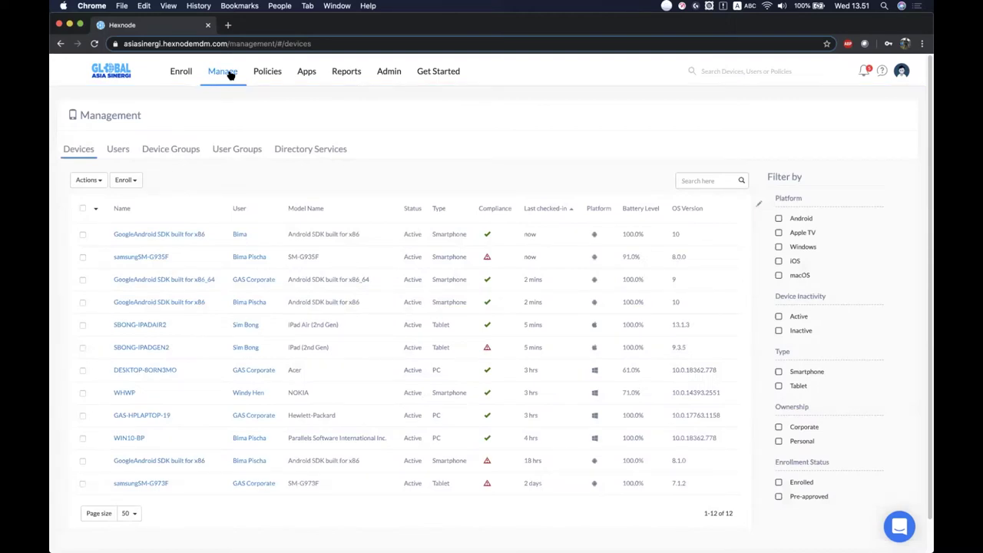
key(ctrl+Right)
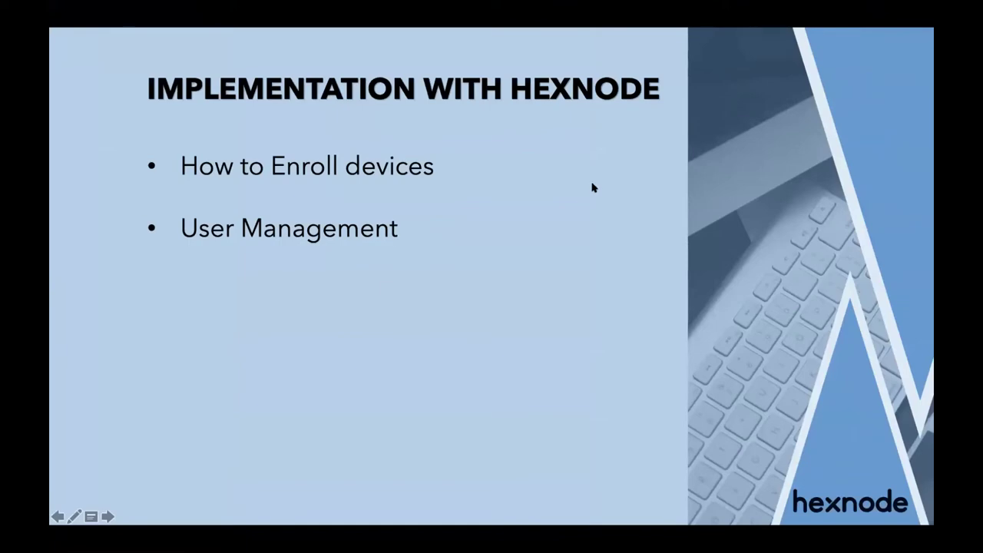
Step: Advance the slideshow to the Data Protection slide, then return to the web console
key(Right)
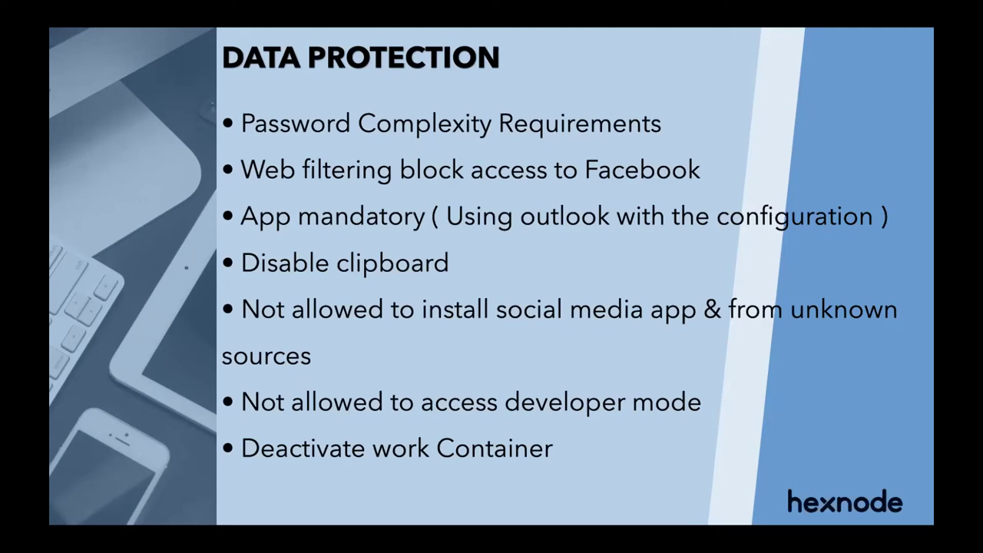
key(ctrl+Left)
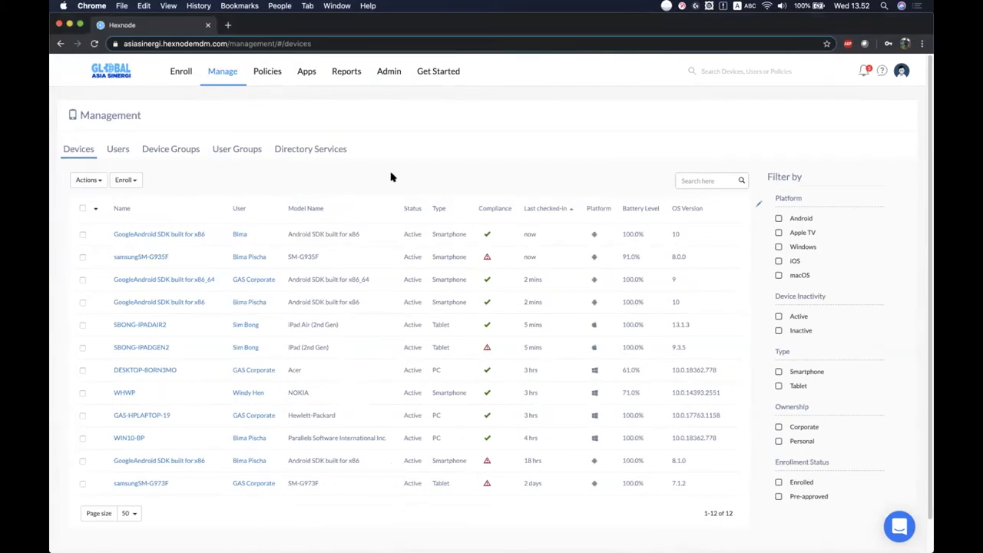
Step: Show the My Policies list on the Policy Management page
click(226, 74)
click(270, 73)
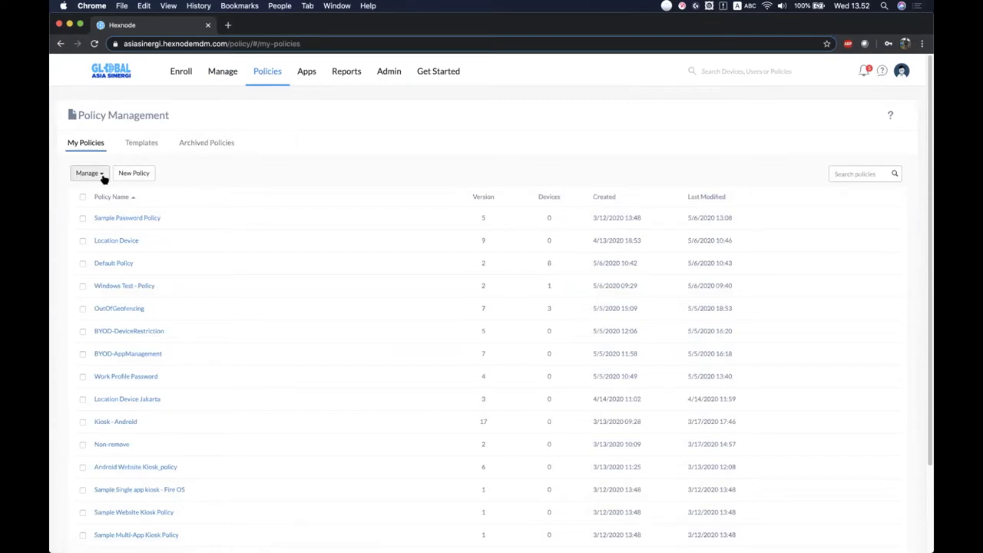
Step: Start a New Blank Policy and bring up its Android Device Password section
click(135, 174)
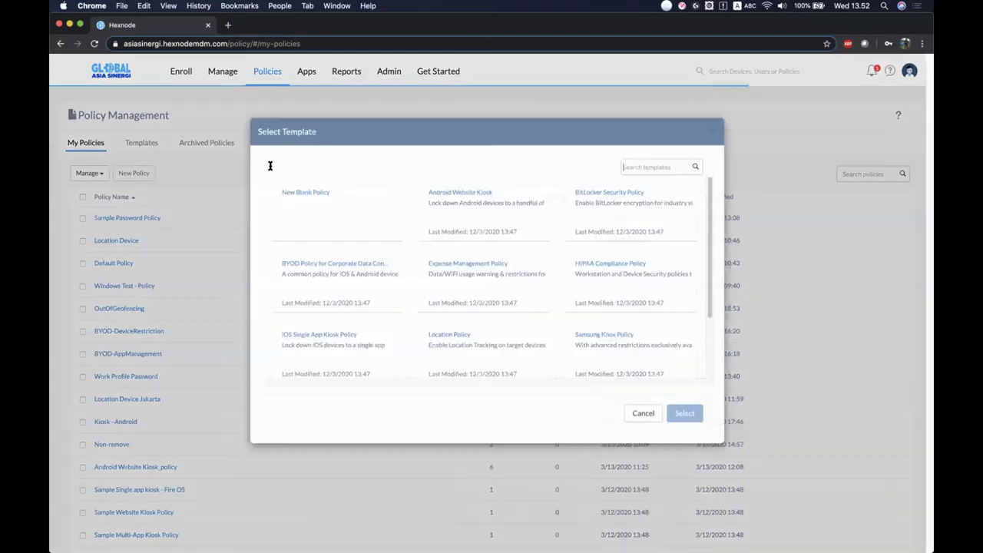
click(336, 242)
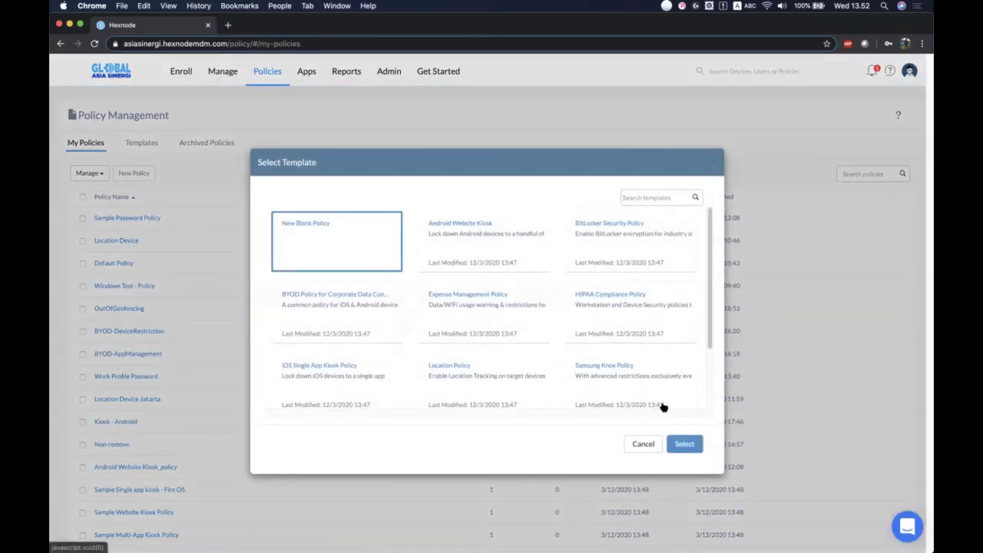
click(691, 442)
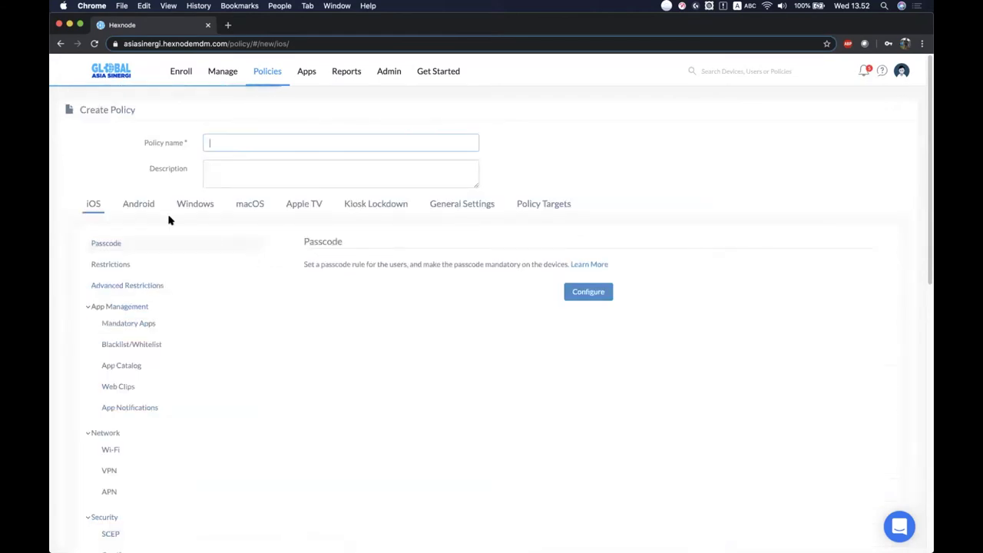
click(139, 202)
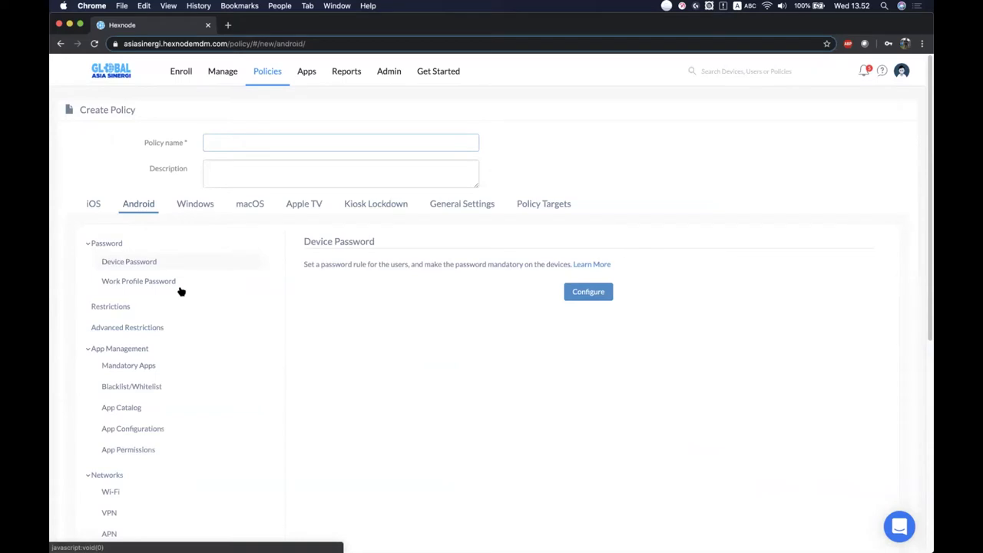
scroll(165, 275, down, 1)
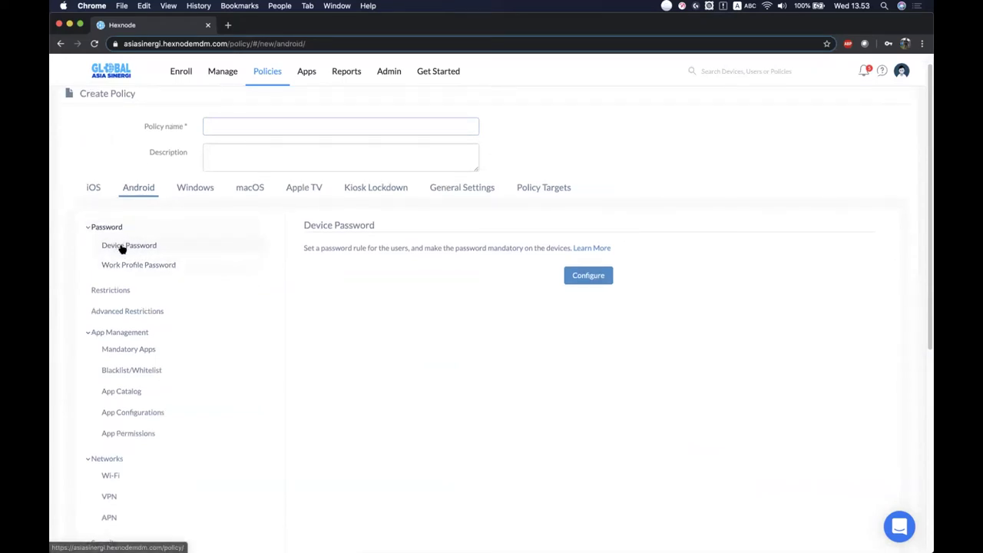
scroll(153, 242, down, 3)
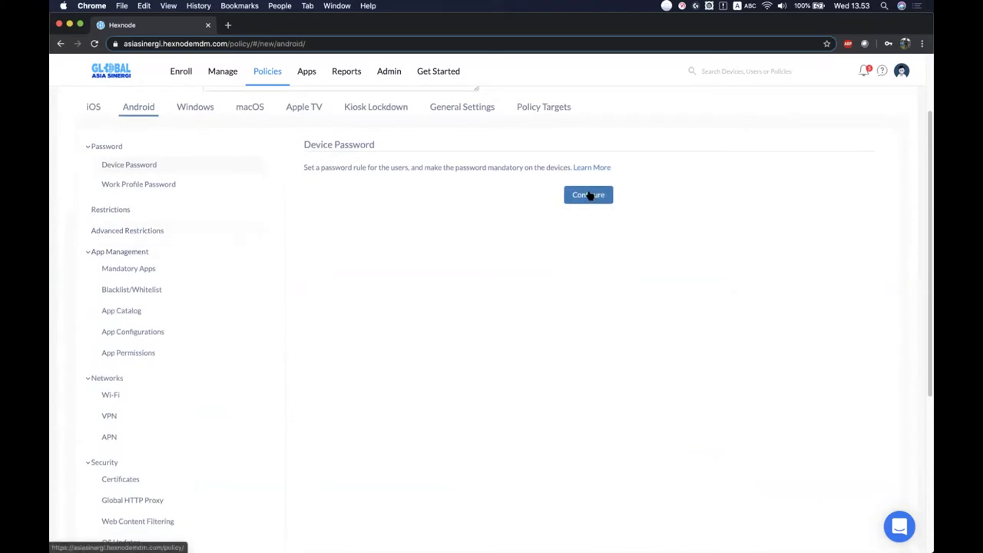
Step: Require a Complex Value device password with a minimum passcode length of 8
click(588, 195)
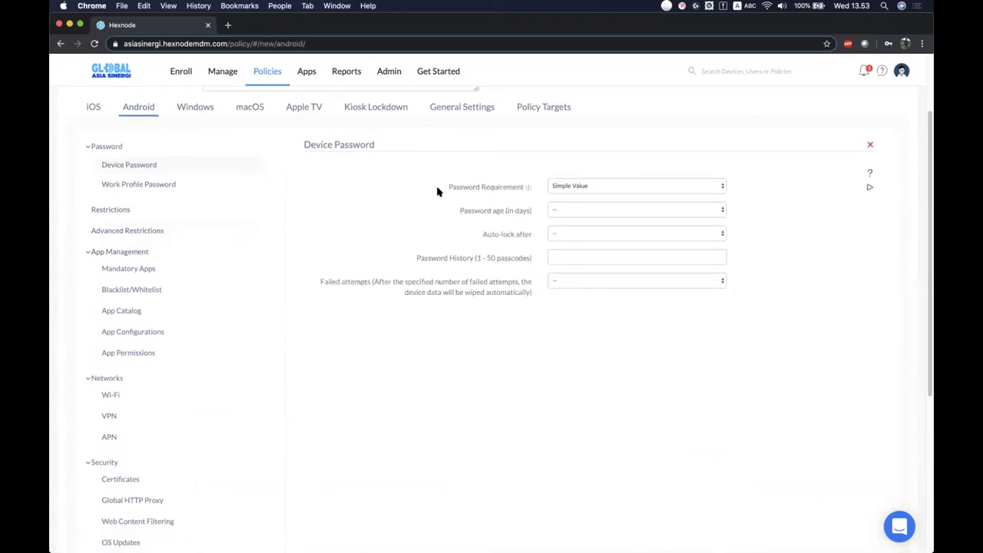
mouse_move(500, 192)
click(581, 190)
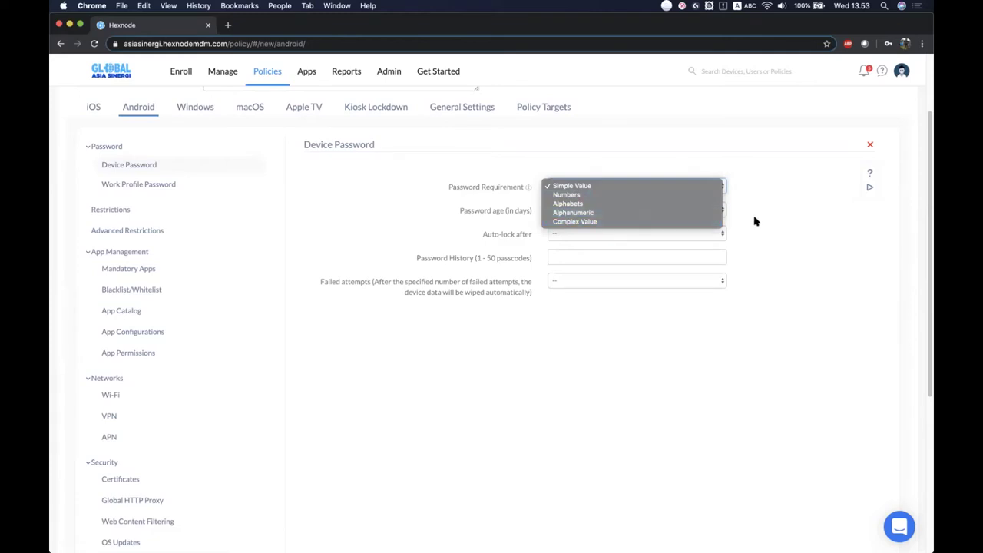
click(579, 223)
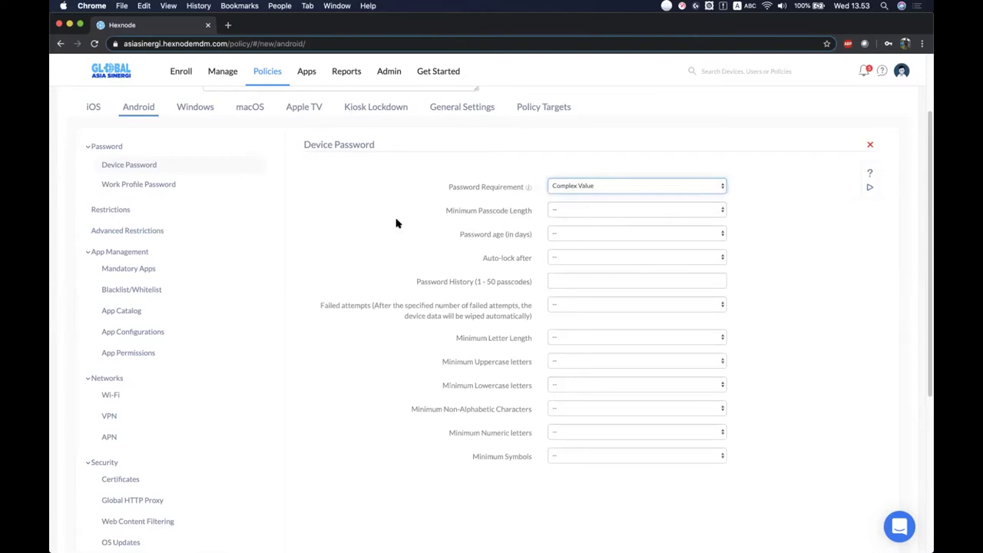
scroll(379, 223, down, 1)
scroll(376, 222, down, 1)
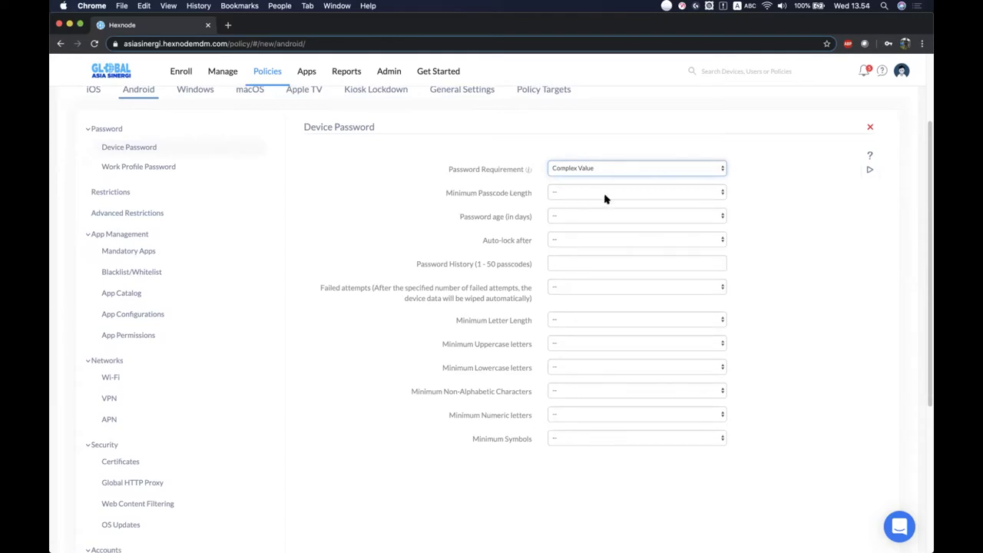
click(710, 196)
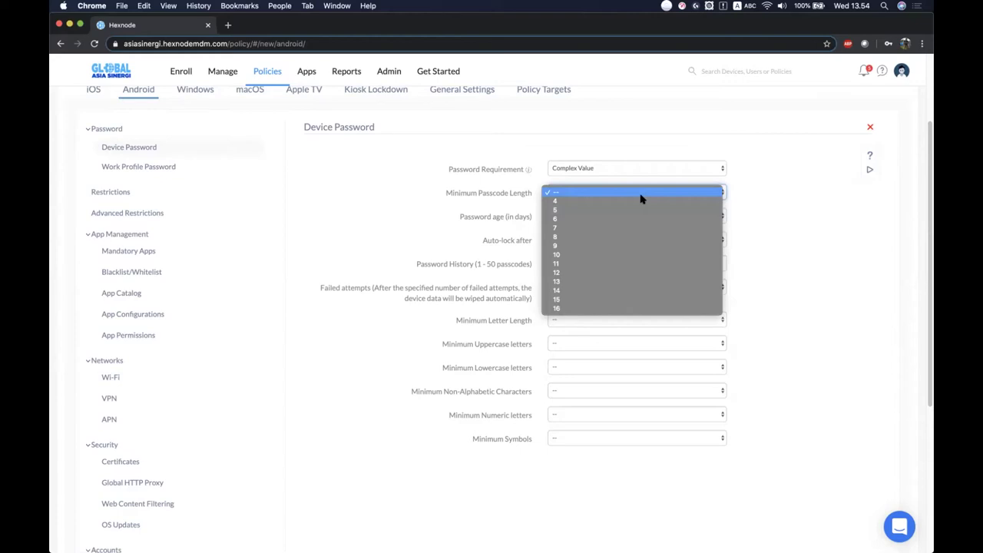
click(584, 239)
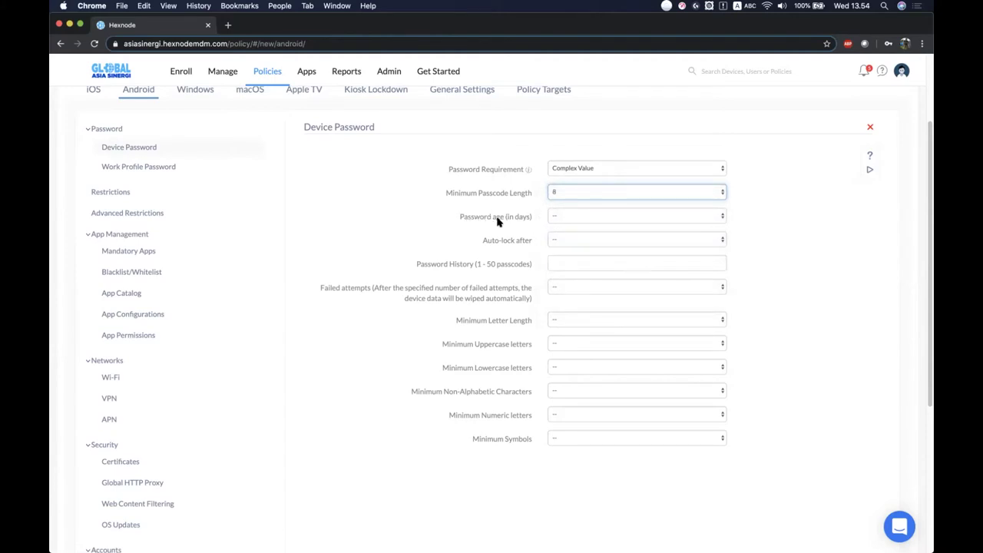
Step: Set password age to 50 days and auto-lock after 5 Minutes
click(690, 219)
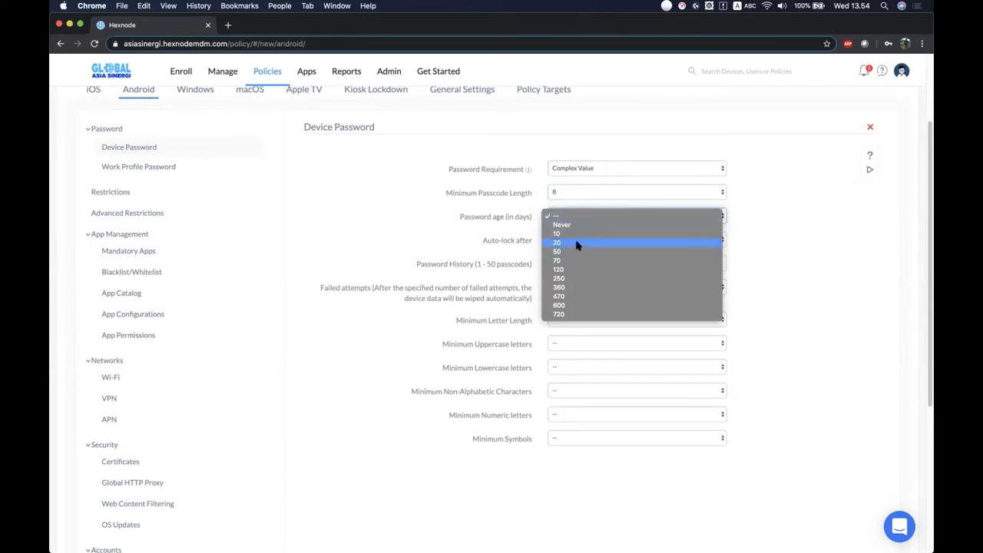
click(577, 254)
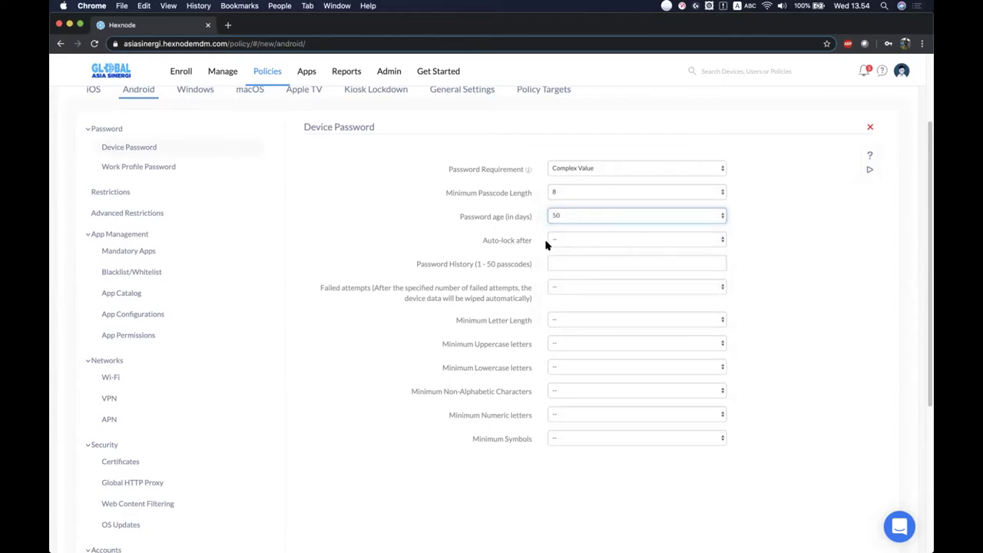
click(609, 243)
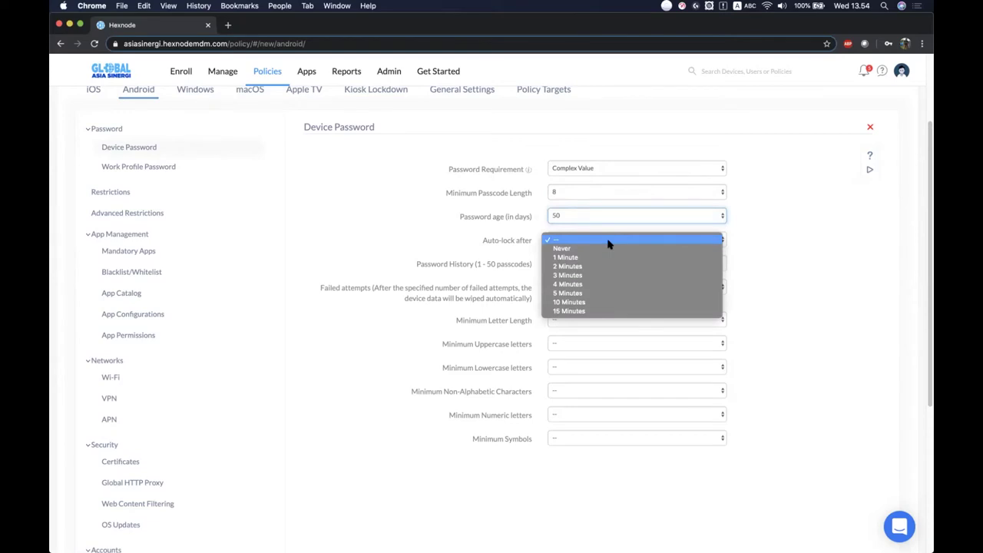
click(609, 244)
click(625, 239)
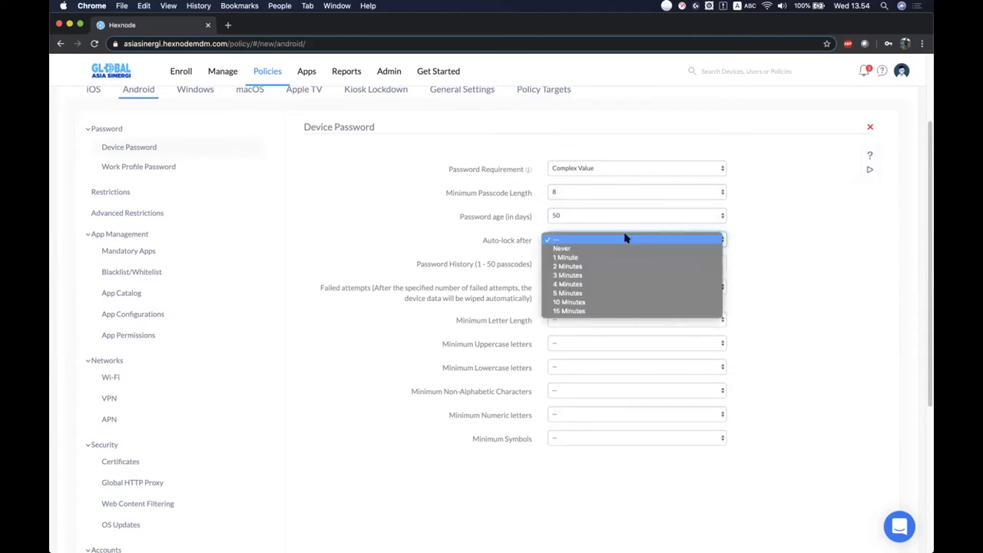
click(572, 294)
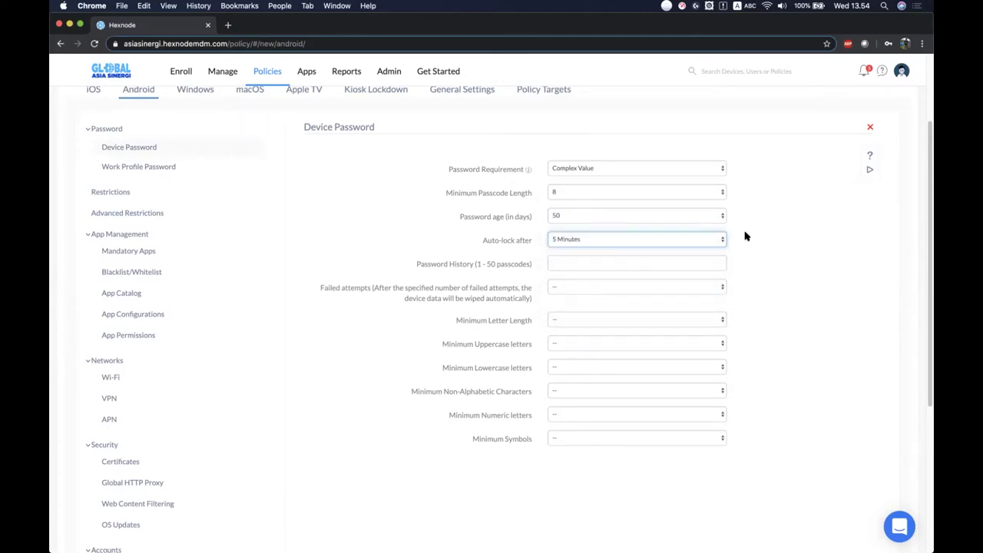
click(563, 262)
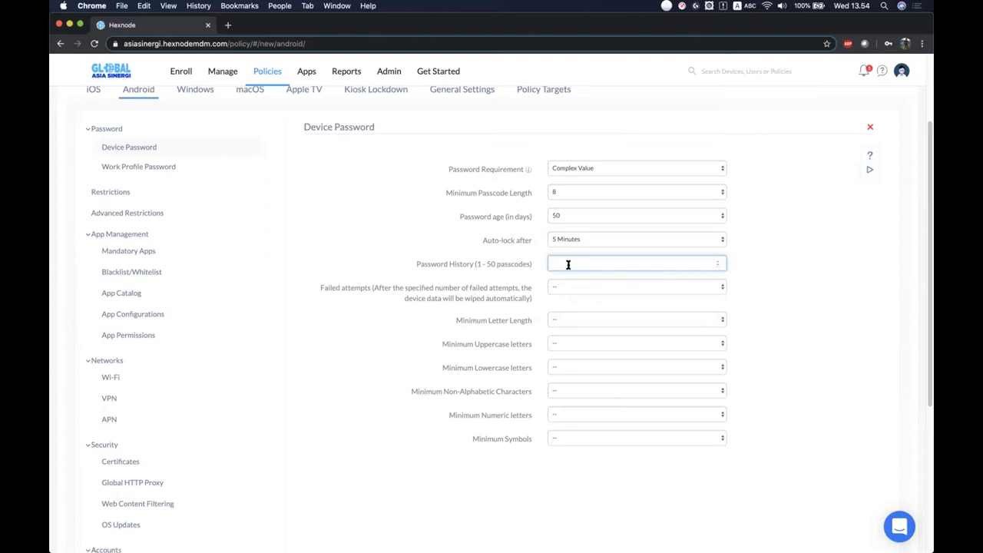
Step: Set password history to 5 and wipe the device after 5 failed attempts
text(5)
click(799, 279)
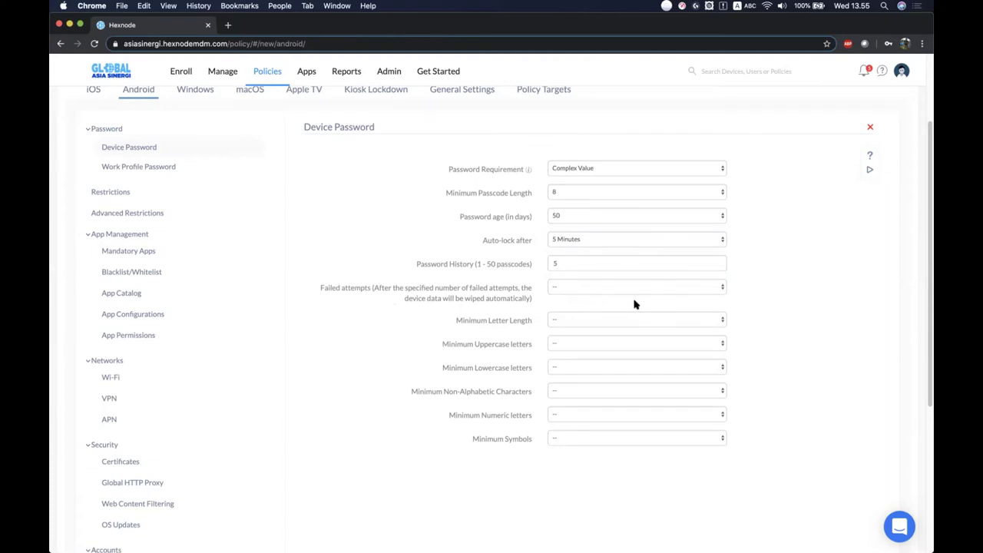
click(674, 287)
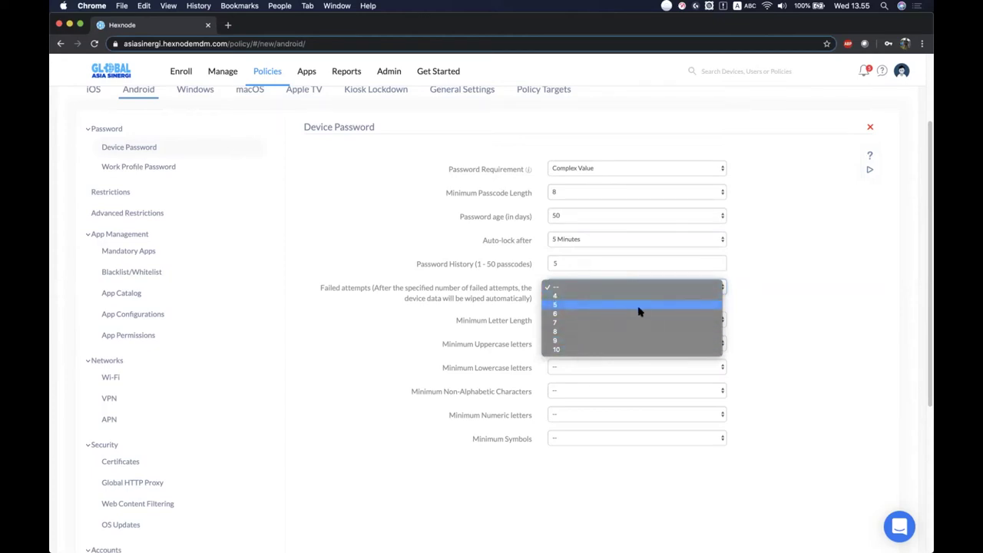
click(572, 296)
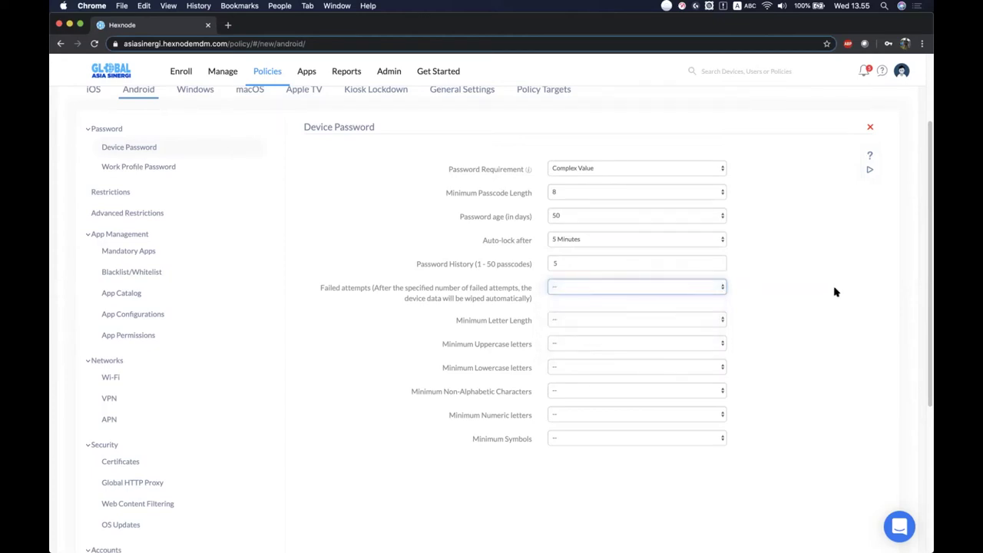
click(672, 287)
click(609, 298)
click(407, 332)
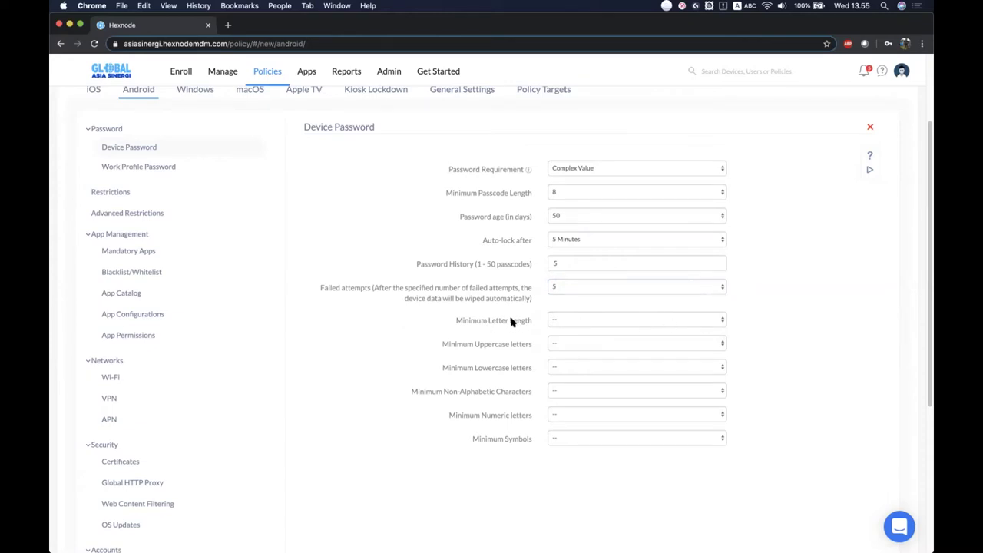
Step: Require minimum letter length 5, at least 1 uppercase and 5 lowercase letters
click(654, 324)
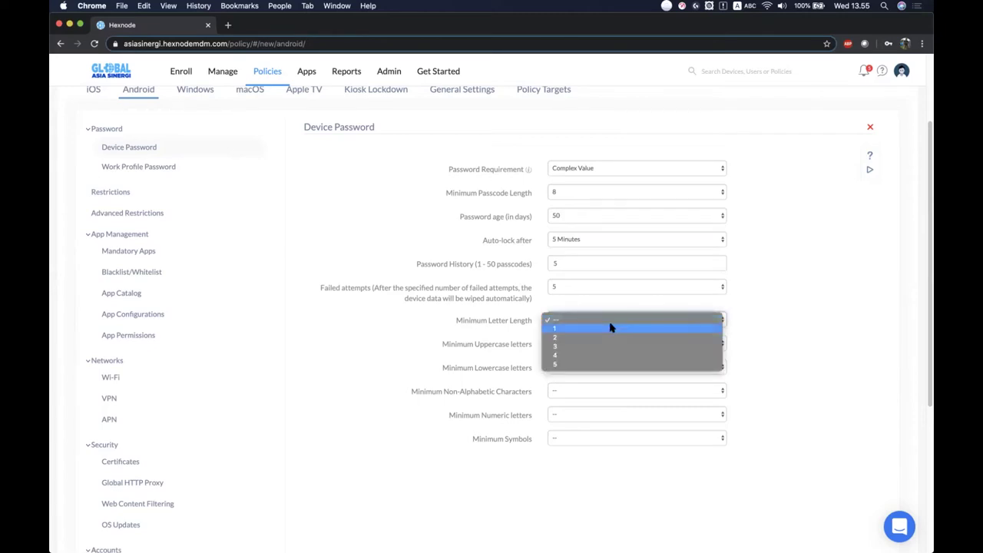
click(569, 365)
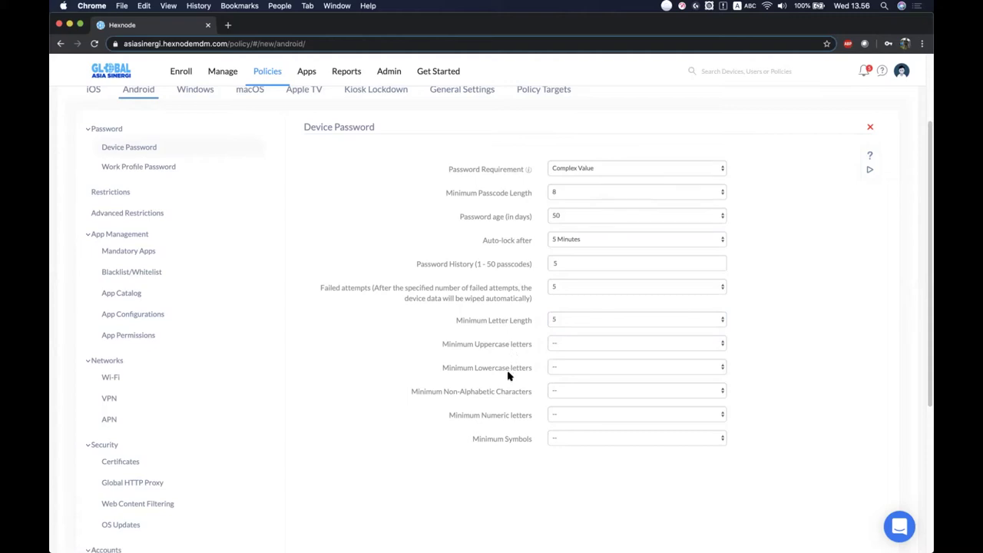
click(608, 343)
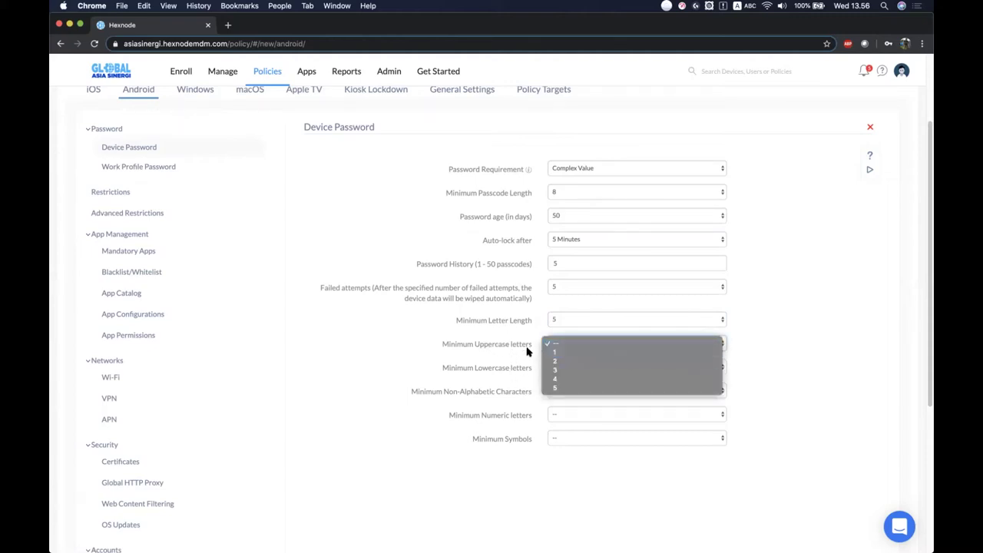
click(671, 351)
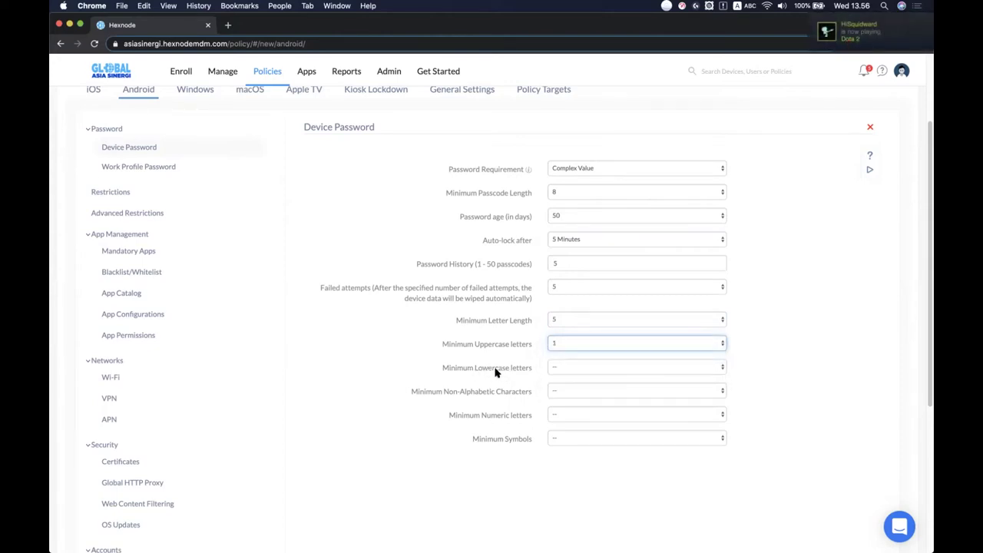
click(598, 372)
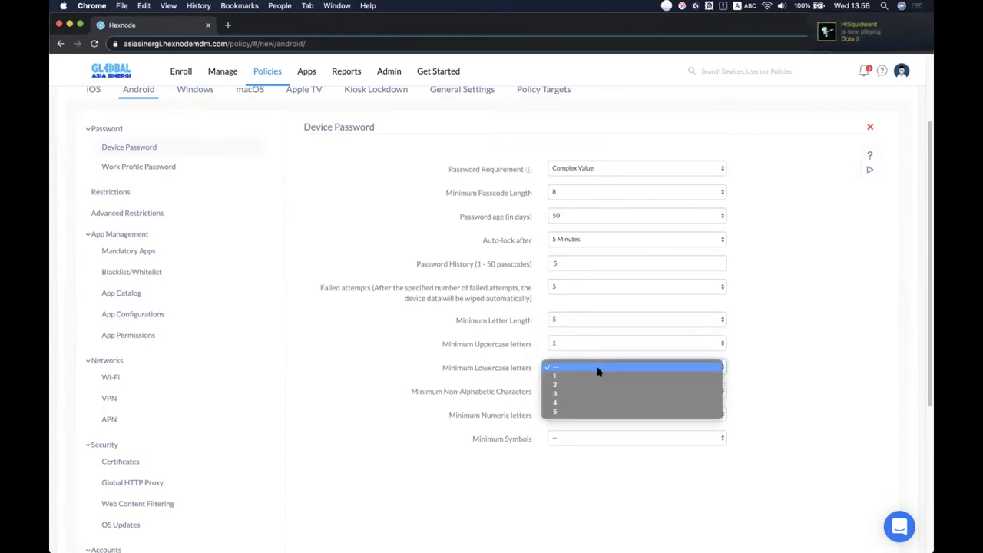
click(577, 410)
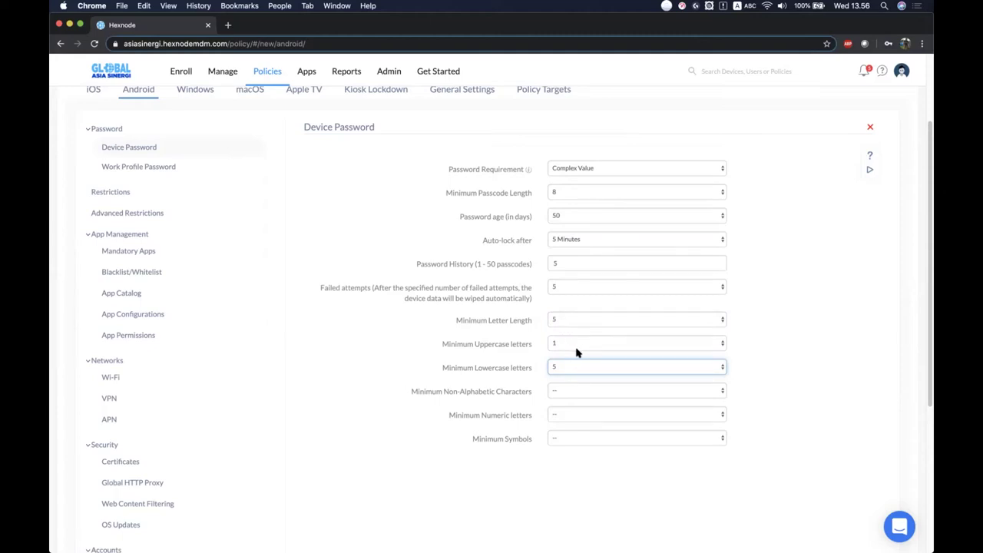
Step: Require at least 1 non-alphabetic character, 2 numeric characters and 1 symbol
click(607, 391)
click(704, 400)
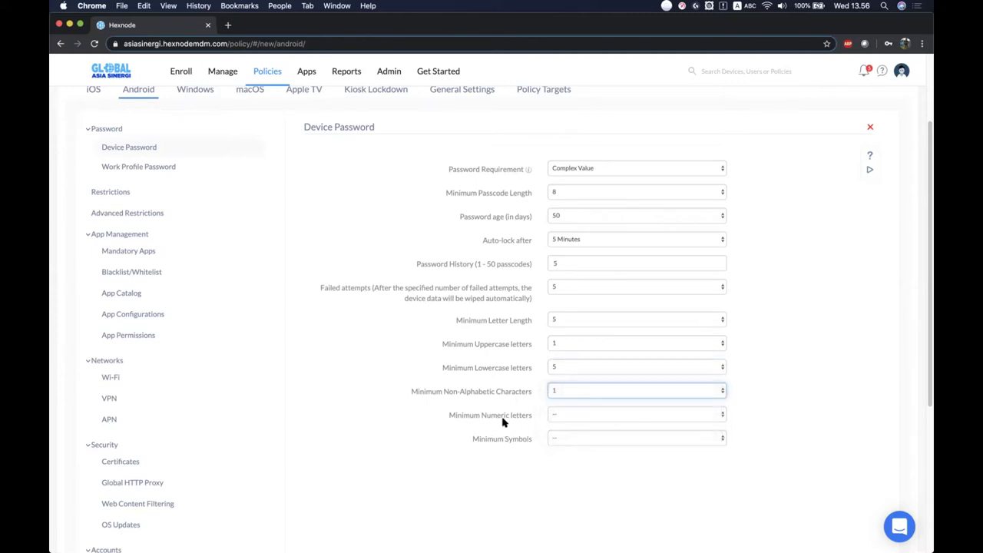
click(575, 416)
click(588, 427)
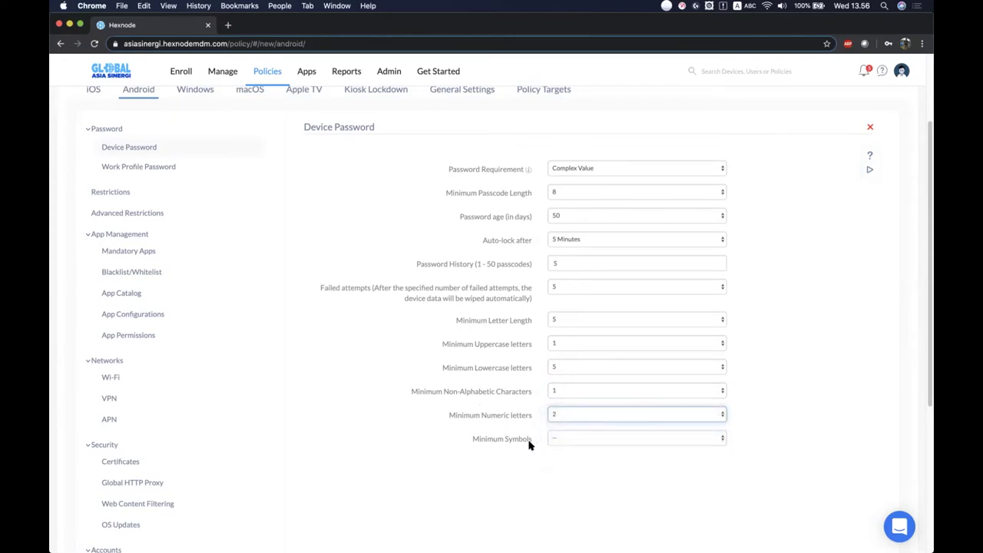
click(589, 438)
click(550, 448)
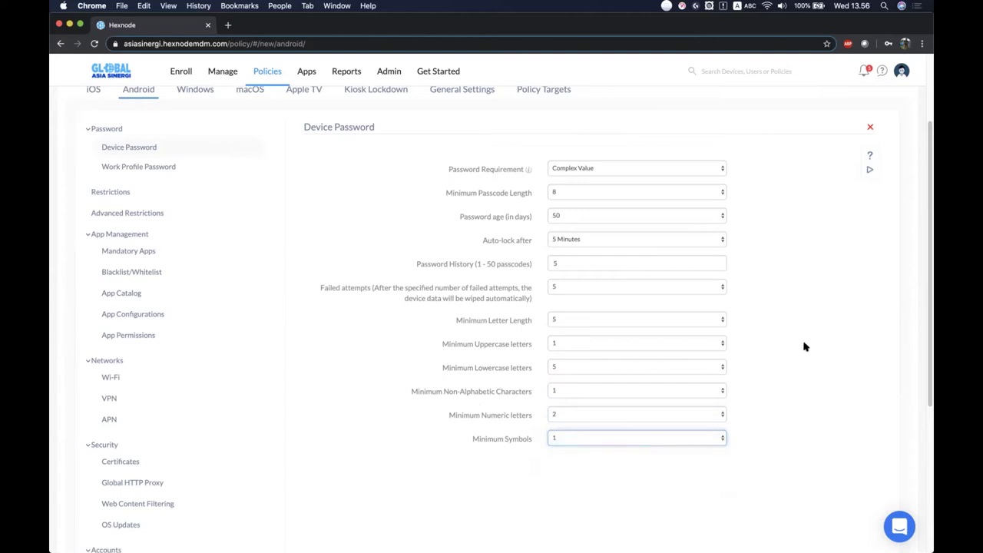
Step: Name the policy 'Password Policy - Android'
scroll(777, 395, down, 6)
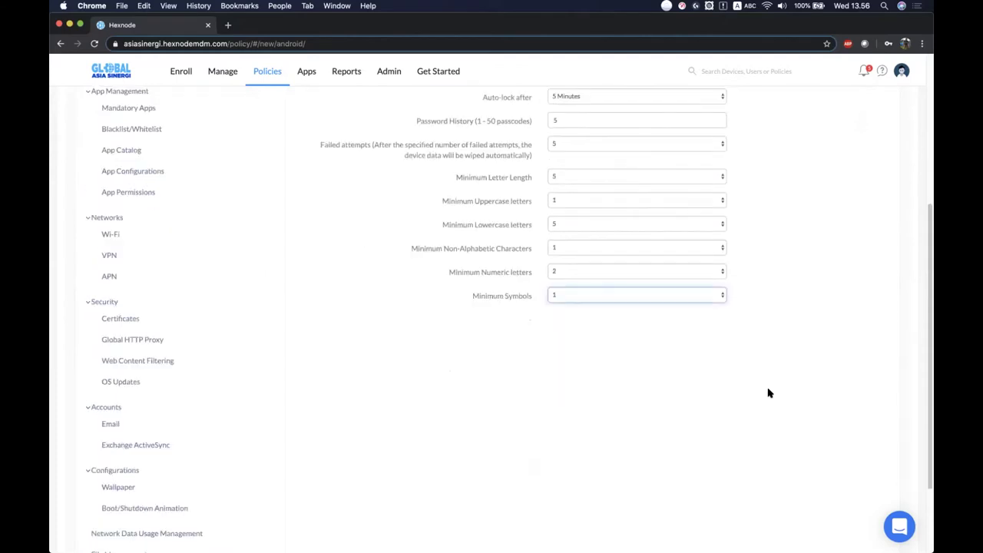
scroll(768, 393, up, 5)
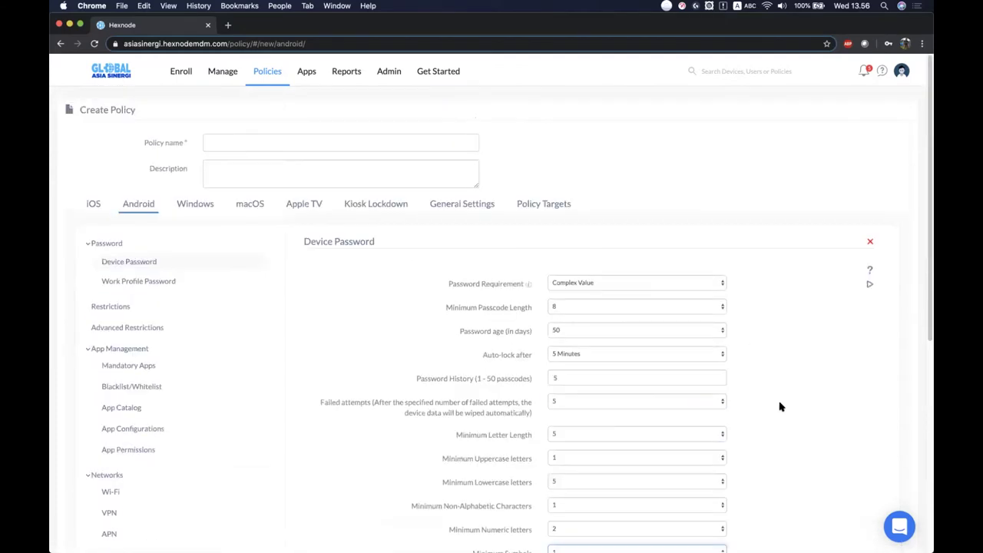
scroll(778, 406, down, 2)
scroll(366, 298, up, 3)
click(225, 141)
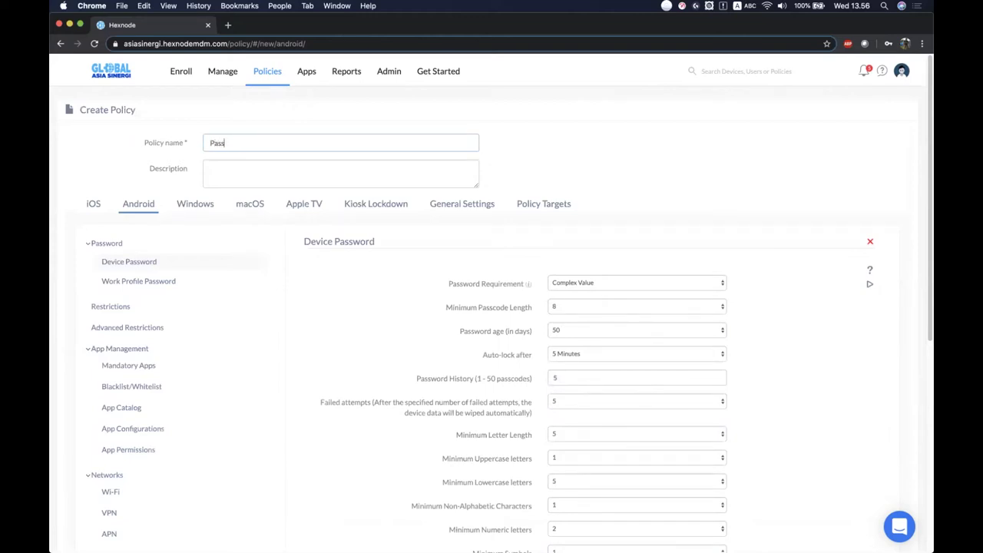
text(Password Policy - Android)
scroll(719, 230, down, 5)
scroll(695, 300, down, 3)
scroll(696, 316, up, 6)
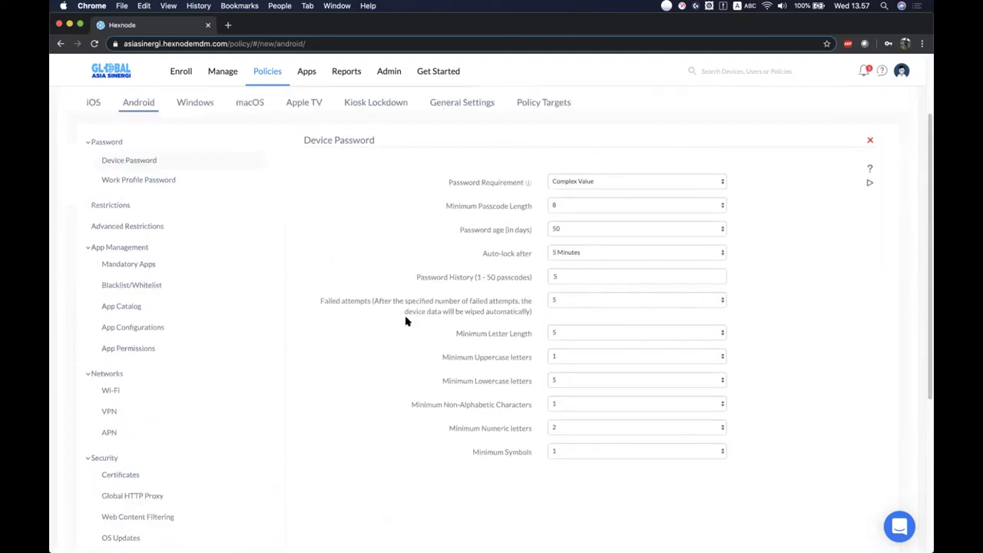
scroll(342, 307, down, 5)
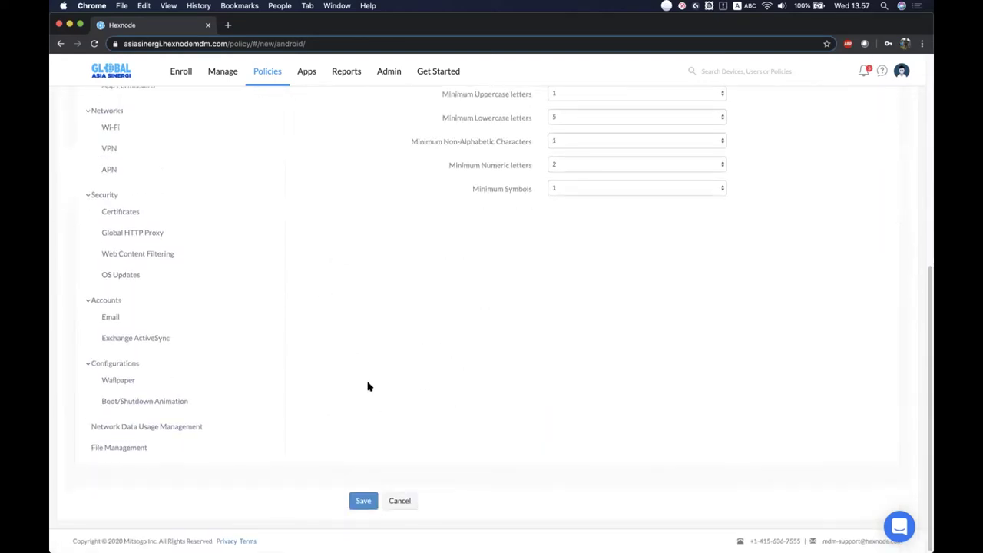
Step: Save the new Password Policy - Android from the bottom of the Create Policy page
scroll(367, 386, up, 5)
scroll(366, 386, down, 5)
click(363, 499)
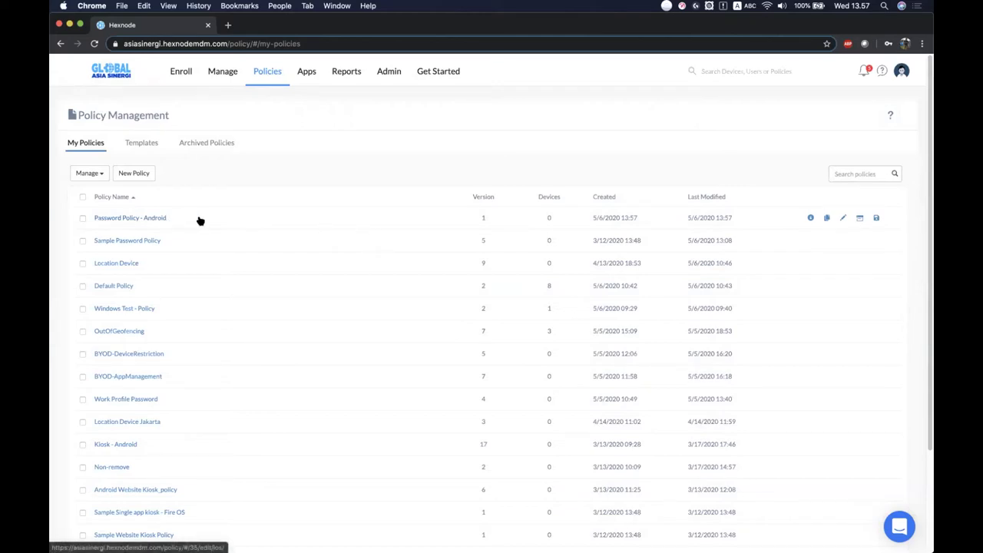
Step: Open Password Policy - Android from My Policies and view its Policy Targets, currently empty
click(139, 219)
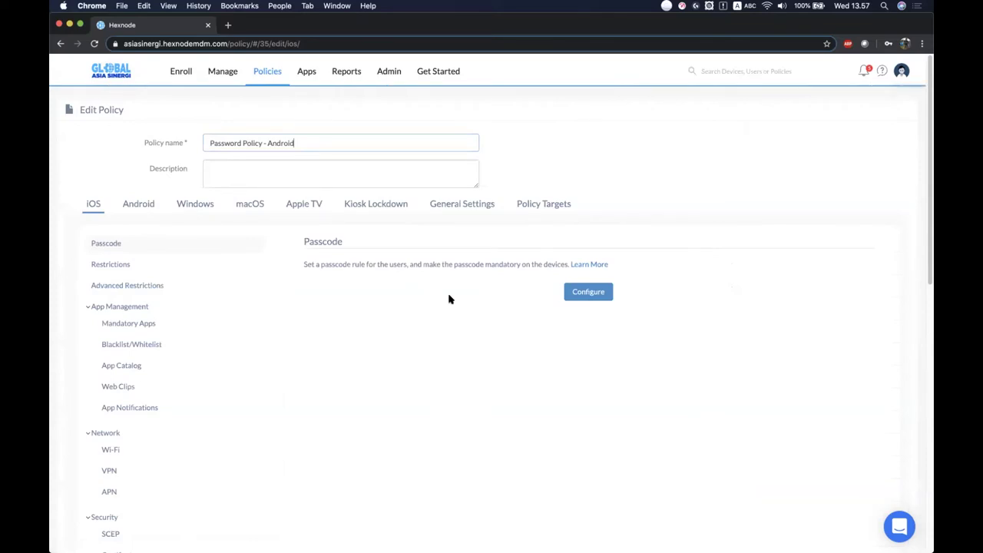
click(548, 205)
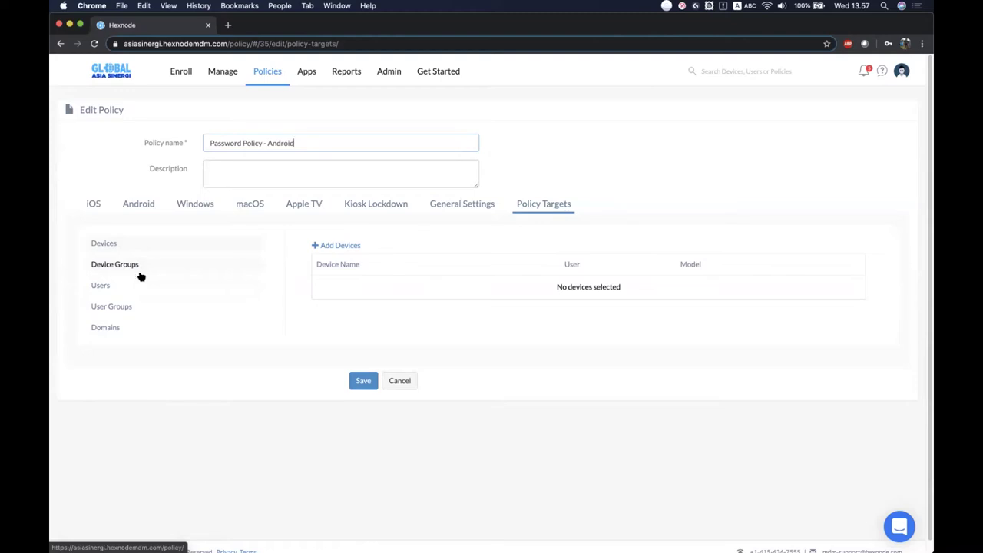
Step: Add the GoogleAndroid SDK built for x86 emulator as a target, save, and confirm the association
scroll(153, 245, down, 1)
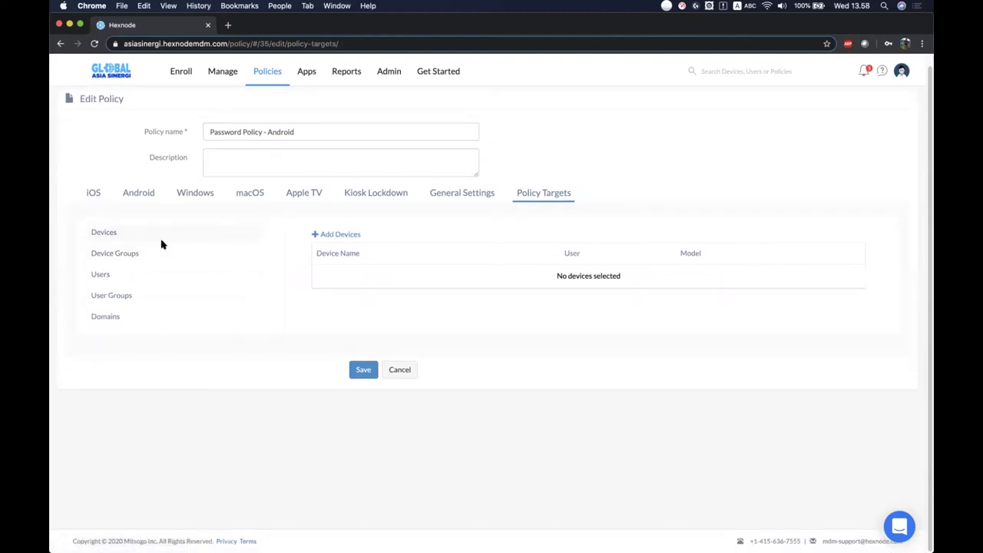
click(329, 234)
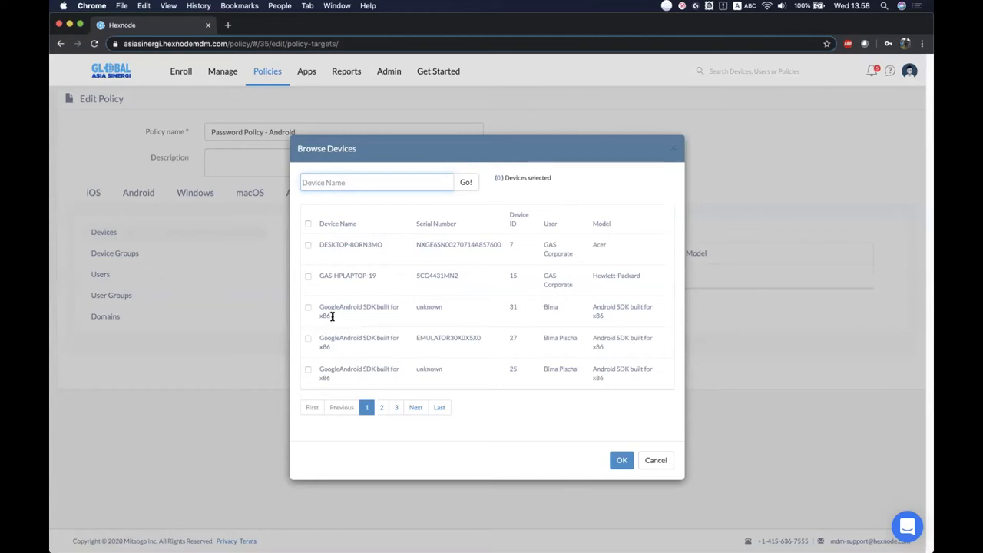
click(308, 309)
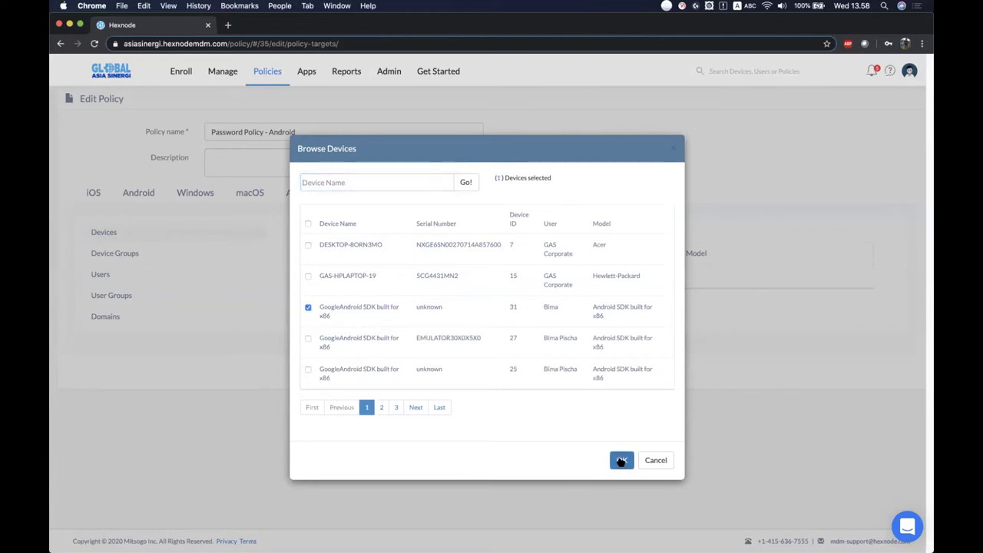
click(621, 460)
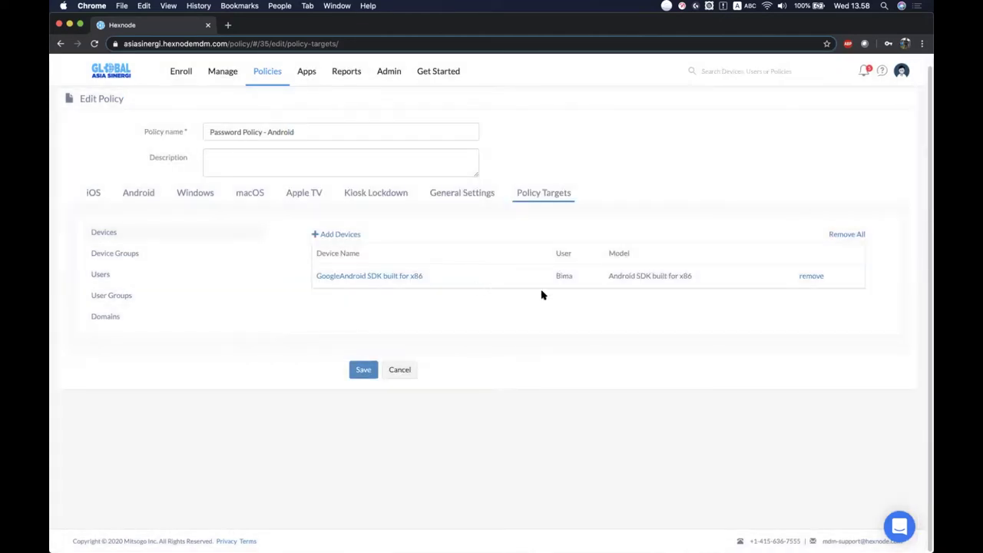
click(361, 370)
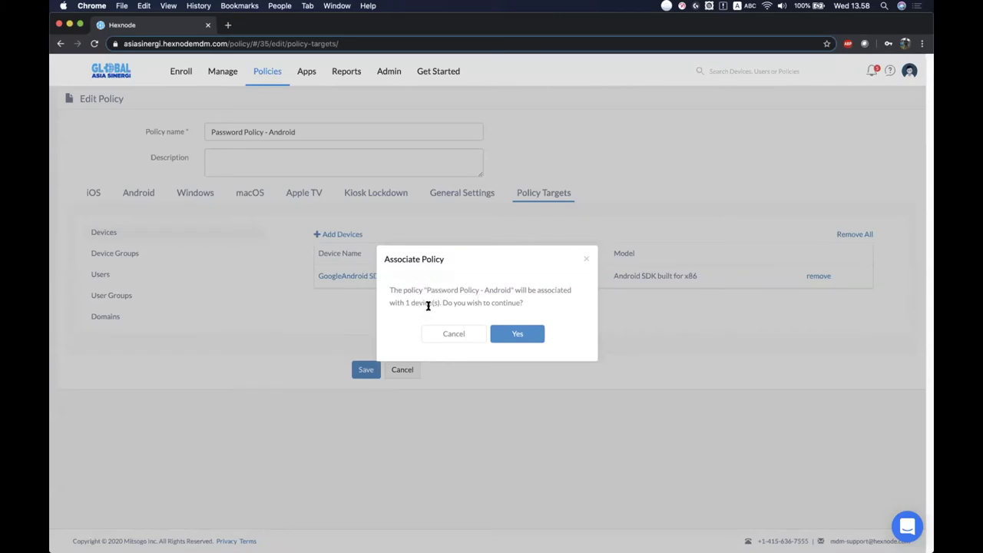
click(519, 337)
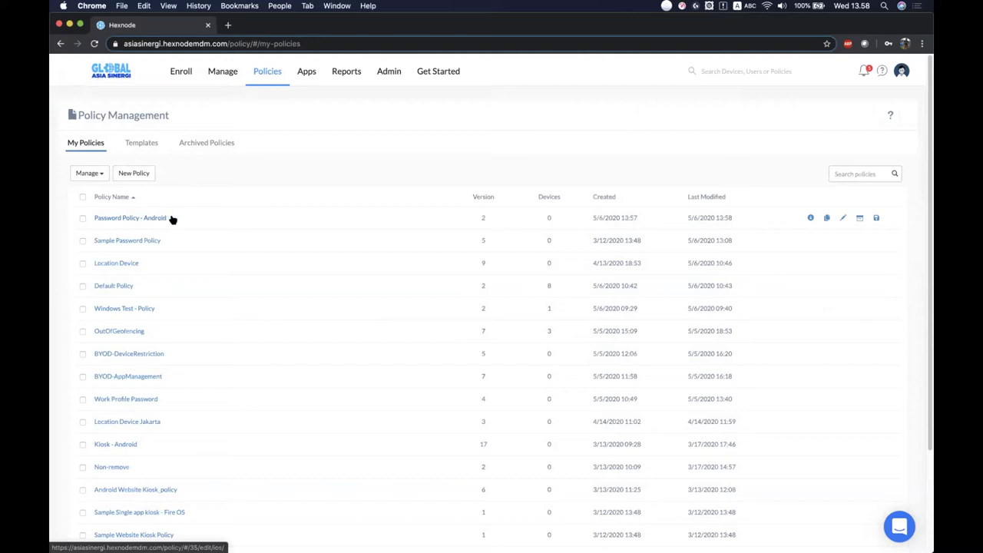
Step: Open the Policies tab of the GoogleAndroid SDK built for x86 device
click(221, 72)
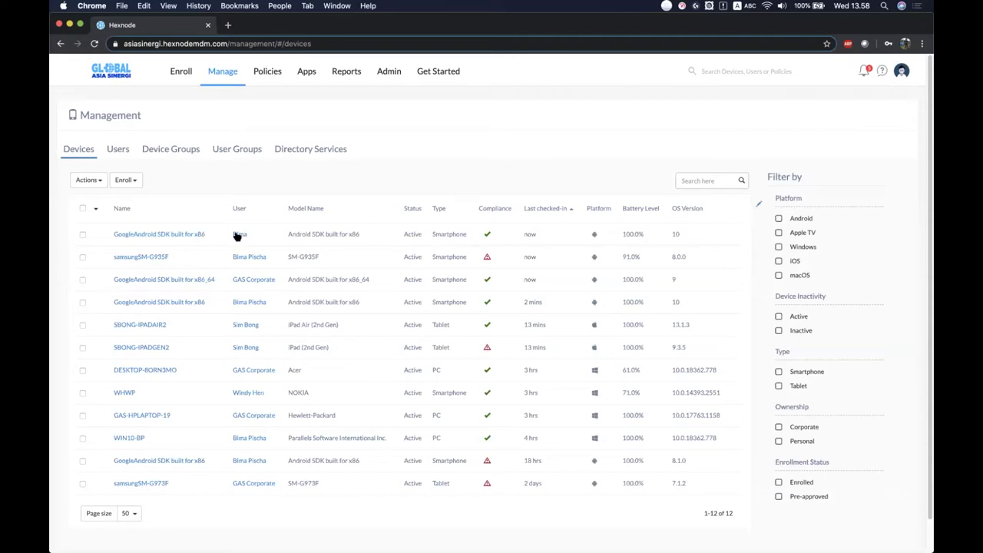
click(149, 237)
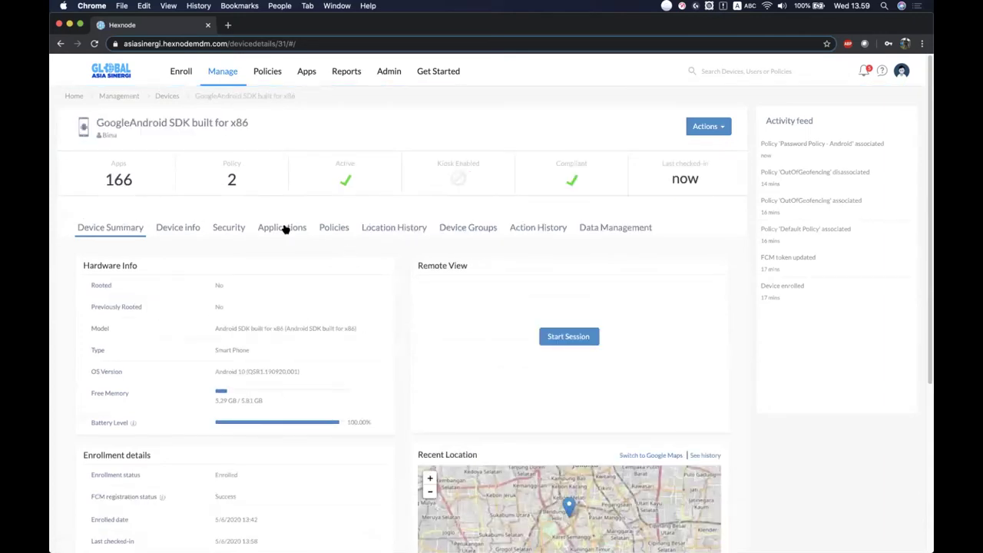
click(331, 231)
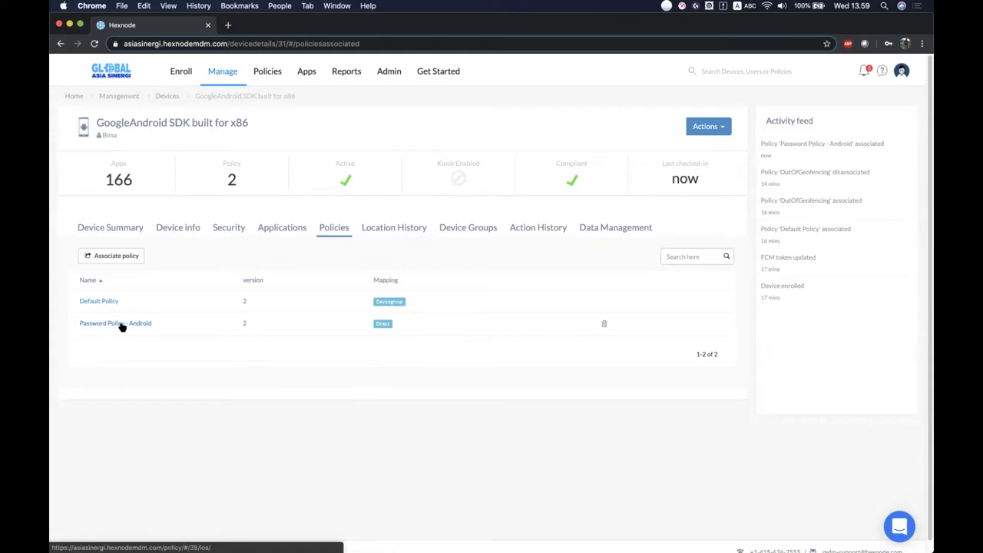
Step: Browse the Associate Policies list without changes, then confirm Password Policy - Android is mapped directly
click(126, 257)
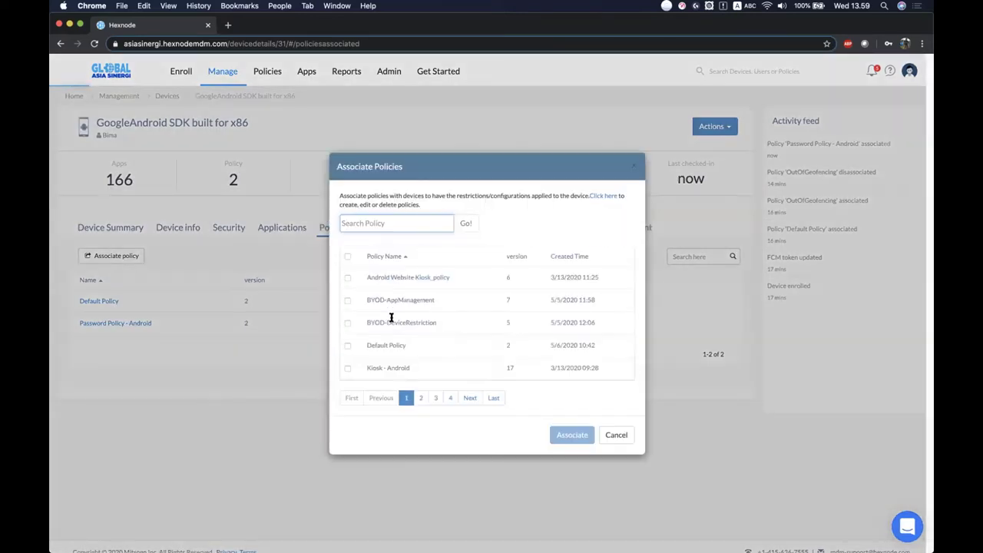
click(390, 223)
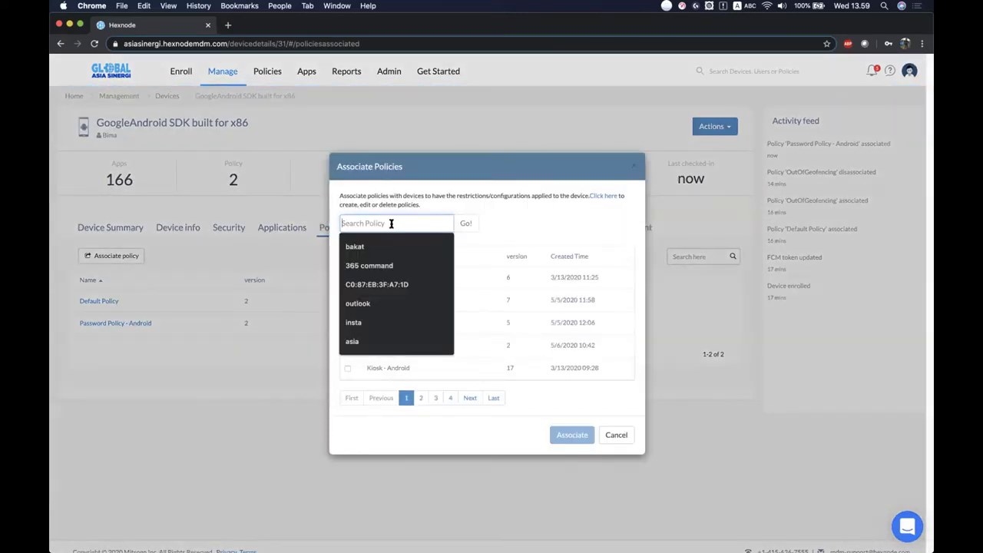
click(546, 222)
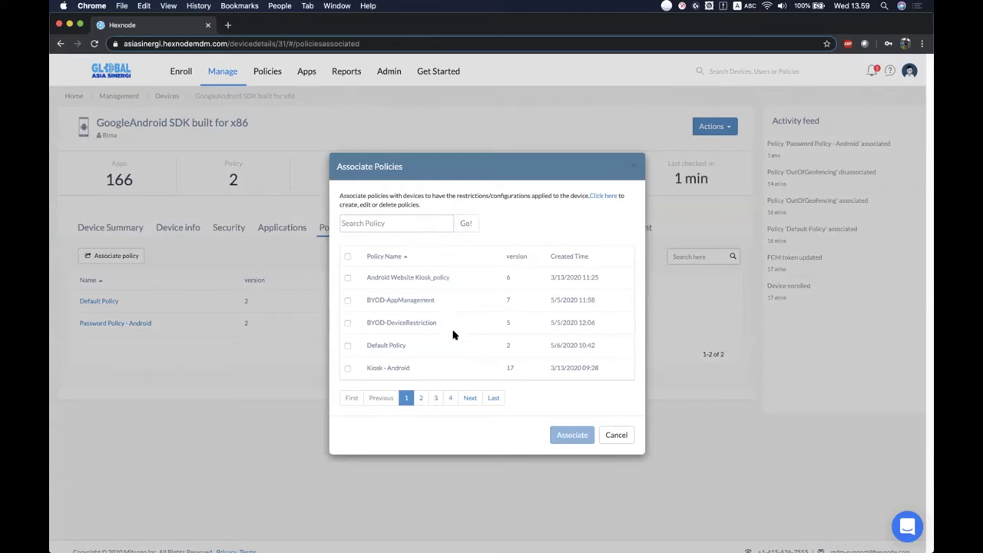
click(617, 436)
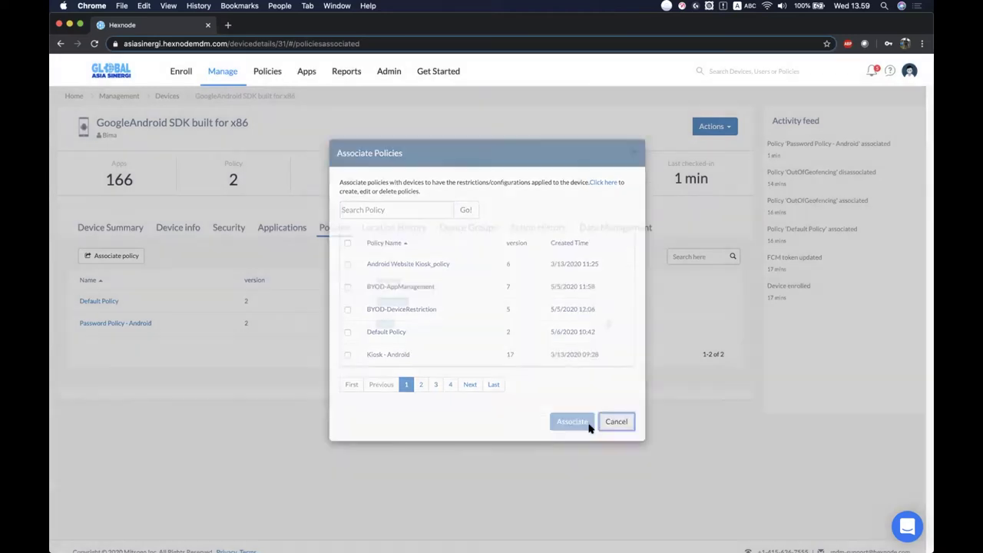
click(465, 324)
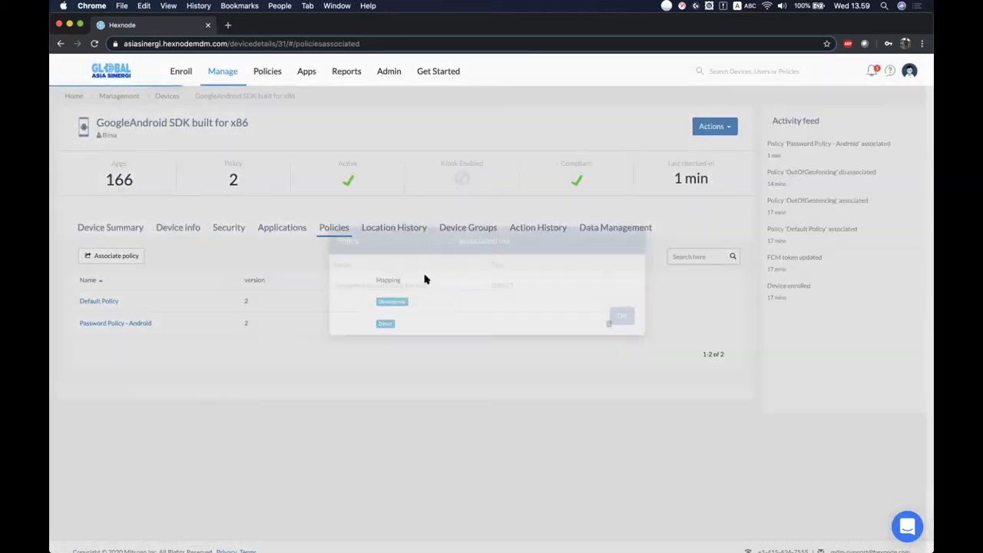
click(622, 338)
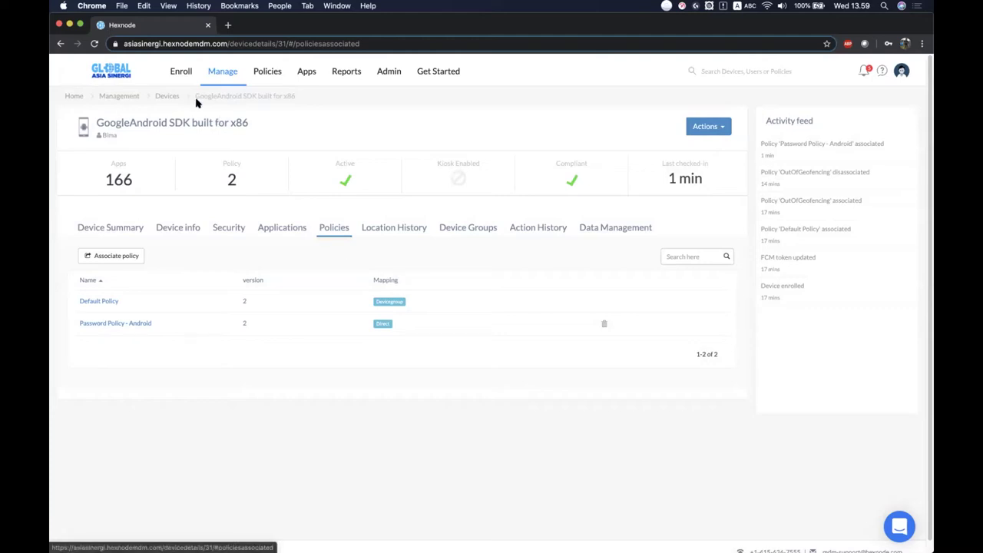
click(167, 97)
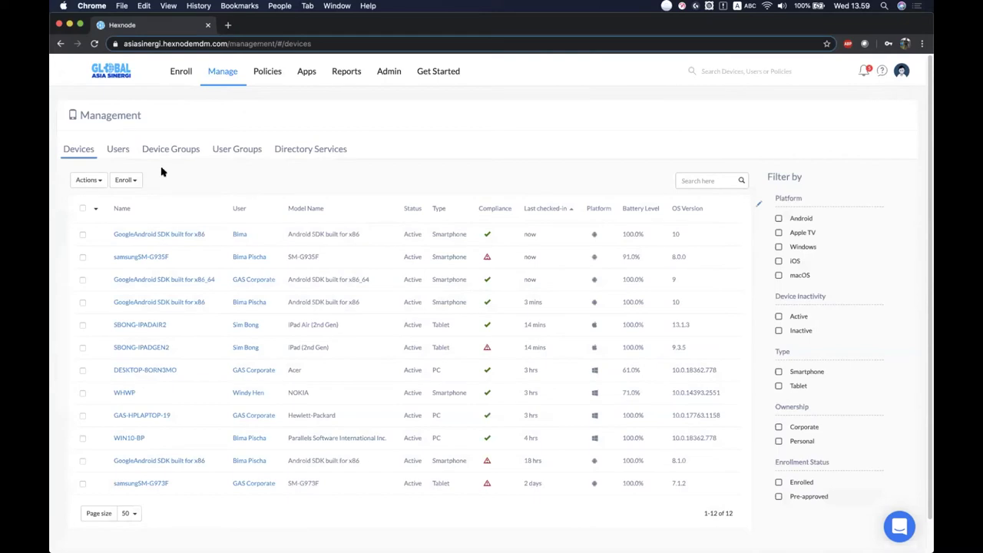
click(190, 237)
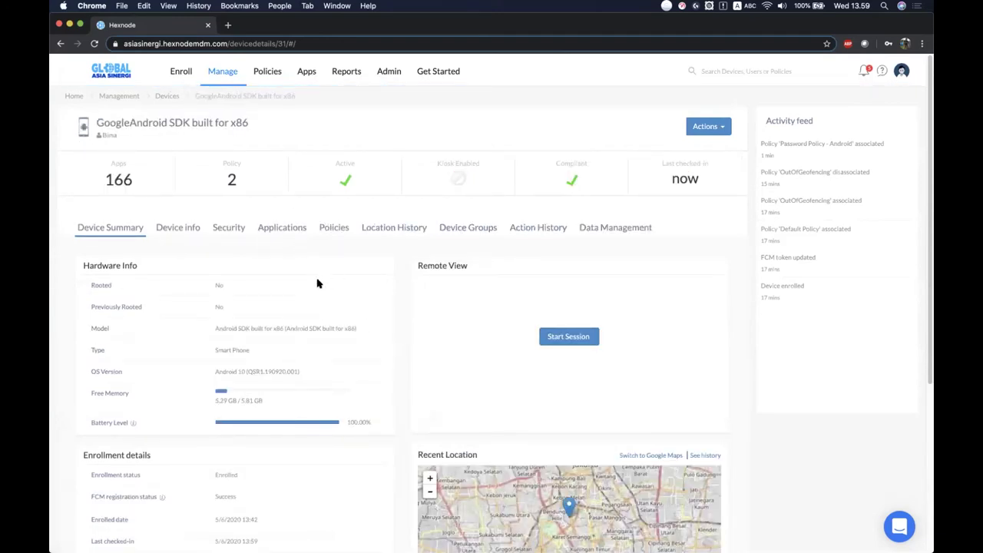
click(334, 229)
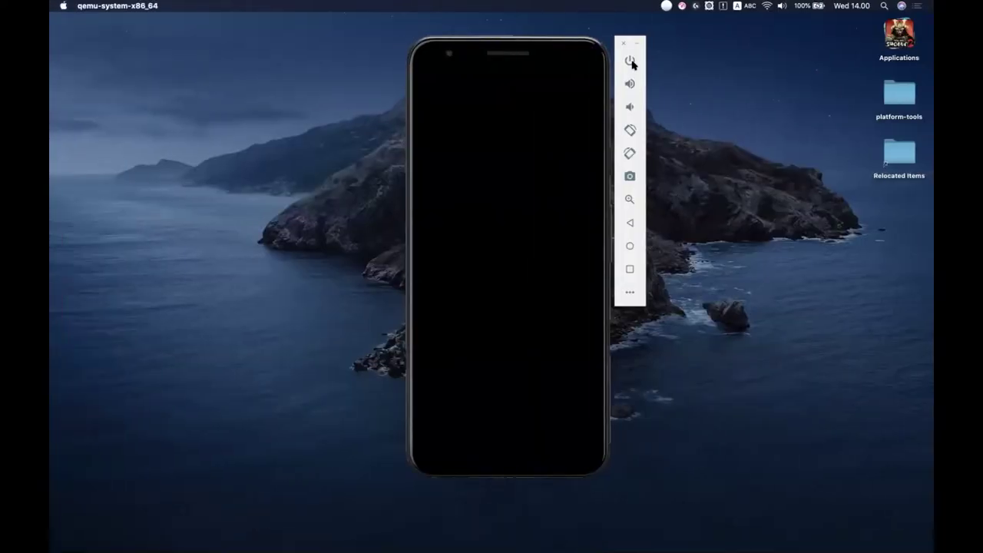
Step: Wake the emulator, accept the Password Required prompt, and continue without fingerprint
click(233, 60)
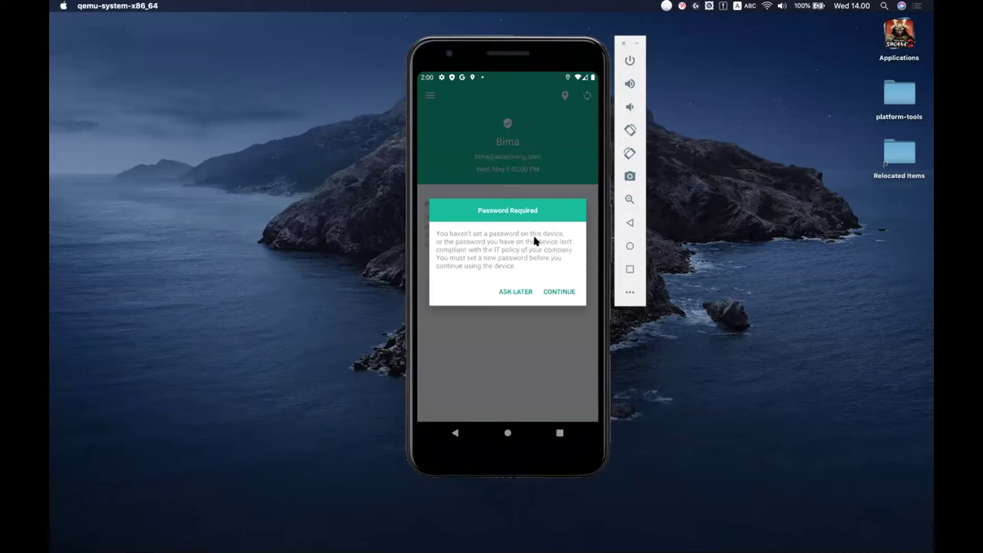
click(559, 292)
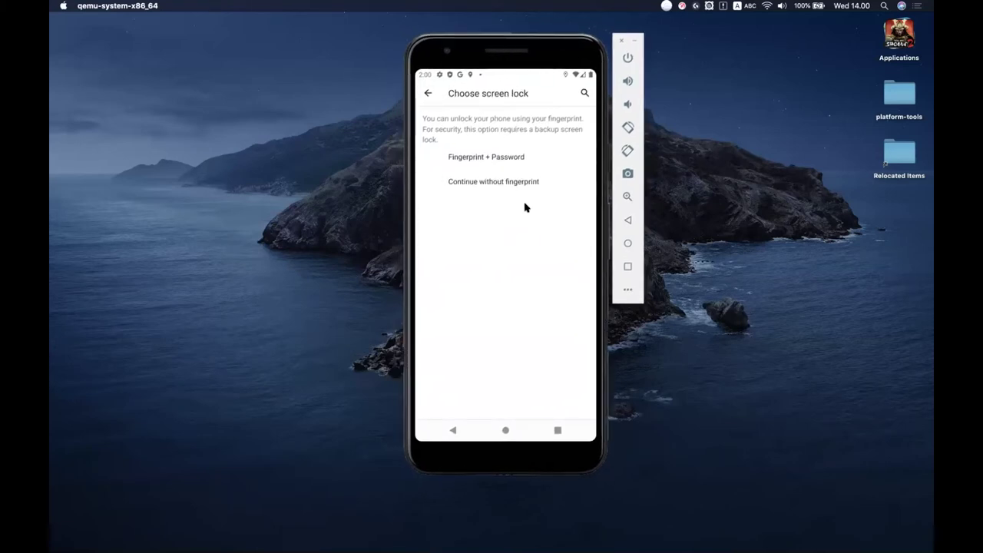
click(484, 182)
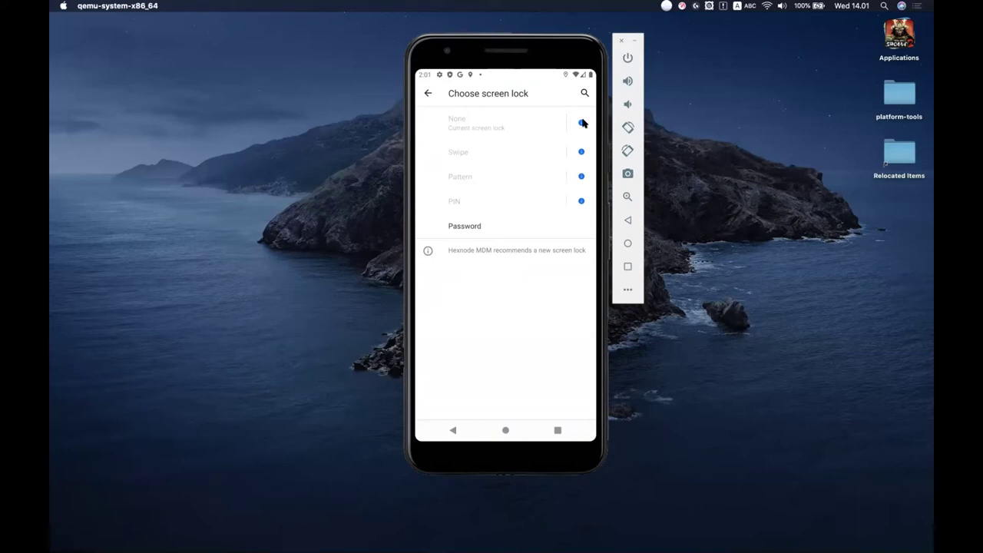
Step: Choose Password as the screen lock, enter and confirm the complex password, and accept the notification setting
click(473, 227)
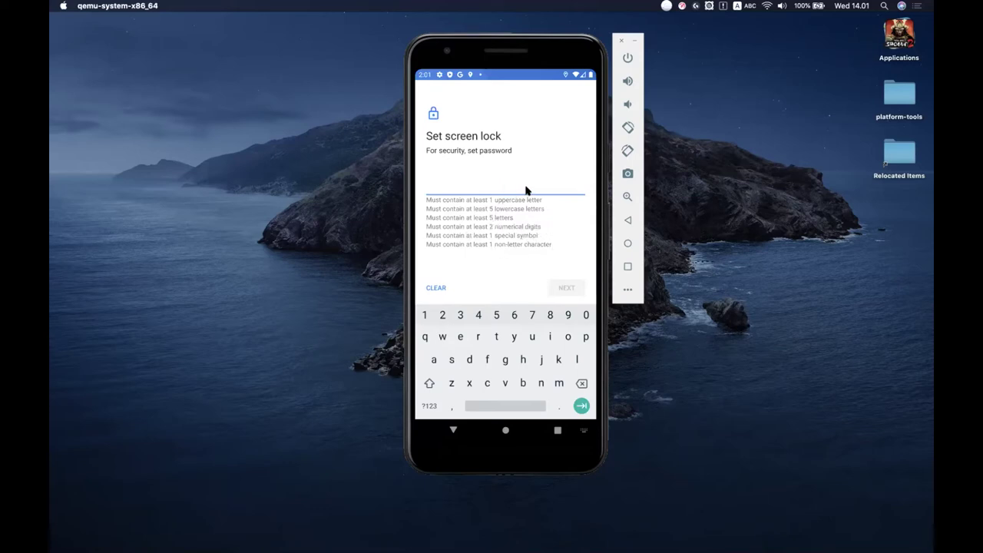
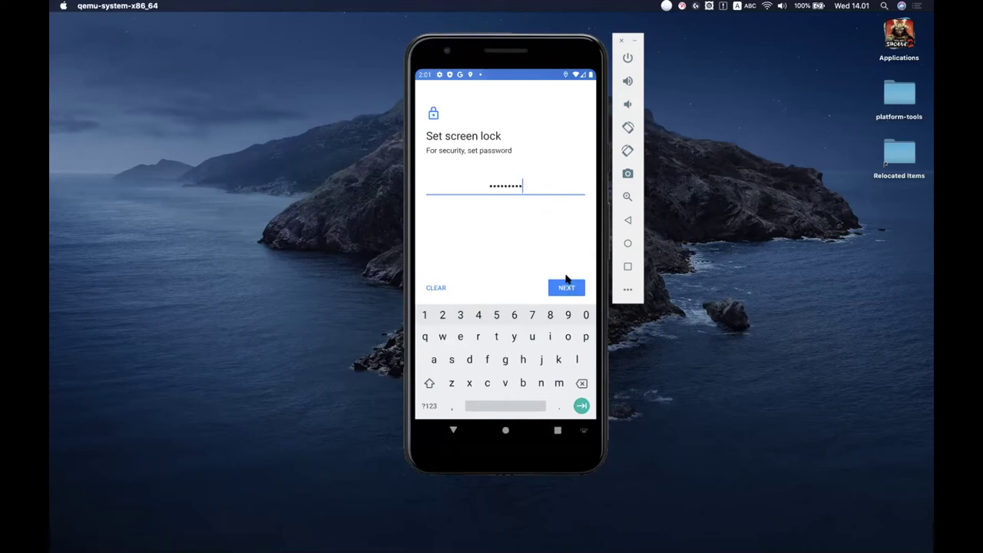
click(566, 288)
text(Password)
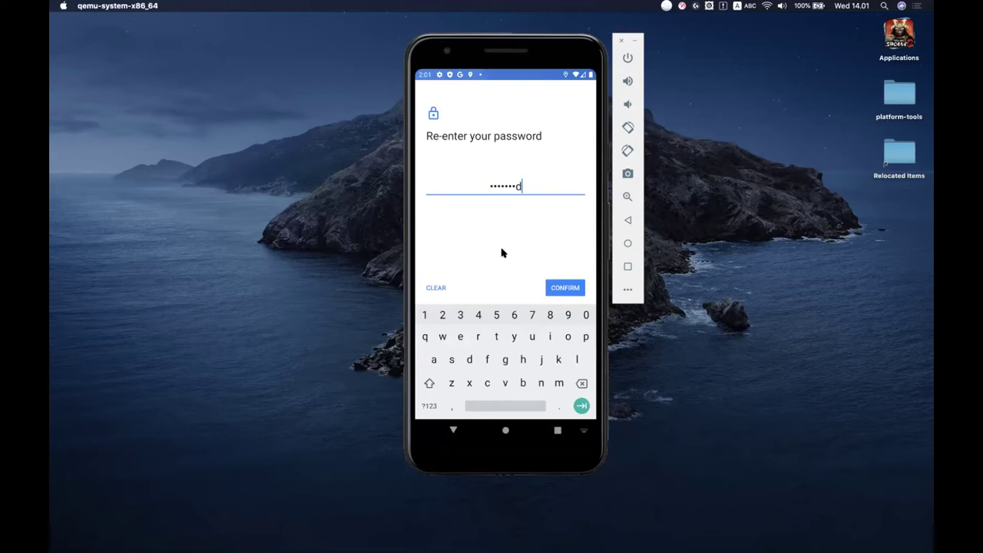
click(562, 288)
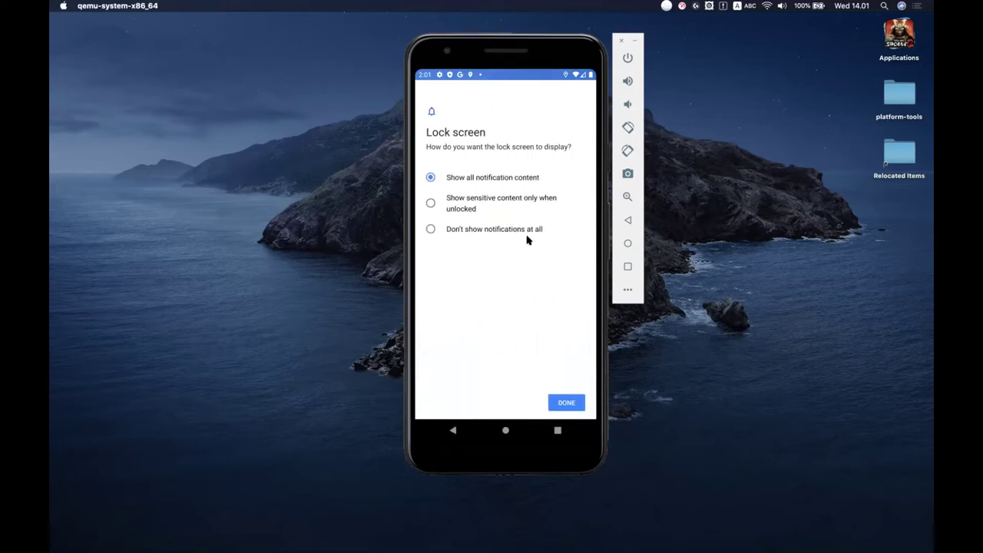
click(562, 402)
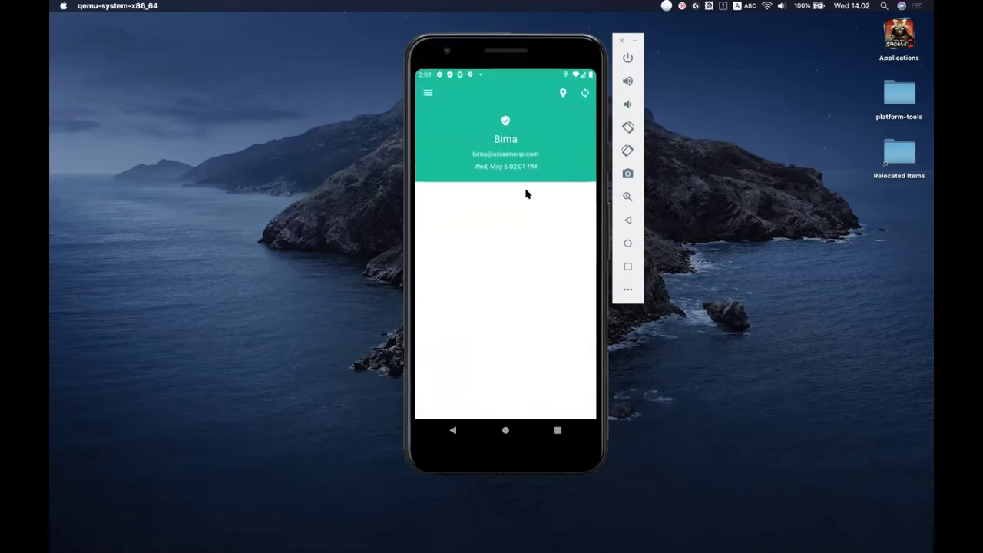
Step: Leave the Hexnode MDM app and return to the phone's home screen
click(453, 430)
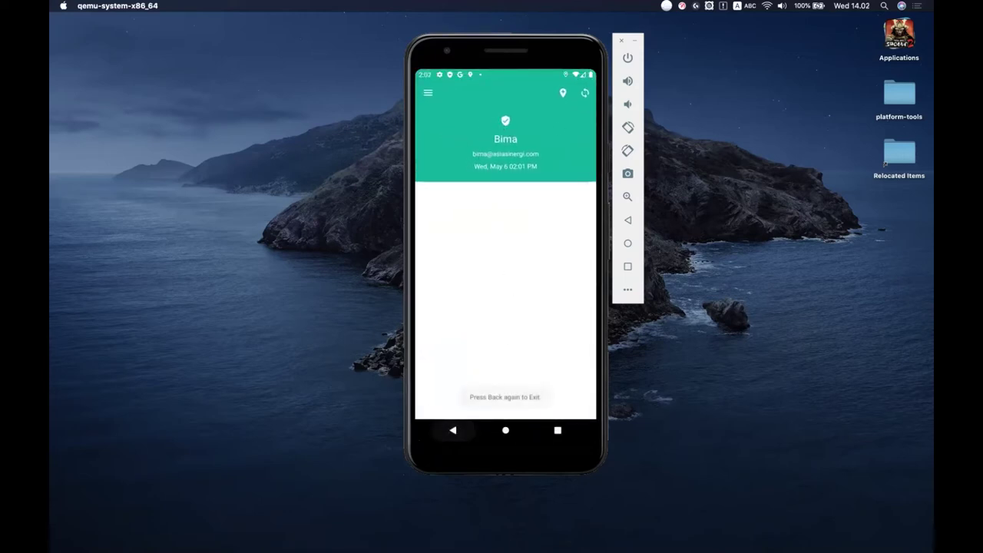
click(453, 431)
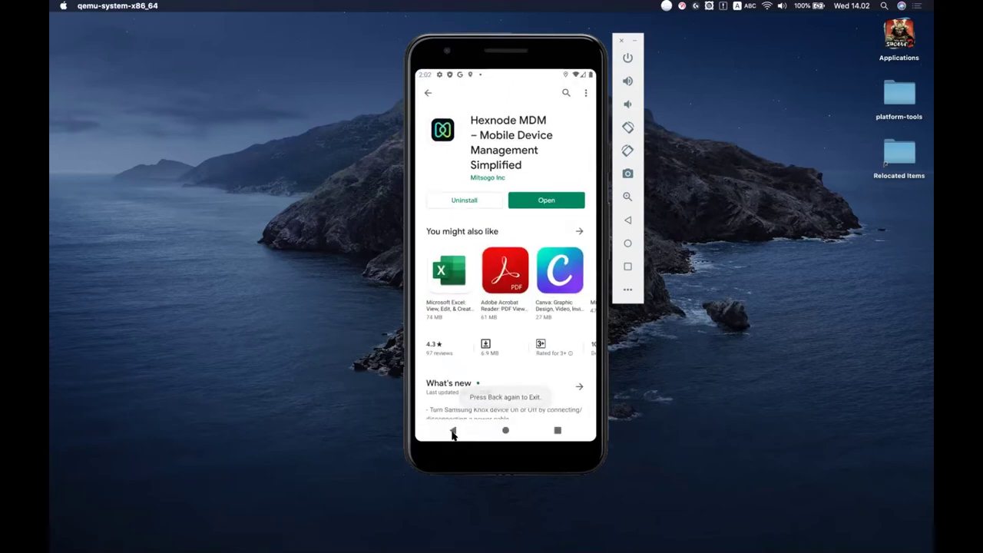
click(453, 431)
click(453, 431)
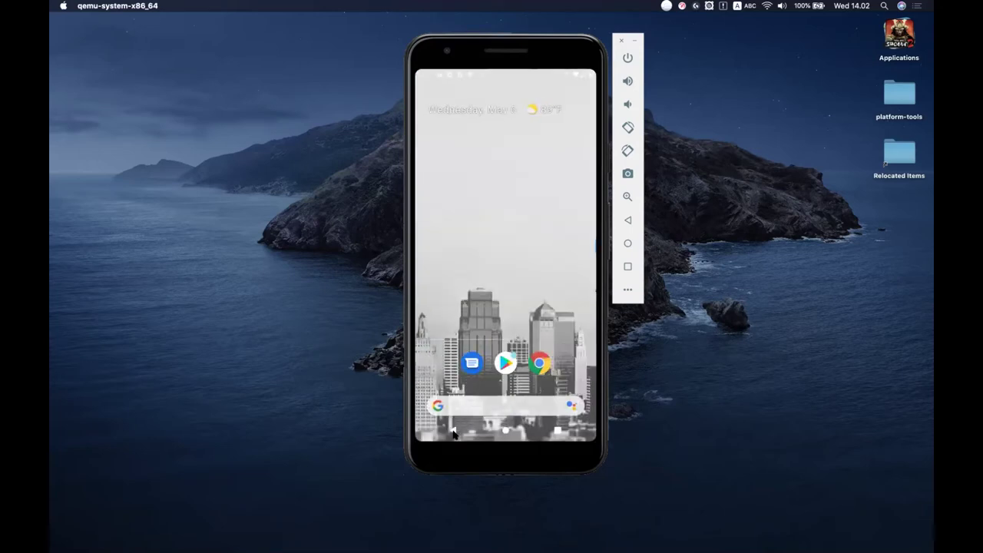
drag(487, 258, 686, 268)
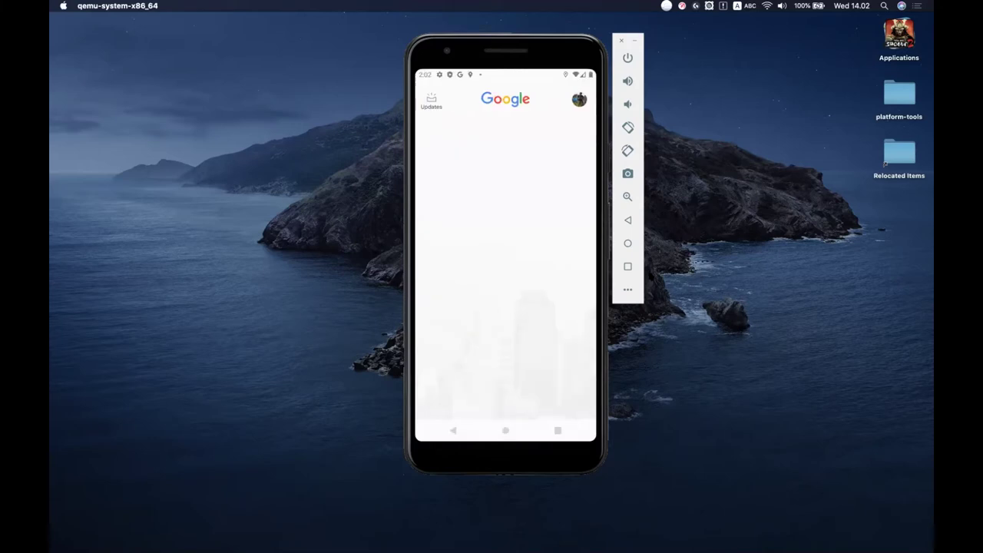
drag(549, 238, 455, 236)
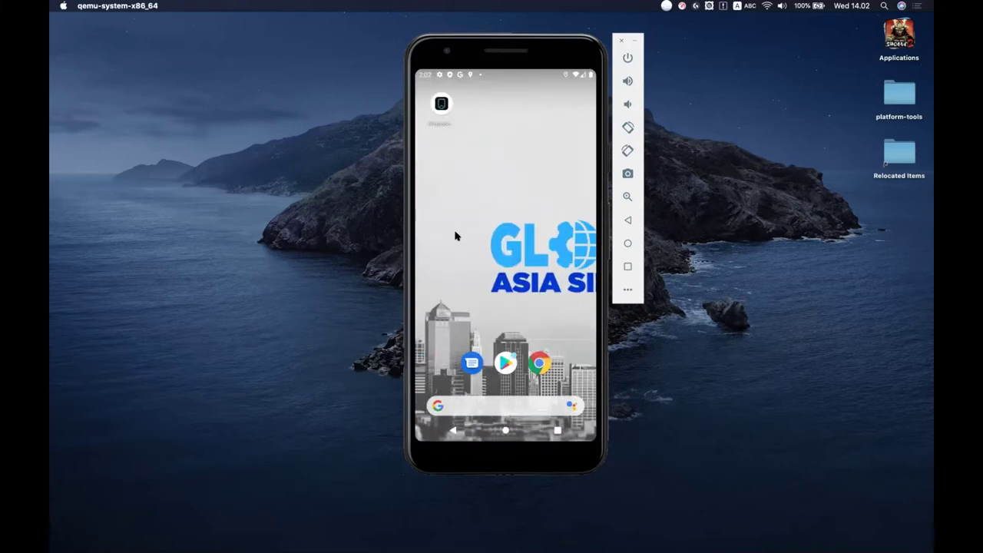
Step: Lock and wake the phone, swipe up to the password prompt, and start typing the password
click(628, 59)
click(628, 59)
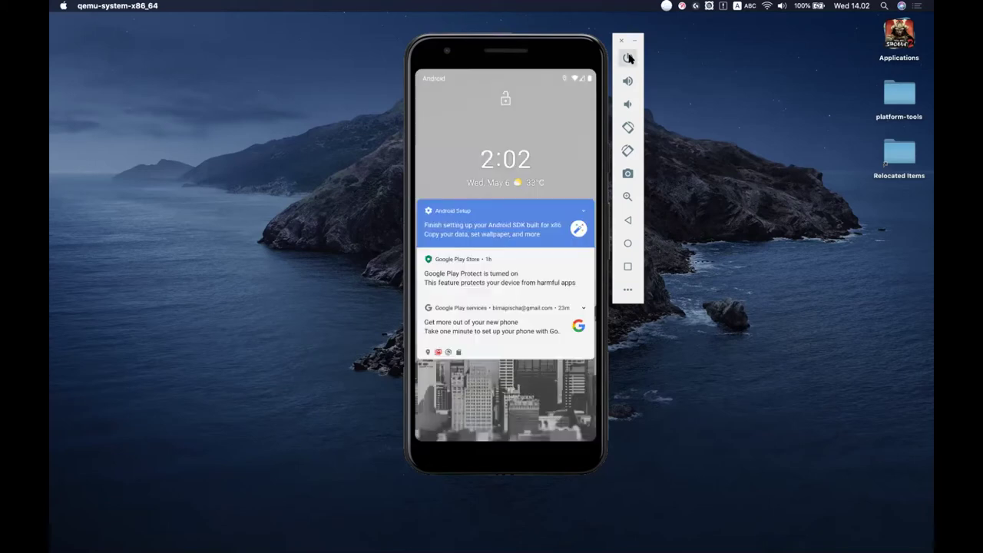
drag(533, 376, 534, 148)
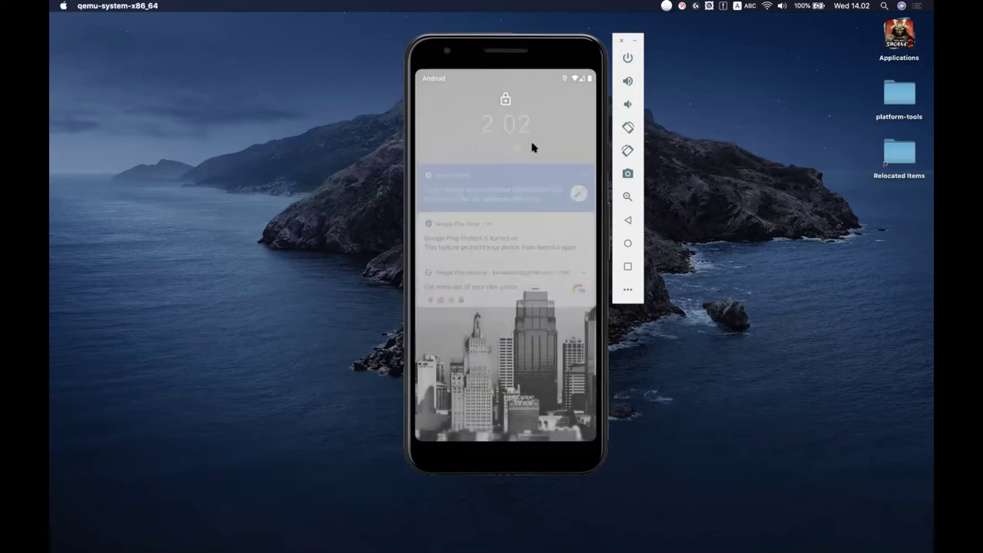
drag(535, 404, 519, 260)
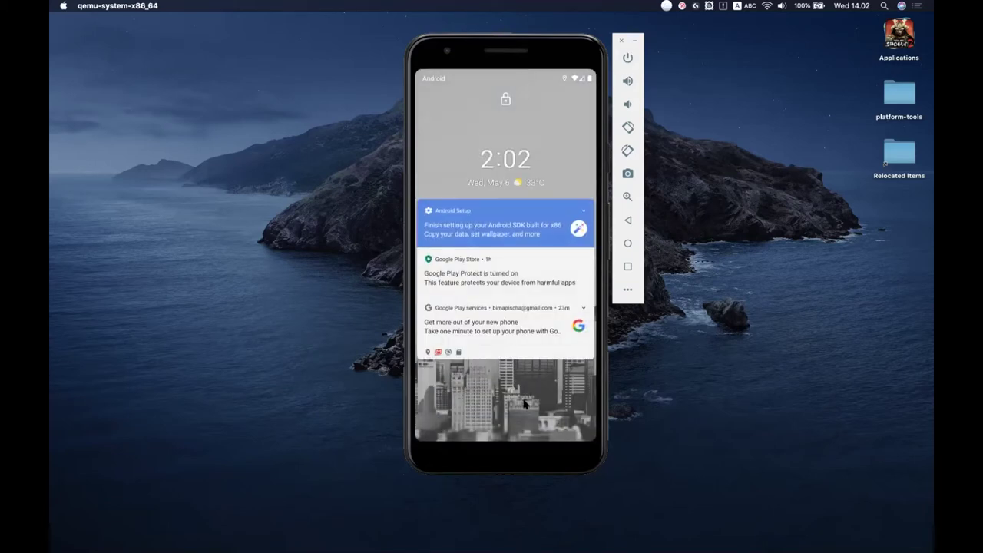
drag(530, 308, 553, 5)
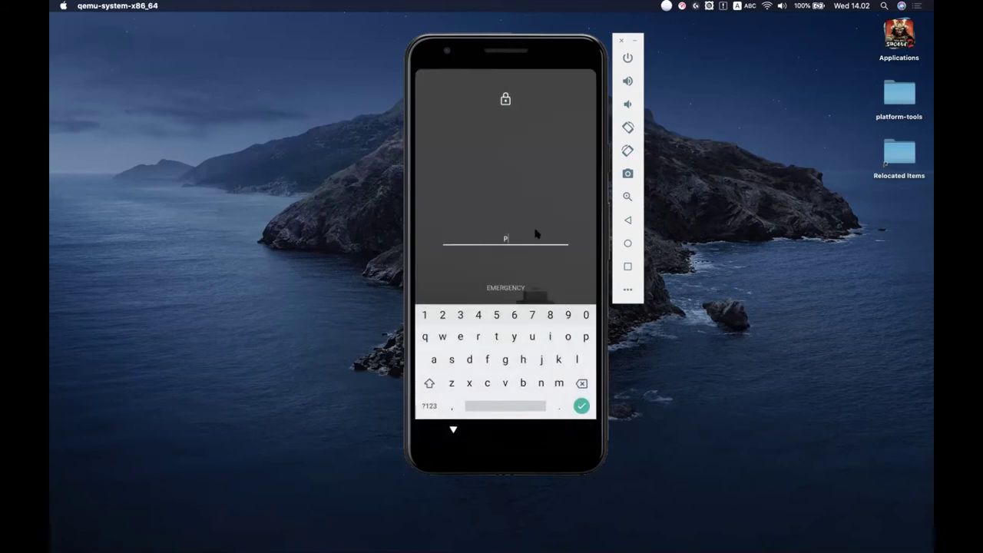
text(ord)
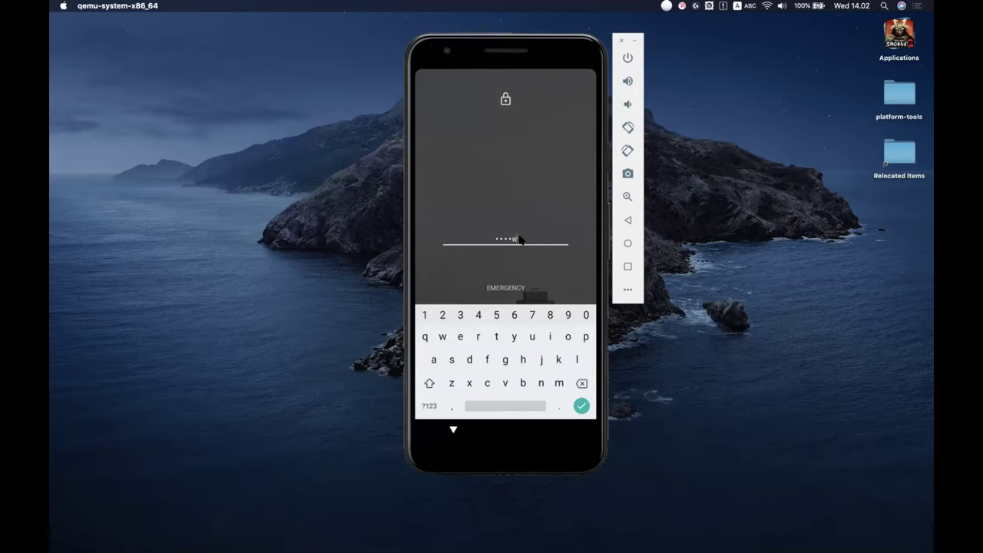
Step: Unlock the phone with its lock-screen password and swipe back to the first home page
text(a)
key(Return)
drag(528, 241, 481, 250)
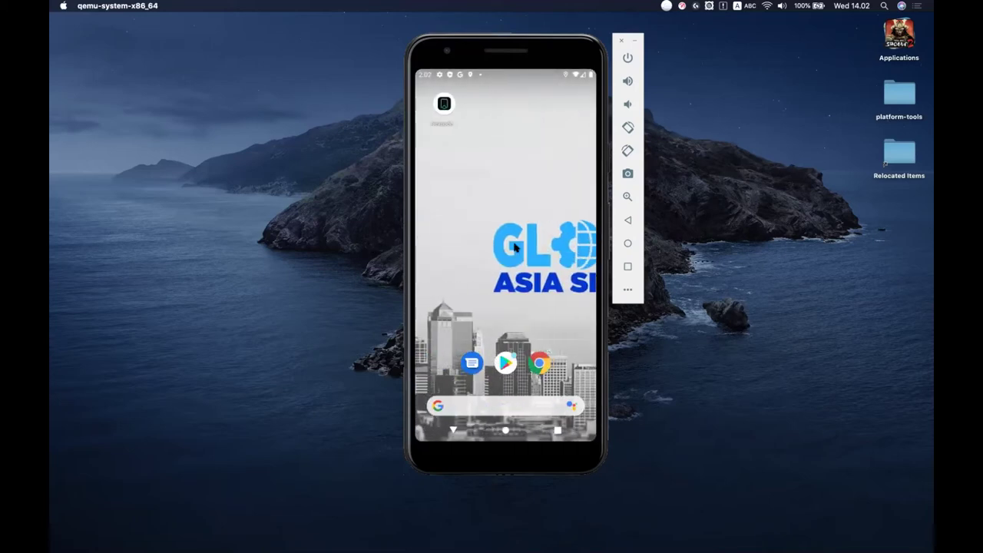
drag(461, 196, 507, 234)
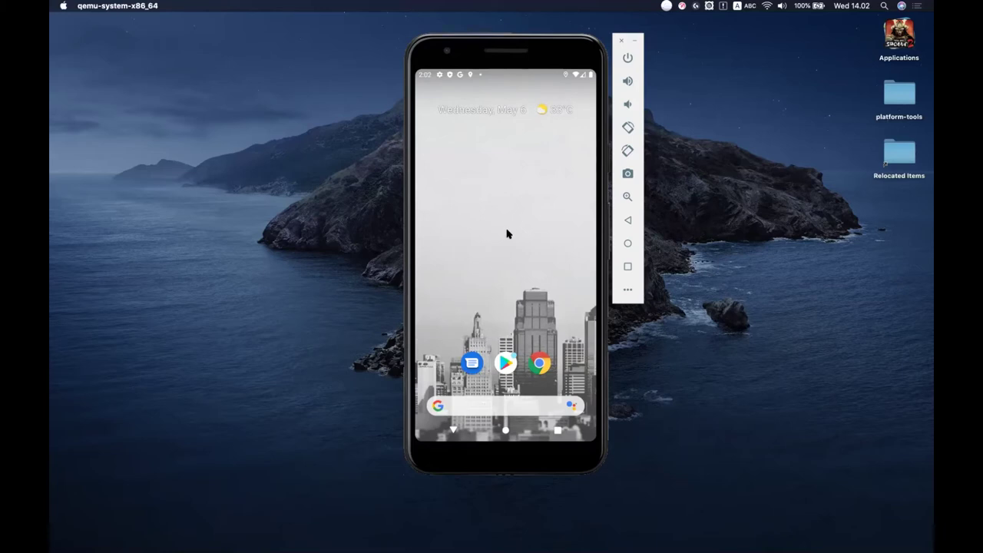
Step: Switch to the browser and open Password Policy - Android from the Policies list
key(ctrl+Left)
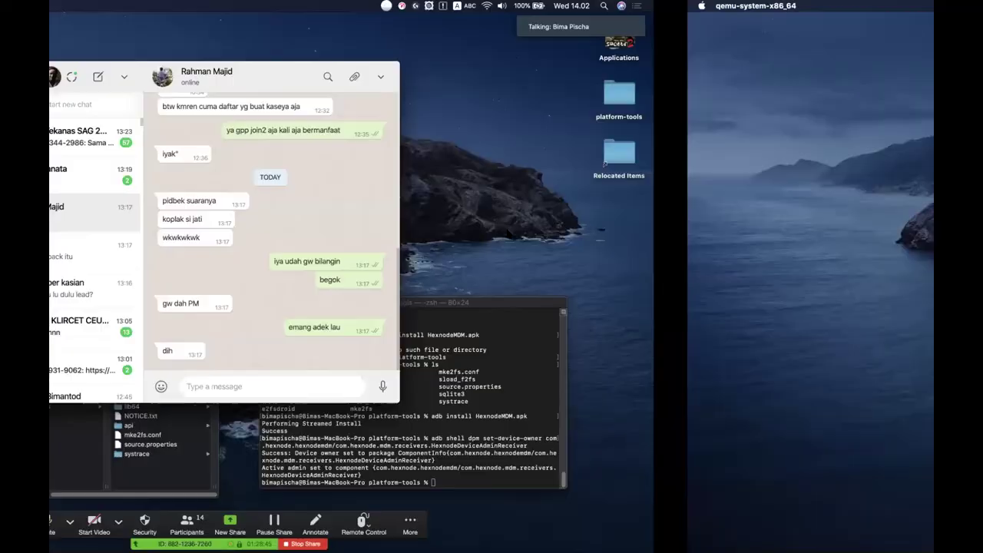
key(ctrl+Right)
key(ctrl+Right)
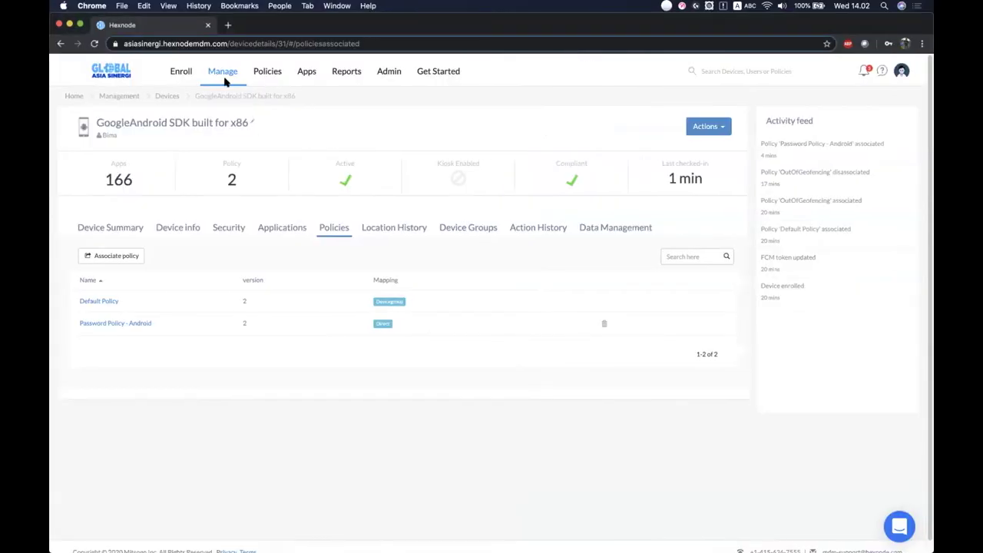
click(271, 75)
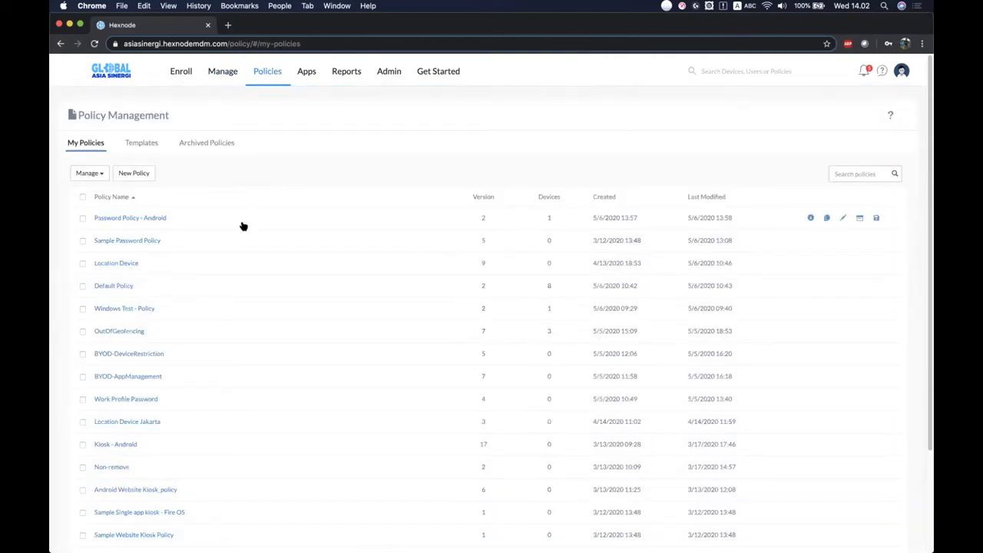
click(154, 220)
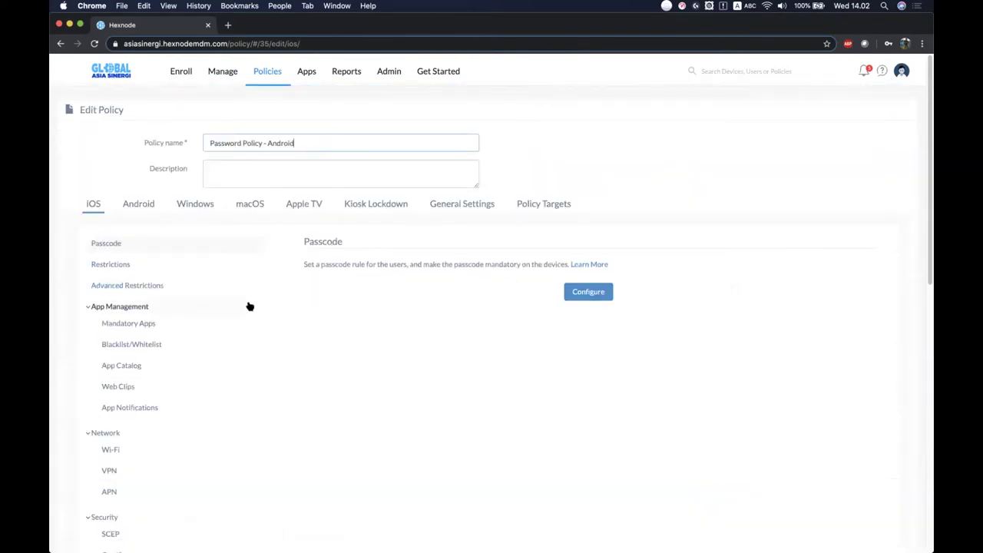
scroll(230, 292, down, 3)
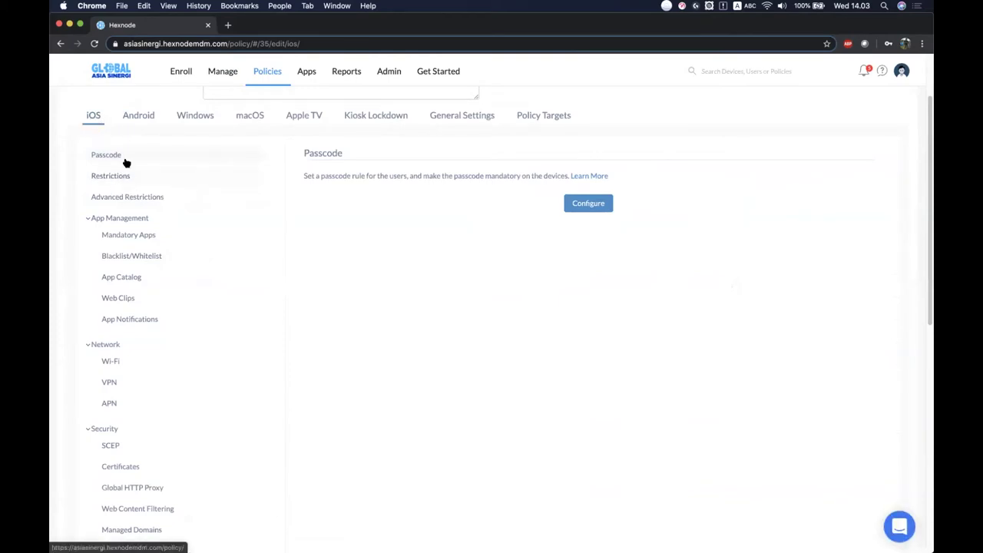
click(593, 204)
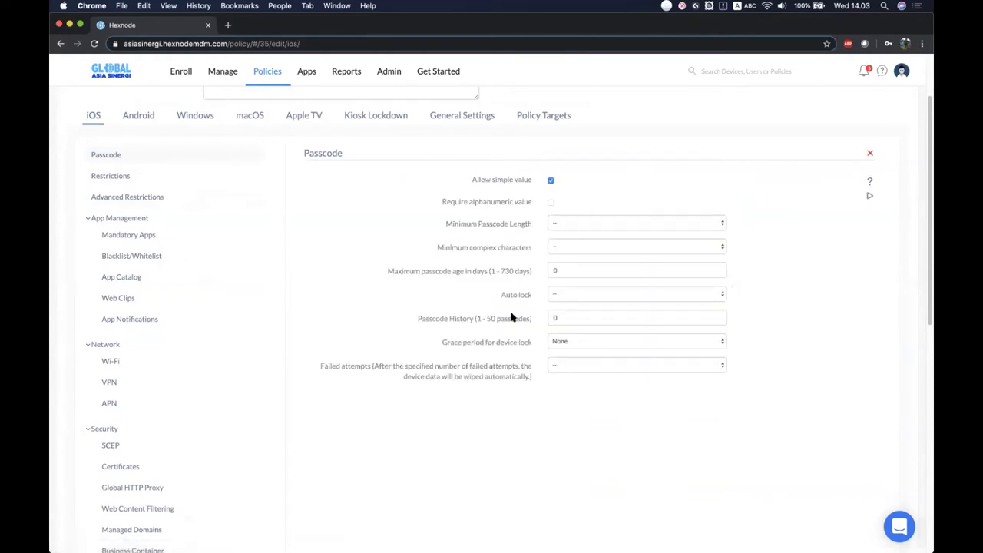
click(870, 153)
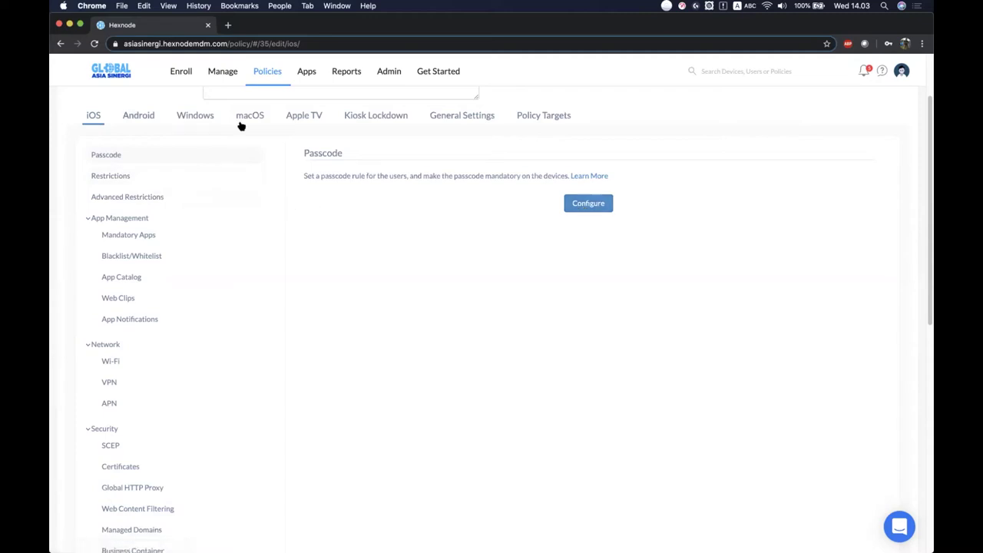
Step: Review the policy's Android Device Password settings
click(144, 115)
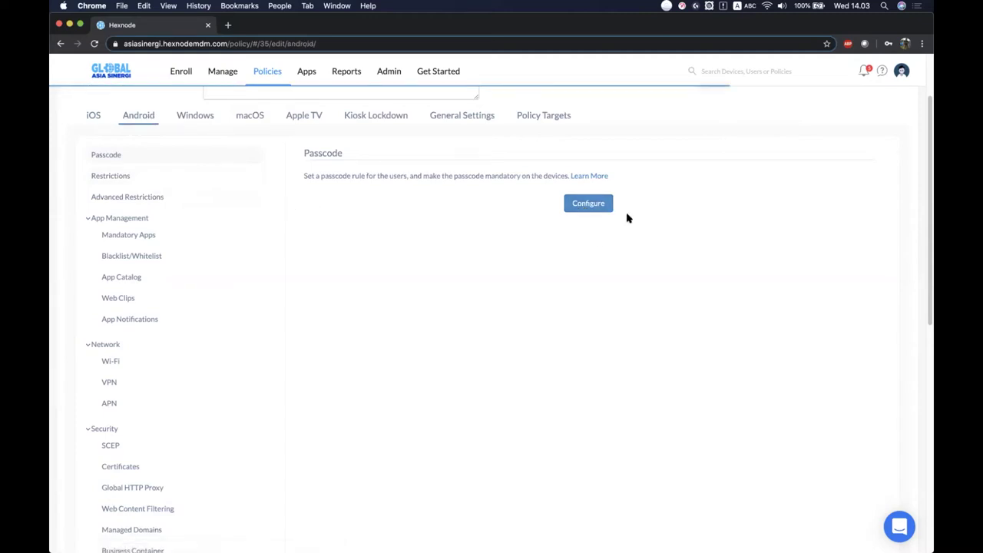
click(588, 203)
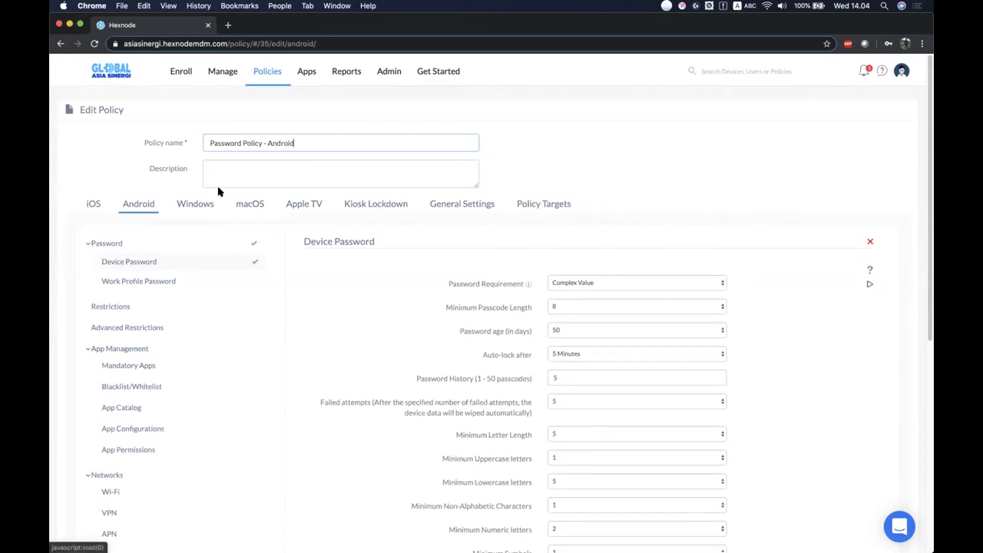
scroll(264, 299, down, 1)
scroll(264, 299, up, 1)
scroll(263, 279, down, 5)
scroll(281, 281, up, 2)
scroll(281, 283, up, 5)
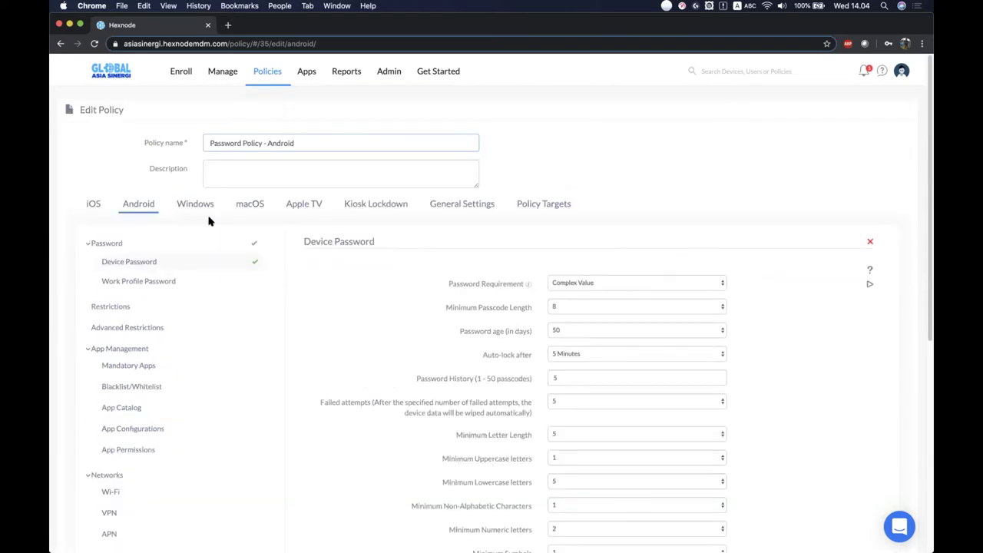
Step: Add a default iOS Passcode configuration to the policy, then view its Windows settings
click(92, 204)
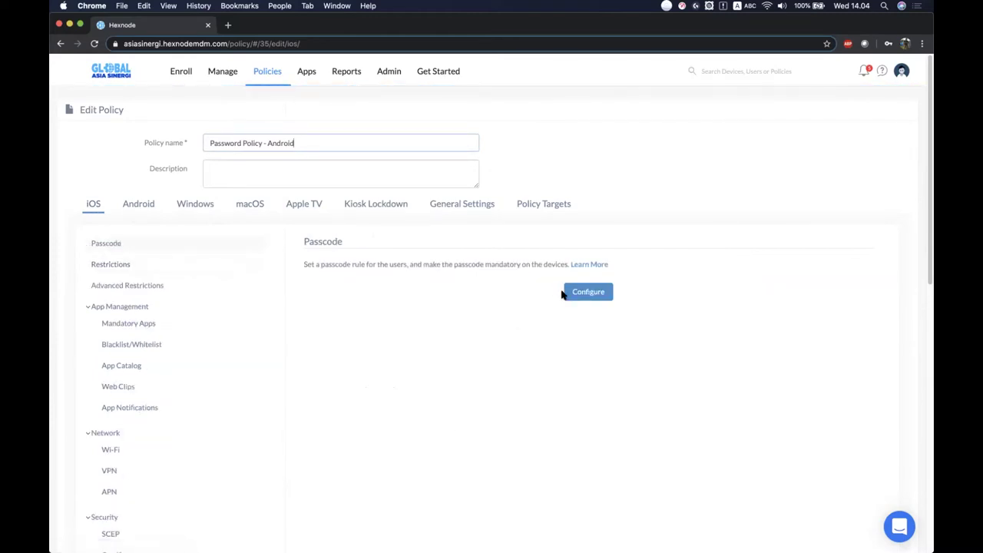
click(585, 293)
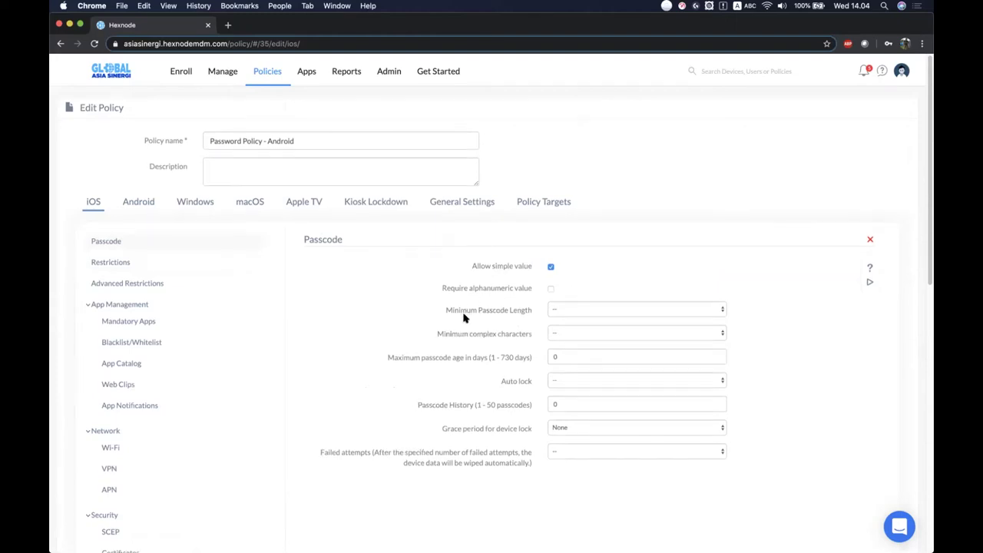
scroll(484, 314, down, 1)
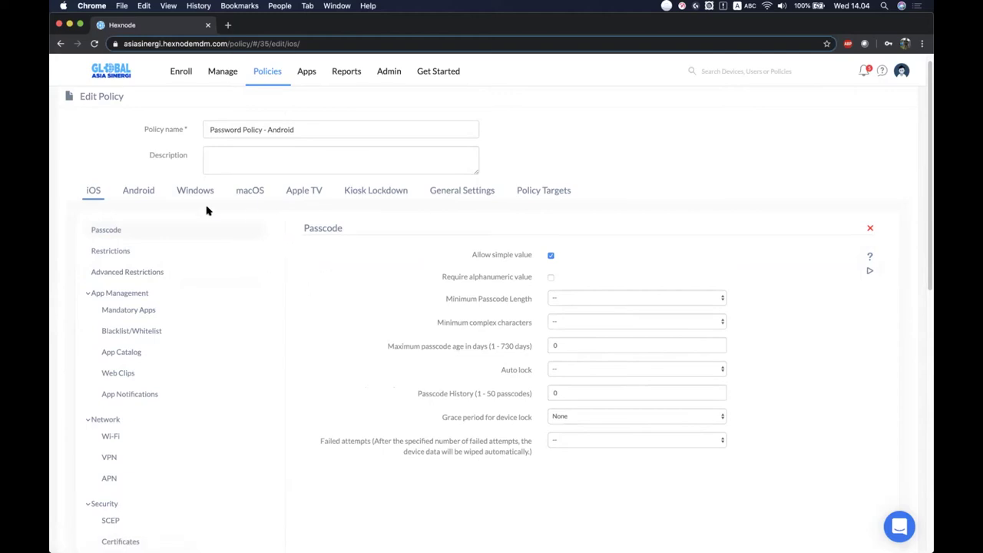
click(135, 193)
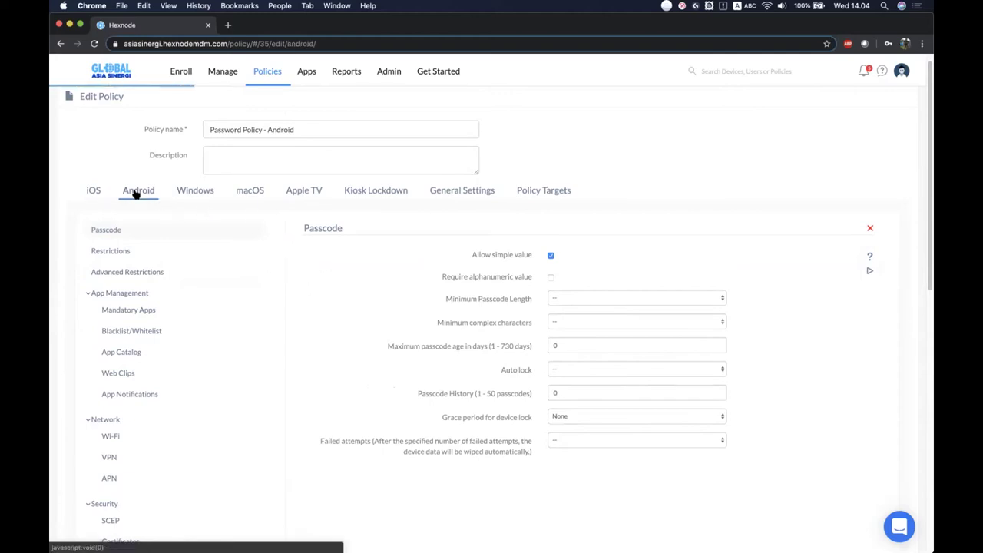
click(202, 202)
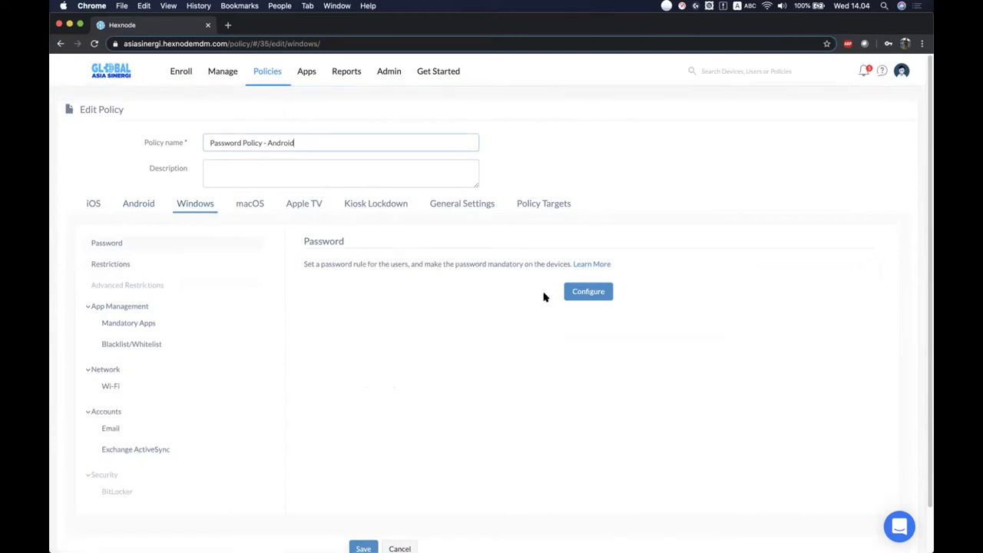
Step: Add default Windows Password (type Users can choose) and macOS Passcode sections to the policy
click(589, 291)
click(604, 292)
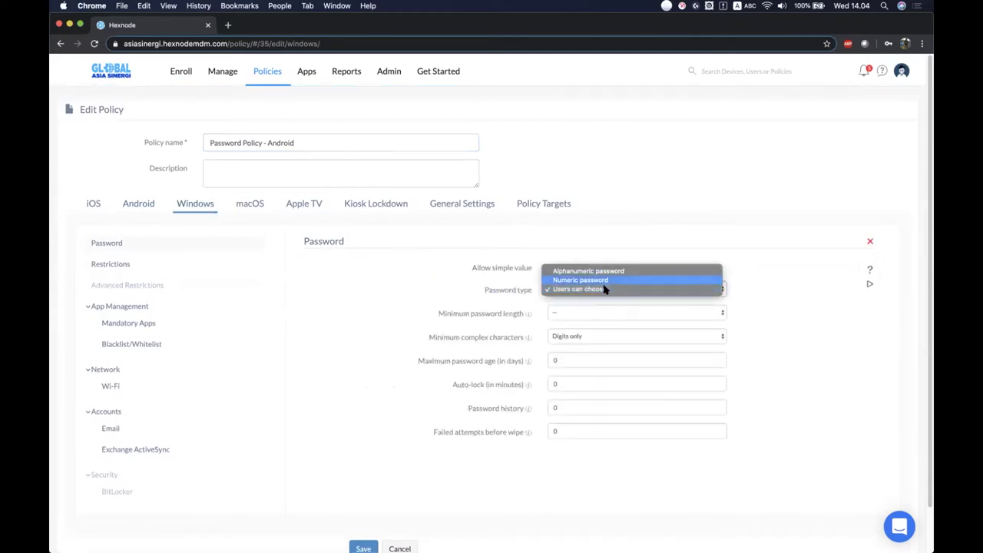
click(336, 306)
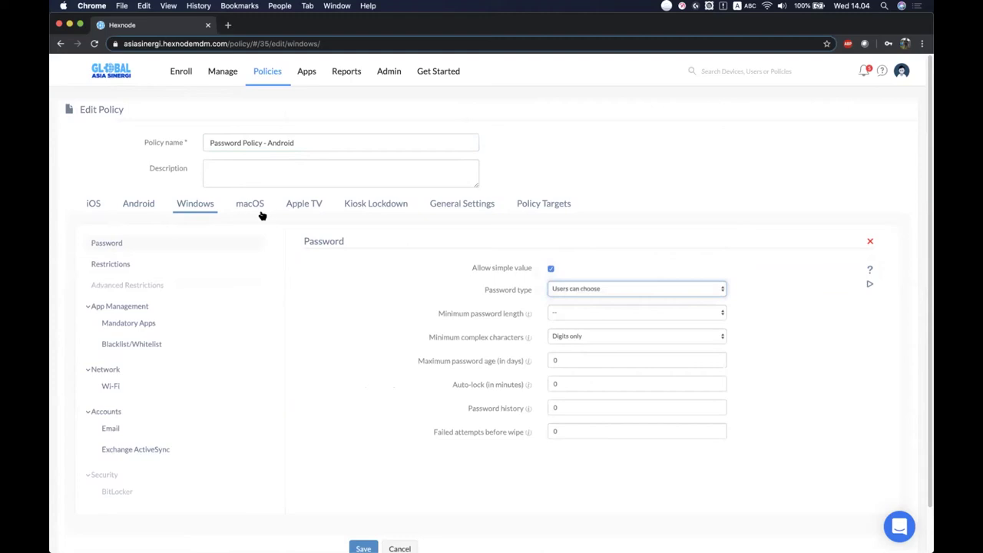
click(249, 206)
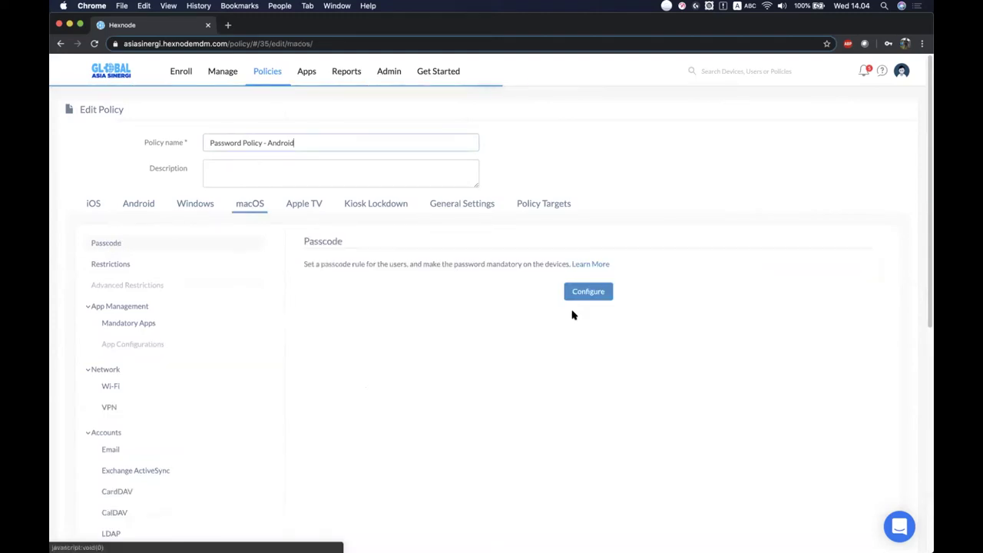
click(592, 295)
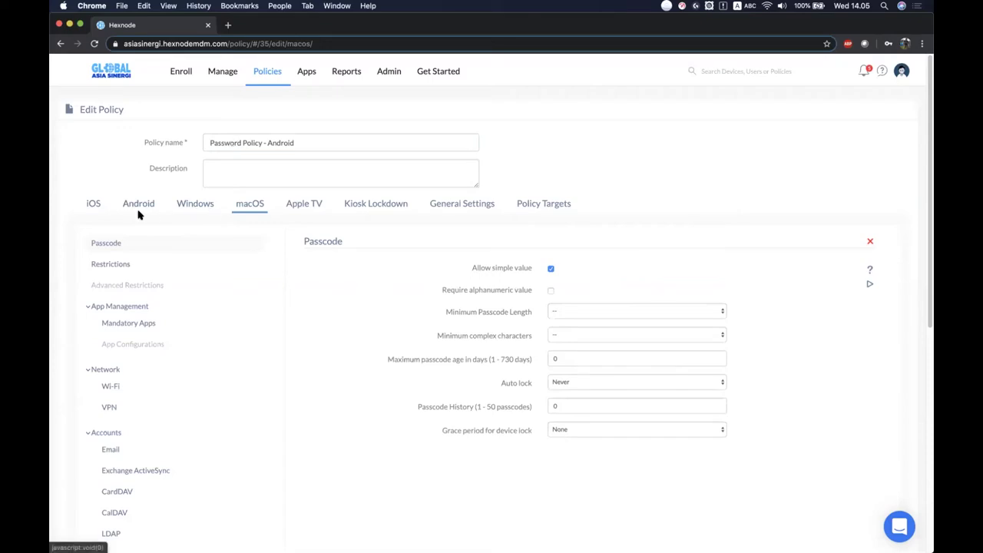
click(93, 204)
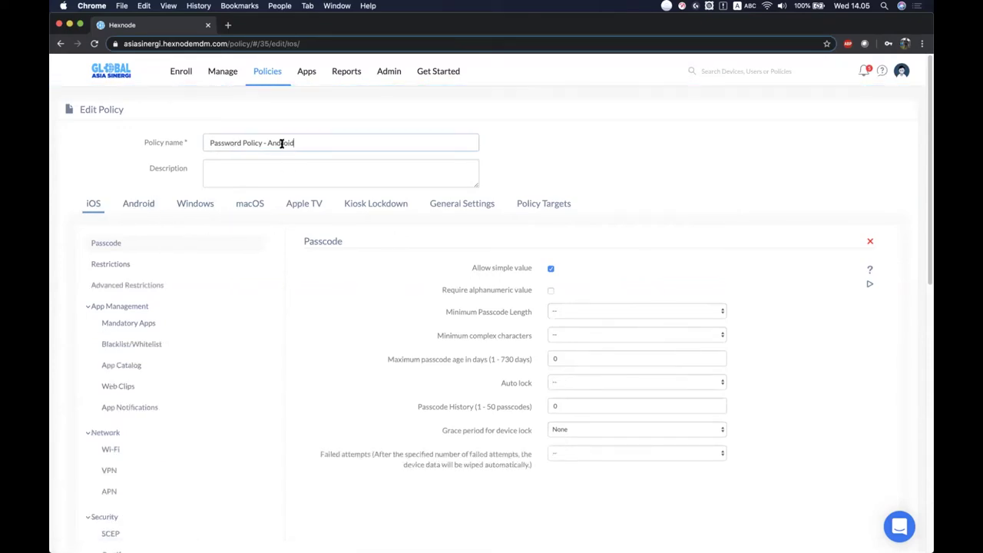
drag(269, 143, 337, 143)
click(135, 205)
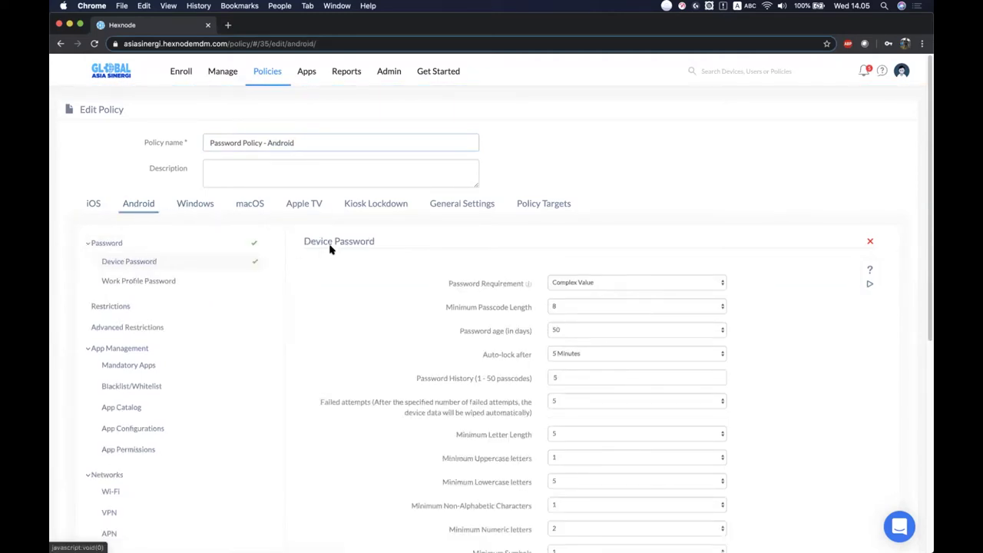
click(93, 206)
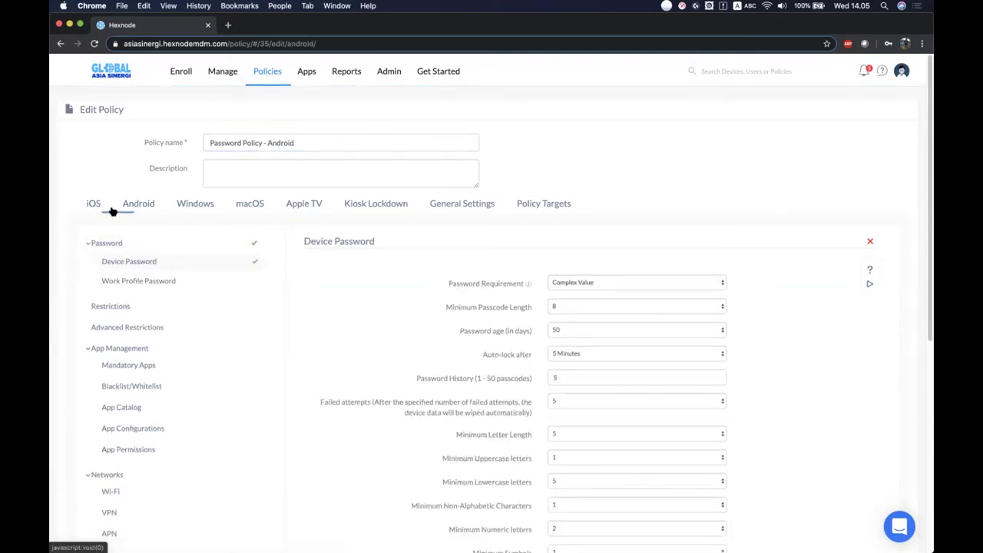
click(870, 241)
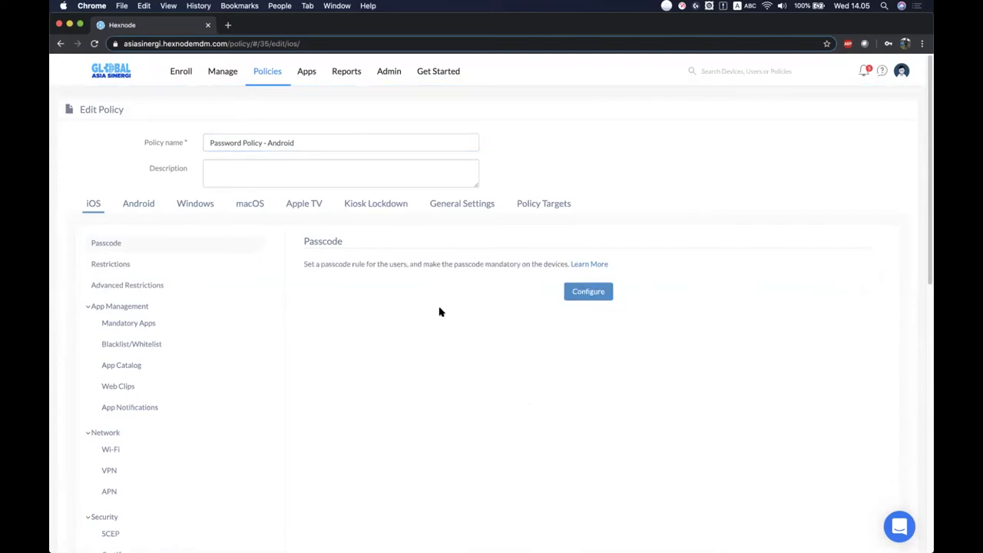
click(142, 205)
click(193, 204)
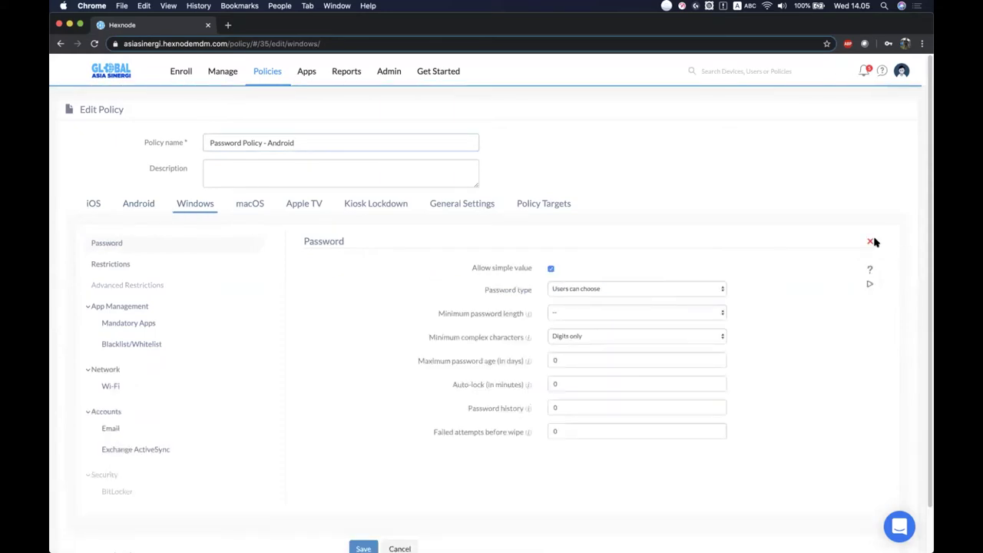
click(871, 241)
click(246, 204)
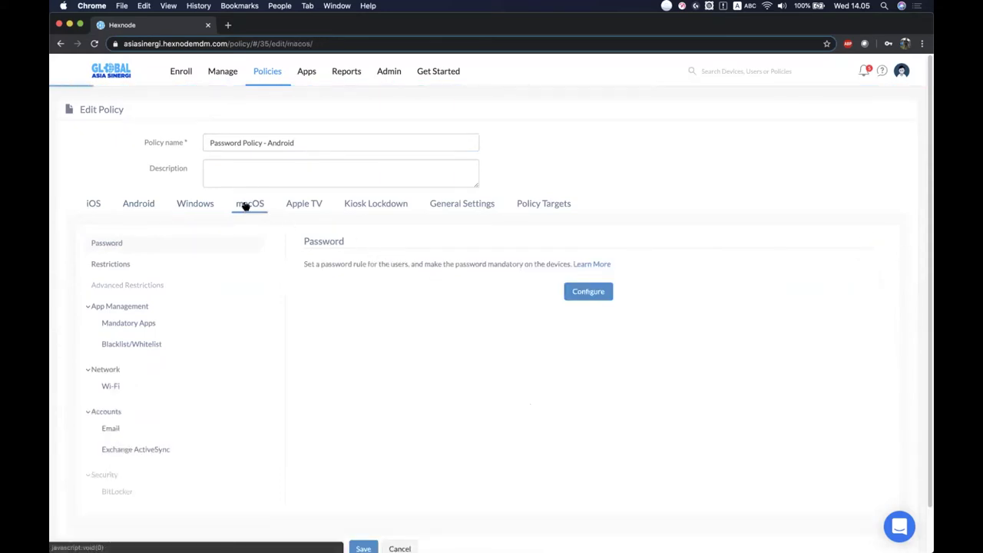
click(869, 241)
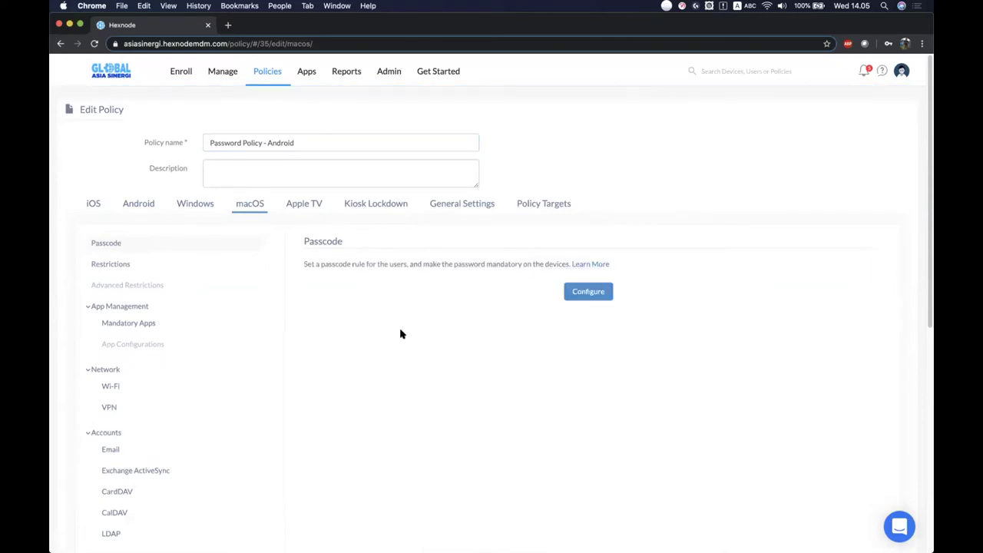
click(197, 206)
click(137, 206)
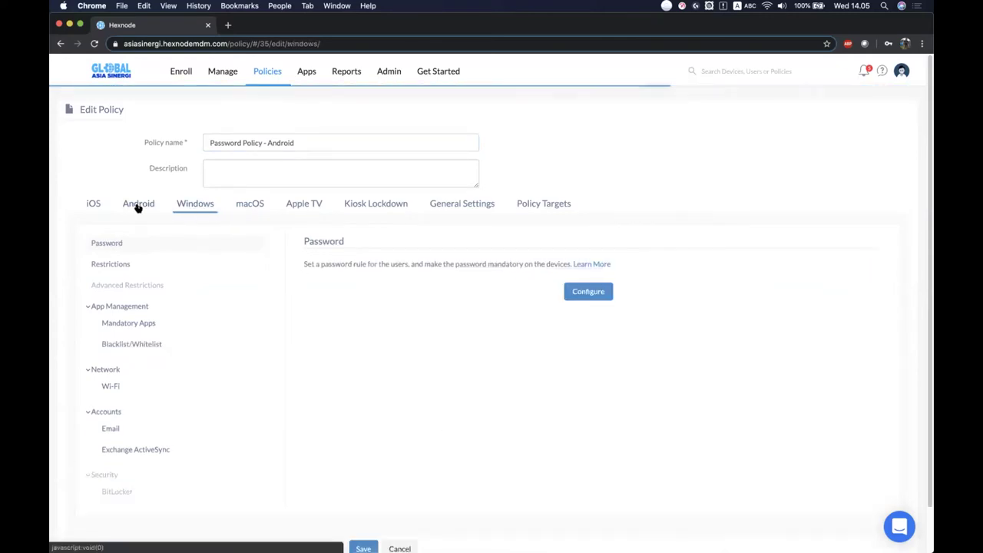
scroll(311, 324, down, 5)
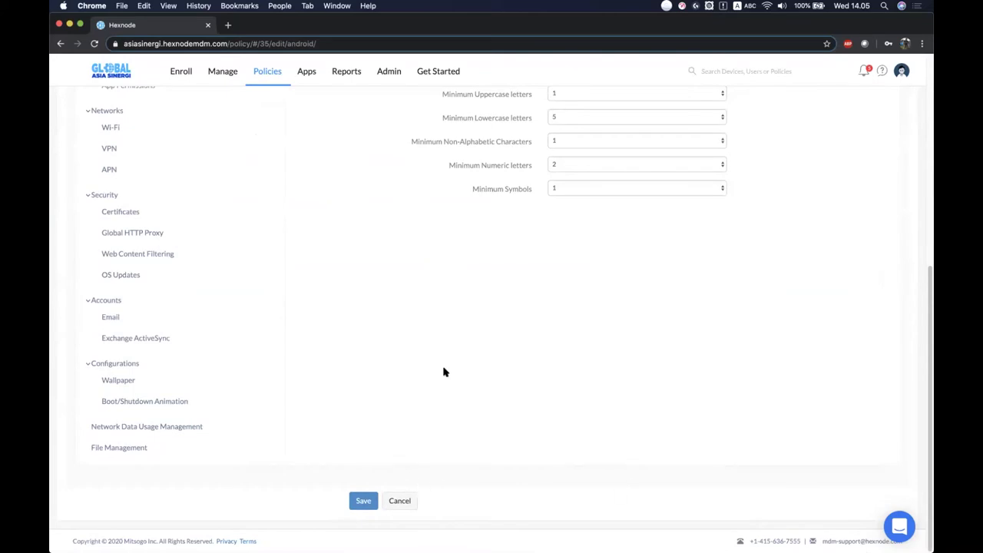
scroll(425, 353, up, 5)
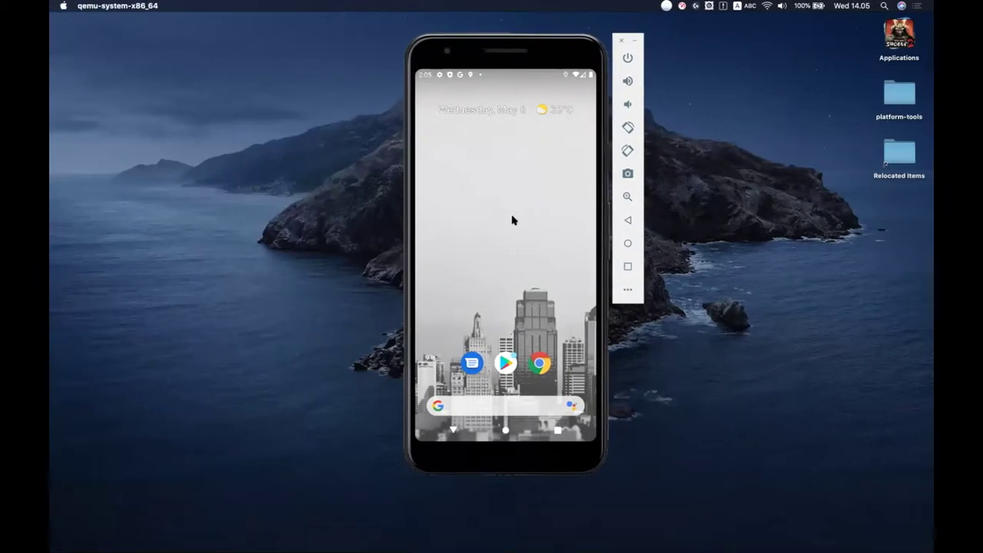
Step: Restore the emulator windows and exit the Play Store to the home screen
drag(514, 220, 535, 93)
drag(506, 202, 512, 230)
click(58, 433)
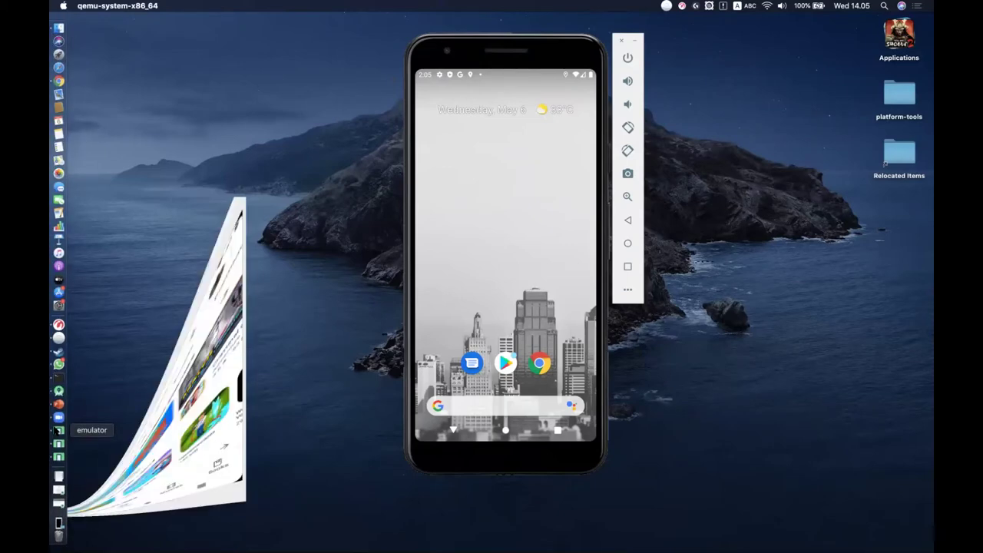
click(184, 443)
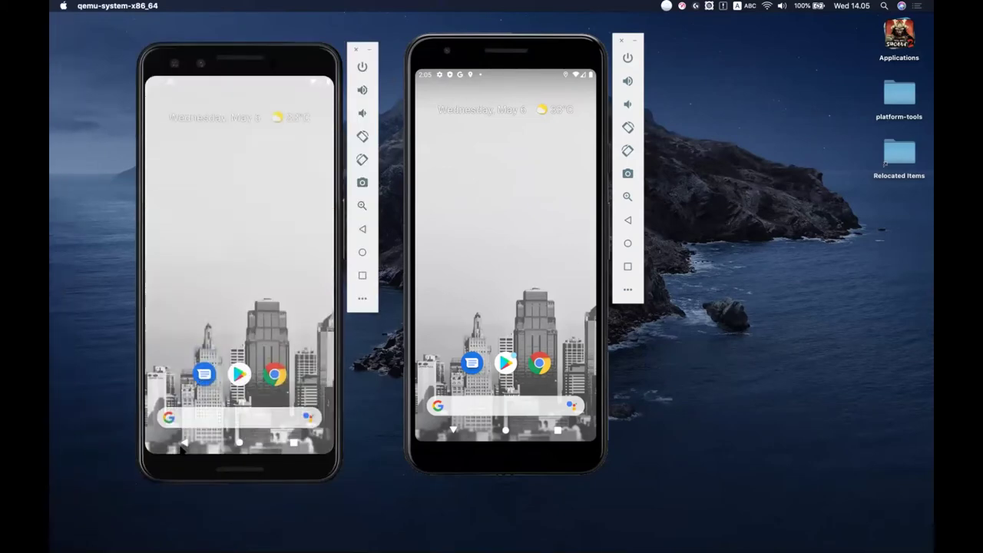
drag(260, 291, 259, 210)
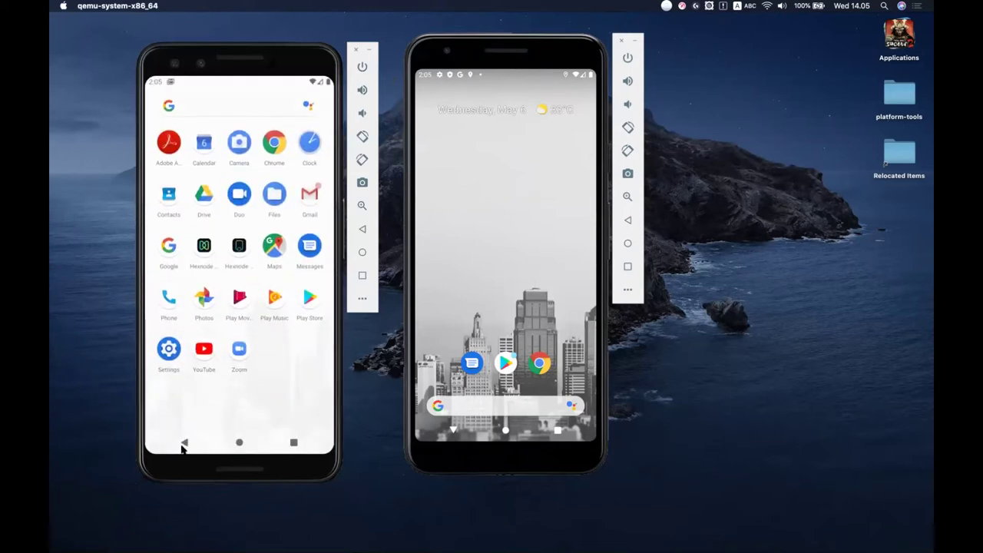
click(369, 49)
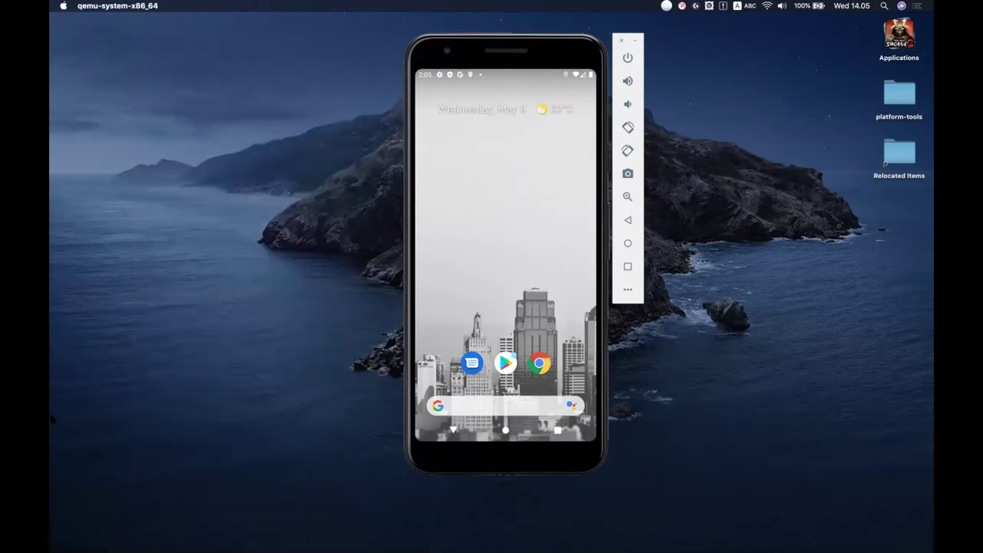
click(60, 448)
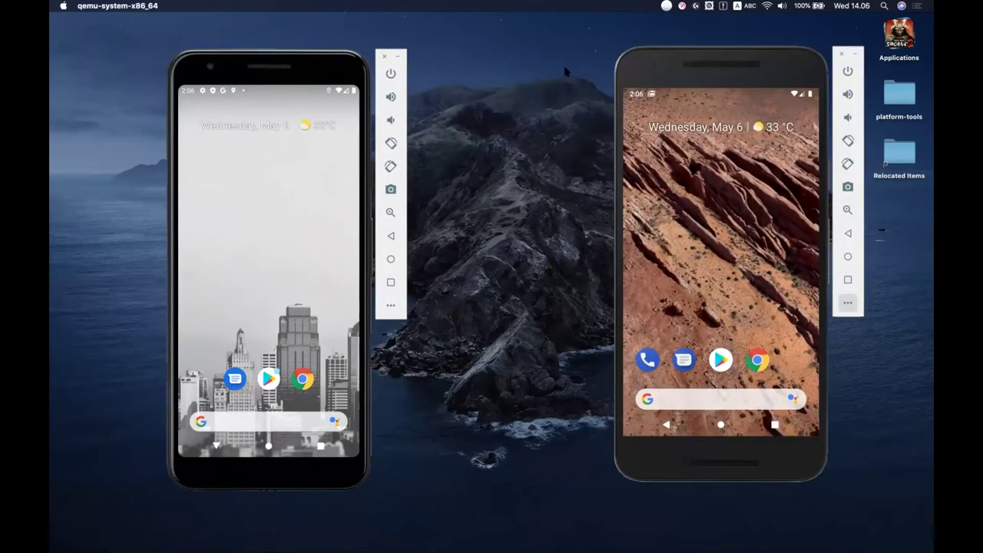
Step: Compare the Personal and Work app lists and close the left emulator window
scroll(599, 91, down, 2)
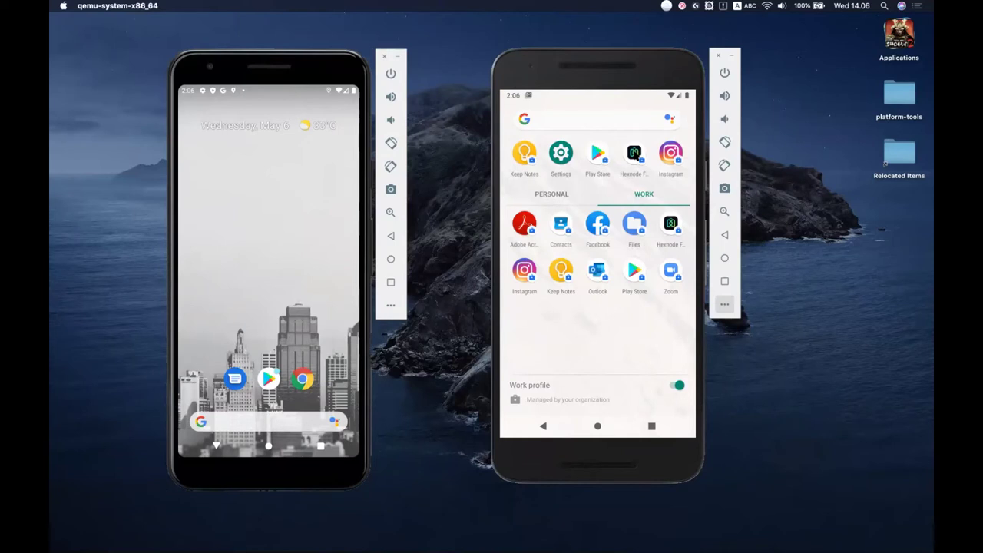
click(558, 196)
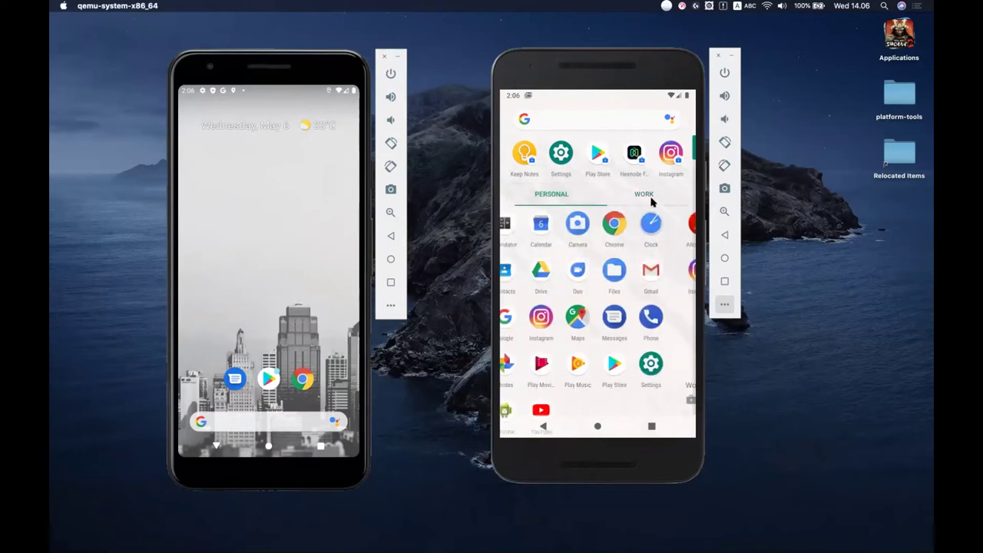
click(650, 196)
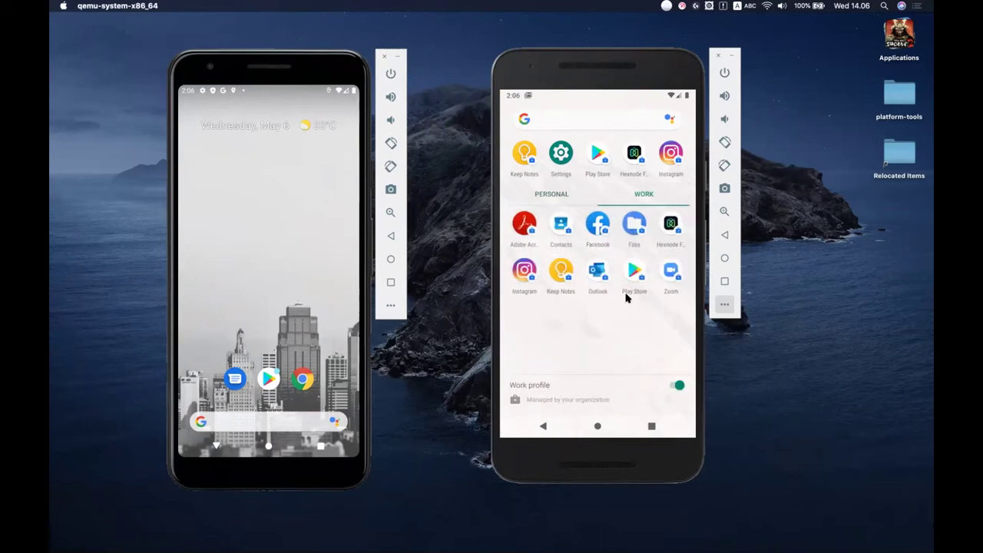
click(398, 57)
drag(595, 70, 491, 70)
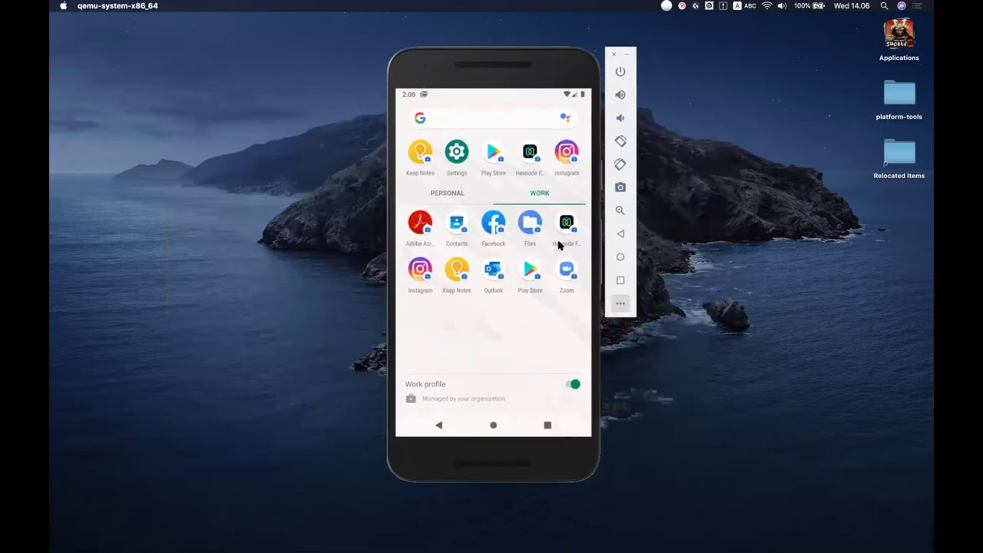
click(447, 194)
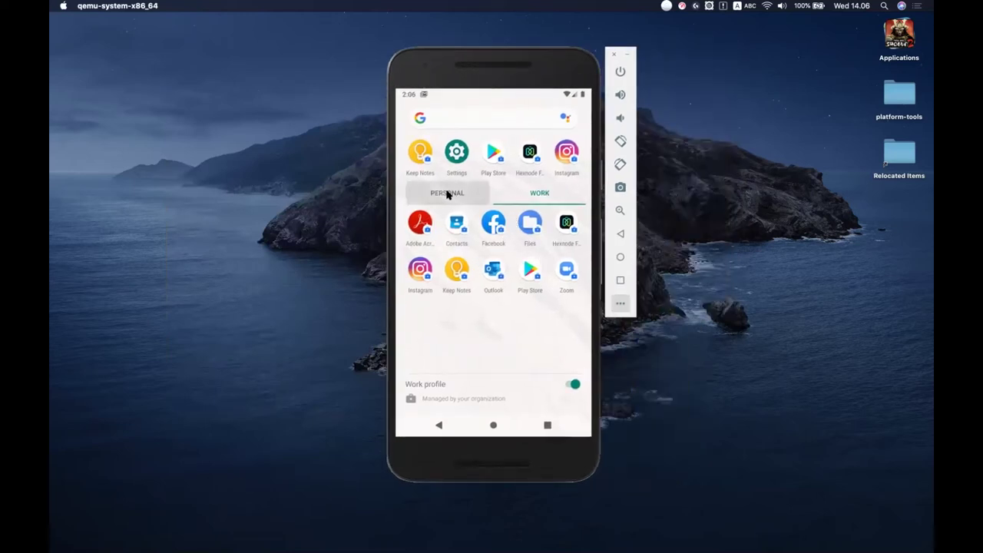
click(539, 194)
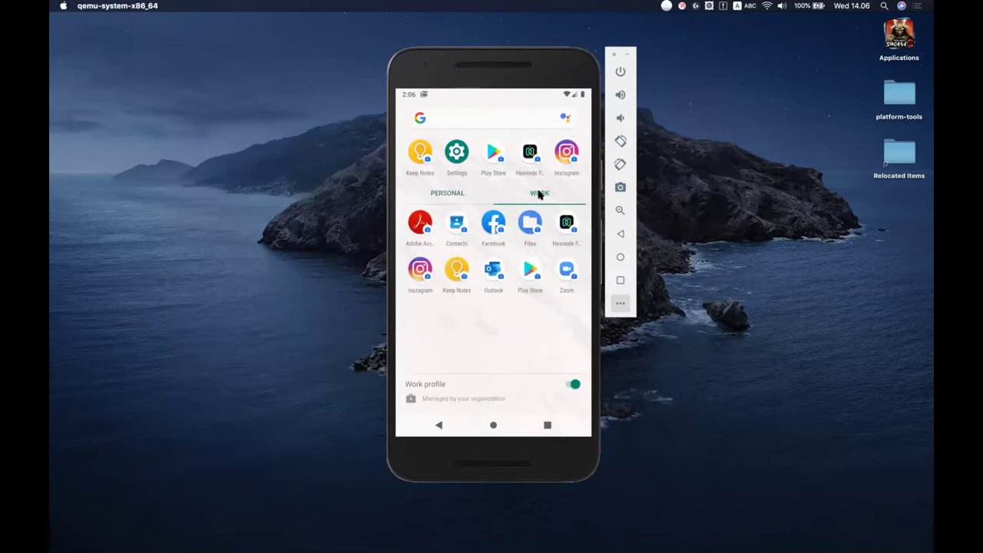
click(447, 195)
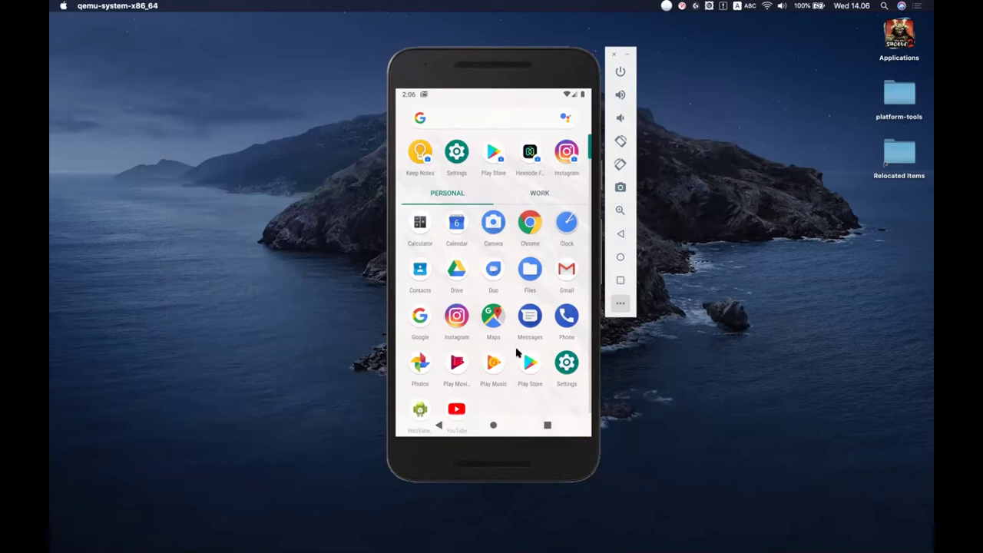
click(439, 426)
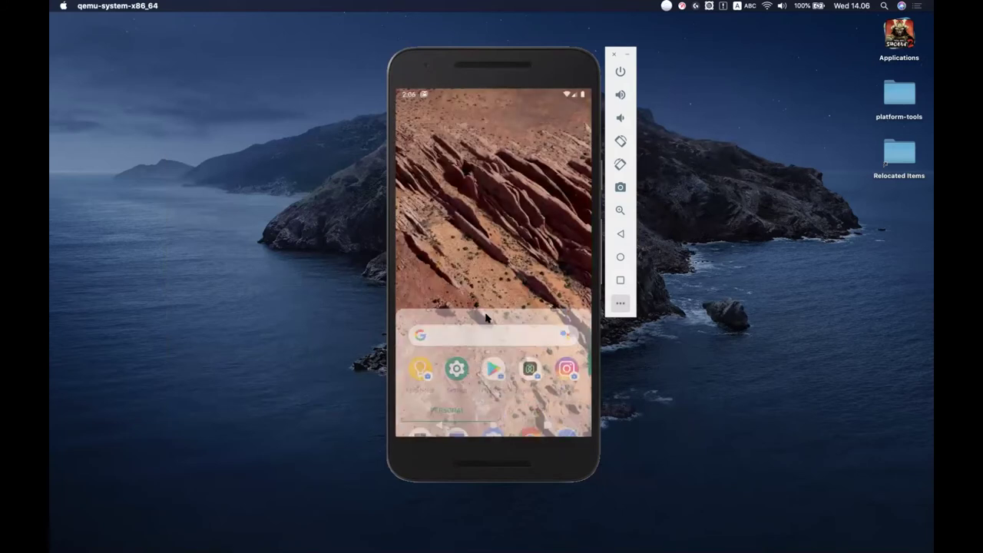
Step: Toggle the phone's screen off and on until it wakes to the home screen
click(621, 70)
click(620, 71)
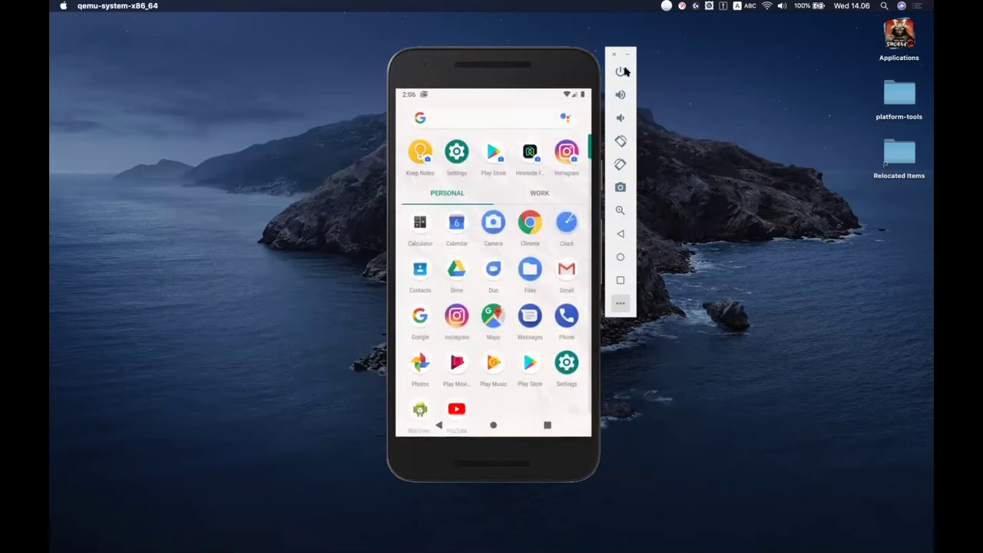
click(621, 68)
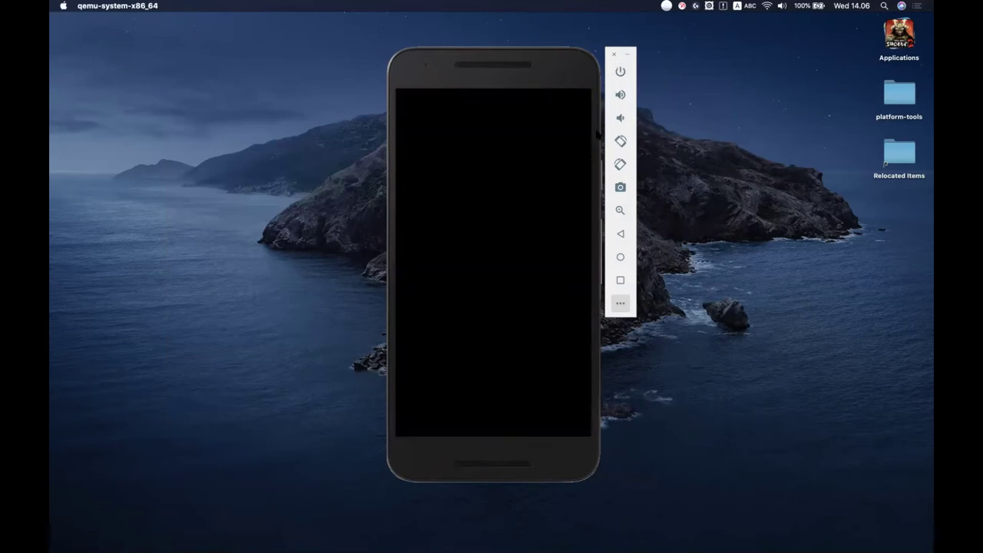
click(620, 70)
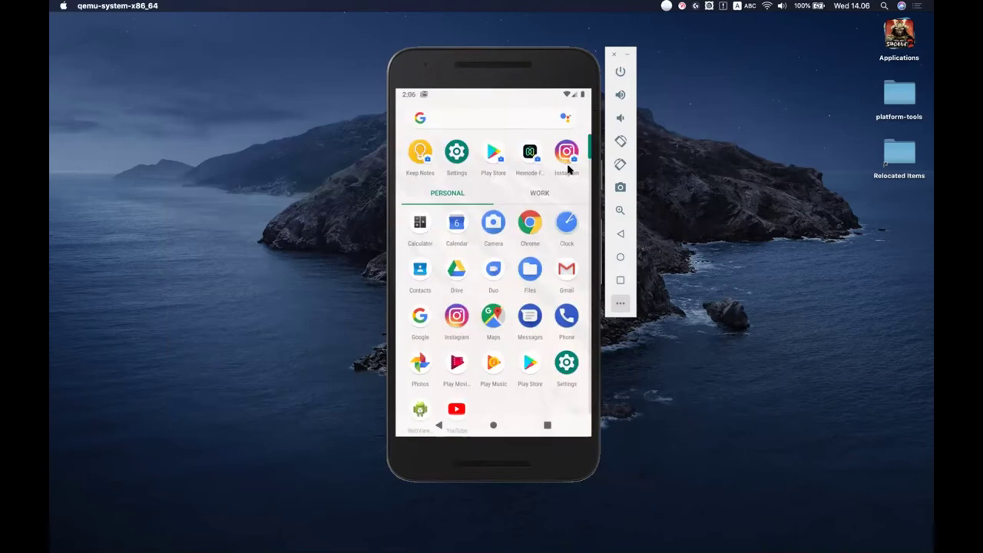
click(568, 168)
click(612, 70)
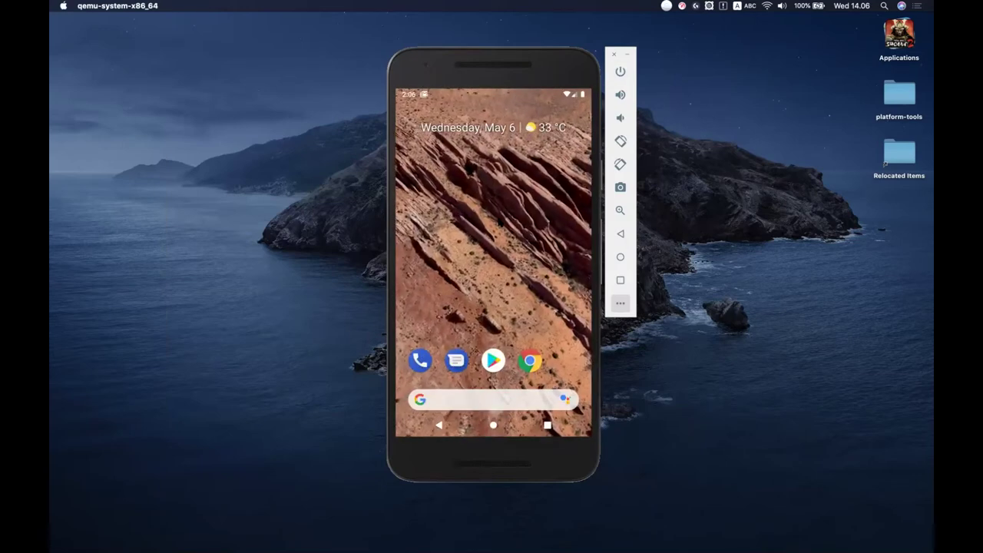
Step: Open the work-profile Hexnode agent app, then return to the home screen
drag(496, 361, 547, 206)
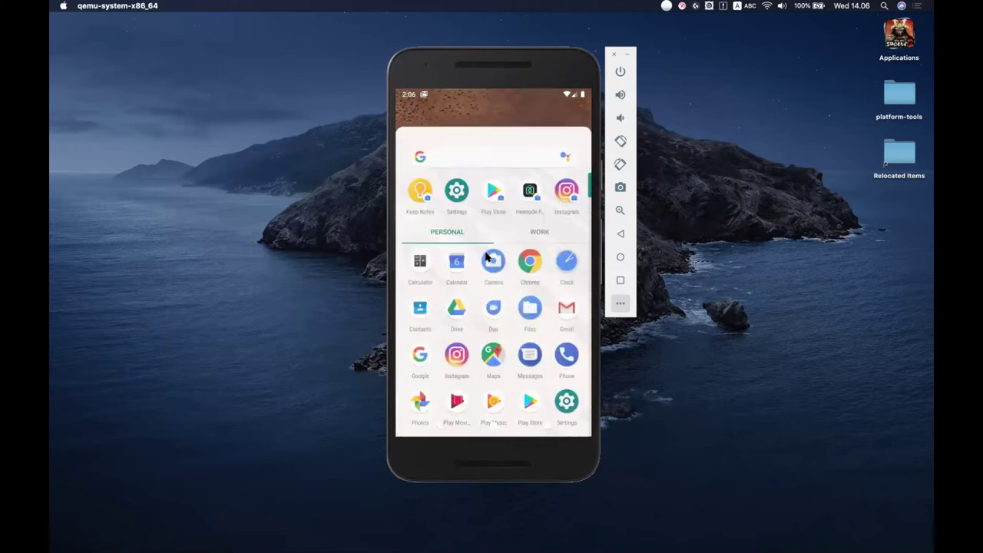
click(550, 194)
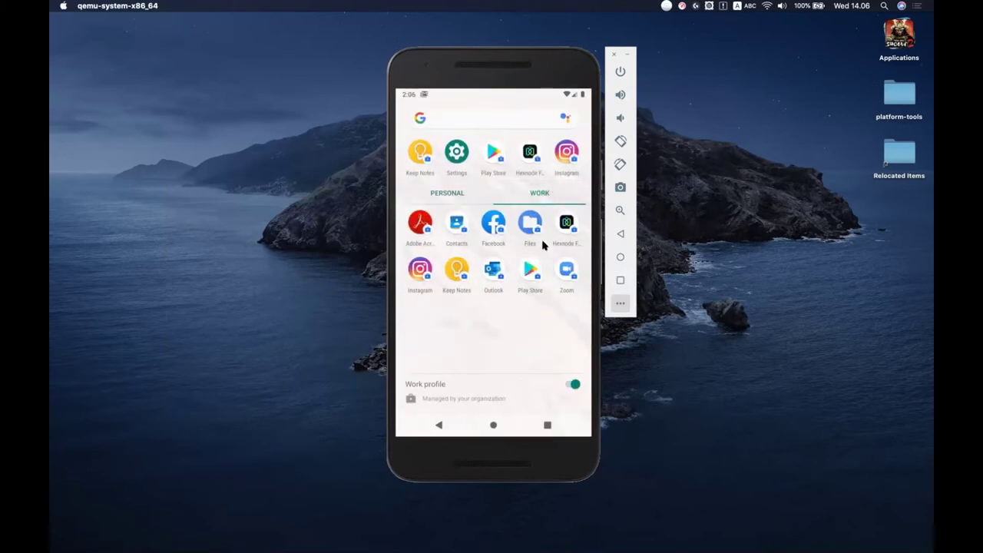
click(559, 222)
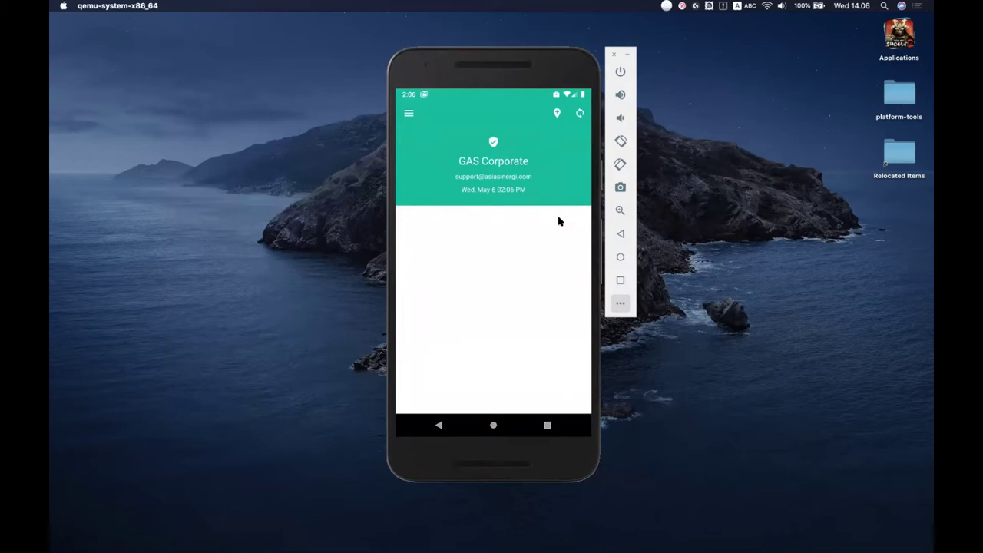
click(438, 425)
click(438, 425)
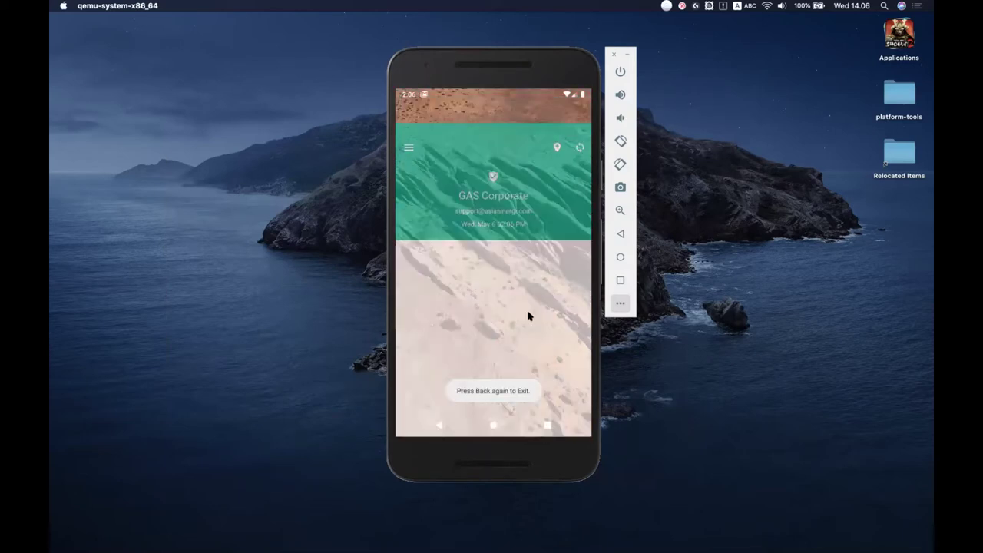
drag(519, 315, 514, 215)
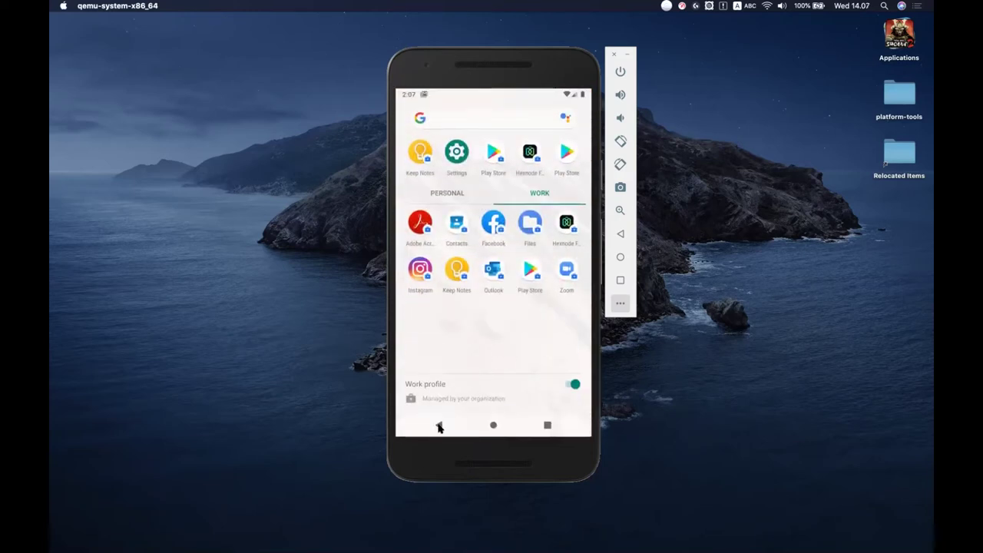
click(439, 427)
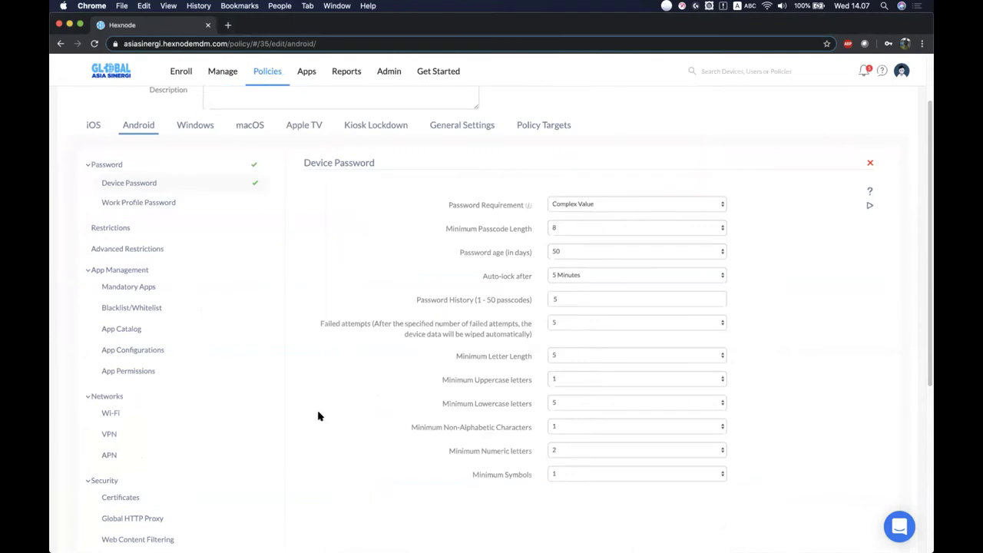
Step: Discard the edits to Password Policy - Android using Cancel at the page bottom
scroll(323, 306, up, 2)
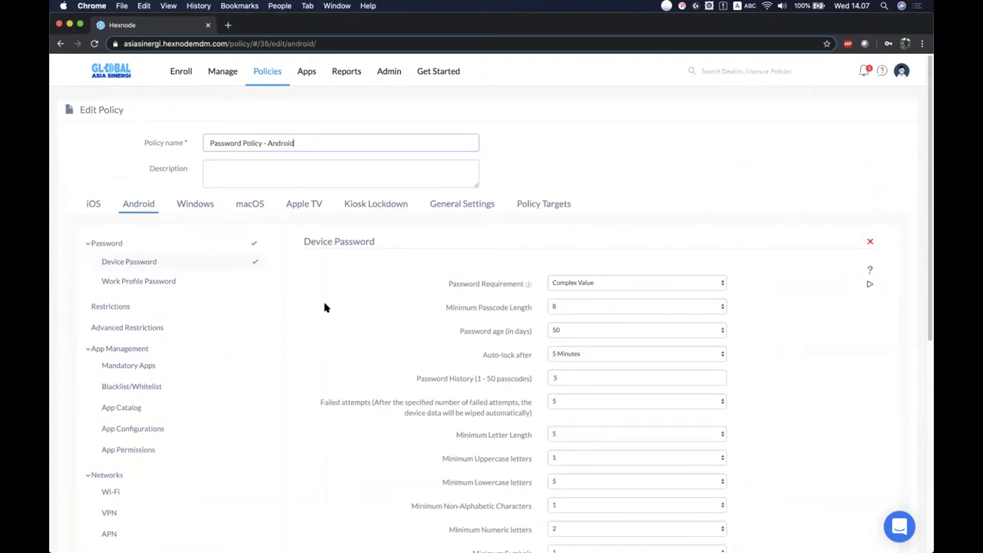
scroll(377, 288, down, 1)
scroll(377, 294, up, 1)
scroll(360, 300, down, 6)
scroll(358, 319, up, 6)
scroll(384, 361, down, 6)
click(397, 500)
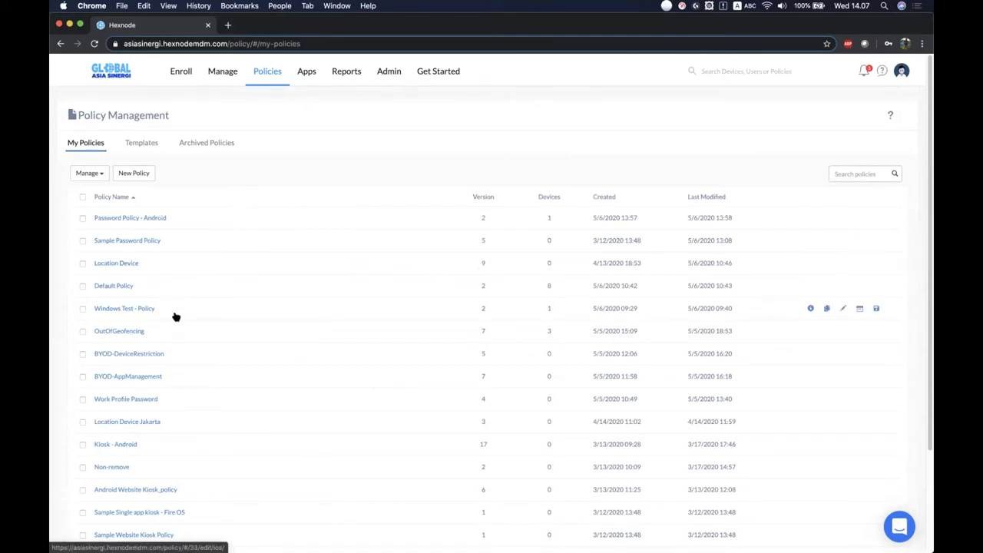
click(140, 400)
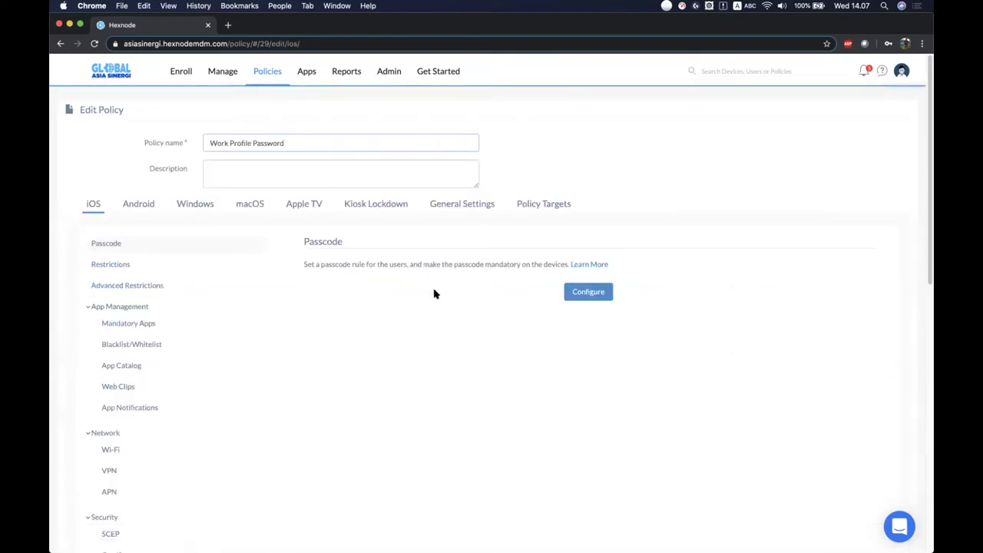
click(148, 209)
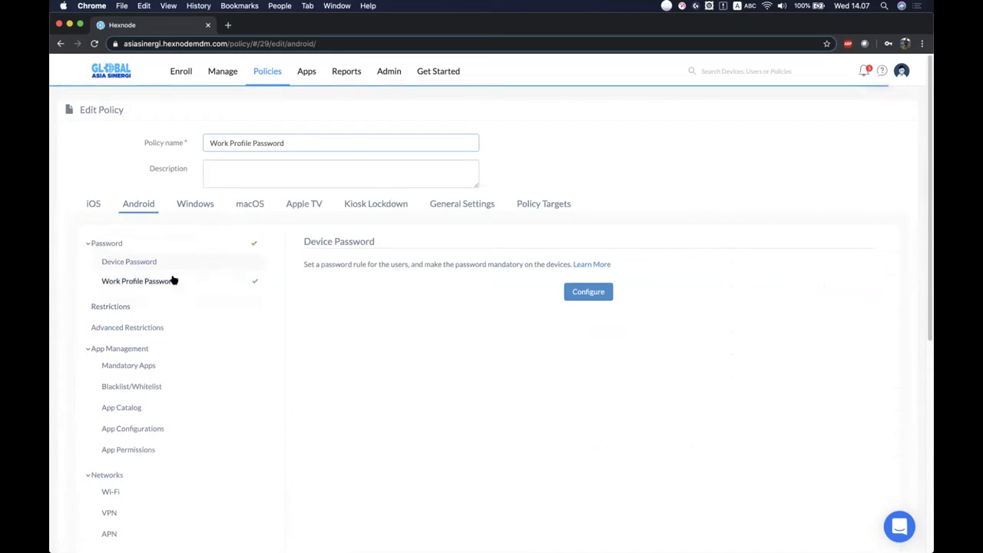
click(177, 281)
scroll(187, 279, down, 3)
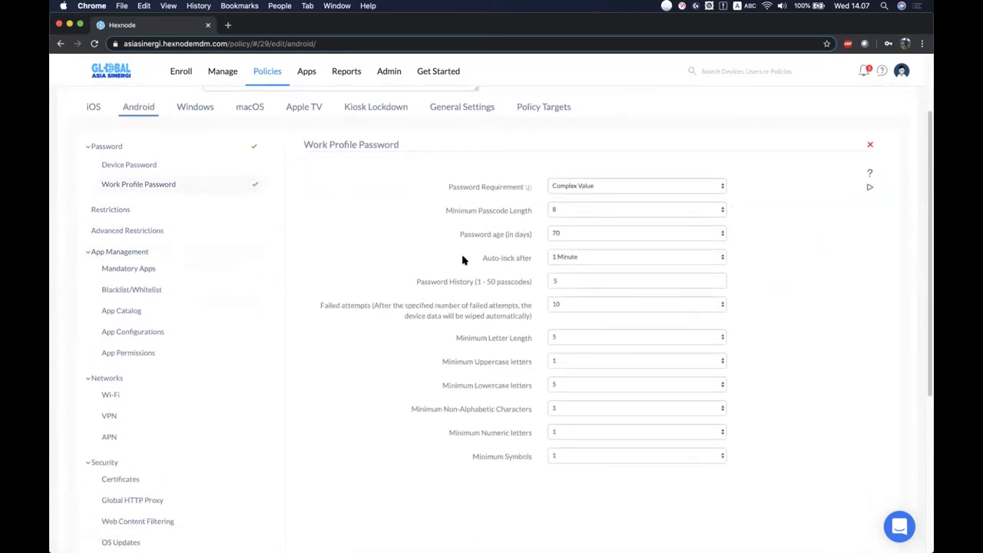
scroll(454, 248, up, 3)
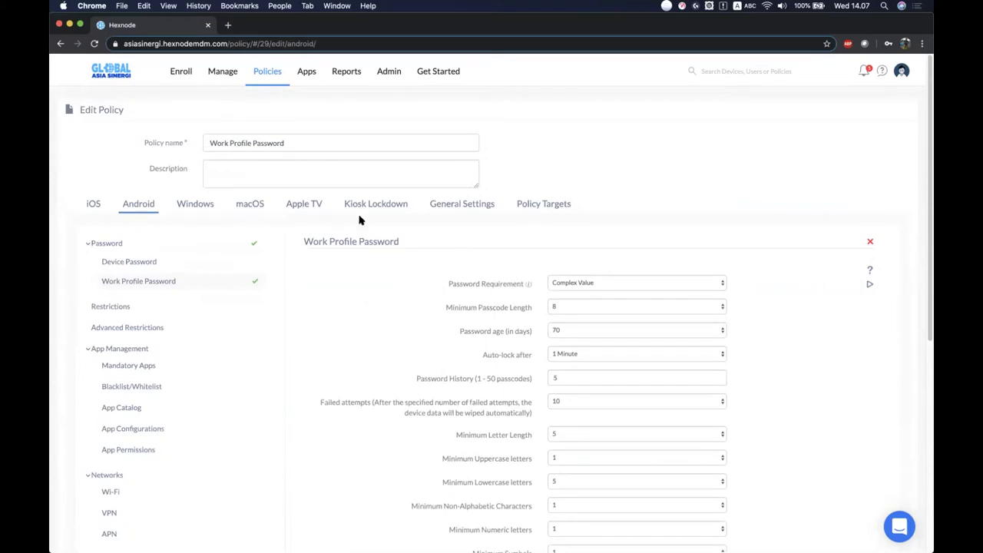
scroll(220, 261, down, 1)
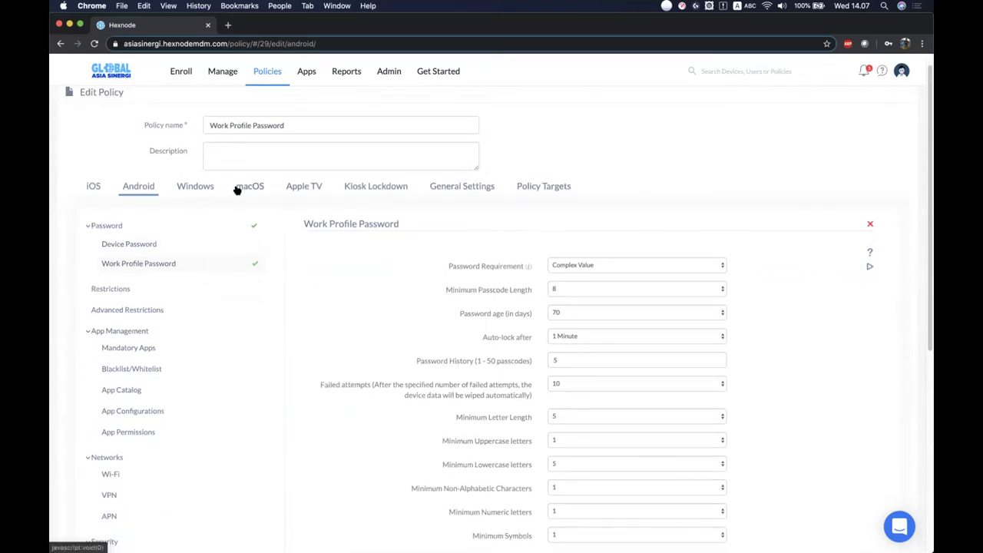
scroll(191, 310, down, 1)
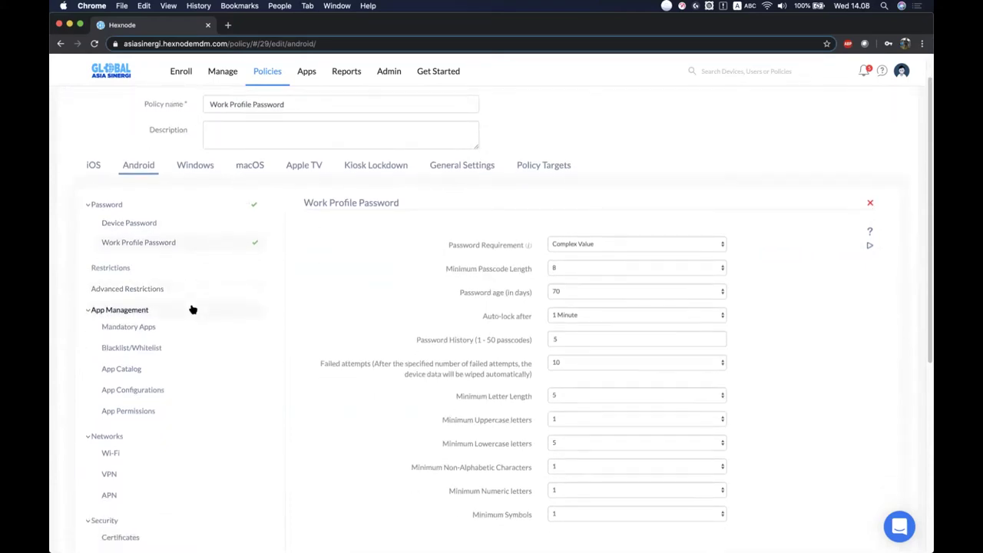
scroll(192, 309, up, 1)
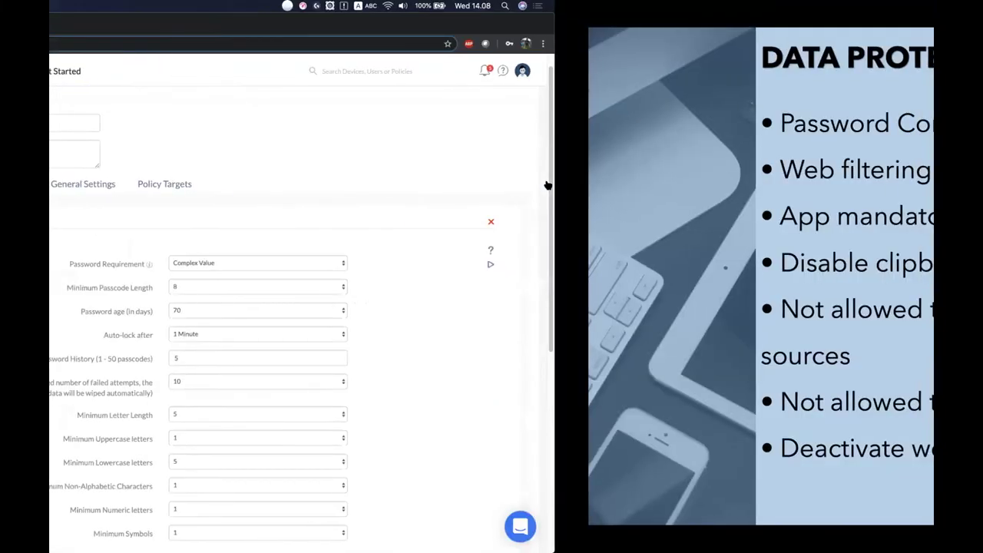
key(ctrl+Left)
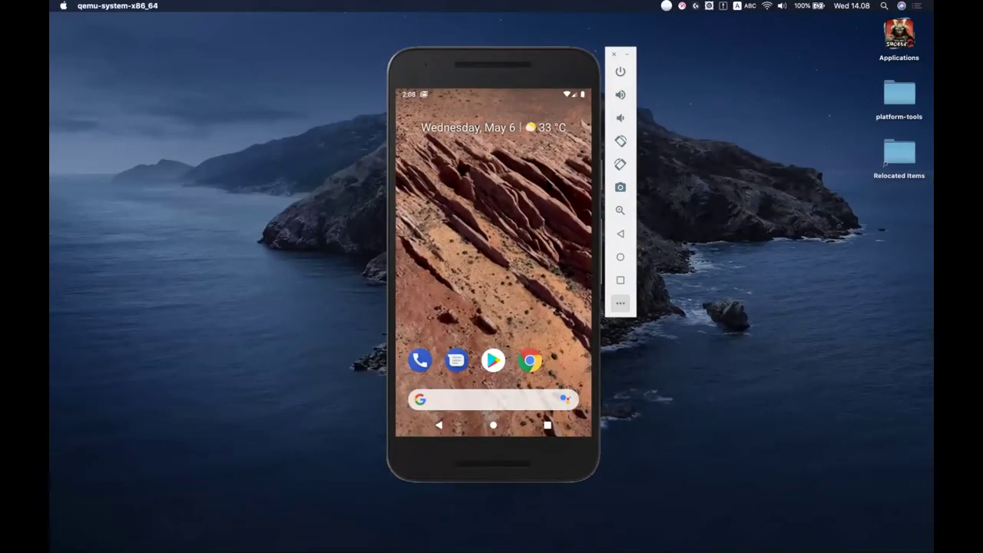
drag(423, 253, 518, 135)
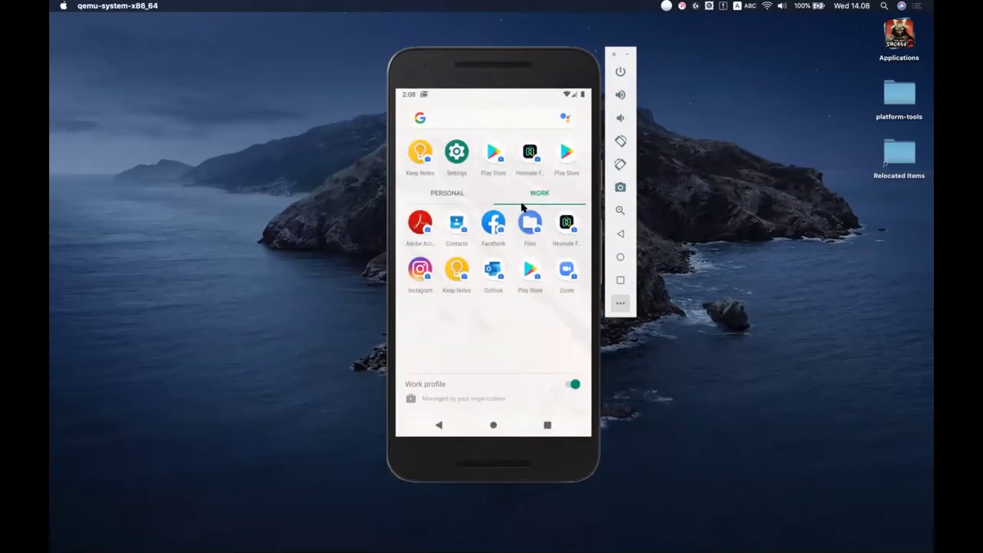
click(529, 151)
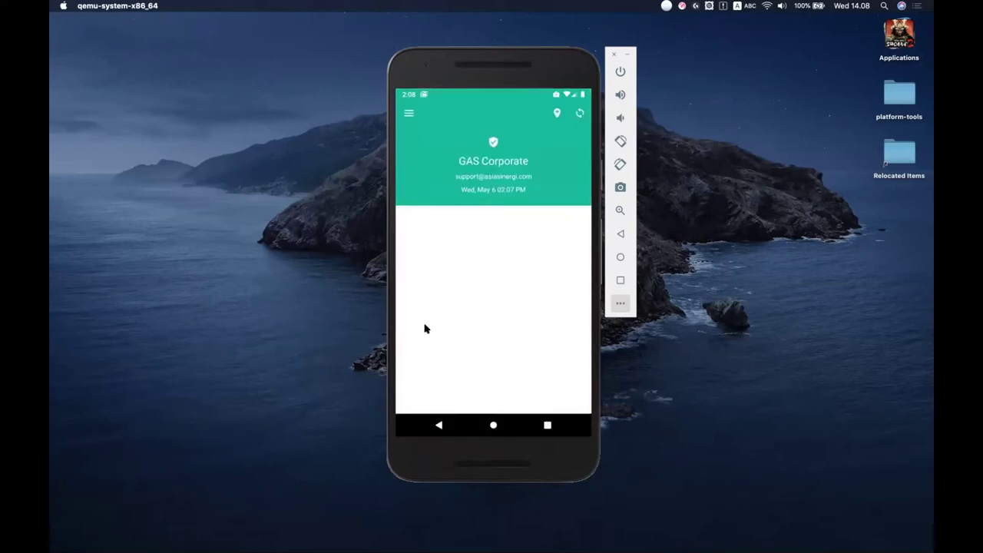
click(438, 424)
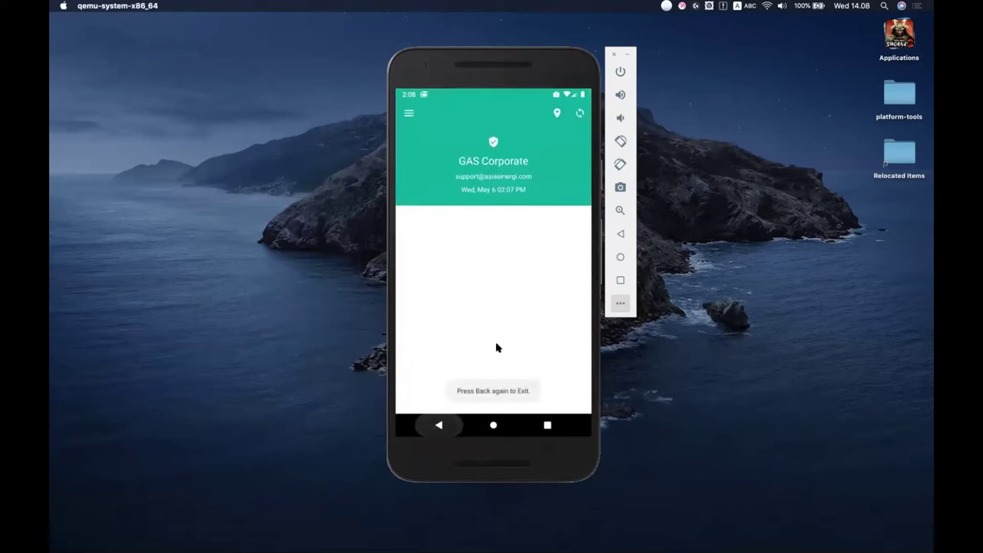
click(452, 424)
click(442, 192)
click(539, 193)
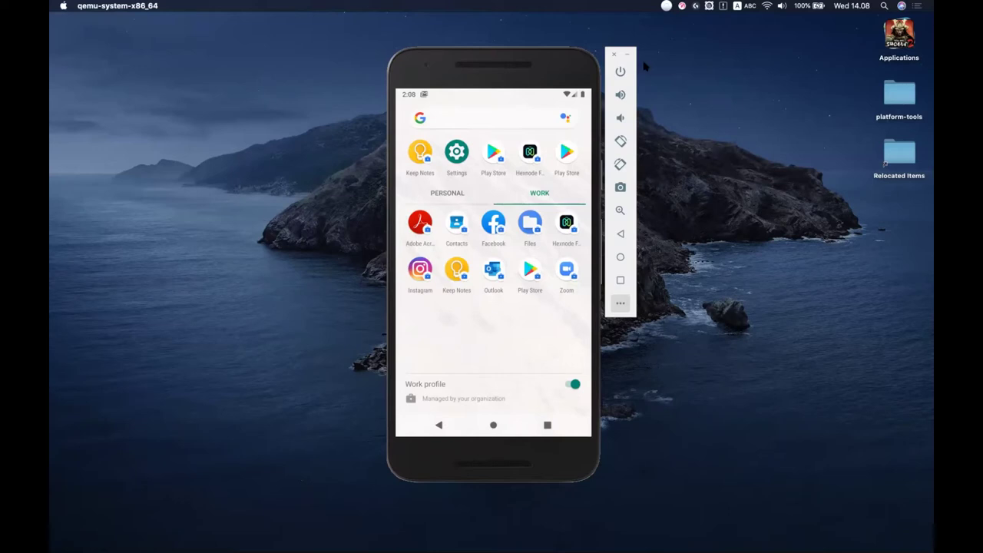
click(439, 424)
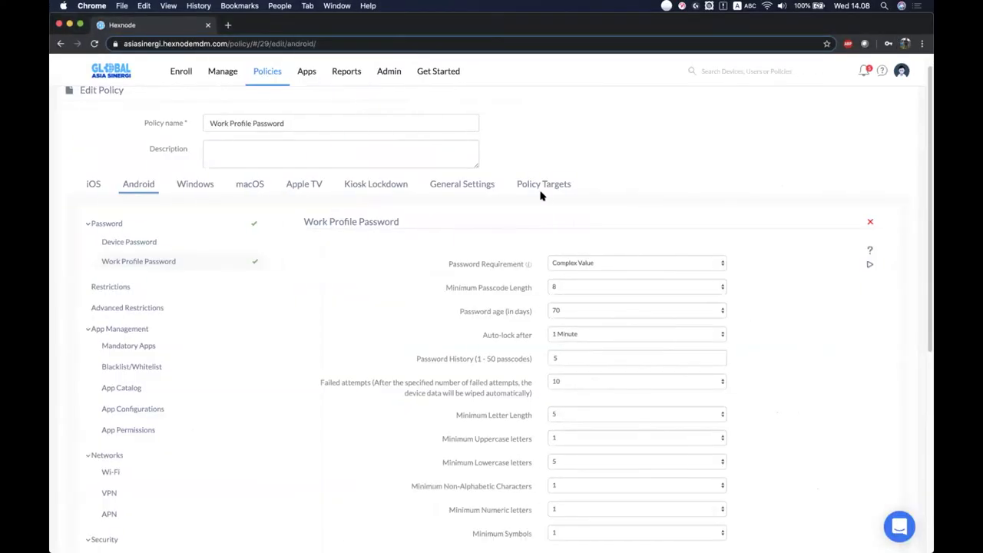
click(542, 183)
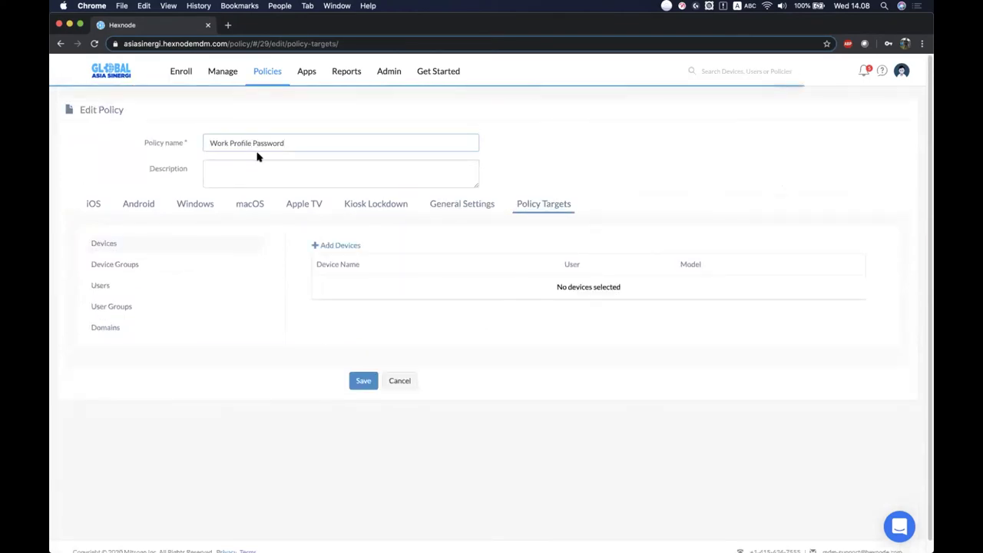
Step: Browse the three pages of available target devices, cancel, and go to the Manage devices list
click(342, 245)
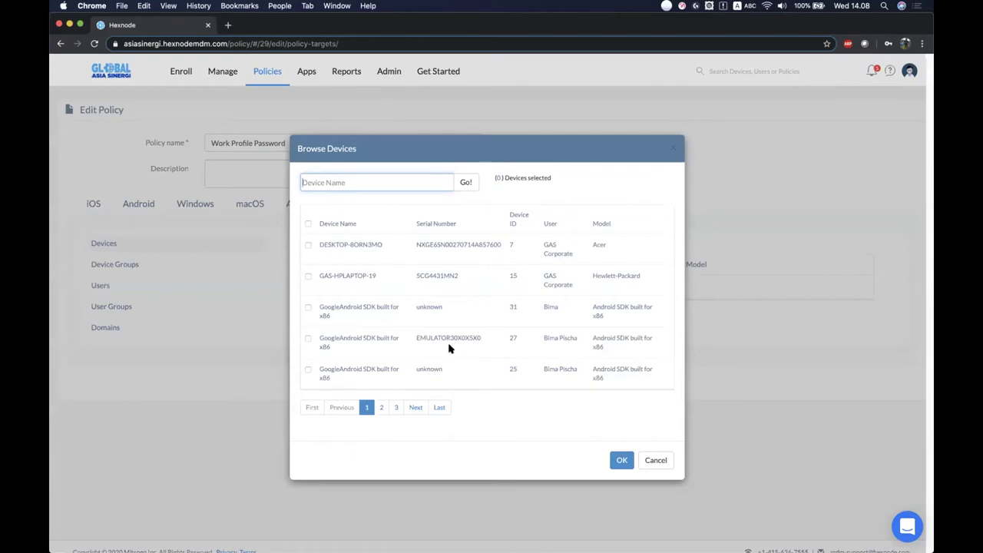
click(380, 407)
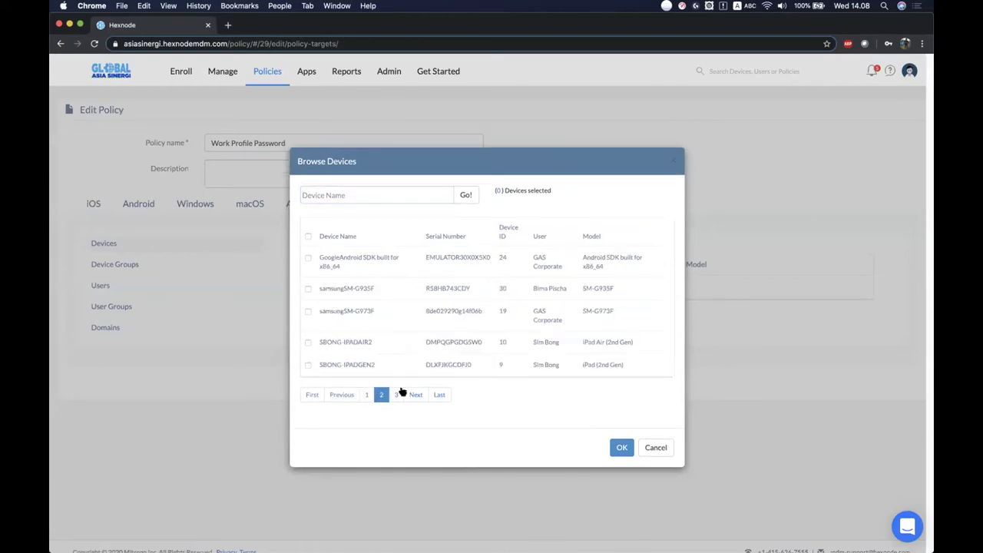
click(397, 396)
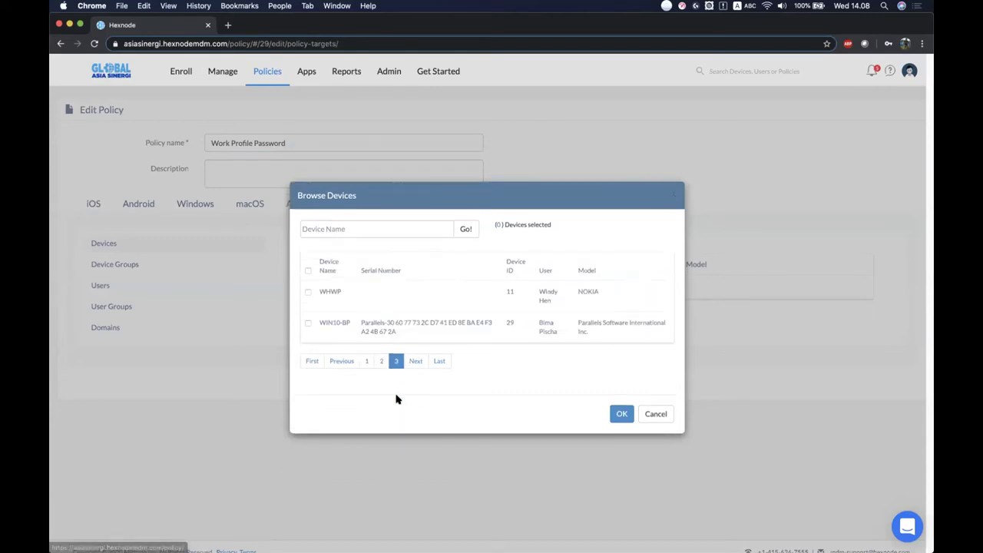
click(366, 362)
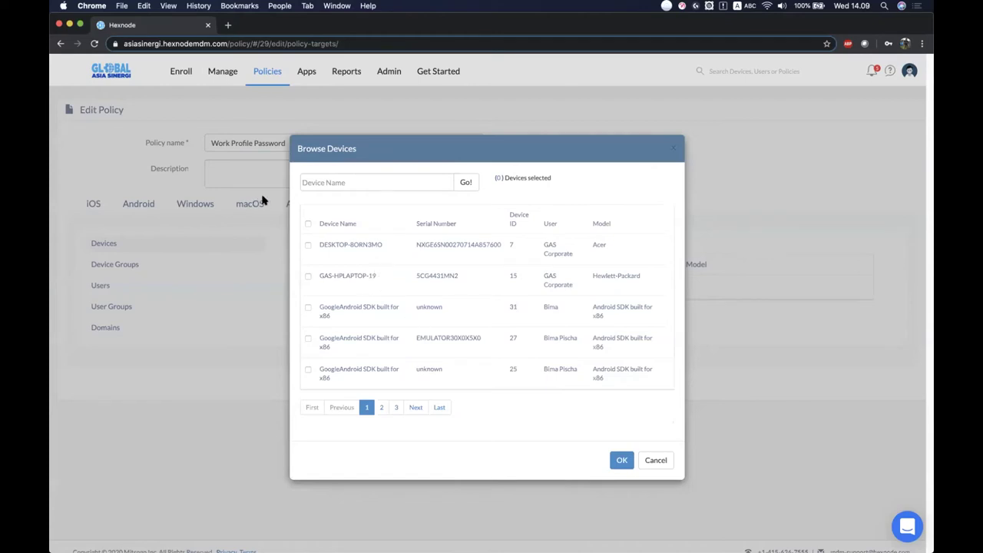
click(653, 457)
click(222, 72)
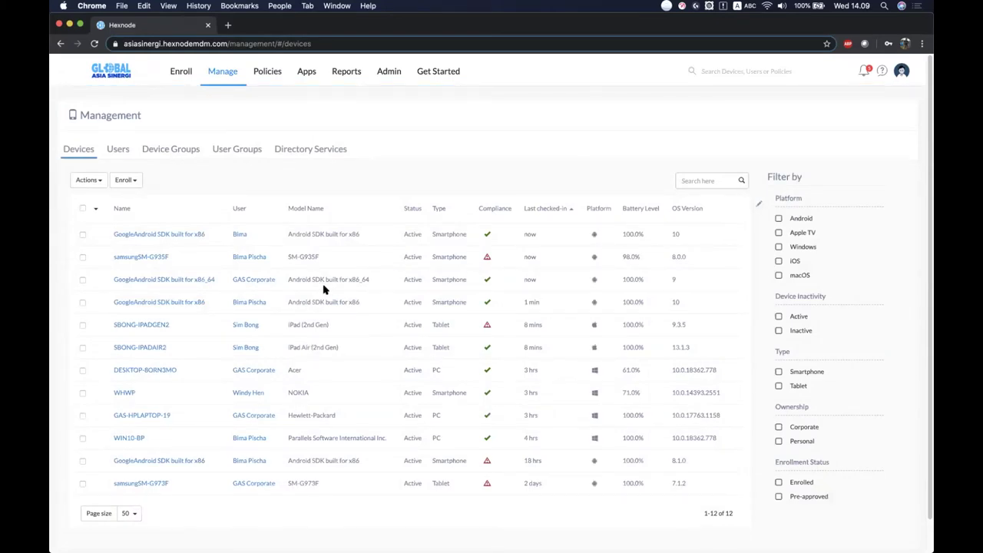
Step: Associate Work Profile Password with the x86_64 emulator device by searching 'work', then view policies
click(196, 281)
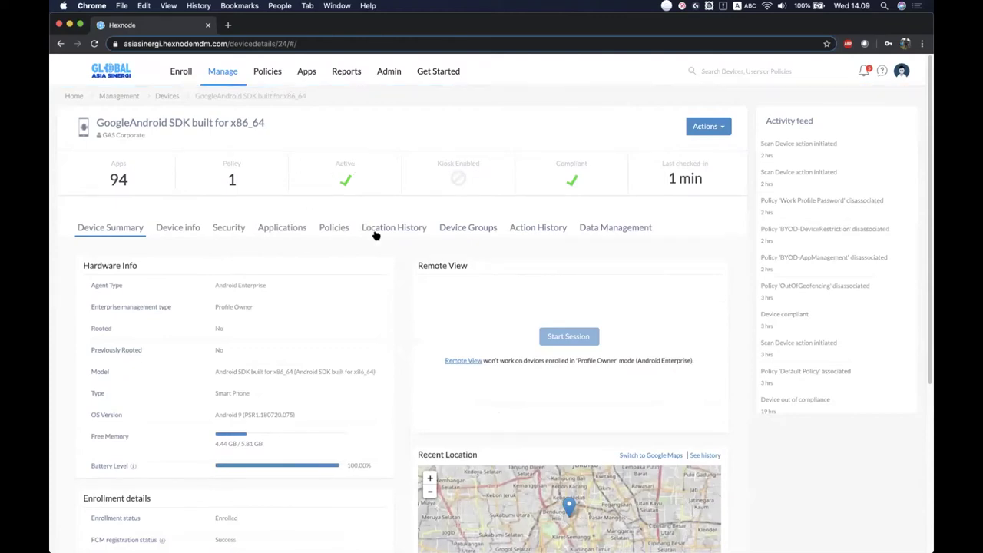
click(336, 227)
click(125, 256)
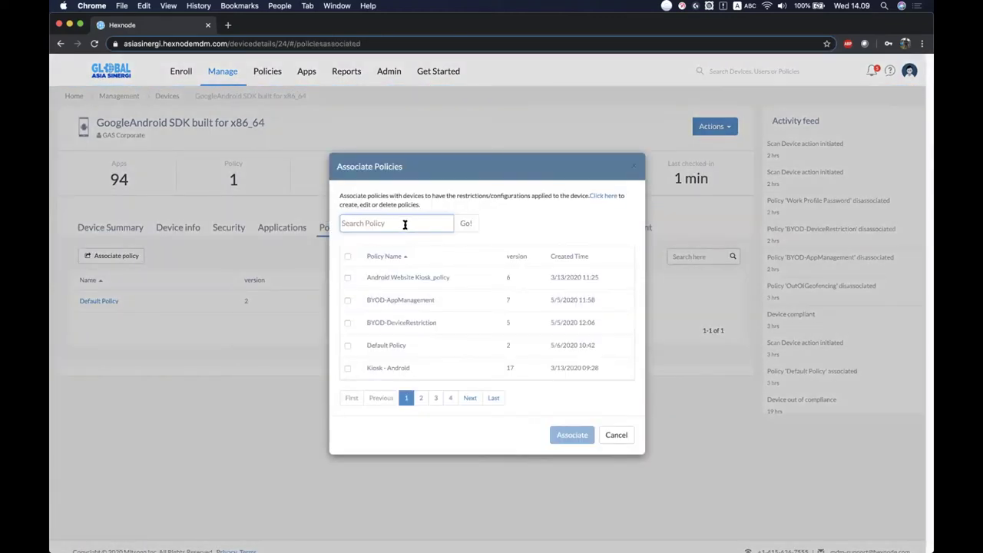
text(work)
click(465, 223)
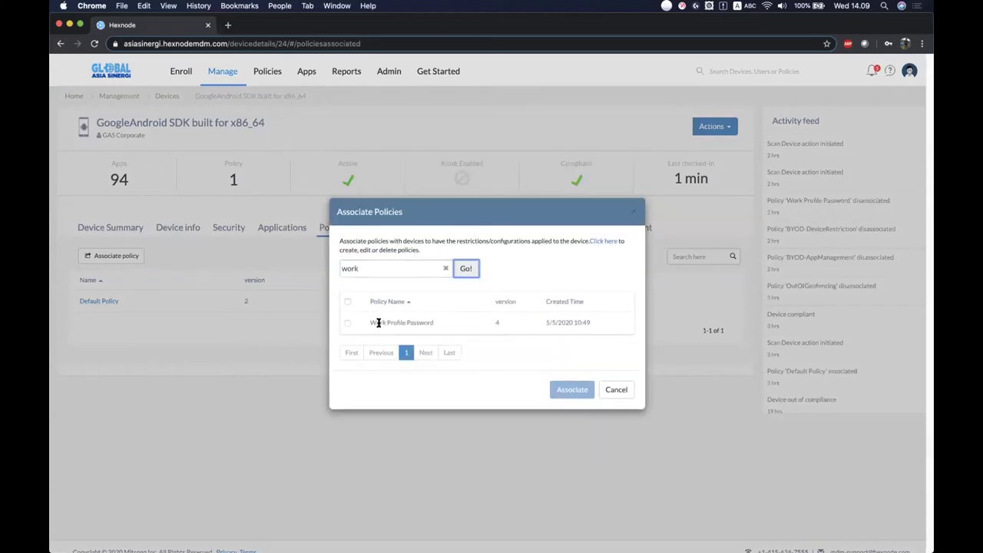
click(348, 323)
click(574, 390)
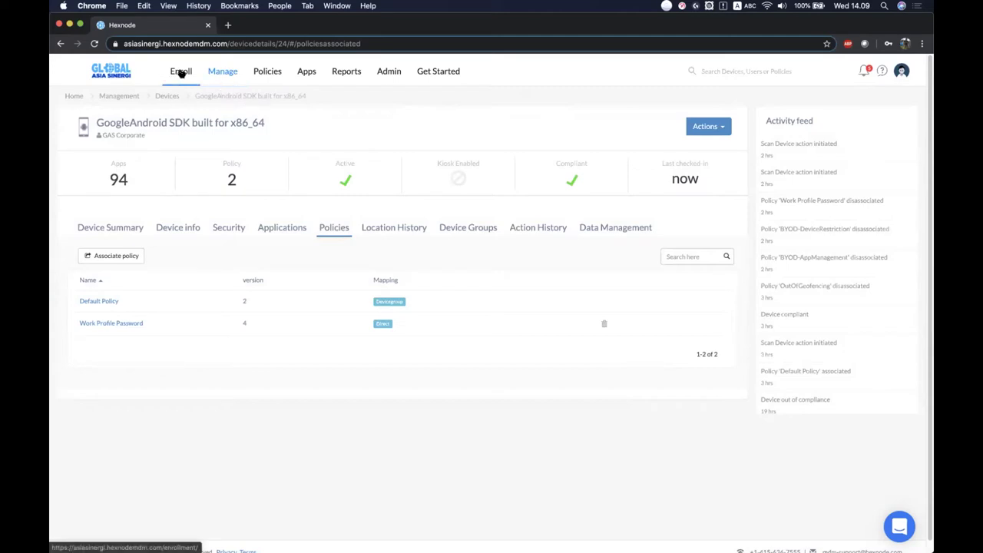
click(267, 71)
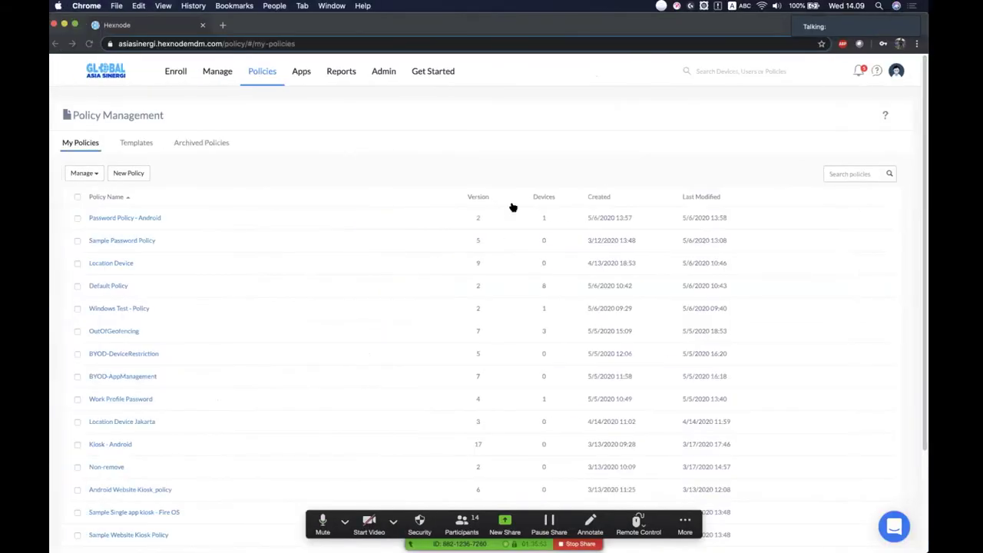
Step: Sync the Hexnode agent and confirm Work Profile Passcode appears in its Policies list
key(ctrl+Left)
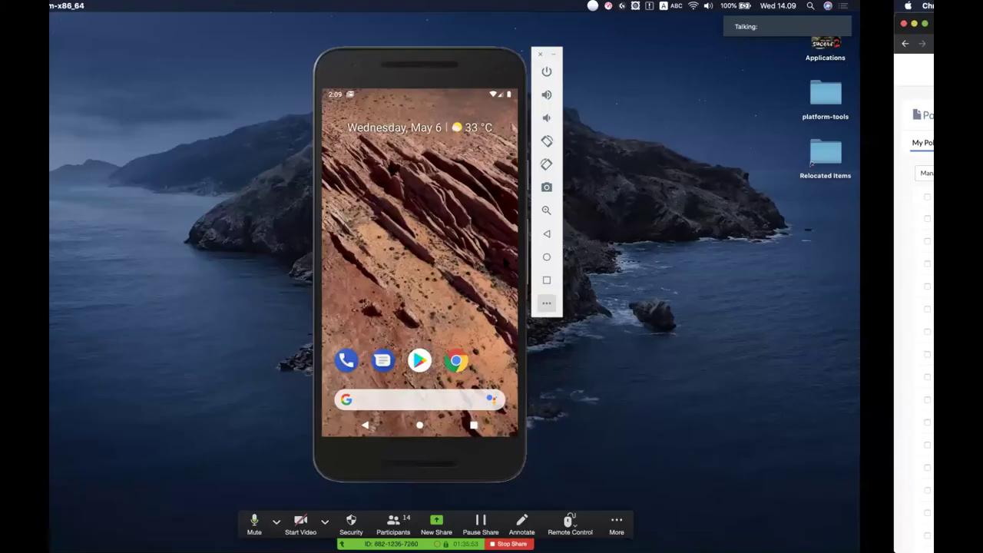
scroll(557, 183, down, 2)
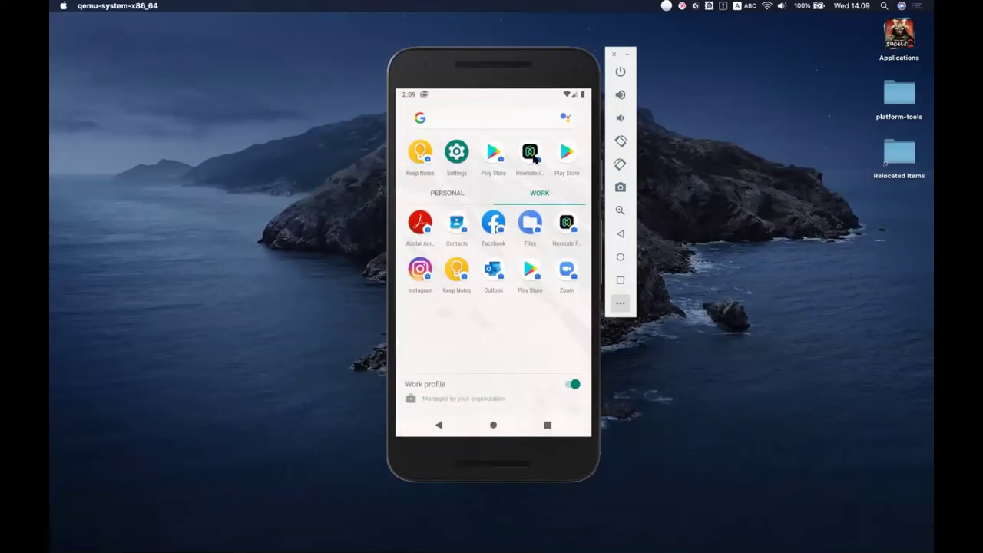
click(532, 154)
click(582, 113)
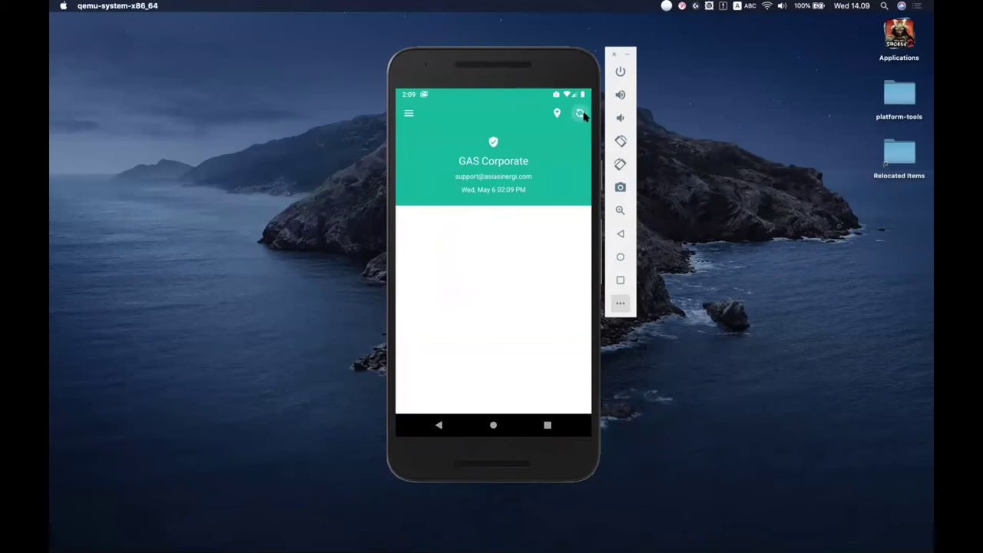
click(409, 113)
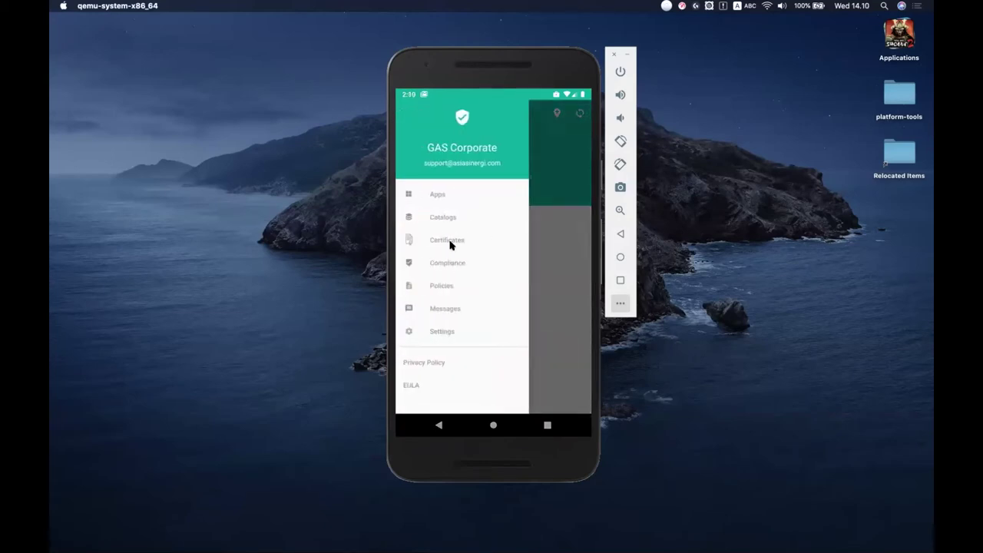
click(439, 283)
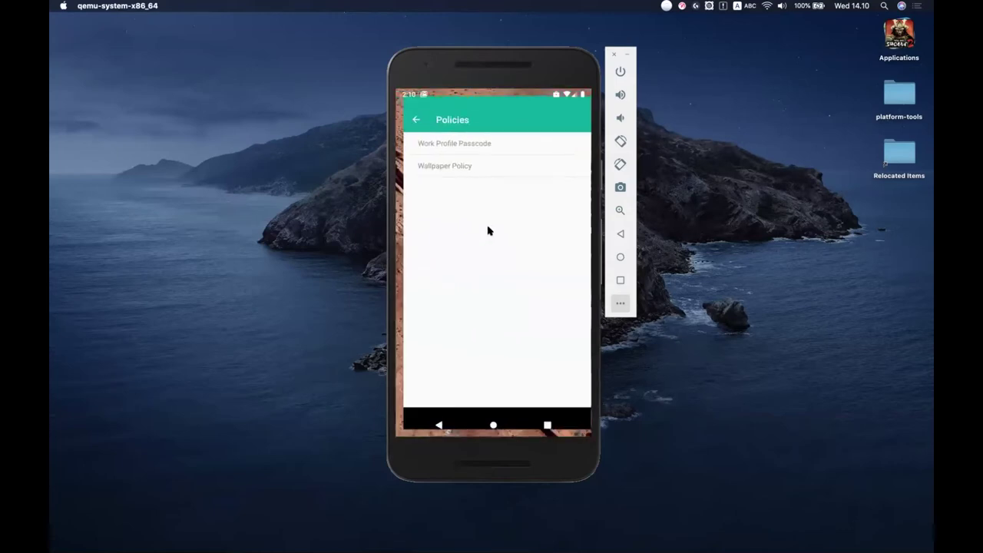
click(470, 140)
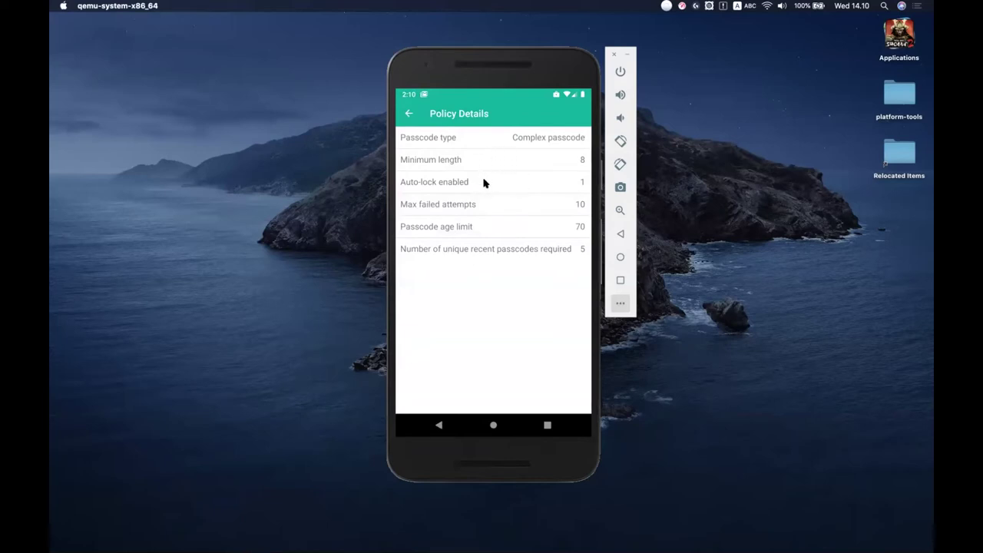
click(407, 115)
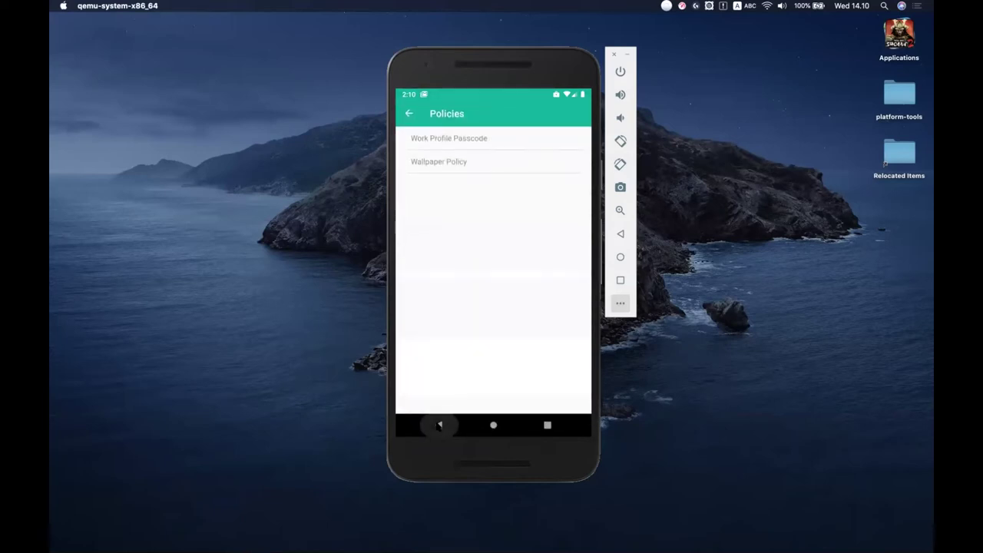
click(438, 424)
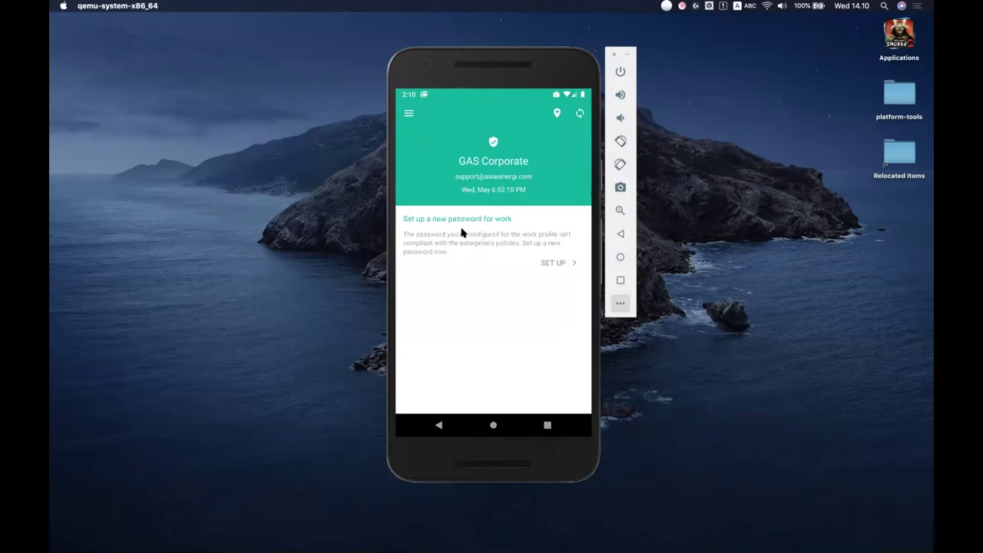
Step: Start a new work profile lock, continuing without fingerprint and choosing Password
drag(530, 87, 515, 75)
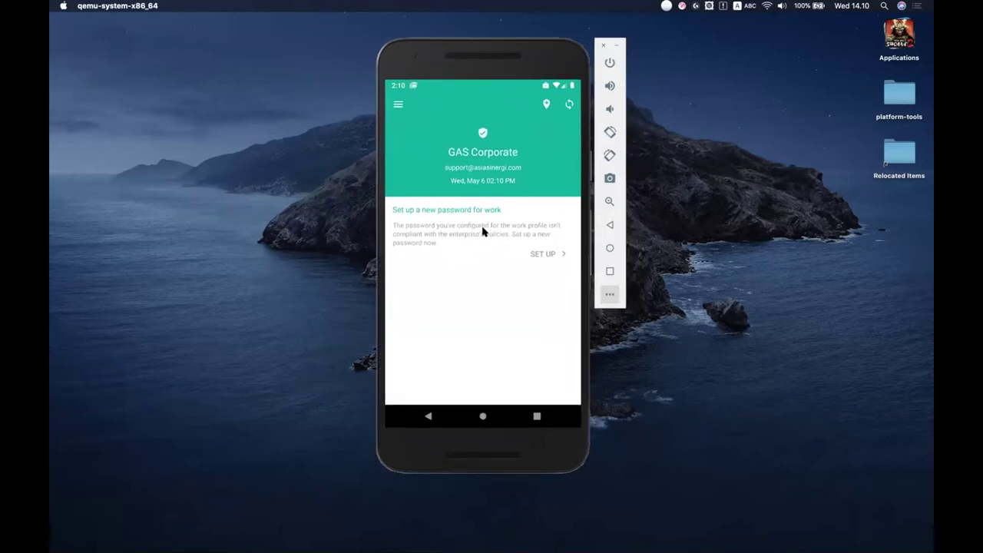
click(550, 254)
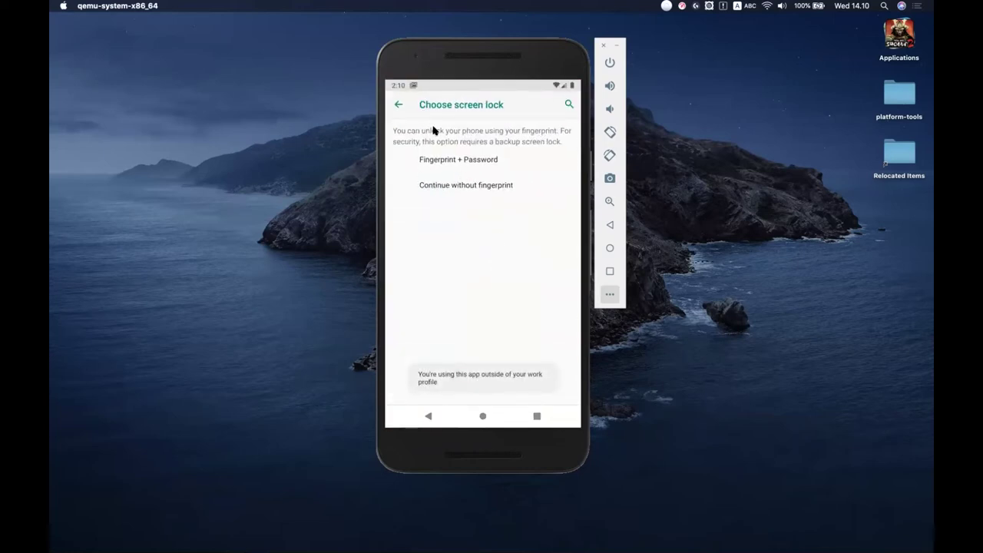
click(454, 186)
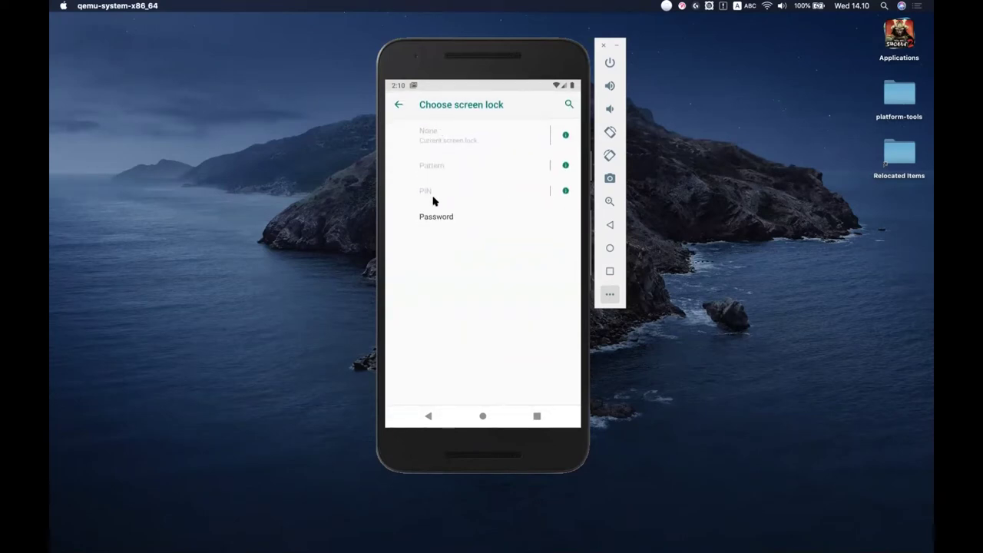
click(438, 217)
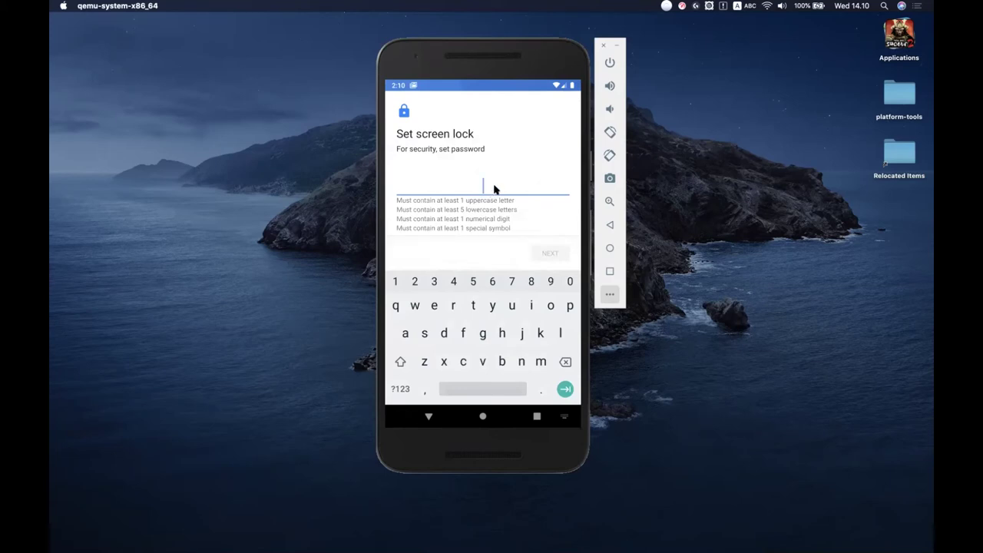
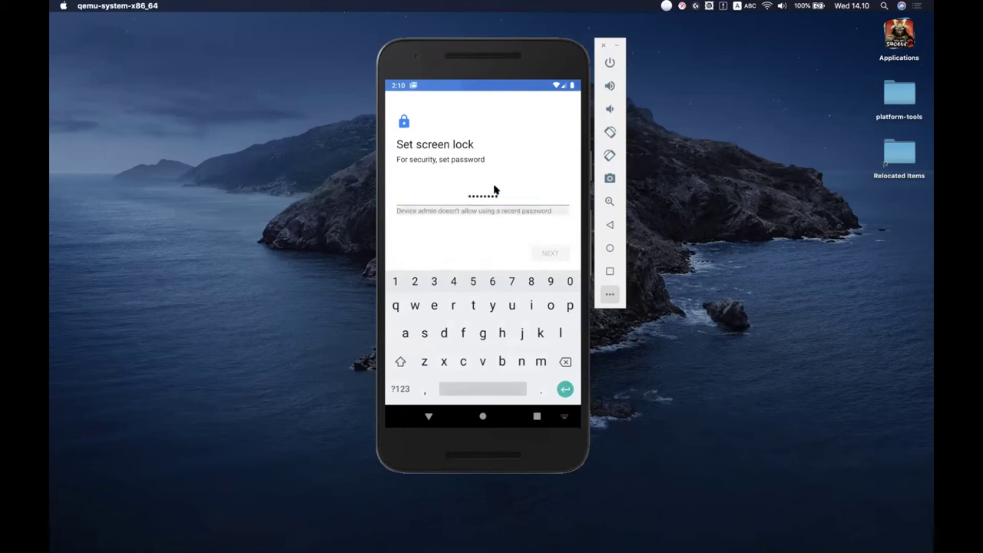
Step: Enter and confirm a compliant work password after two rejected attempts
click(519, 198)
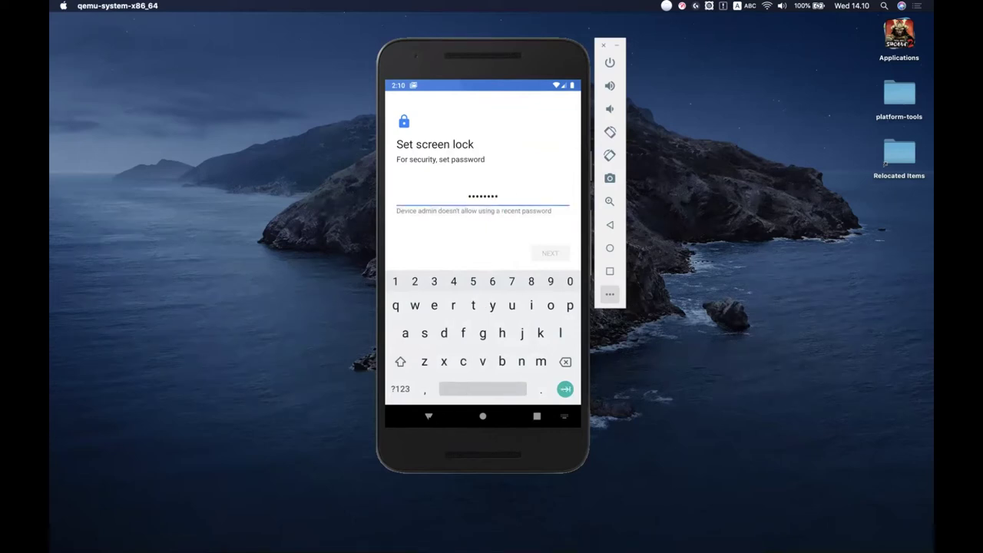
key(BackSpace)
key(BackSpace)
key(BackSpace)
key(BackSpace)
key(BackSpace)
key(BackSpace)
key(BackSpace)
key(BackSpace)
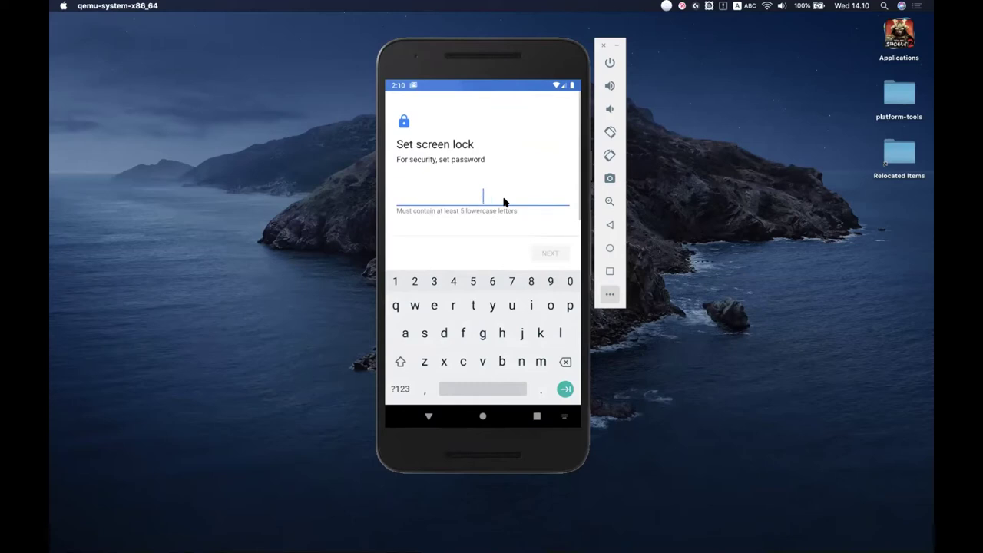
text(Password)
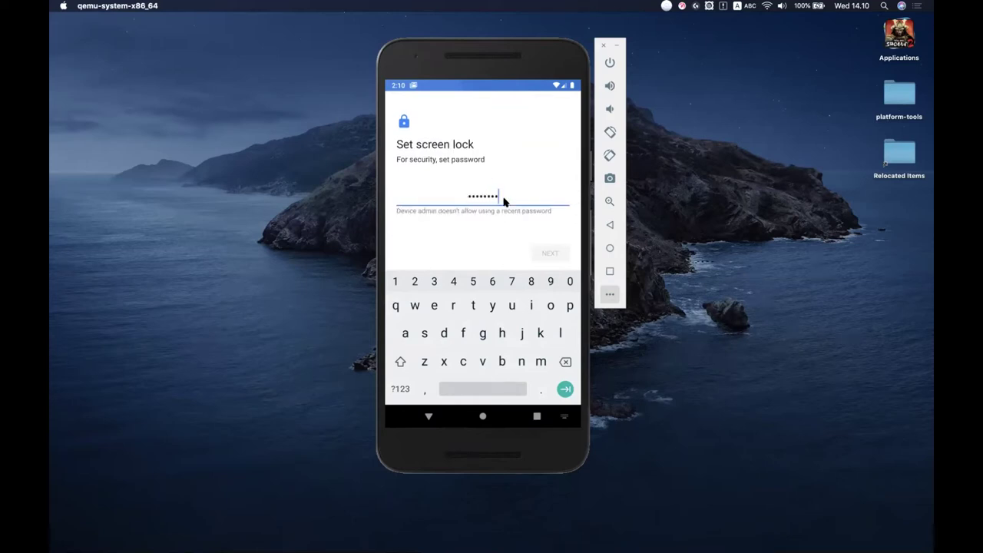
key(BackSpace)
key(BackSpace)
key(BackSpace)
key(BackSpace)
key(BackSpace)
key(BackSpace)
key(BackSpace)
key(BackSpace)
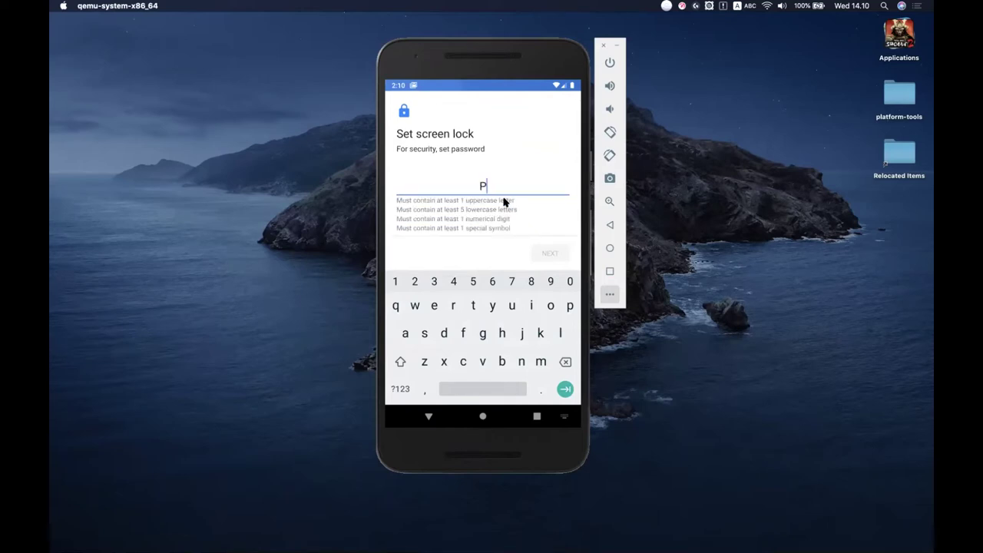
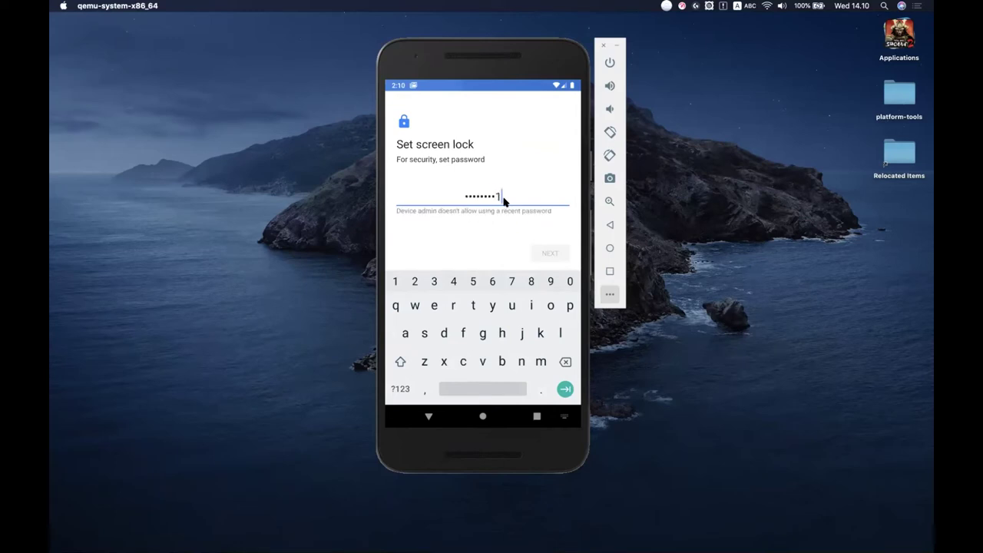
key(Return)
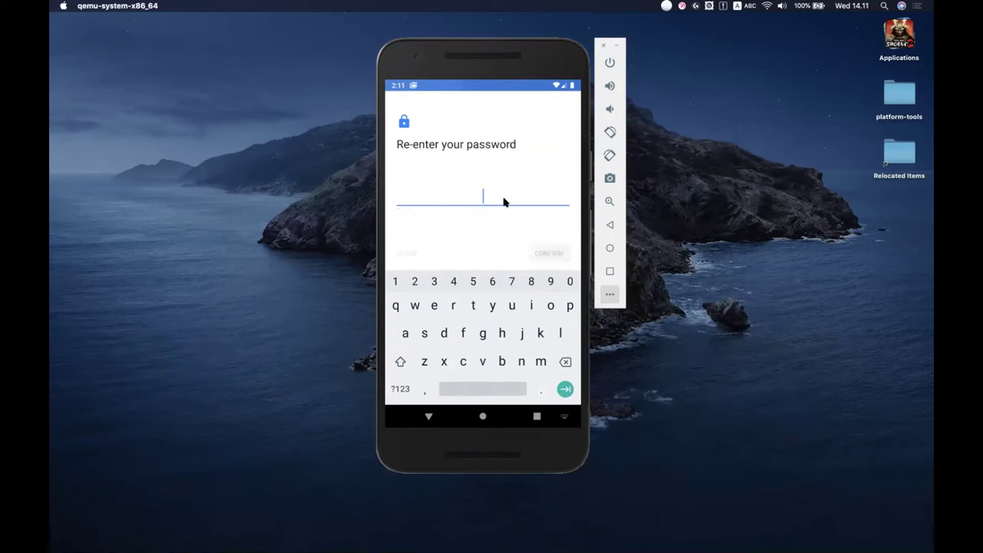
key(Return)
Step: Show all work notification content when locked, finish setup and return home
click(449, 198)
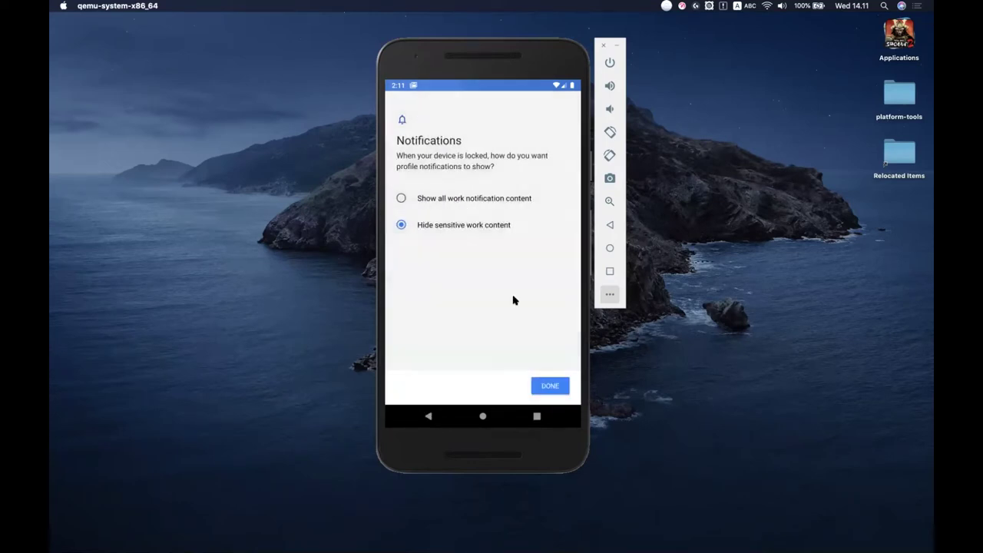
click(556, 386)
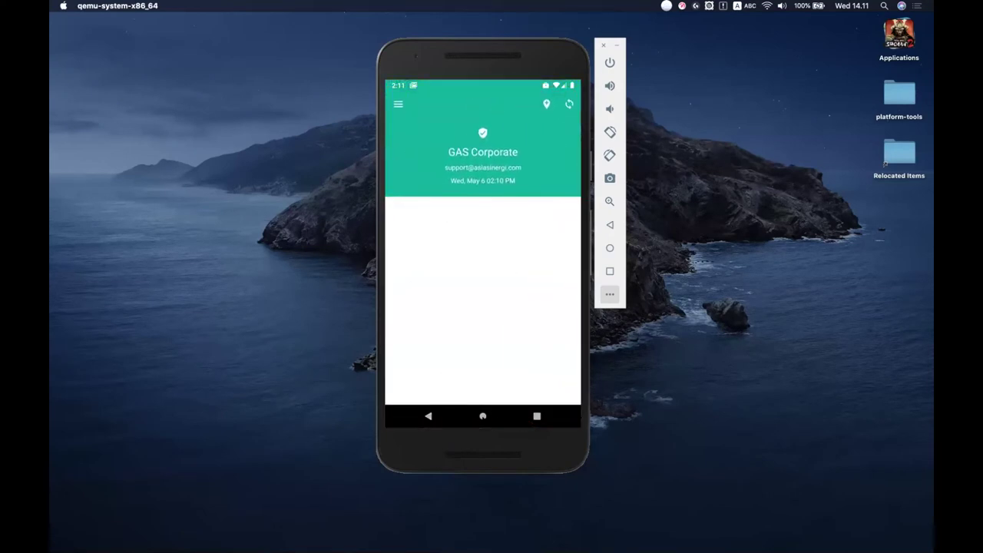
click(483, 417)
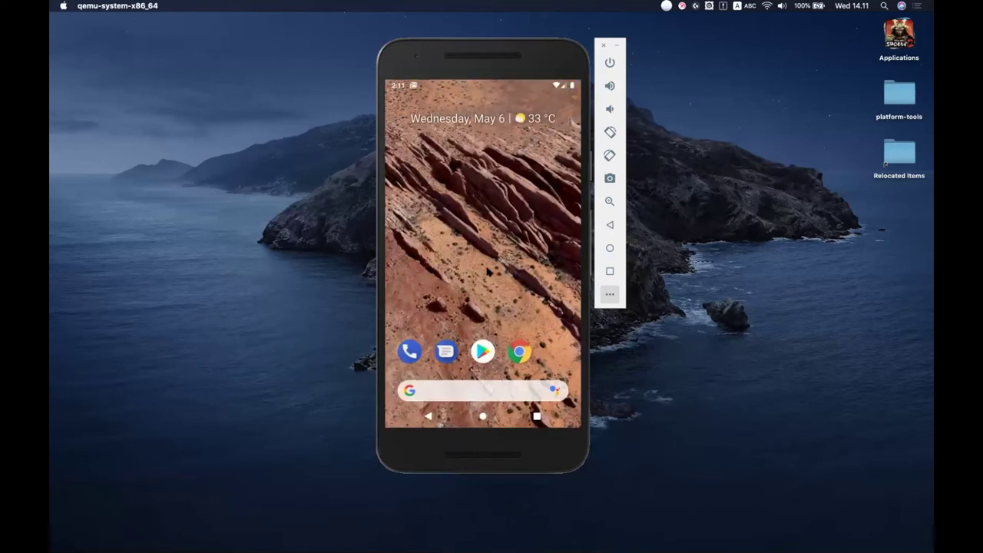
Step: Wake the emulated phone and open the work Hexnode app to its password prompt, then return to the browser
click(611, 64)
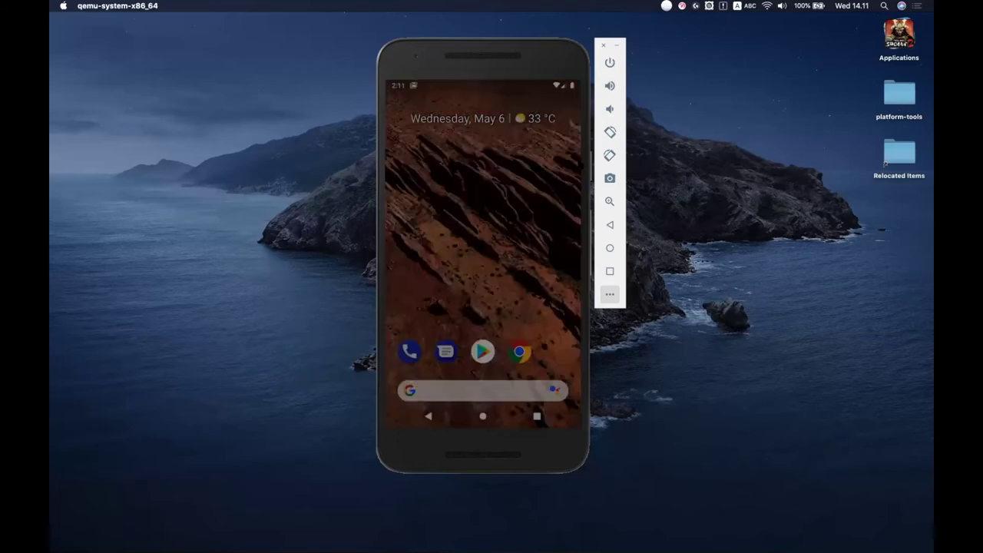
click(611, 64)
scroll(415, 401, down, 2)
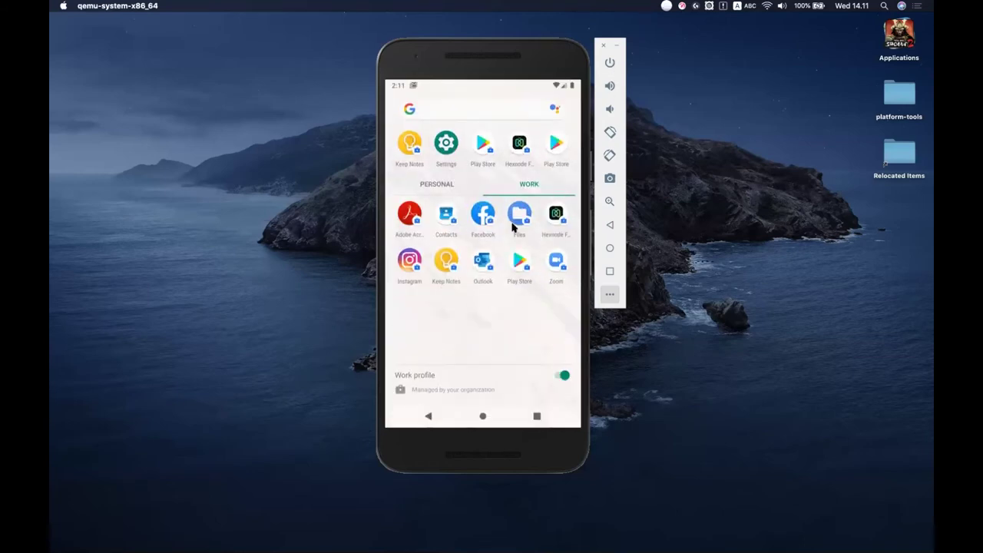
click(555, 216)
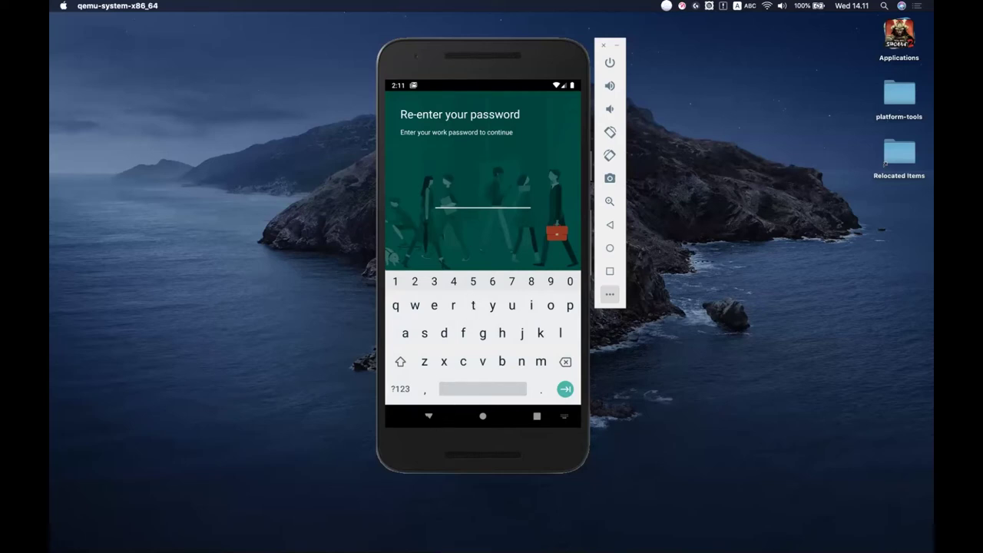
key(Escape)
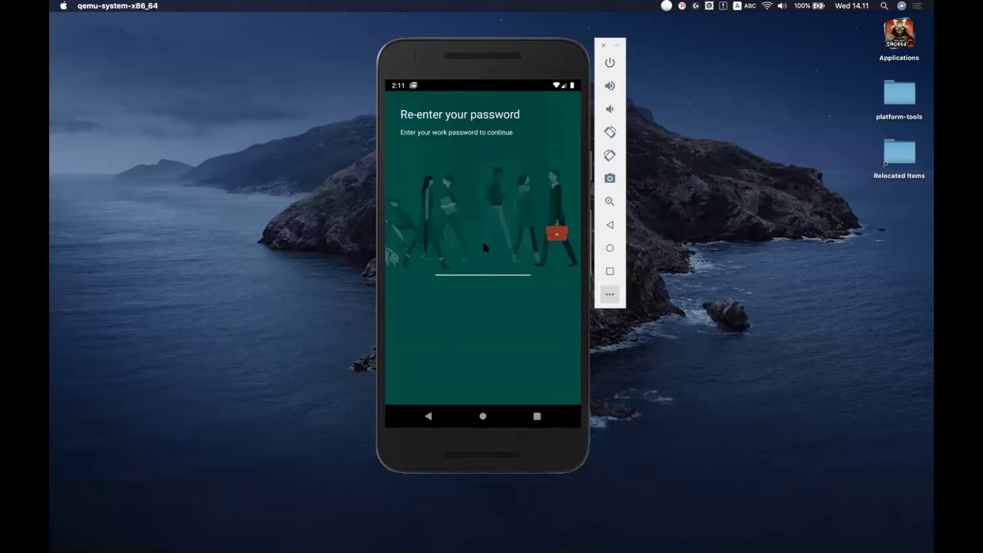
click(482, 415)
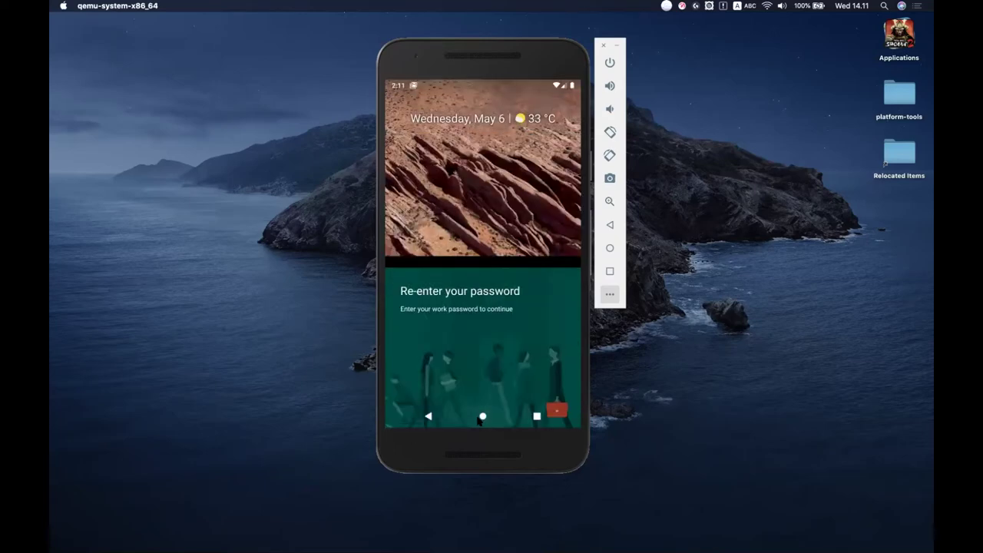
key(ctrl+Right)
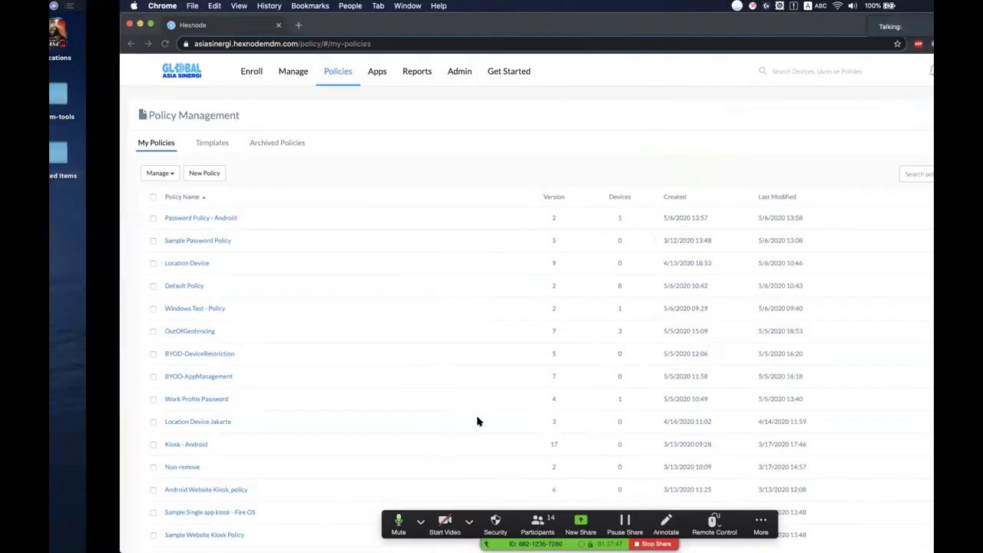
Step: Open the BYOD-AppManagement policy from My Policies in Edit Policy
key(ctrl+Right)
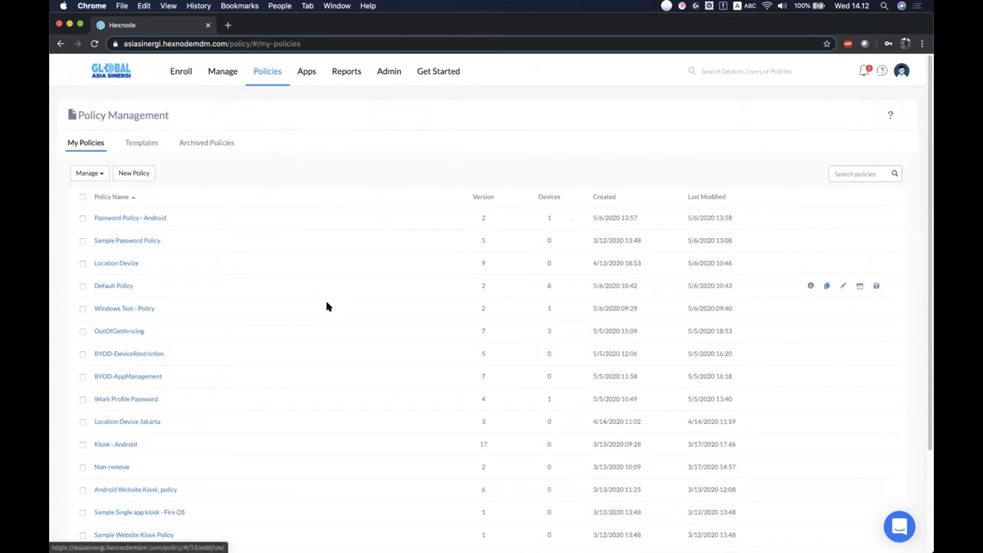
click(143, 377)
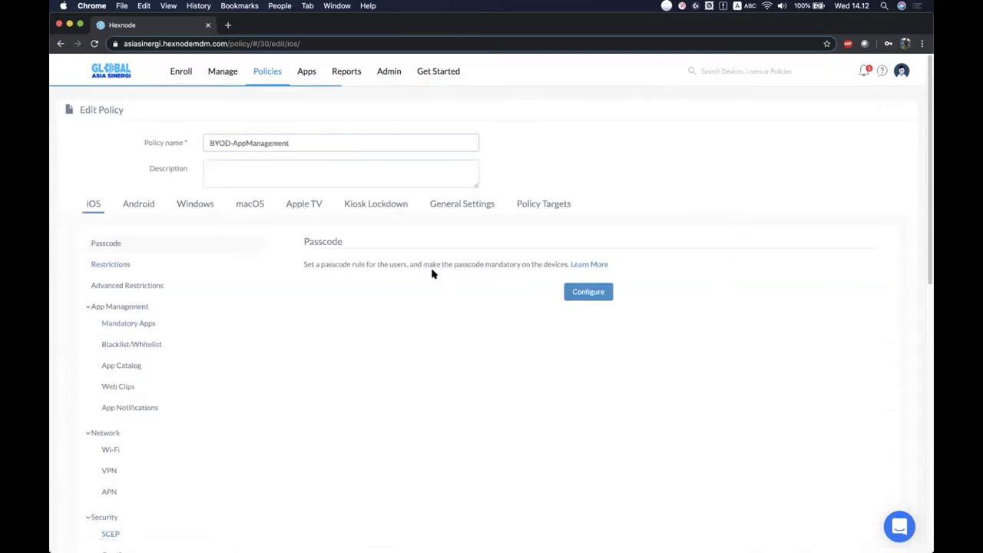
Step: Show the Android App Management > Mandatory Apps list containing Zoom and Adobe Acrobat Reader
click(140, 203)
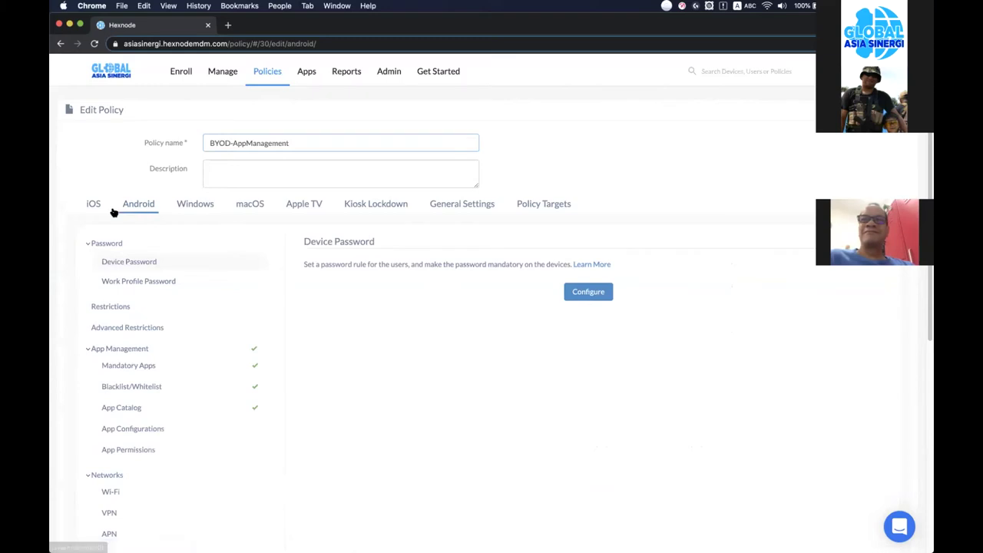
scroll(160, 266, down, 3)
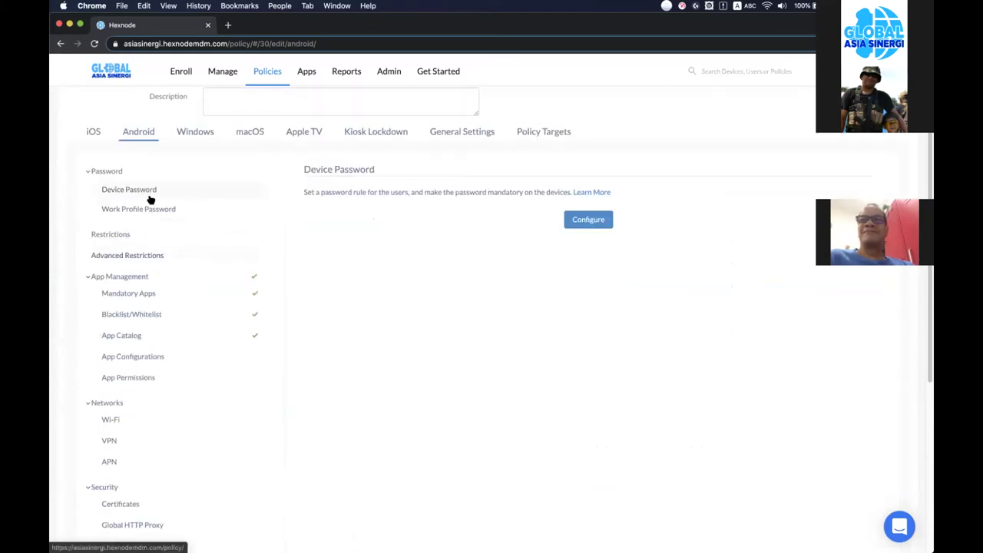
click(136, 277)
click(138, 277)
click(145, 294)
scroll(142, 295, down, 1)
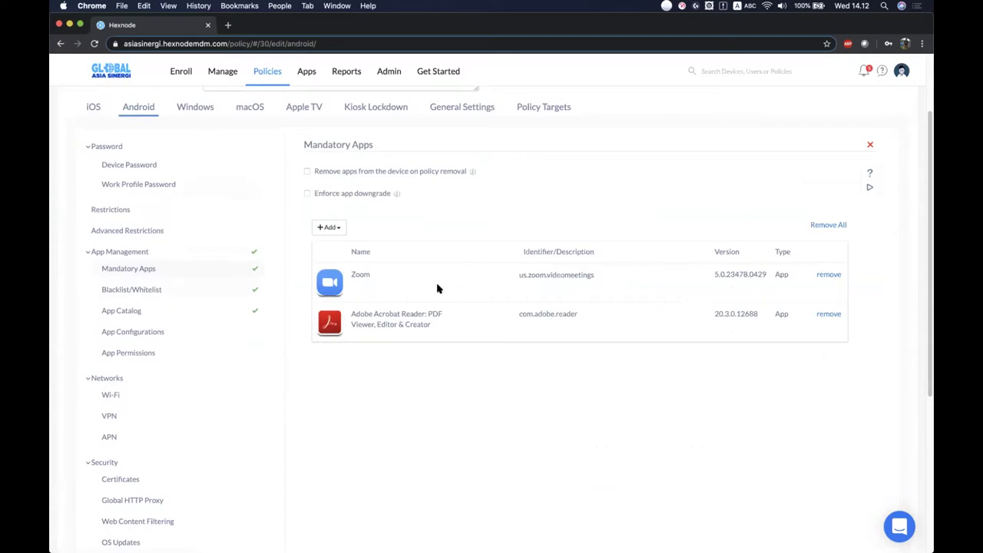
Step: Search the public store for 'wh' and add WhatsApp Messenger as a mandatory app
click(325, 227)
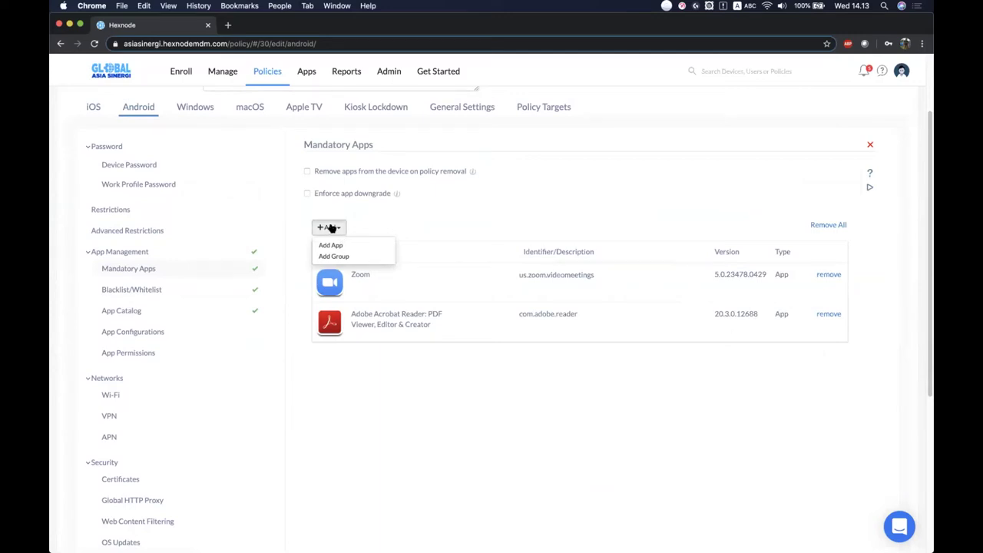
click(356, 246)
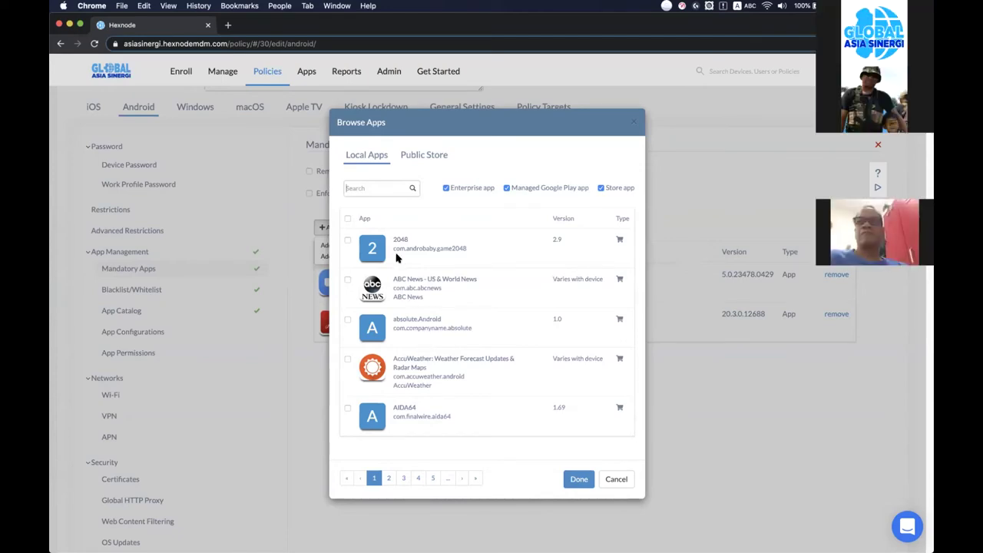
click(422, 155)
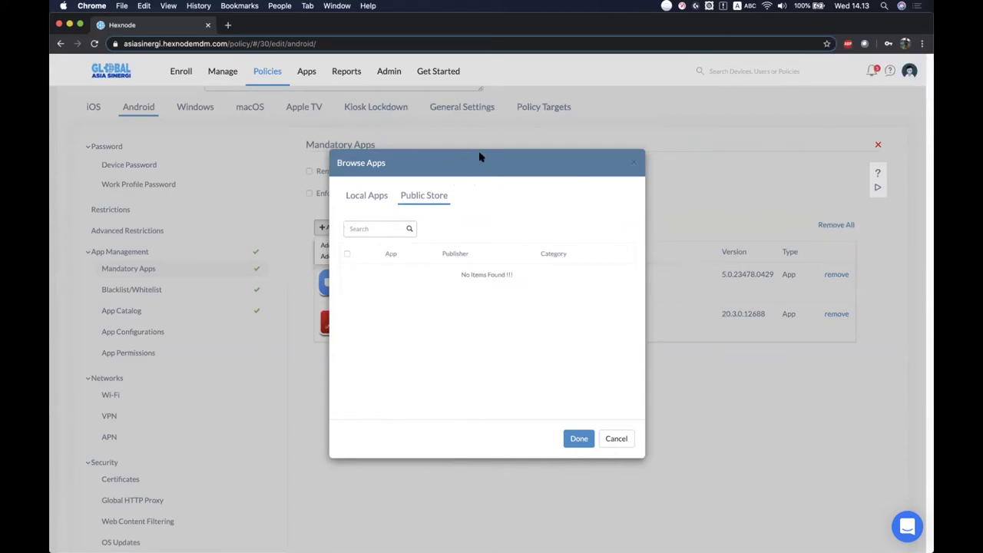
click(380, 228)
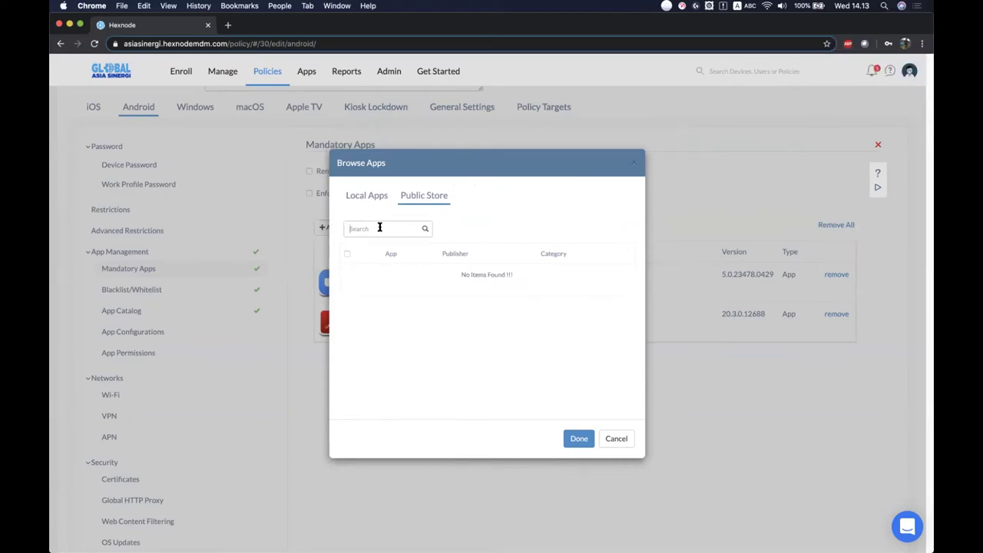
text(what)
click(426, 226)
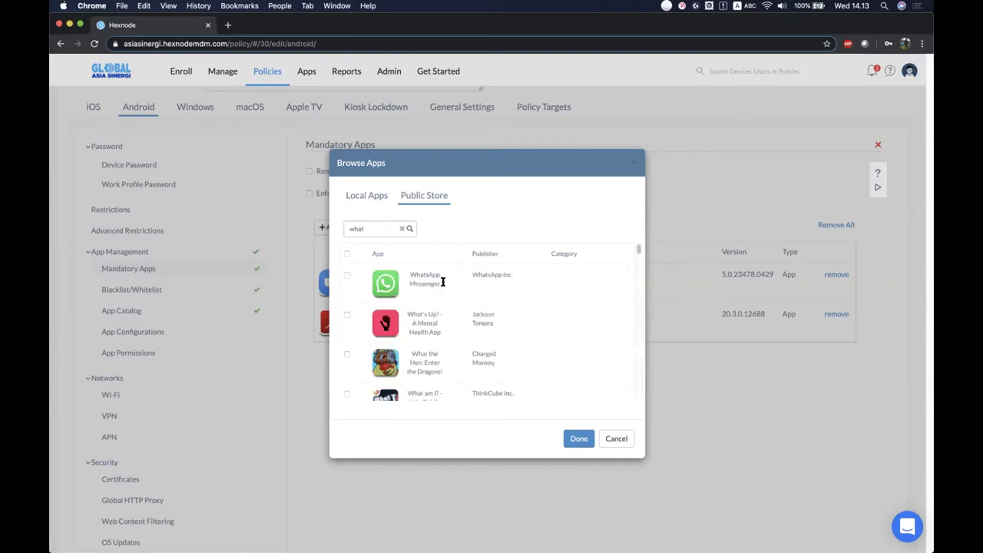
click(347, 277)
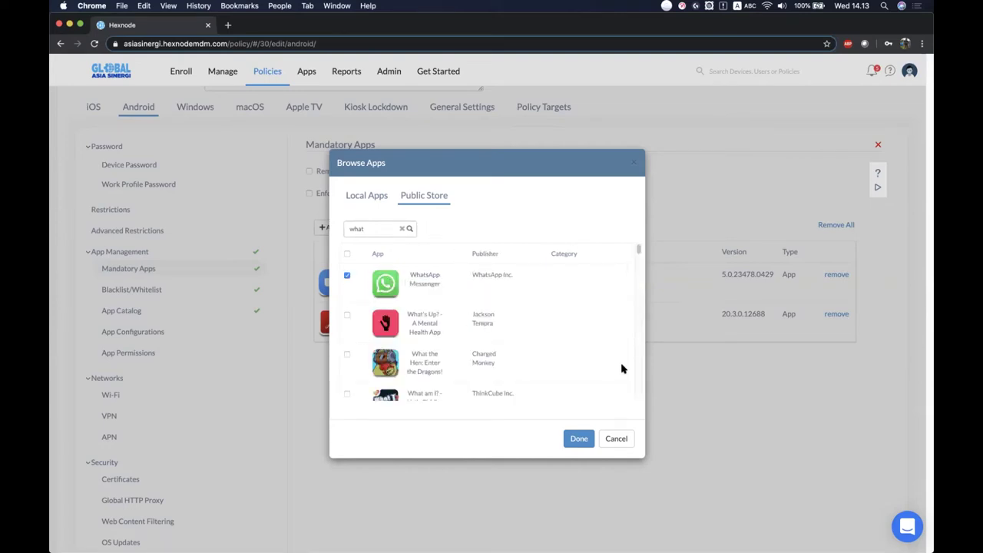
click(578, 439)
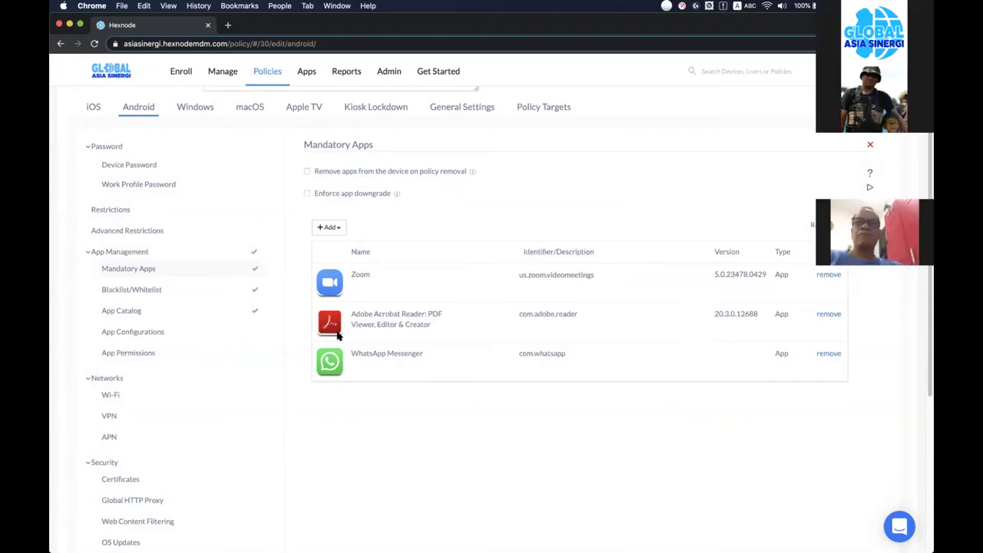
Step: Remove the Social blacklist group and Enterprise Starter catalog, dropping both configurations
click(177, 293)
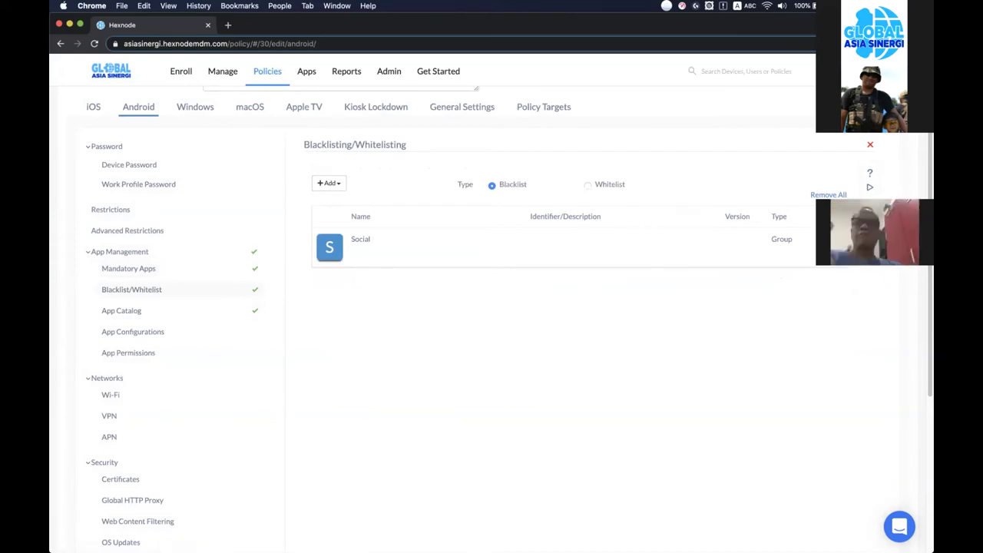
click(875, 240)
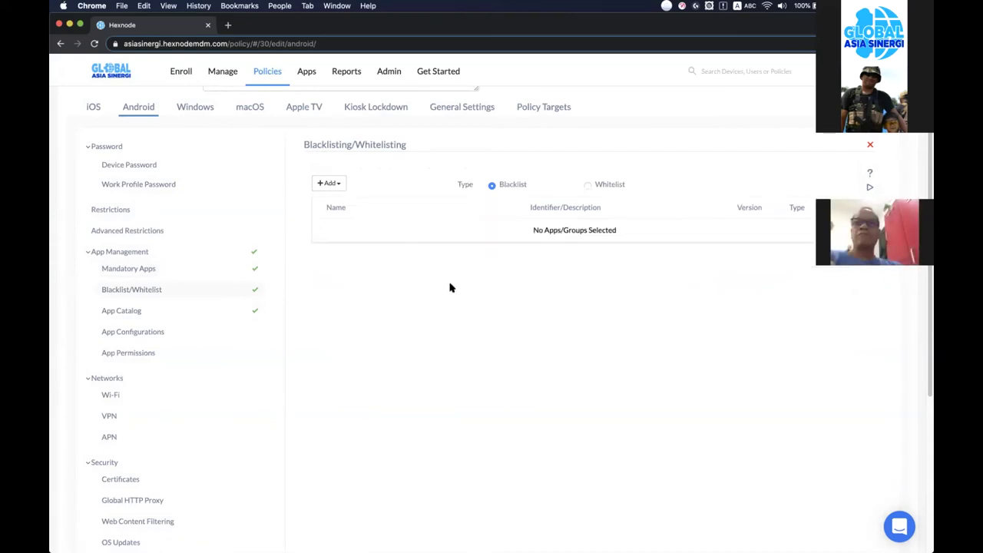
click(184, 310)
click(814, 229)
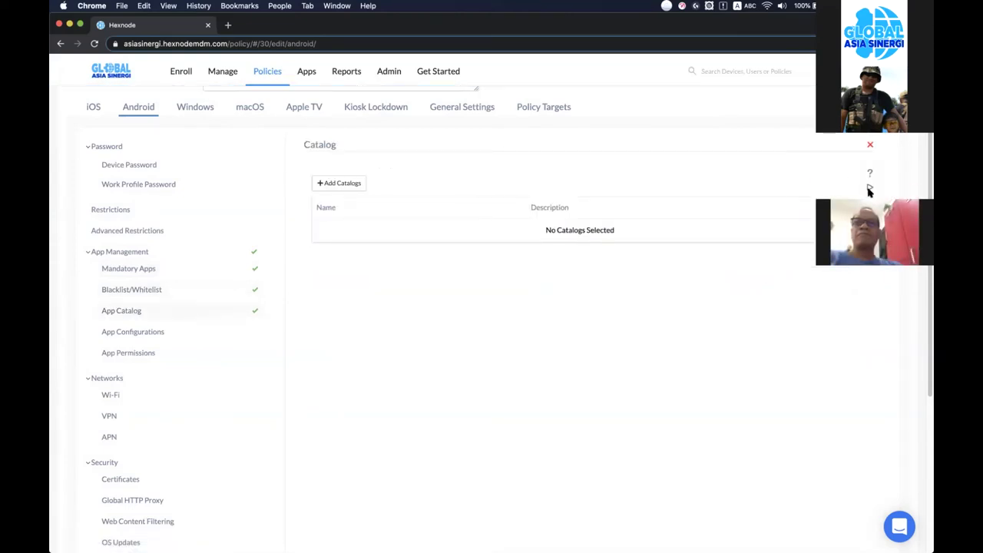
click(870, 144)
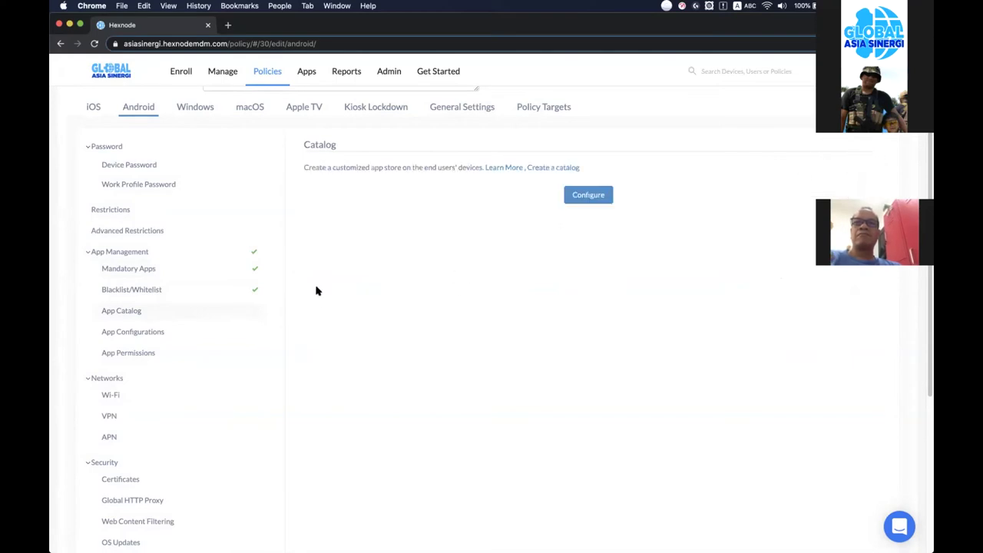
click(870, 146)
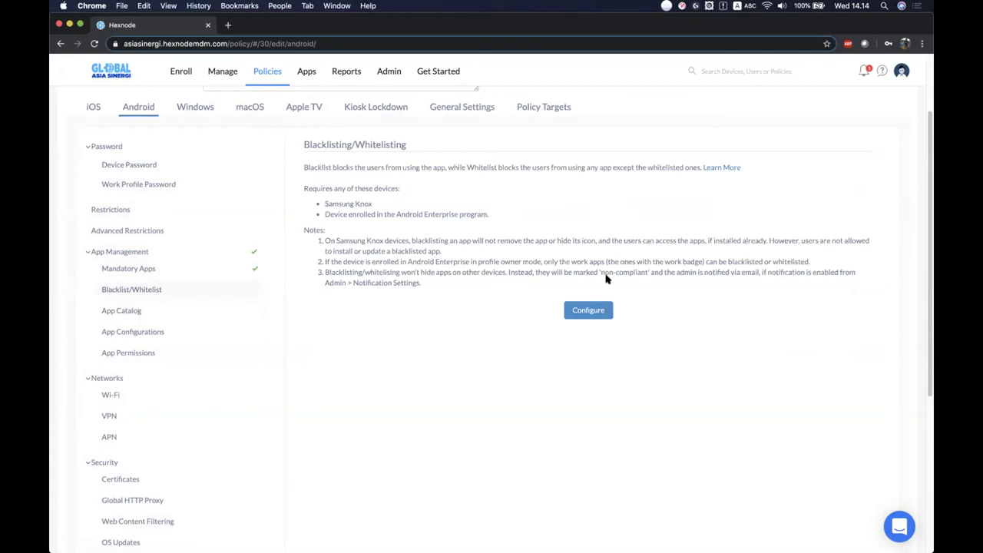
Step: Save the policy changes and show its Policy Targets page
click(160, 271)
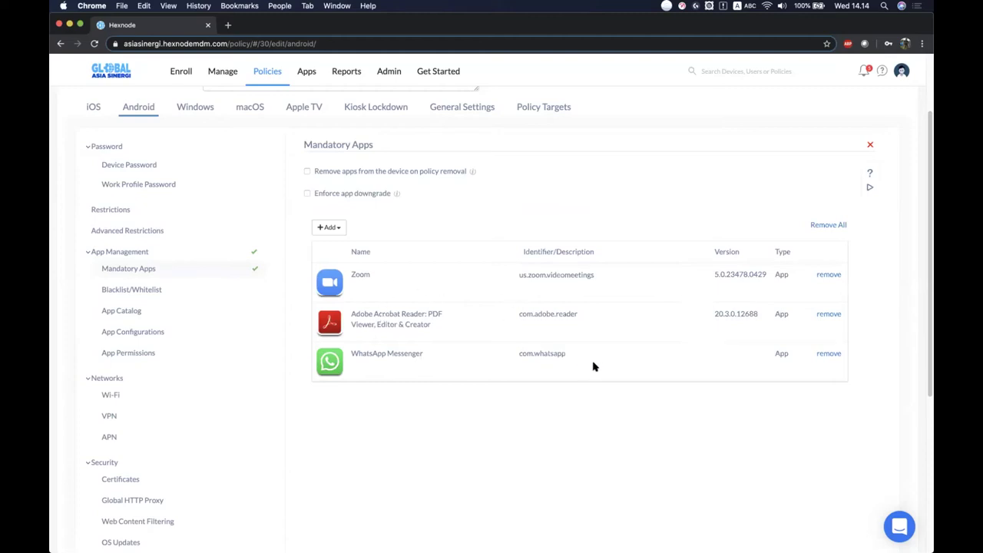
scroll(522, 407, down, 5)
click(363, 500)
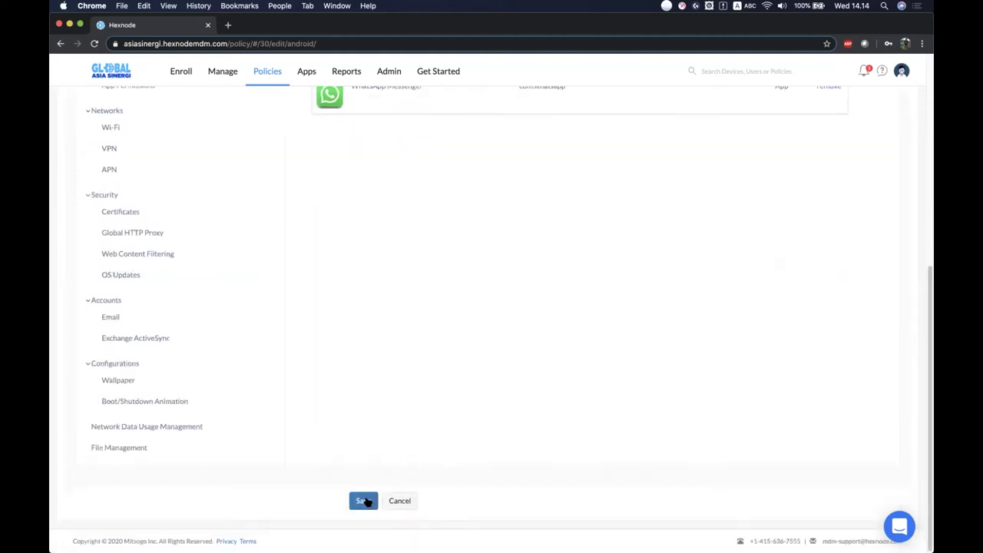
click(545, 204)
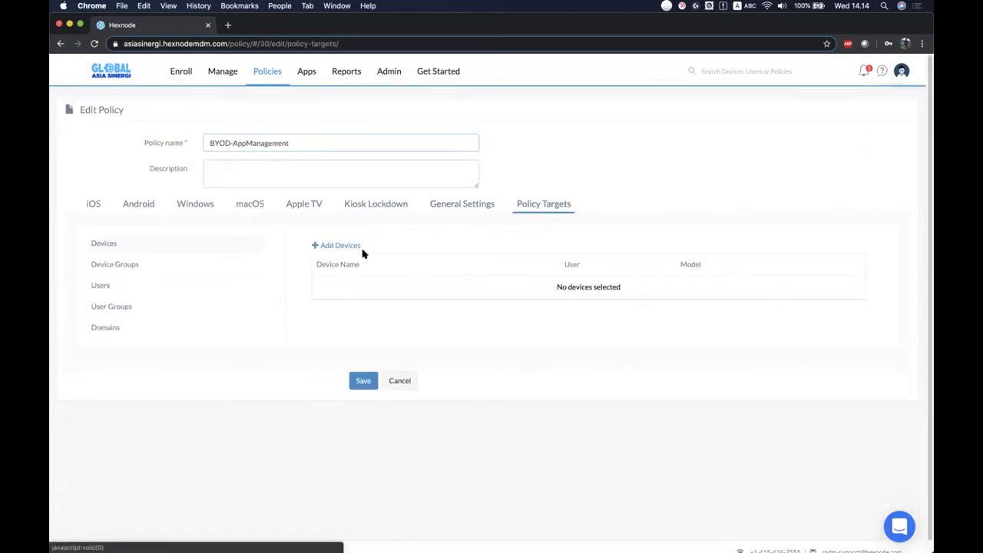
Step: Add the GoogleAndroid SDK emulator devices as targets, save, and confirm association with 3 devices
click(343, 247)
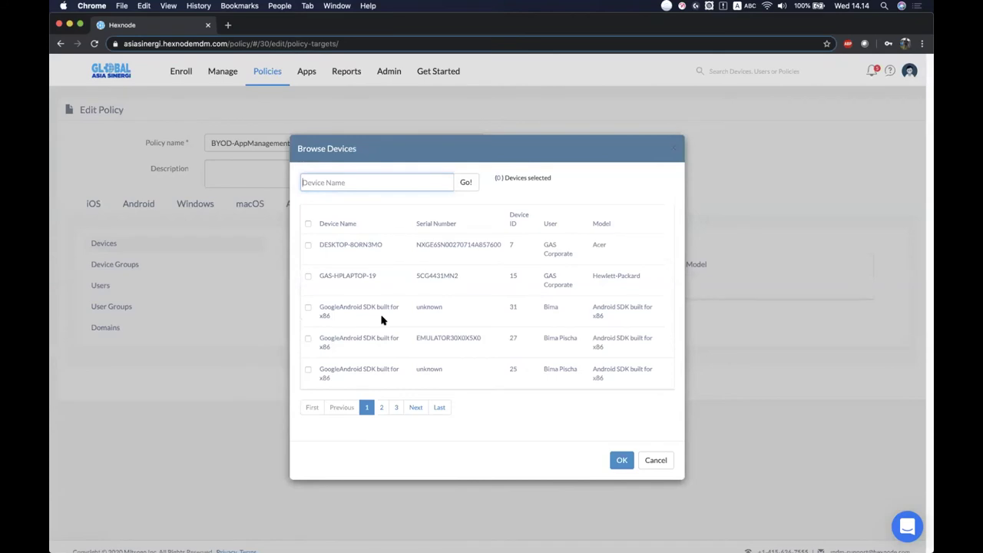
click(308, 308)
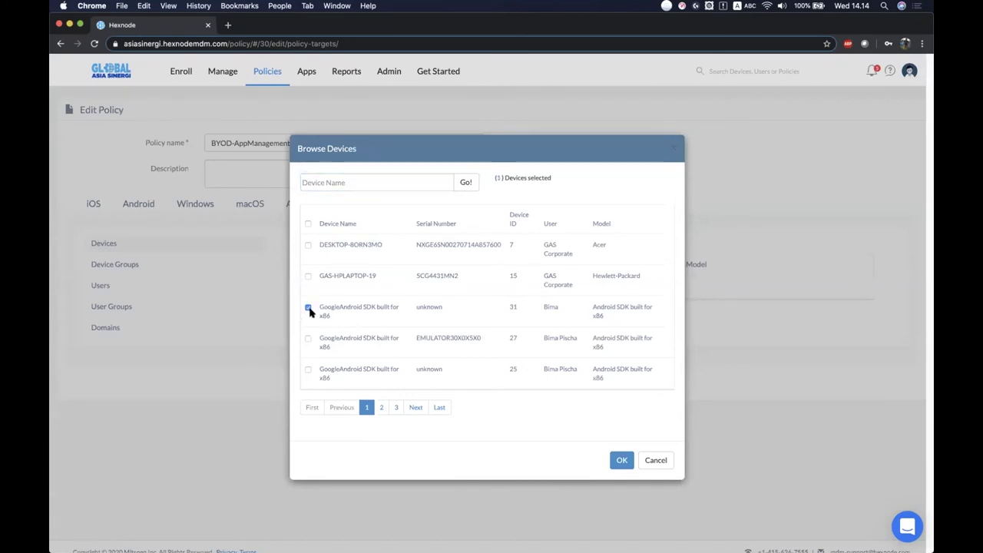
click(310, 338)
click(308, 370)
click(381, 406)
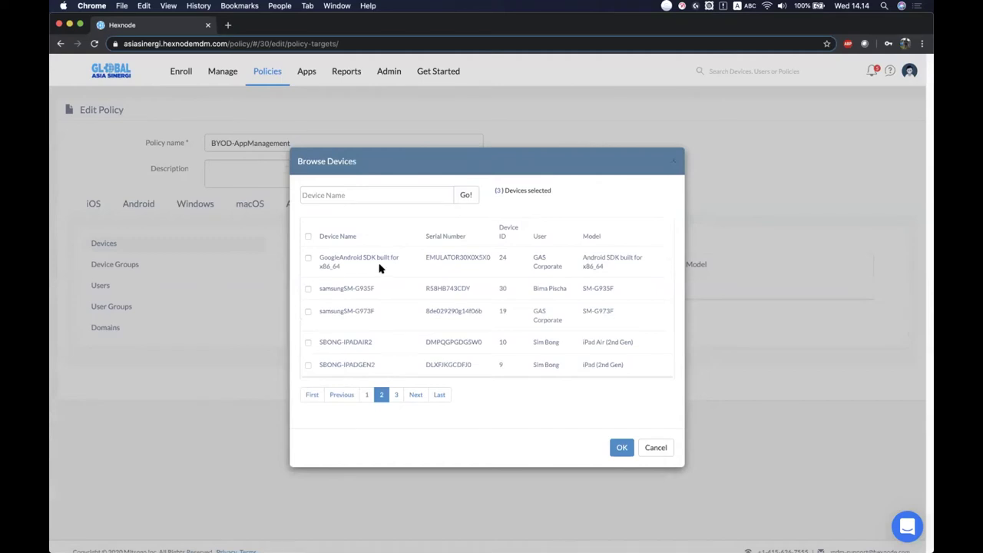
click(308, 258)
click(366, 394)
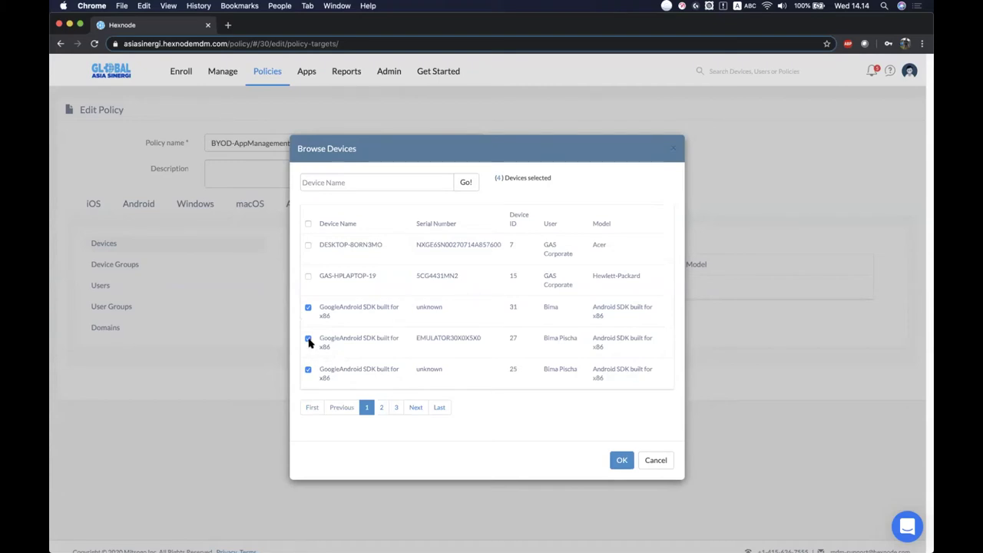
click(622, 459)
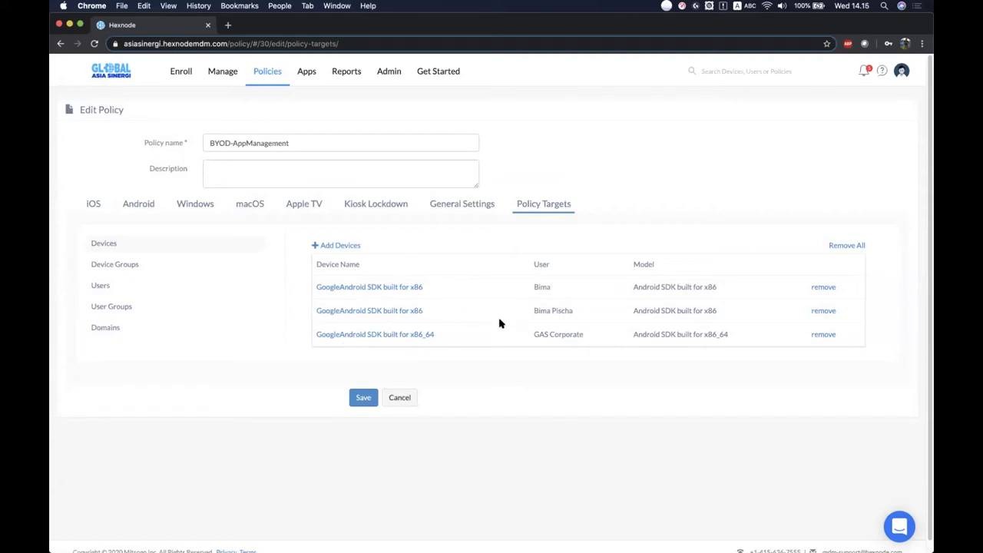
click(364, 398)
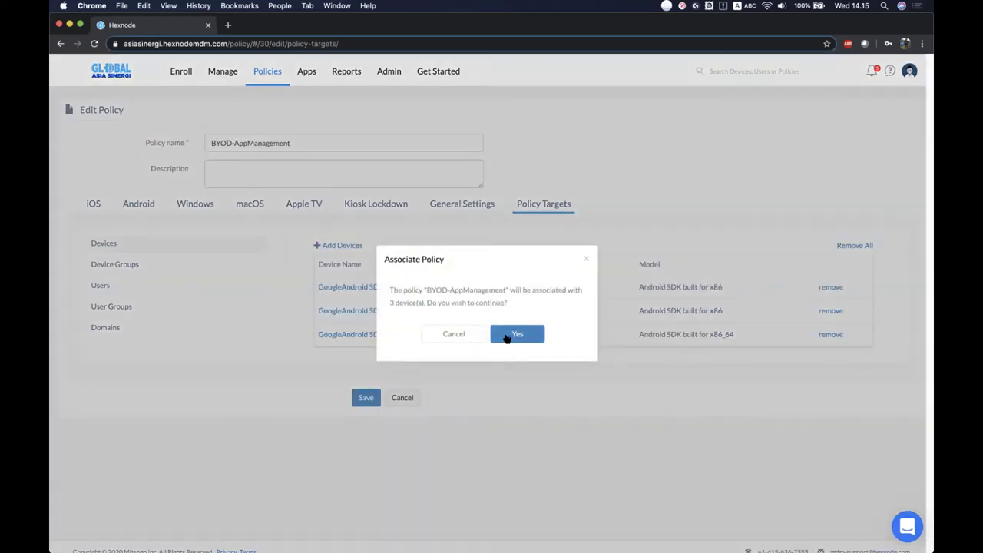
click(520, 335)
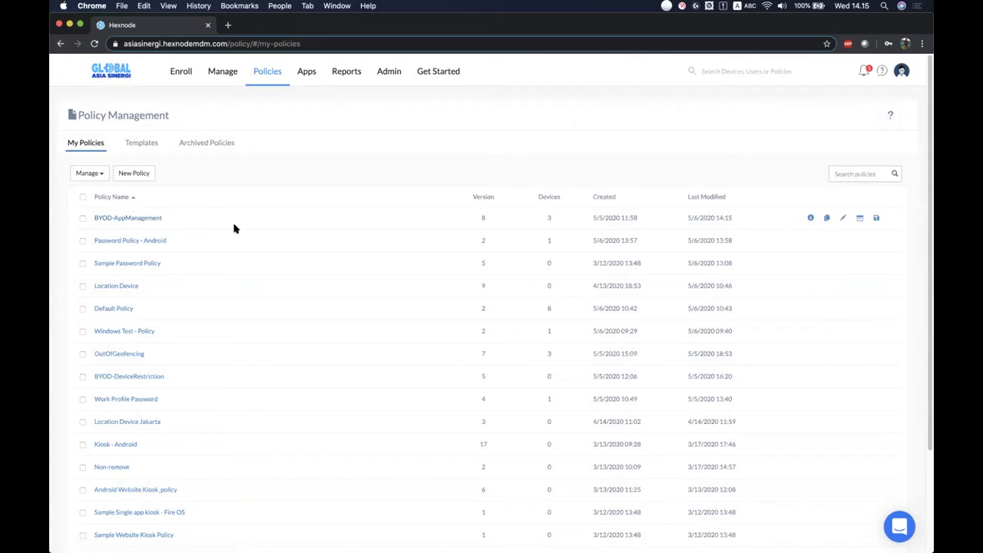
Step: Switch from Hexnode MDM over to the Android emulator's home screen
key(ctrl+Left)
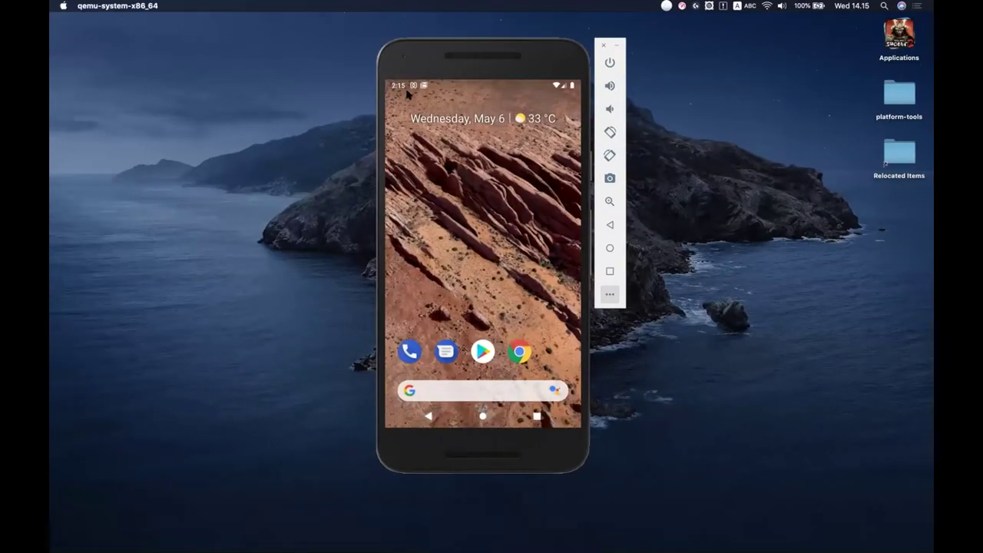
Step: From Hexnode's notification, open the WhatsApp install prompt, enter the work password, then go home
drag(407, 93, 470, 305)
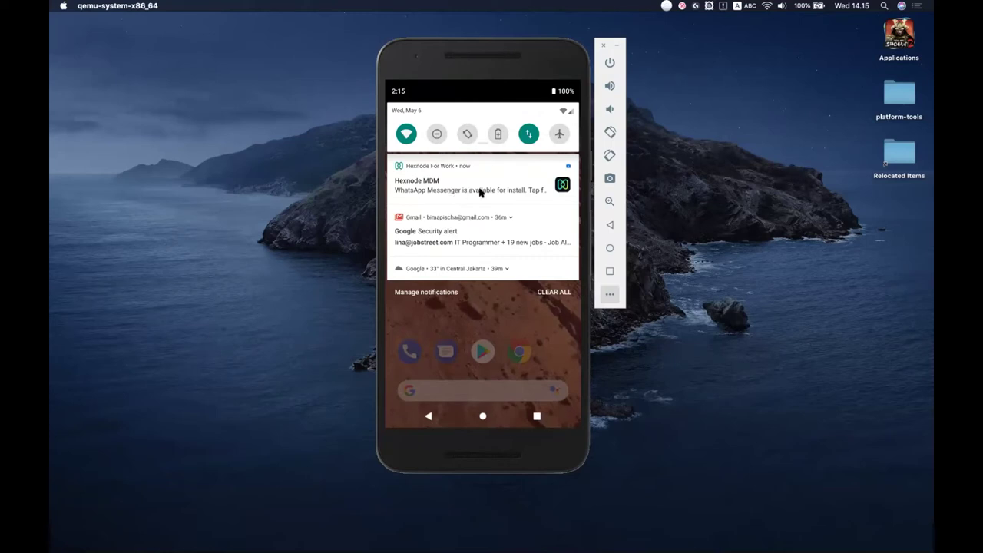
click(479, 190)
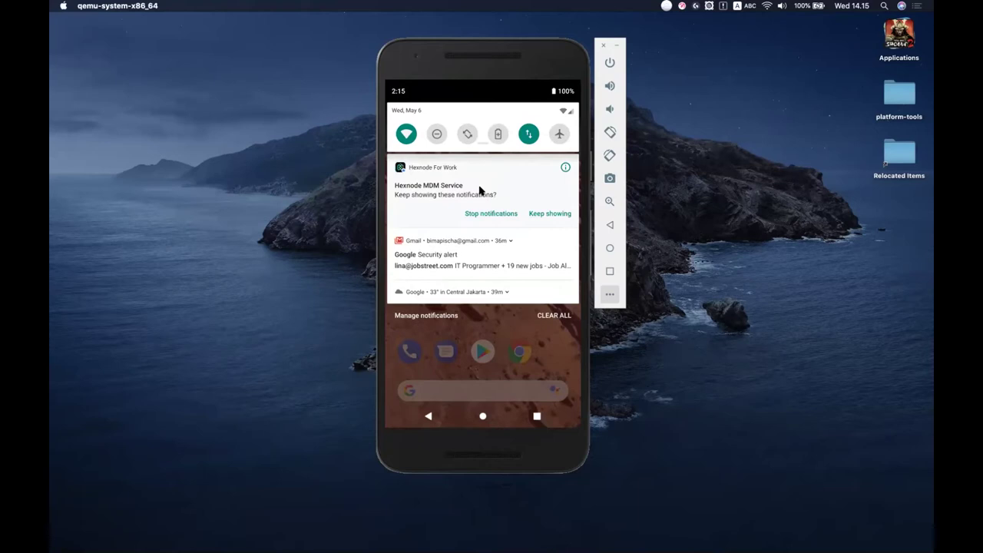
click(505, 310)
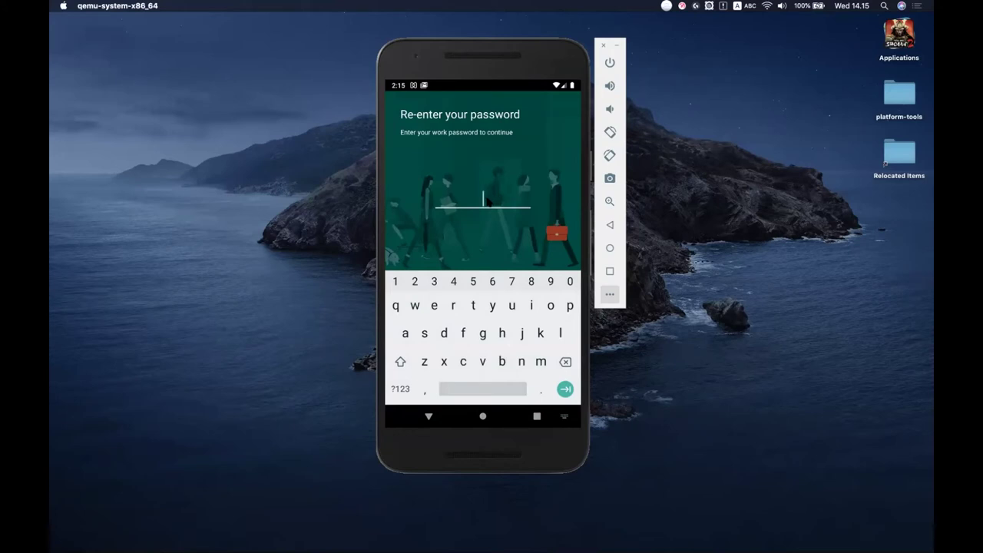
key(Return)
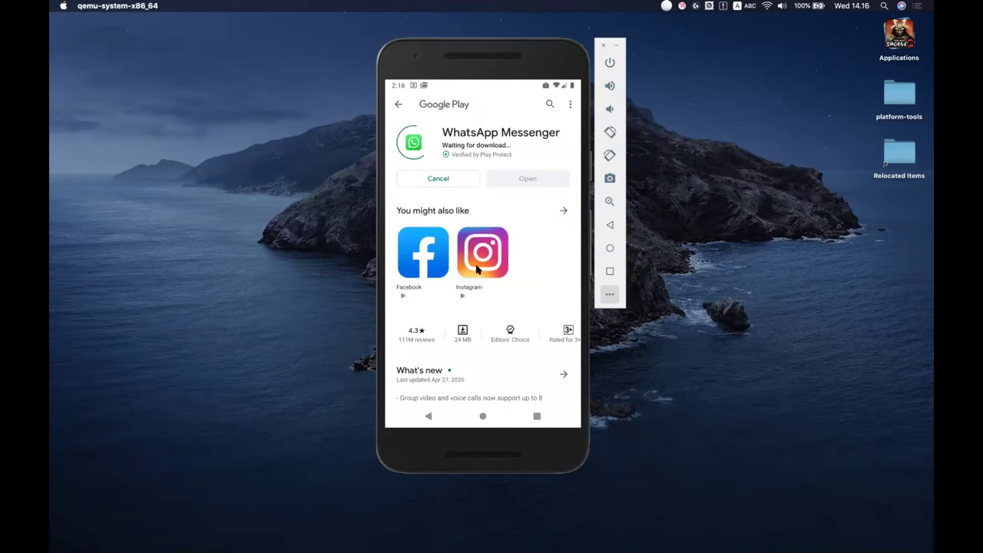
click(429, 417)
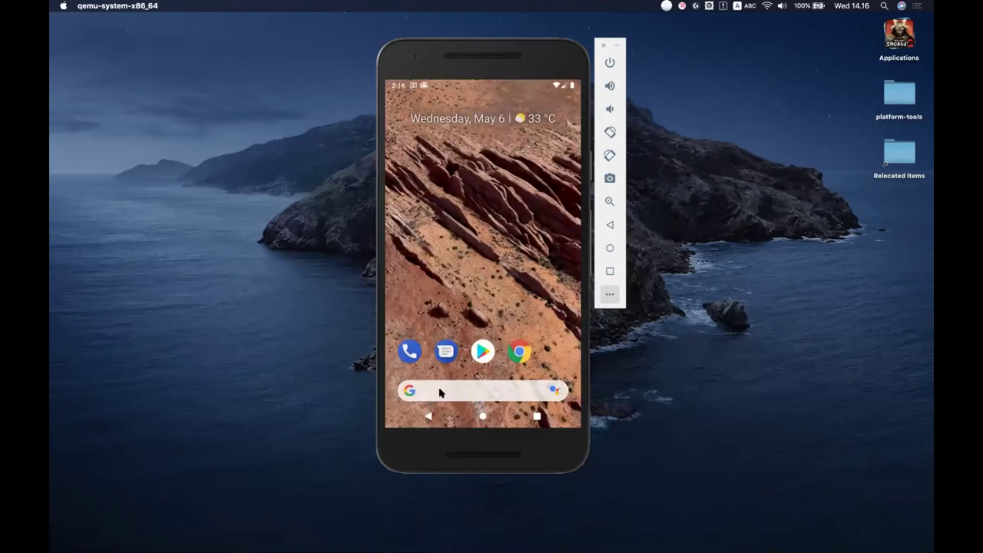
Step: Confirm WhatsApp appears in the Work apps list, then launch a second emulator from the Dock
drag(482, 331, 488, 150)
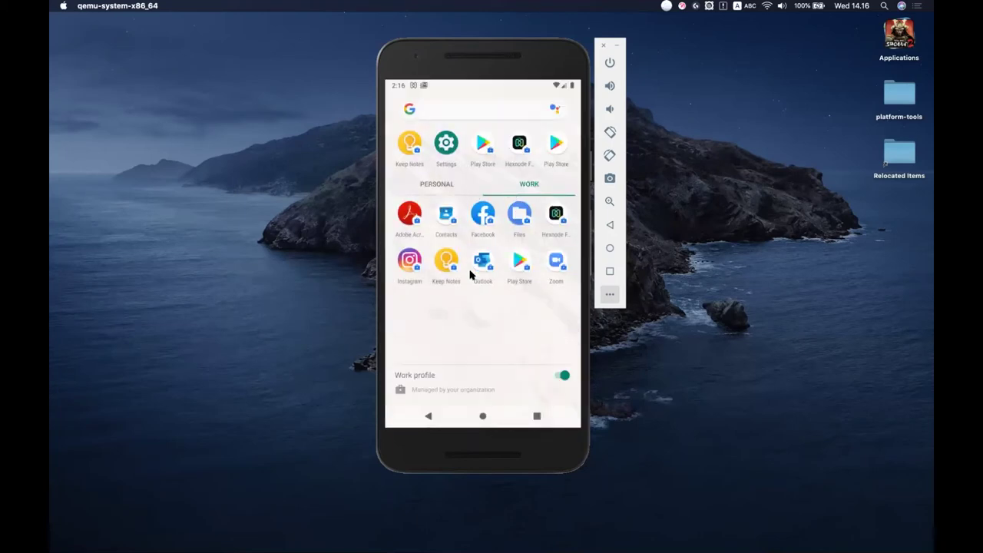
drag(427, 95, 445, 318)
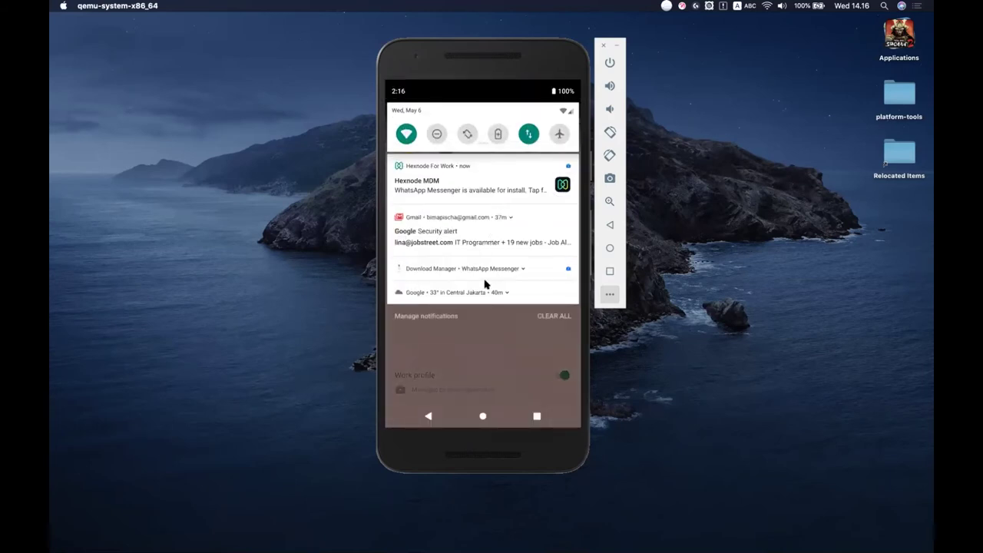
click(483, 326)
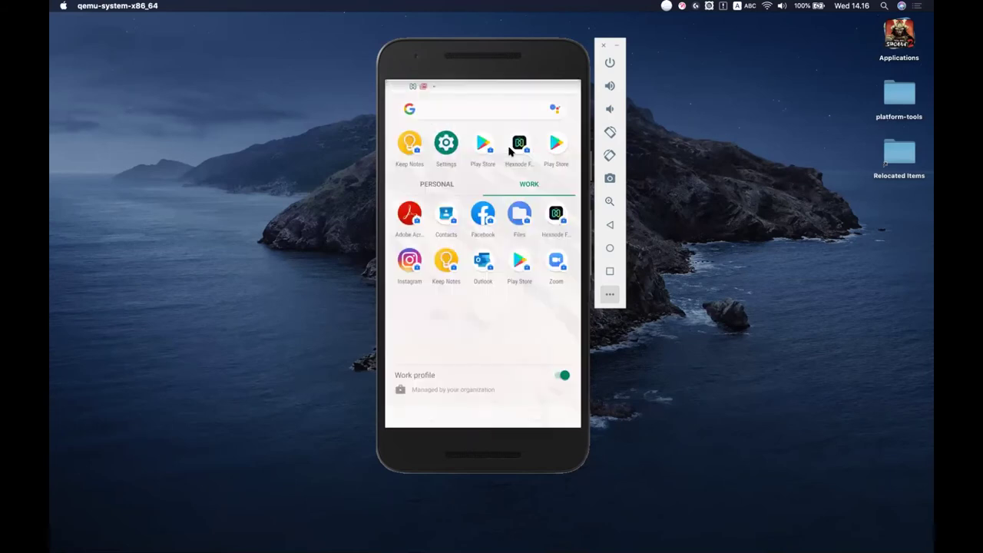
click(438, 185)
scroll(482, 281, down, 2)
scroll(485, 283, up, 1)
scroll(513, 314, down, 1)
click(526, 160)
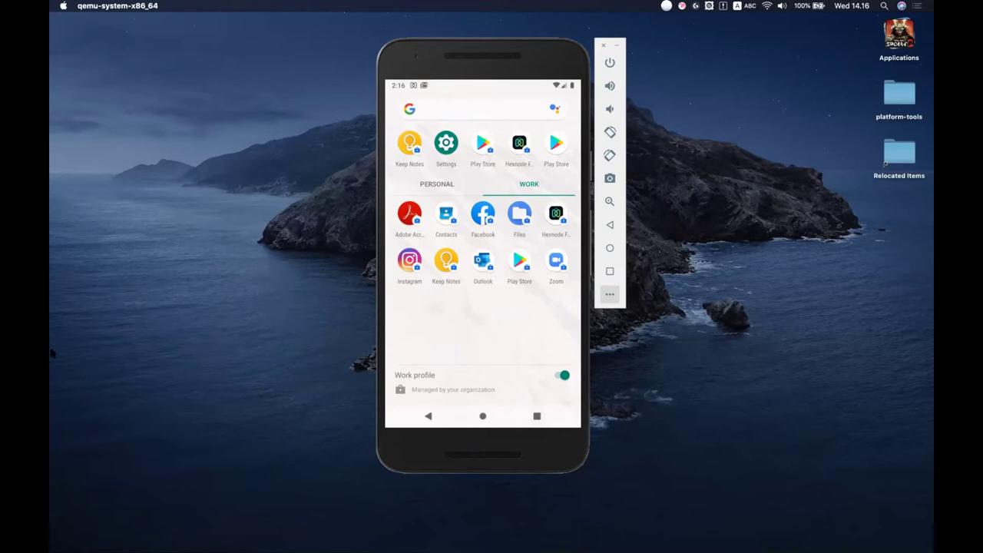
mouse_move(53, 354)
click(58, 435)
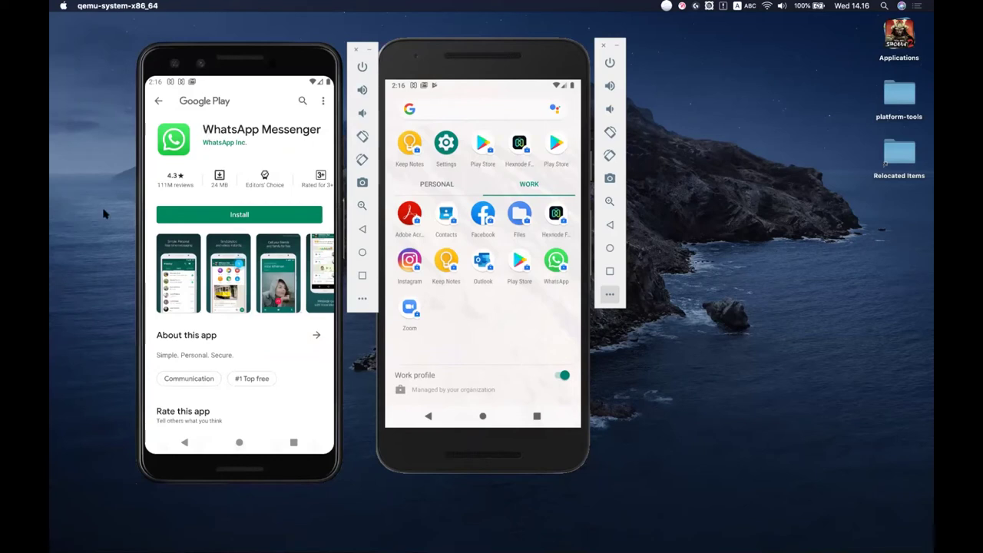
Step: Open a third emulator and unlock its phone with the PIN after one rejected attempt
mouse_move(51, 434)
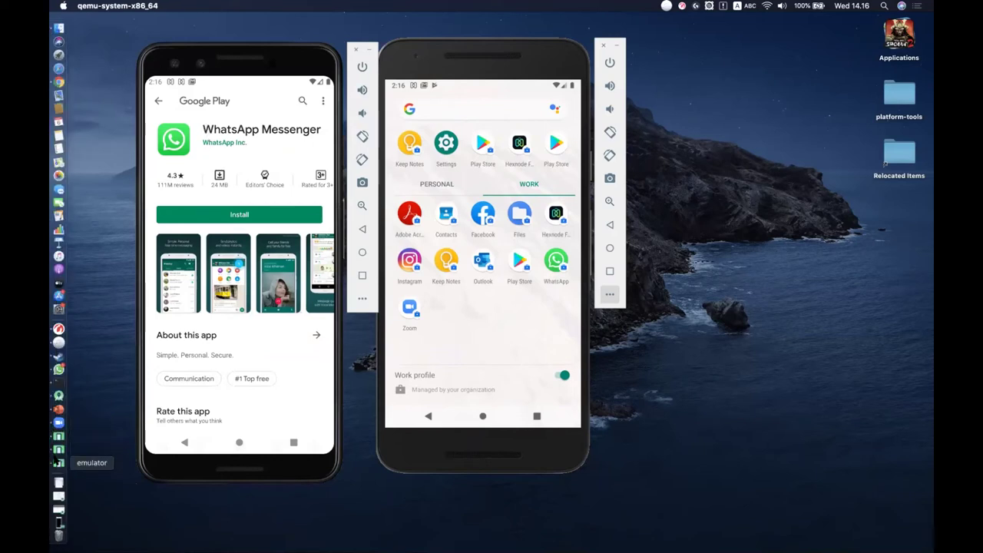
click(58, 462)
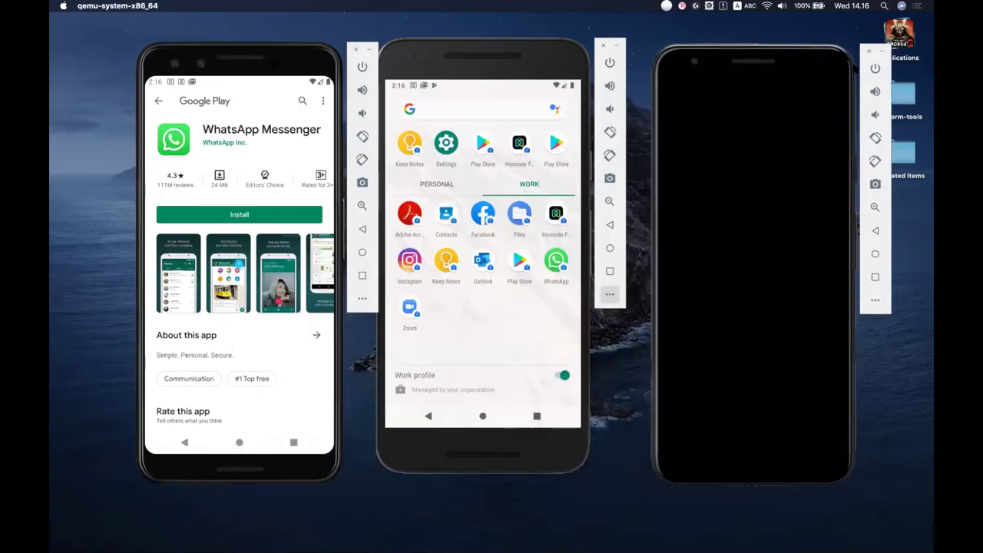
click(874, 69)
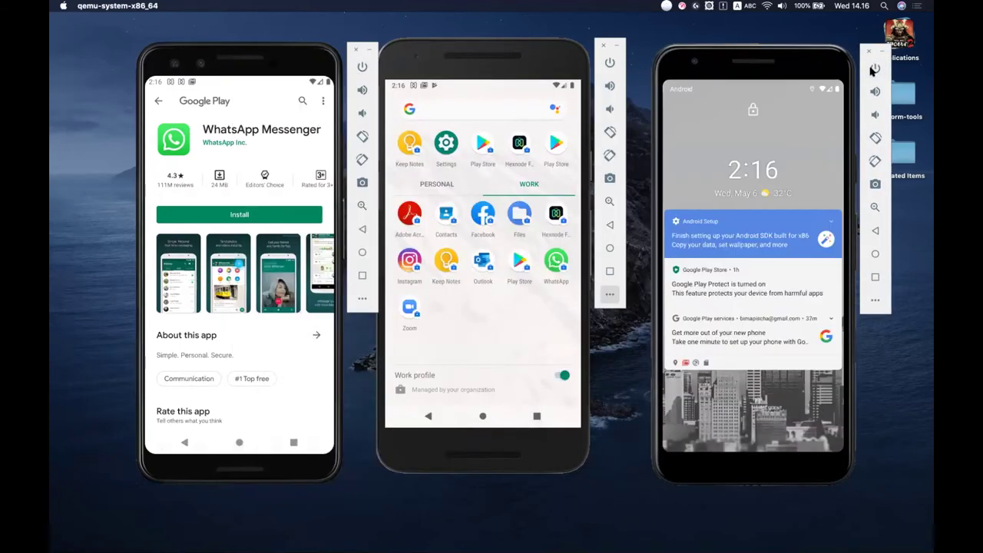
drag(751, 383, 750, 176)
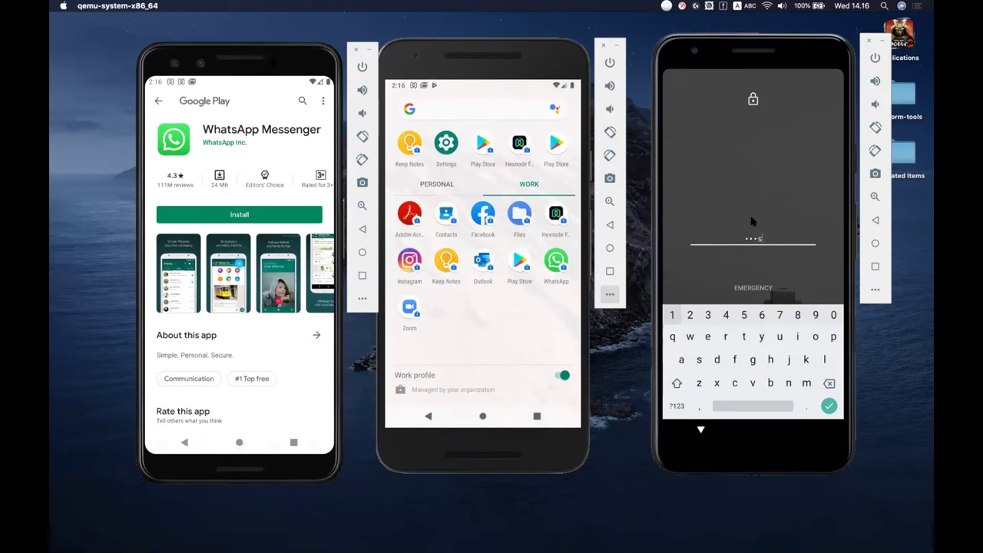
key(Return)
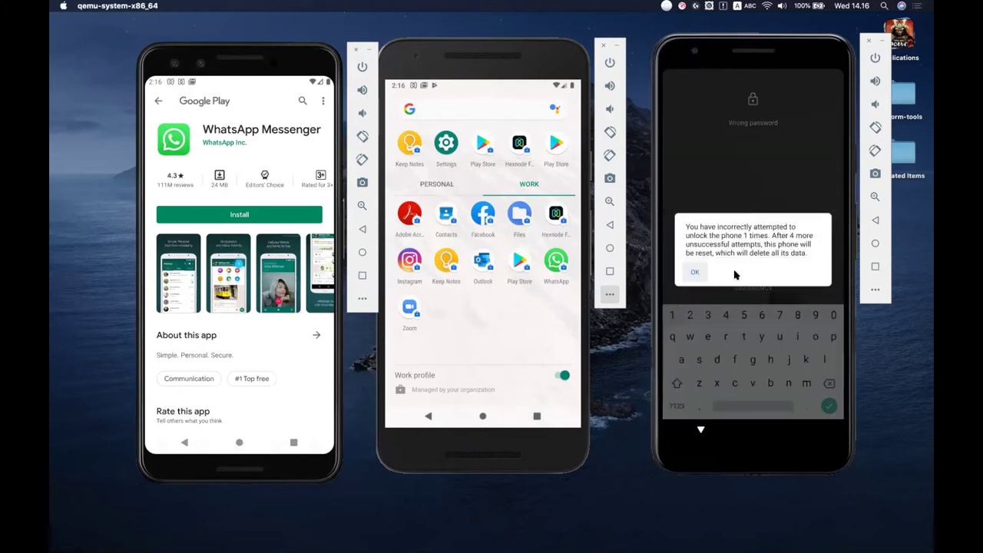
click(694, 273)
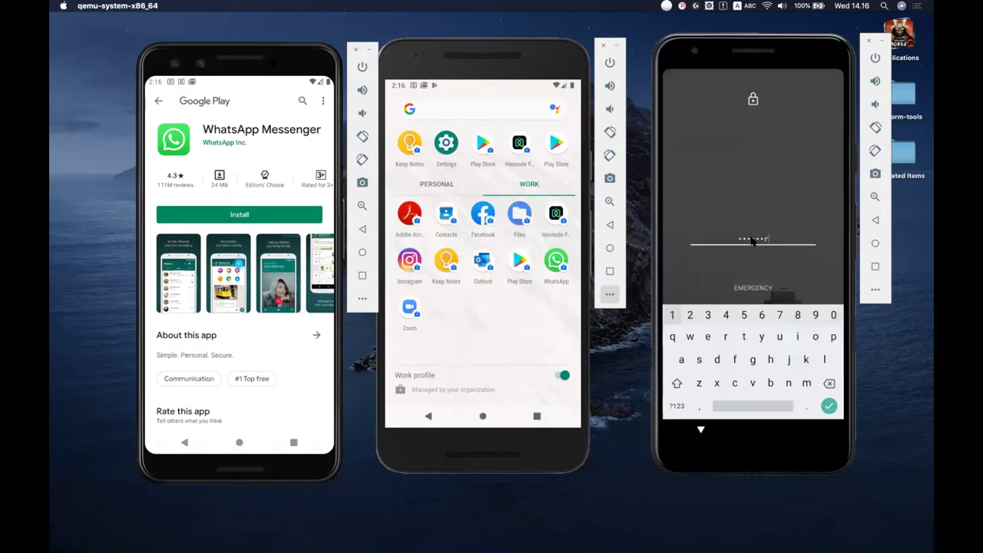
key(Return)
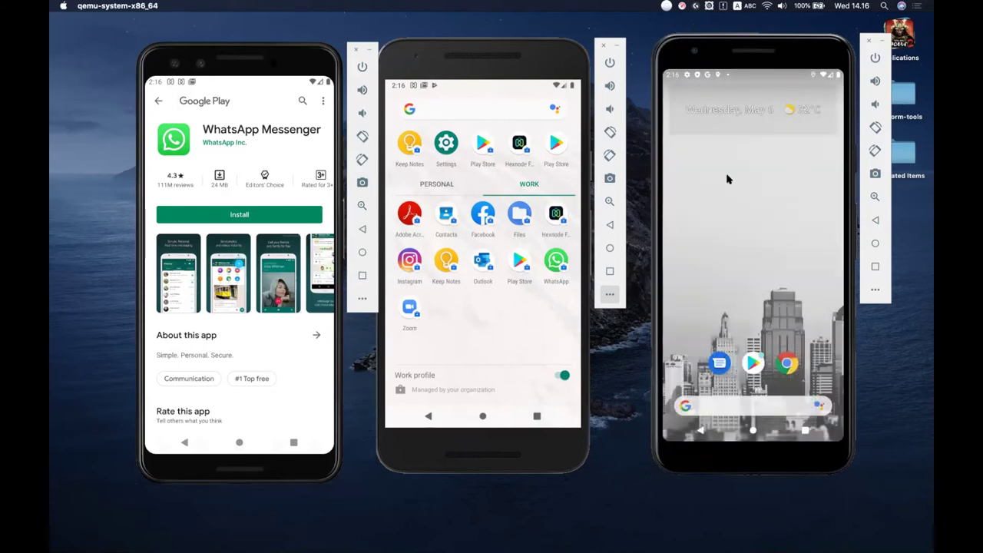
Step: Check the right phone's Hexnode MDM notifications, then open and close its app list
drag(705, 77, 752, 291)
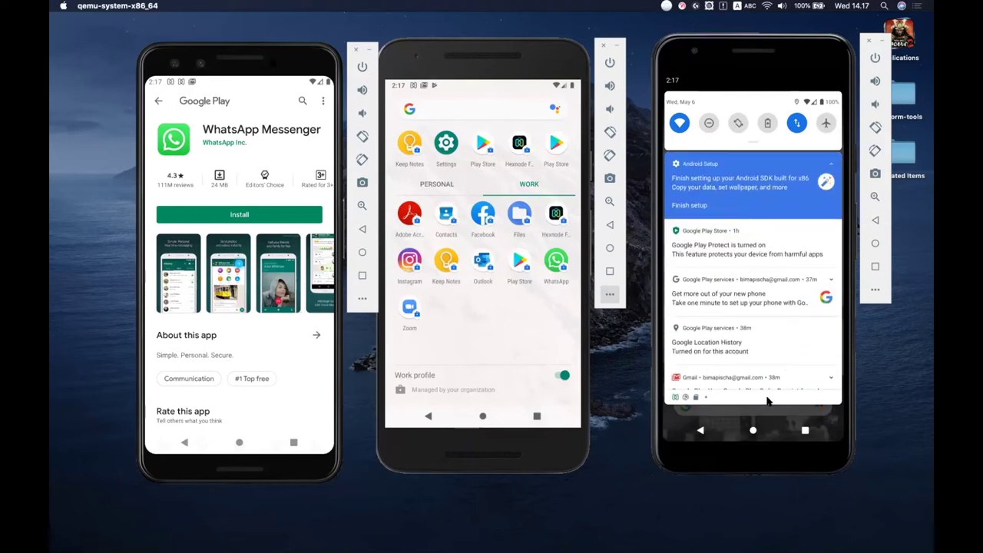
drag(768, 407, 778, 223)
drag(783, 274, 783, 100)
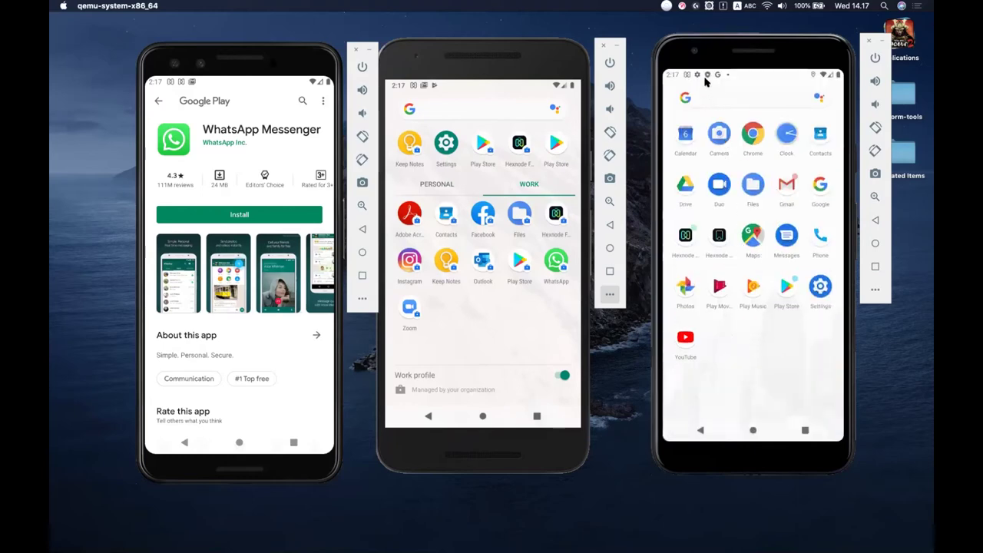
click(702, 433)
Step: Pull the right phone's notification shade down fully to reread the Hexnode alerts, then open the app drawer
drag(722, 74, 708, 123)
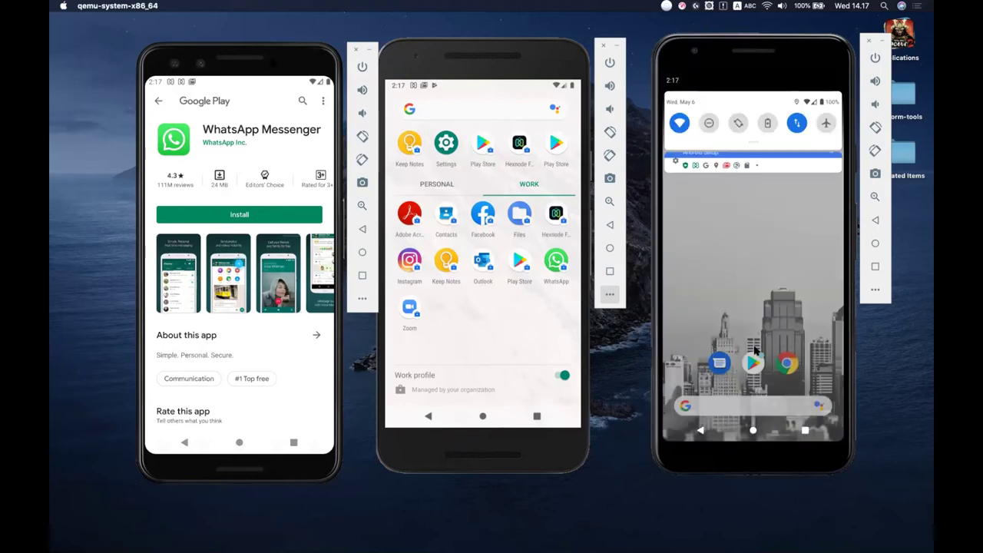
drag(705, 73, 744, 363)
drag(737, 73, 723, 435)
drag(733, 245, 745, 223)
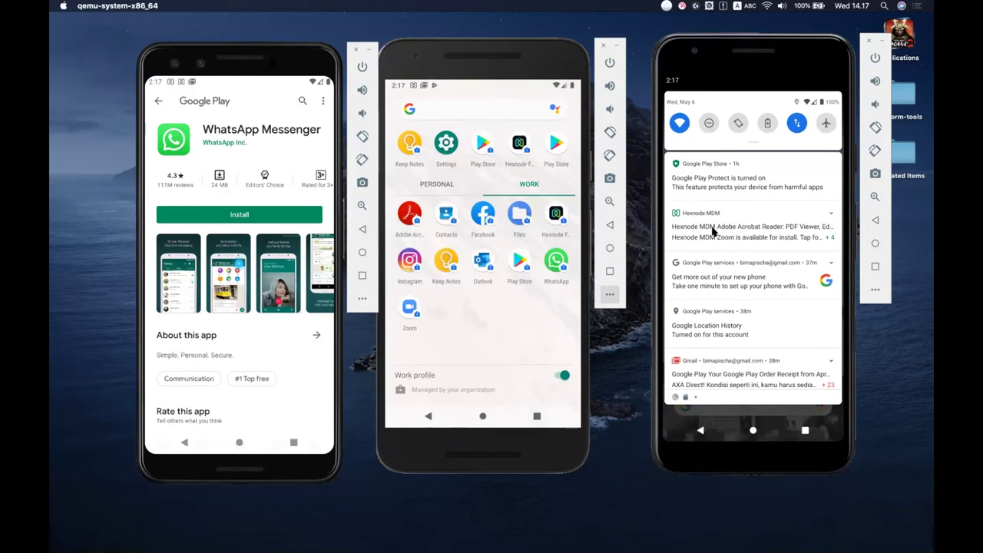
drag(767, 413, 758, 139)
drag(758, 266, 758, 154)
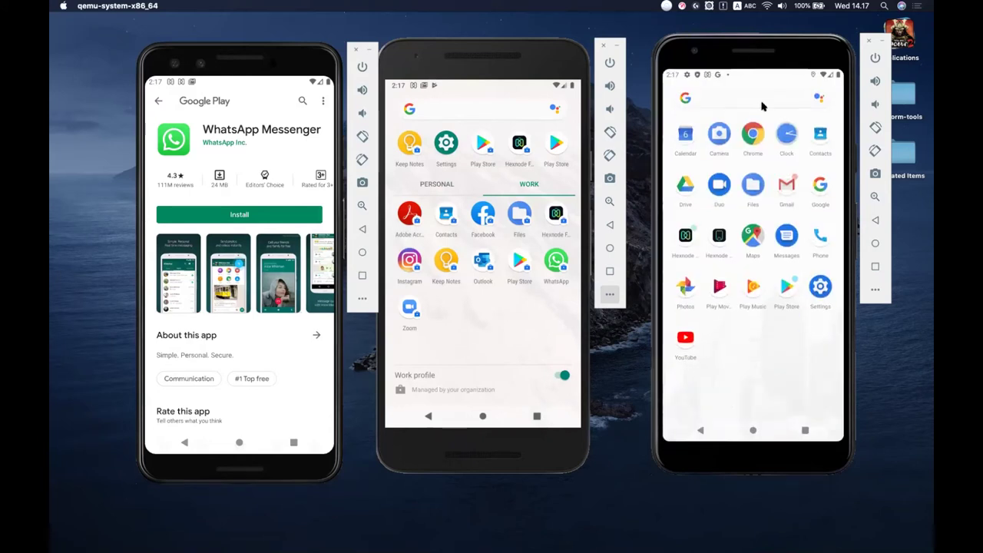
Step: Launch the Hexnode MDM agent app and view the apps assigned to the device
click(681, 242)
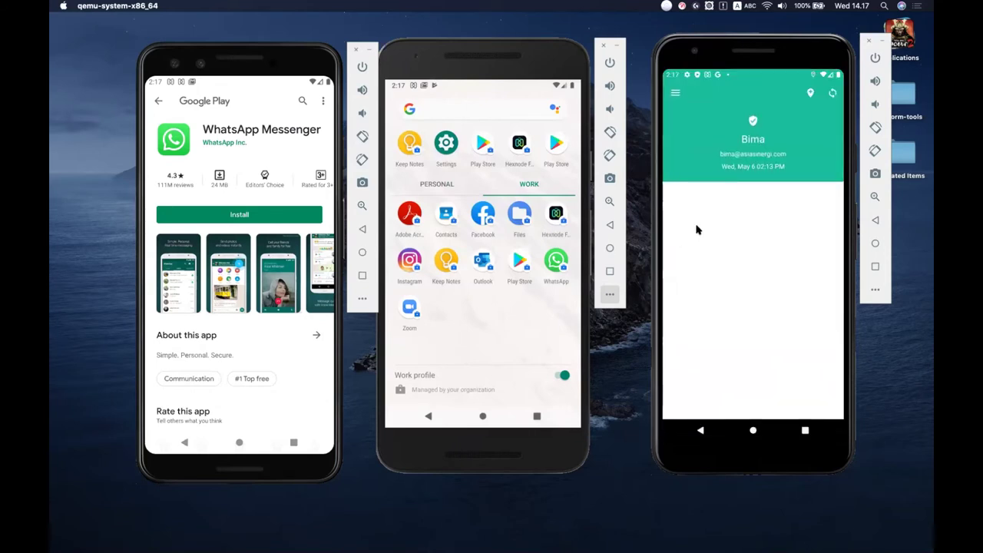
click(676, 96)
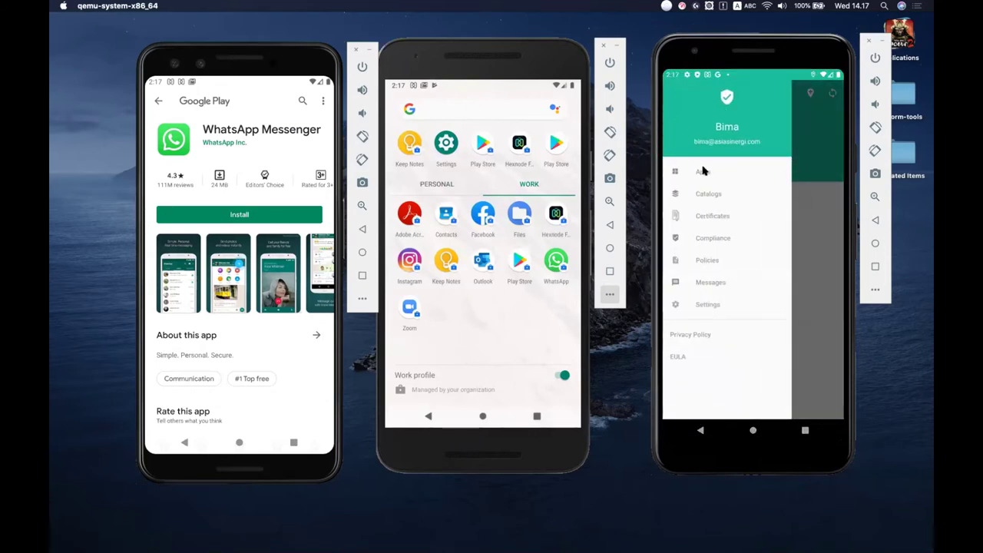
click(815, 161)
click(675, 95)
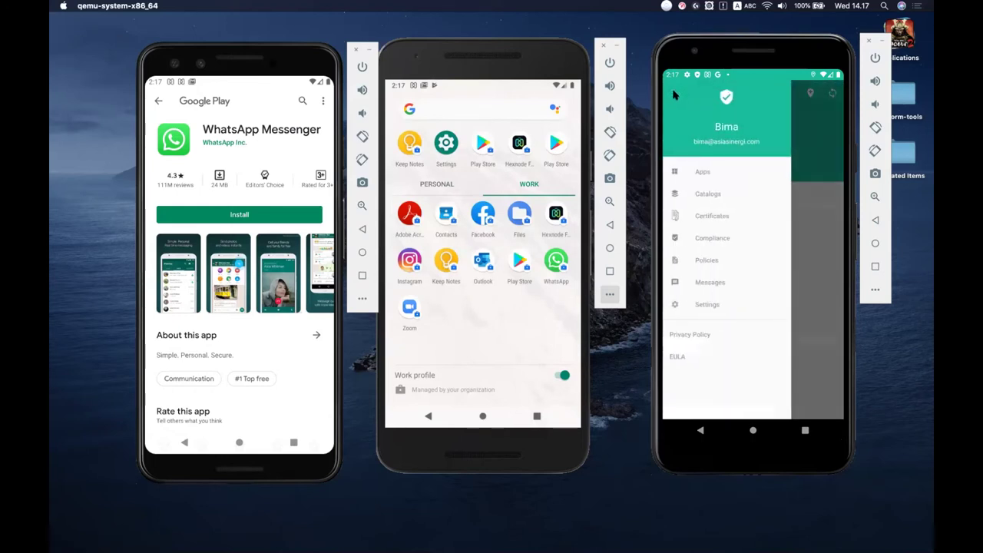
click(703, 172)
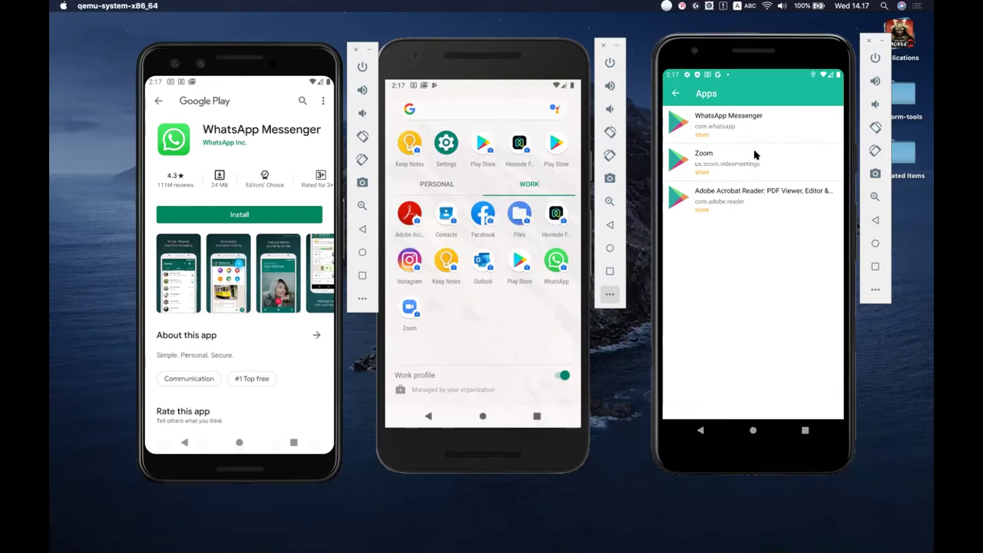
Step: Rearrange the phone windows and start installing WhatsApp Messenger on the left phone
drag(269, 61, 236, 60)
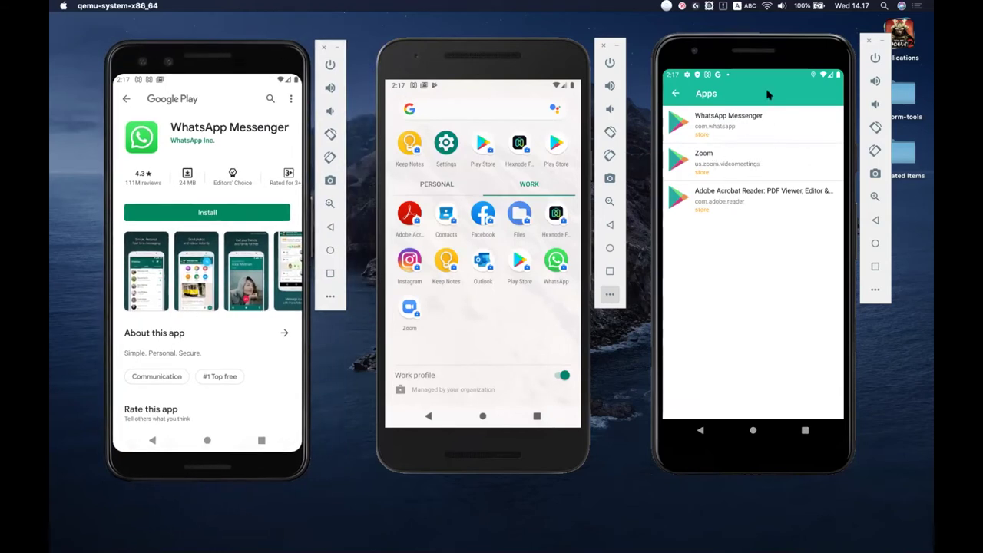
drag(518, 52, 513, 51)
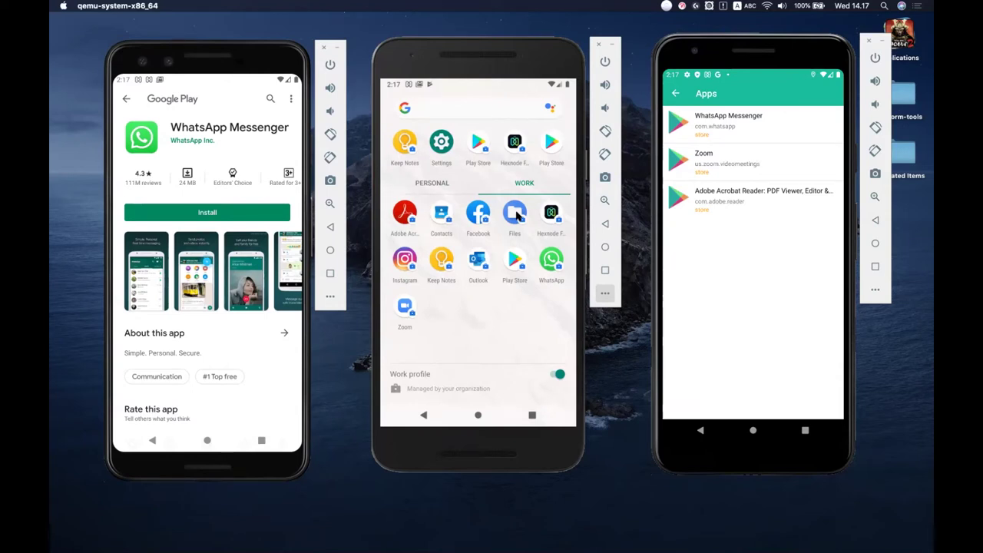
click(699, 430)
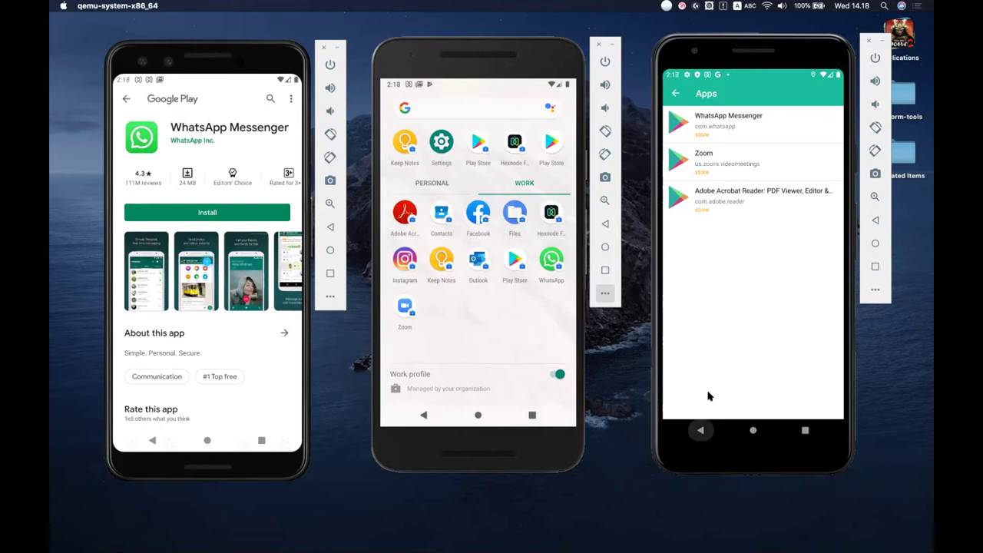
click(215, 213)
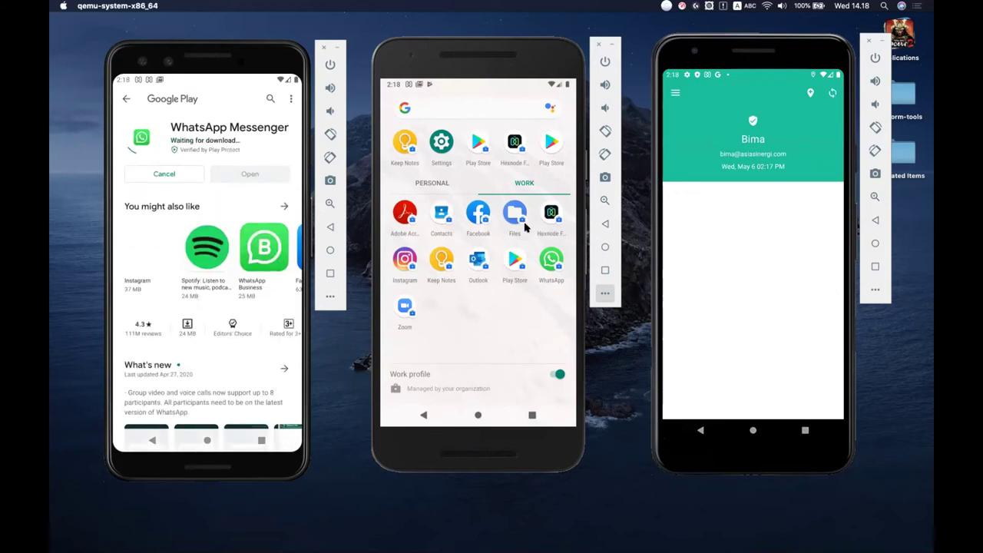
Step: Close the left and right emulators, then browse the Personal apps and return to the Work apps
click(323, 48)
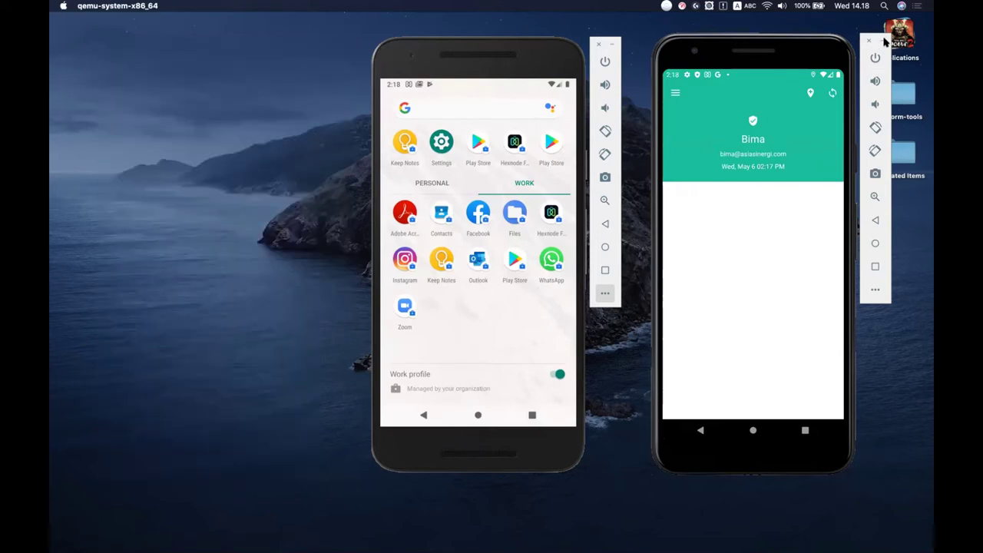
click(869, 40)
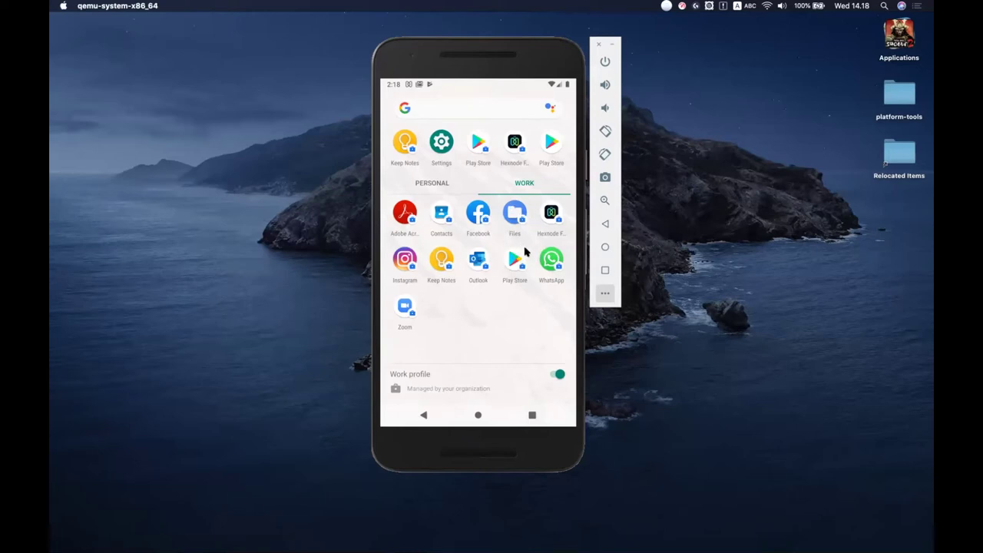
click(436, 185)
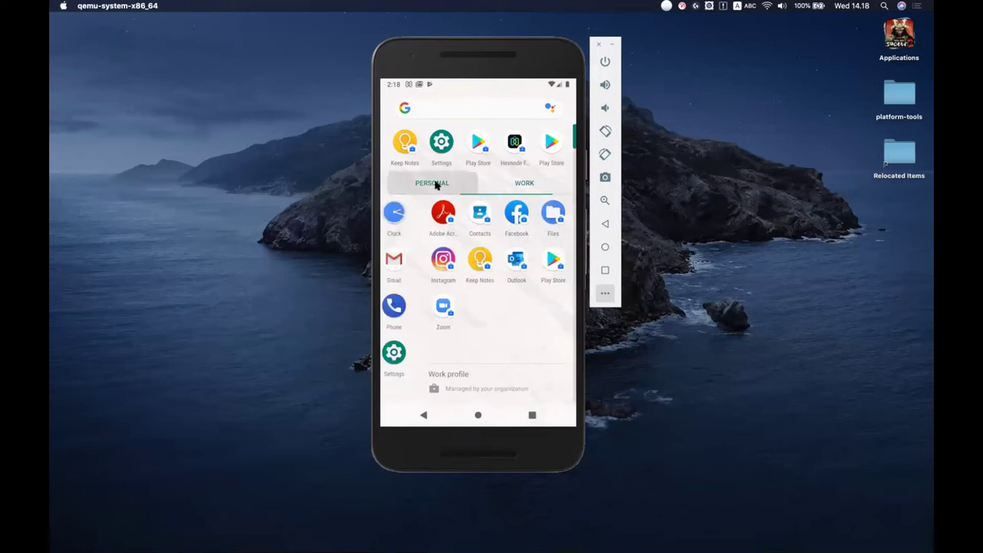
scroll(489, 278, down, 2)
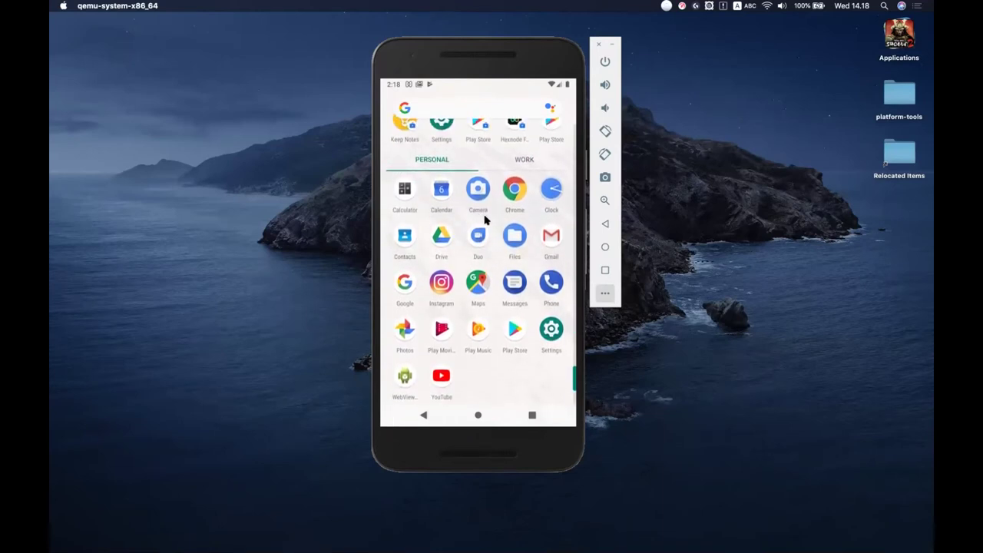
click(525, 161)
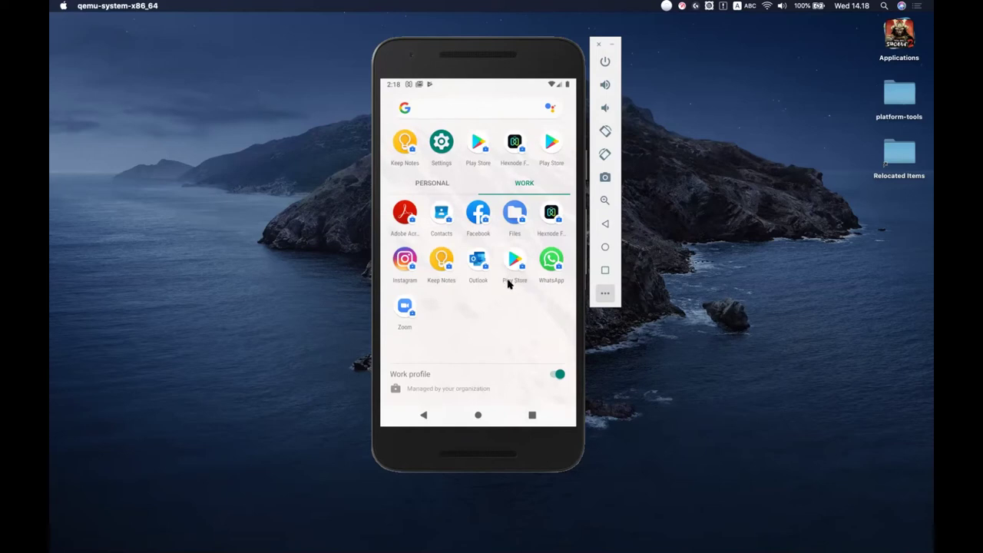
Step: Switch to the Chrome desktop showing Hexnode's My Policies and open BYOD-AppManagement for editing
key(ctrl+Left)
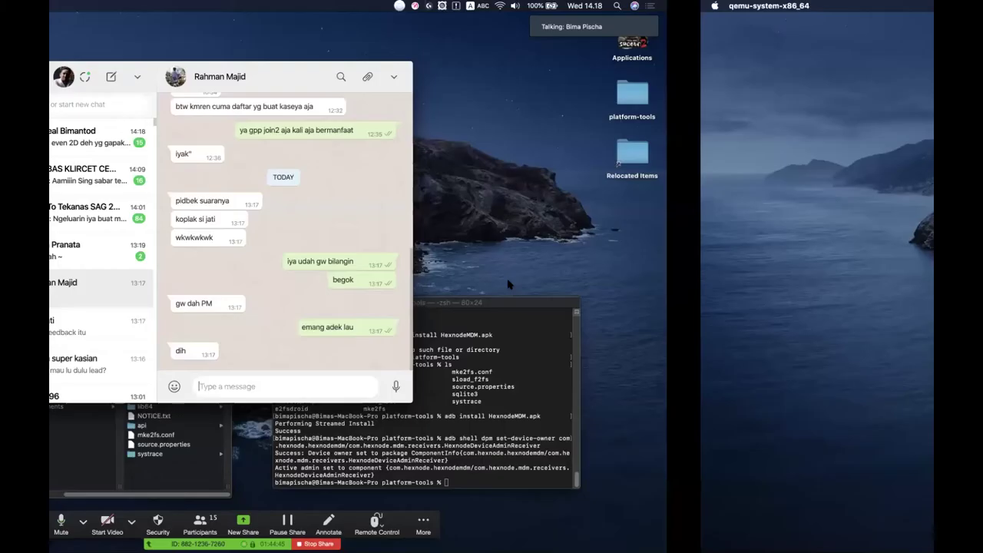
key(ctrl+Right)
key(ctrl+Right)
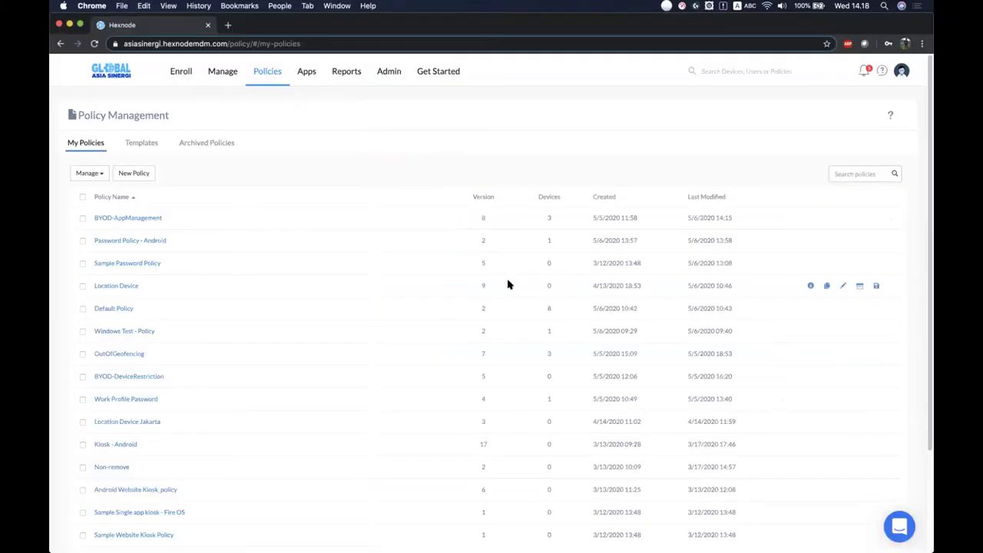
key(ctrl+Right)
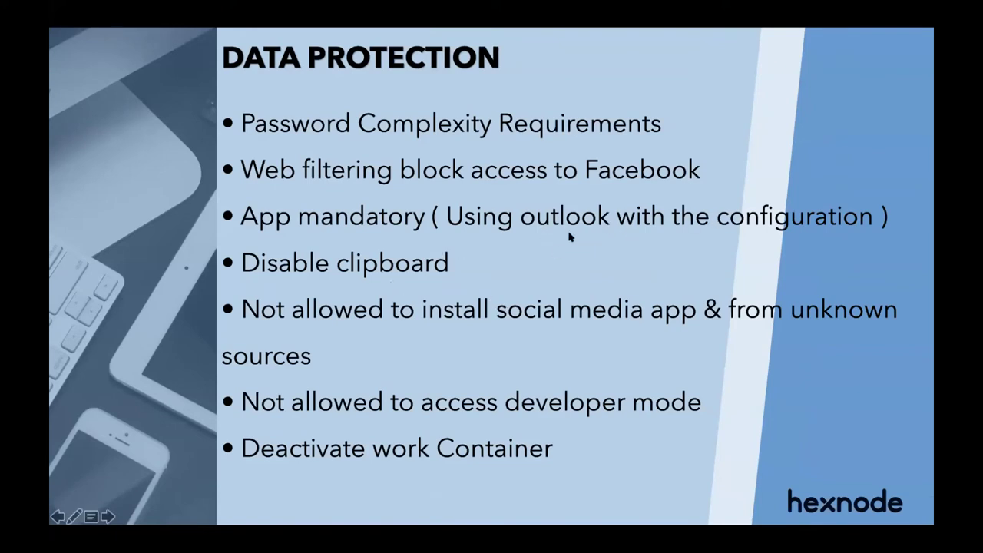
key(super+Tab)
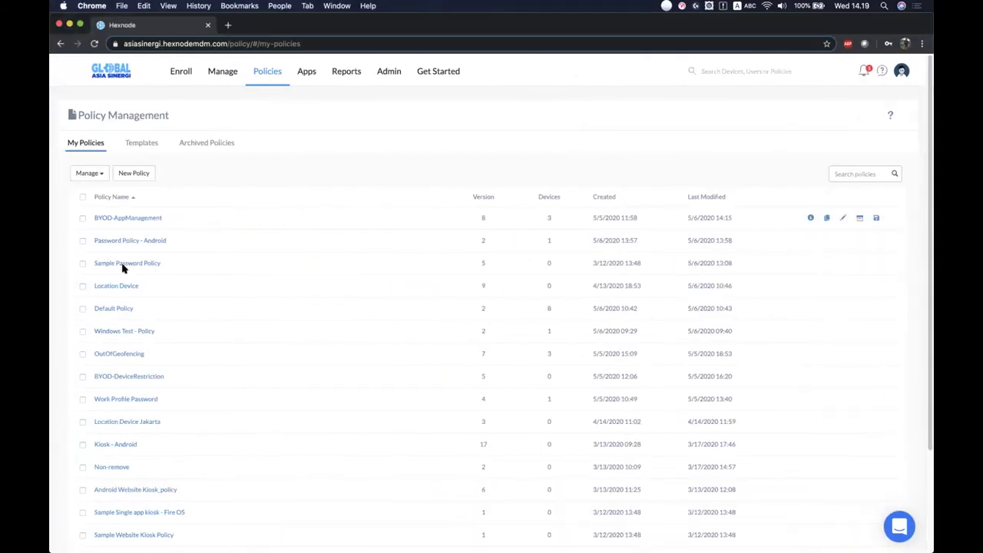
click(128, 219)
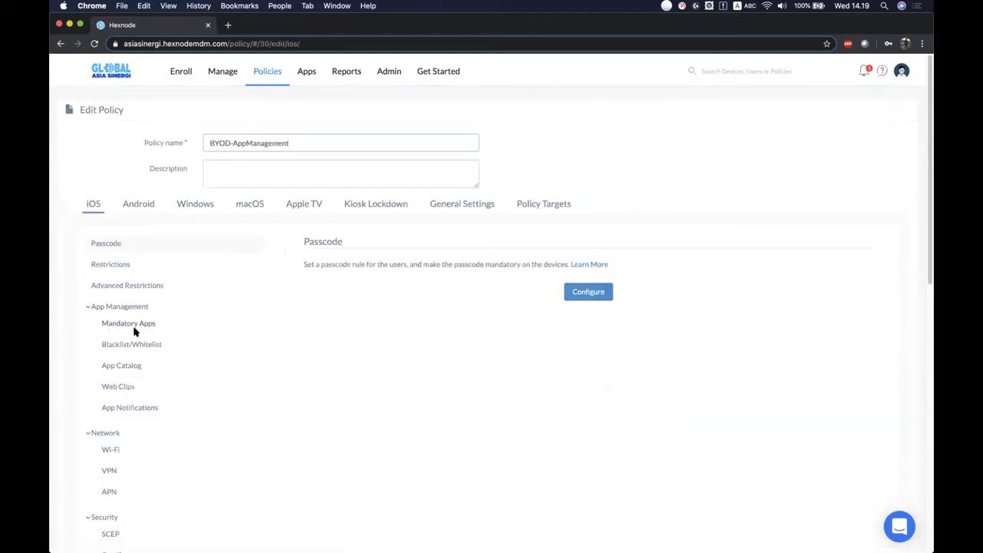
Step: Open the policy's Android Mandatory Apps settings and start adding a single app
scroll(176, 332, down, 1)
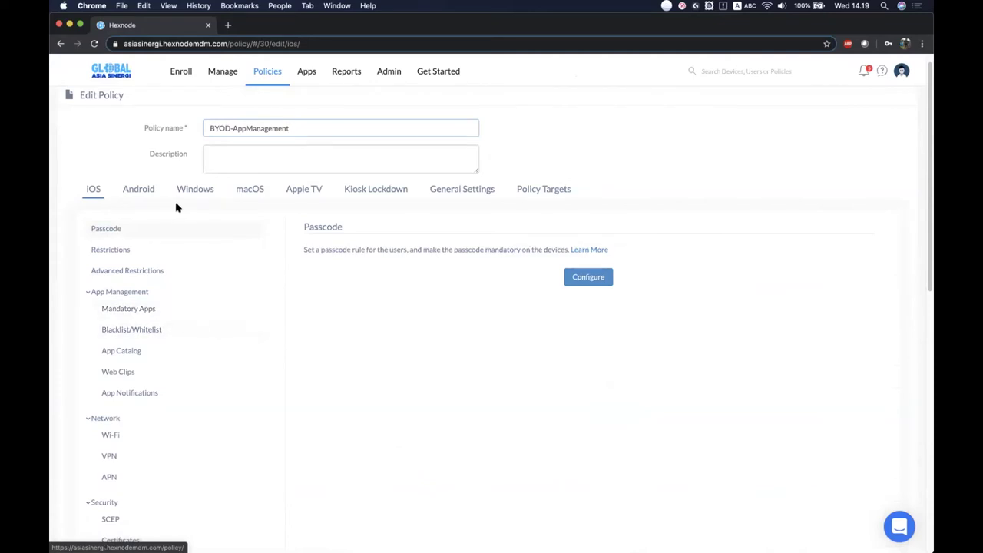
click(141, 189)
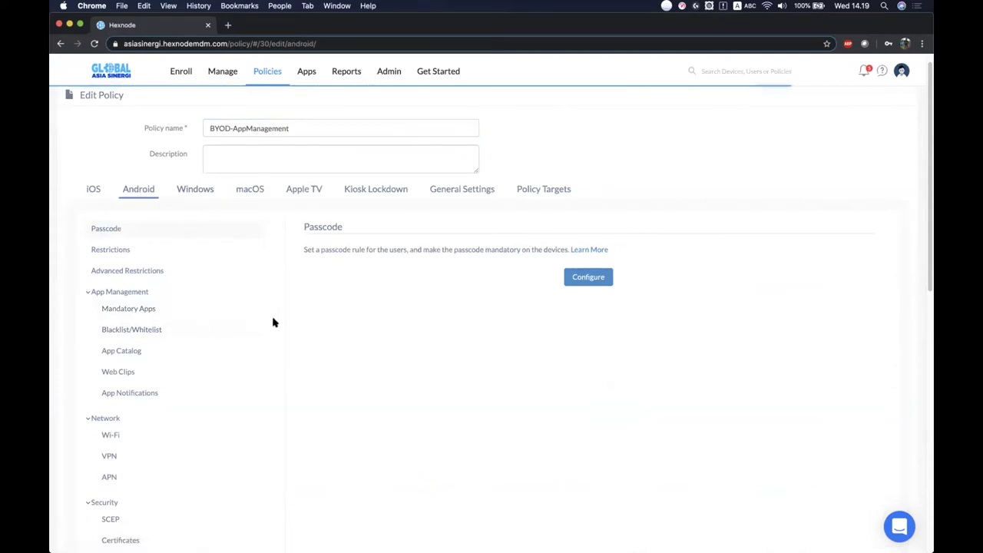
scroll(207, 342, down, 5)
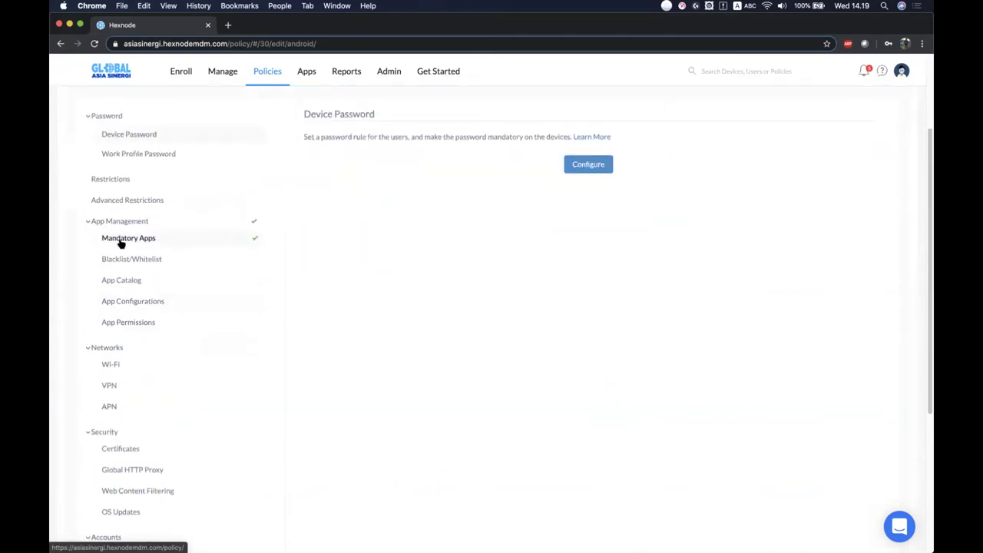
click(152, 240)
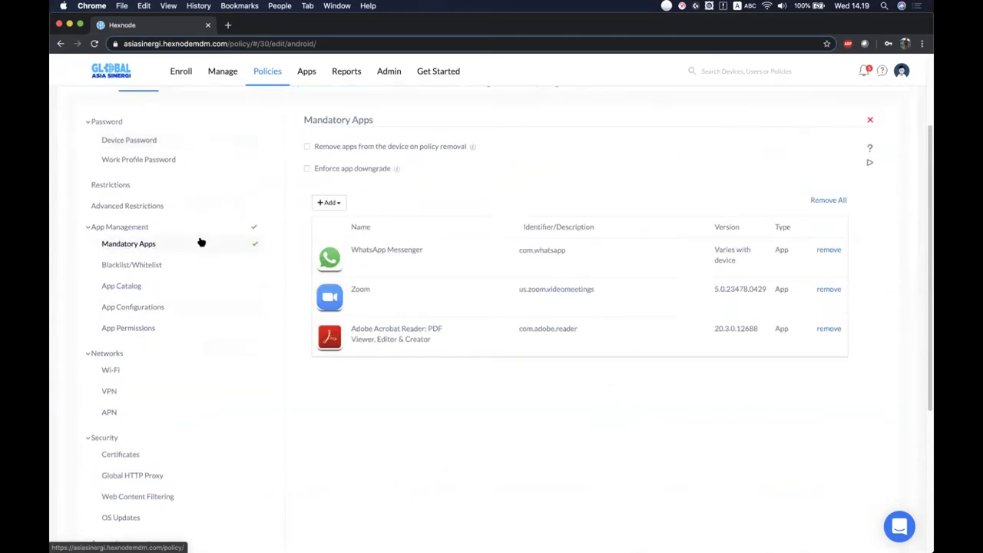
click(335, 228)
click(363, 245)
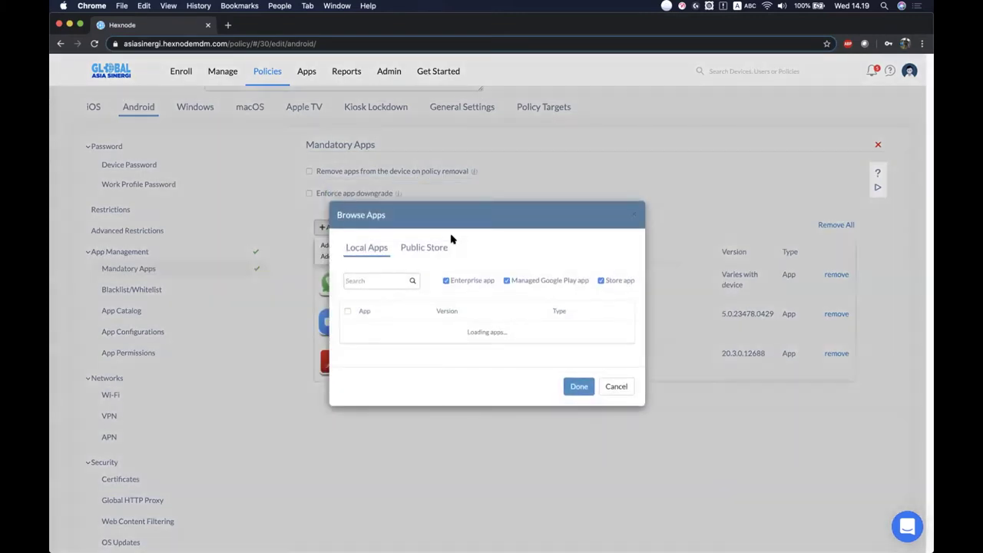
Step: Search the Public Store for 'outlook', tick Microsoft Outlook and confirm with Done
text(outlook)
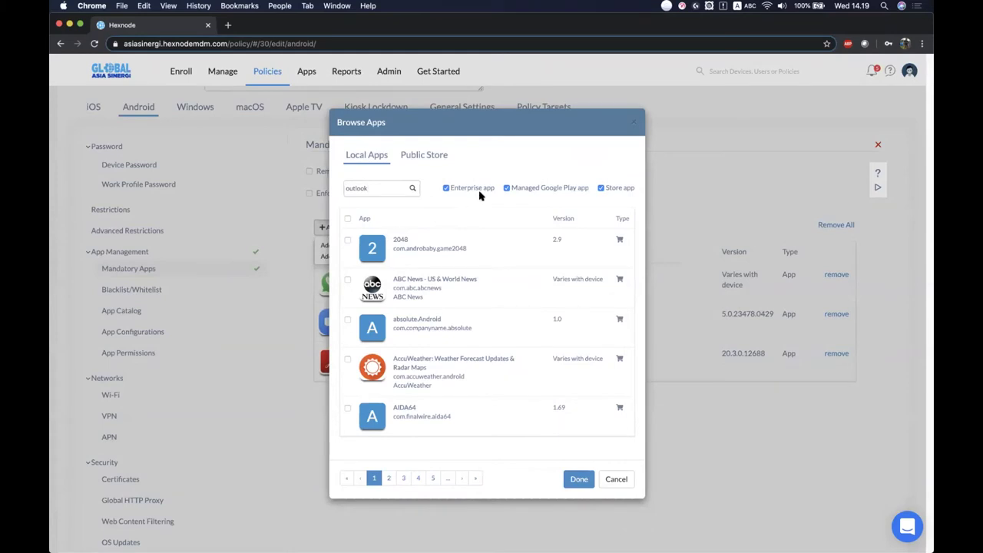
click(432, 156)
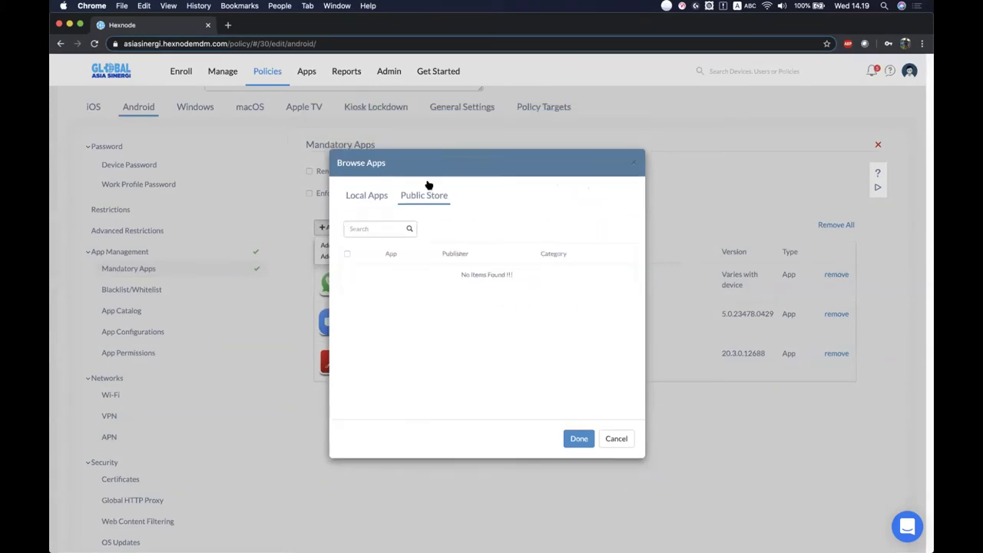
click(384, 229)
text(outlook)
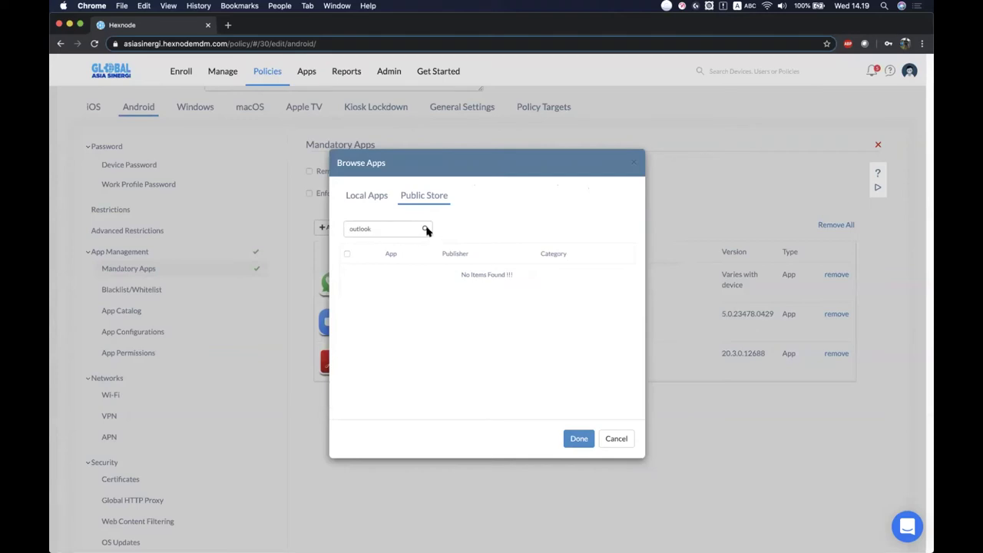
click(424, 229)
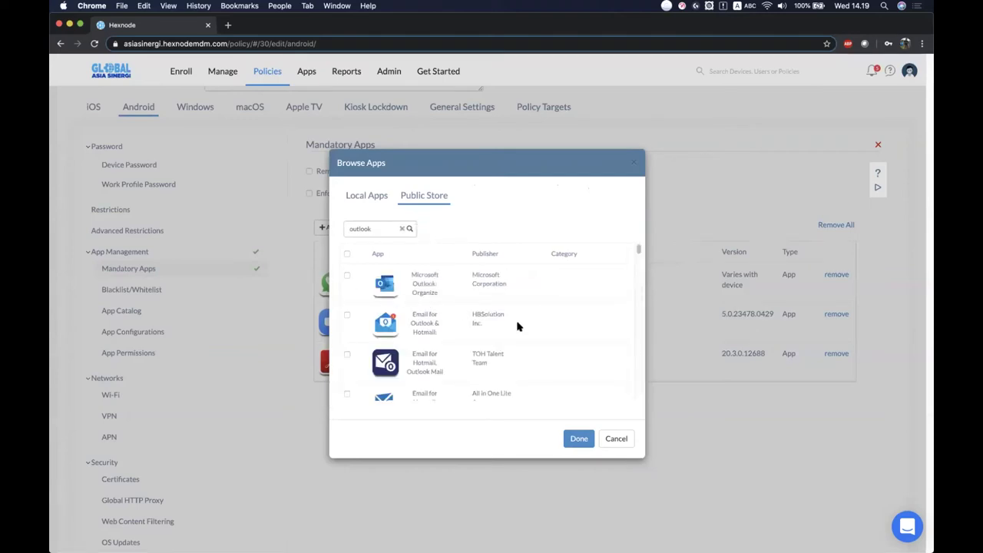
click(347, 276)
click(579, 438)
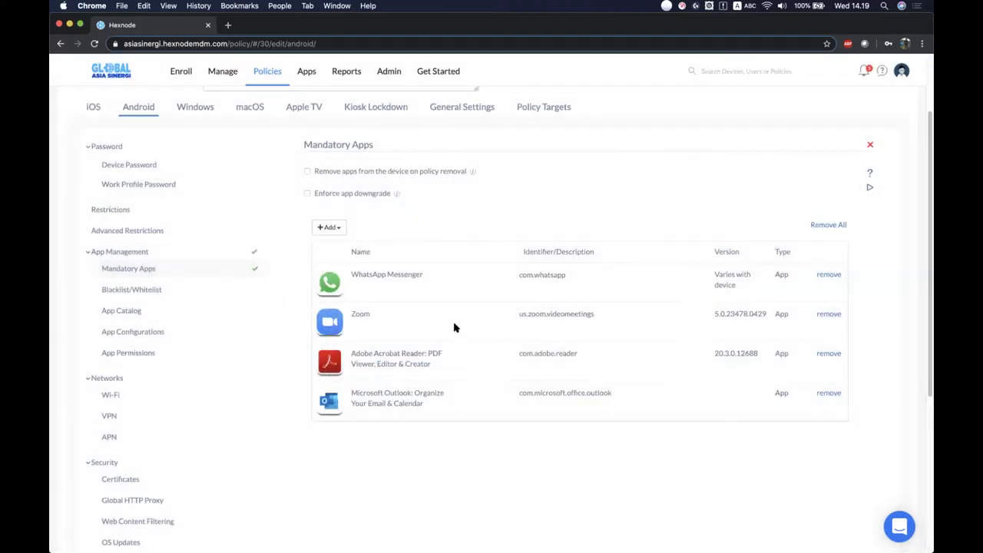
Step: Add a new App Configuration and search 'outlook' to list only Microsoft Outlook (com.microsoft.office.outlook)
scroll(342, 351, down, 3)
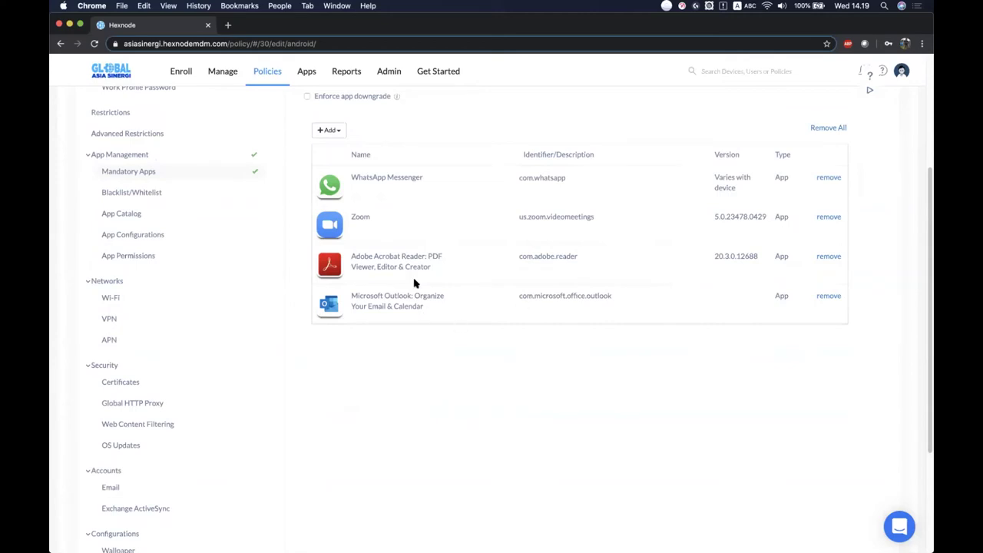
scroll(390, 305, up, 1)
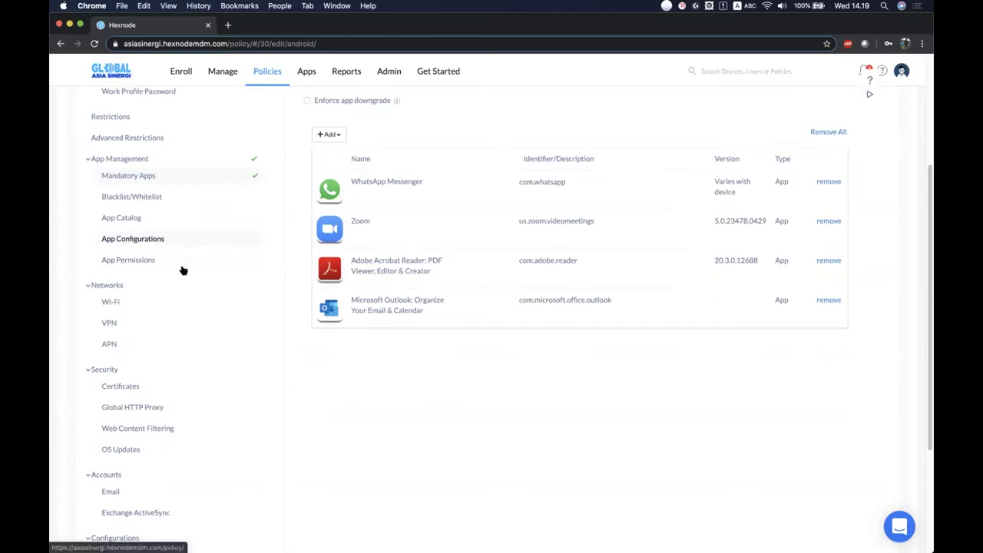
scroll(174, 259, up, 3)
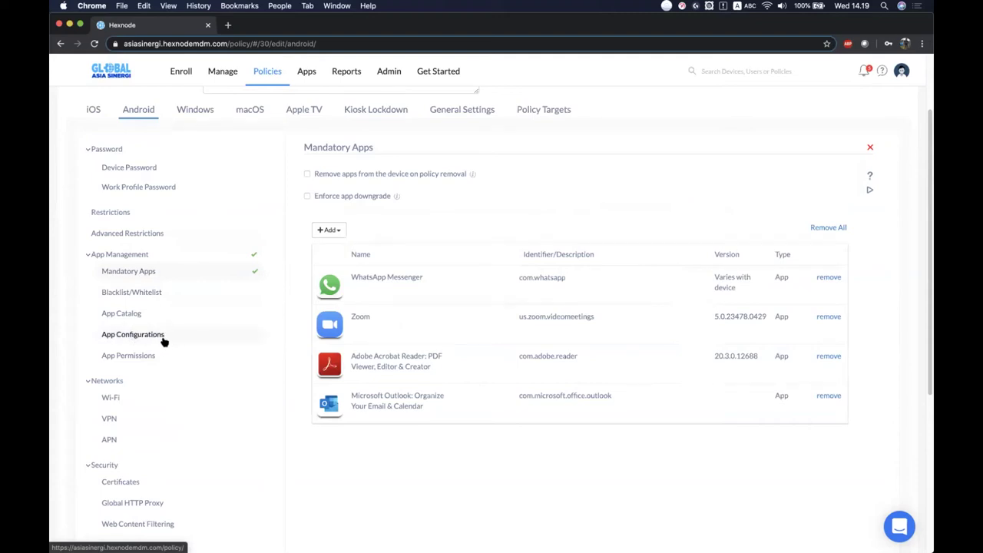
click(151, 337)
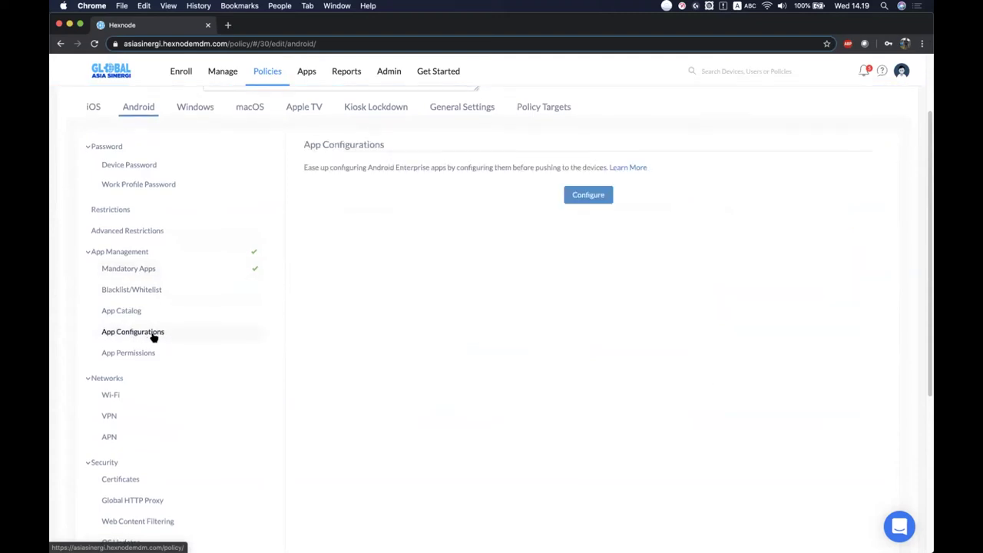
click(588, 196)
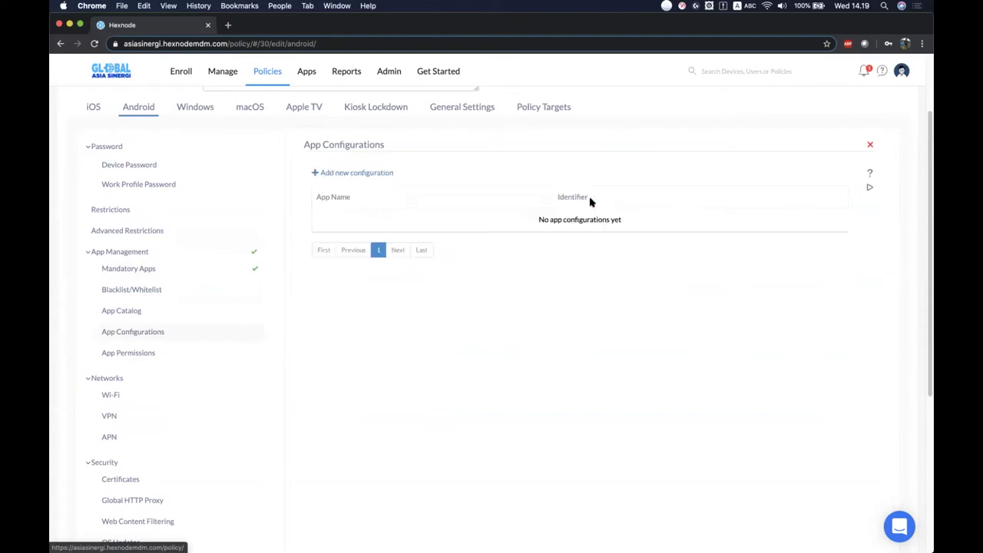
click(363, 174)
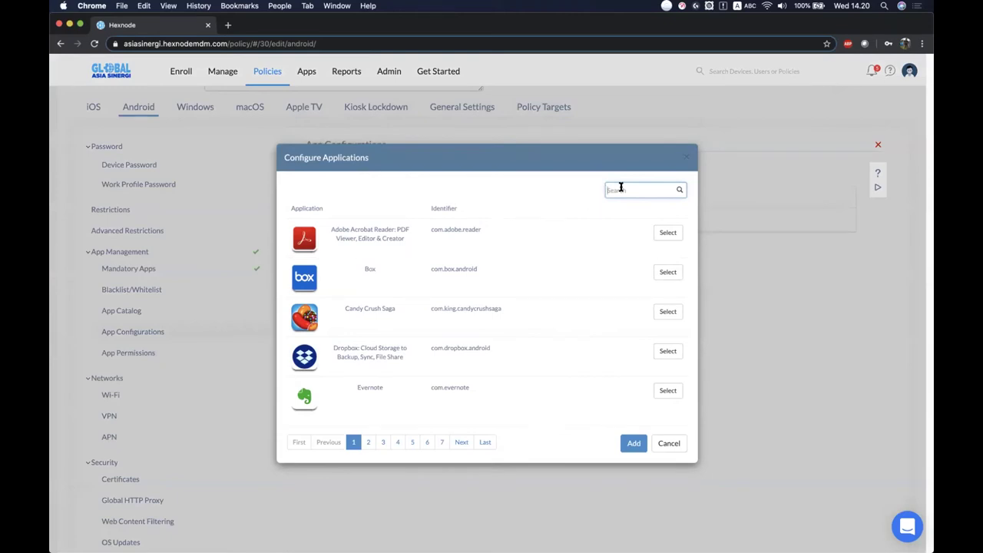
click(620, 189)
text(outlook)
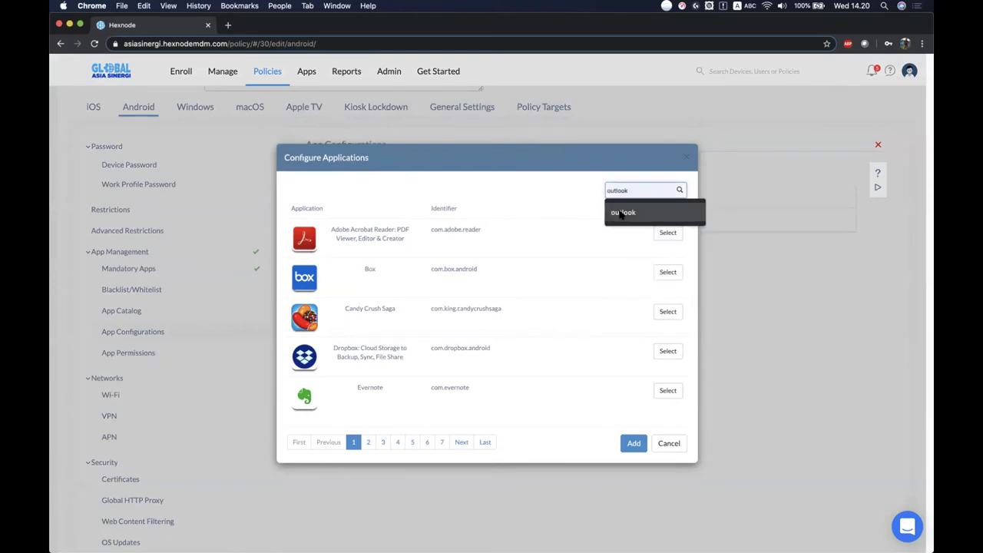
click(622, 214)
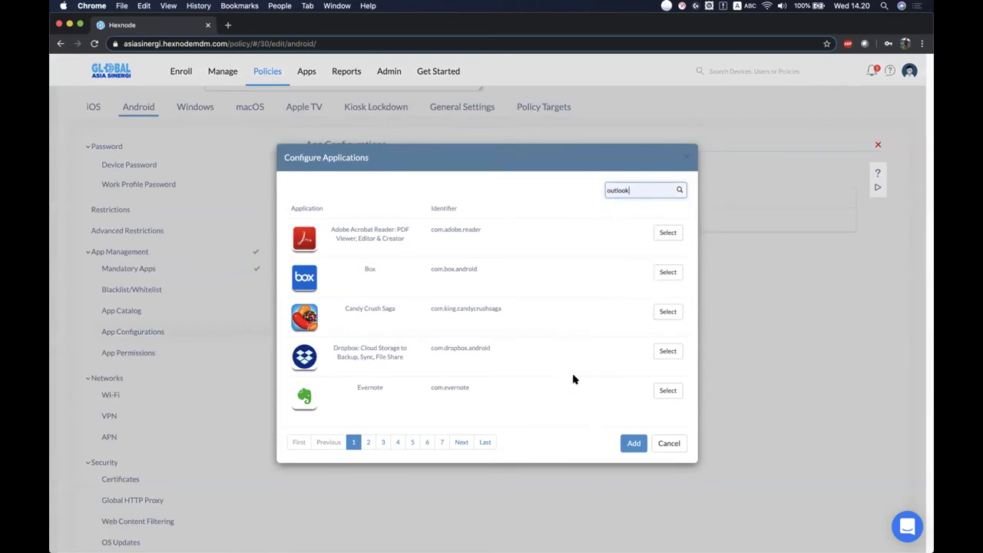
click(678, 189)
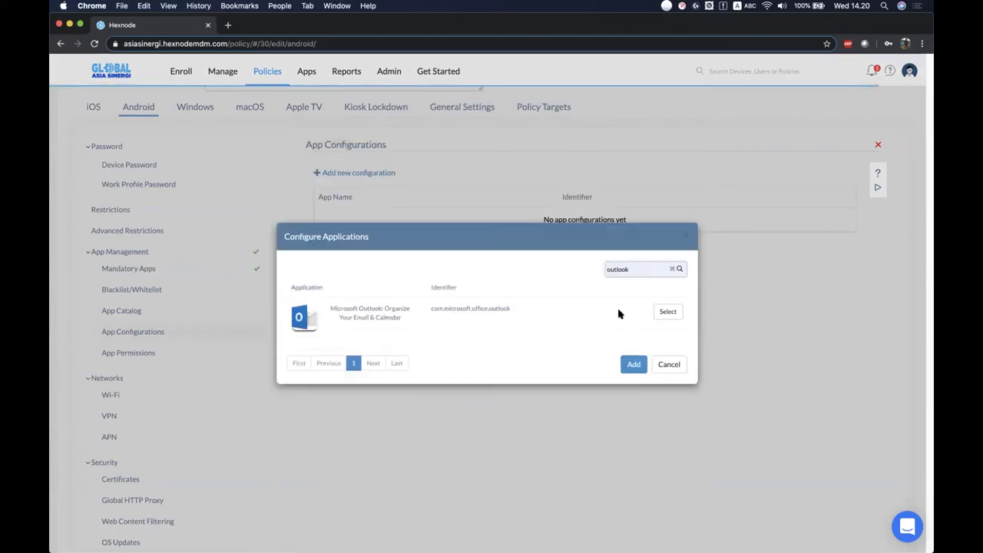
Step: Select Microsoft Outlook for configuration and look over its settings form
click(668, 312)
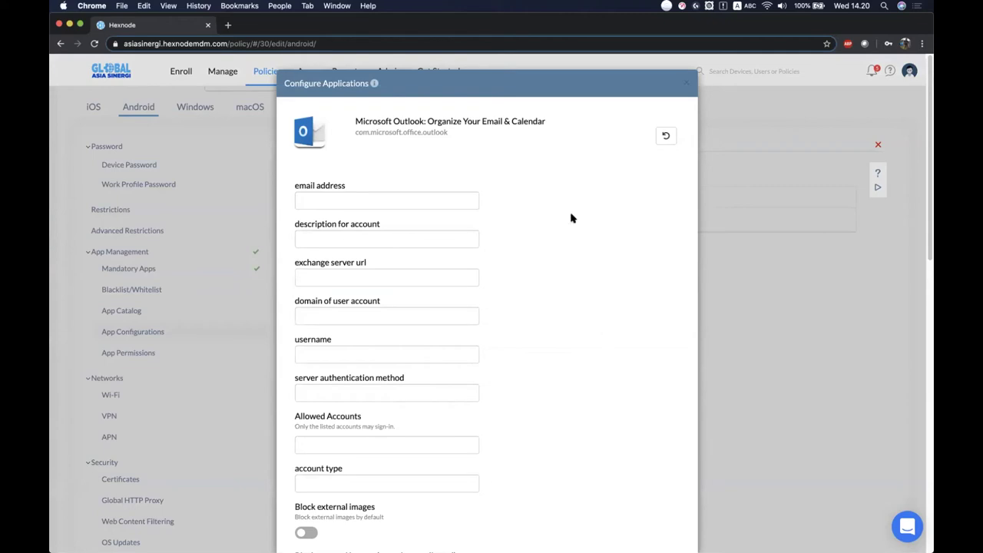
scroll(551, 312, down, 1)
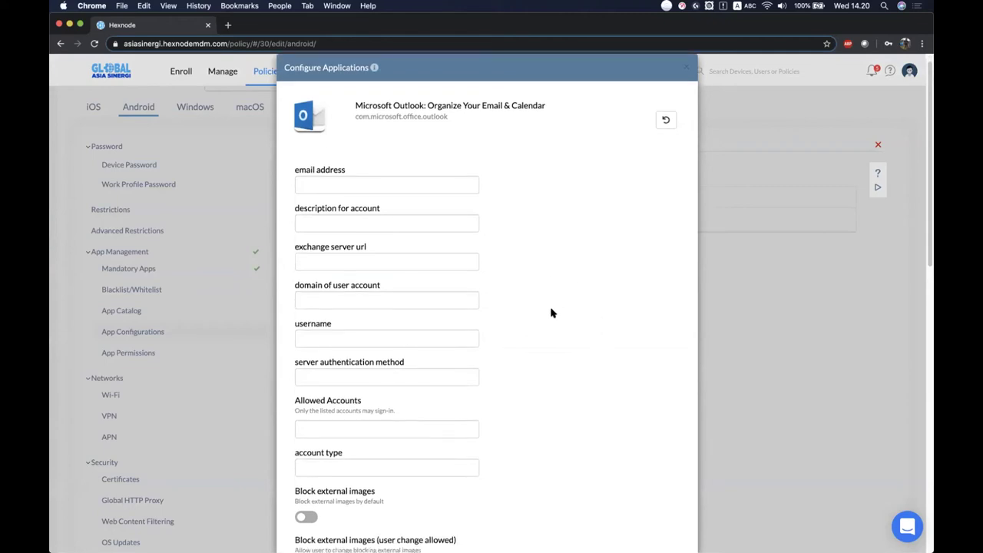
scroll(551, 313, down, 5)
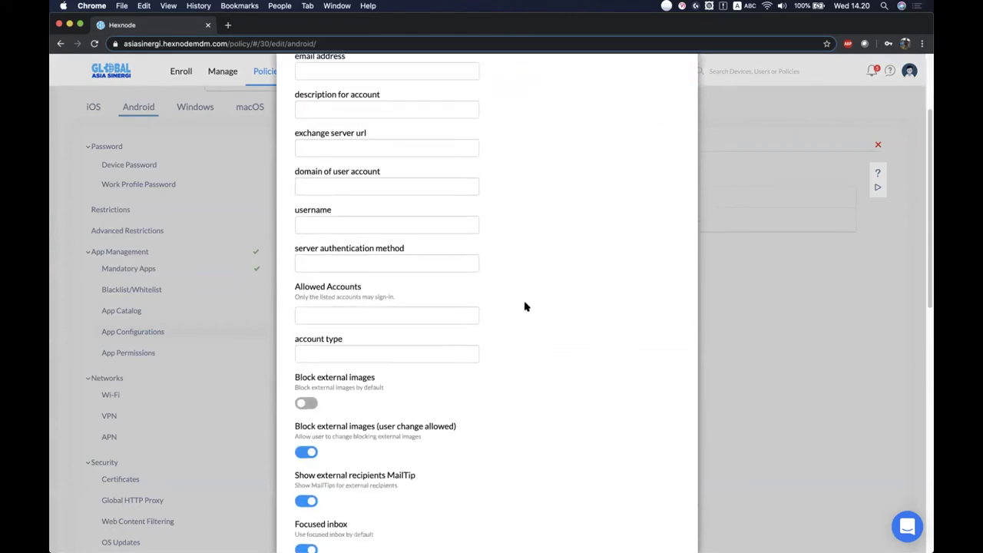
scroll(525, 304, down, 9)
scroll(525, 305, up, 14)
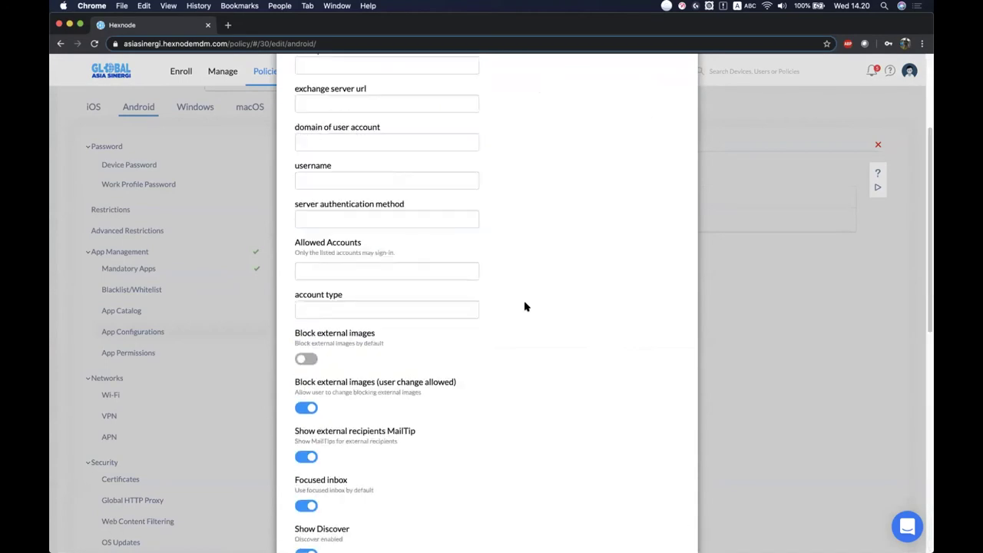
Step: Enter the user's email address, description 'Kantor' and exchange server URL mail.asiasinergi.com
click(352, 199)
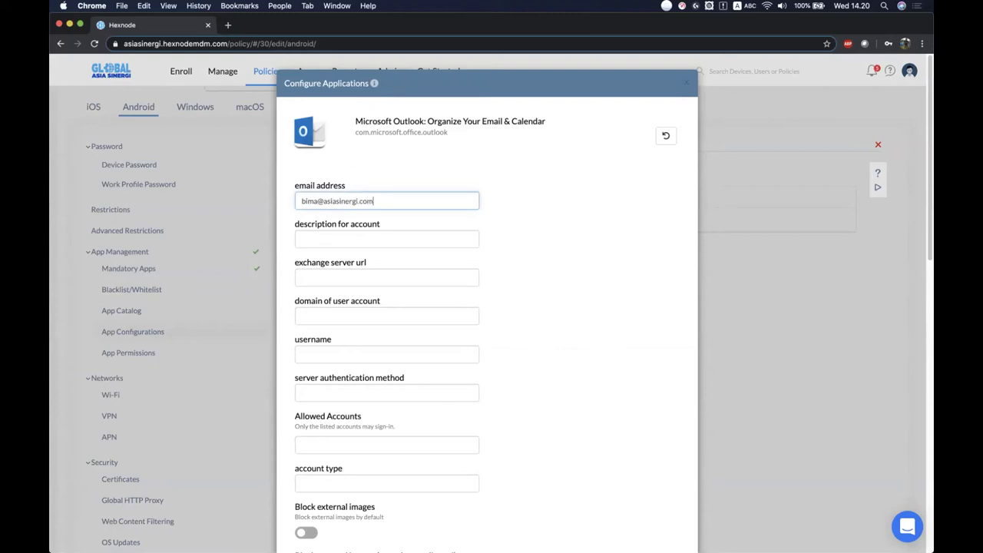
click(386, 239)
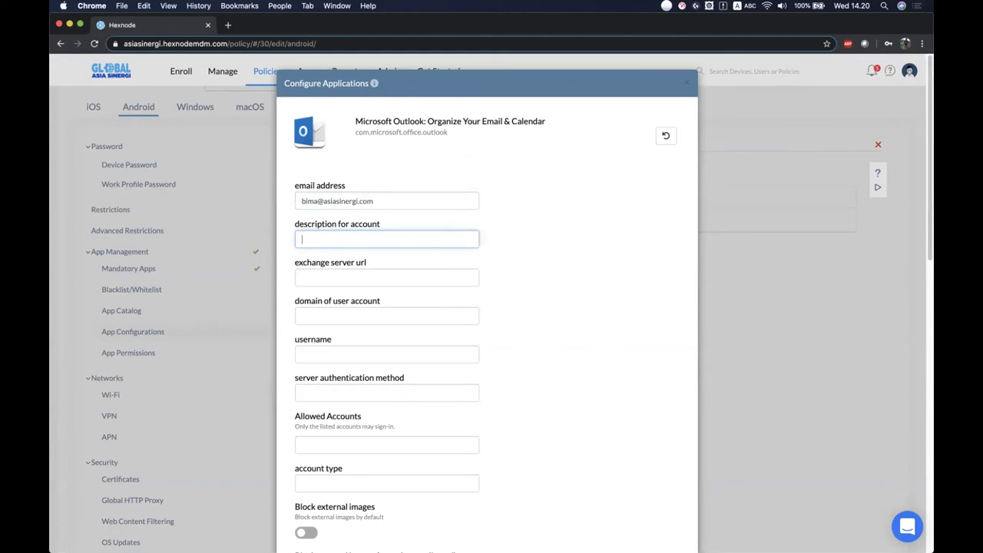
click(387, 277)
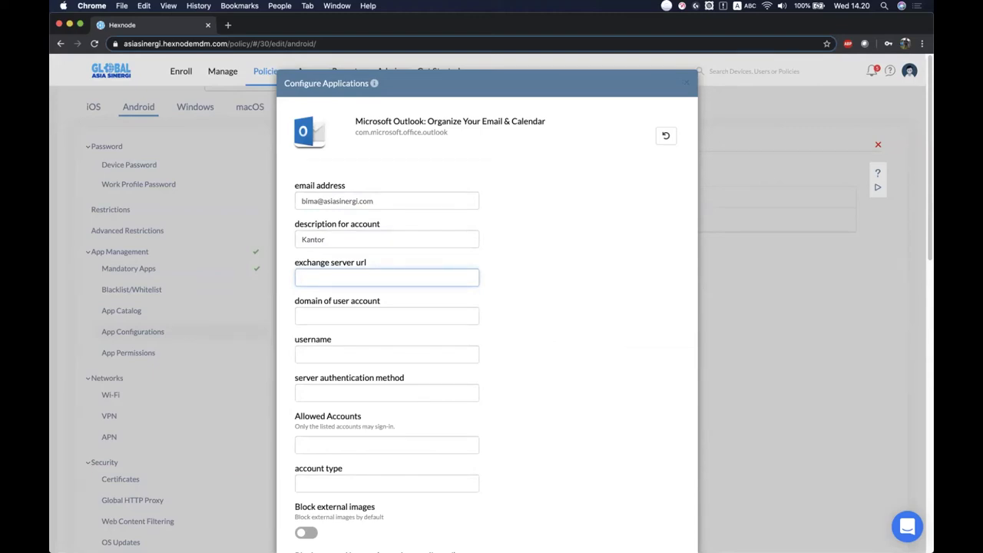
text(mail.asiasinergi.)
text(com)
scroll(656, 503, down, 1)
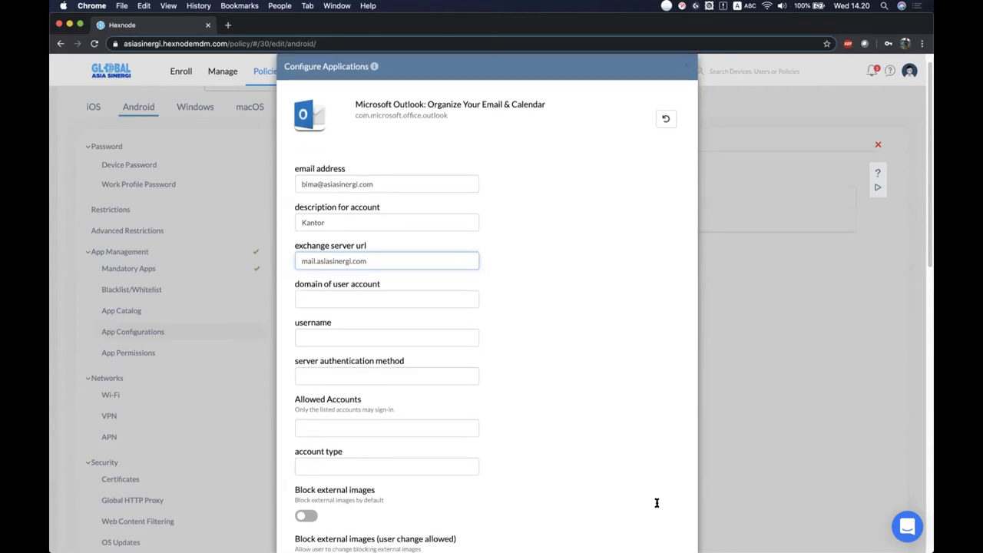
scroll(599, 519, down, 3)
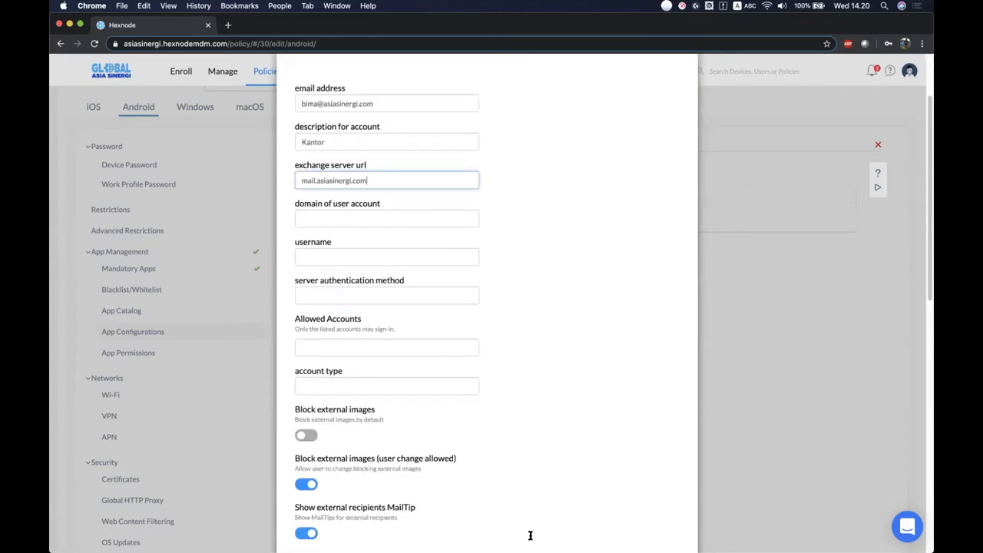
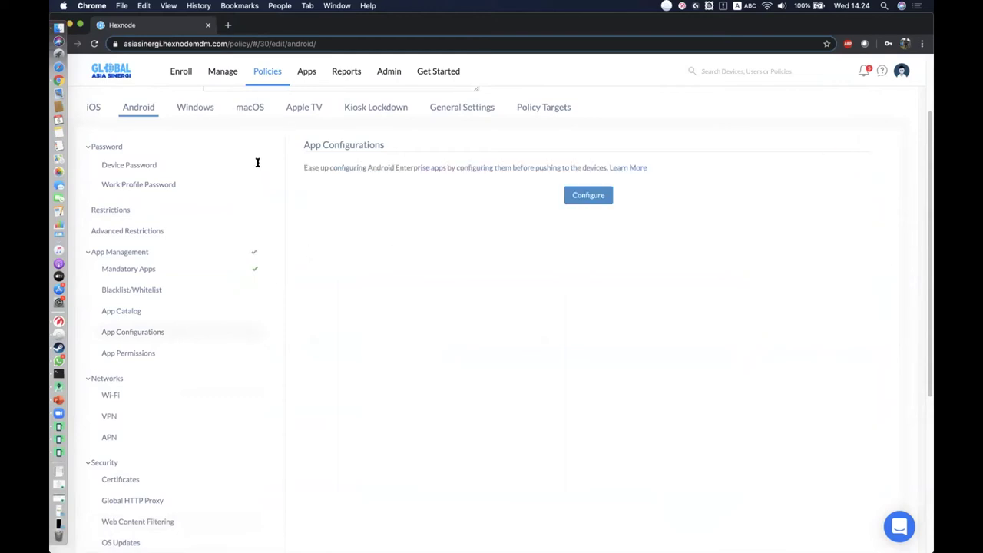
Step: Go to Policies and start a new, unnamed policy
scroll(257, 163, up, 3)
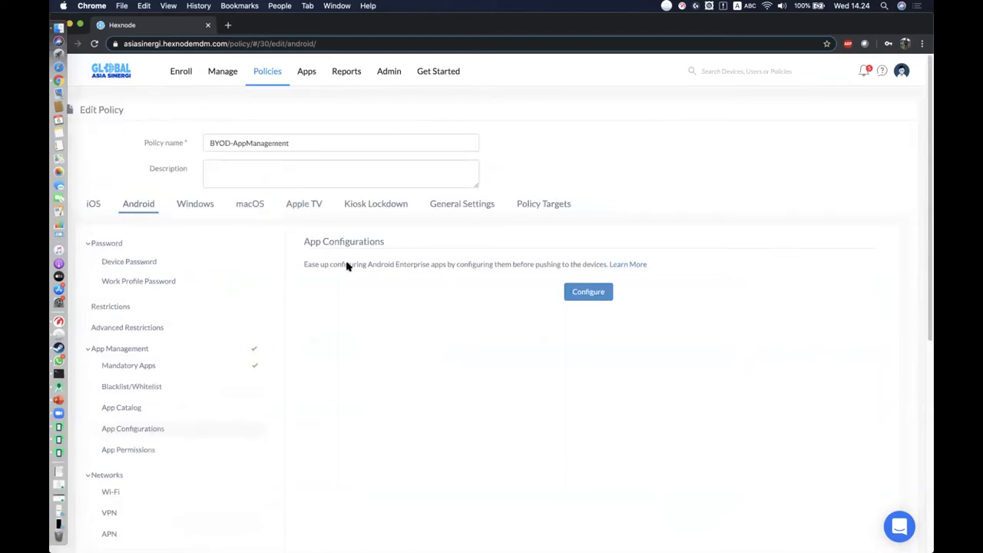
click(264, 72)
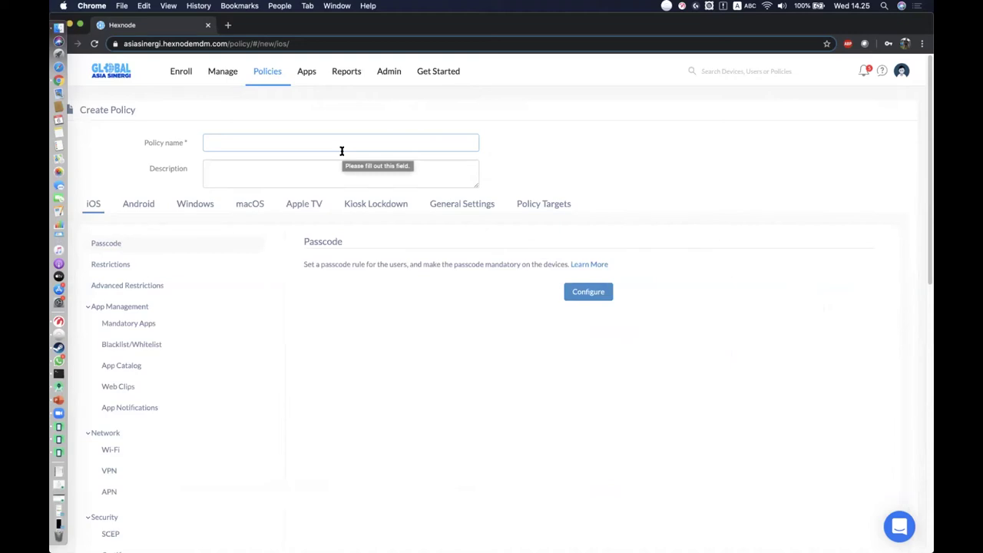
Step: Name the new policy 'Web Filtering'
key(ctrl+Right)
key(ctrl+Left)
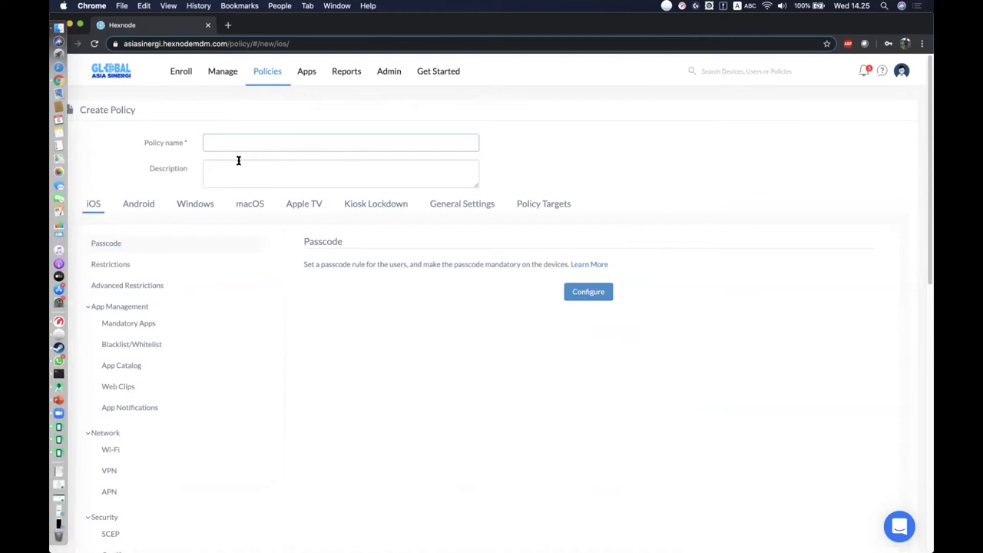
click(260, 144)
click(268, 166)
click(267, 151)
Step: Show the policy's Android settings and scroll down to the Security options
click(152, 208)
scroll(199, 285, down, 1)
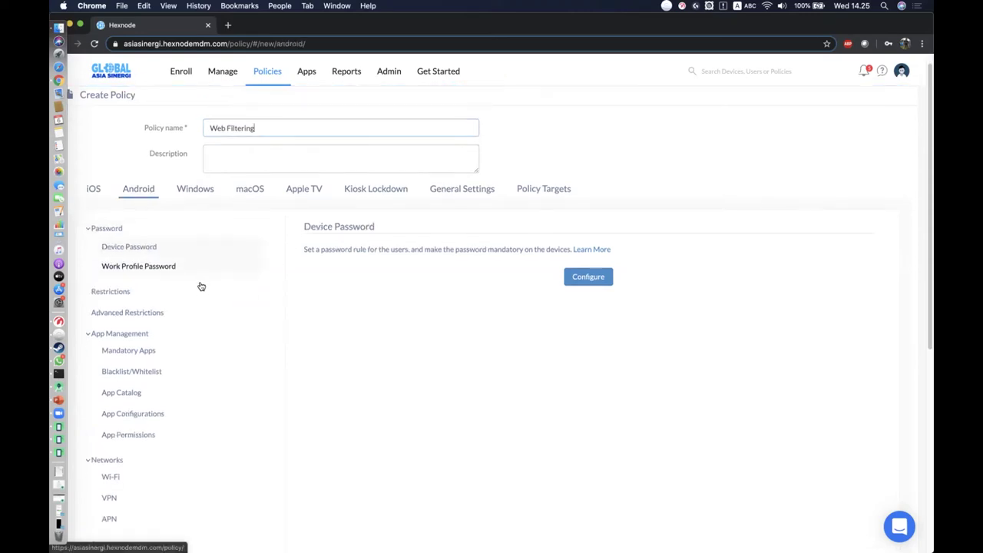
scroll(195, 287, down, 1)
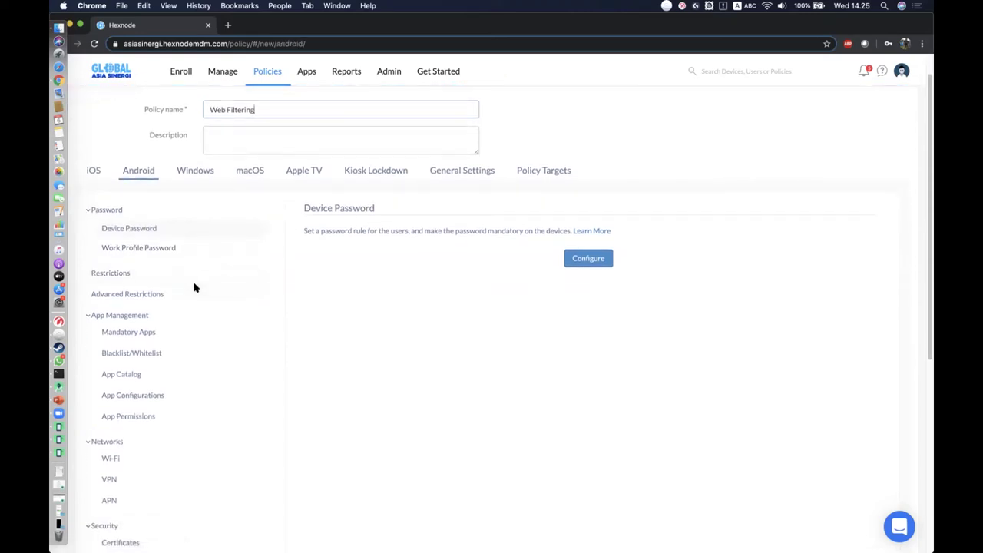
scroll(201, 293, down, 1)
scroll(207, 299, down, 4)
scroll(209, 300, down, 5)
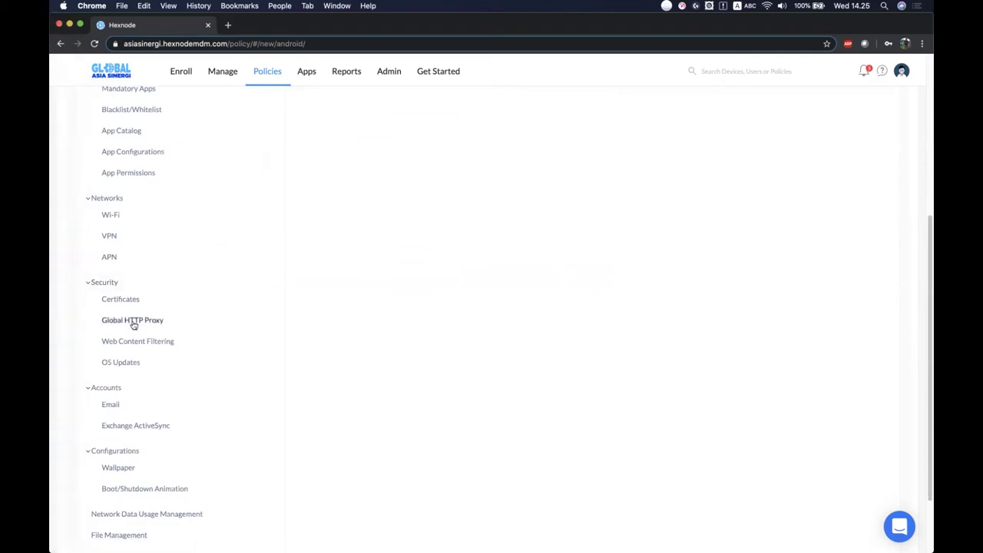
click(109, 322)
Step: Start configuring Android Web Content Filtering, with Blacklist as the filter type
click(135, 344)
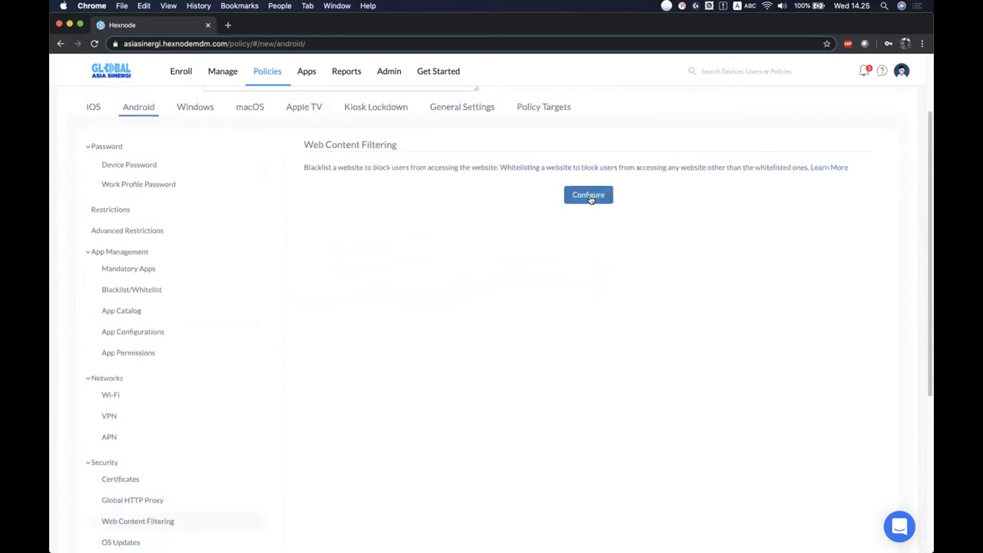
click(589, 197)
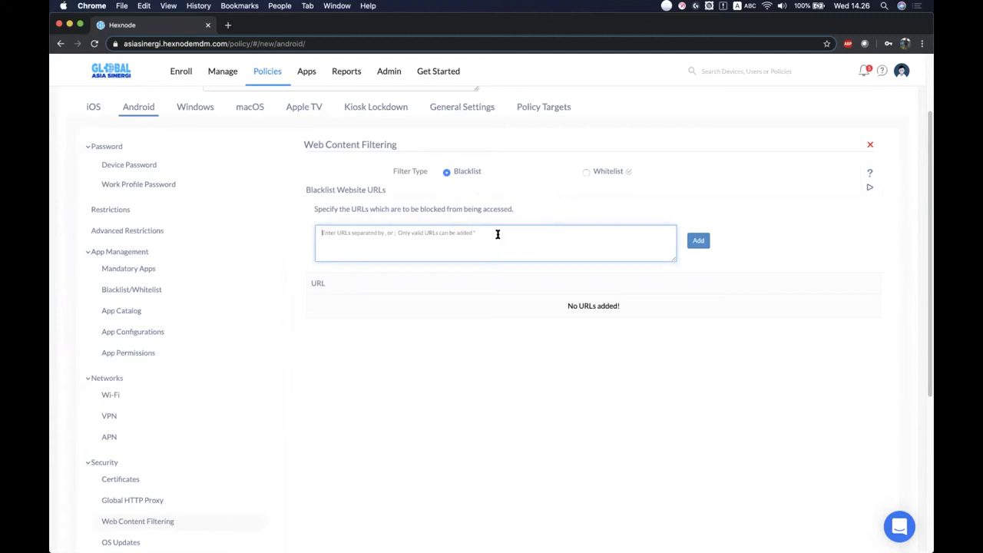
text(https://www.facebook.com)
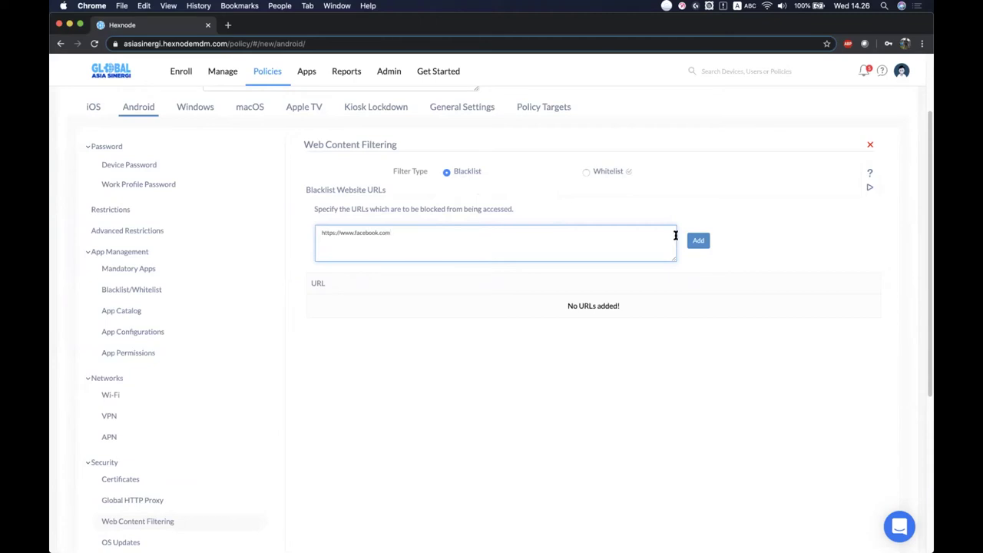
click(699, 241)
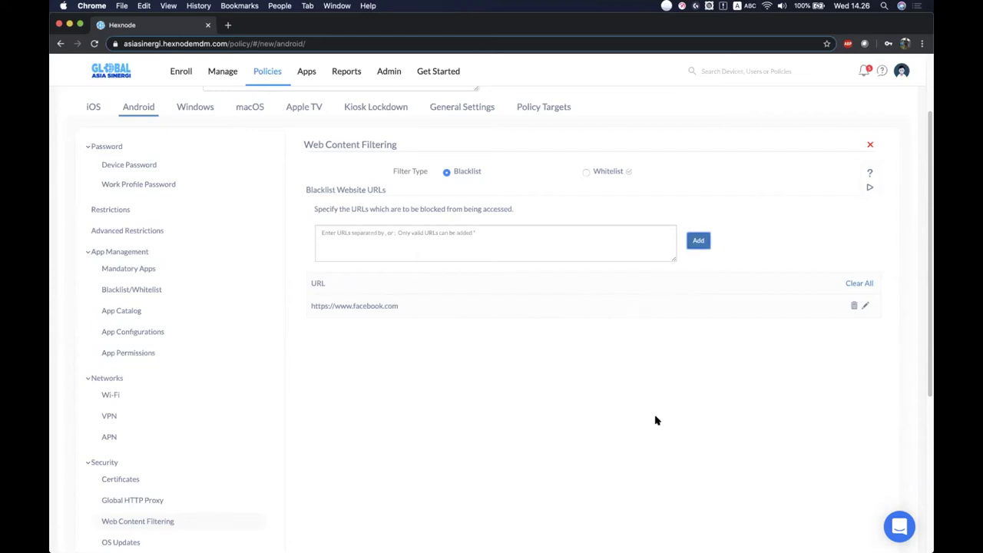
scroll(653, 419, down, 2)
scroll(441, 436, down, 3)
scroll(386, 486, up, 6)
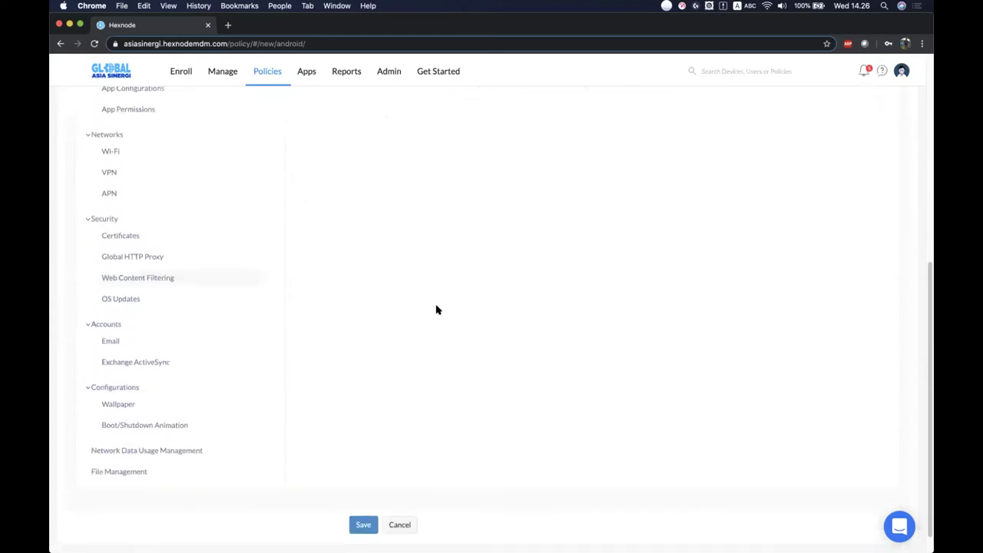
Step: Target the GoogleAndroid SDK built for x86 device and save the Web Filtering policy
click(554, 211)
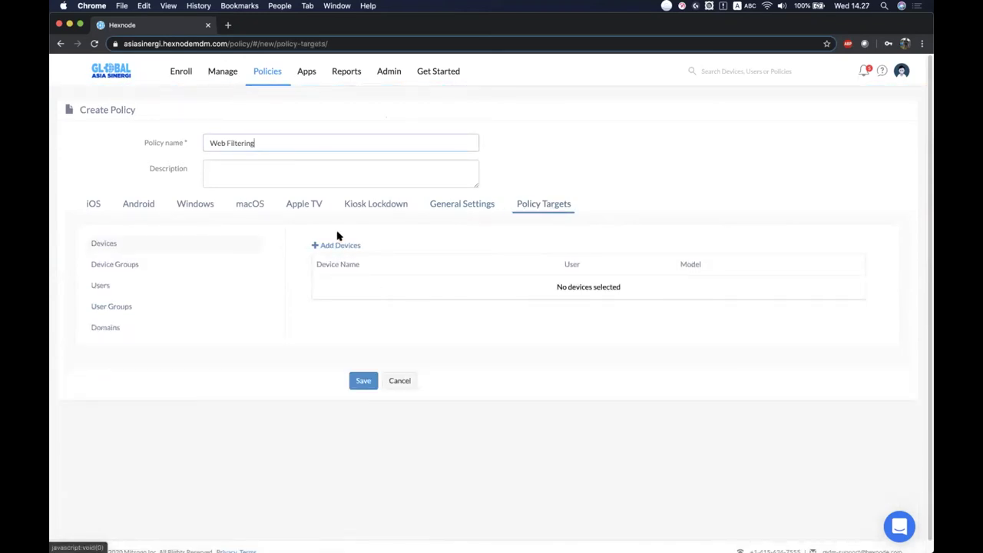
click(340, 245)
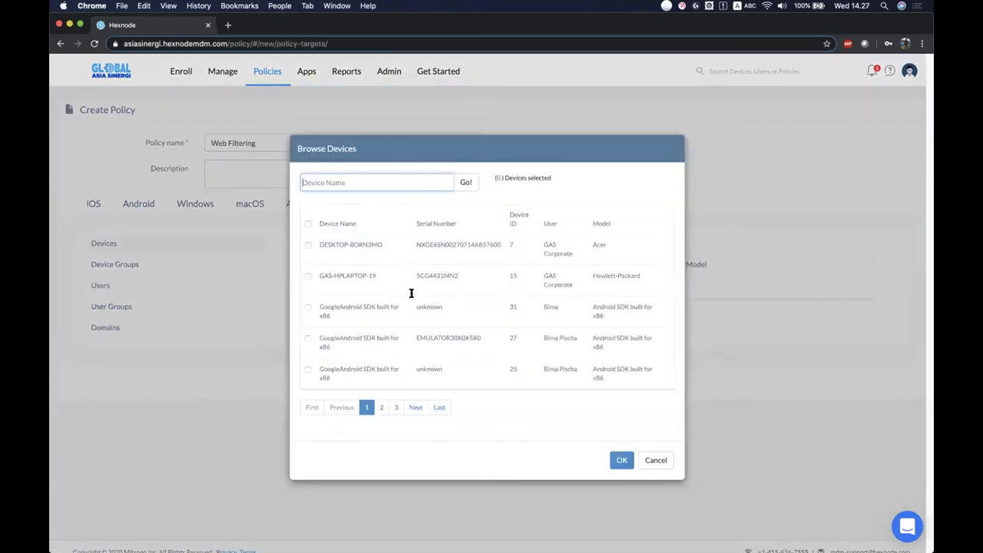
click(308, 307)
click(620, 460)
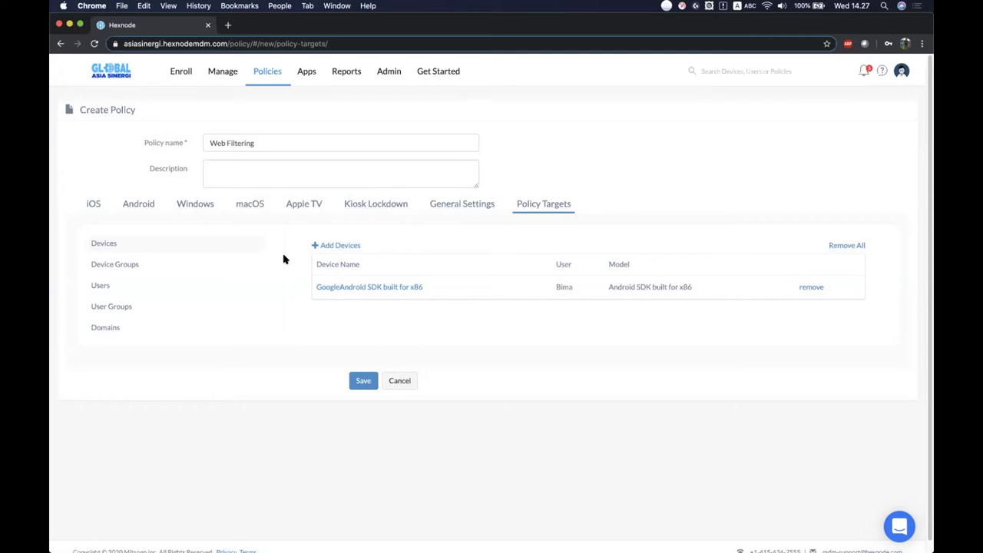
click(361, 378)
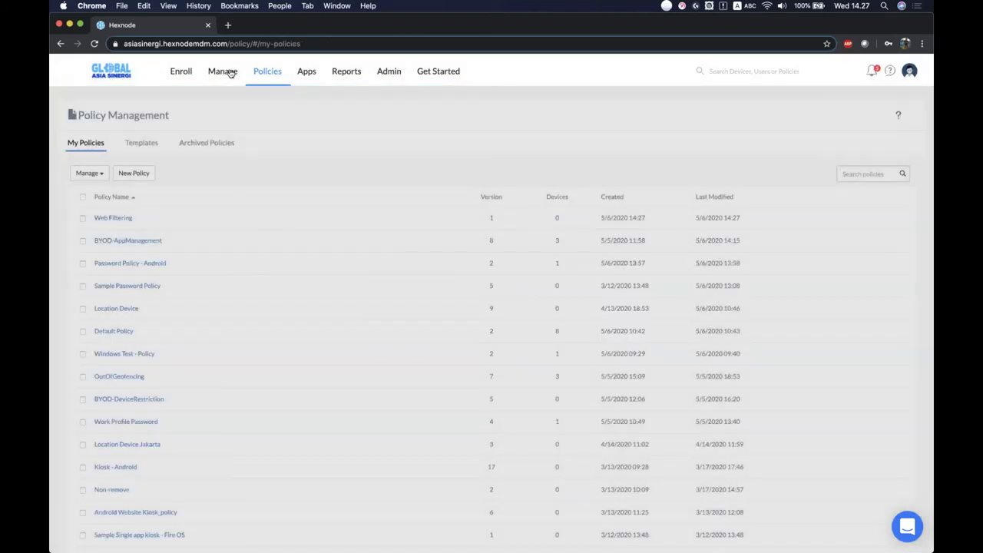
click(224, 71)
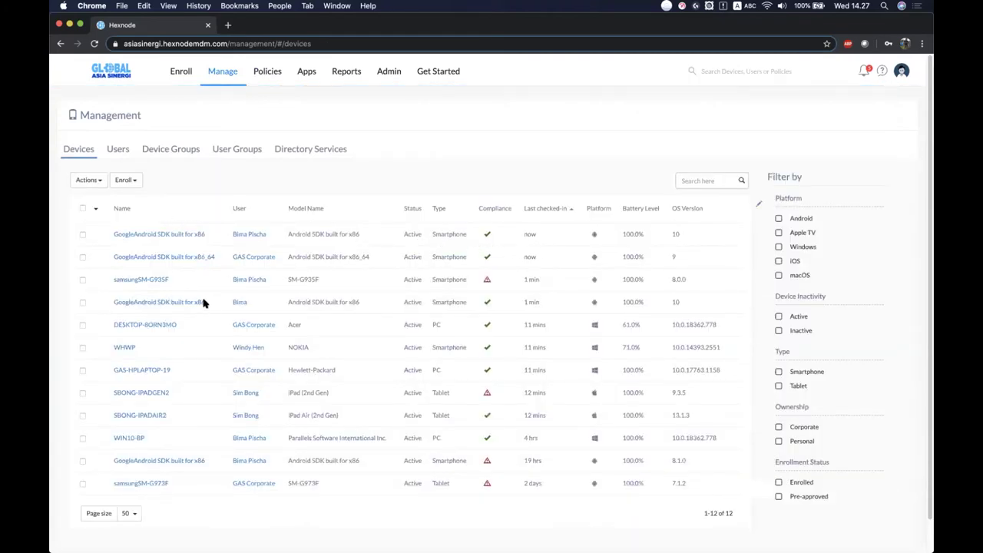
Step: Check that Web Filtering appears on the GoogleAndroid SDK built for x86 device's Policies tab
click(165, 303)
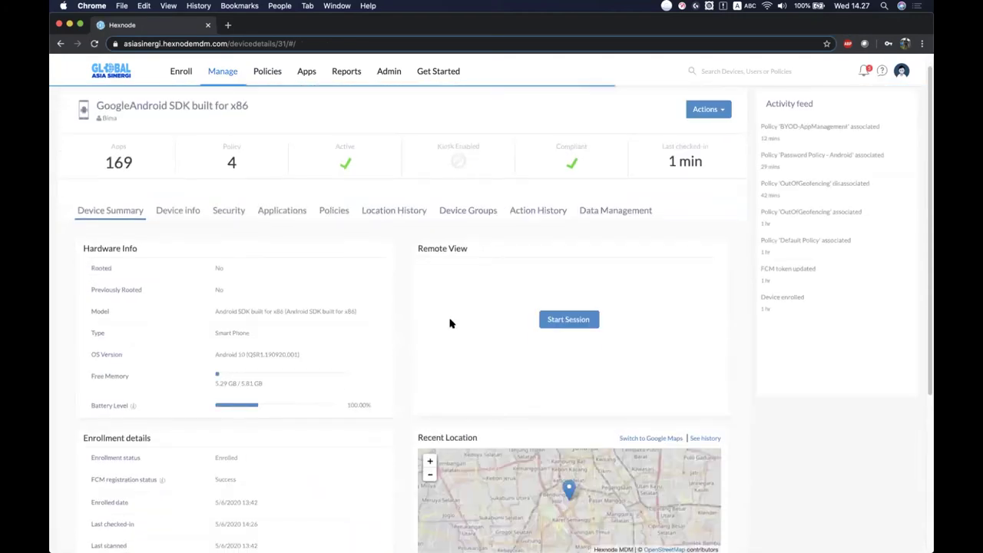
scroll(449, 323, down, 3)
scroll(343, 304, down, 3)
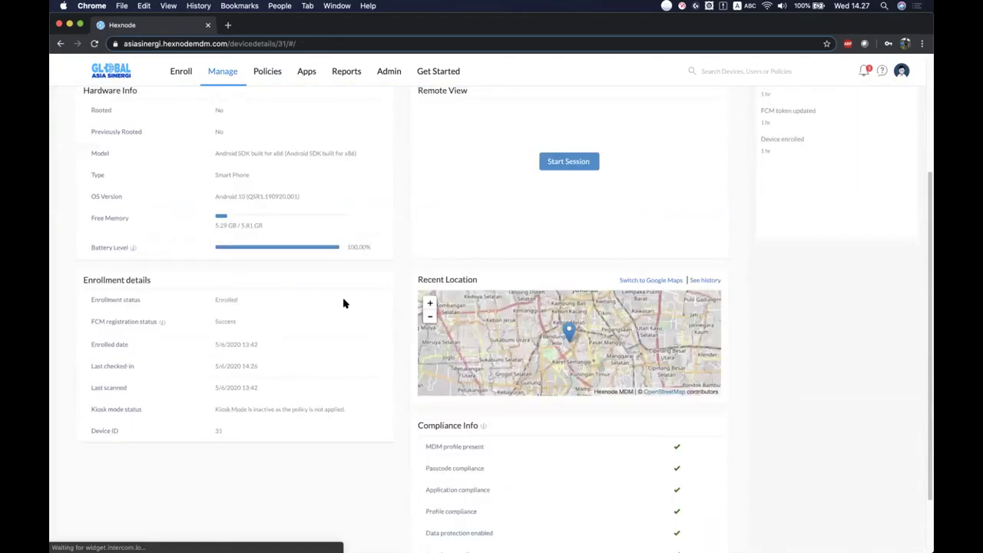
scroll(335, 303, up, 5)
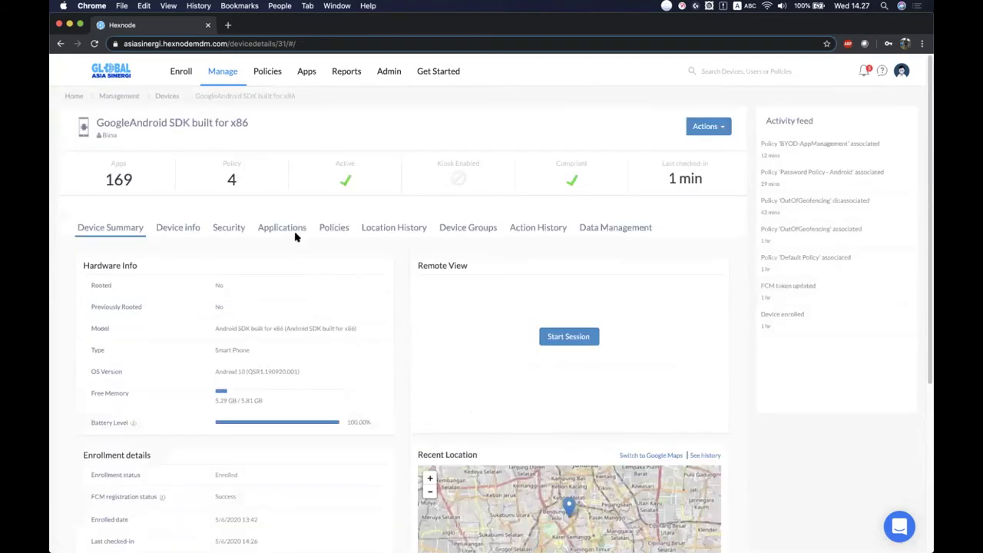
click(335, 229)
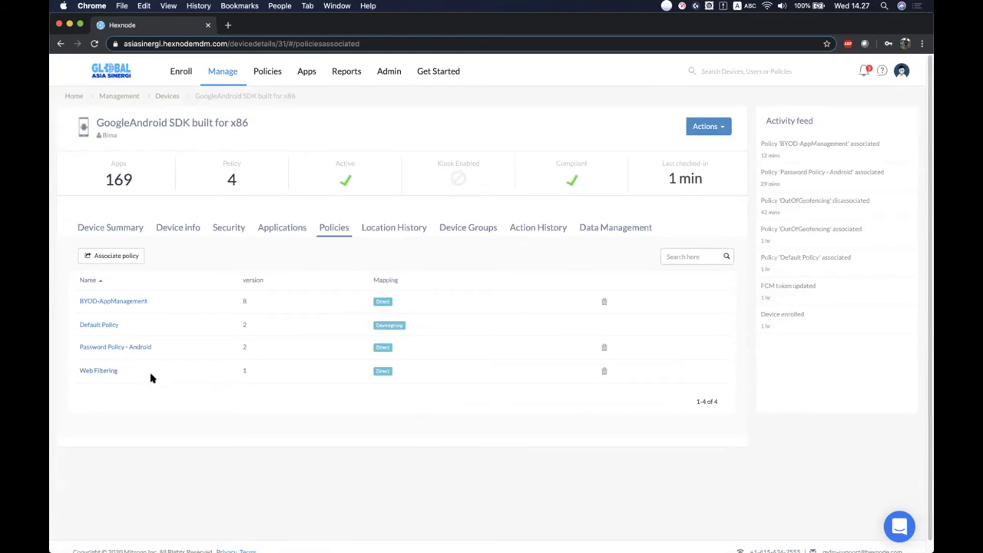
key(ctrl+Right)
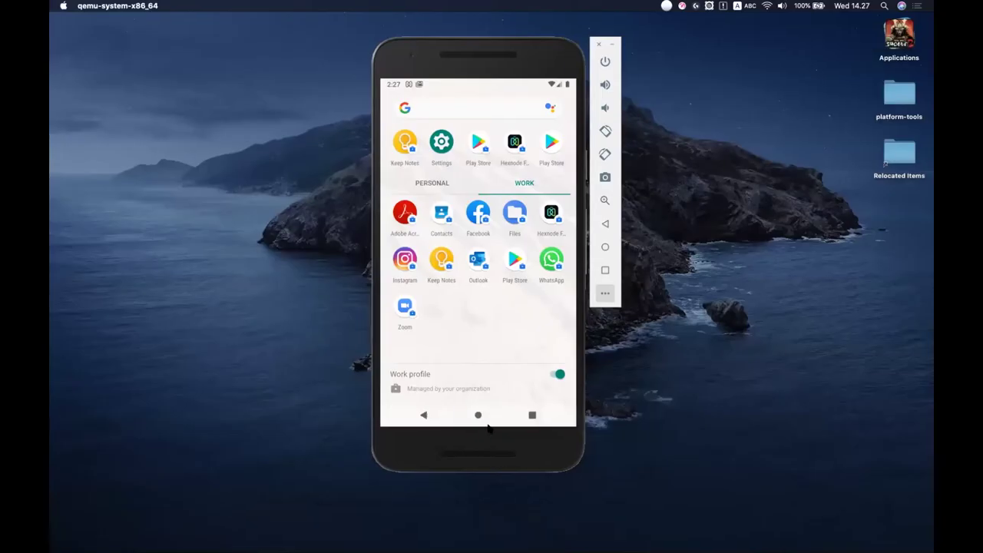
Step: Dismiss the failed download and bring the emulator back to the Android home screen
click(422, 415)
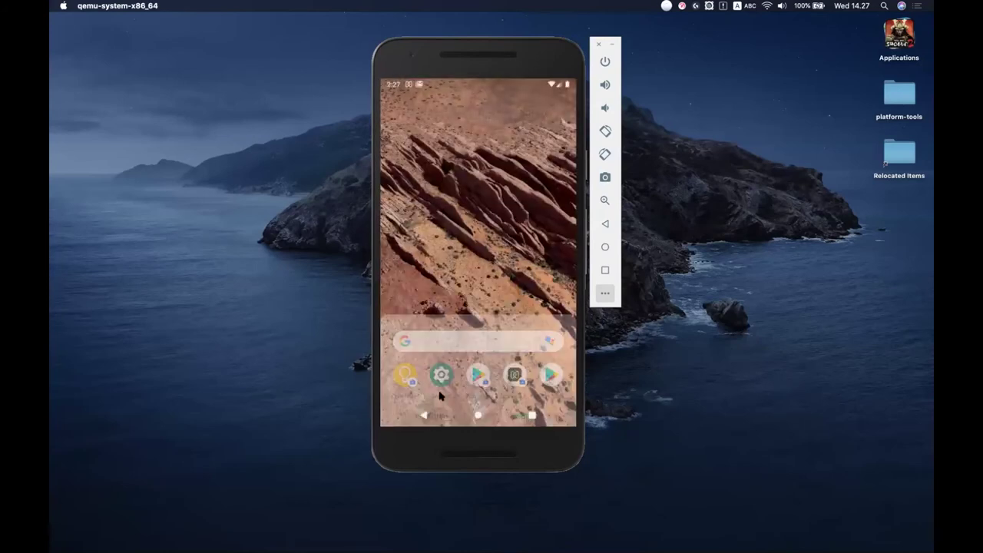
click(58, 425)
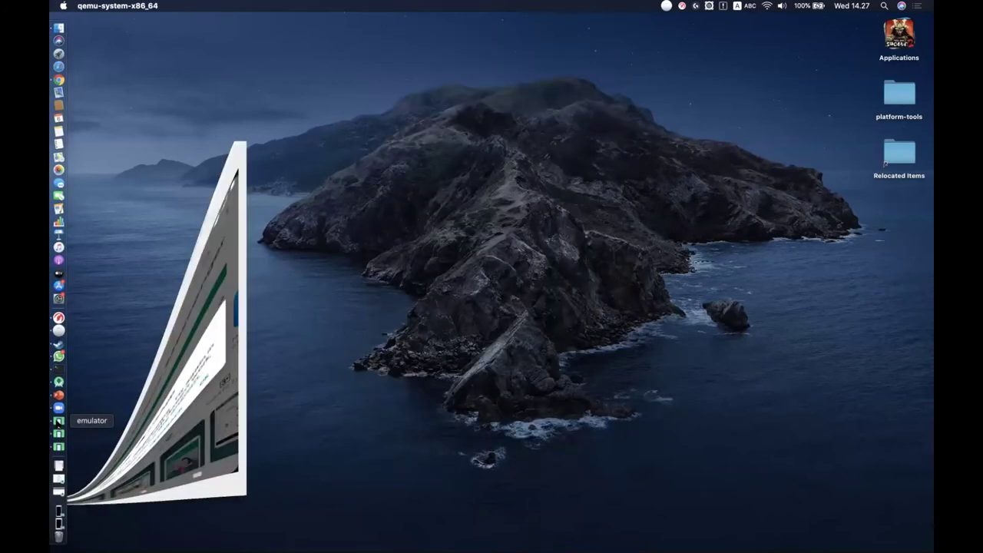
click(268, 288)
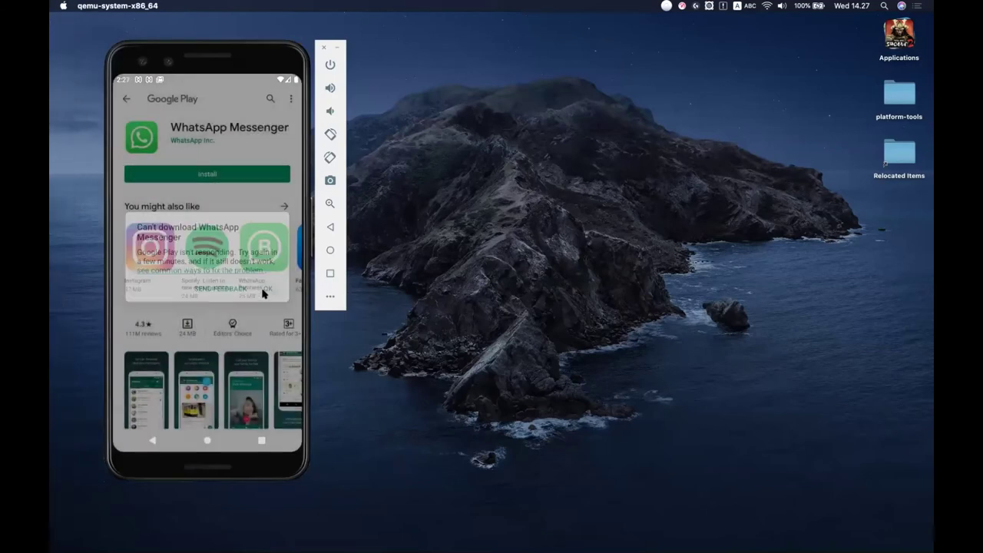
click(127, 99)
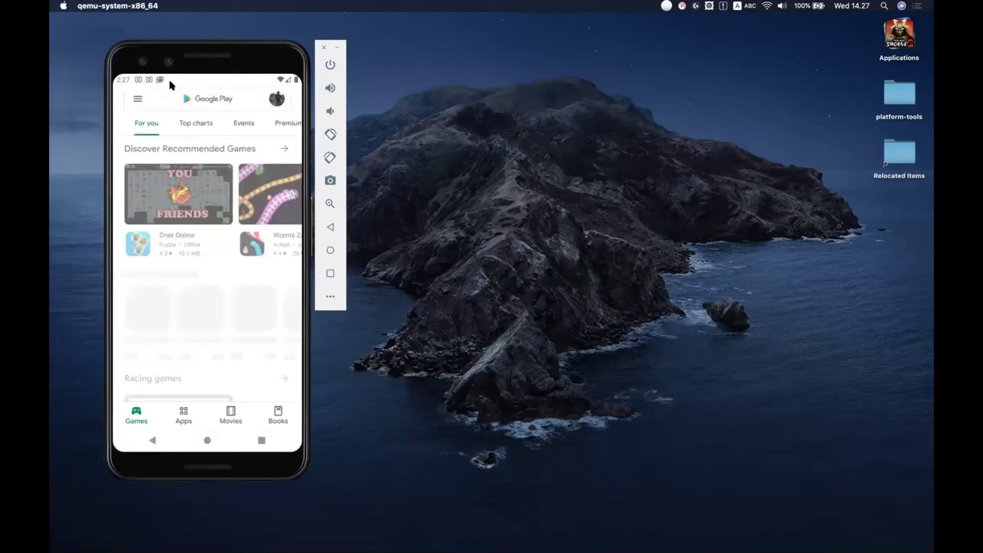
click(209, 441)
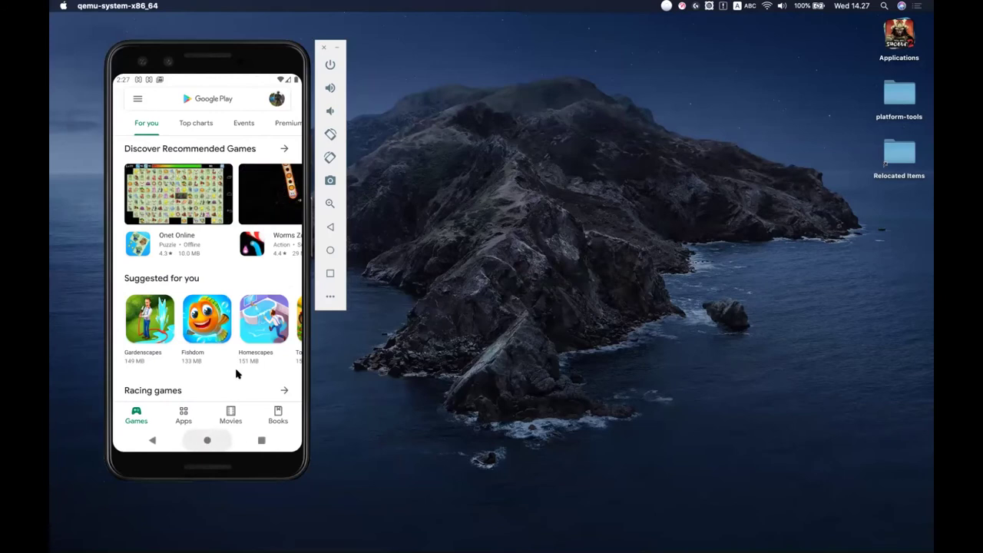
Step: Relaunch the emulator, wake the phone and swipe up to unlock it
key(super+q)
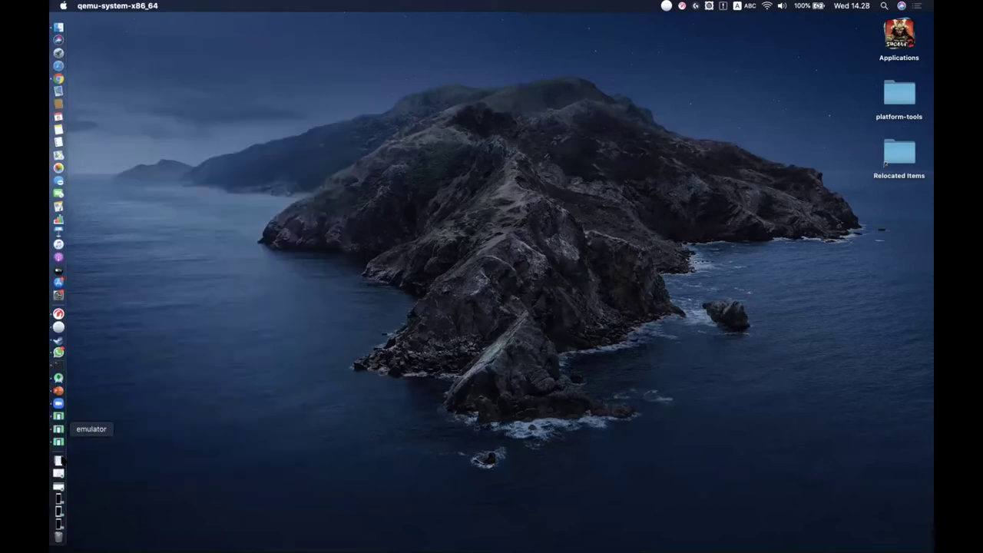
click(58, 436)
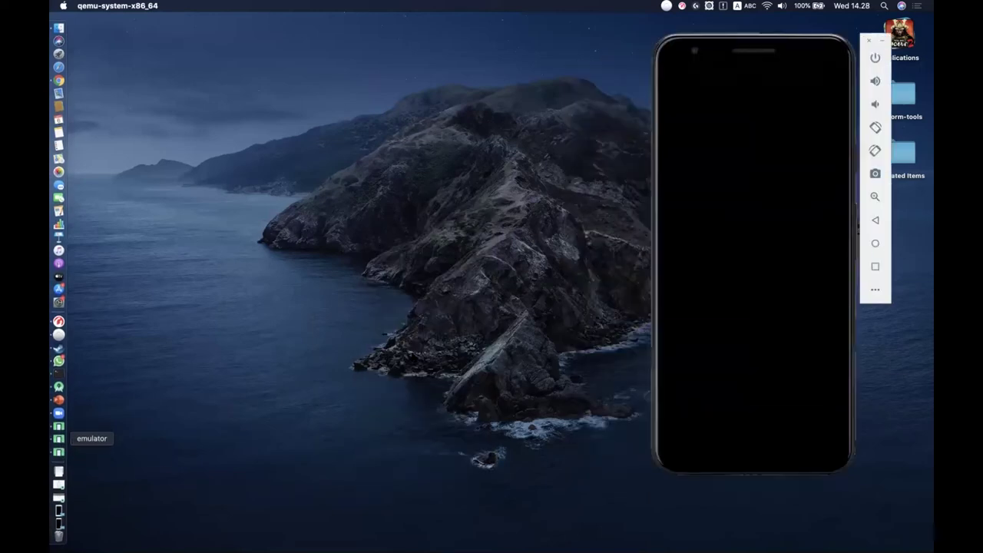
click(867, 59)
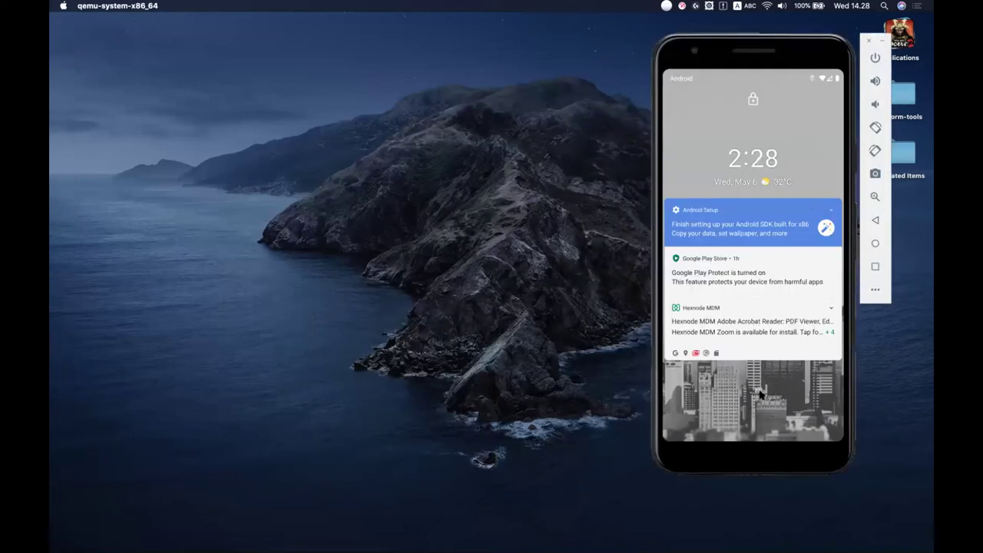
drag(760, 394, 749, 322)
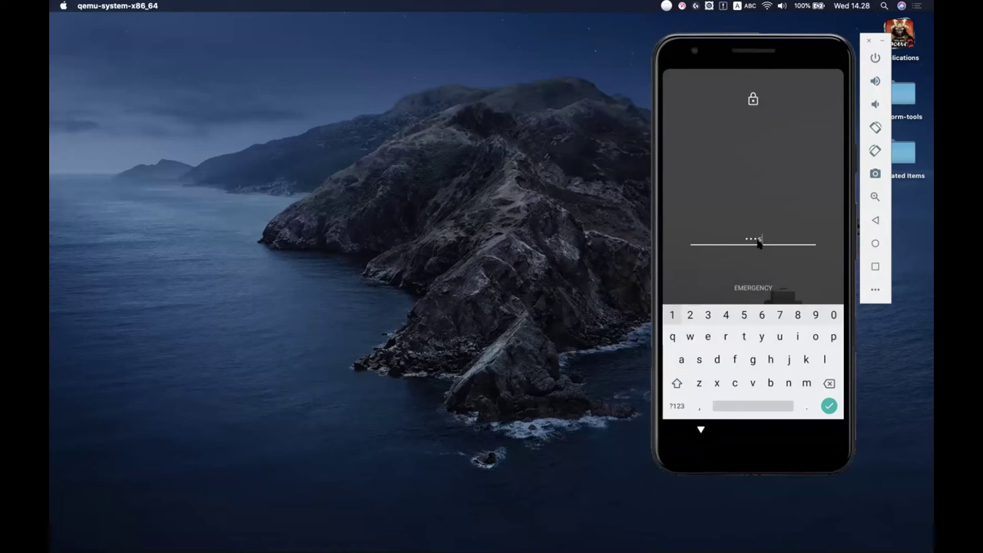
Step: Unlock the device with the PIN and open the agent's Policies list
key(Return)
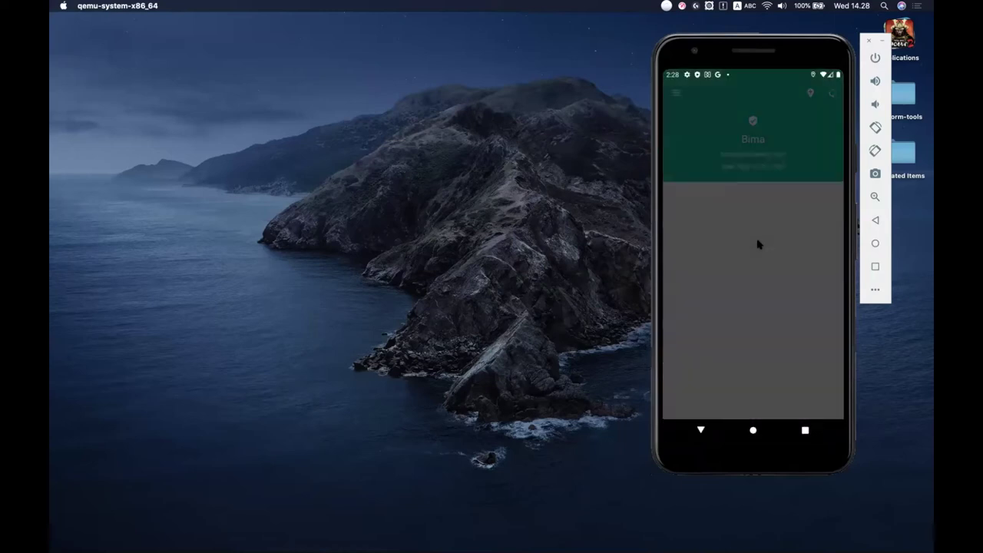
click(677, 93)
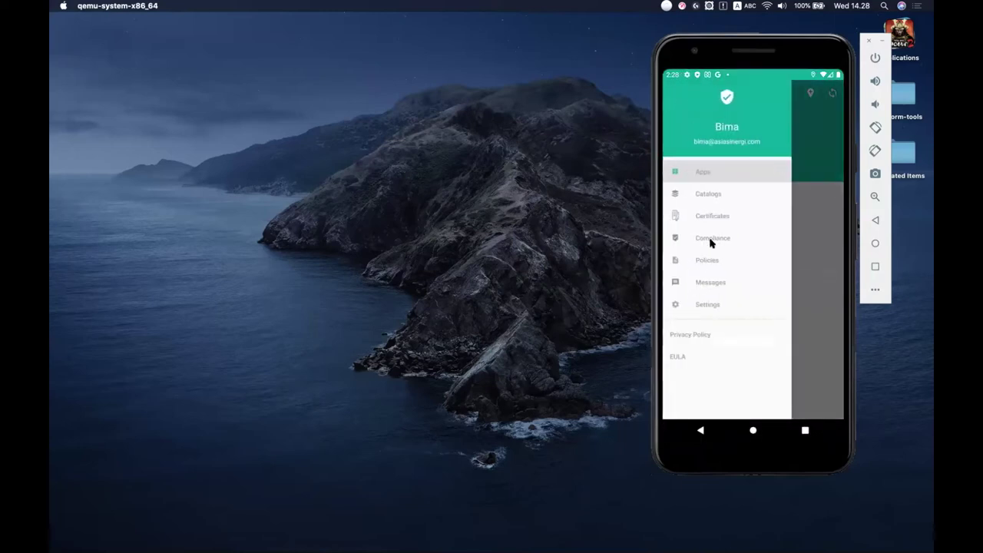
click(717, 263)
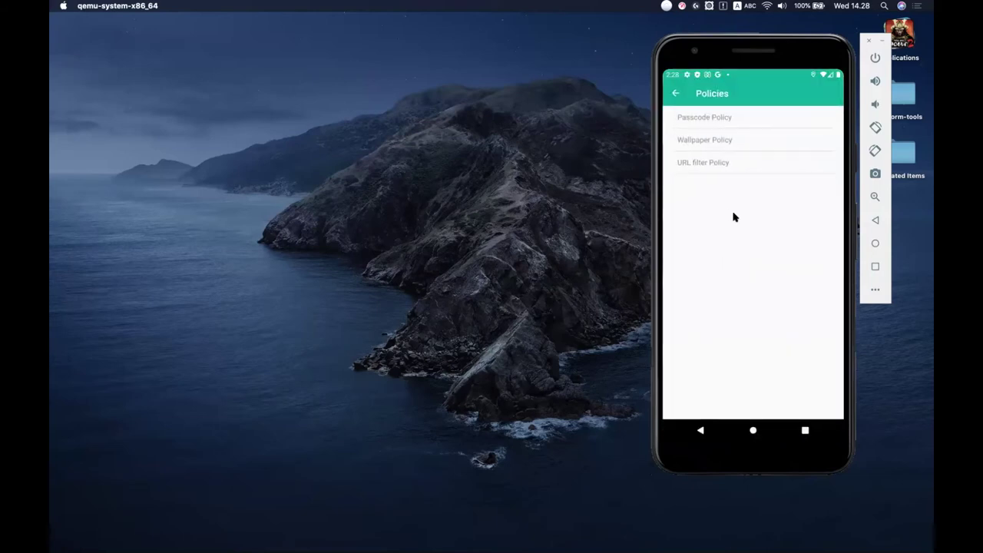
Step: Review the URL filter Policy details, showing 8 URLs filtered, then return to Policies
click(710, 171)
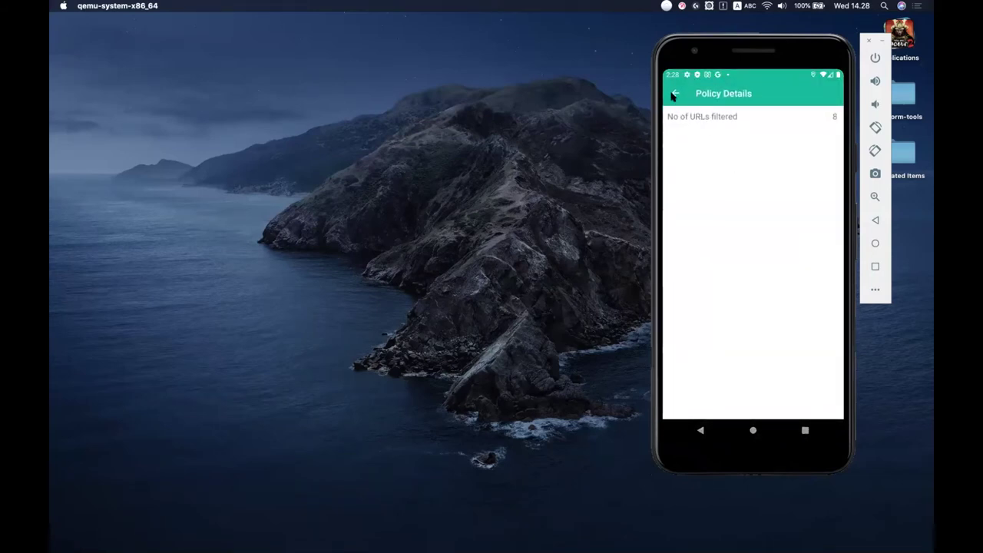
click(676, 96)
click(705, 162)
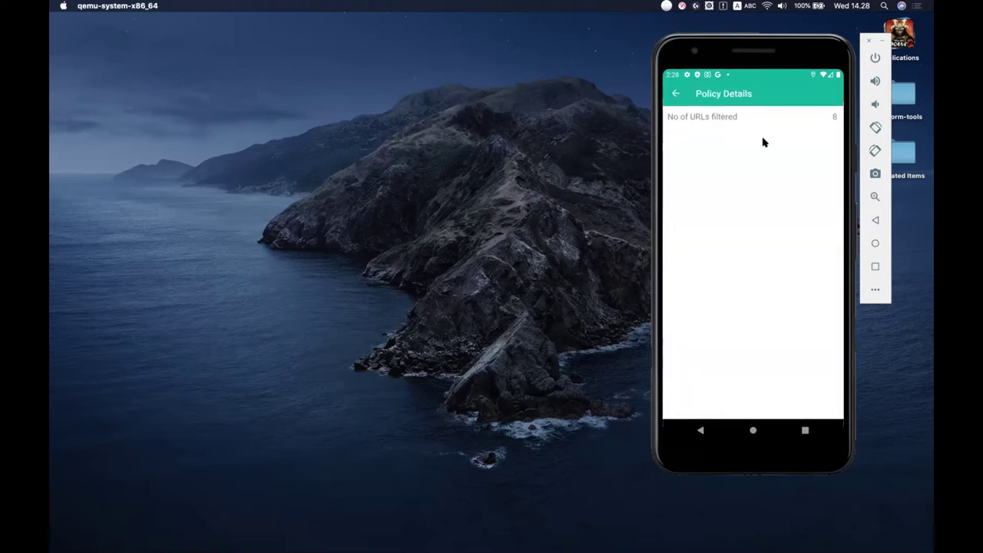
click(677, 99)
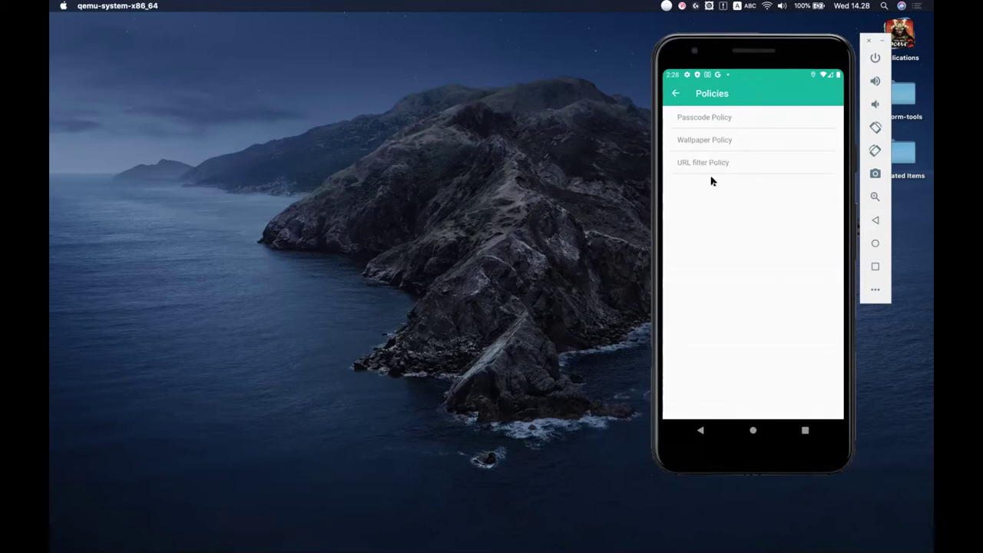
Step: Check the agent's app Catalogs and return to its main screen
click(675, 93)
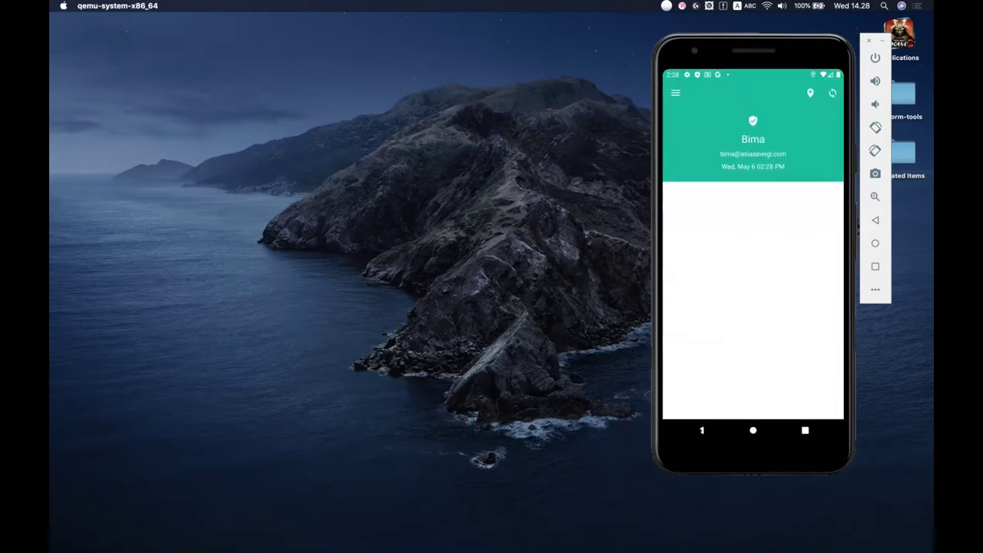
click(675, 94)
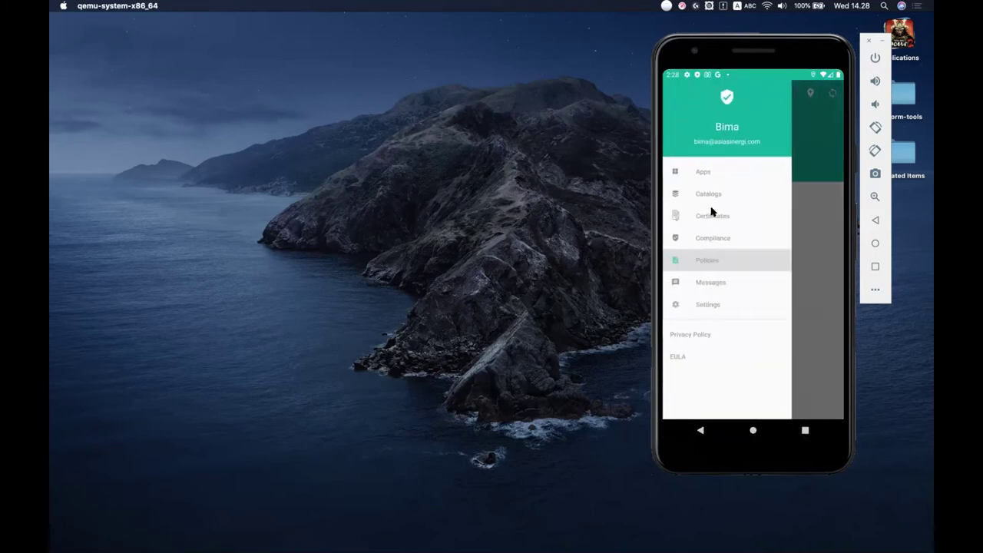
click(722, 195)
click(674, 96)
Step: Go to the Android home screen and browse the installed apps list
click(700, 430)
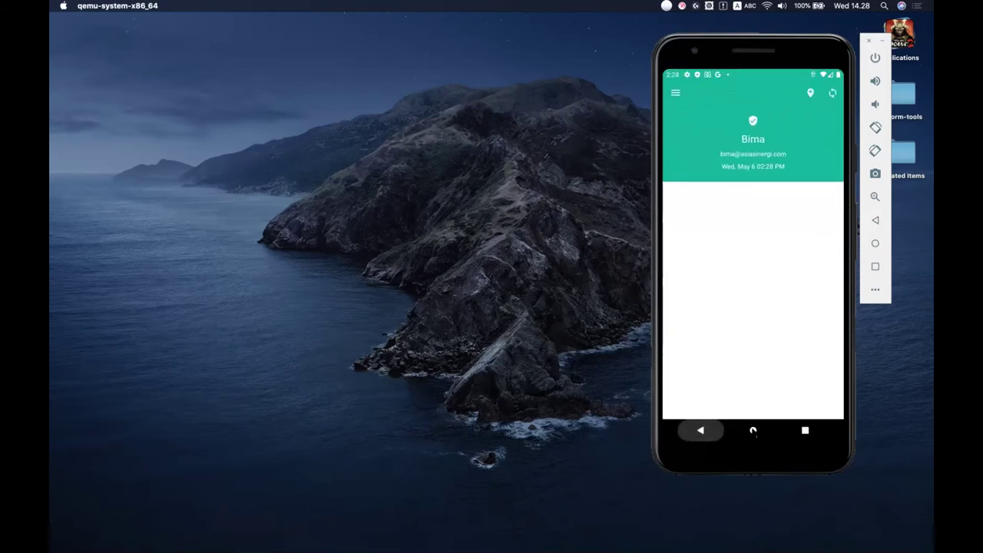
click(753, 428)
drag(753, 361, 756, 141)
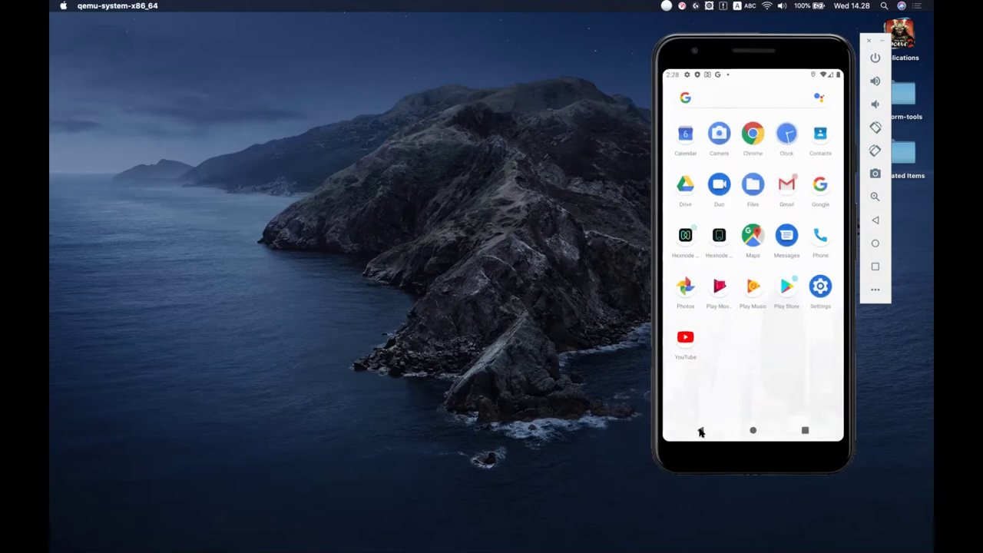
click(700, 432)
Step: Reopen Hexnode MDM from its notification and view the pushed Apps list
drag(730, 92, 741, 252)
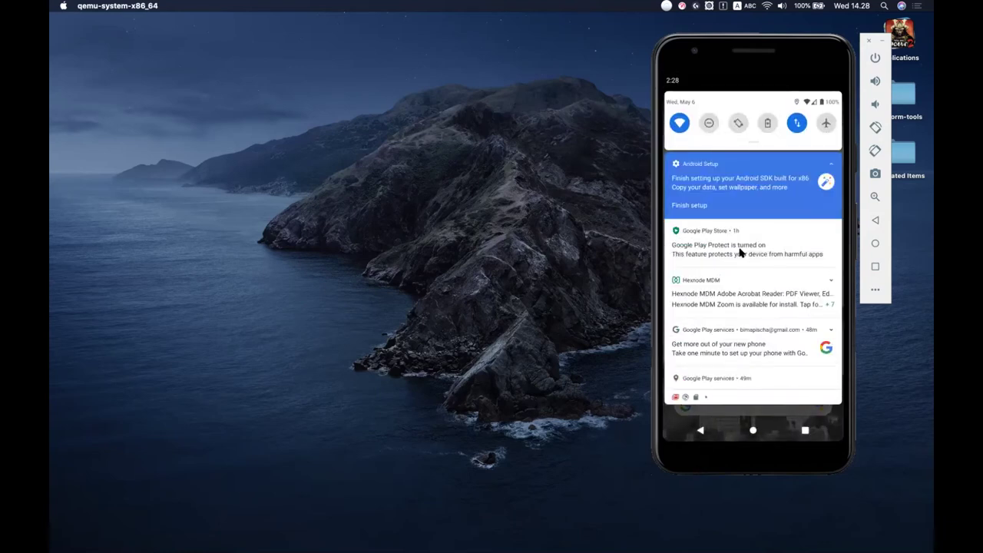
click(738, 313)
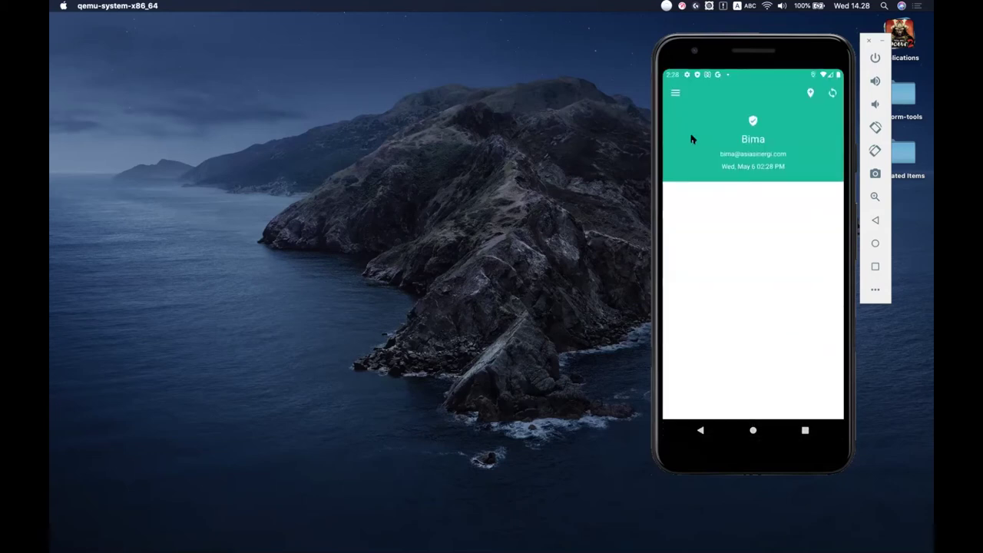
click(674, 93)
click(718, 170)
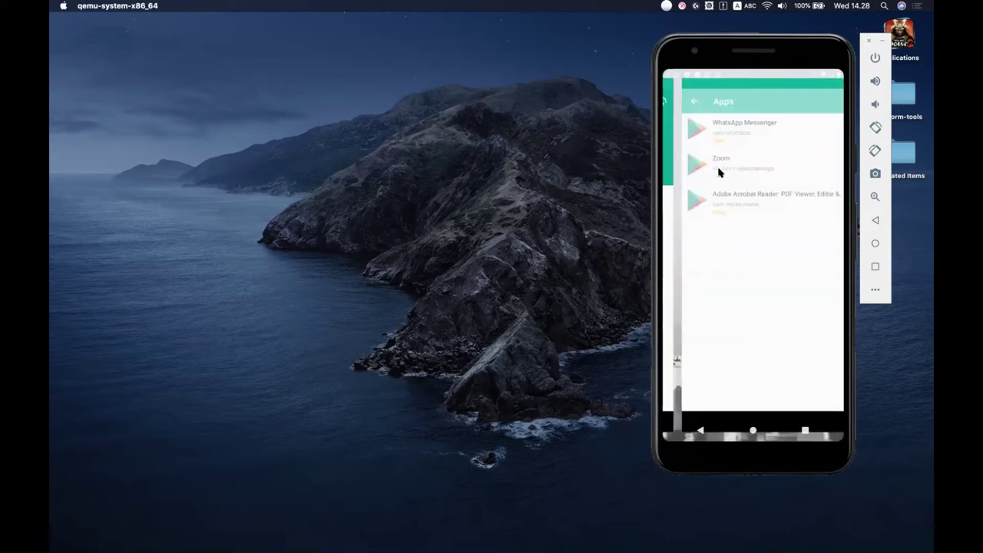
Step: Deny the Google Assistant audio permission and back out of the agent to home
click(753, 431)
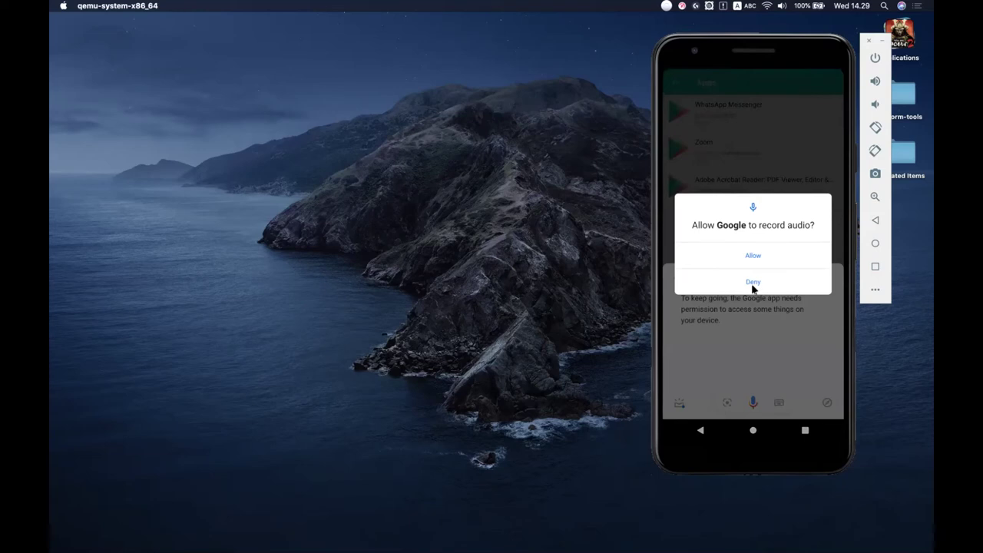
click(762, 280)
click(700, 431)
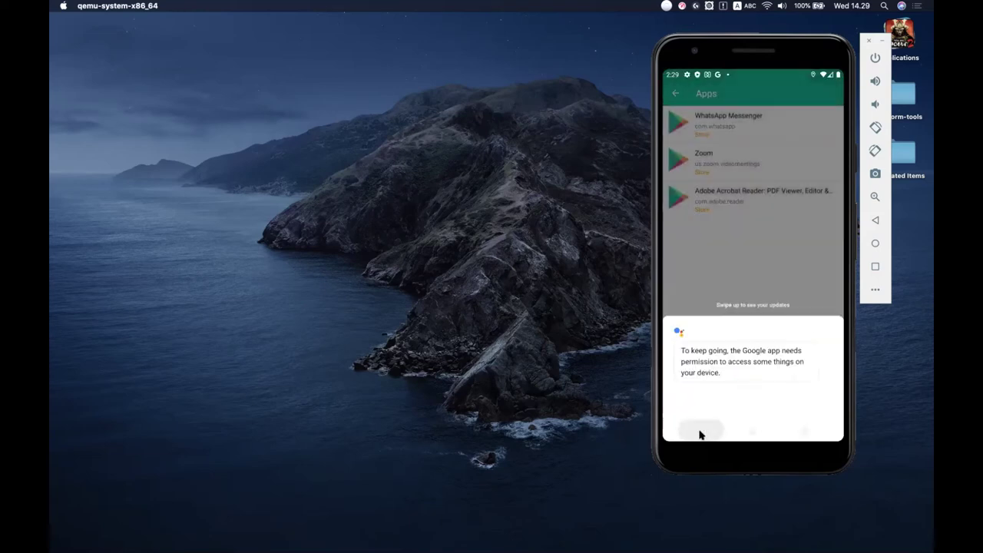
click(699, 431)
click(700, 431)
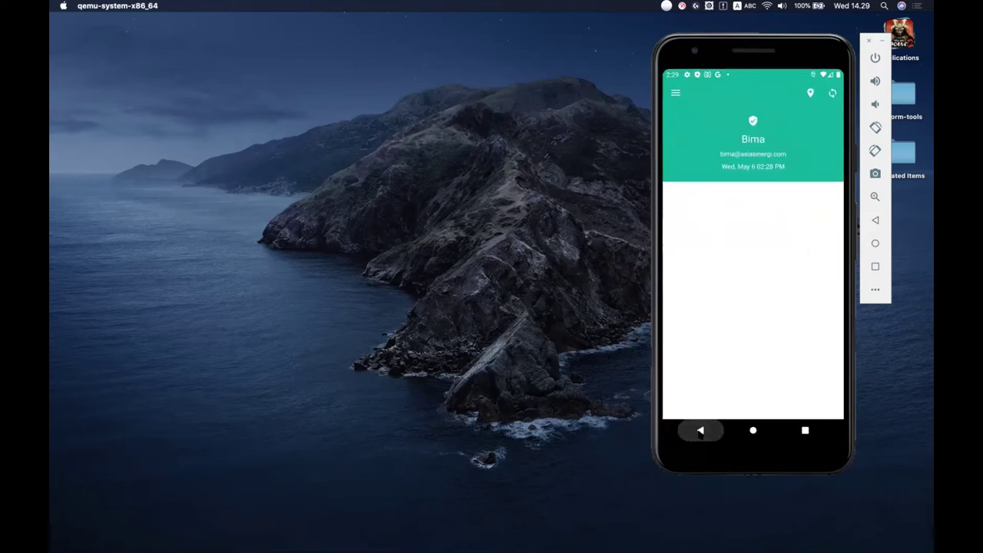
click(699, 430)
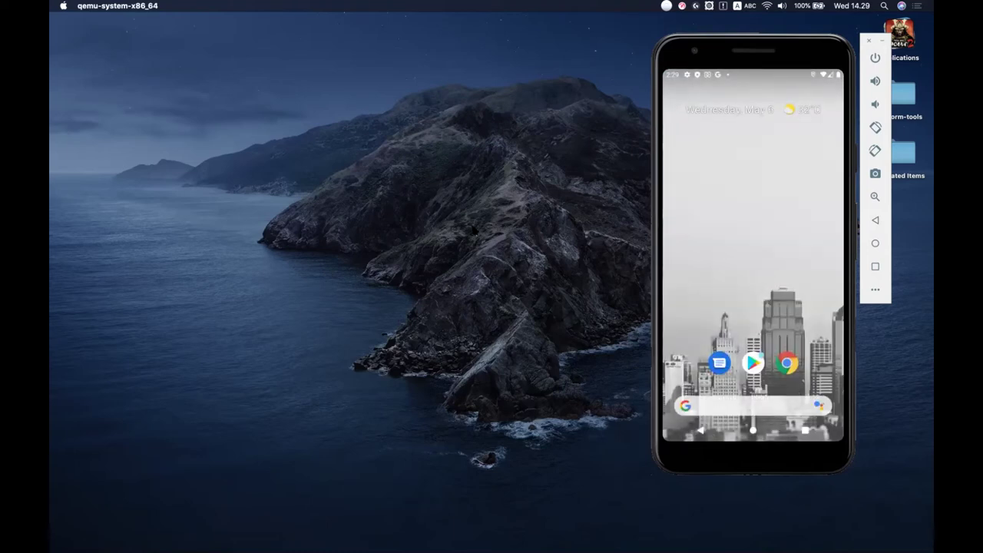
Step: Check the Hexnode console's device Policies page in Chrome, then return to the emulator desktop
click(560, 110)
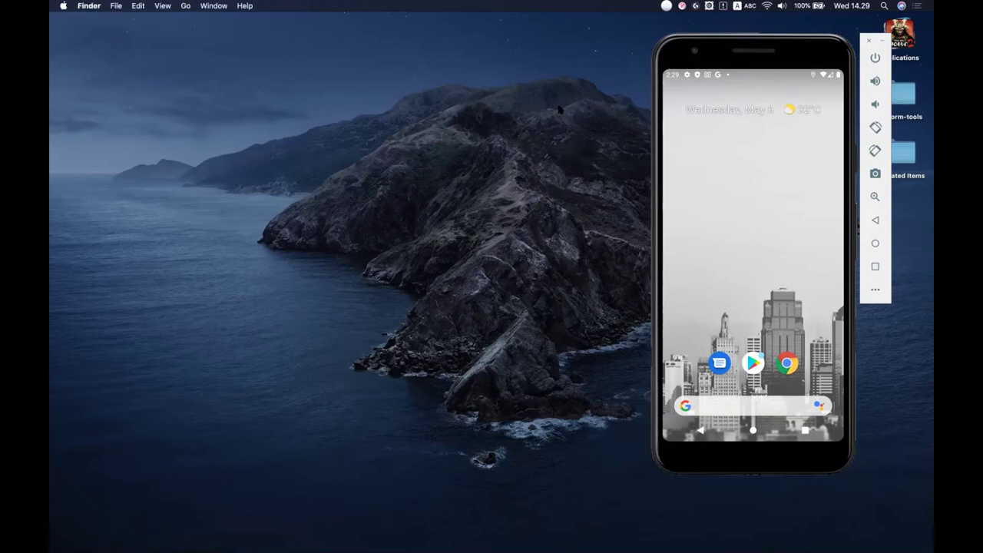
click(718, 239)
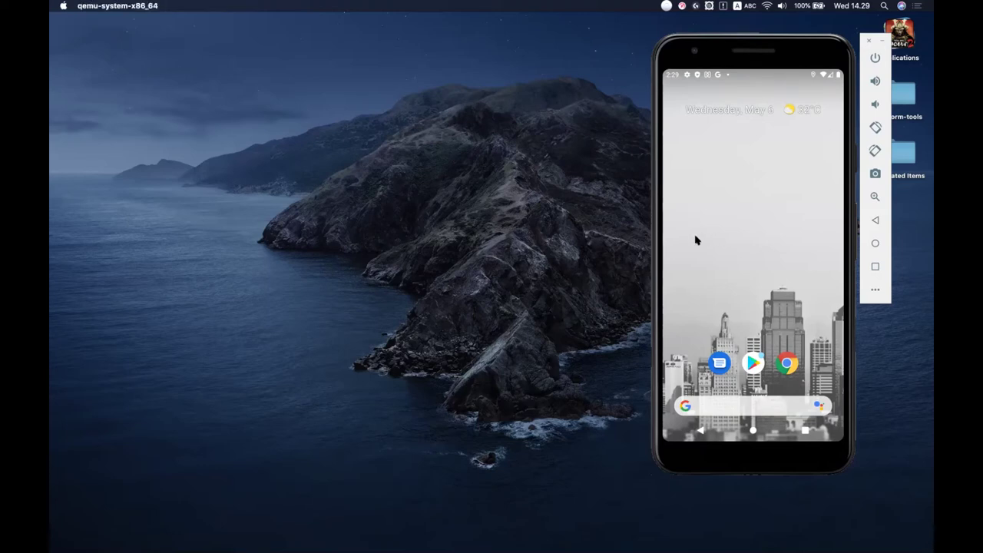
key(ctrl+Left)
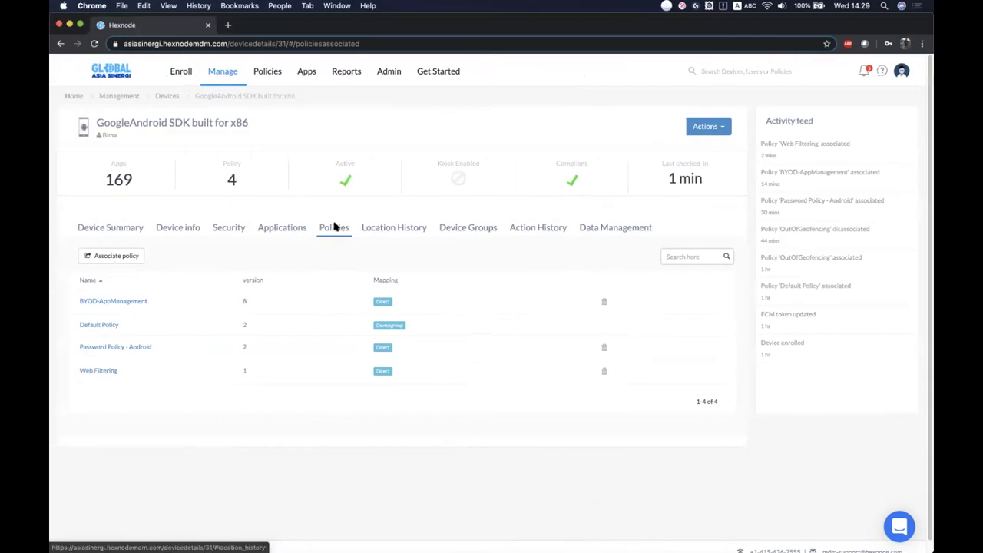
key(ctrl+Right)
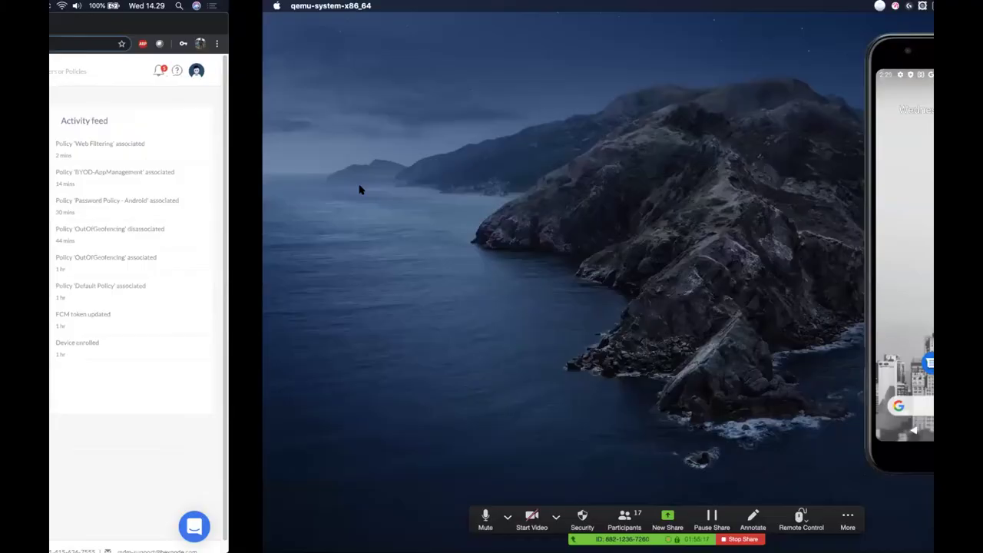
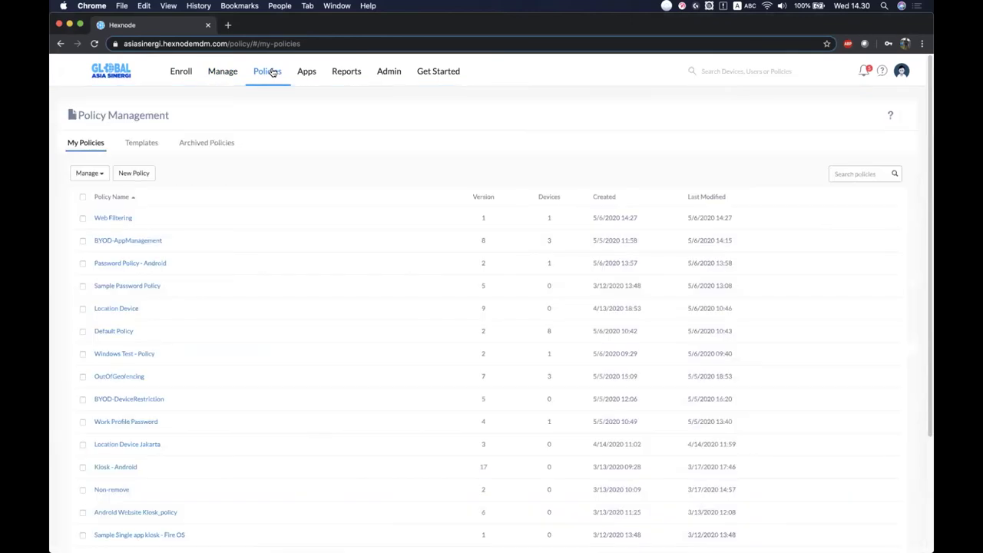
Step: Start a new policy from the blank policy template
click(134, 173)
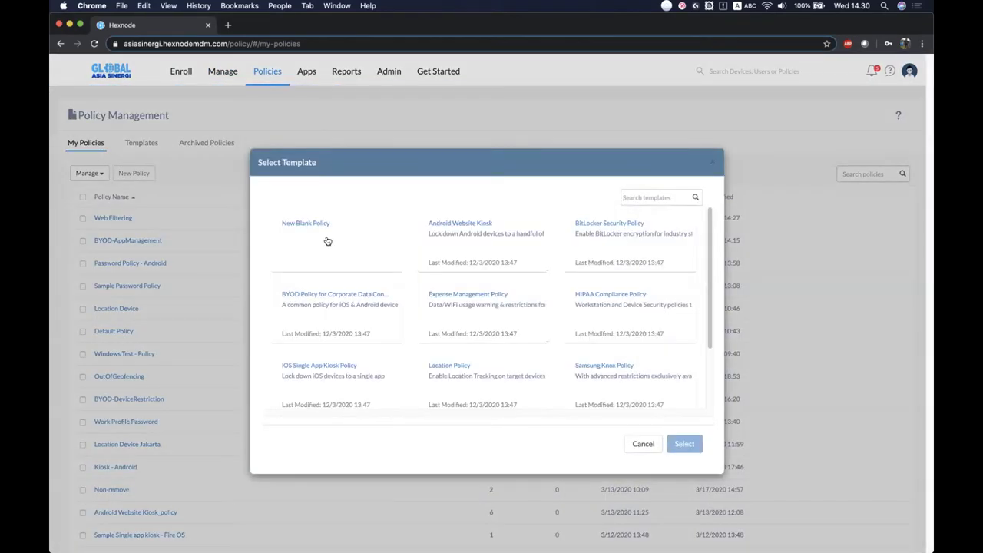
click(338, 241)
click(684, 443)
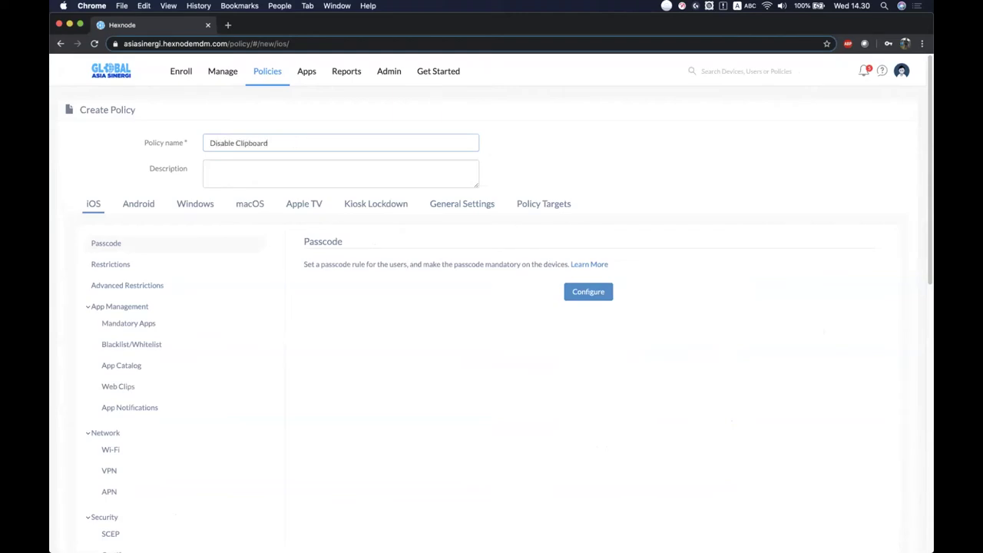
Step: Open the policy's Android Restrictions settings for configuration
click(133, 203)
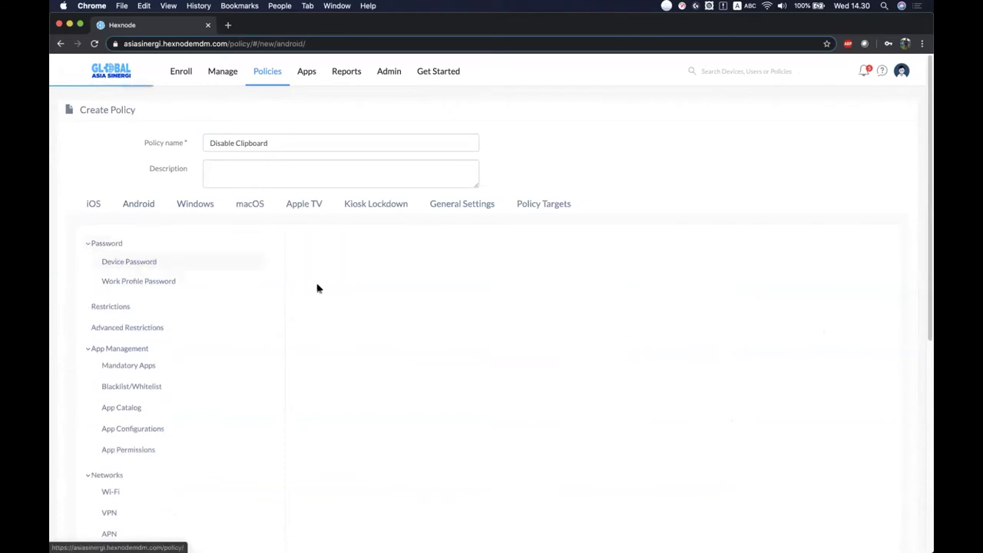
click(143, 305)
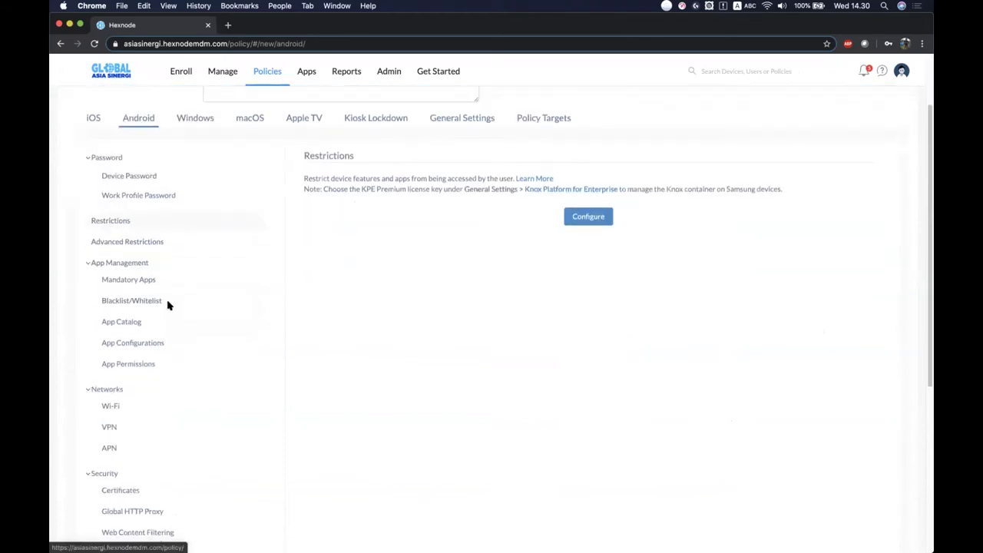
click(586, 205)
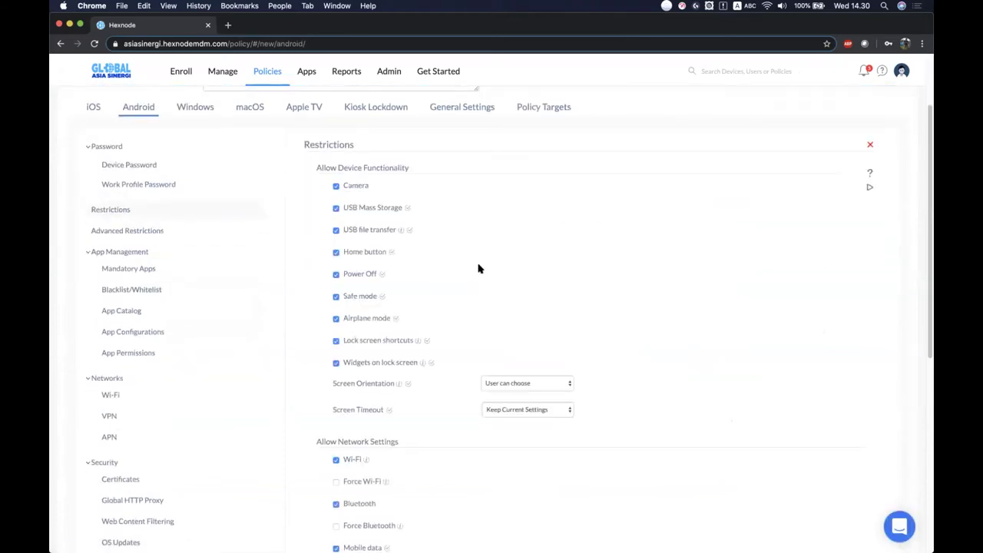
scroll(478, 268, down, 5)
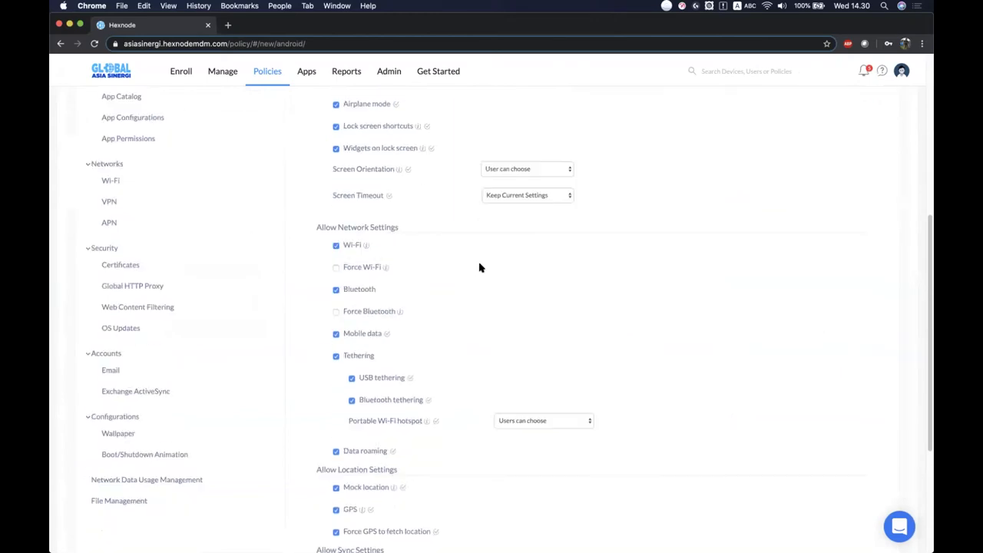
scroll(478, 267, down, 4)
scroll(476, 261, up, 10)
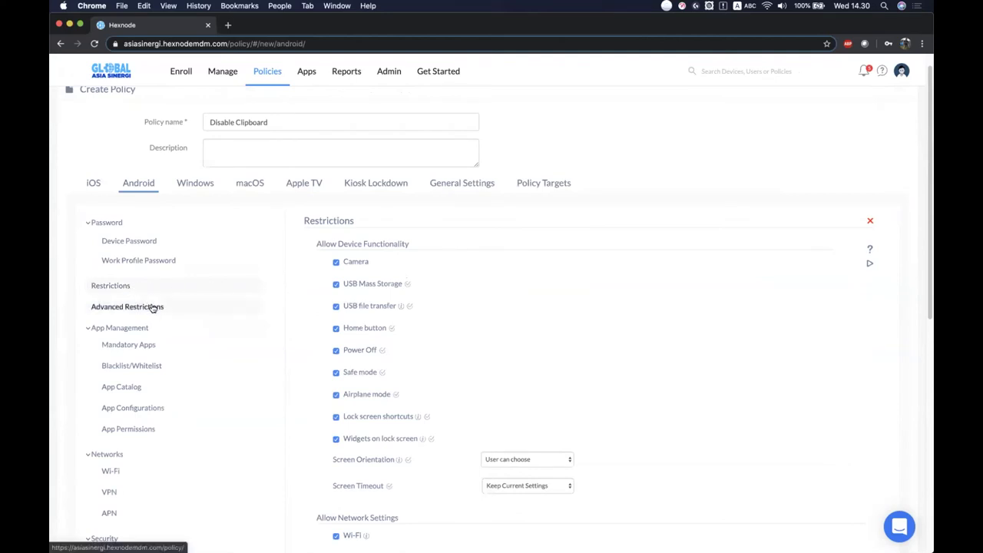
Step: Close Restrictions and disallow Clipboard under Android Advanced Restrictions
click(870, 220)
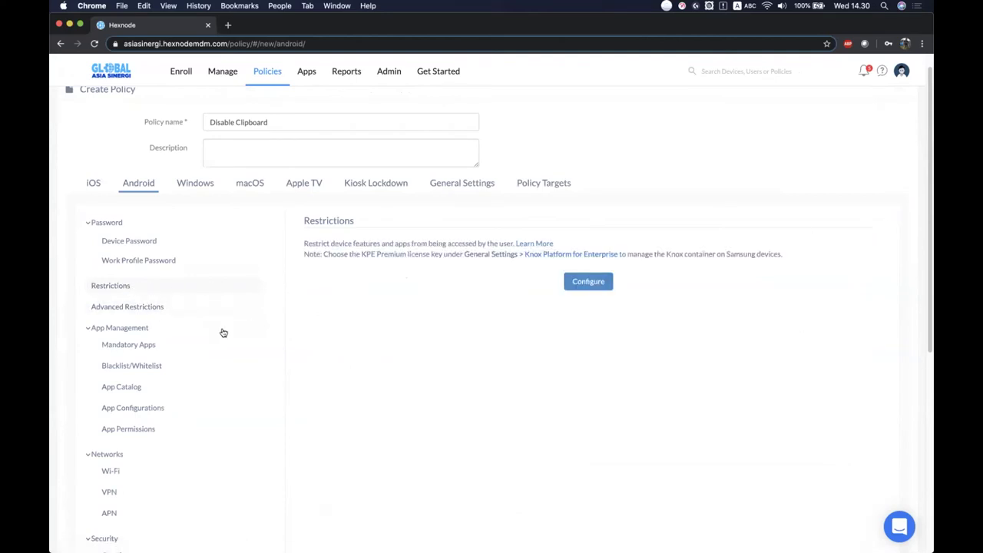
click(162, 306)
click(592, 204)
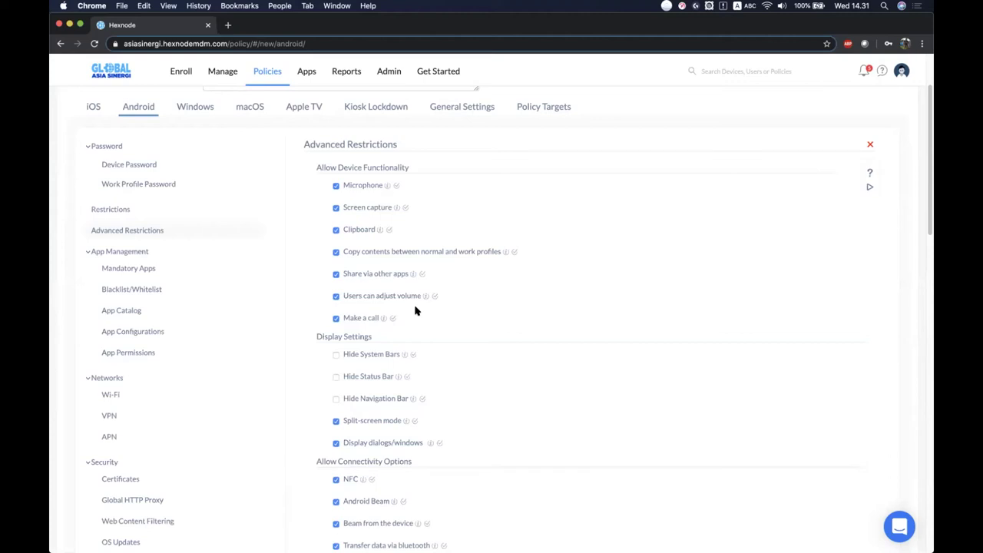
click(336, 230)
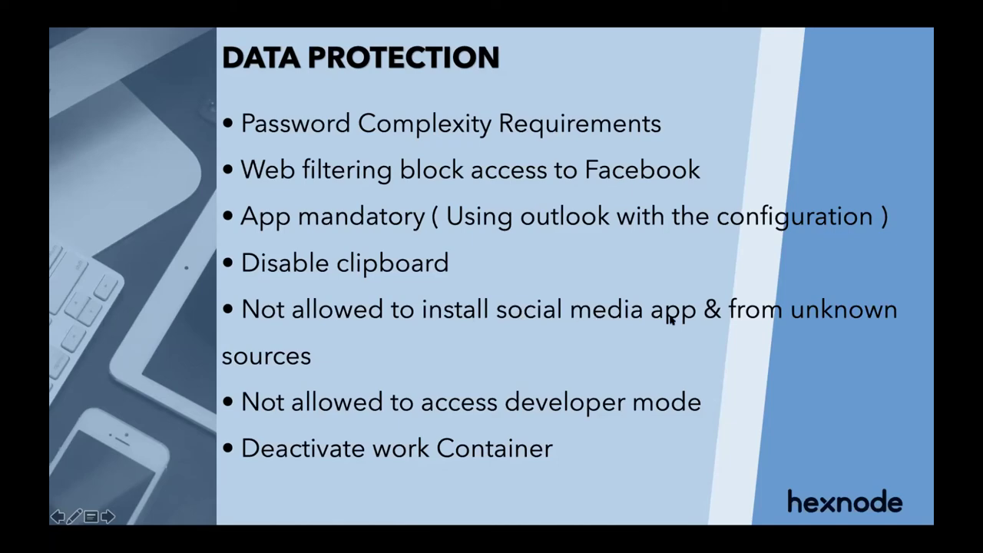
Step: Switch from the Data Protection slideshow back to the Hexnode policy page
key(ctrl+Right)
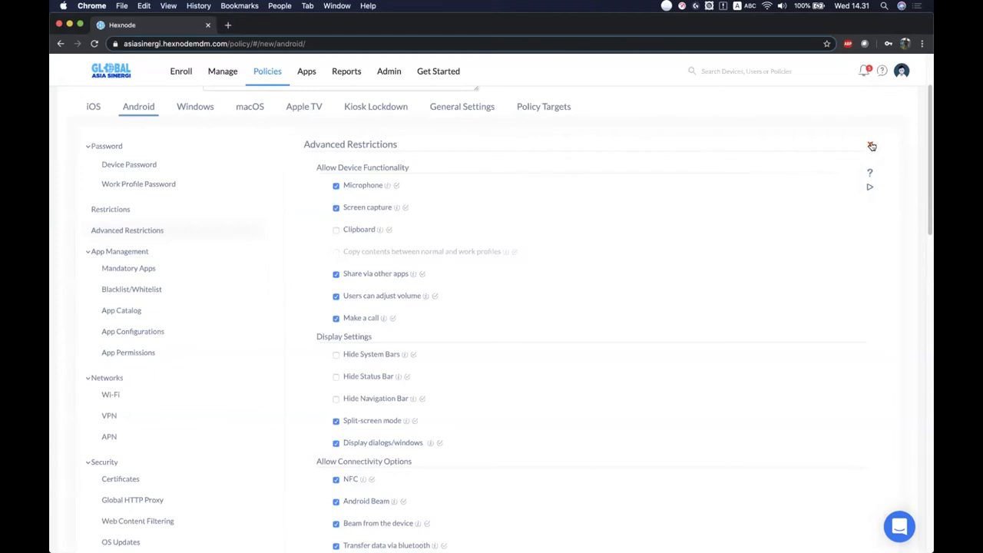
Step: Save the Disable Clipboard policy and open BYOD-AppManagement for editing
scroll(603, 468, down, 15)
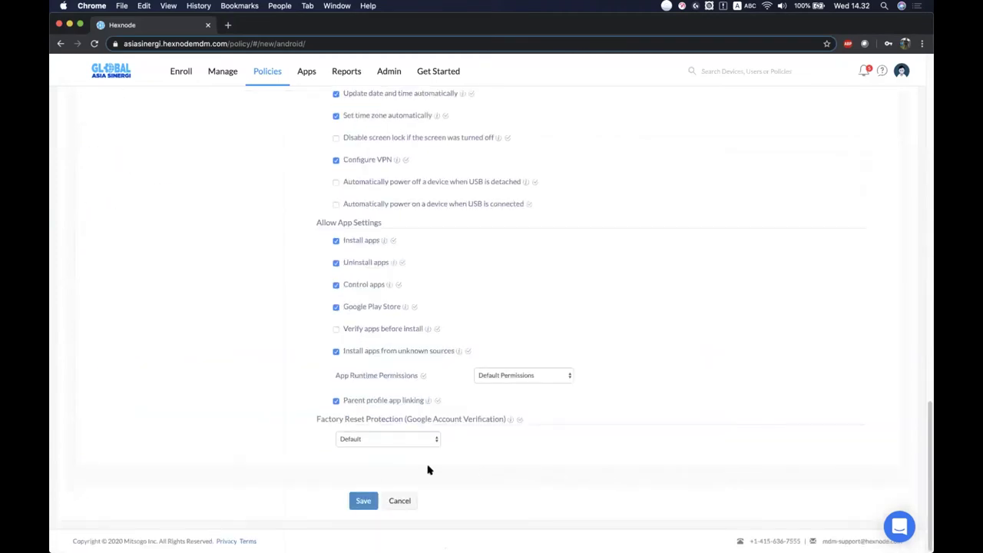
click(363, 501)
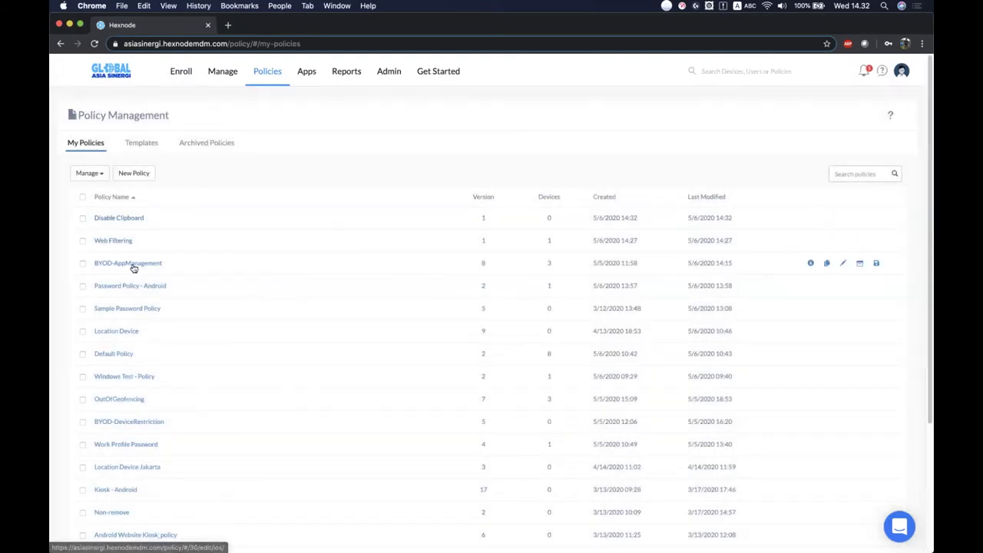
click(132, 263)
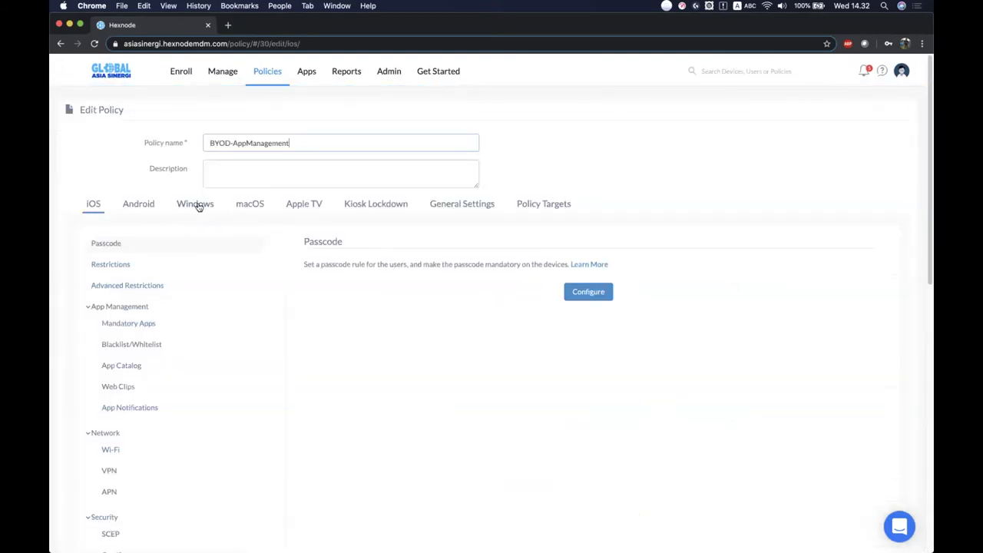
Step: Configure BYOD-AppManagement's Android Blacklist/Whitelist and choose Add App to browse apps
click(147, 208)
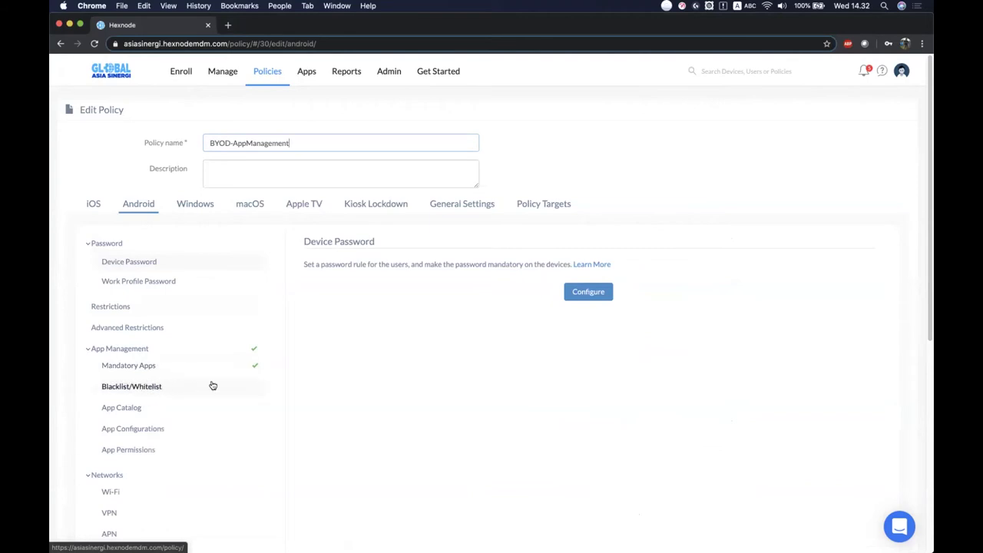
click(117, 390)
scroll(116, 390, down, 2)
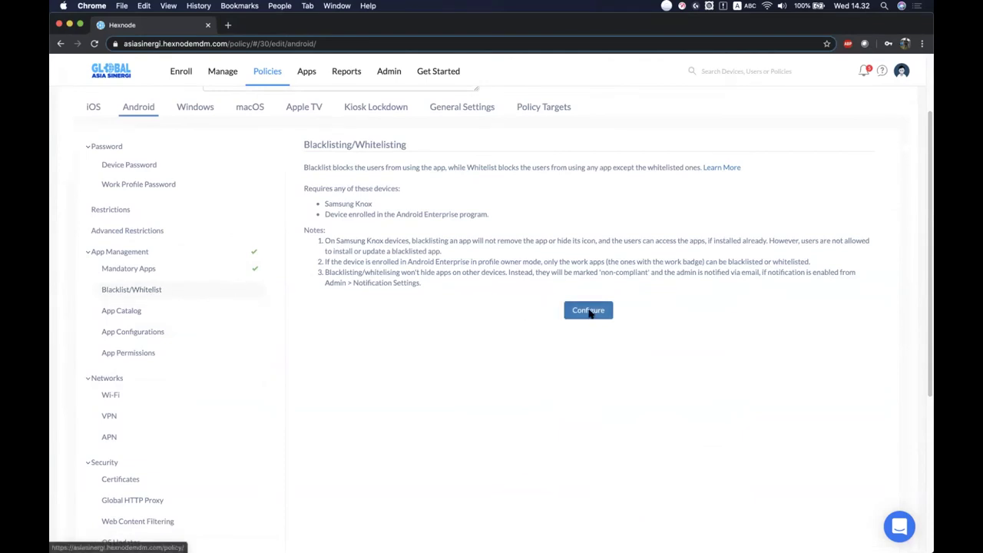
click(588, 310)
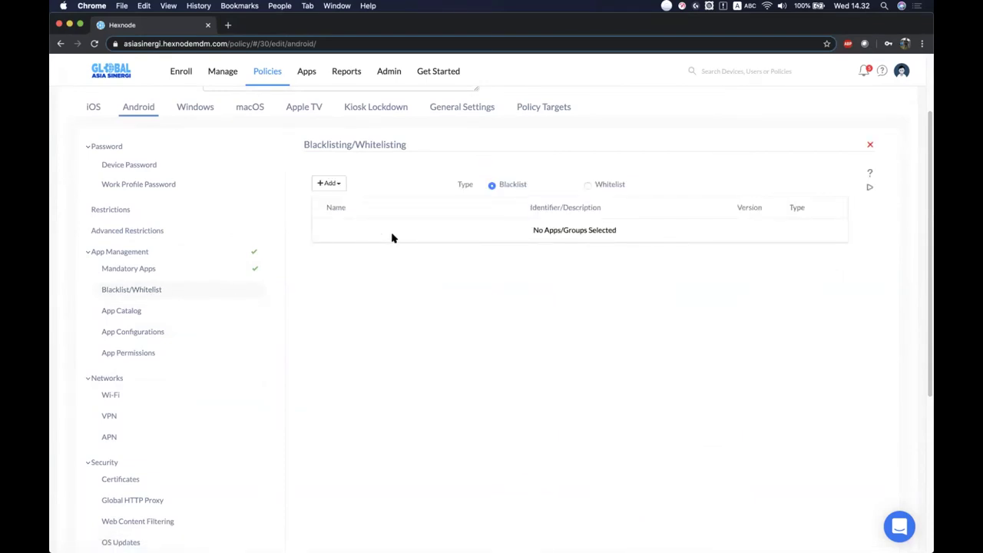
click(331, 184)
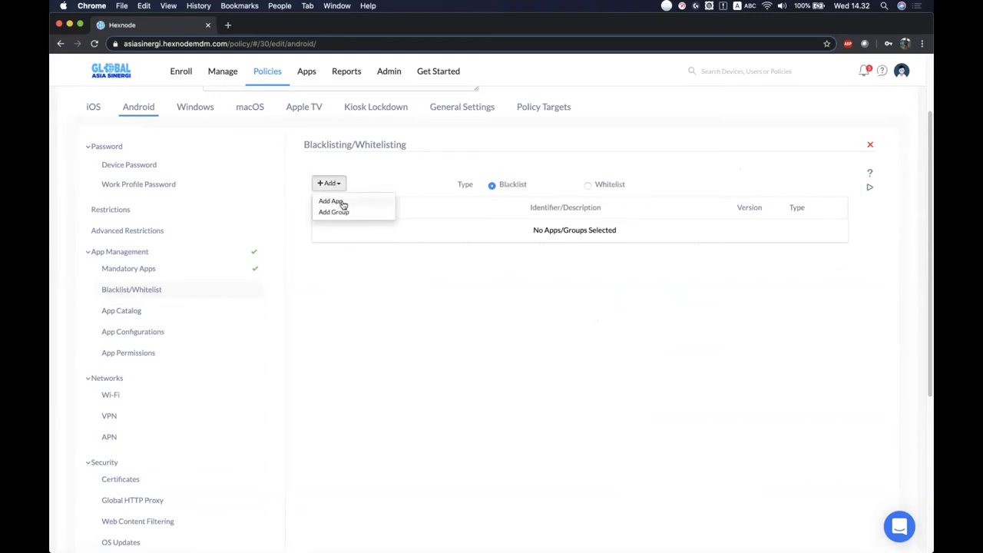
click(342, 203)
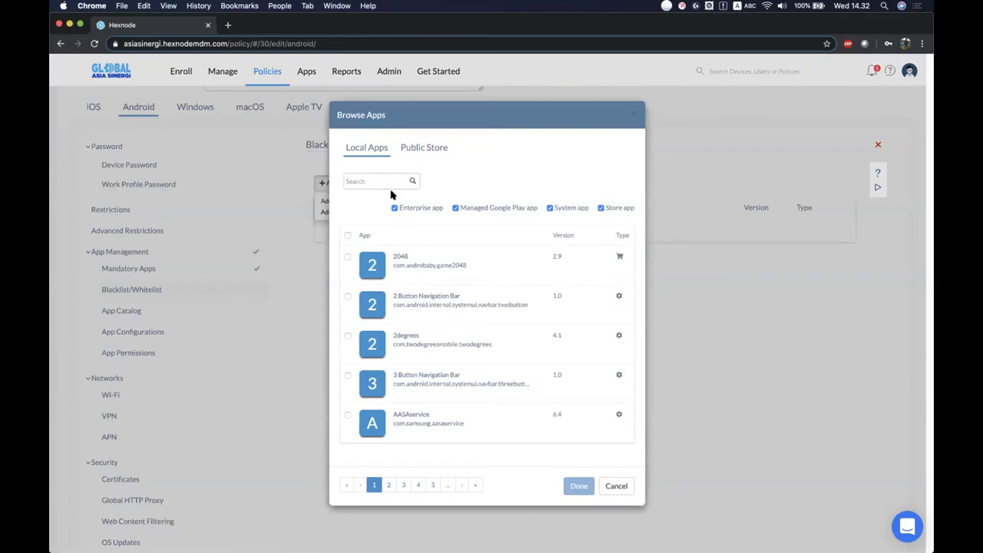
Step: Search the public store for 'insta' and blacklist Instagram (com.instagram.android)
click(423, 146)
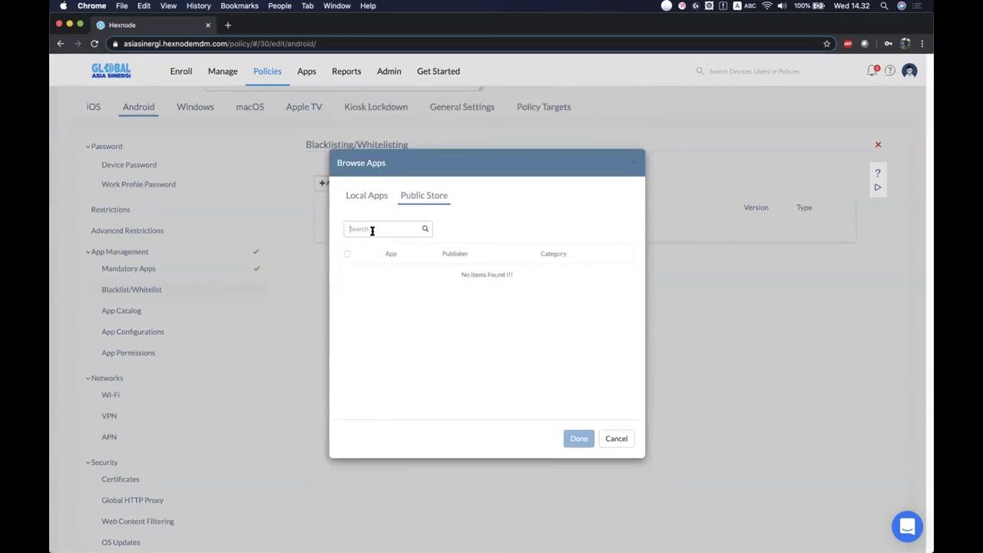
text(insta)
click(410, 229)
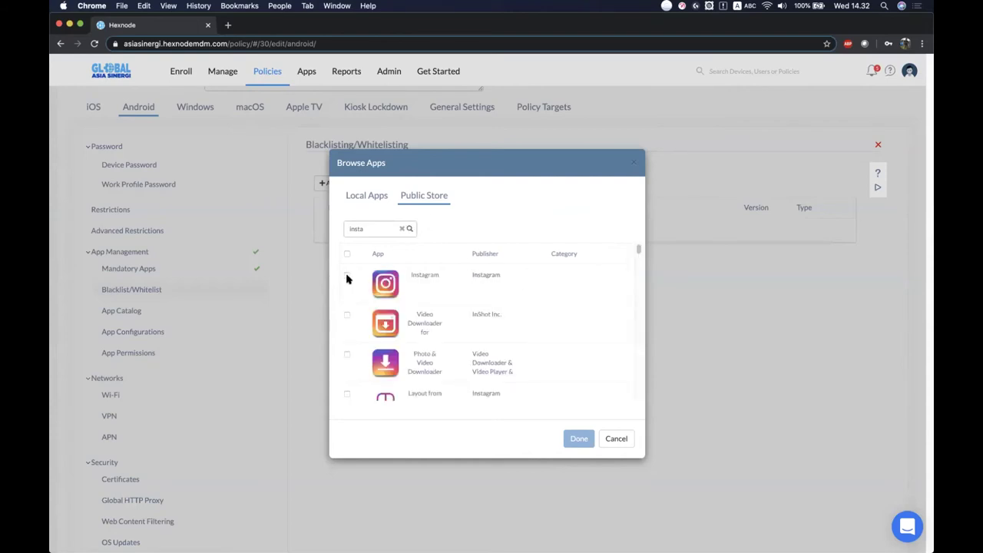
click(347, 278)
click(580, 438)
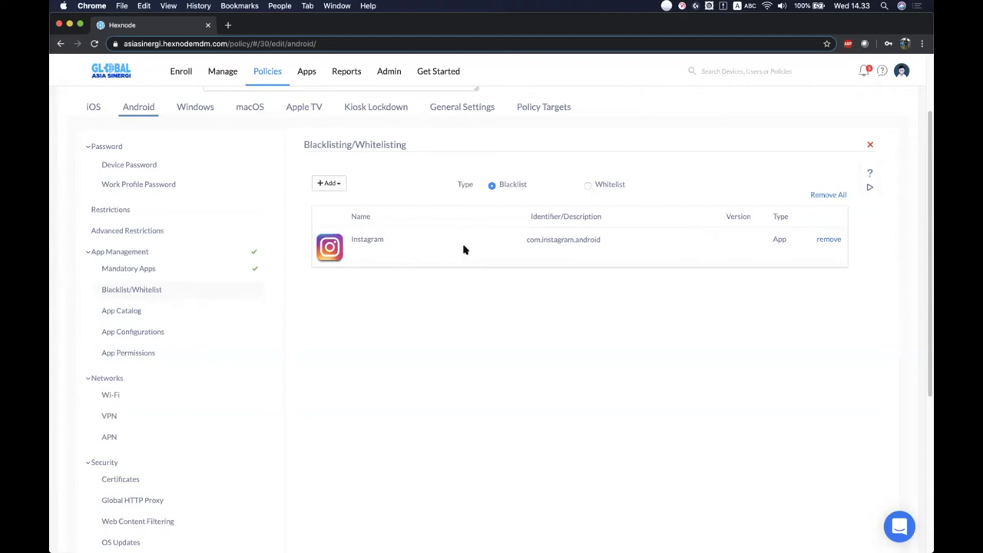
click(338, 184)
Step: Browse app groups without adding any, then delete the Android blacklist configuration
click(347, 212)
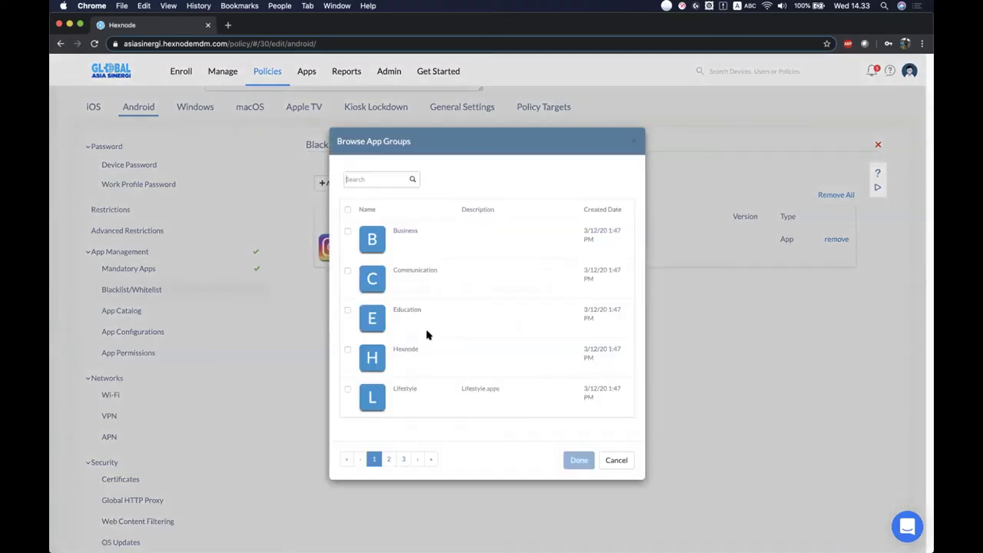
click(388, 459)
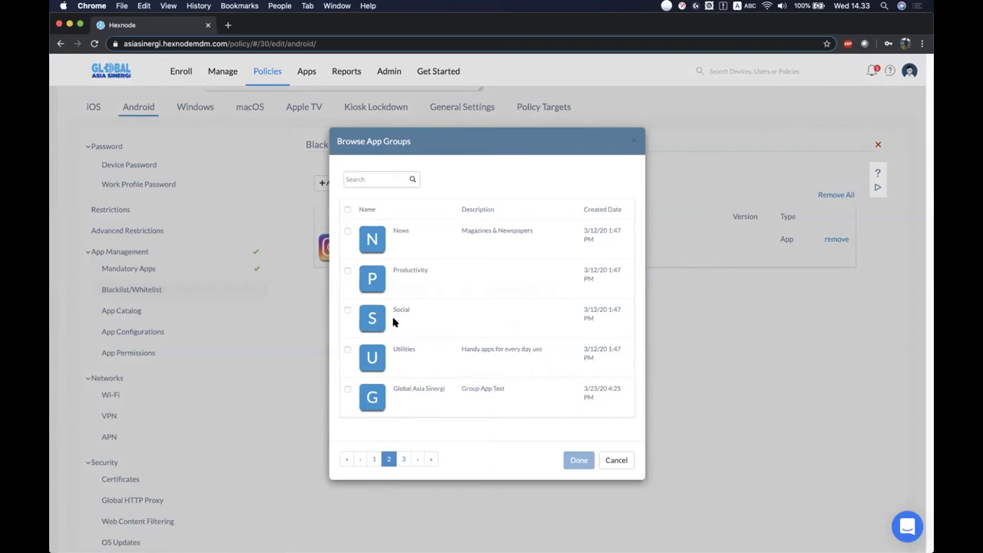
click(626, 461)
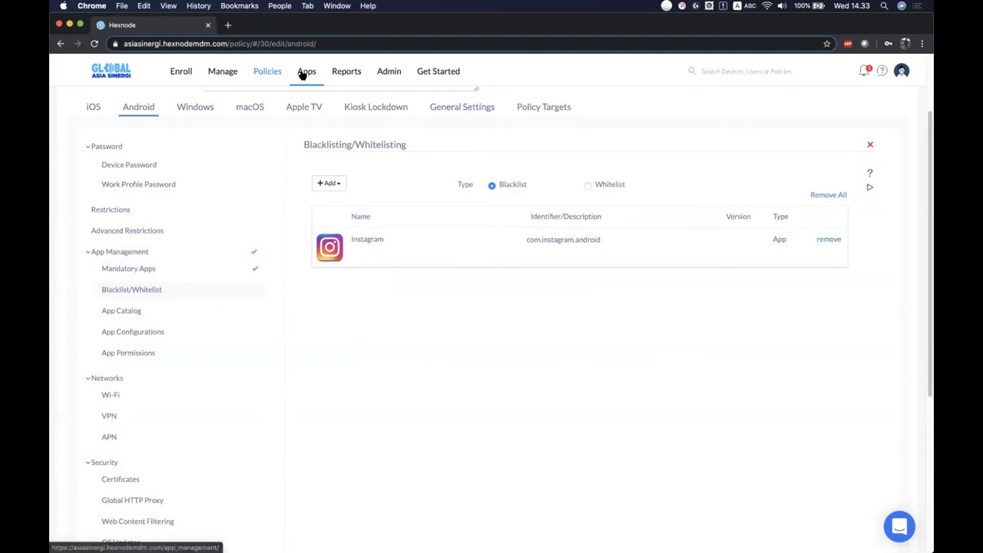
click(870, 144)
click(498, 323)
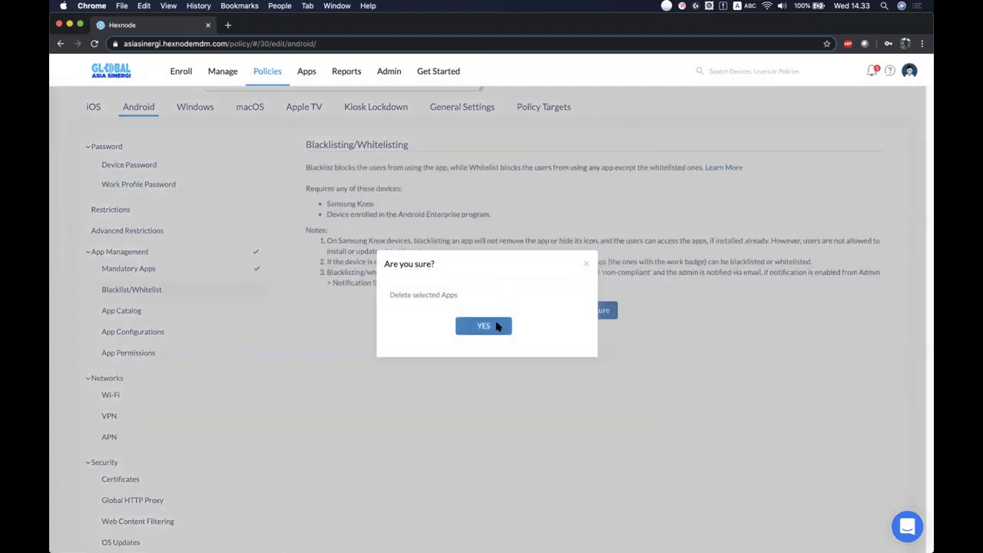
click(305, 70)
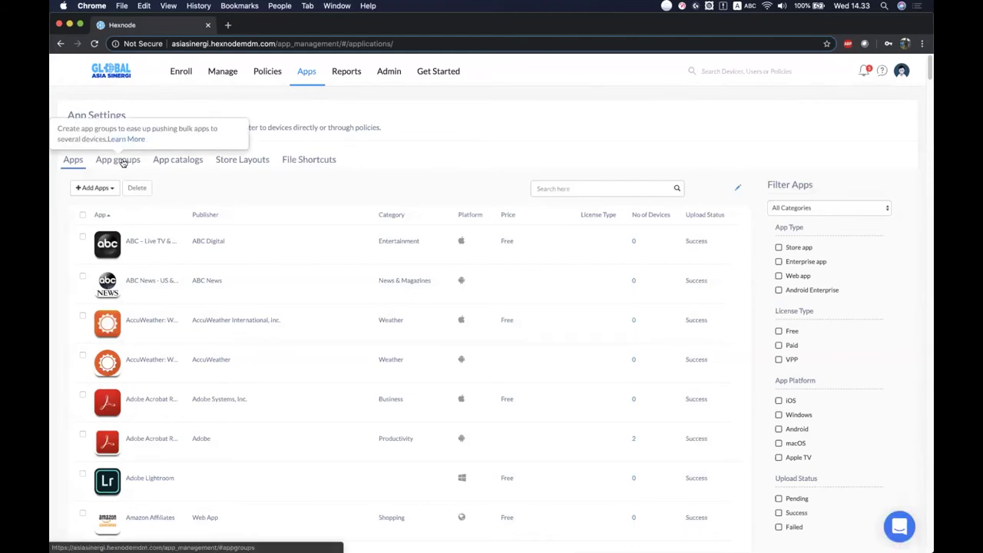
click(119, 161)
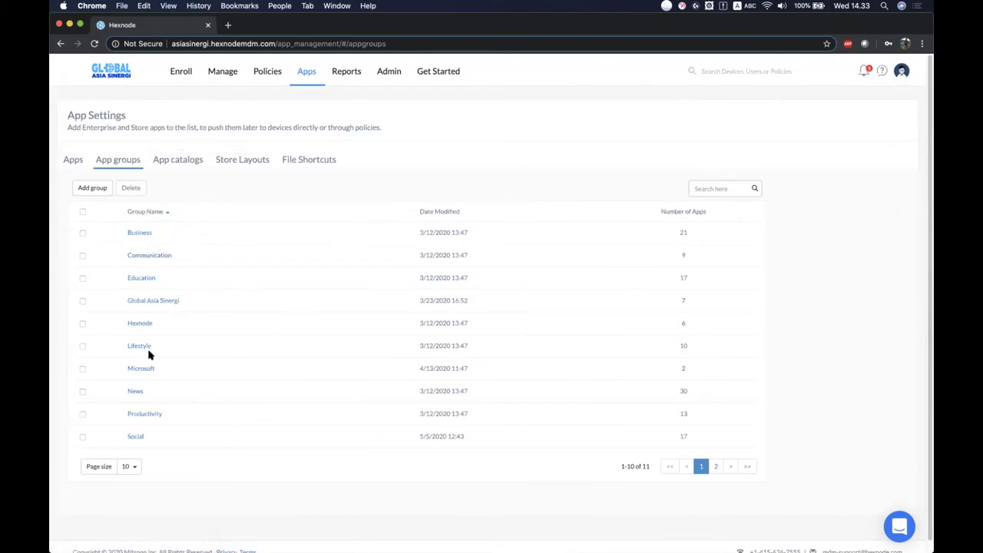
click(135, 436)
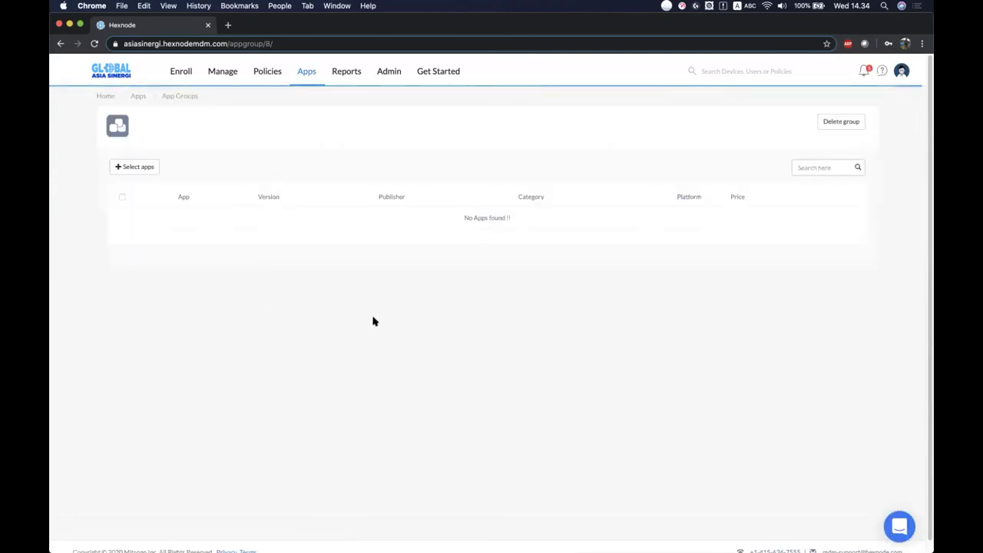
scroll(257, 310, down, 2)
scroll(248, 313, down, 1)
scroll(226, 223, down, 2)
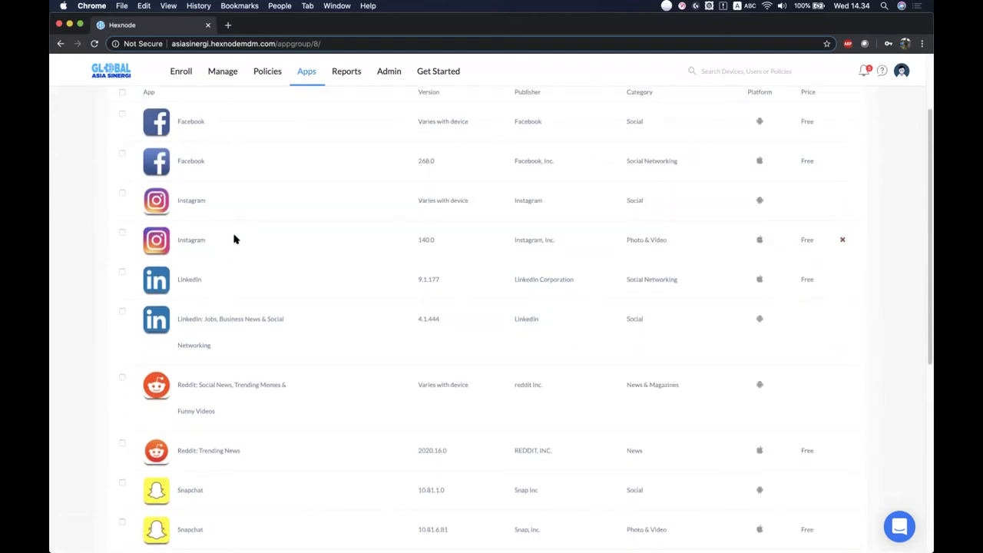
scroll(235, 237, down, 4)
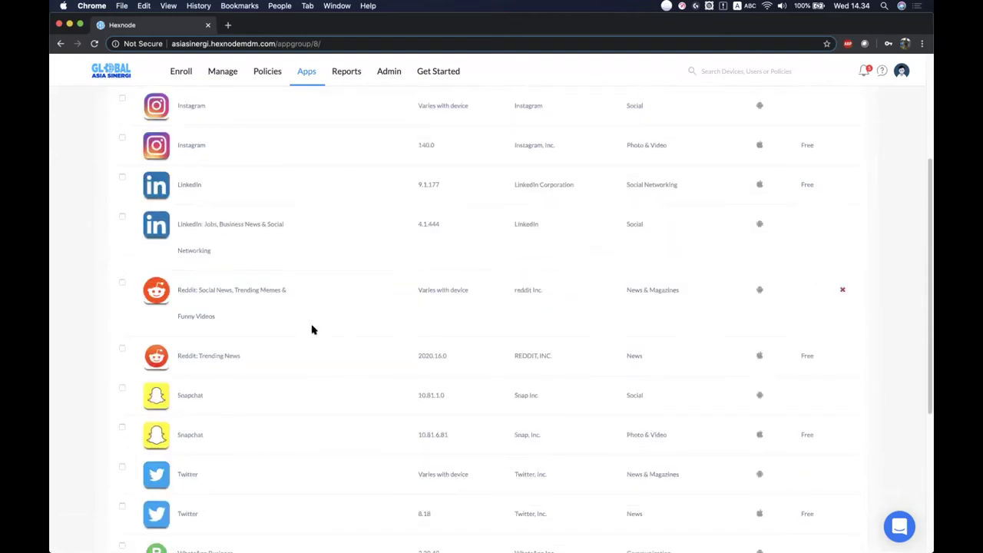
scroll(237, 313, down, 4)
scroll(228, 308, down, 3)
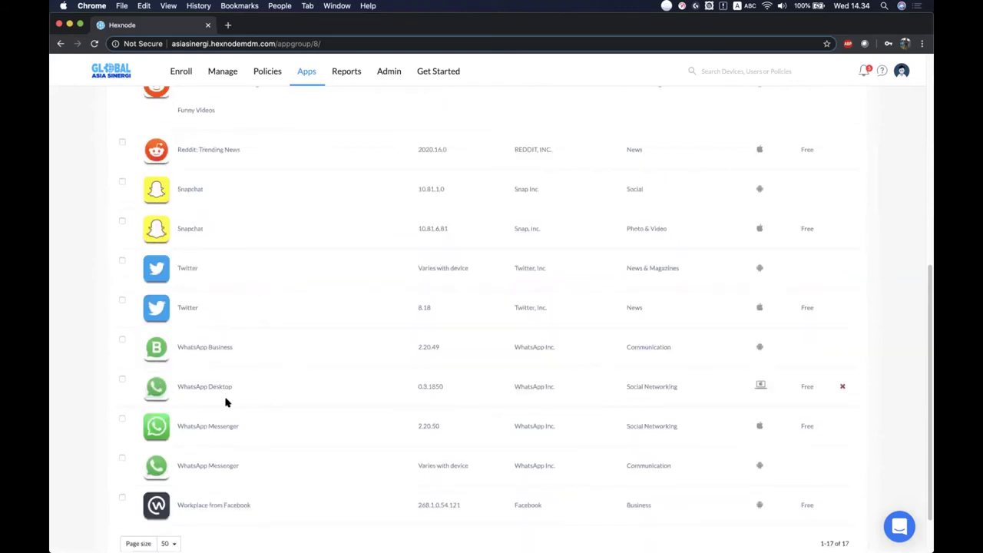
scroll(269, 403, down, 1)
scroll(253, 411, down, 2)
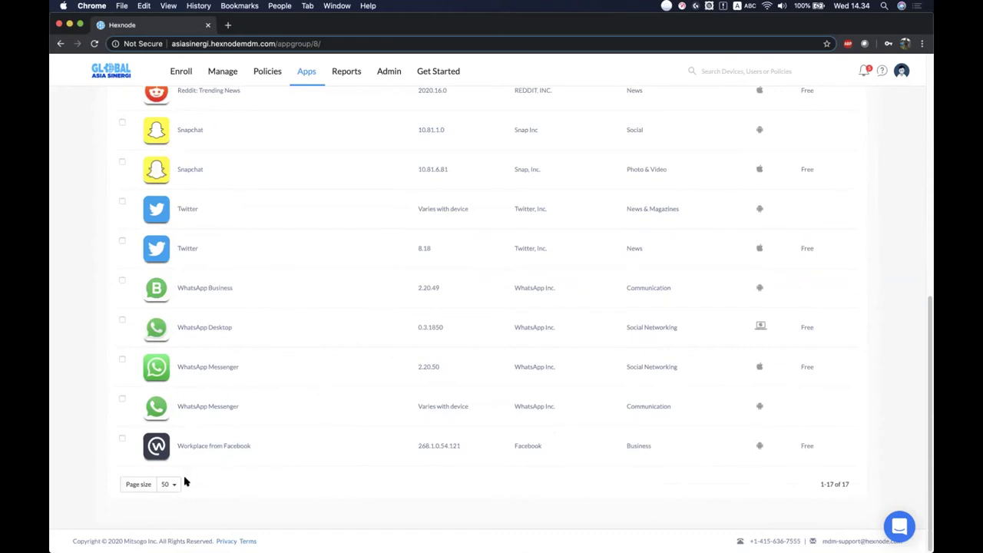
scroll(234, 342, up, 10)
scroll(238, 323, up, 2)
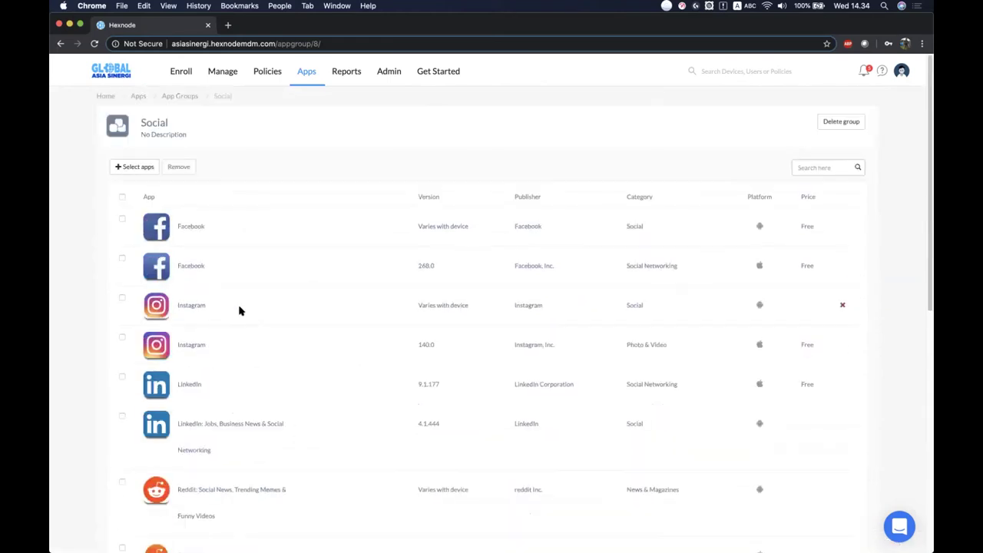
Step: Search the Social group's app picker for 'tiktok' and 'tik', finding no matches
click(135, 166)
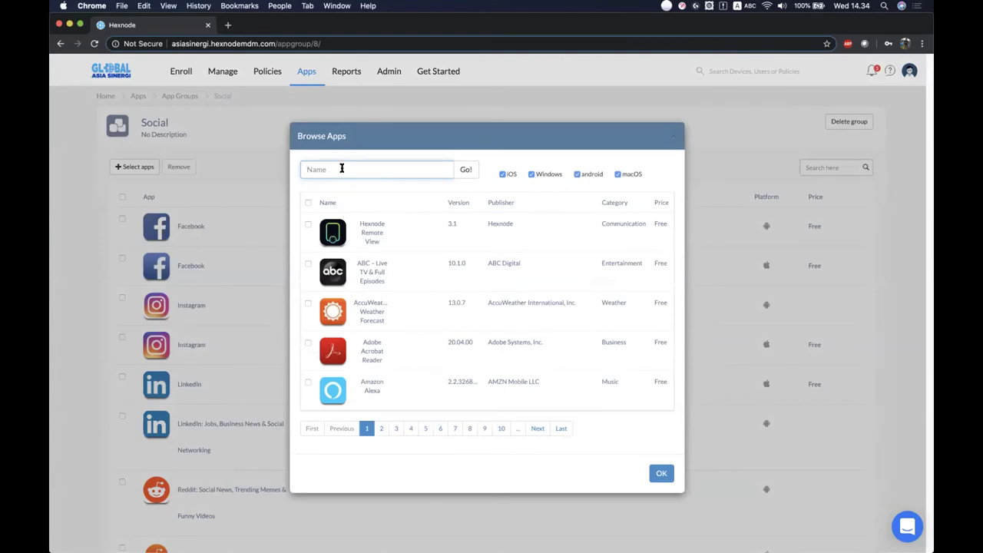
click(670, 138)
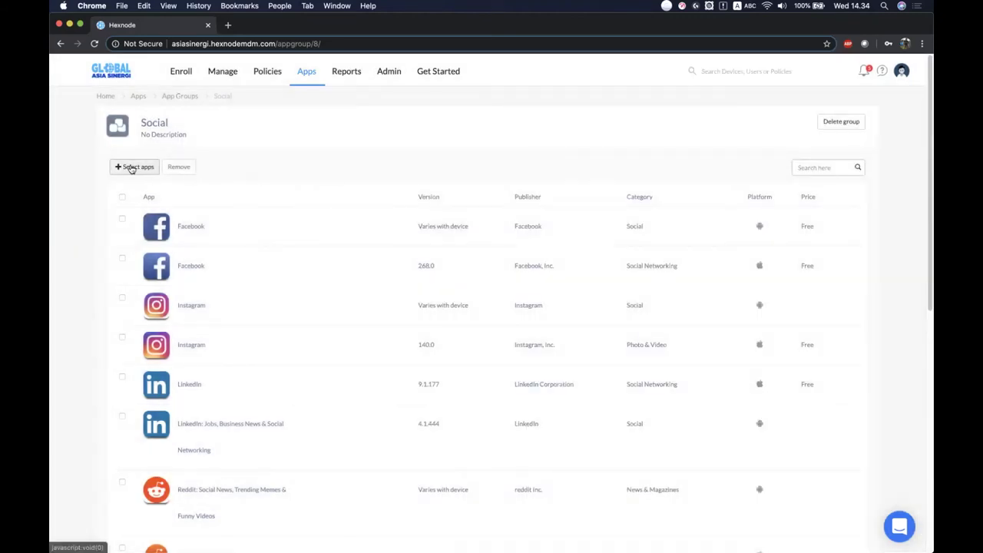
click(133, 167)
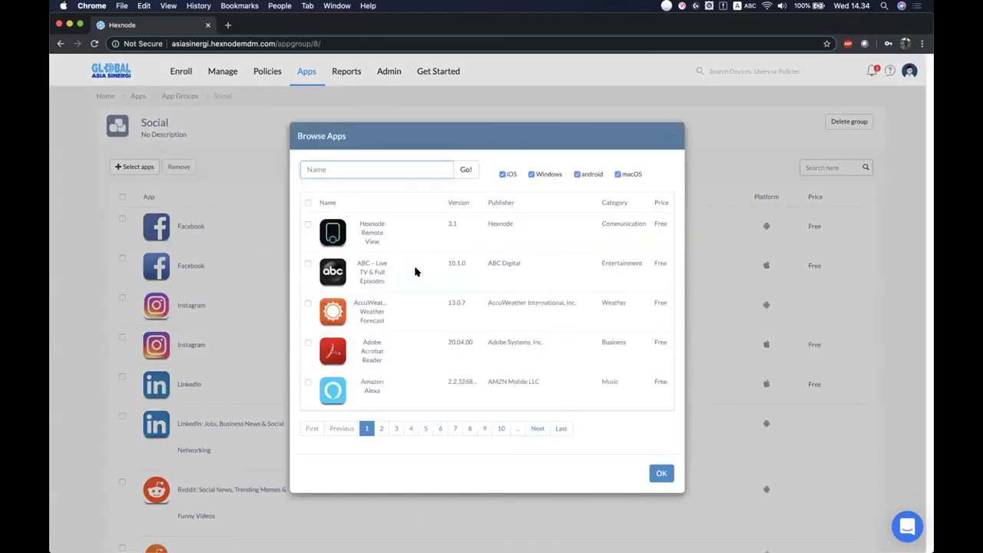
click(390, 169)
click(474, 168)
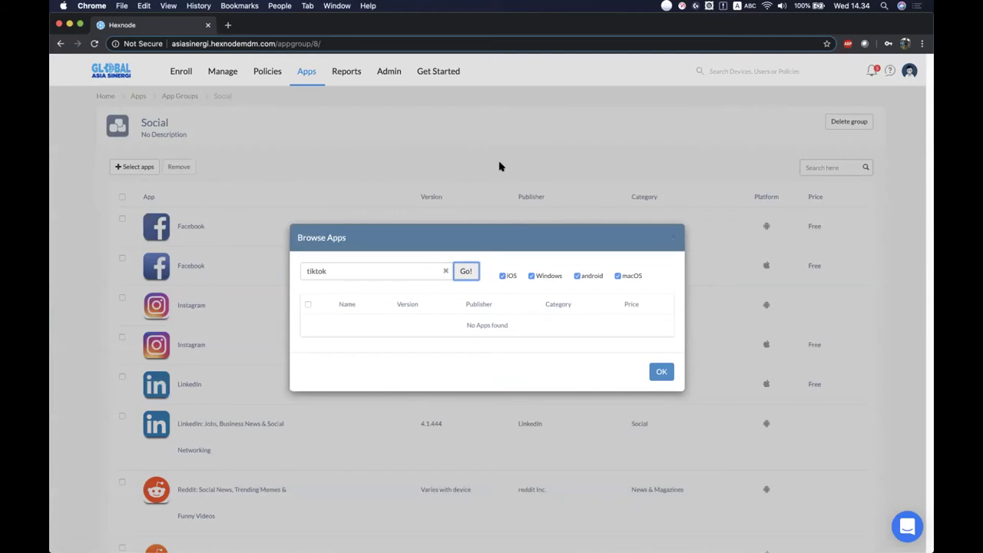
click(445, 271)
drag(465, 271, 482, 229)
click(378, 170)
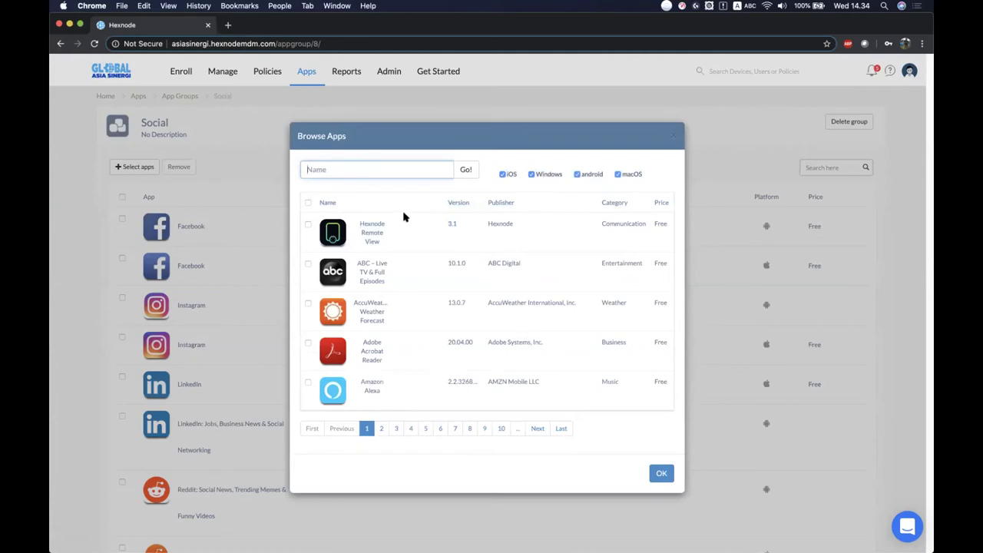
text(tik)
click(469, 169)
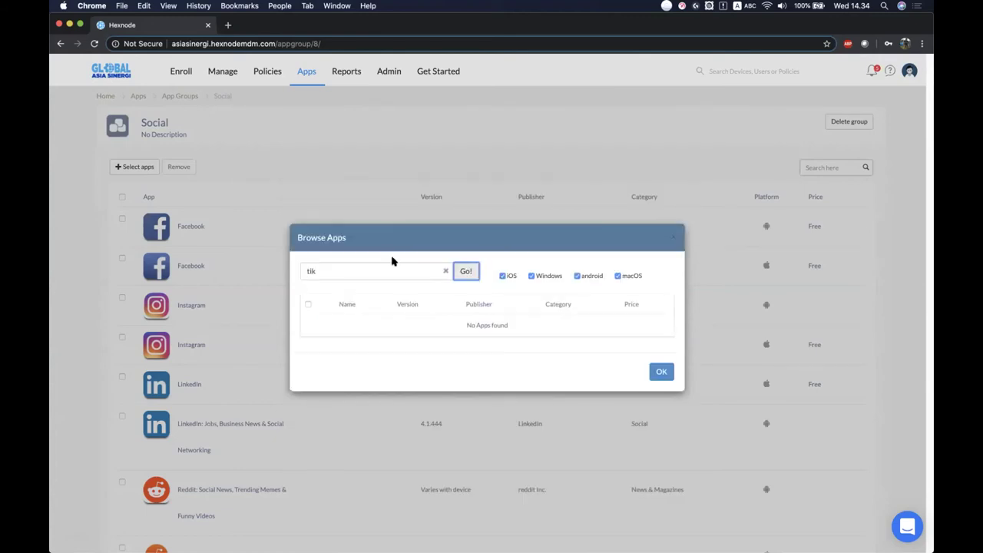
click(446, 271)
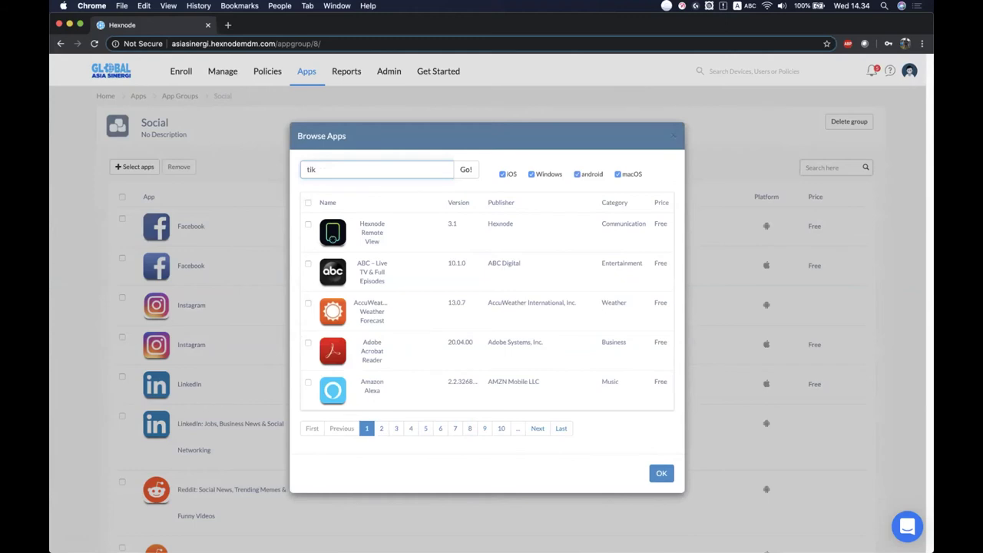
click(464, 172)
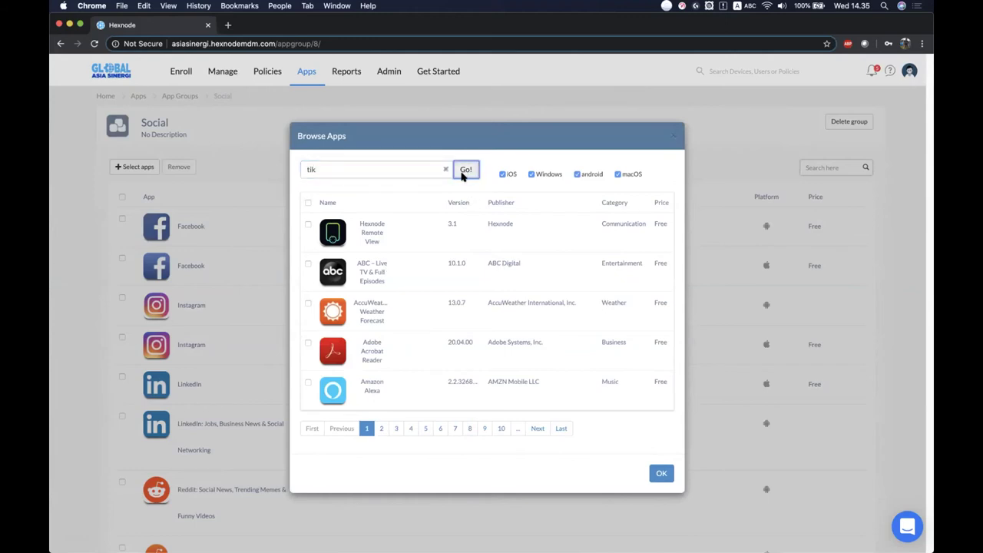
click(446, 271)
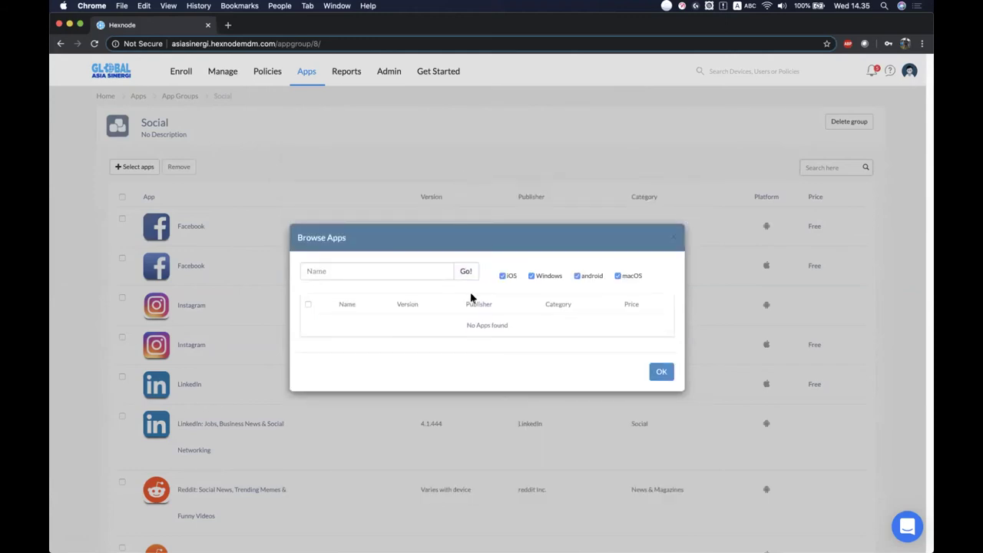
click(463, 272)
click(377, 169)
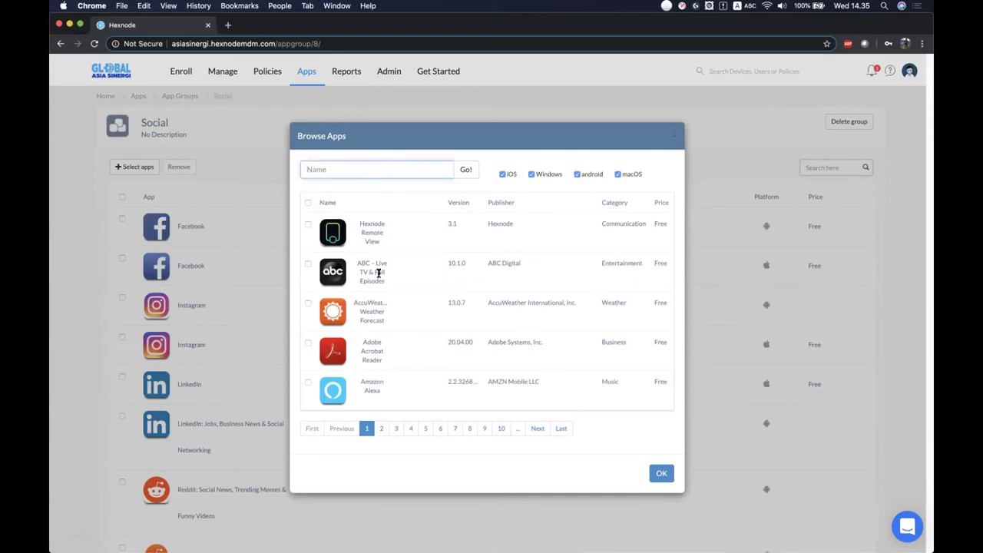
Step: Tick BuzzFeed on page 2 of the app list and add it to Social
click(382, 429)
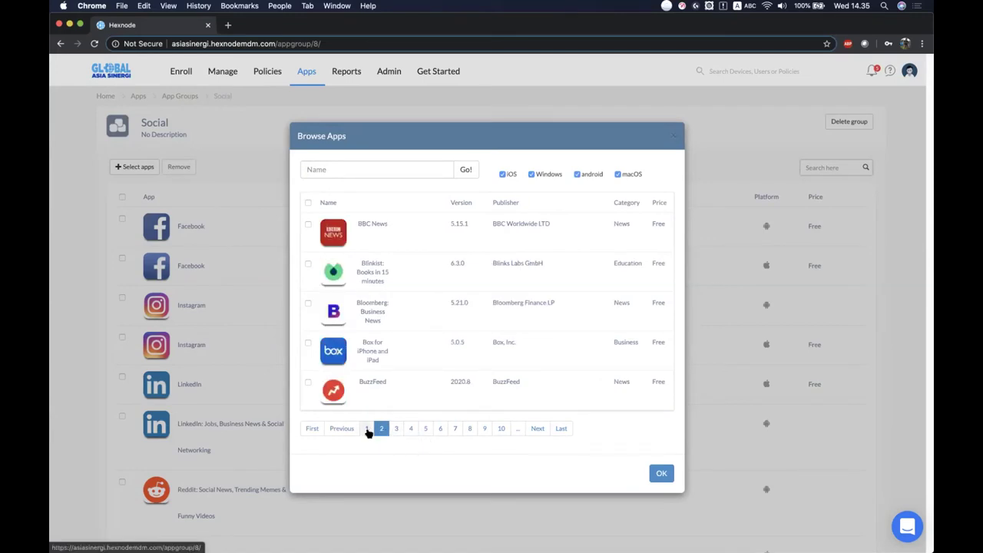
click(308, 382)
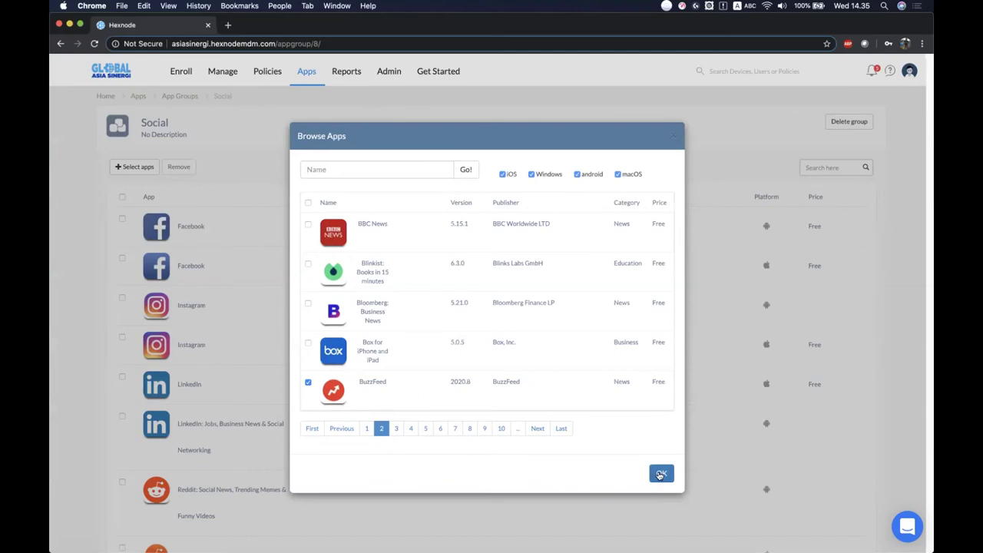
click(659, 474)
scroll(248, 356, down, 10)
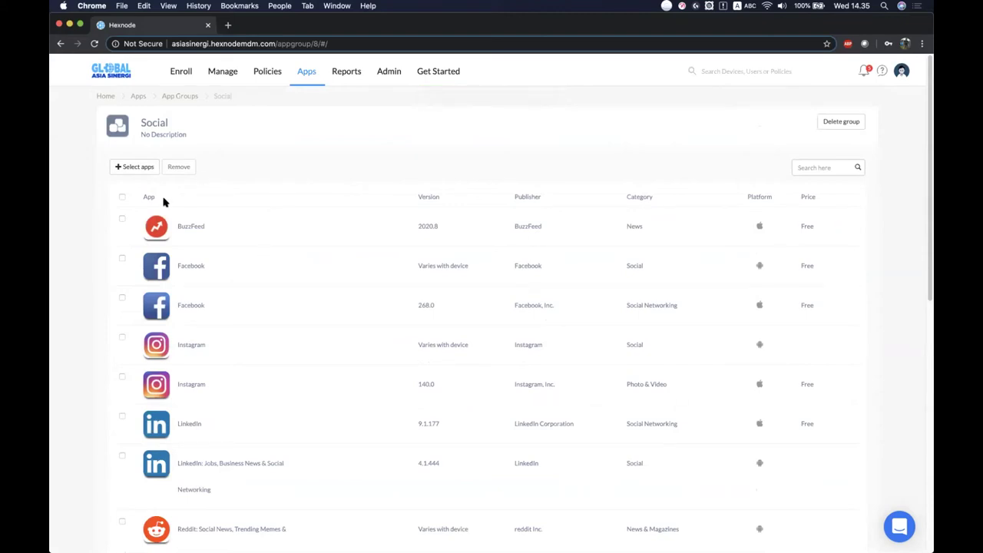
Step: Review the 18-app Social list, then return to App Settings via the Apps breadcrumb
scroll(376, 337, down, 5)
scroll(376, 338, up, 5)
scroll(380, 340, down, 10)
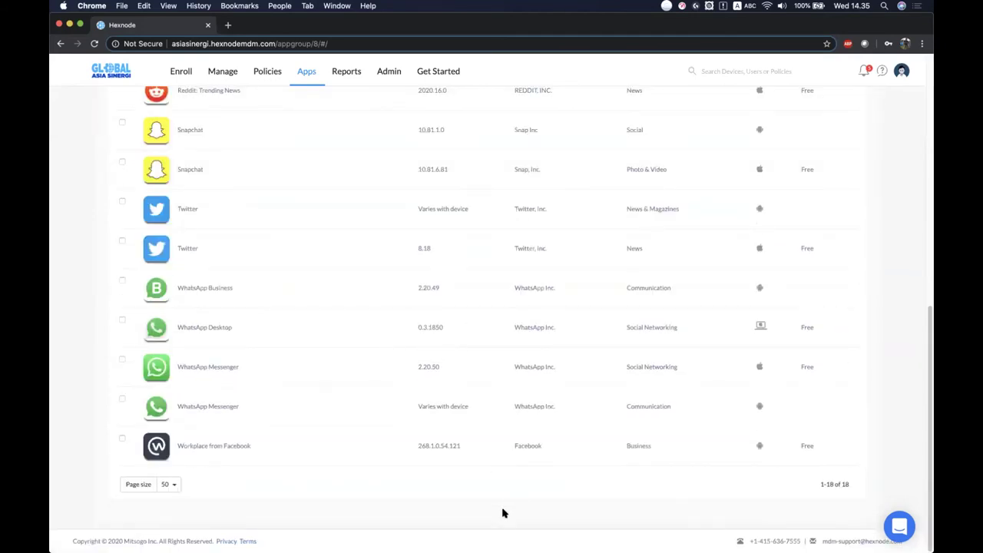
scroll(438, 302, up, 10)
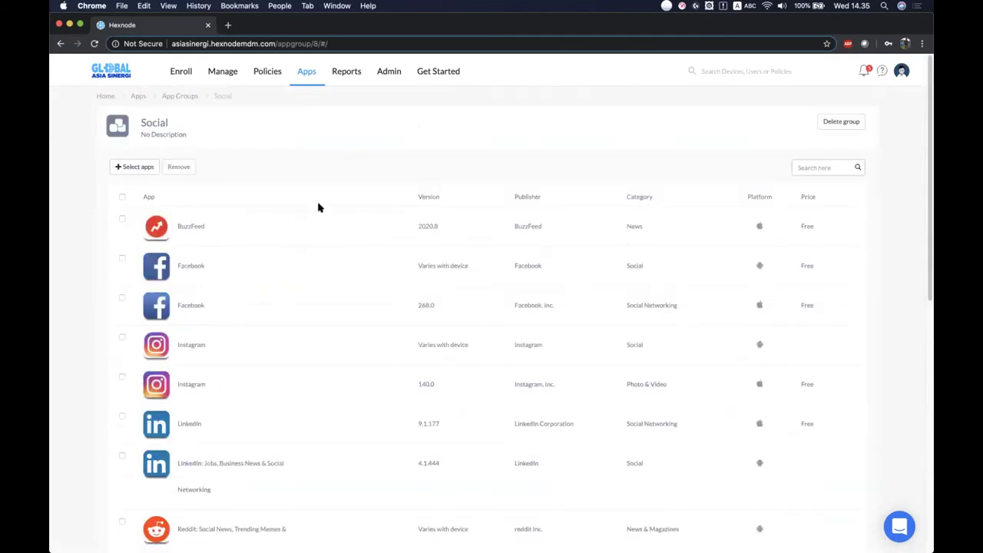
click(138, 96)
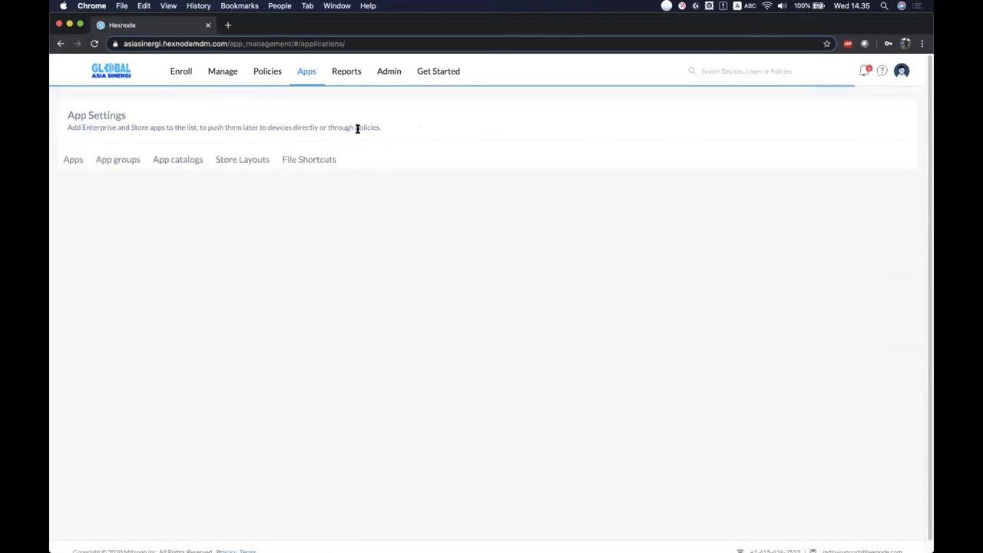
Step: Reopen BYOD-AppManagement's Android Blacklist/Whitelist configuration and choose Add App
click(268, 71)
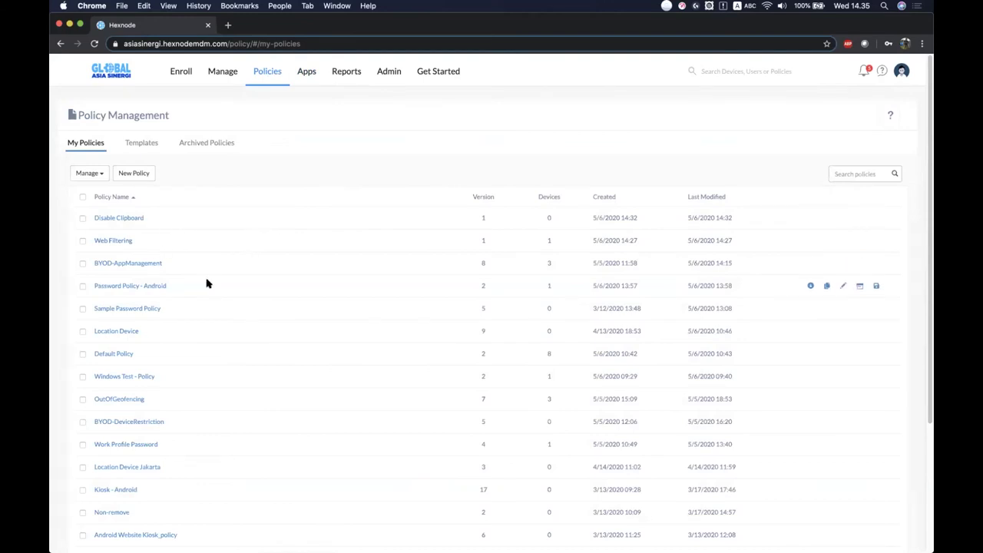
click(135, 263)
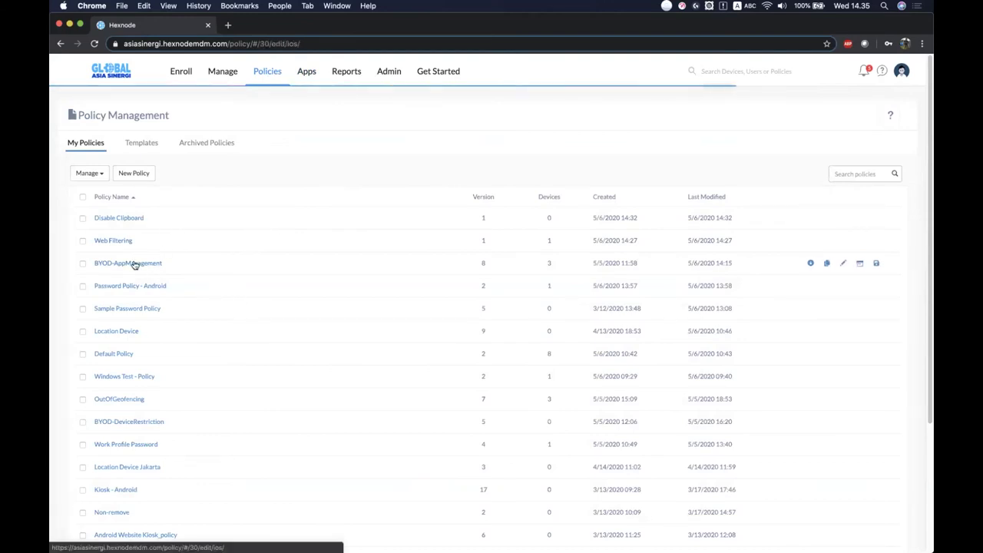
click(151, 205)
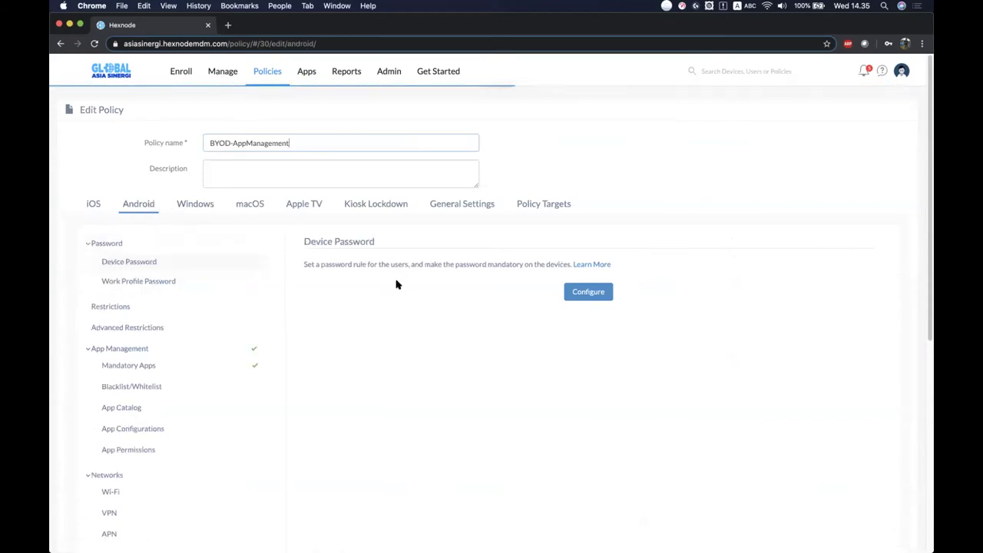
click(149, 387)
scroll(149, 386, down, 3)
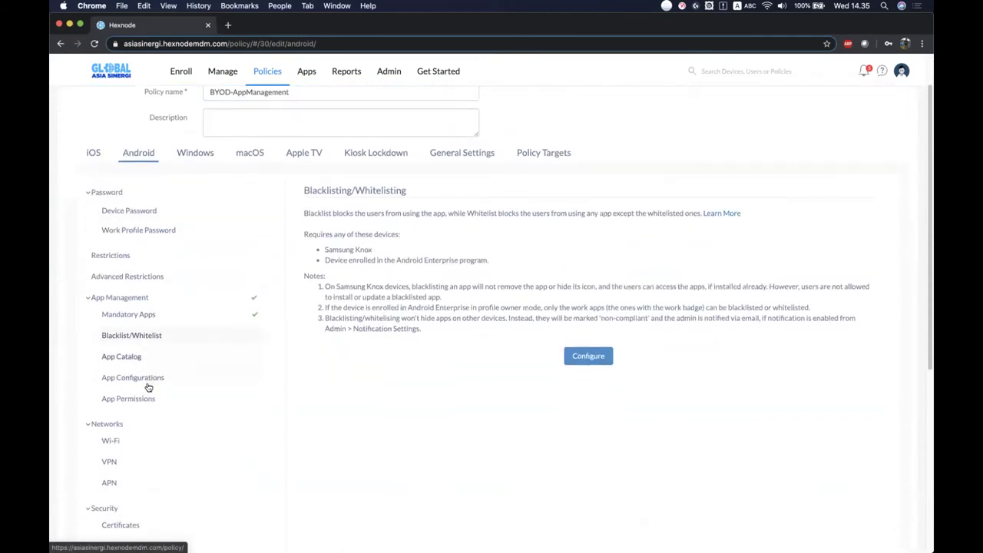
click(588, 311)
click(331, 185)
click(345, 201)
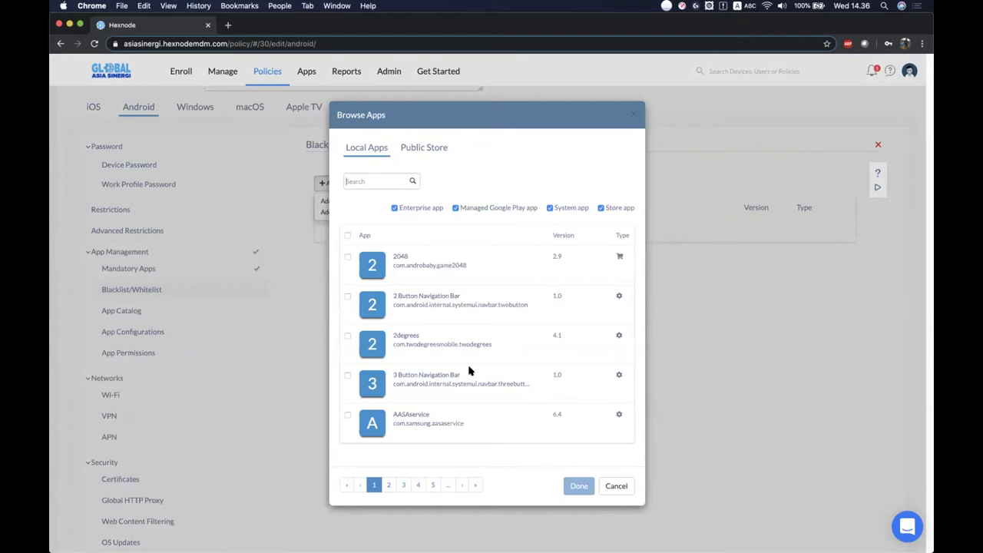
Step: Search the public store for 'tik' and blacklist TikTok - Make Your Day
click(429, 149)
click(374, 228)
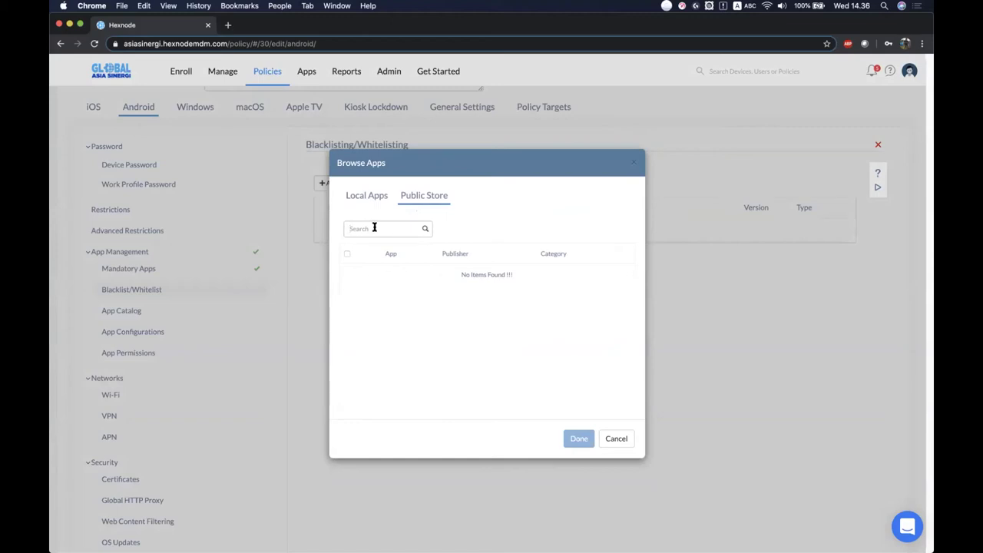
text(tik)
click(425, 229)
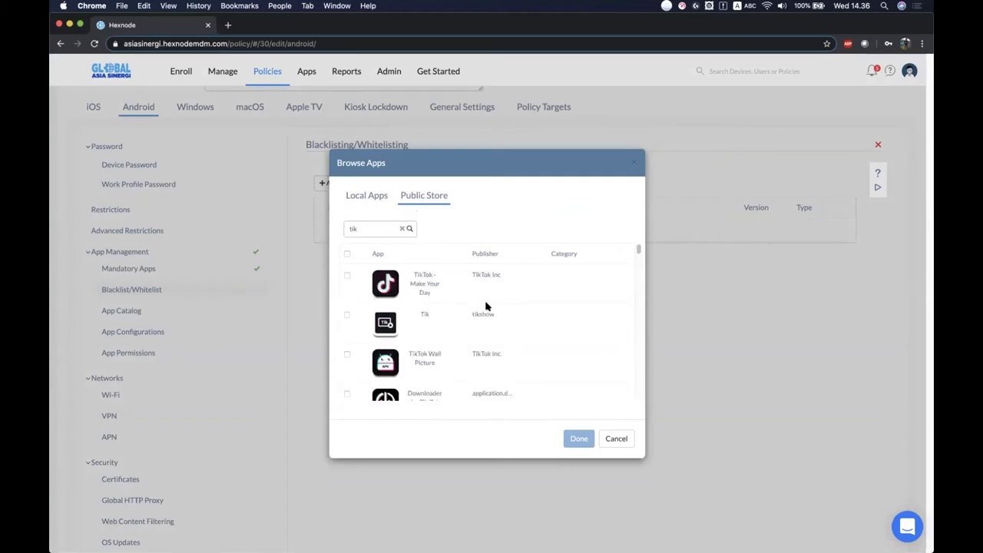
scroll(511, 294, down, 1)
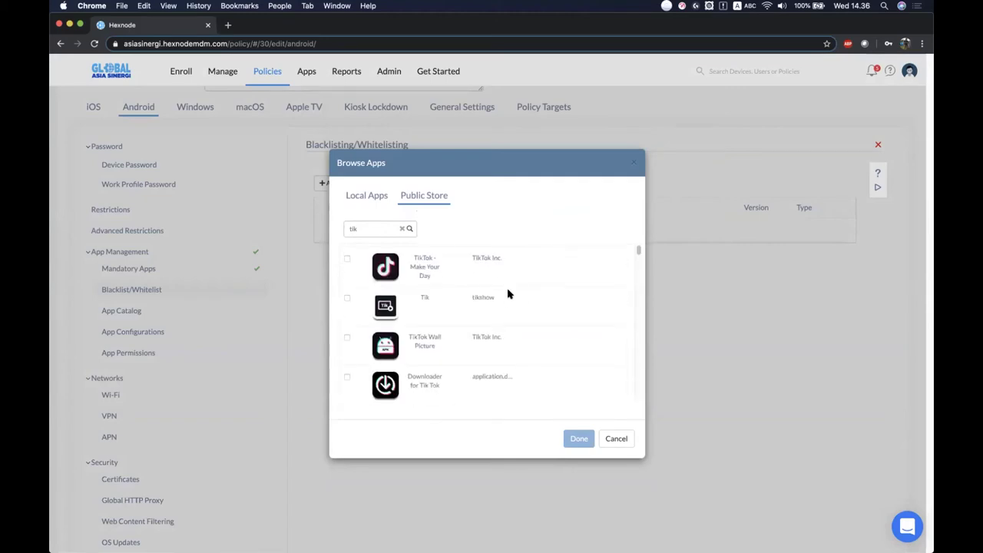
scroll(507, 294, down, 1)
scroll(507, 294, up, 2)
click(346, 275)
click(577, 439)
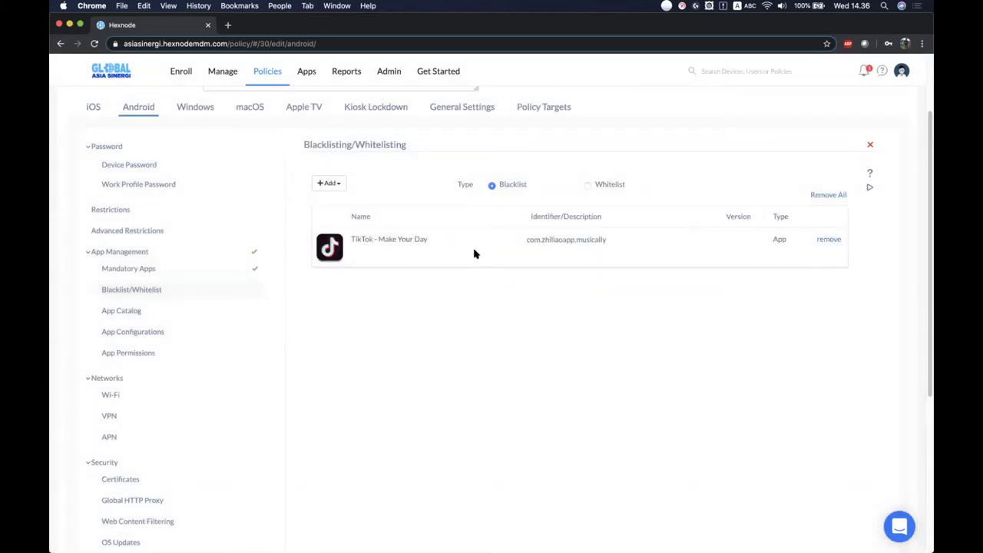
Step: Add the Social app group from page 2 to the Android blacklist next to TikTok
click(329, 187)
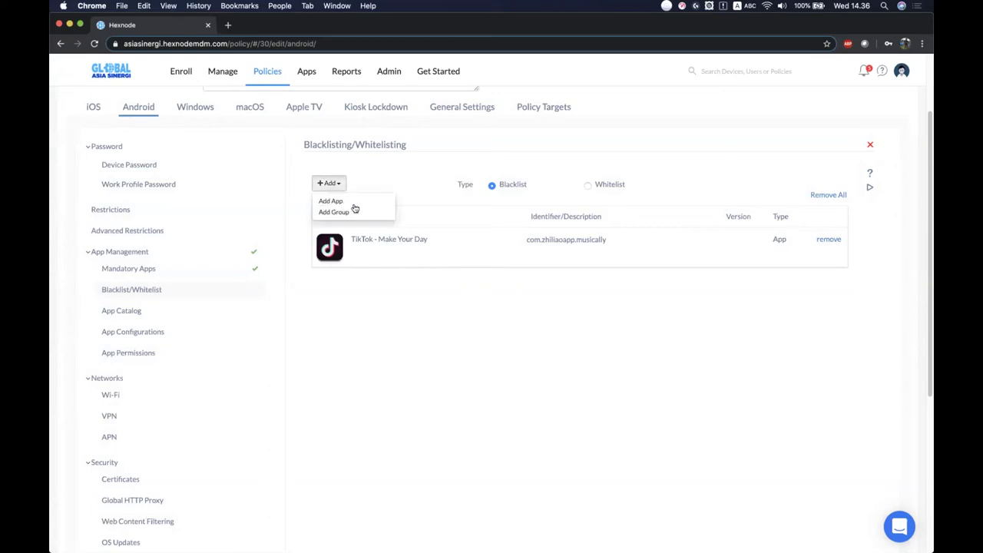
click(357, 213)
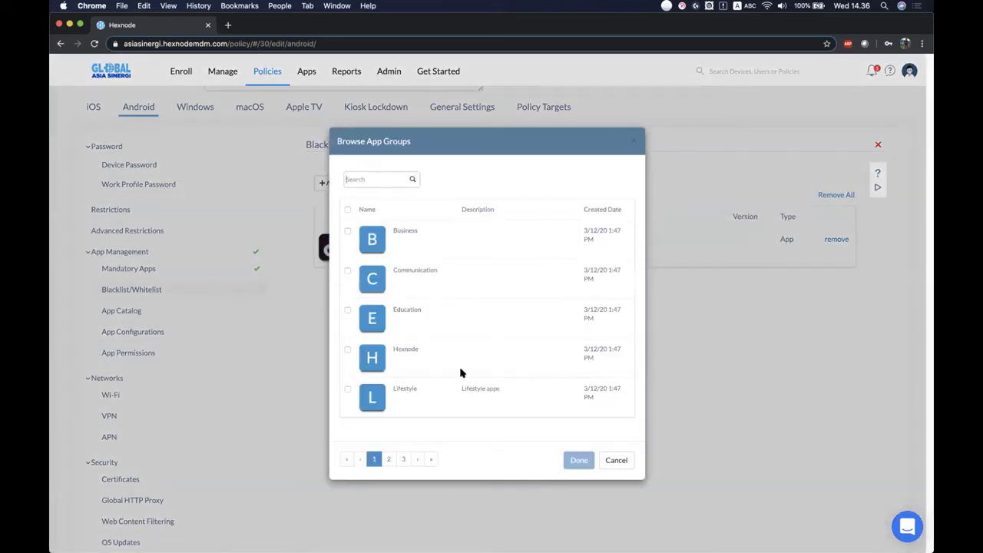
click(388, 459)
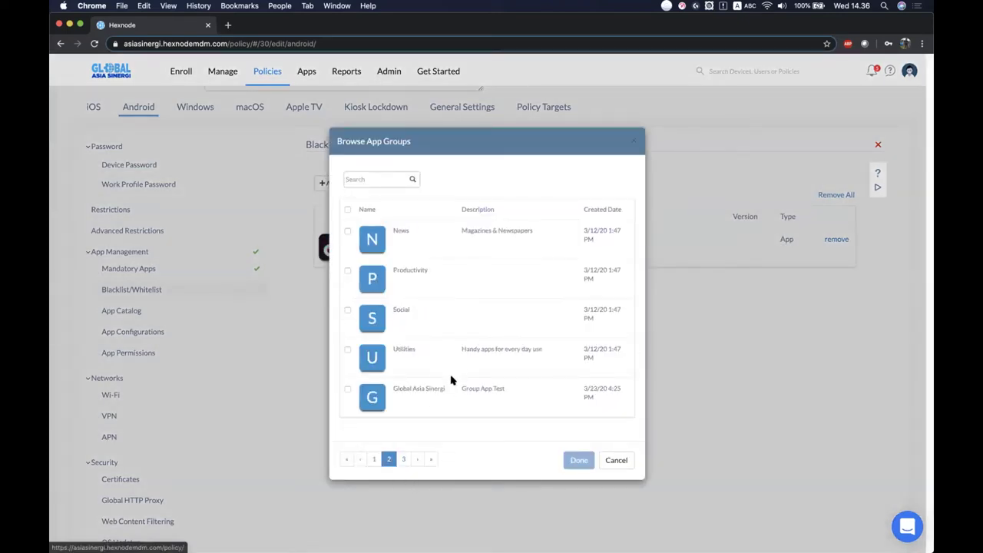
click(347, 311)
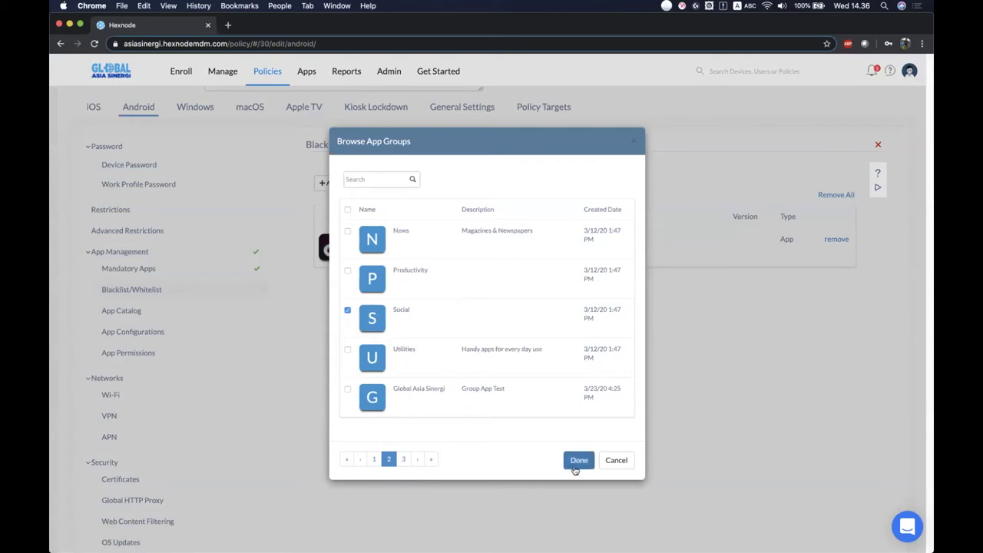
click(577, 461)
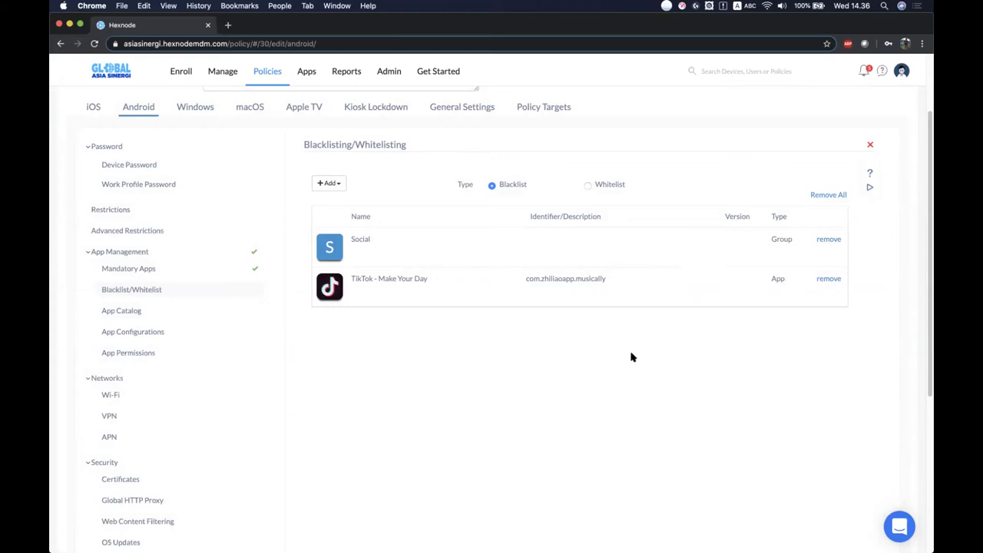
scroll(631, 357, down, 5)
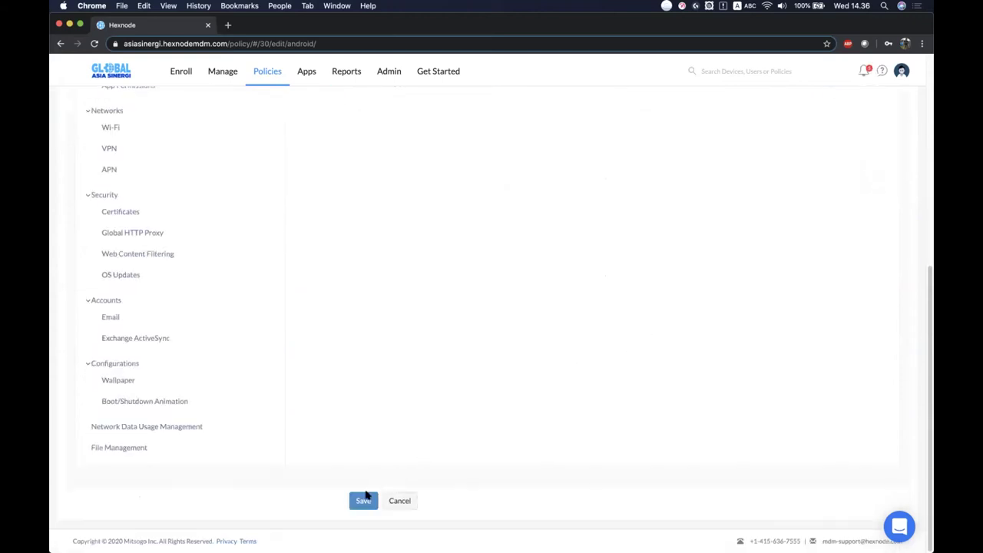
Step: Save the BYOD-AppManagement policy and confirm associating it with its devices
click(364, 500)
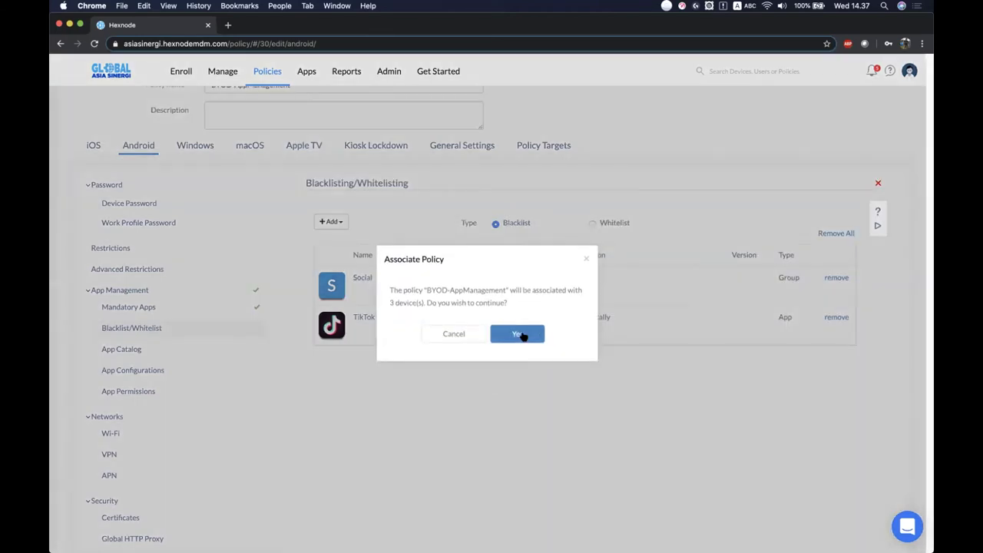
click(518, 334)
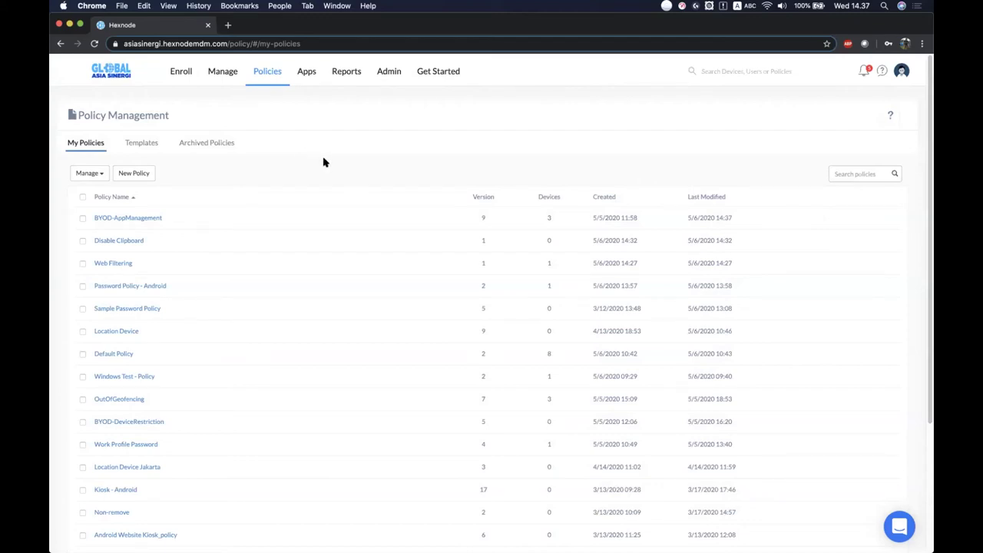
Step: Go to Manage and open the GoogleAndroid SDK built for x86 device's summary
click(222, 71)
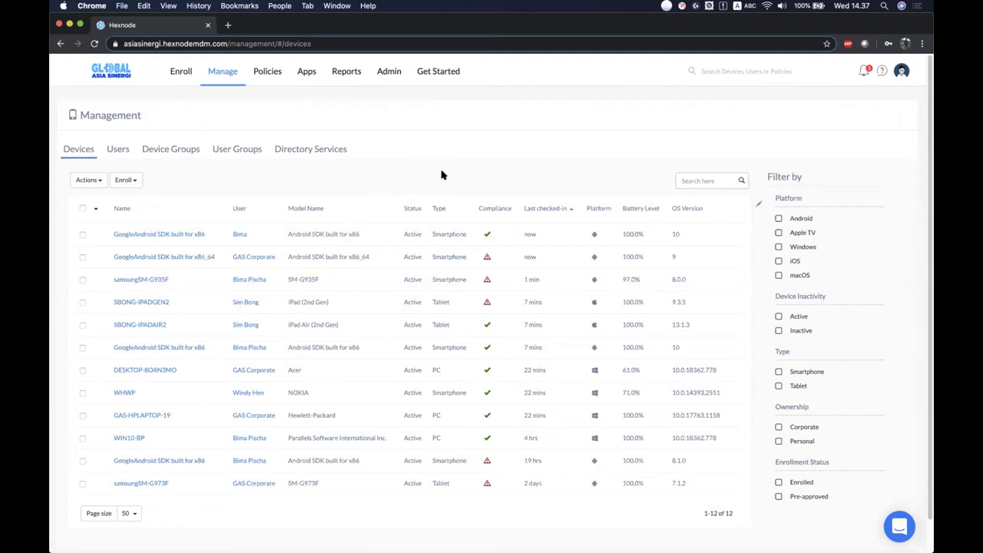
click(155, 235)
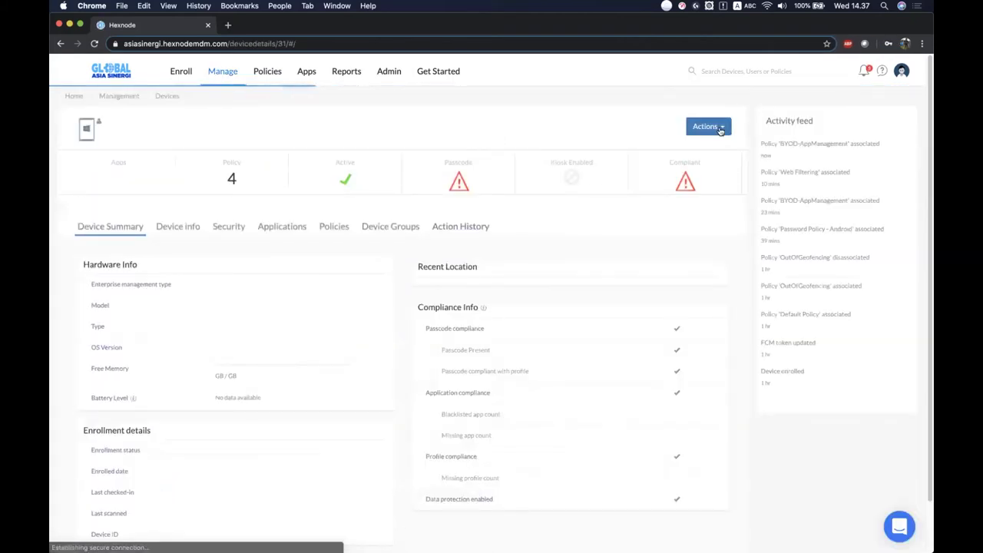
Step: Check the device's Actions list, then switch to the emulator desktop and wake the phone
click(706, 127)
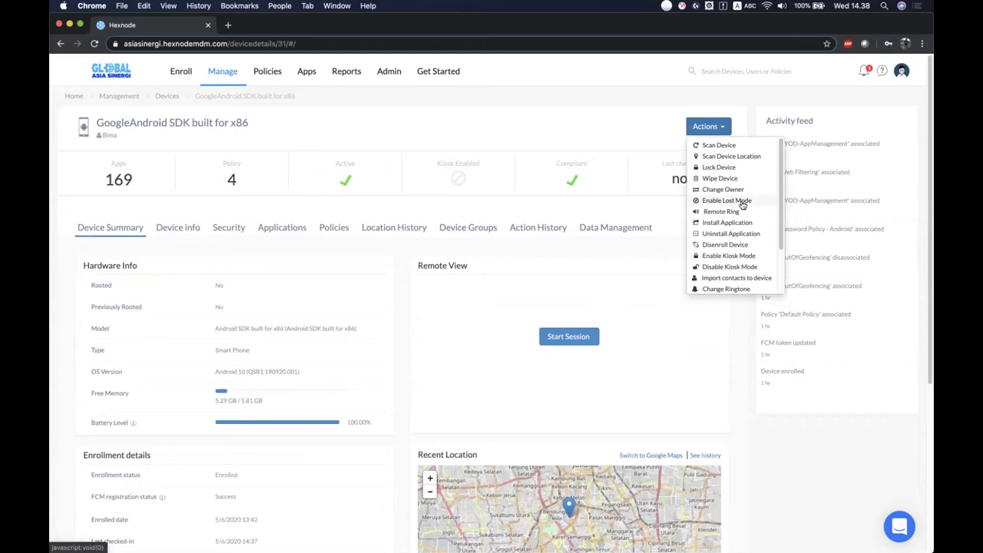
click(585, 117)
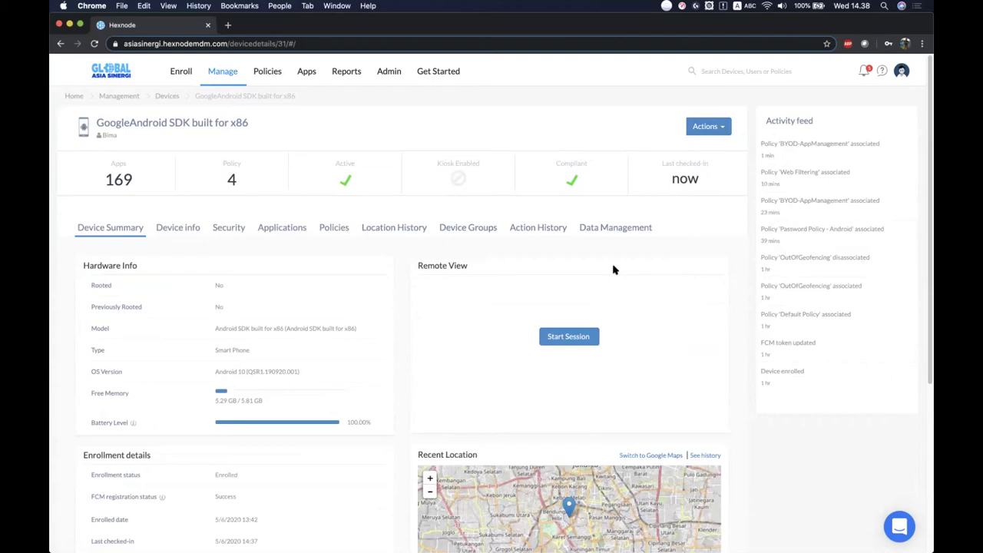
key(ctrl+Right)
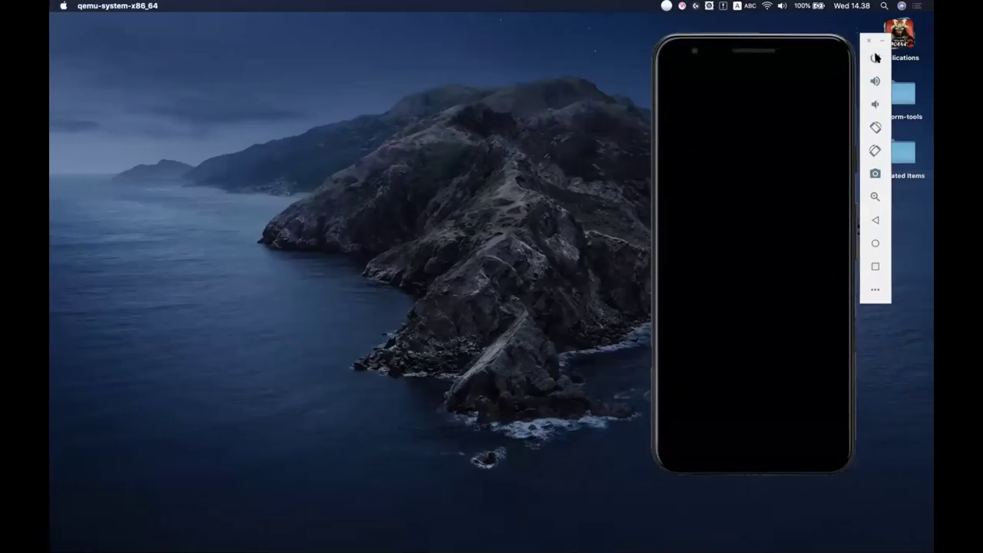
click(875, 58)
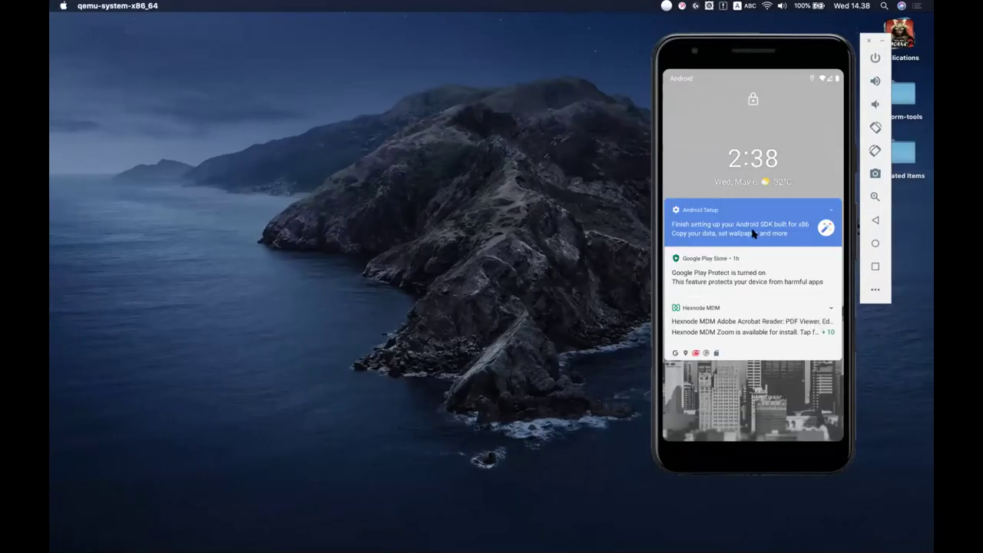
Step: Unlock the emulator phone with its password, browse the app drawer, and return to Hexnode
drag(755, 376, 634, 110)
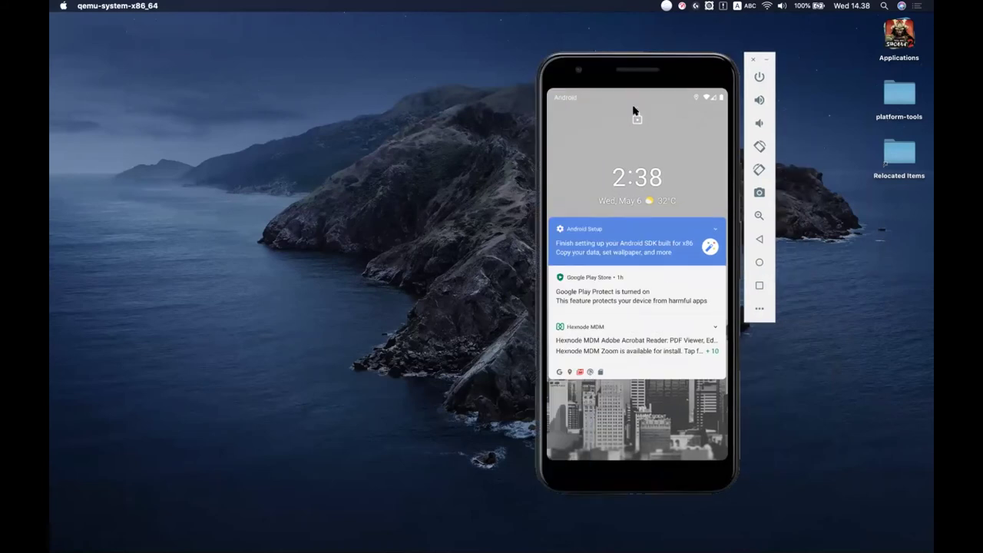
text(password)
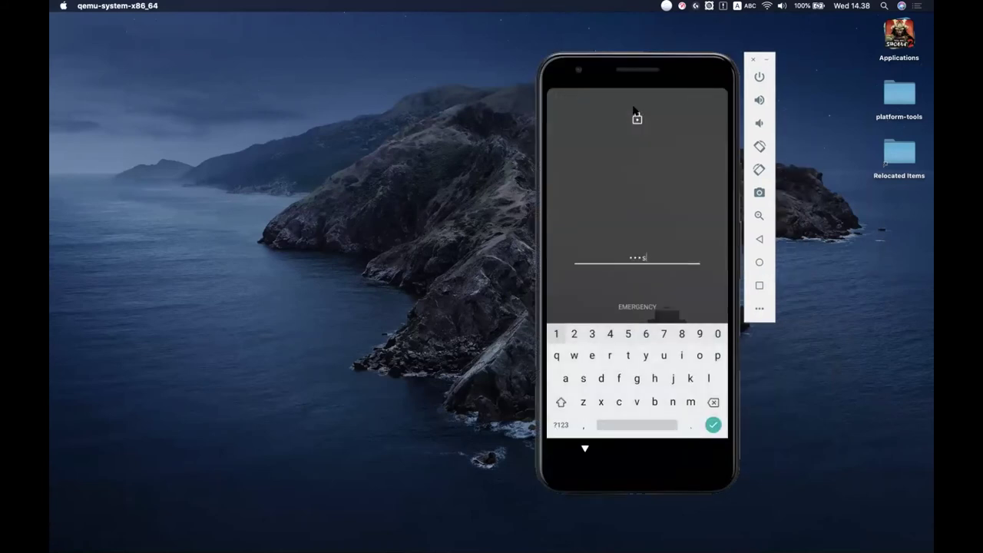
key(Return)
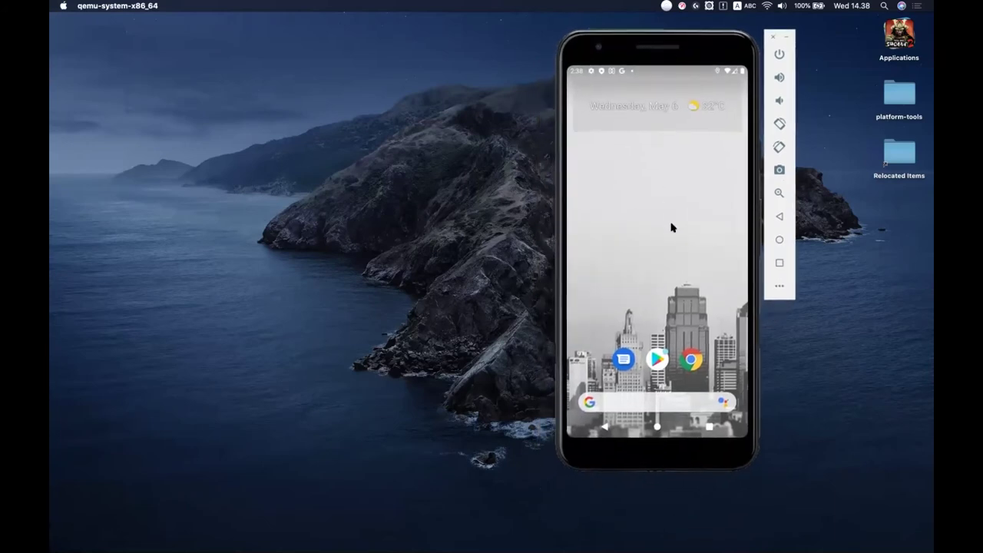
drag(669, 215, 680, 114)
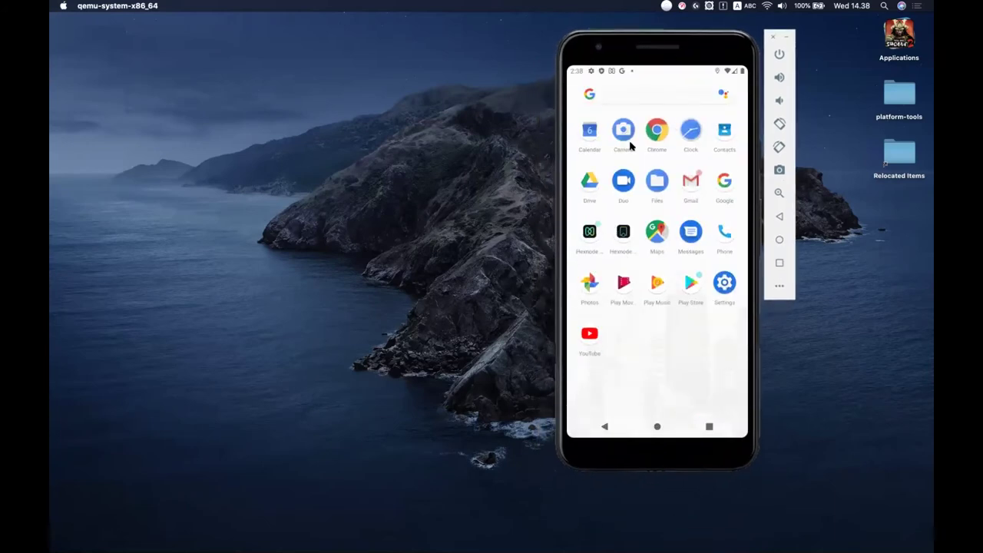
drag(653, 111, 673, 262)
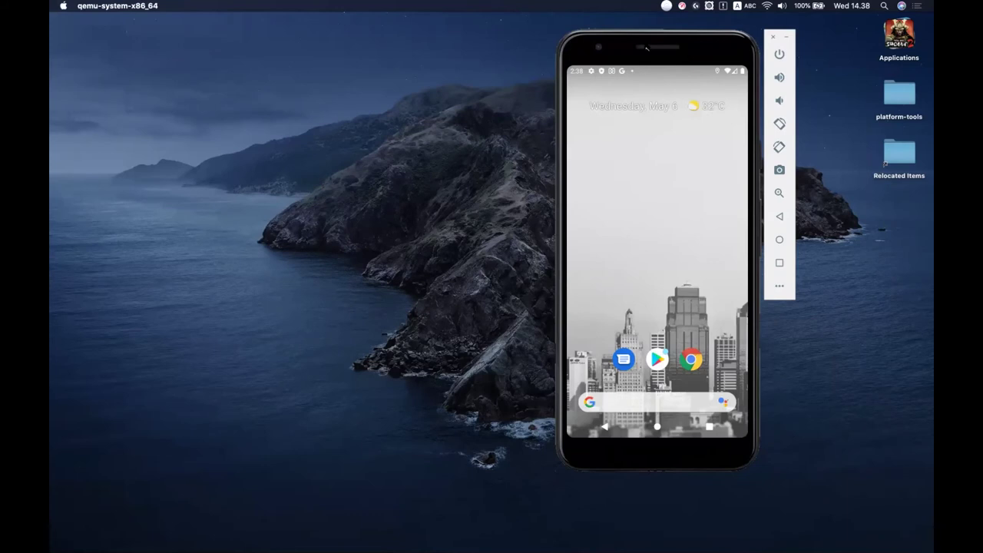
drag(648, 47, 611, 46)
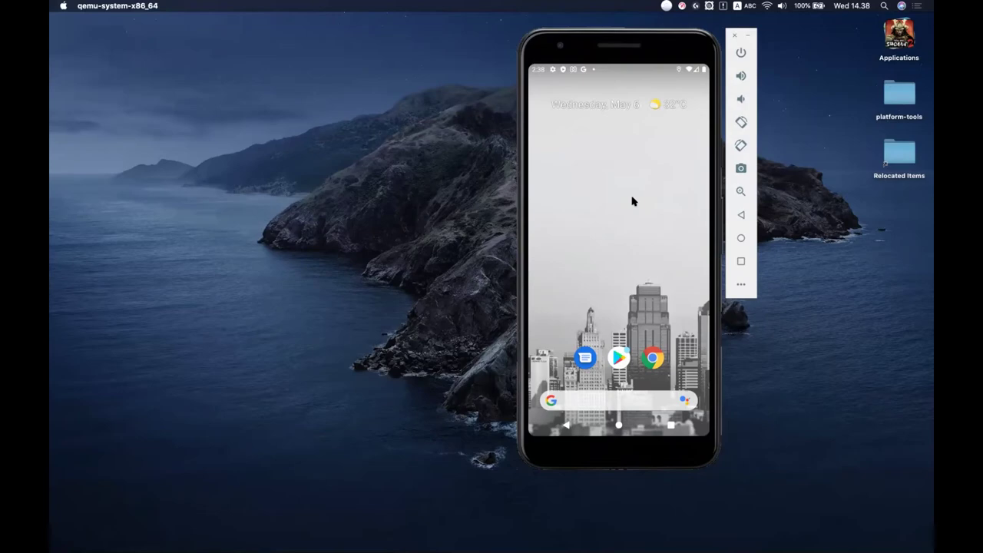
key(ctrl+Left)
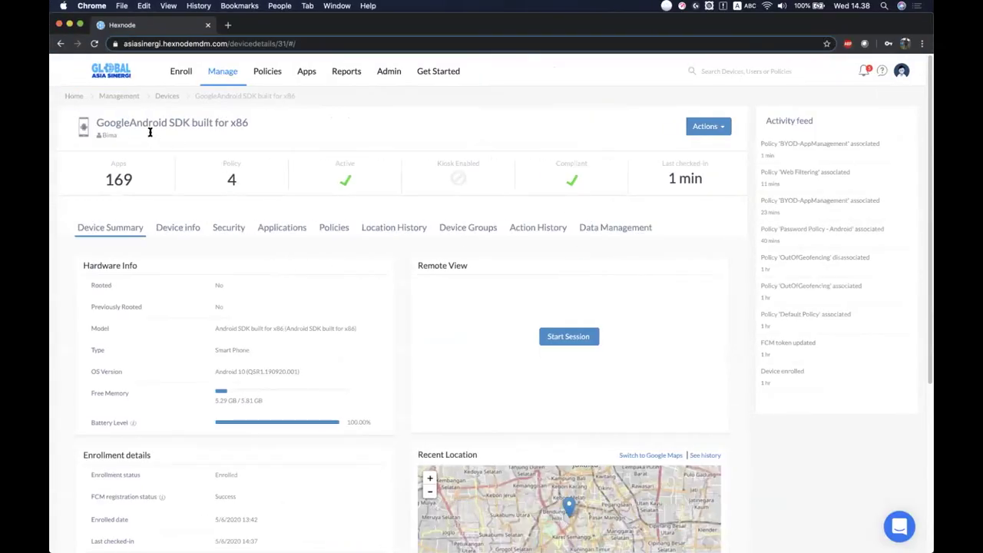
click(707, 127)
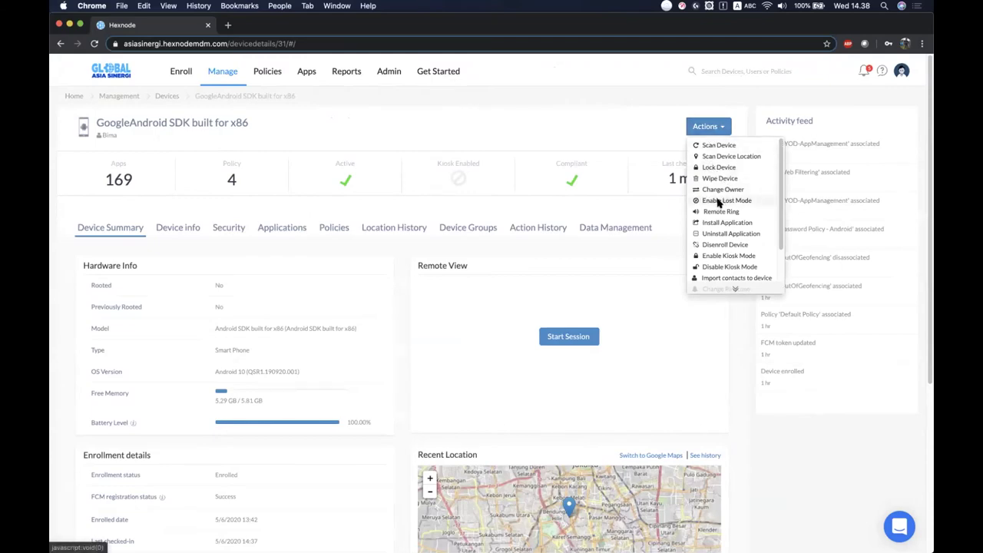
click(718, 200)
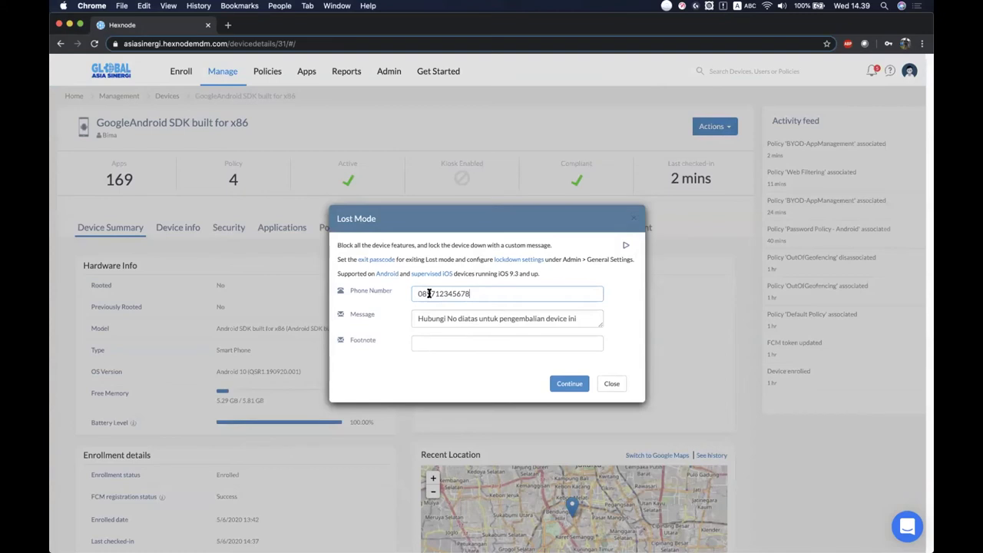
click(458, 343)
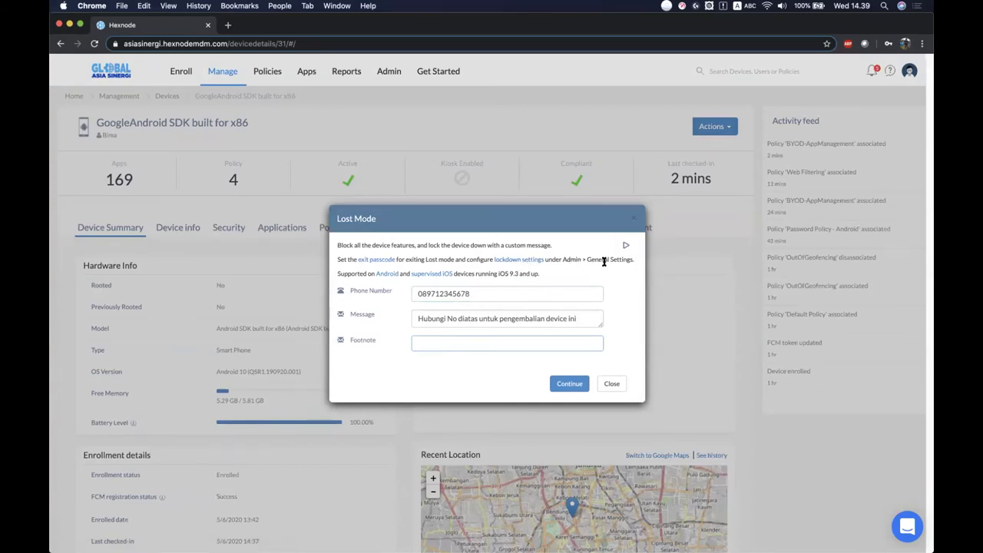
click(612, 384)
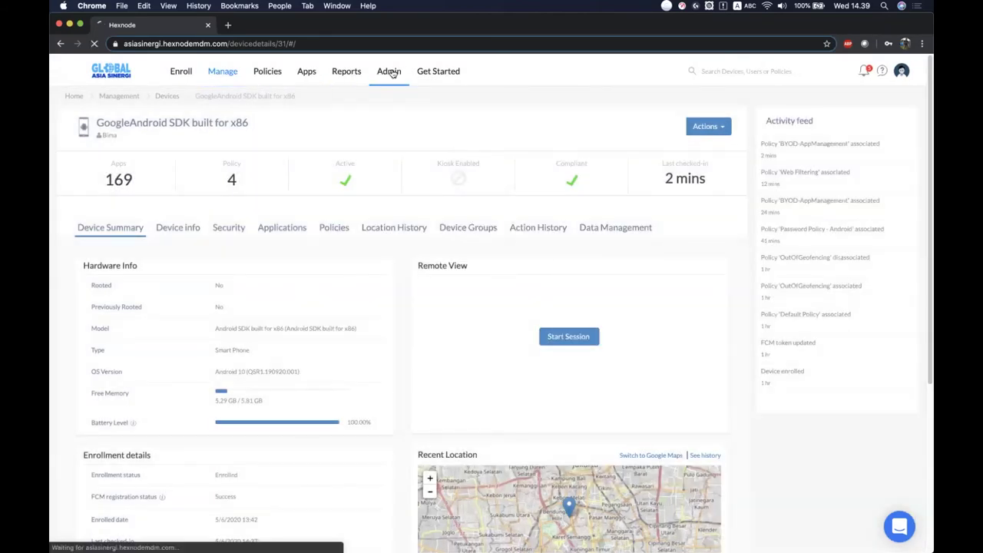
Step: Open Admin > General Settings and scroll through to the Android Lost Mode options
click(389, 71)
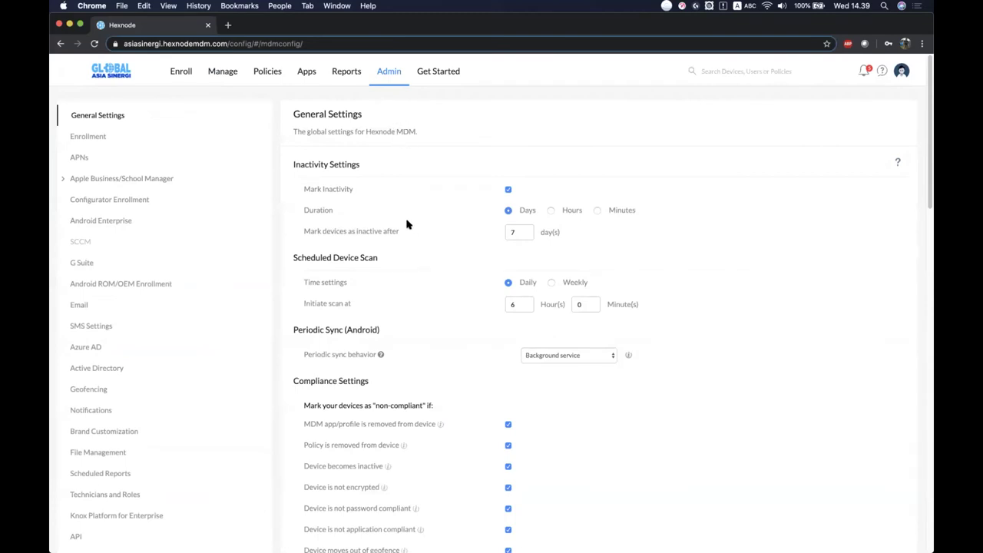
scroll(406, 225, down, 1)
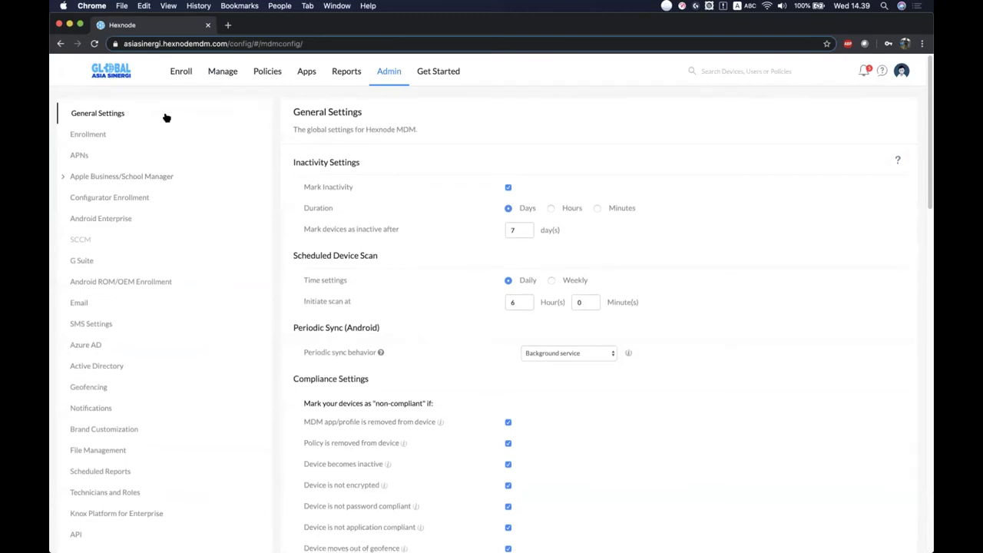
click(84, 113)
scroll(421, 249, down, 5)
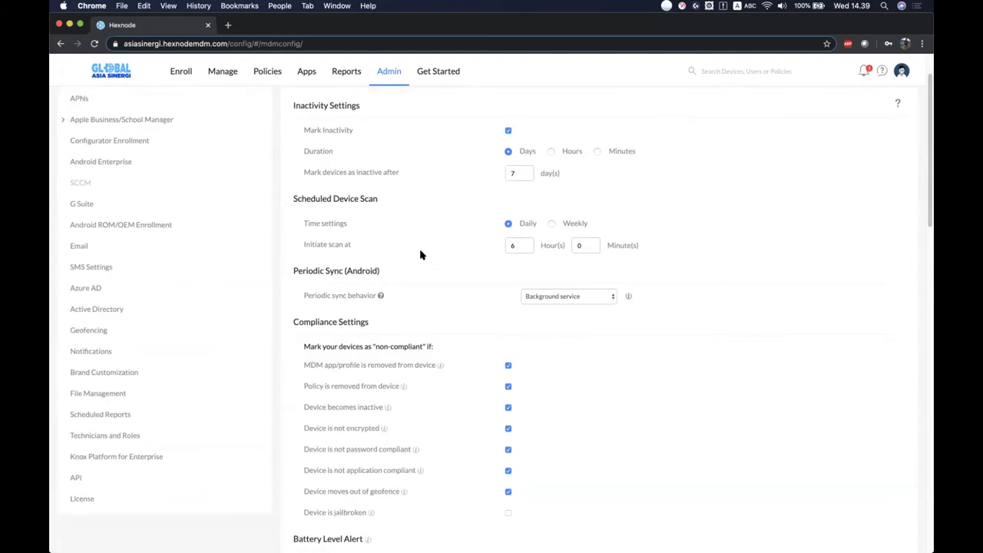
scroll(421, 255, down, 8)
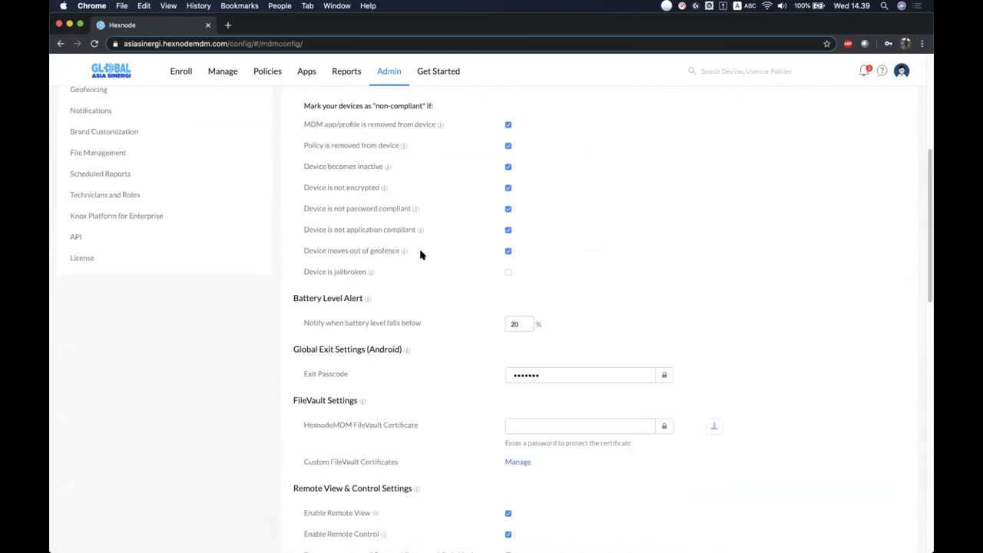
scroll(420, 255, down, 7)
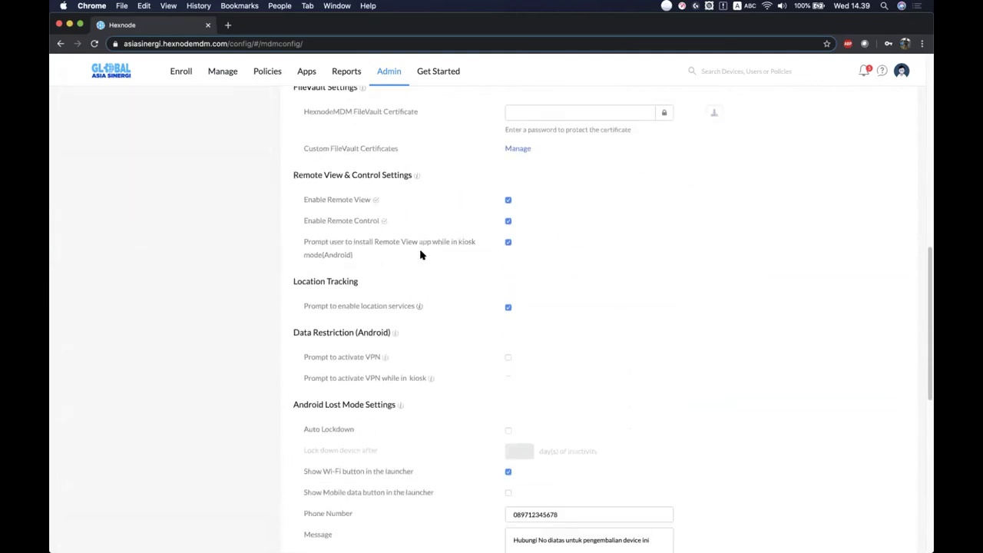
scroll(421, 255, down, 7)
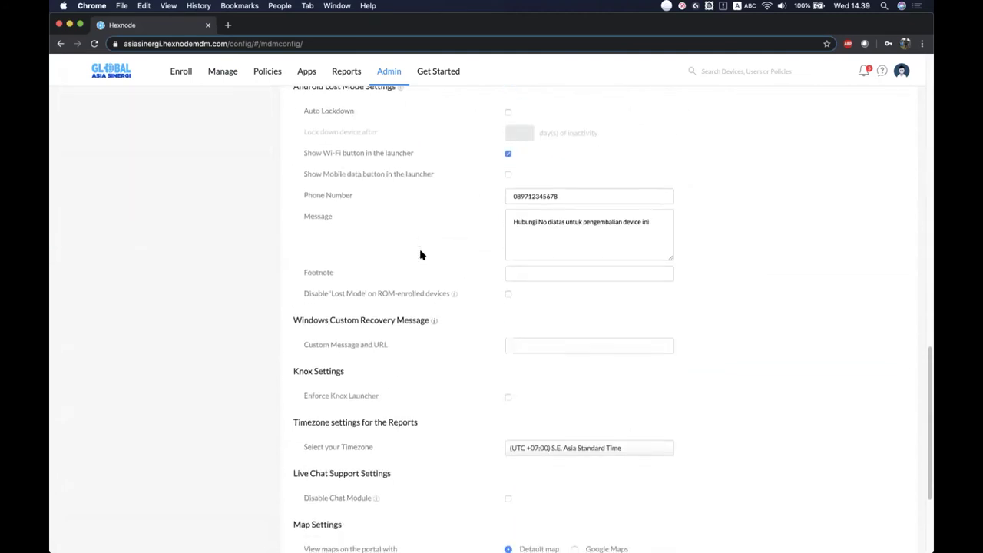
scroll(420, 254, down, 3)
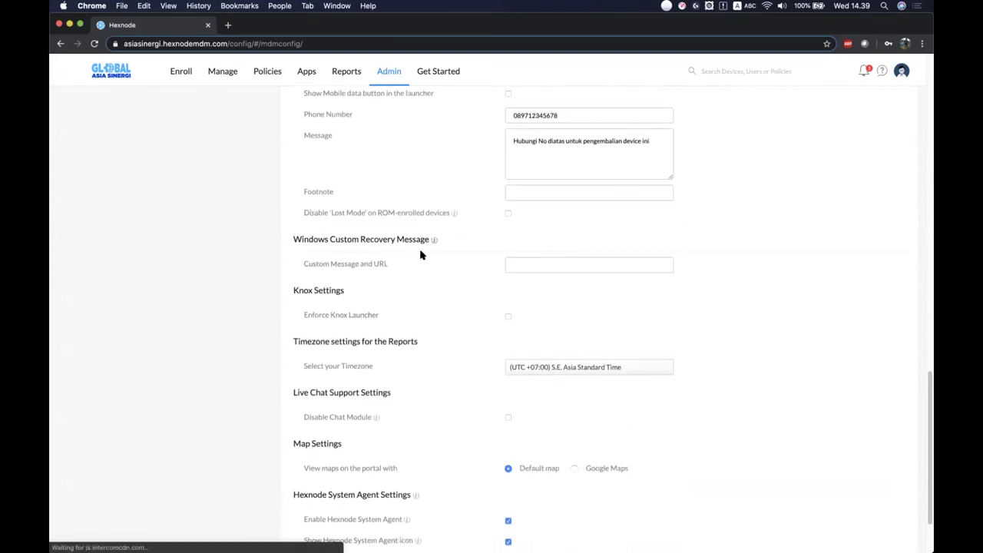
scroll(421, 255, up, 3)
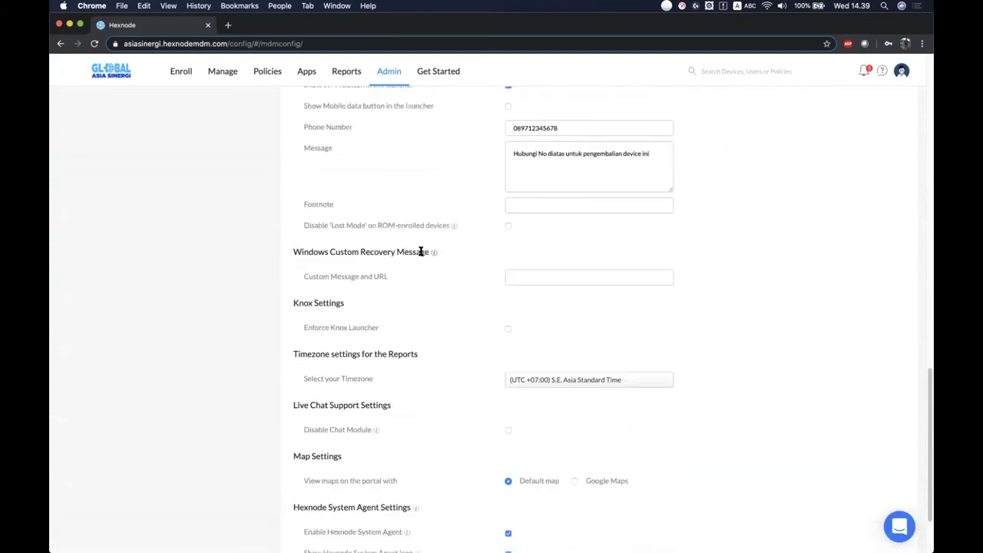
scroll(422, 254, up, 4)
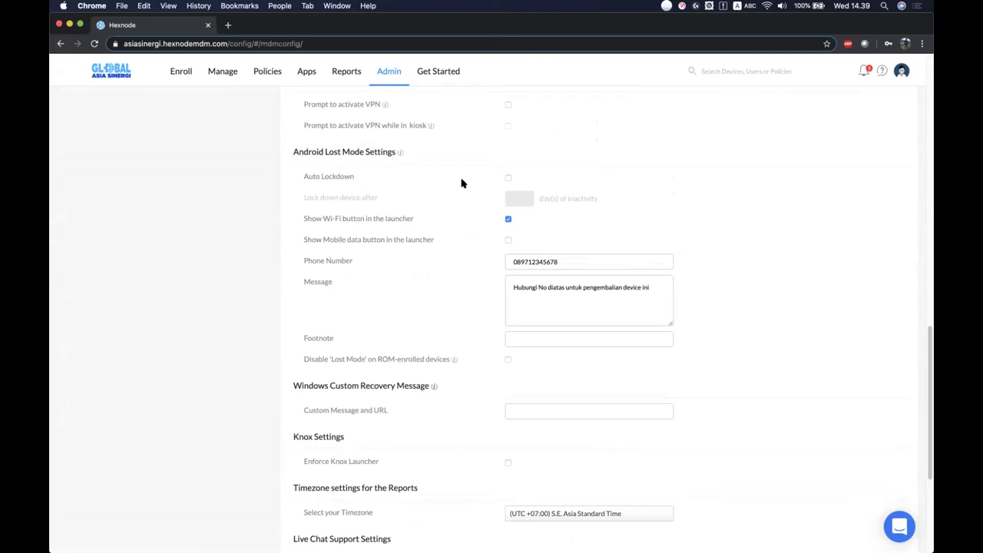
Step: Try Auto Lockdown after 3 inactivity days, then turn Auto Lockdown back off
click(507, 179)
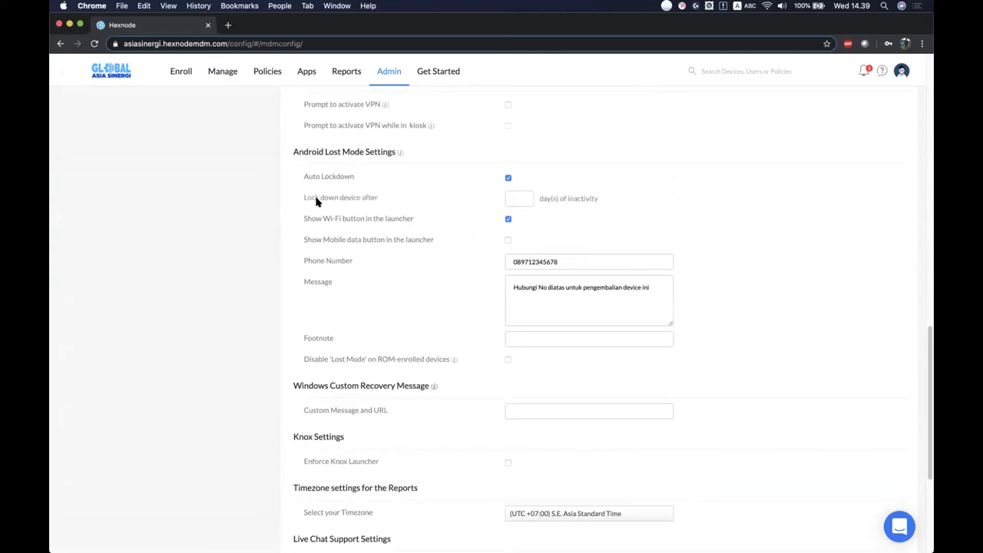
click(516, 199)
text(30)
click(507, 177)
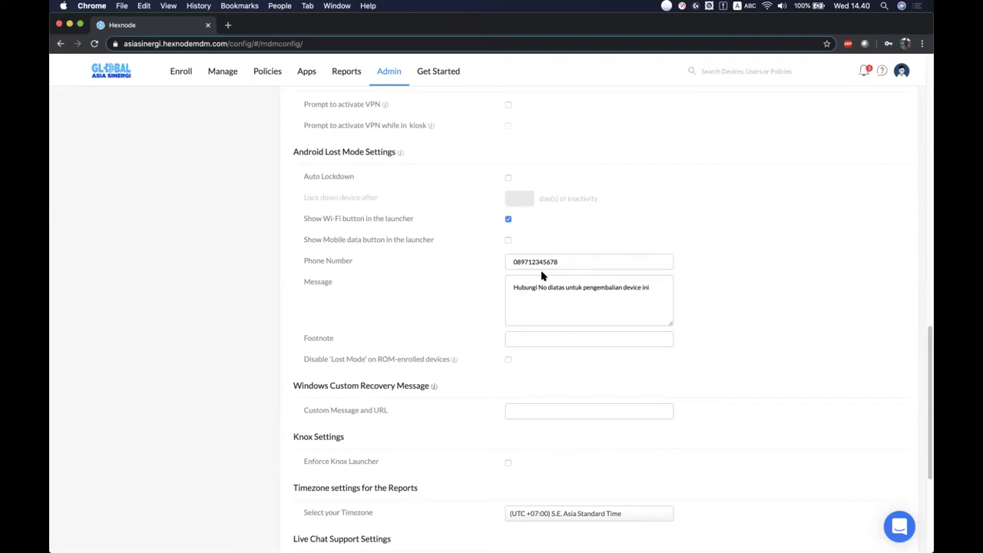
Step: Hide the Wi-Fi button in the lost-mode launcher, save, and decline Chrome's password prompt
click(507, 219)
scroll(545, 397, down, 5)
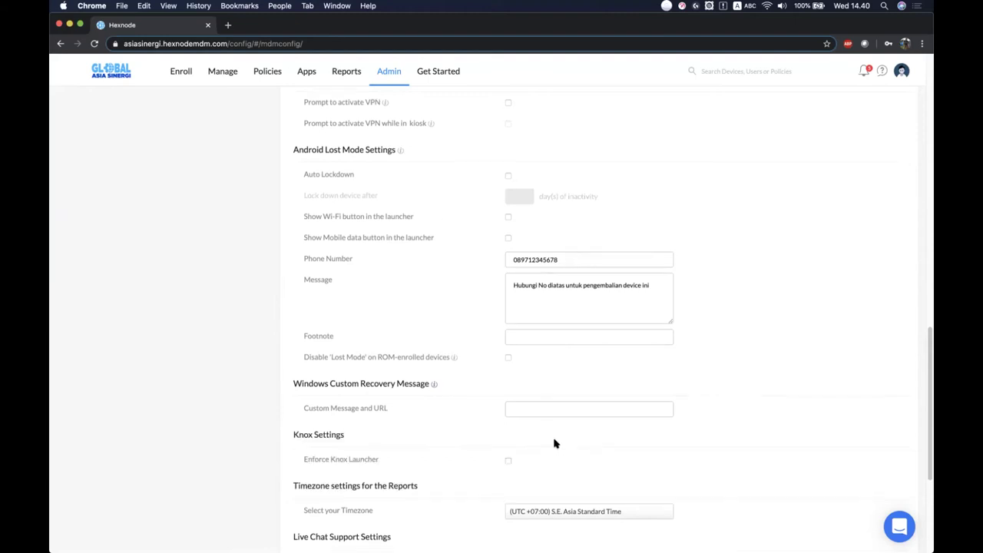
click(565, 507)
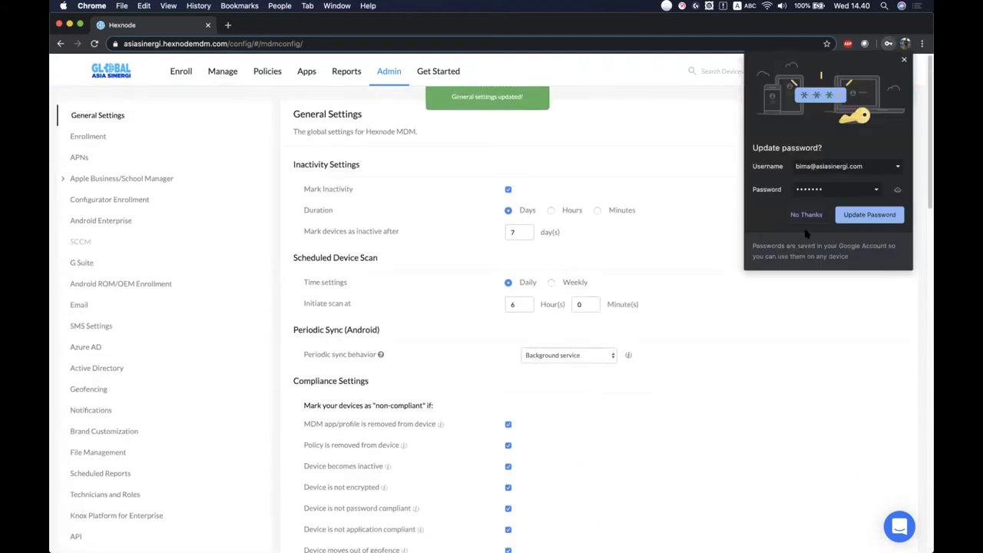
click(810, 217)
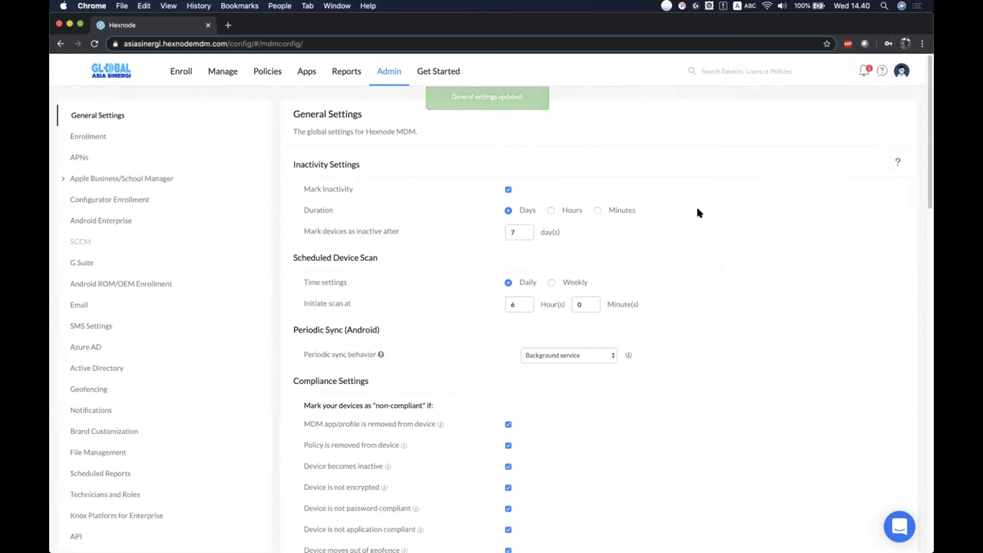
Step: Open the emulator device and start Enable Lost Mode, accepting the prefilled phone and message
click(220, 72)
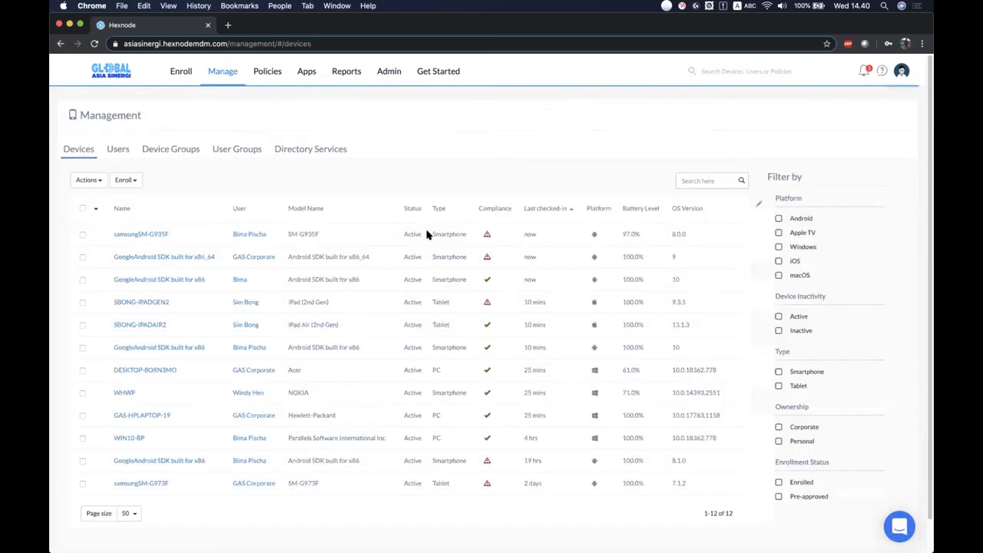
click(156, 282)
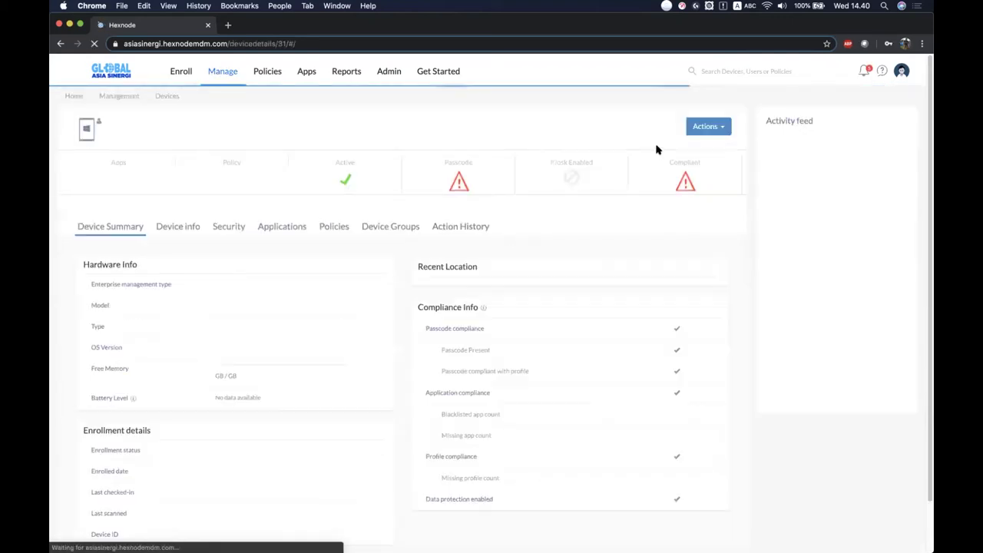
click(711, 130)
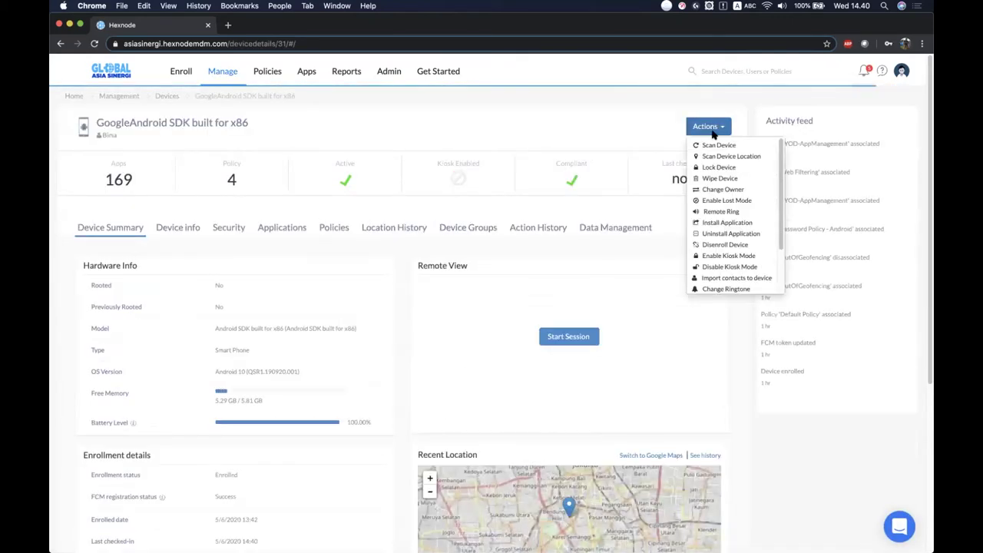
click(709, 202)
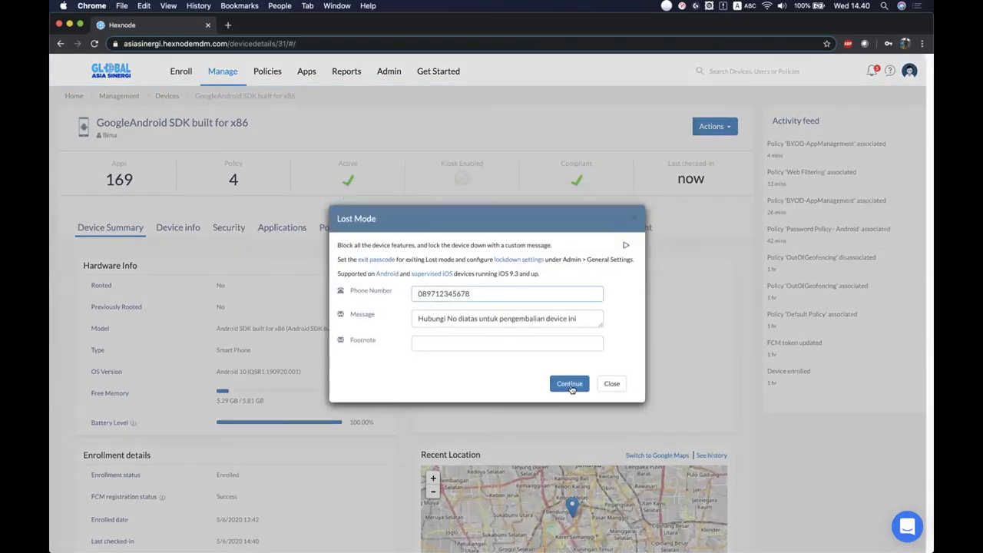
click(570, 386)
click(473, 322)
Step: Enter the account password and submit it to enable Lost Mode
click(495, 321)
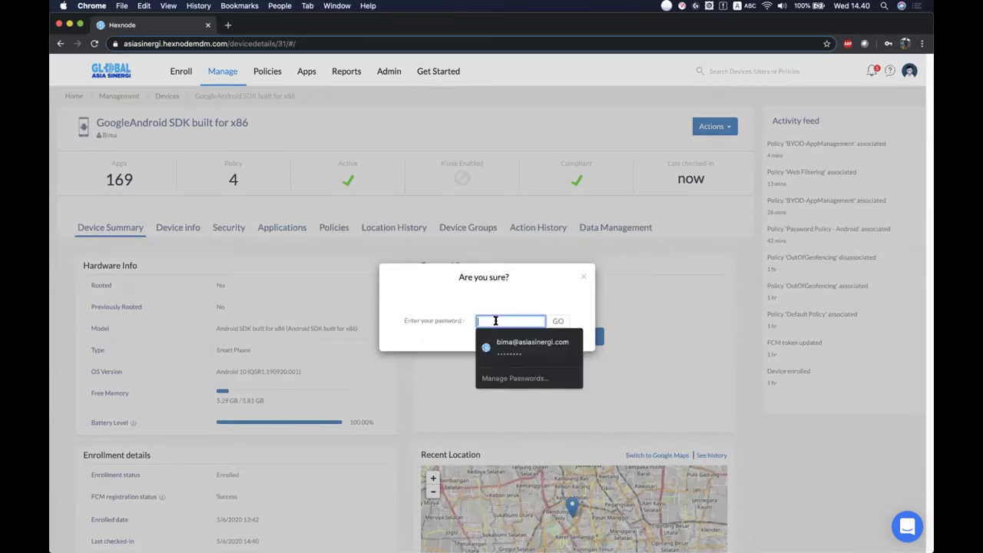
click(518, 289)
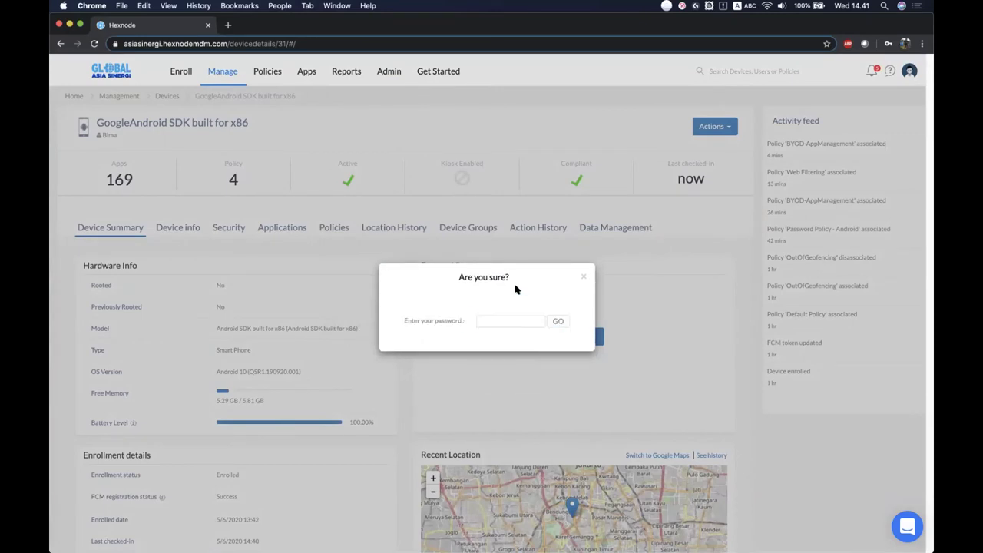
click(496, 321)
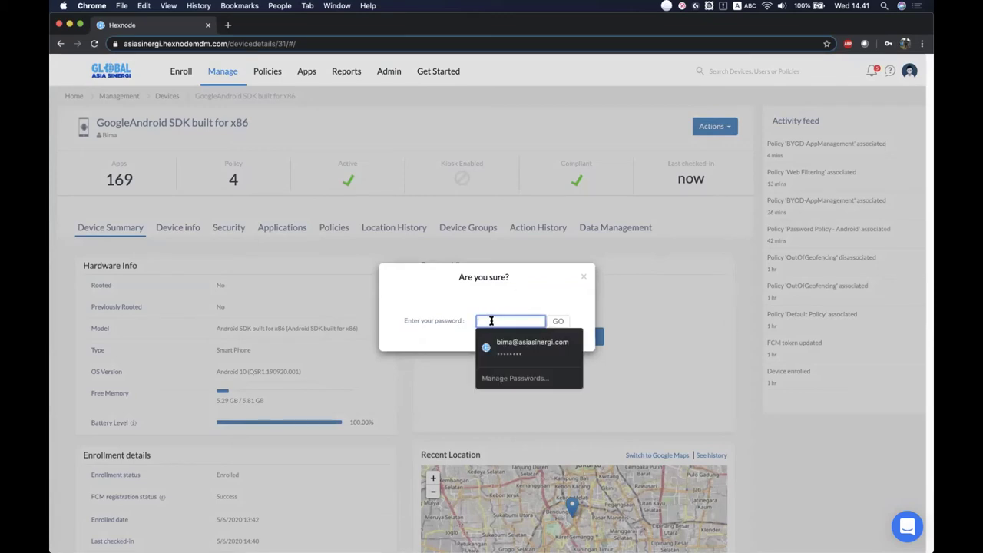
click(492, 320)
click(491, 320)
text(••)
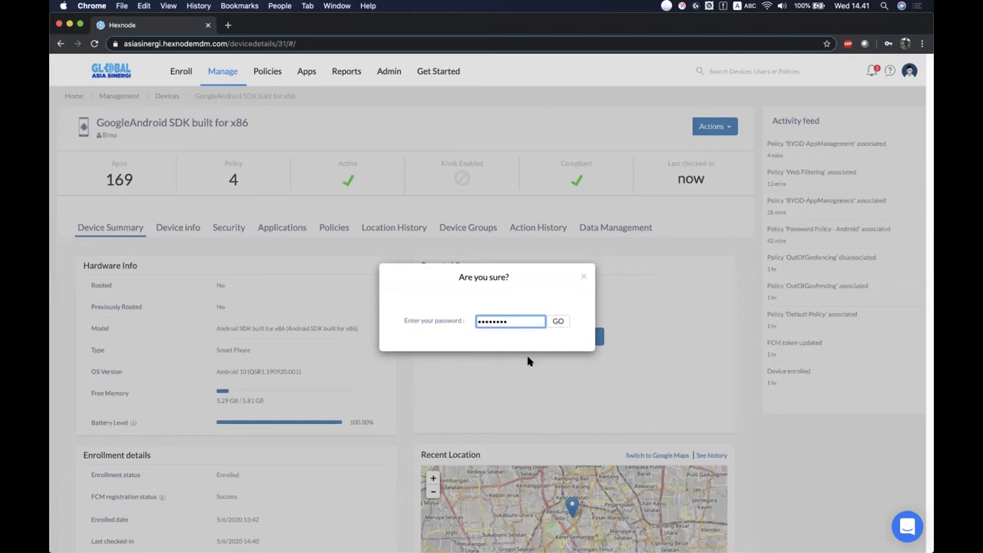
click(559, 321)
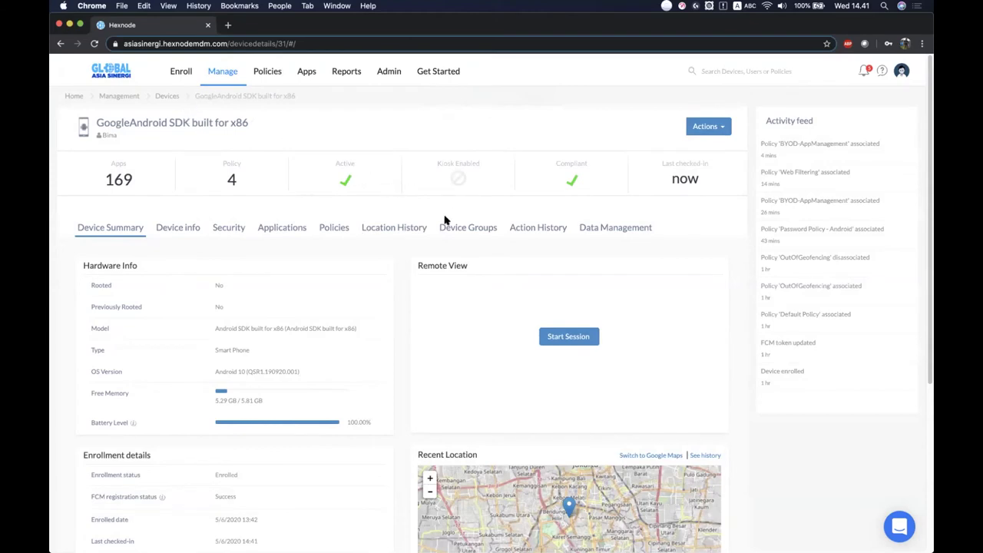
Step: Check Action History, paging to page 2 and back, for Enable Lost Mode's Success status
click(538, 228)
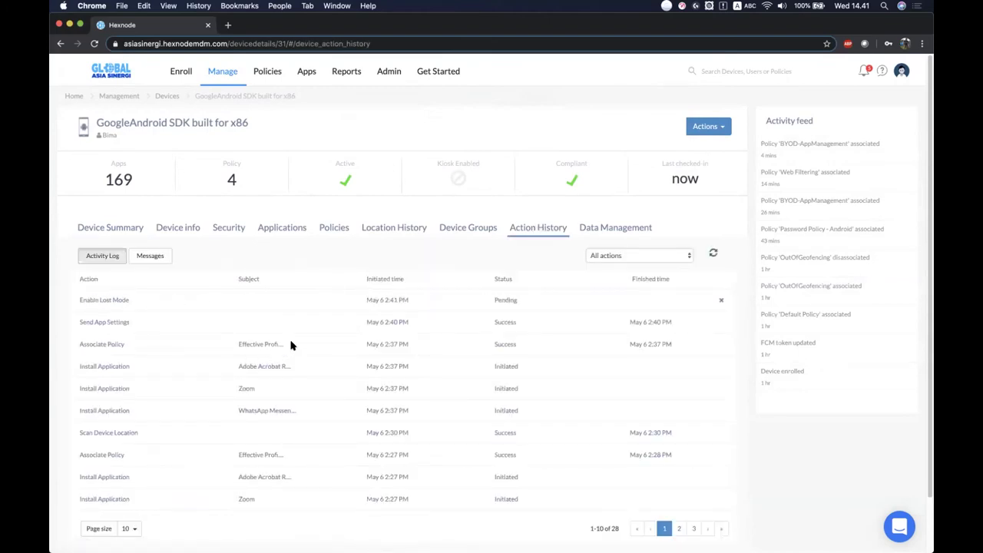
scroll(268, 352, down, 2)
scroll(268, 352, down, 3)
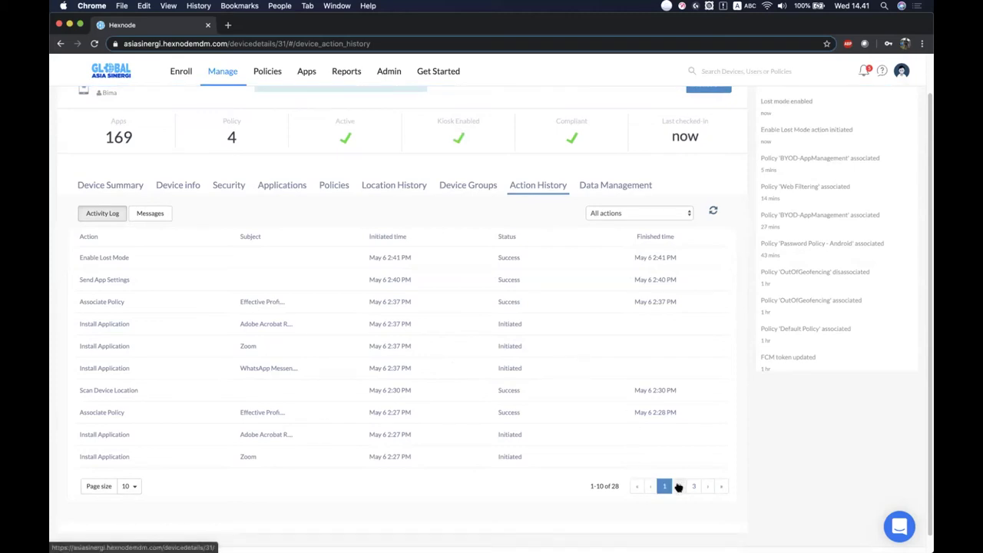
click(677, 486)
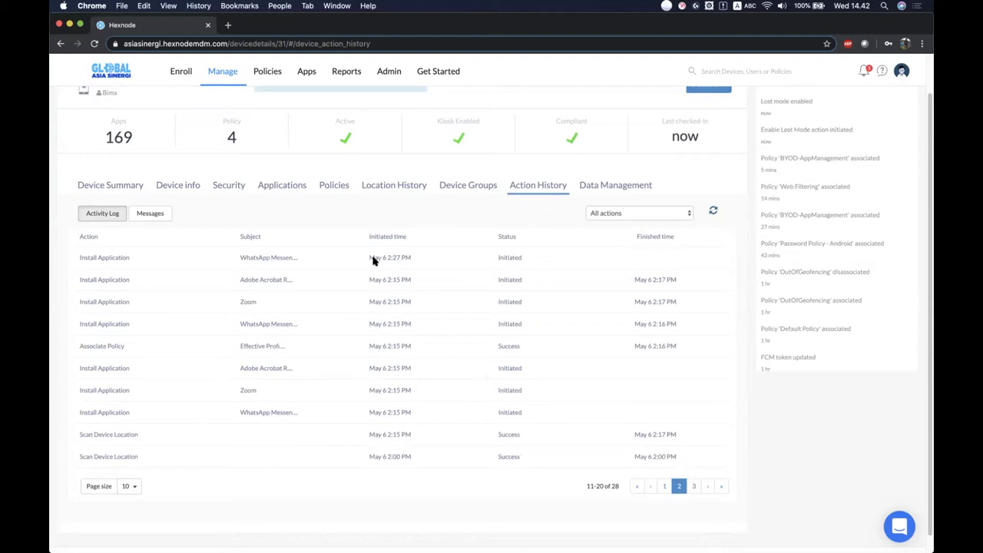
click(664, 485)
scroll(443, 320, up, 1)
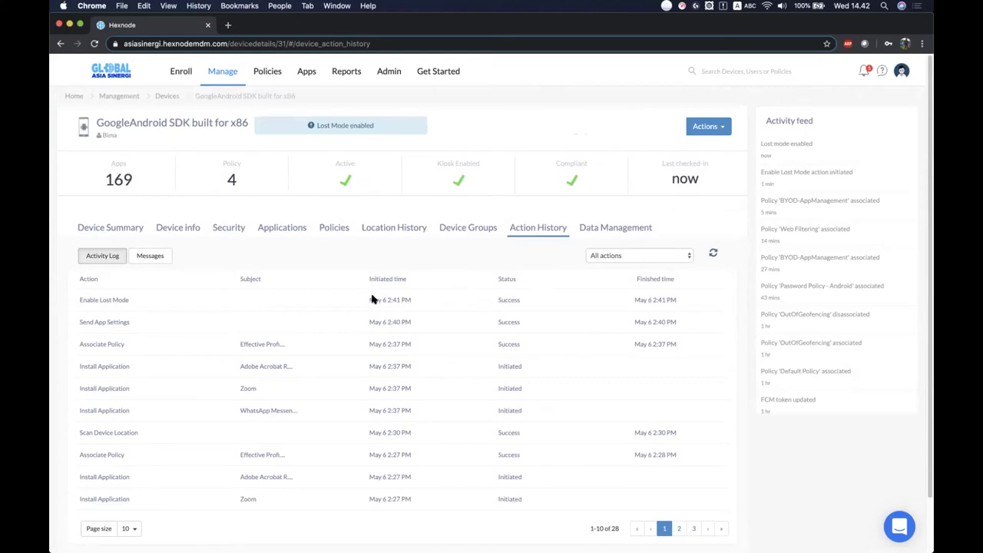
Step: Wake the emulator phone showing the lost-mode screen and unlock it with the device password
key(ctrl+Right)
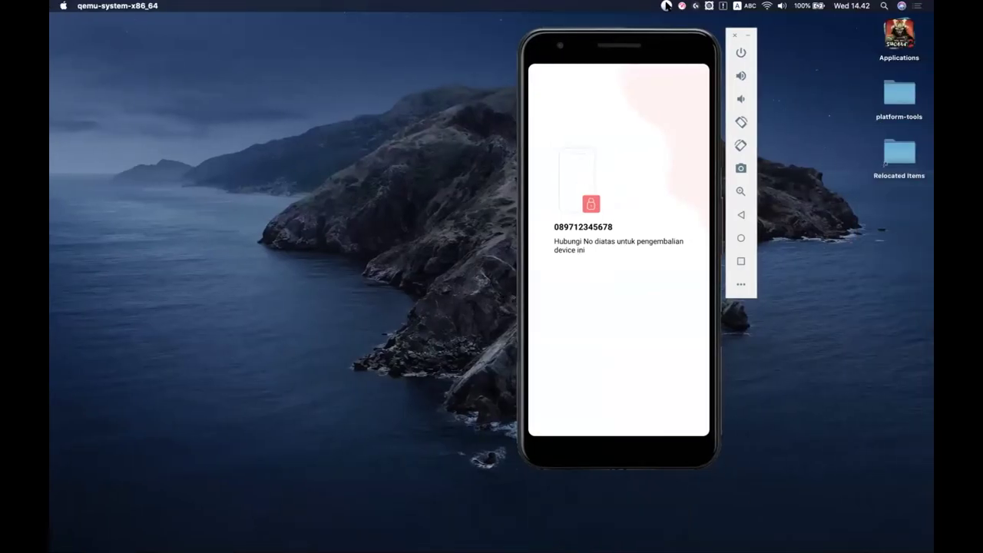
drag(601, 156, 503, 153)
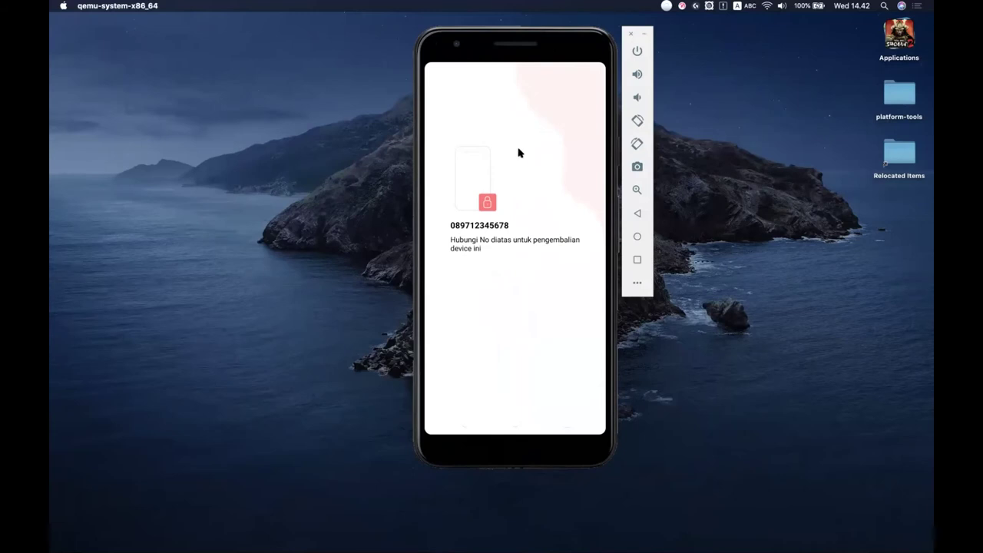
click(639, 51)
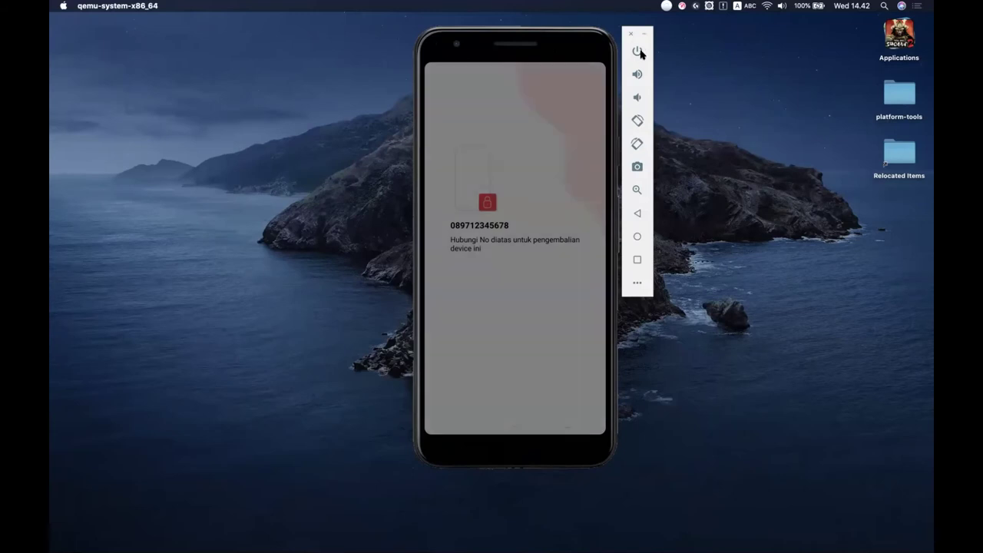
drag(539, 372, 570, 82)
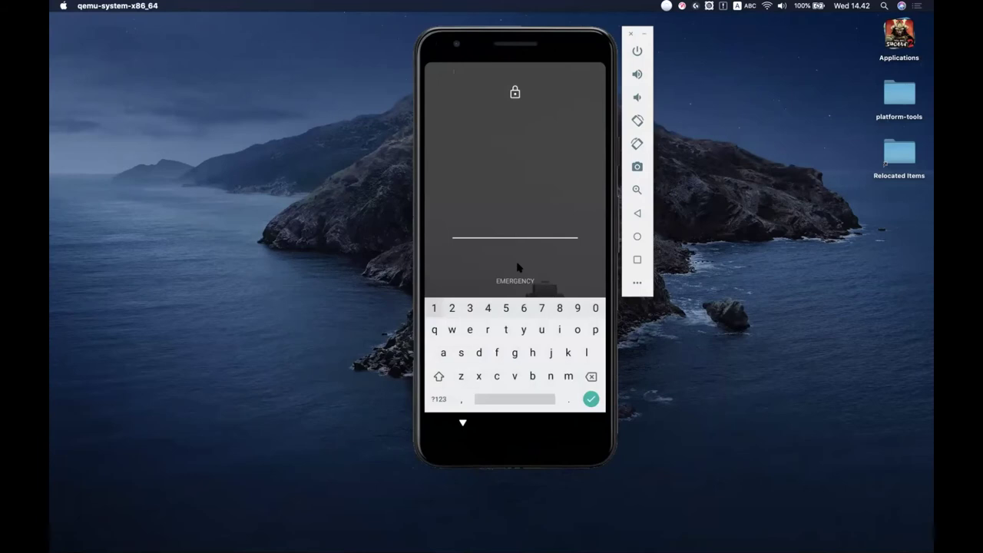
text(password)
key(Return)
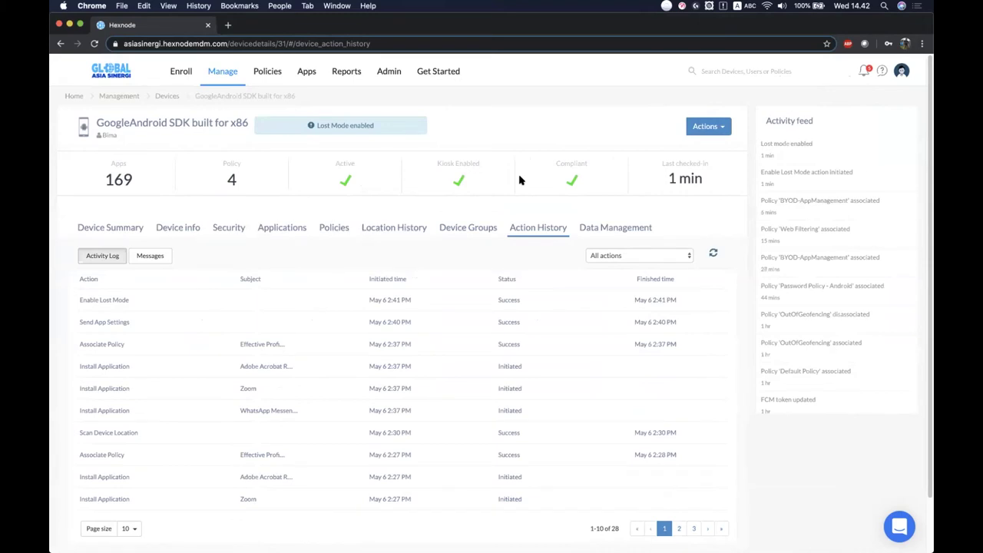
Step: Glance at the device's Actions list without choosing anything, then go to Policies
click(717, 126)
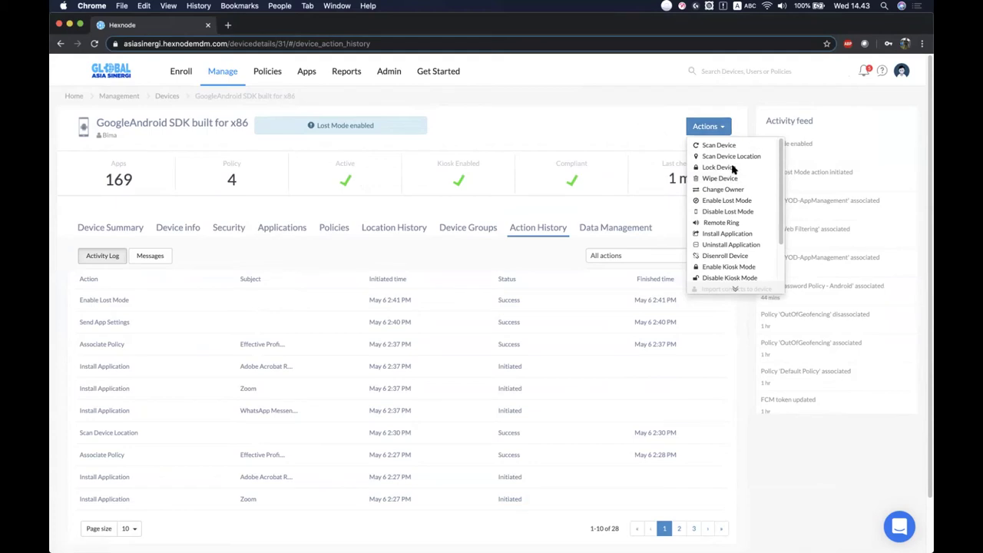
click(822, 204)
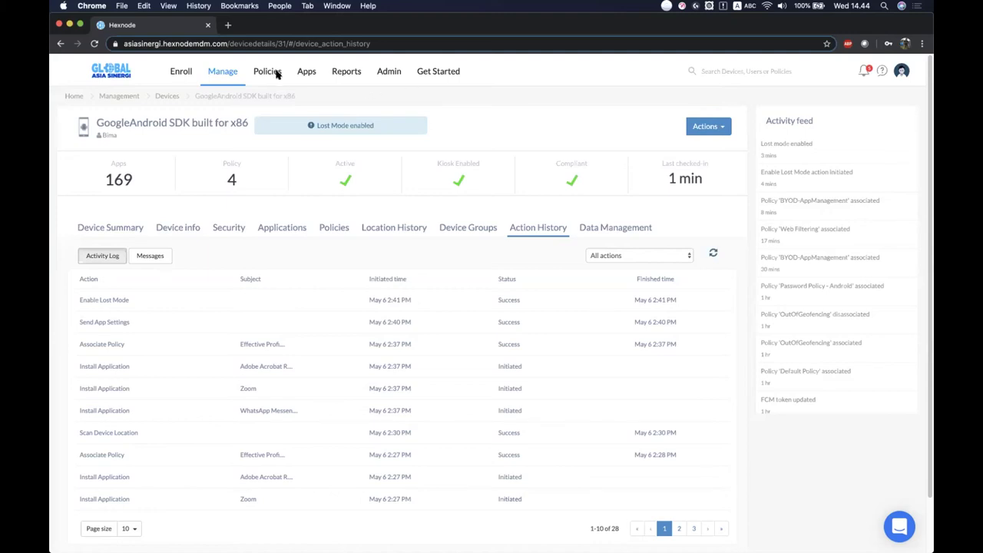
click(273, 72)
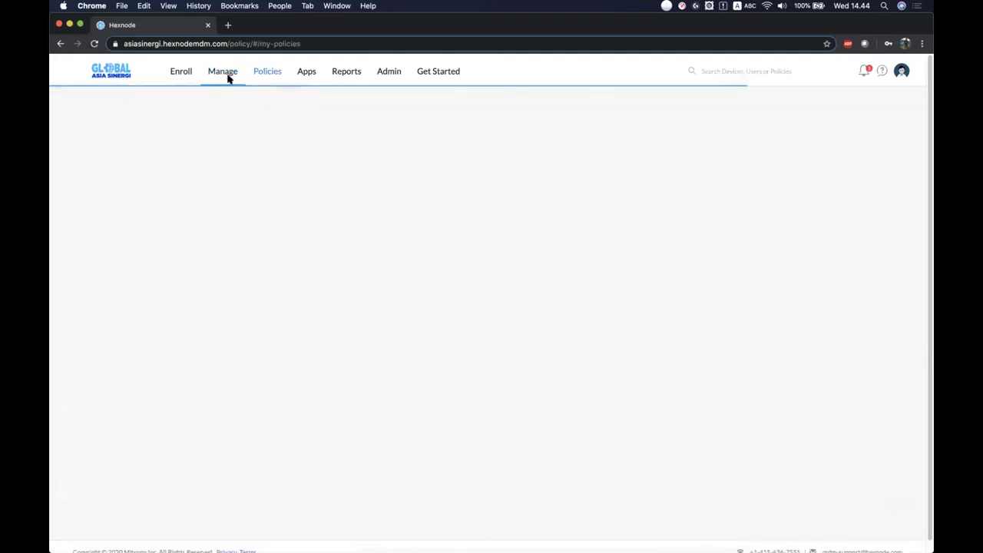
Step: Bring up Android Open Enrollment by QR code, email or SMS, showing the server address and QR code
click(177, 75)
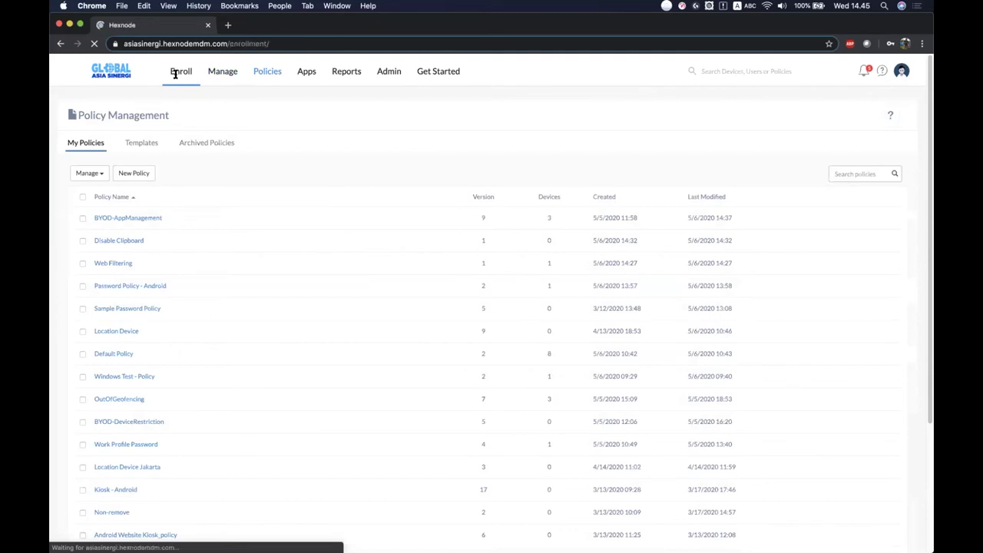
click(118, 169)
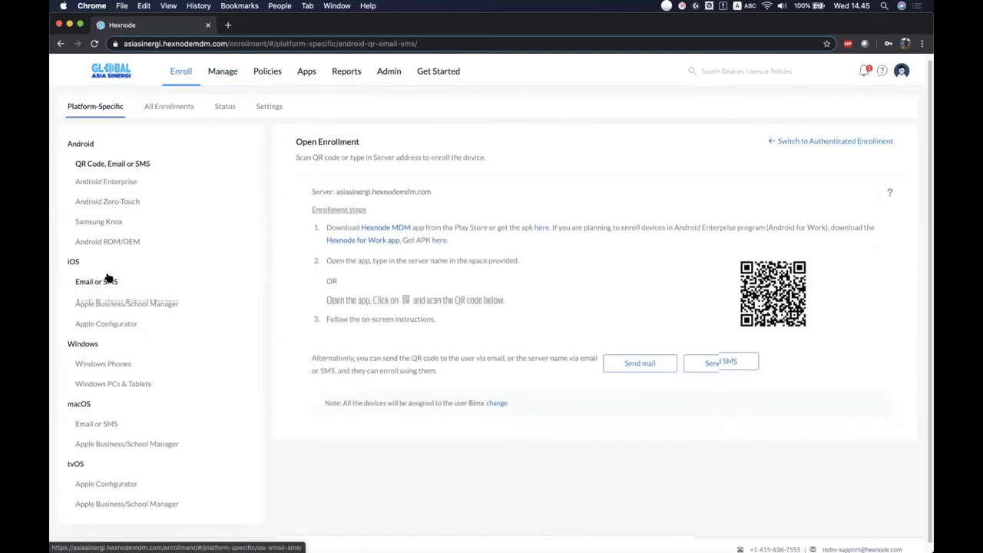
scroll(119, 295, down, 1)
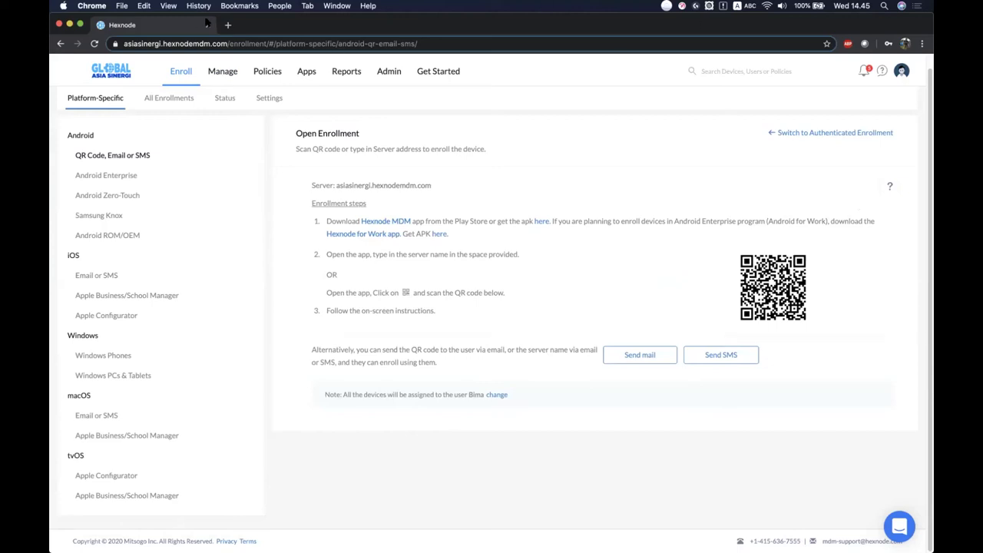
click(882, 71)
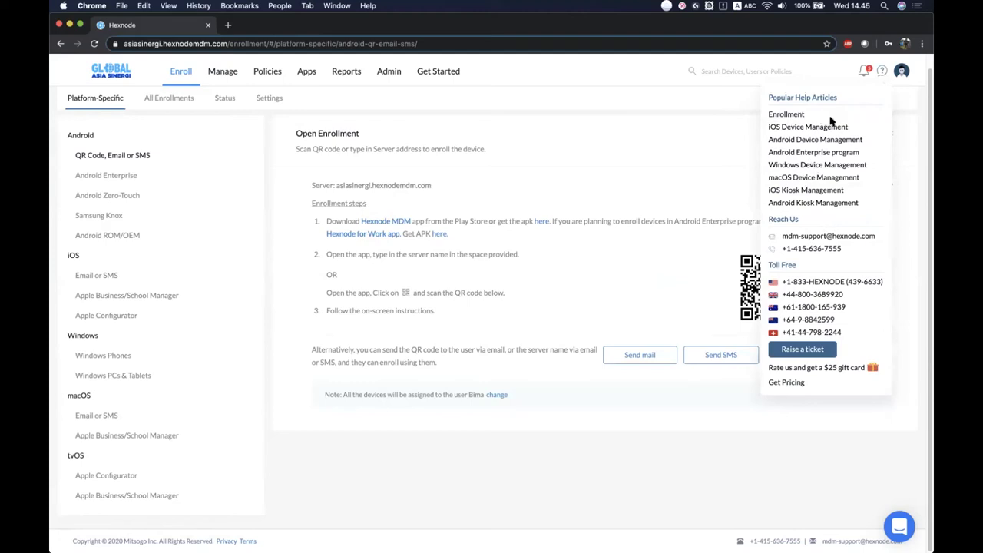
click(802, 98)
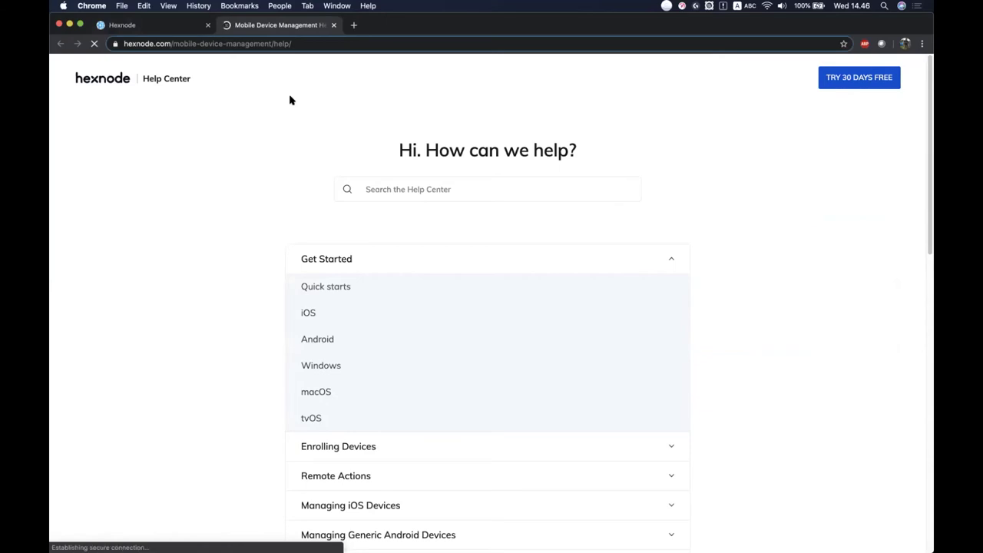
scroll(318, 235, down, 5)
scroll(324, 244, down, 10)
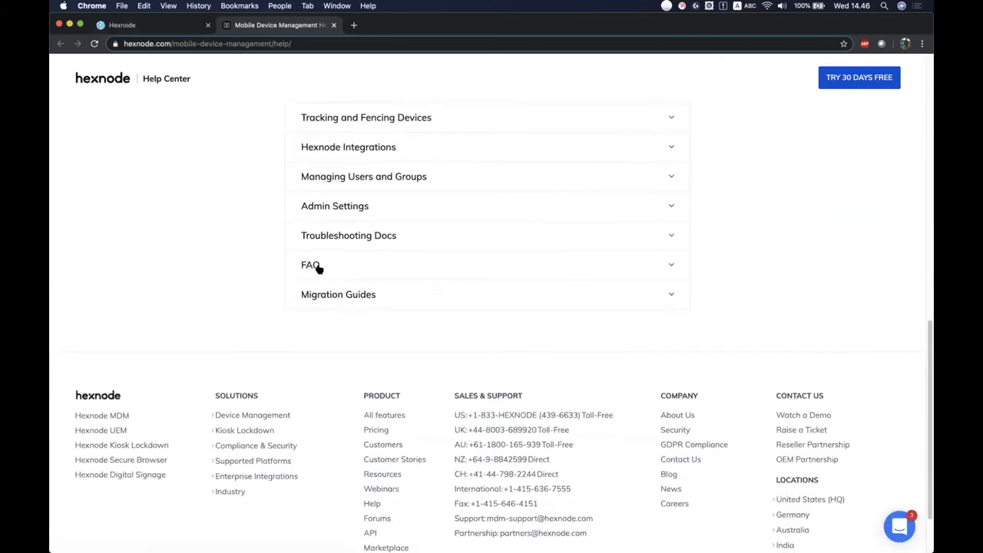
click(317, 265)
scroll(307, 287, up, 5)
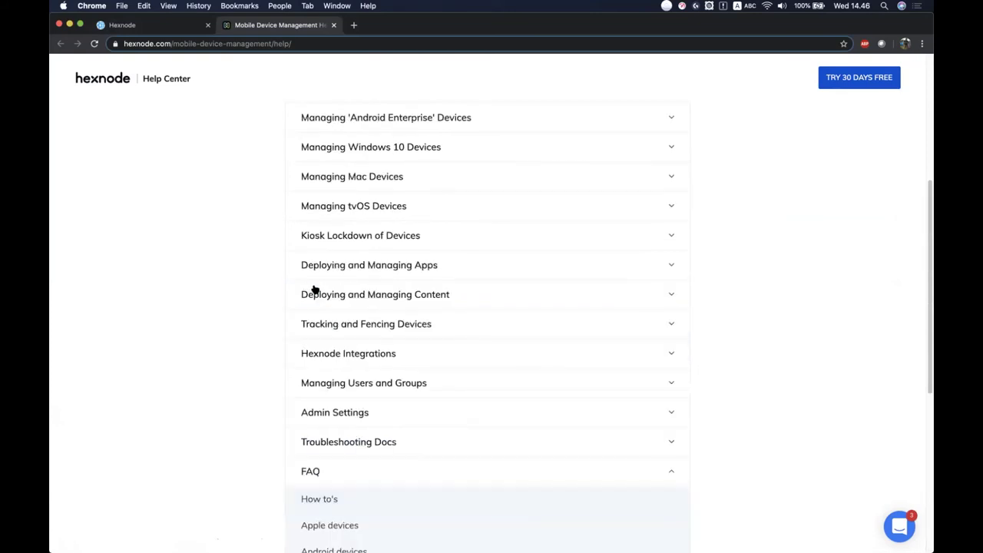
scroll(314, 290, up, 7)
click(367, 191)
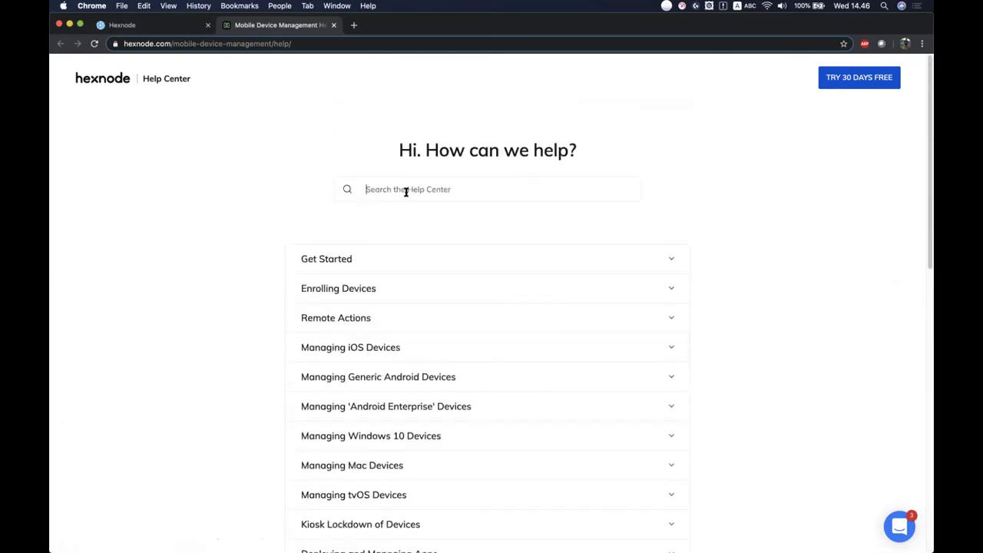
text(minimi)
key(BackSpace)
key(BackSpace)
key(BackSpace)
key(BackSpace)
key(BackSpace)
key(BackSpace)
click(334, 25)
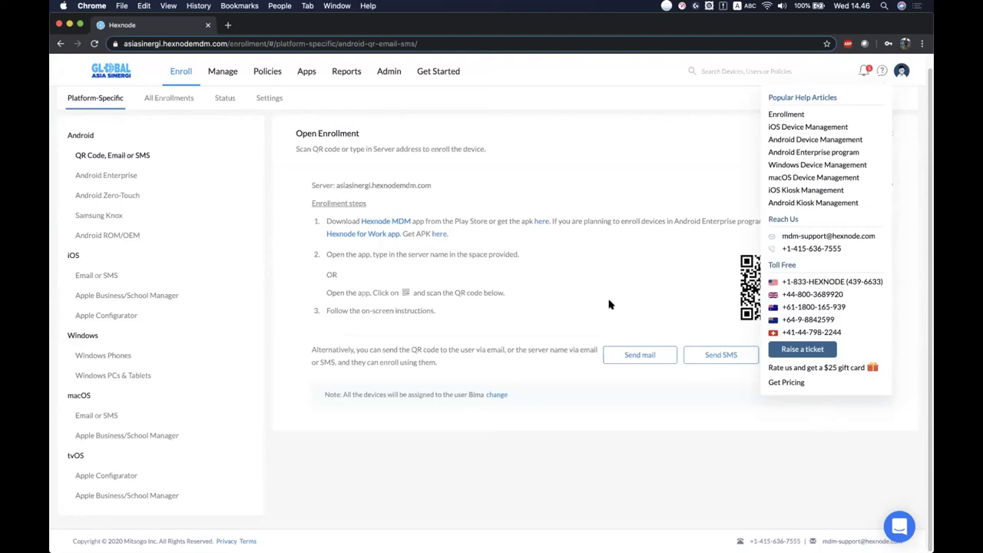
Step: Dismiss the help links, glance at the Data Protection checklist slide, and return to Hexnode enrollment
click(651, 306)
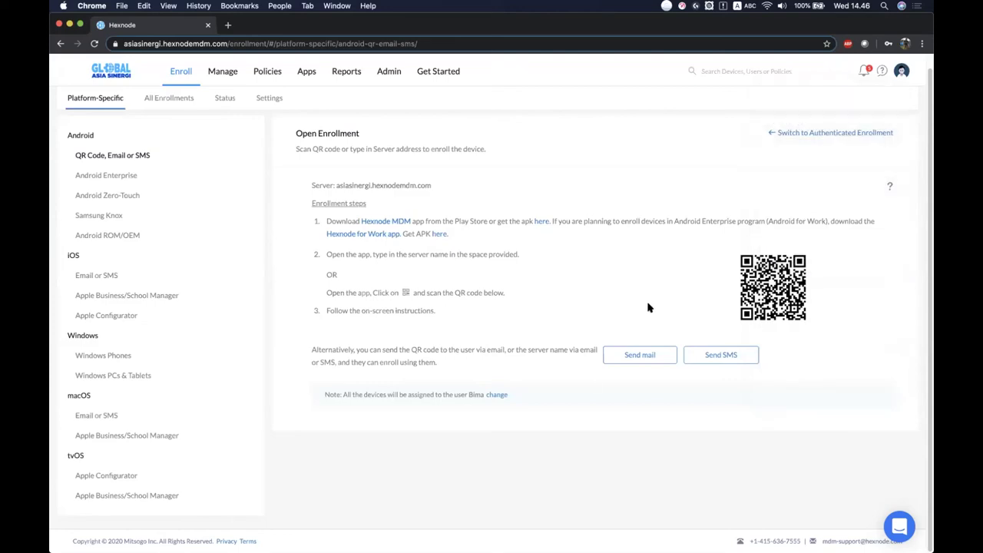
key(ctrl+Left)
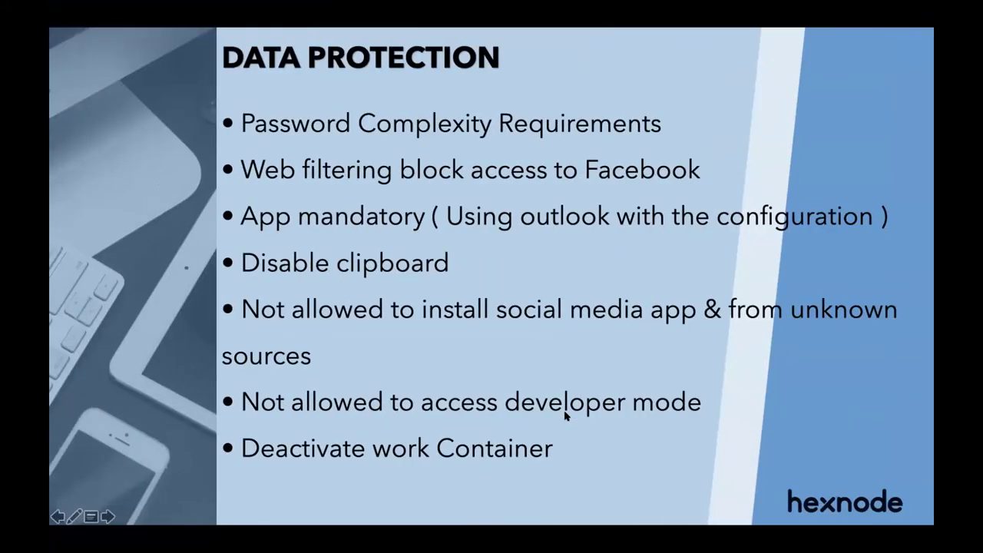
key(ctrl+Right)
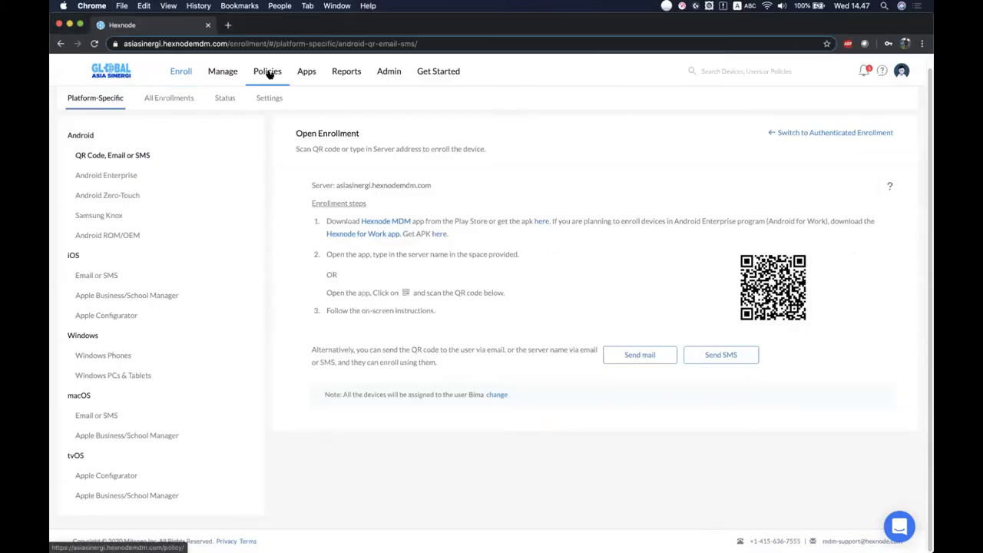
Step: Check BYOD-AppManagement's Android blacklist (Social, TikTok) and its three targeted SDK emulator devices
click(265, 72)
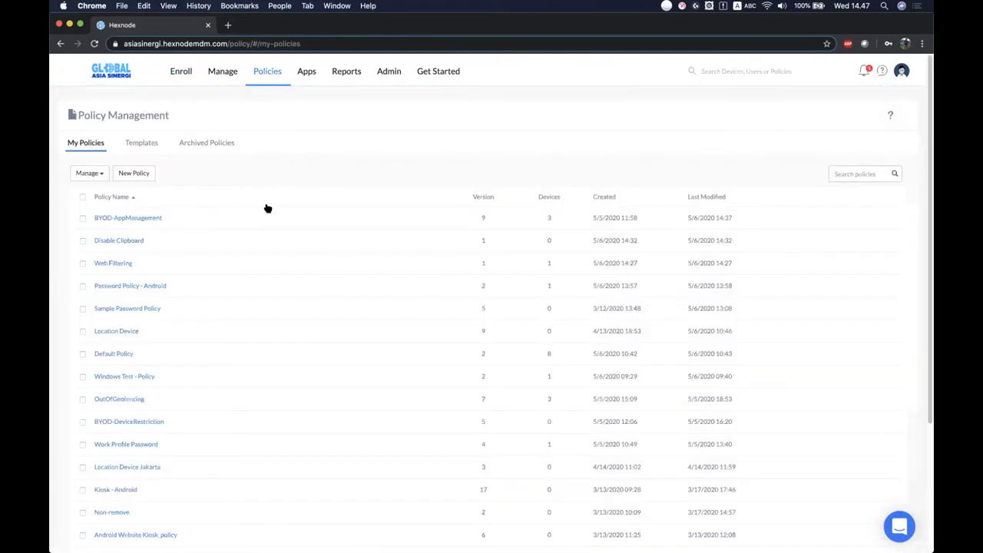
click(142, 219)
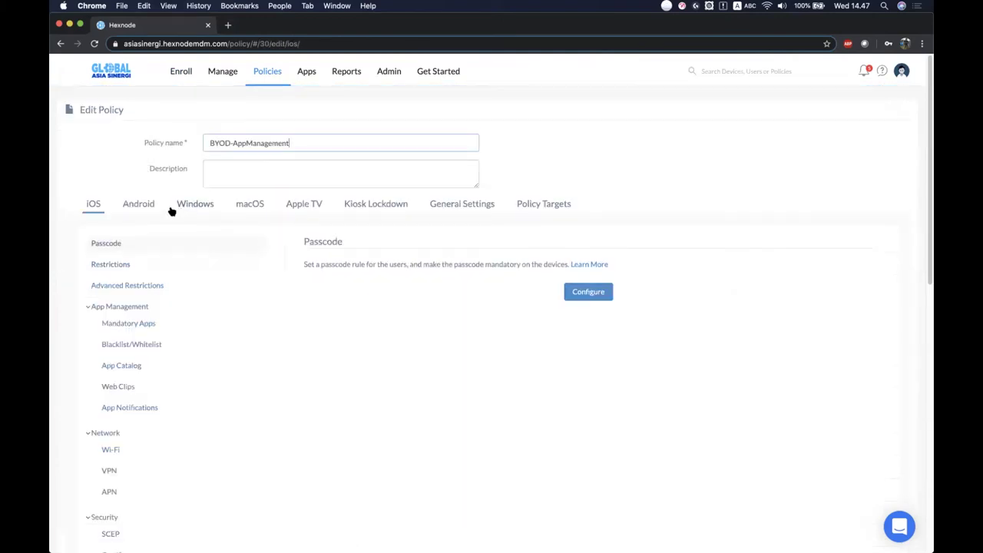
click(138, 203)
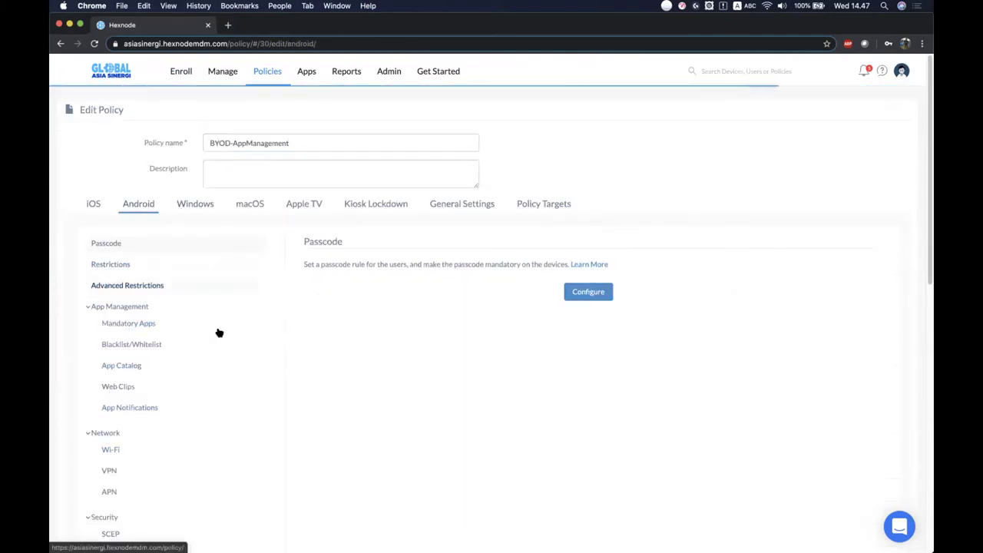
click(130, 386)
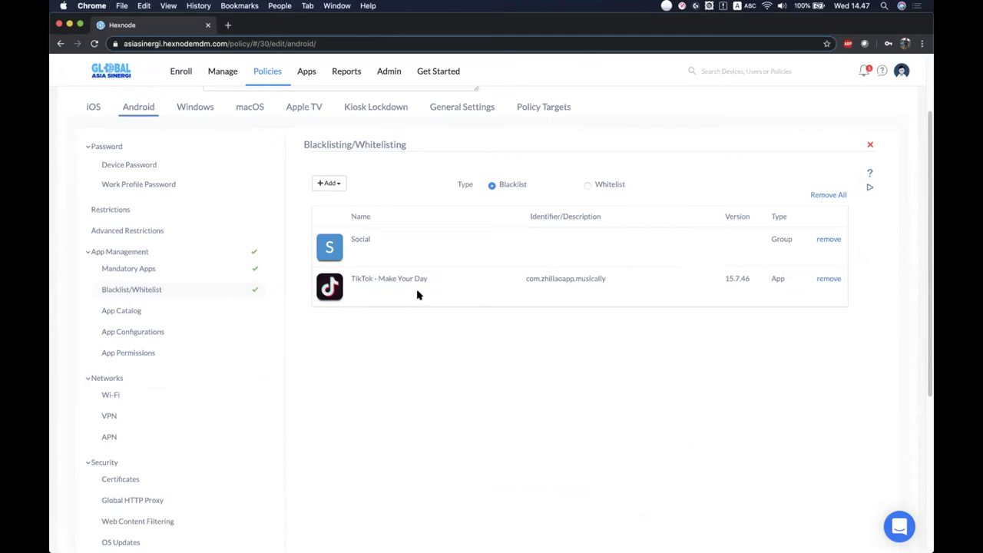
click(544, 106)
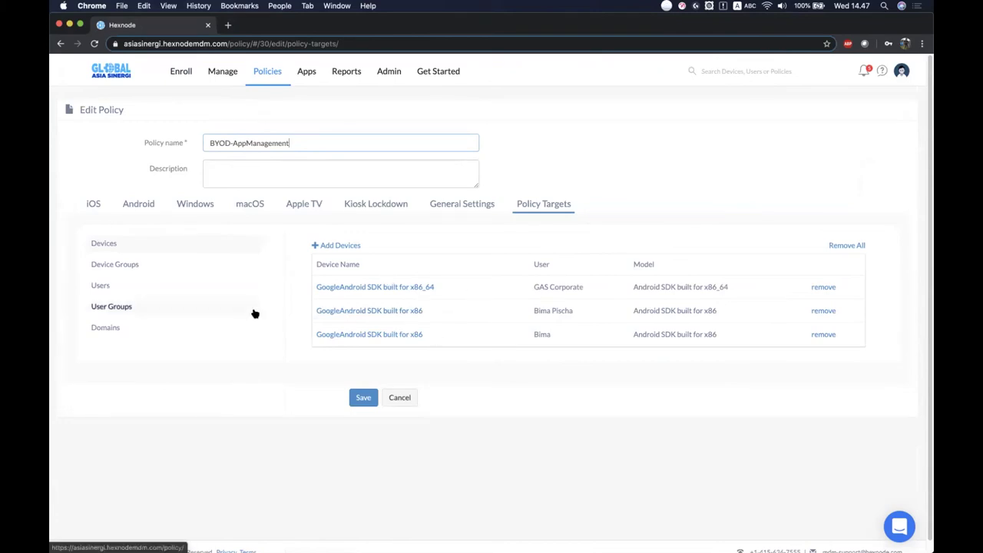
key(ctrl+Up)
key(ctrl+Up)
Step: Confirm the emulator still shows lost mode, then open the first managed device's Actions menu
click(217, 72)
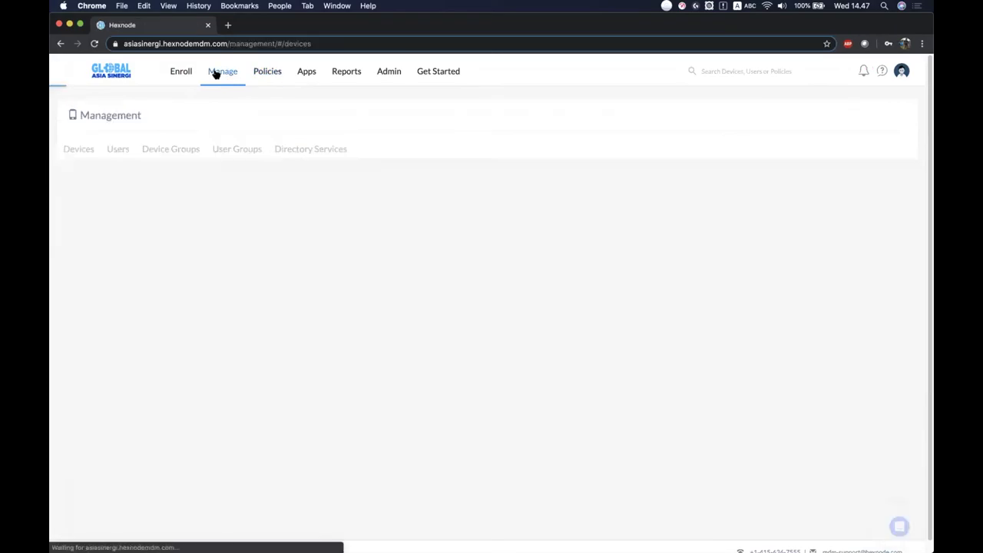
key(ctrl+Right)
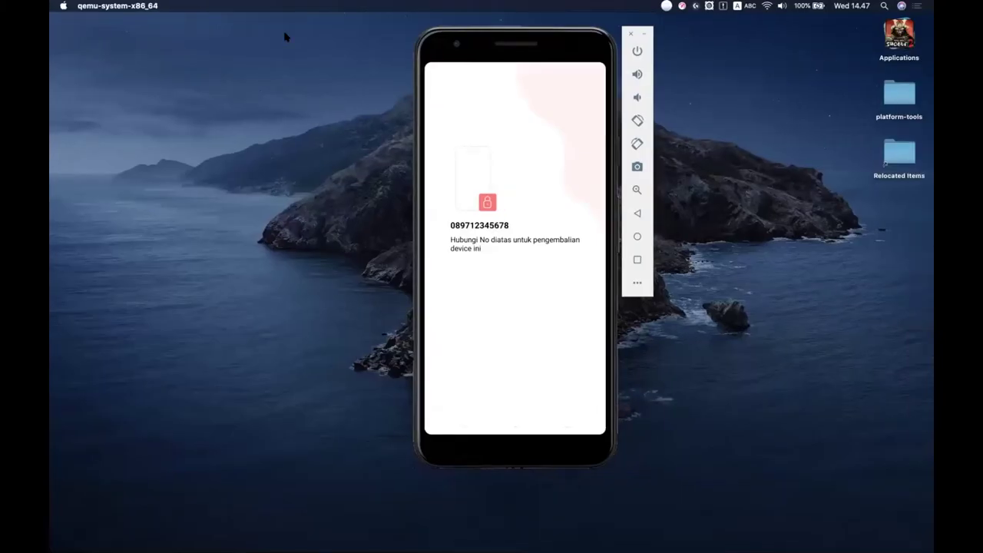
key(ctrl+Left)
click(182, 235)
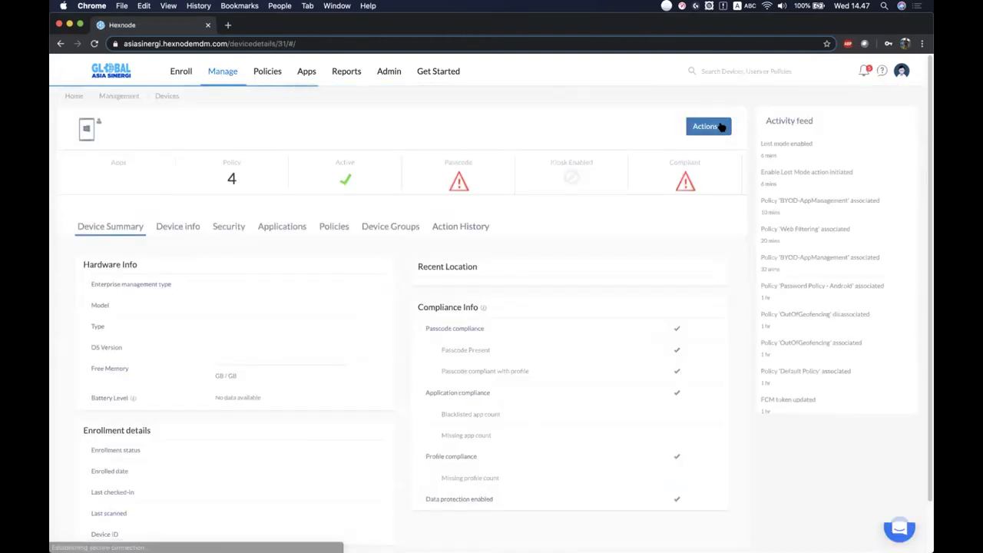
click(721, 127)
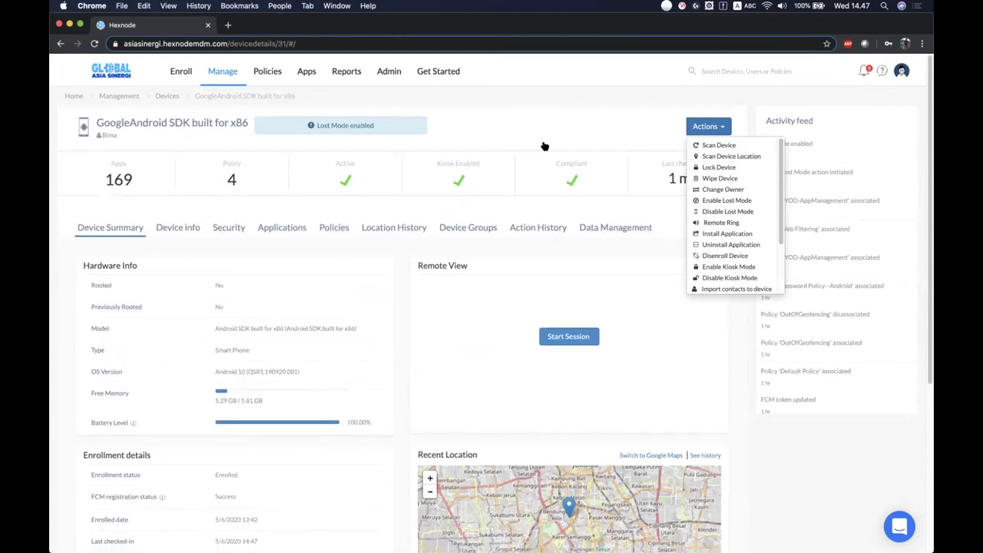
Step: Disable and confirm Lost Mode on the GoogleAndroid SDK built for x86 device, then view the emulator
click(746, 213)
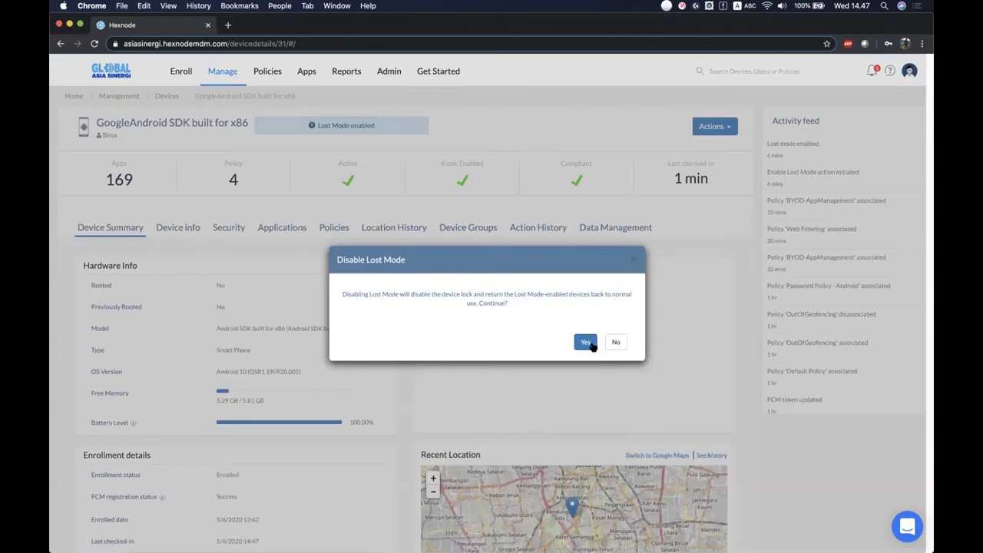
click(591, 346)
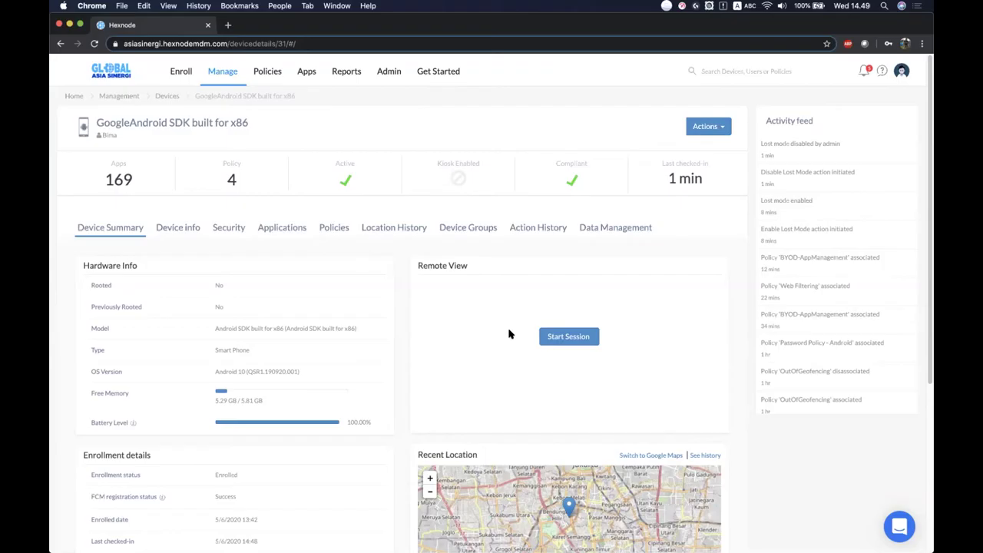
key(ctrl+Right)
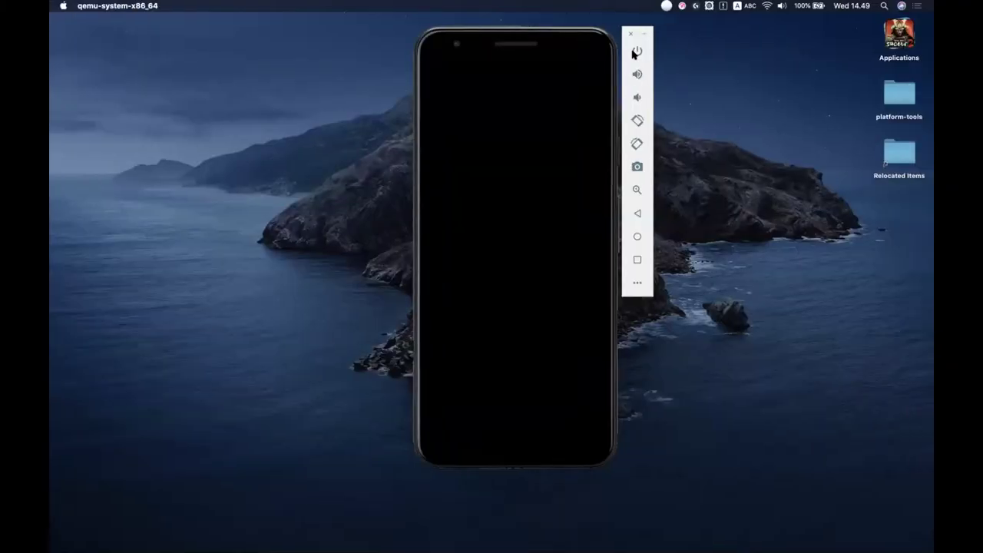
Step: Wake the emulated phone, swipe up to the password screen, and unlock it with the device password
click(635, 52)
drag(539, 376, 540, 94)
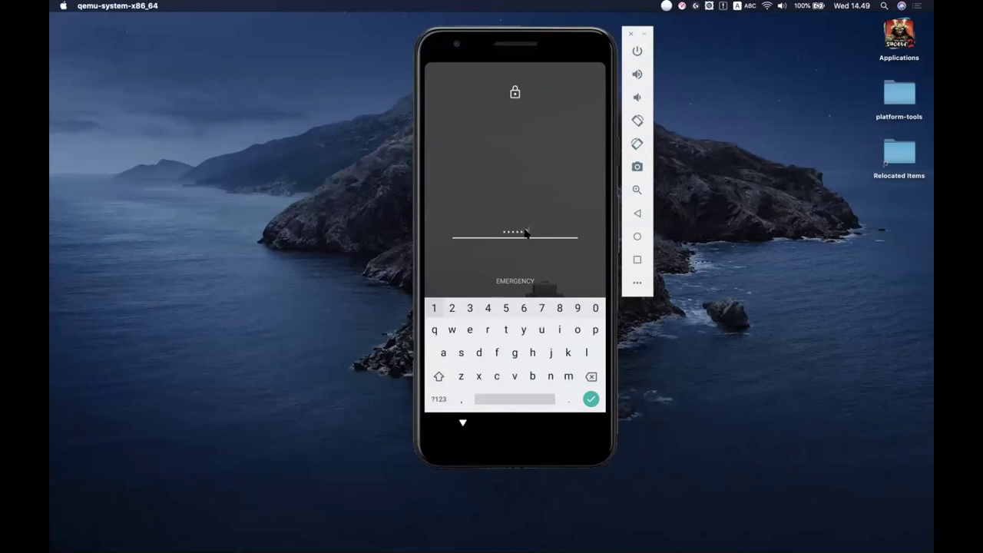
key(Return)
key(Return)
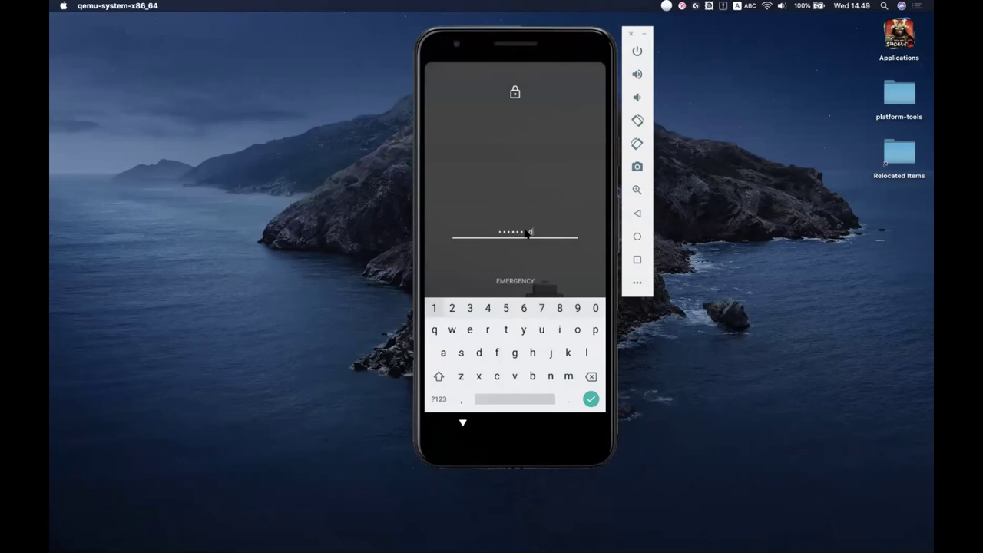
Step: Unlock the phone with its PIN and back out of the Hexnode app to the home screen
key(Return)
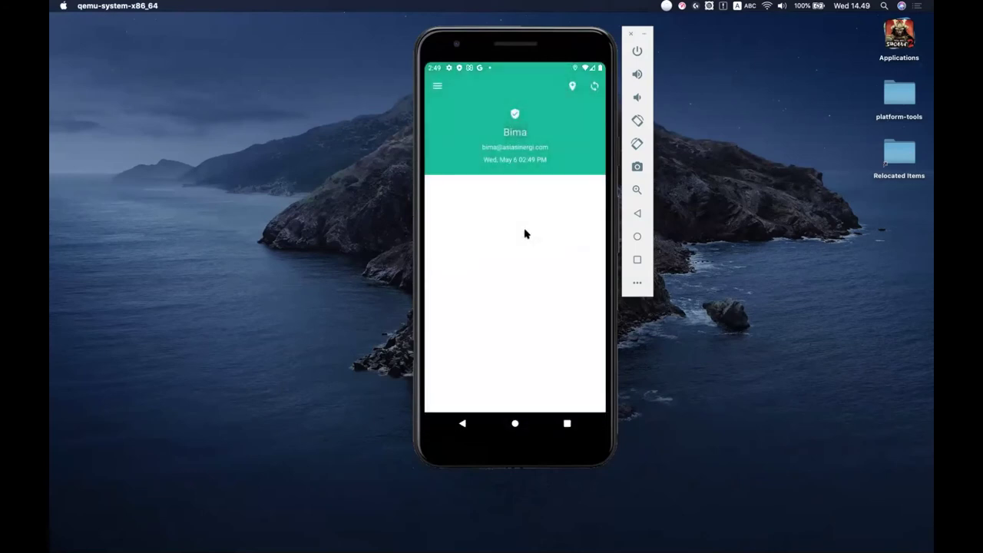
click(462, 421)
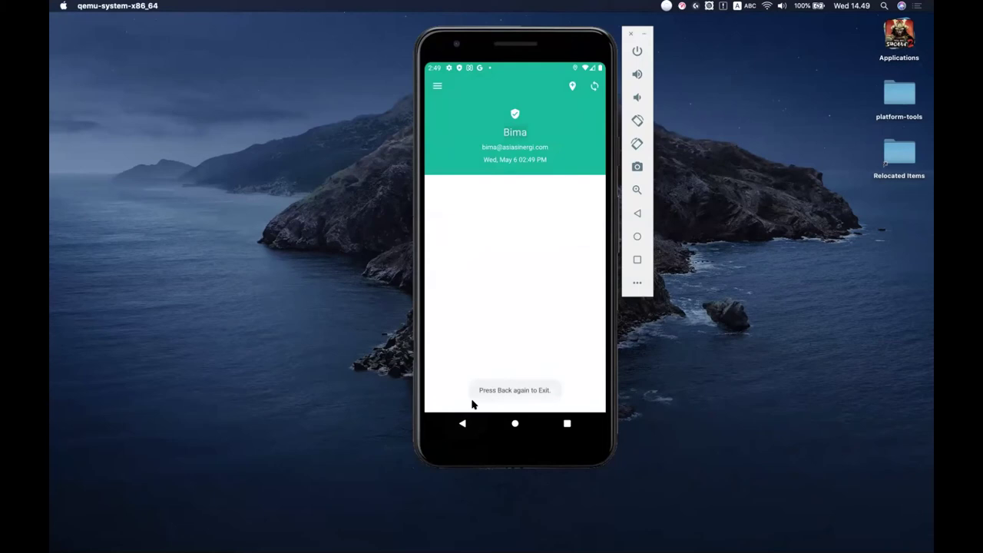
click(462, 423)
Step: Open the all-apps list and launch the Hexnode app from it
drag(463, 429, 518, 289)
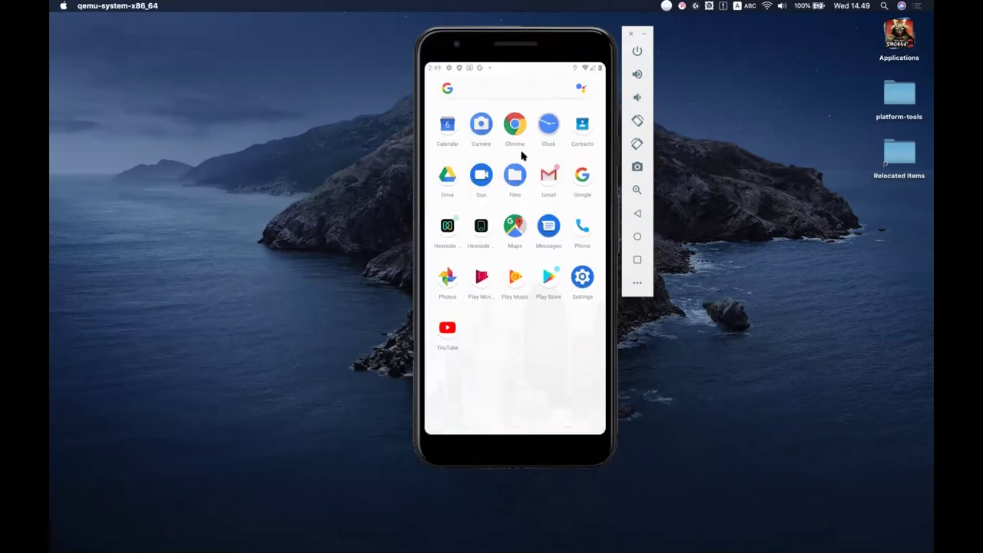
drag(538, 175, 535, 103)
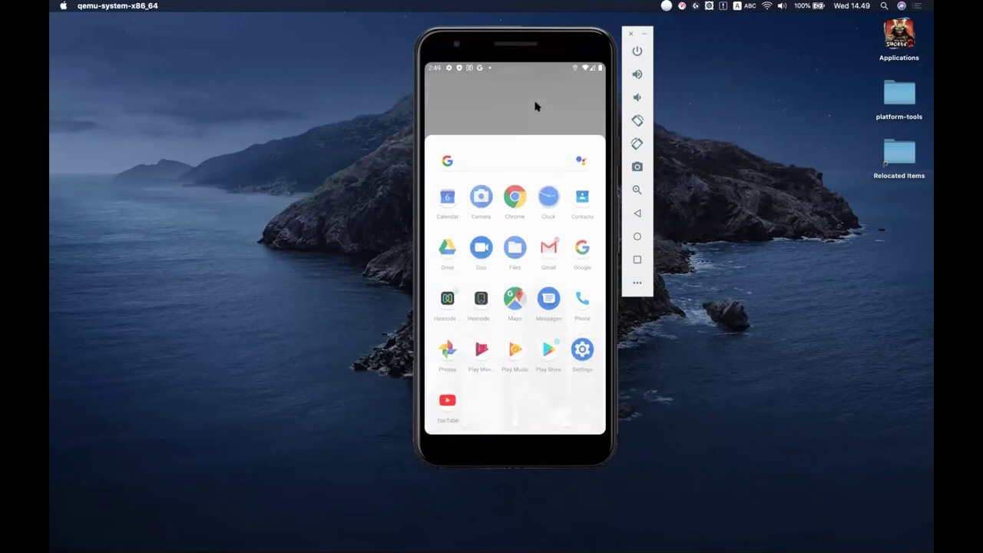
click(447, 228)
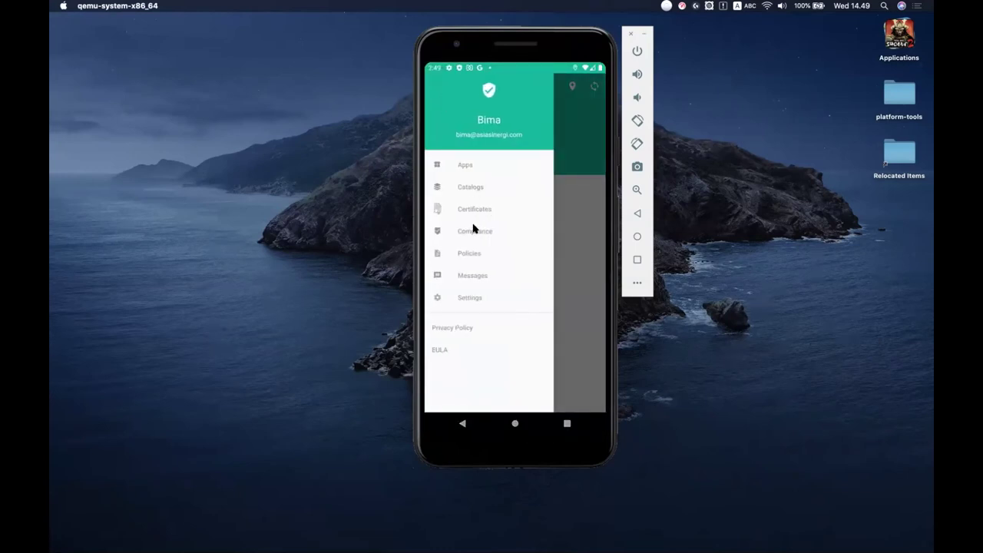
click(473, 255)
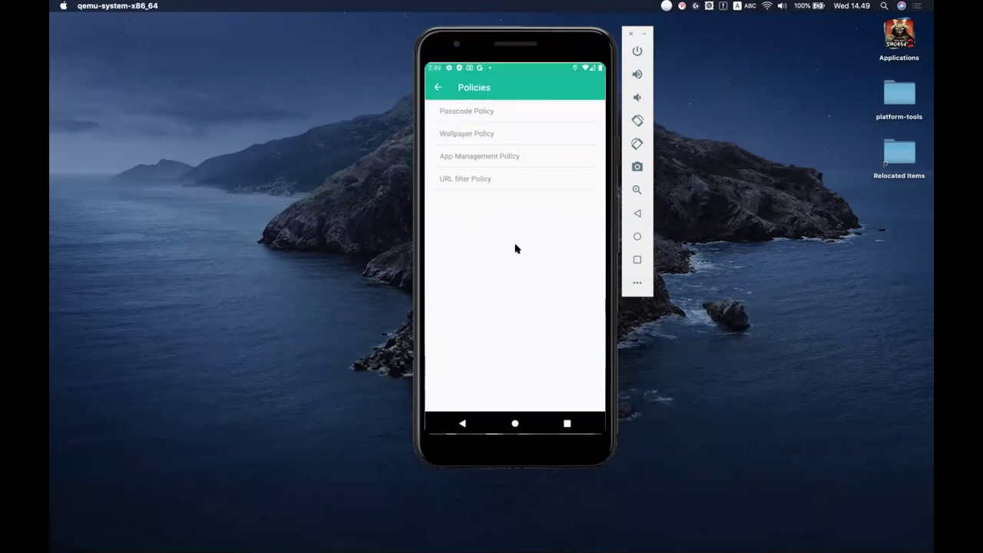
click(473, 157)
click(491, 109)
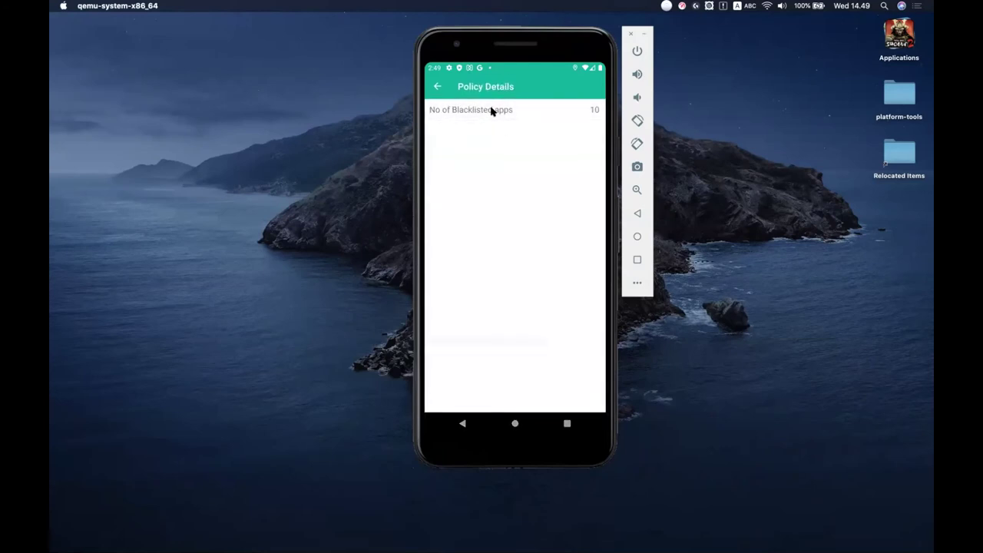
key(super+shift+h)
scroll(518, 149, down, 2)
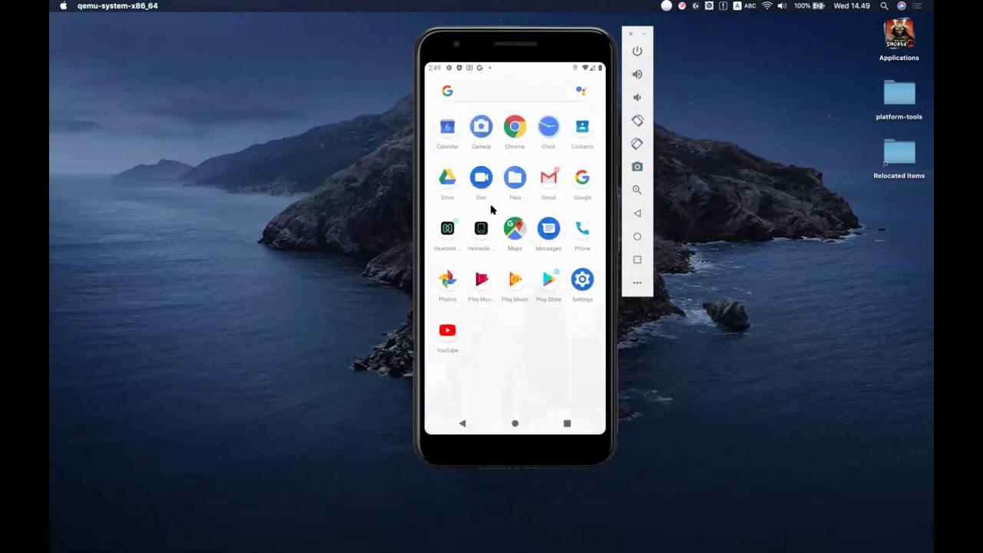
Step: Open Google Play, search the 'tik tok' suggestion and scroll through its results
click(550, 280)
click(519, 88)
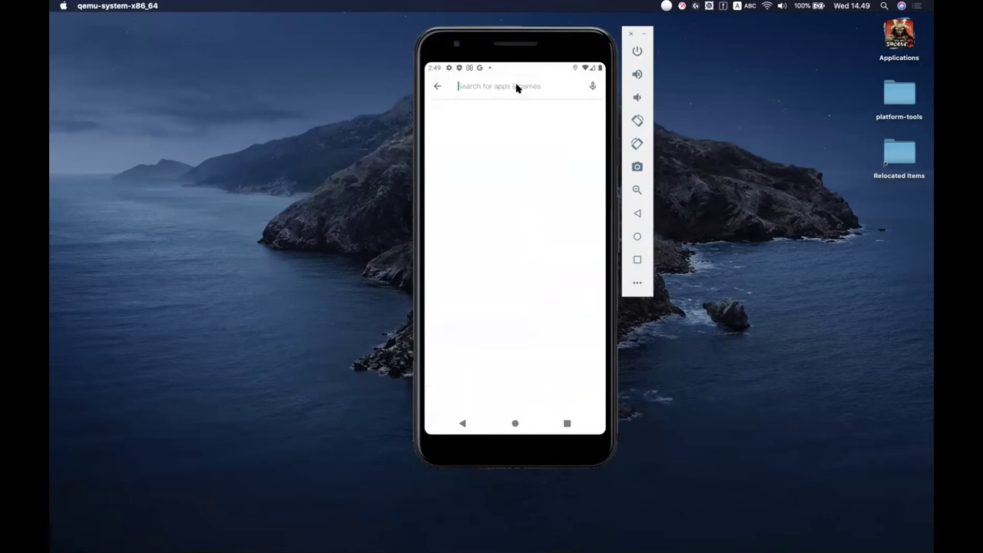
text(tik)
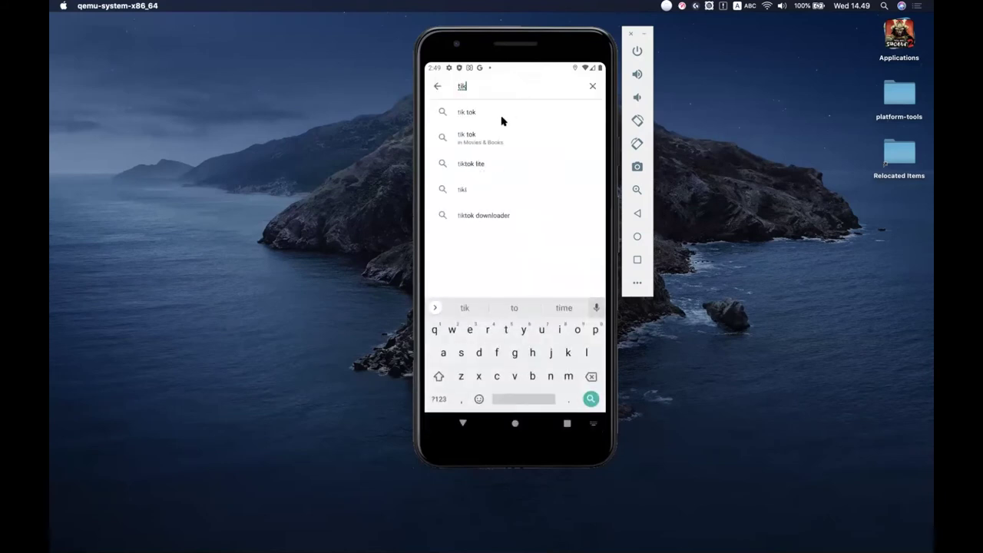
click(500, 115)
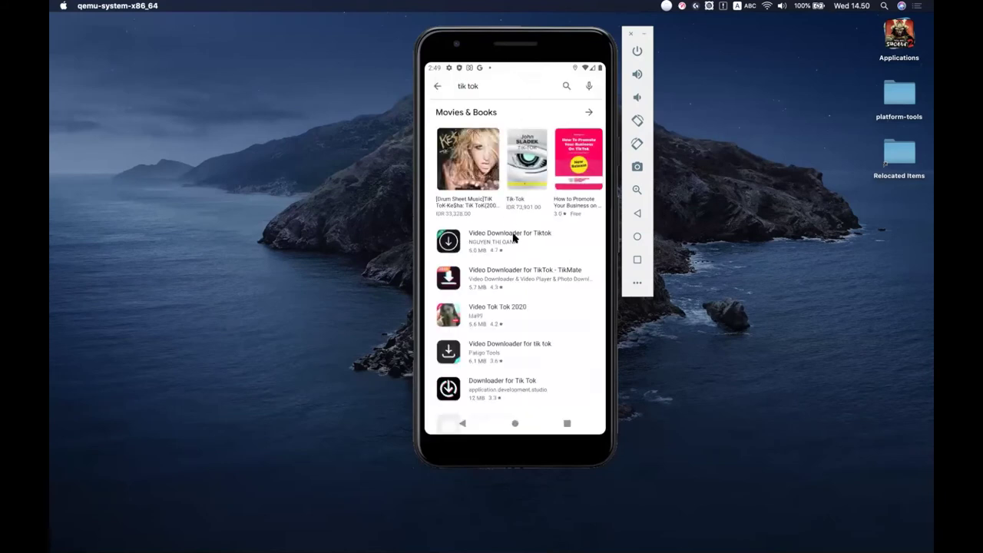
scroll(529, 311, down, 2)
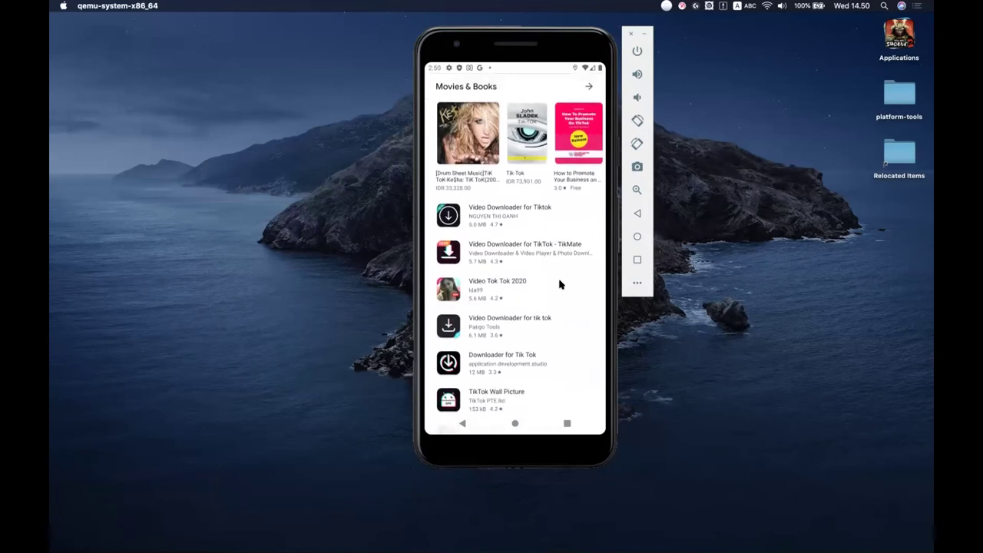
scroll(542, 315, up, 2)
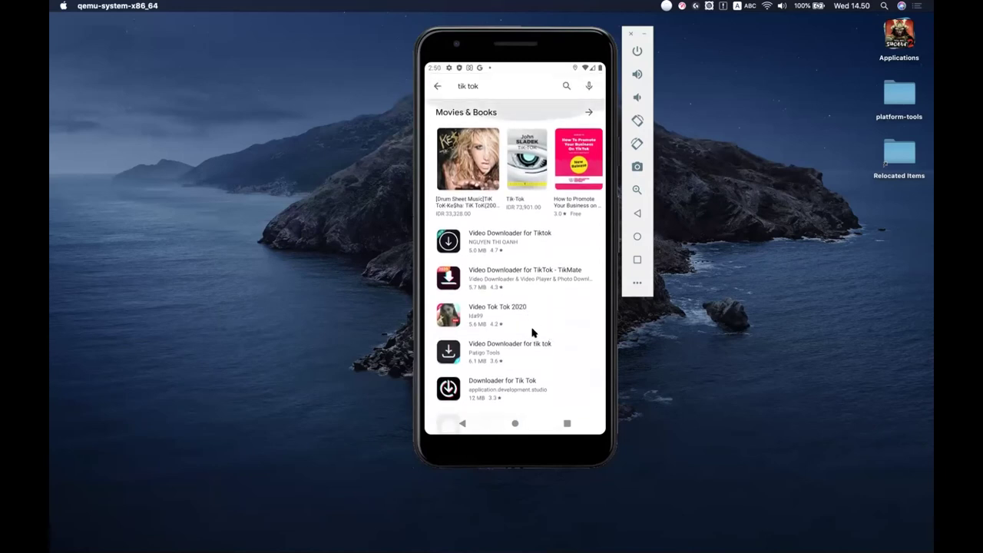
Step: Search Play Store for 'tik', browse the results, then delete the search query
click(439, 88)
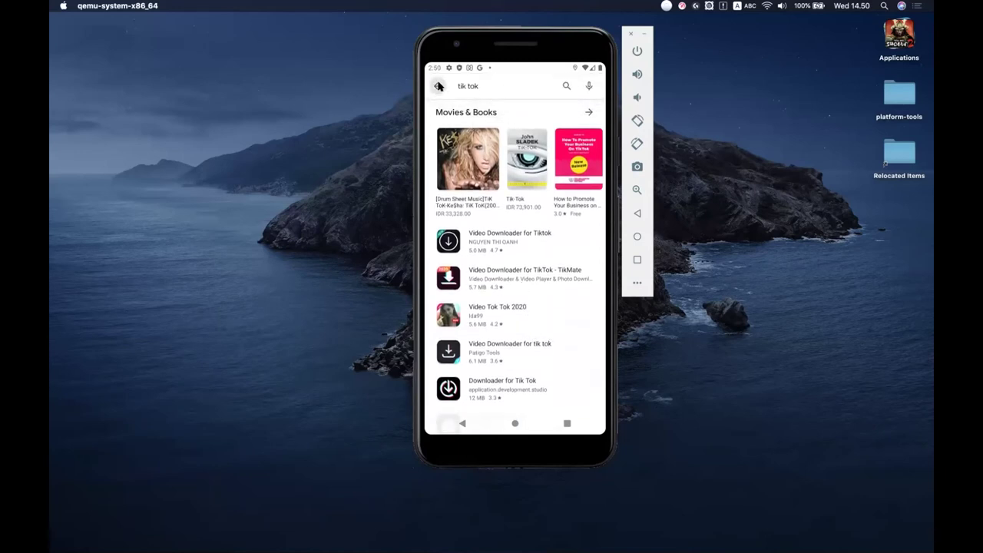
click(481, 87)
text(tik)
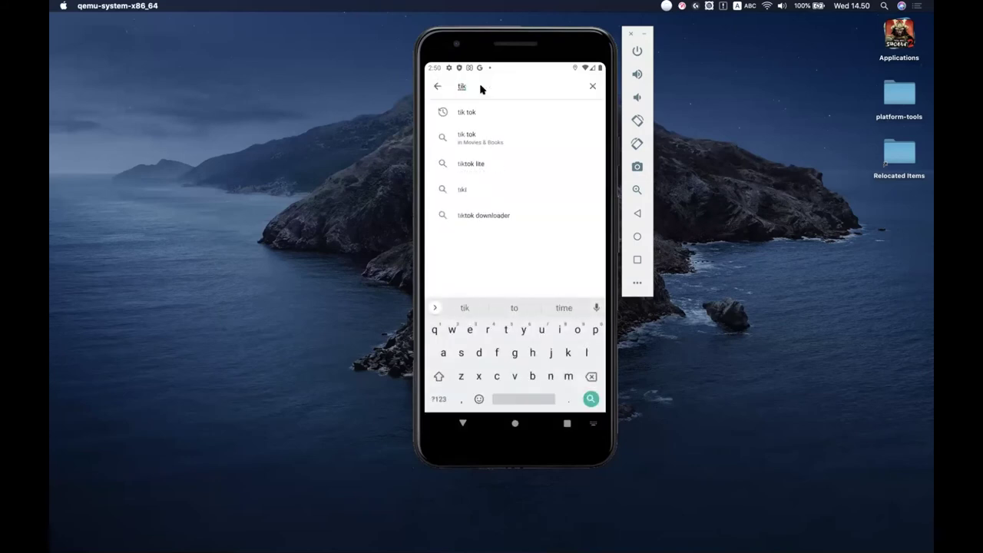
key(Return)
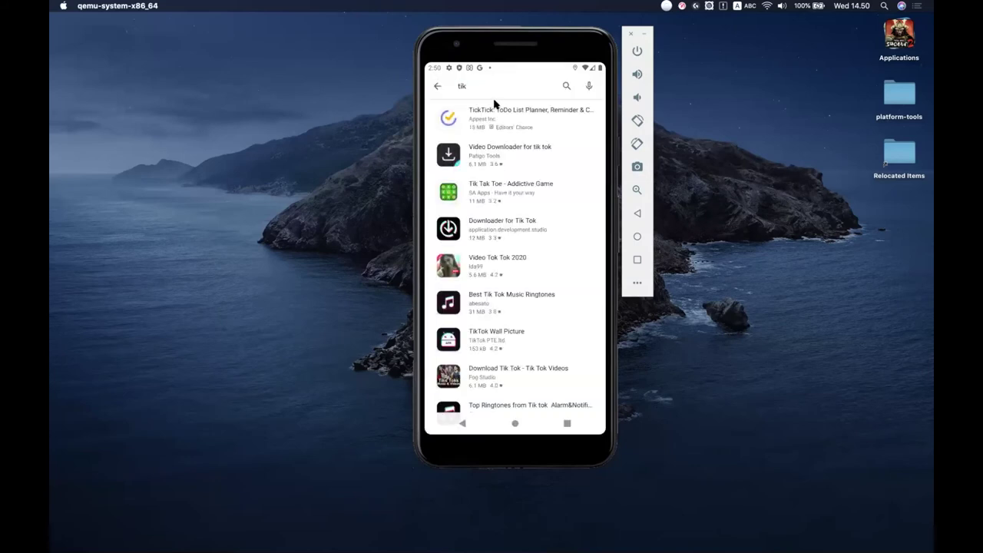
scroll(530, 184, down, 5)
scroll(530, 184, down, 10)
scroll(531, 184, down, 2)
drag(530, 186, 522, 309)
drag(529, 195, 530, 243)
drag(527, 125, 517, 369)
click(499, 91)
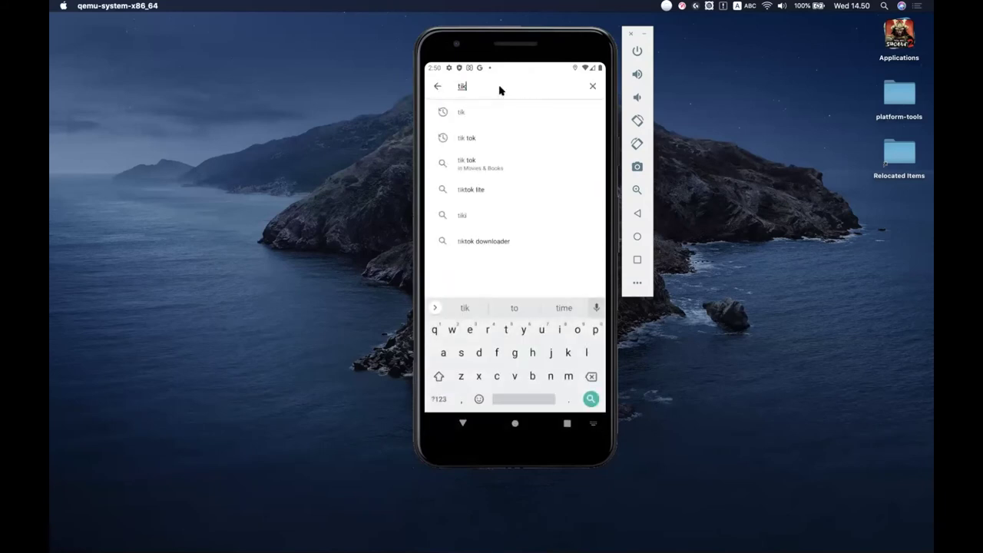
key(BackSpace)
key(BackSpace)
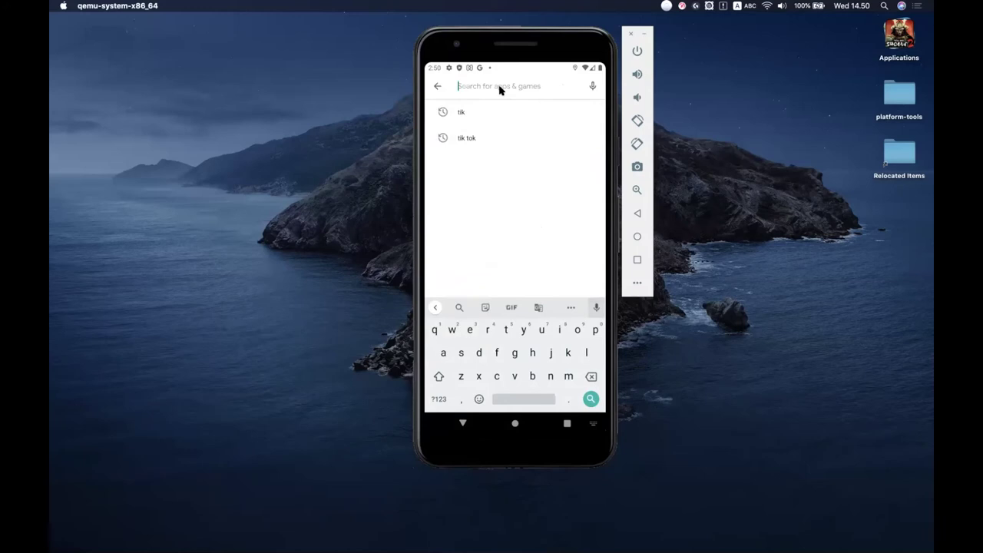
Step: Clear 'what', search 'tw', install Twitter, then view the Hexnode Device Summary showing 169 apps
text(what)
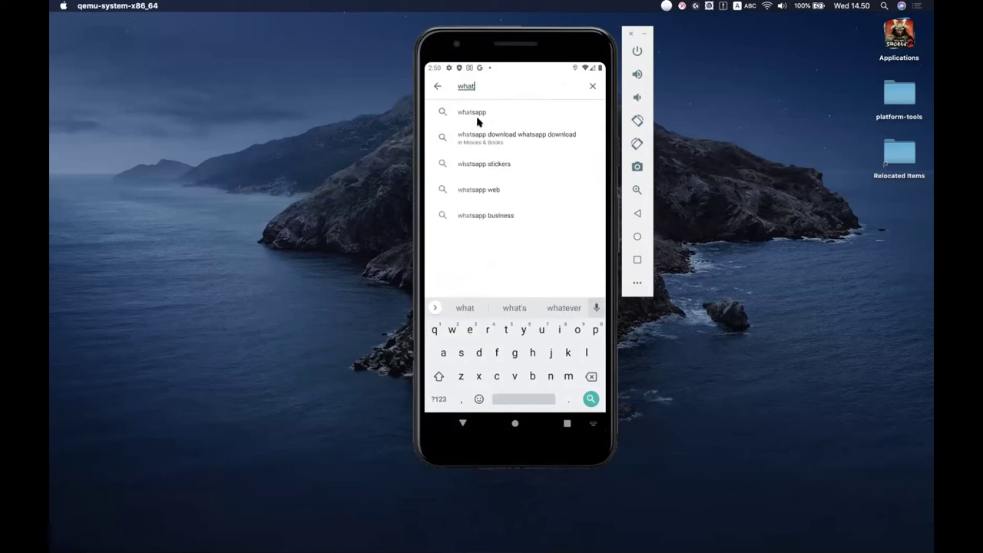
click(588, 86)
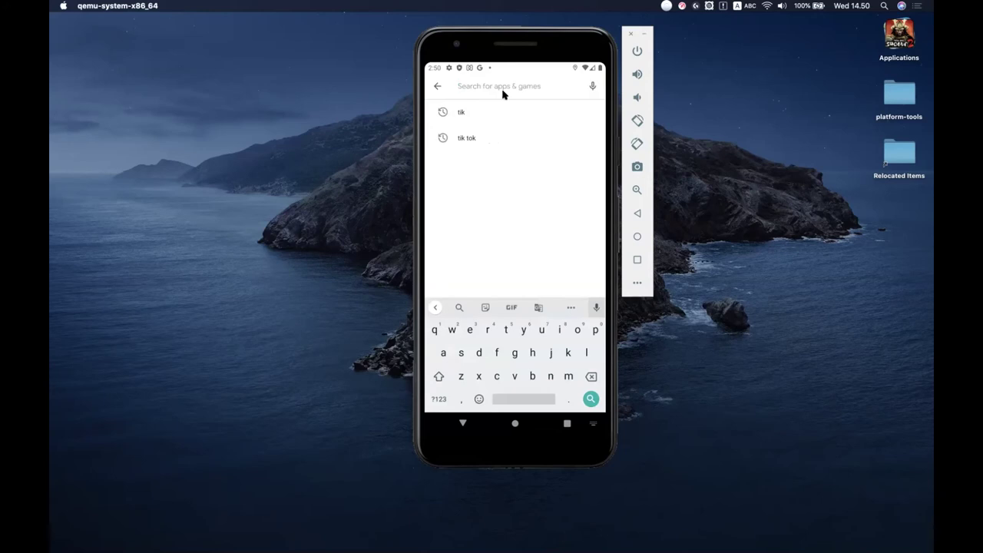
text(tw)
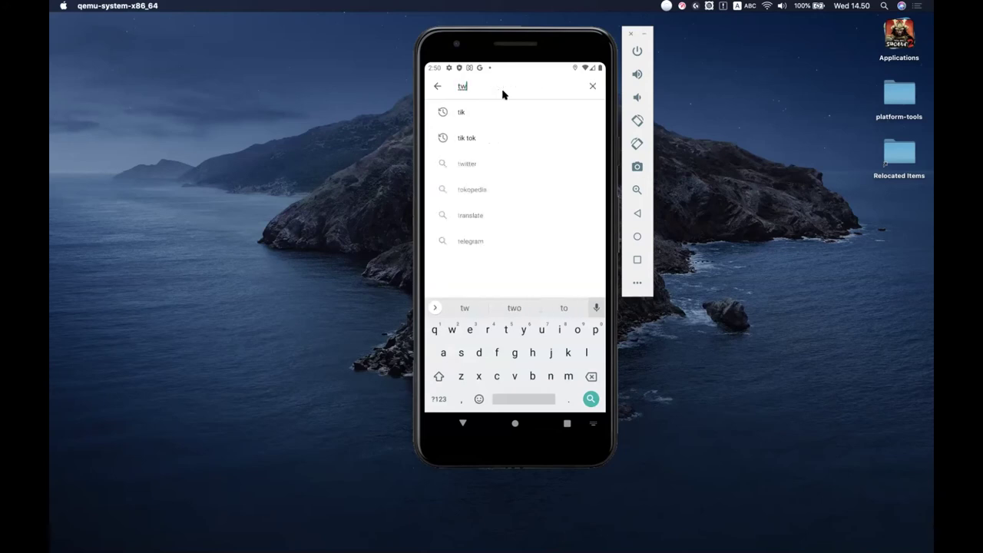
click(483, 115)
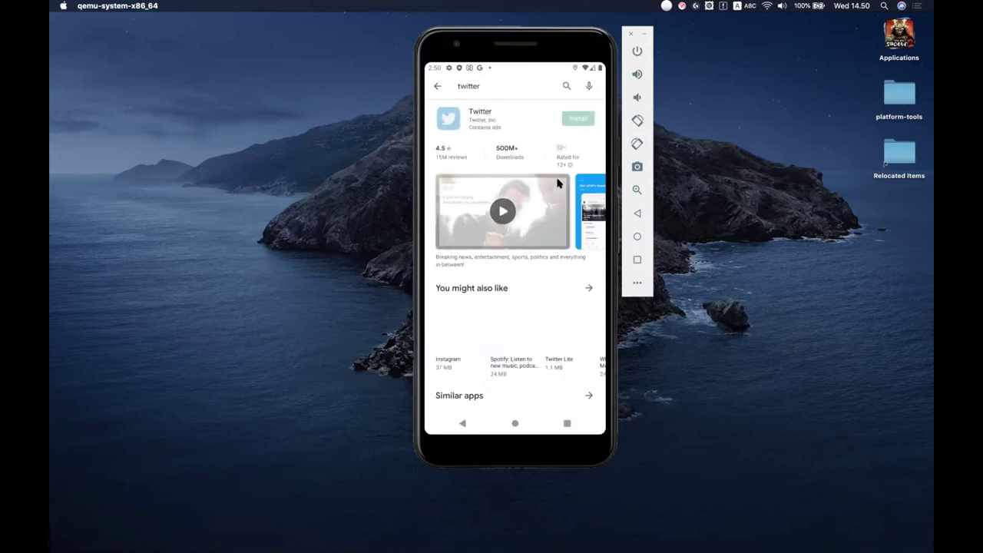
click(580, 119)
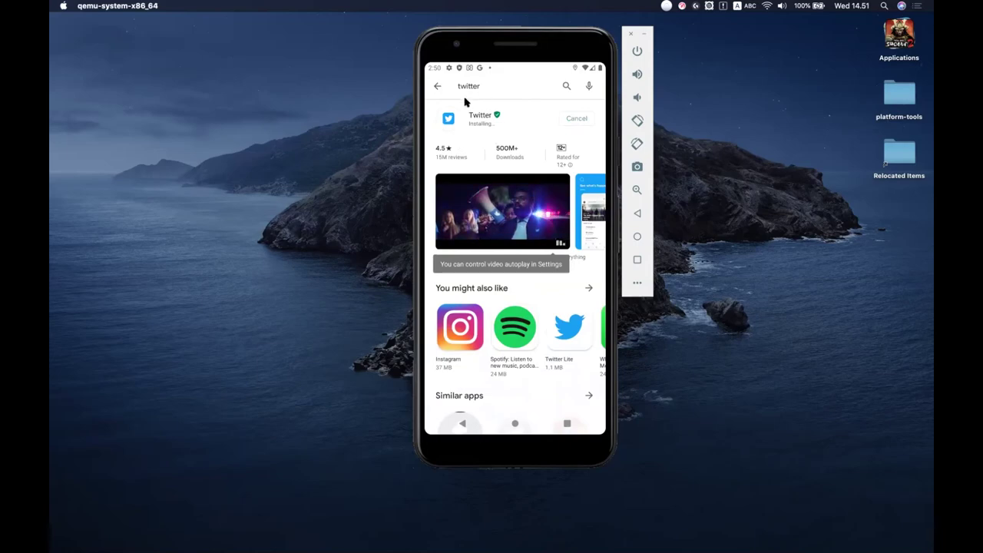
key(ctrl+Left)
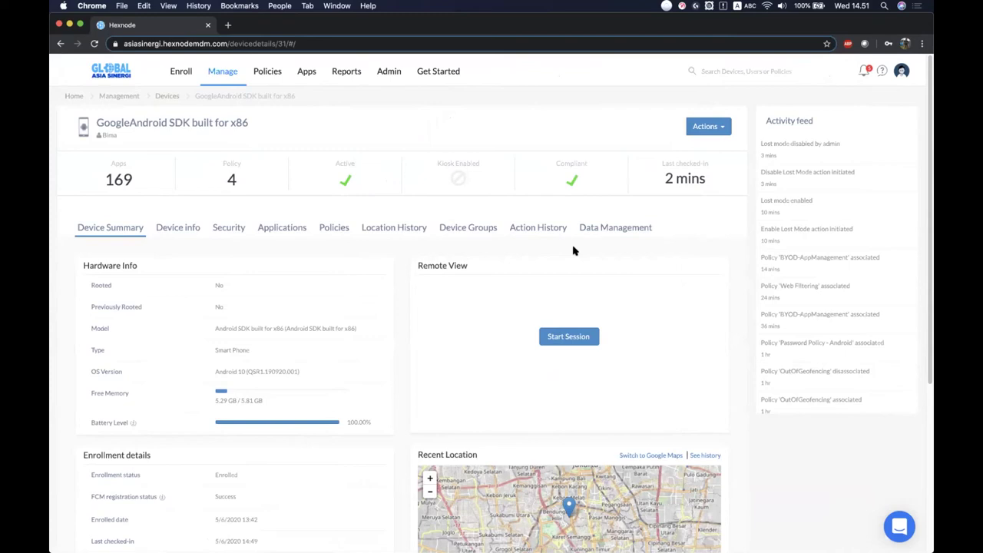
Step: Return from the Chrome desktop to the emulator and go to the phone's home screen
right_click(573, 250)
key(ctrl+Right)
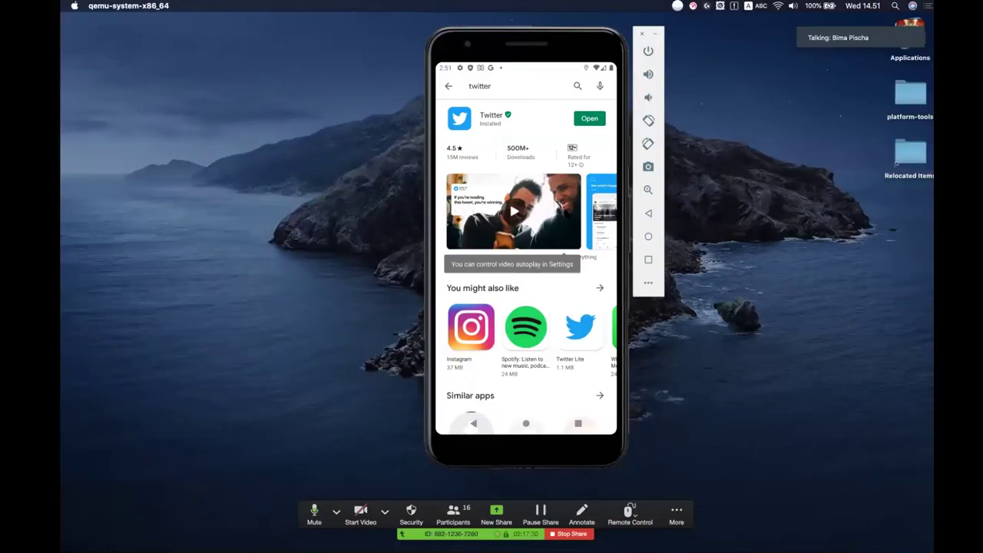
click(526, 423)
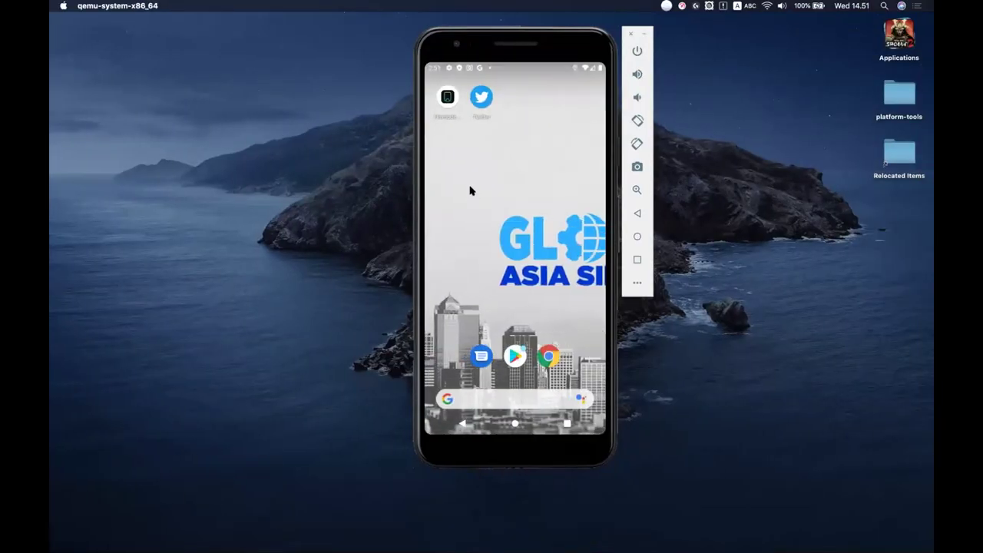
Step: Launch the Hexnode agent app from the home screen and open MDM Settings from its menu
drag(492, 145, 443, 149)
drag(456, 167, 530, 193)
click(450, 230)
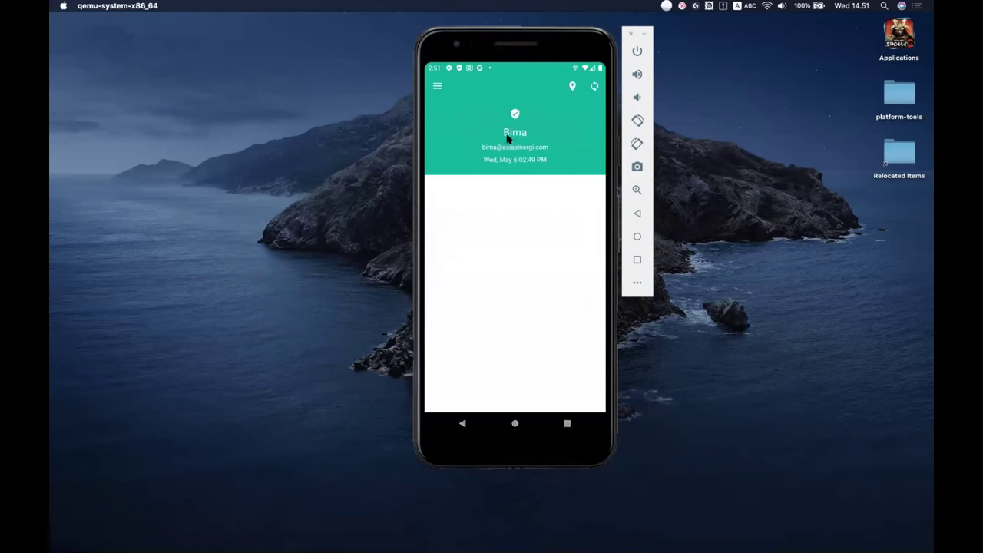
click(438, 86)
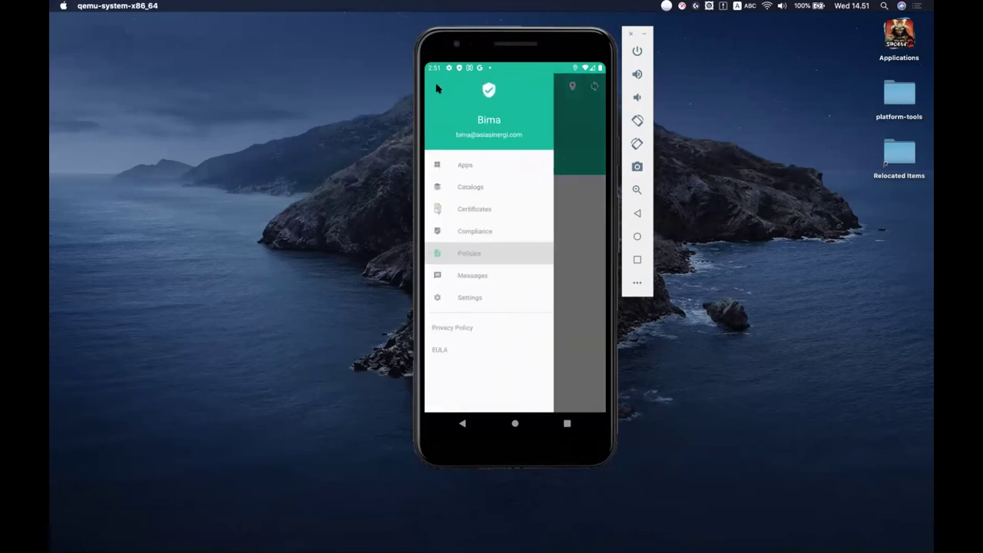
click(483, 298)
scroll(522, 259, down, 3)
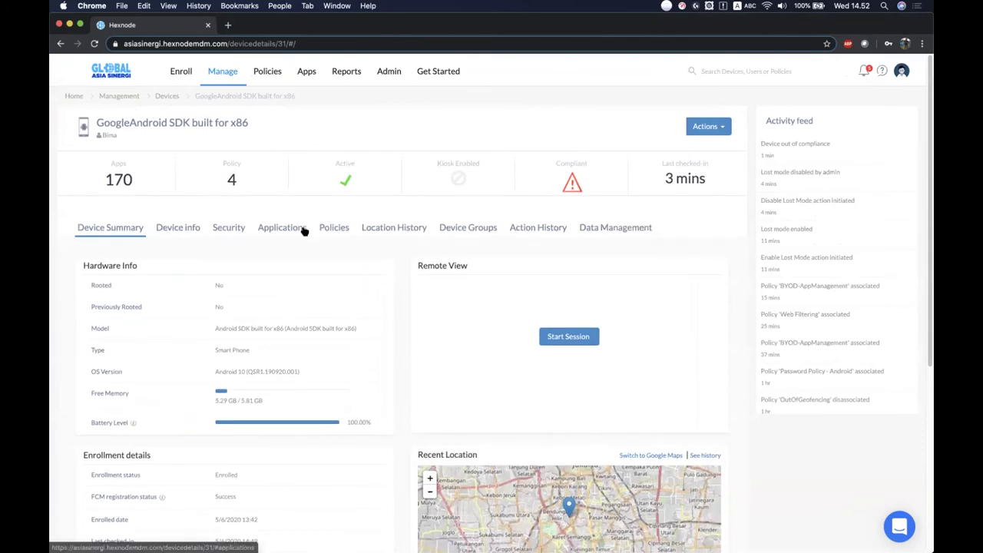
Step: In Compliance Info, list the 1 blacklisted app and confirm it is Twitter (com.twitter.android)
scroll(304, 228, down, 2)
scroll(304, 224, up, 2)
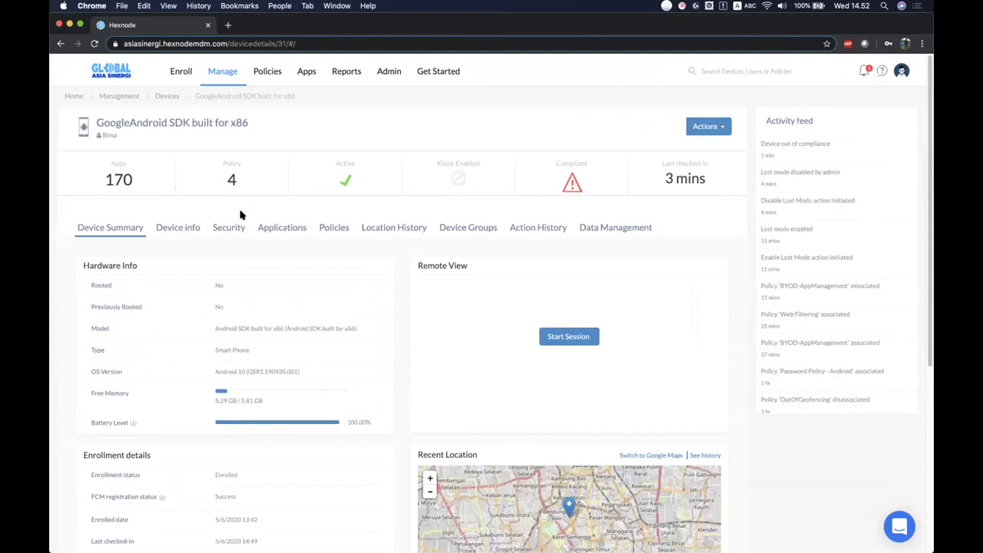
scroll(435, 312, down, 5)
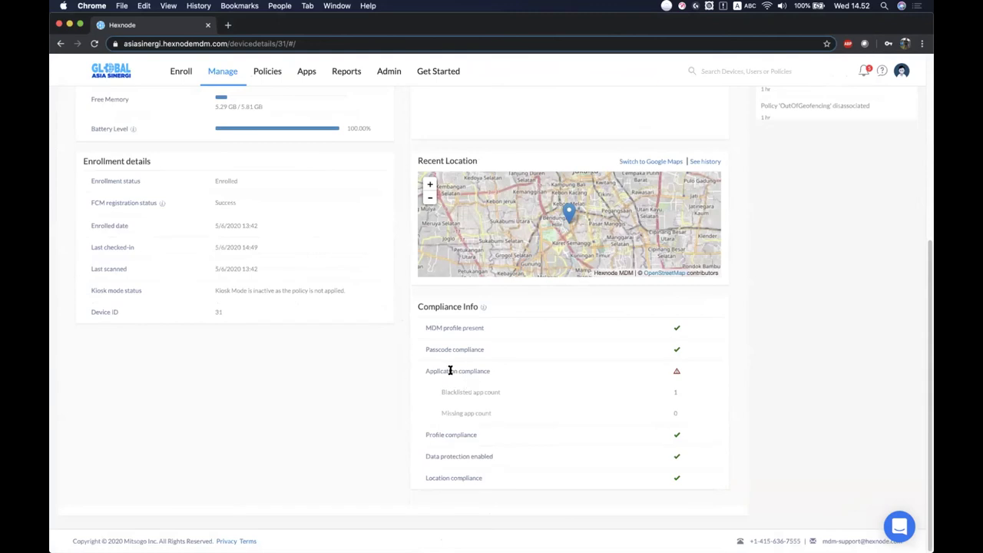
drag(437, 370, 556, 376)
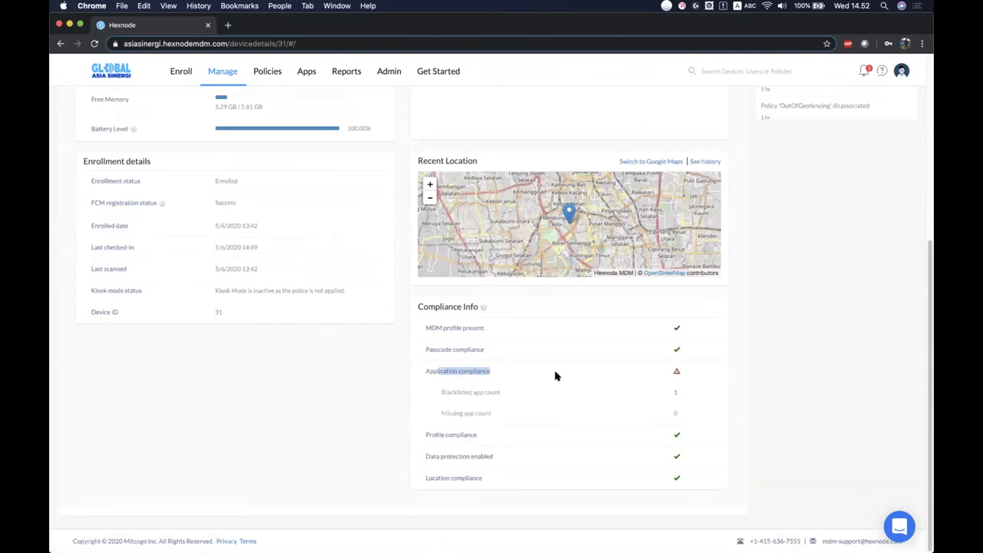
click(676, 373)
click(468, 395)
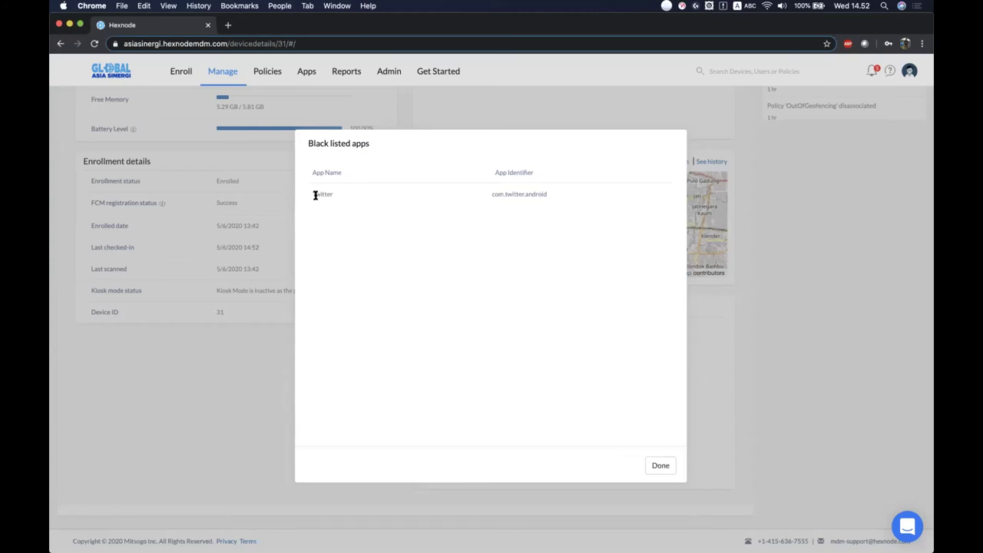
click(658, 466)
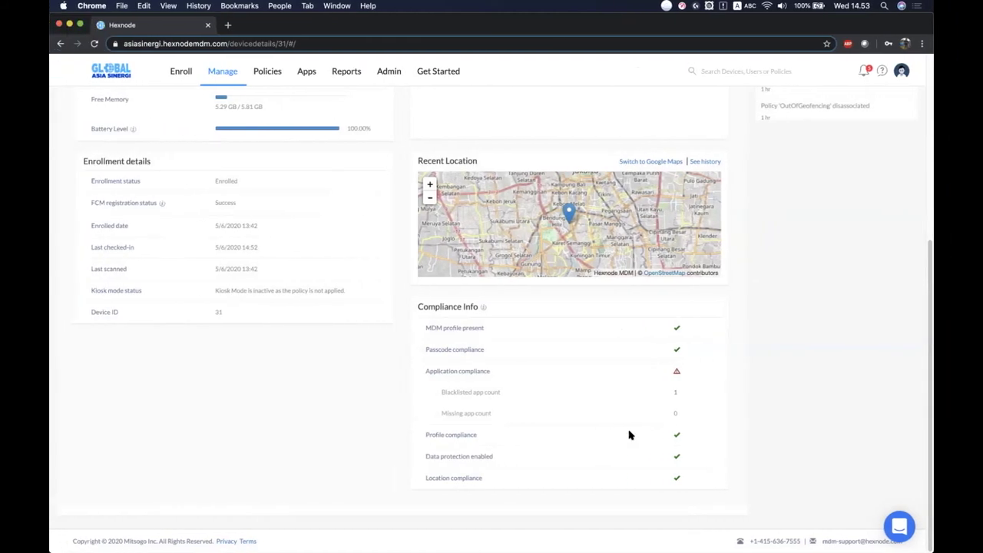
Step: On the emulator, leave MDM Settings for the Hexnode main screen and begin backing out
key(ctrl+Right)
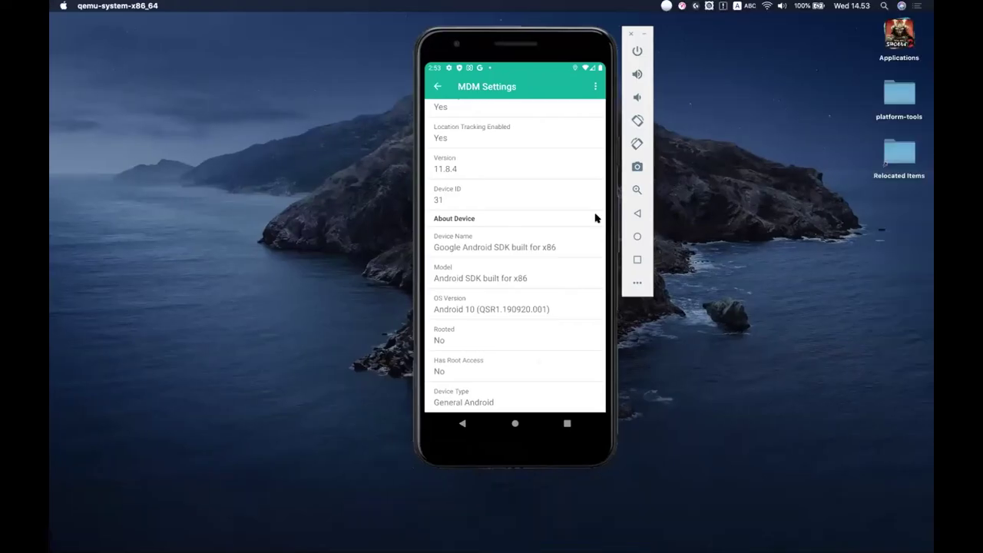
drag(511, 279, 502, 169)
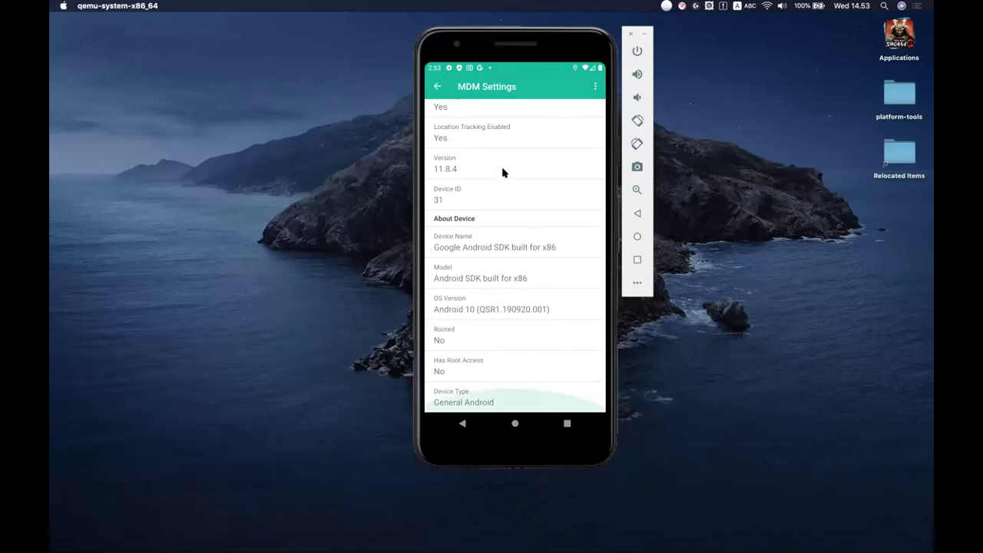
drag(509, 278, 518, 345)
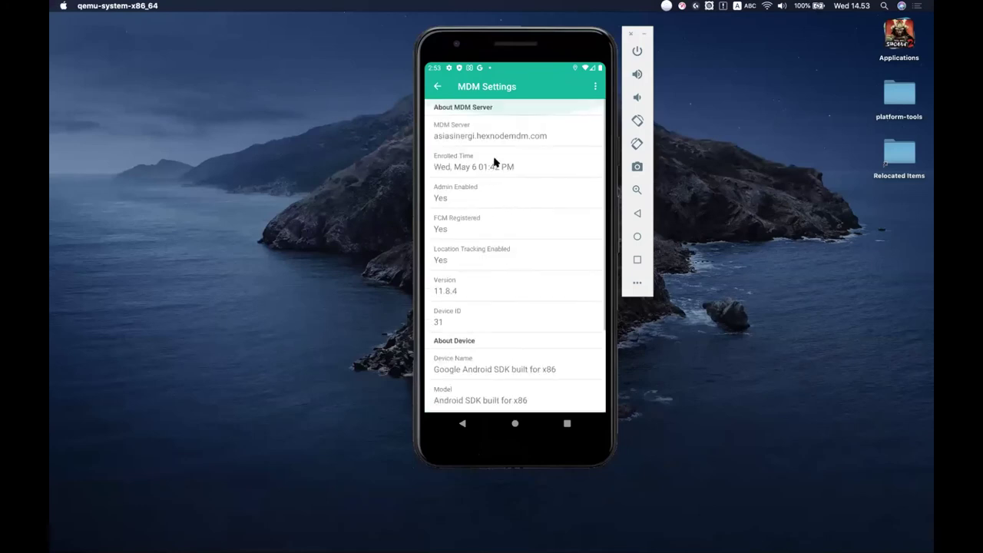
click(435, 86)
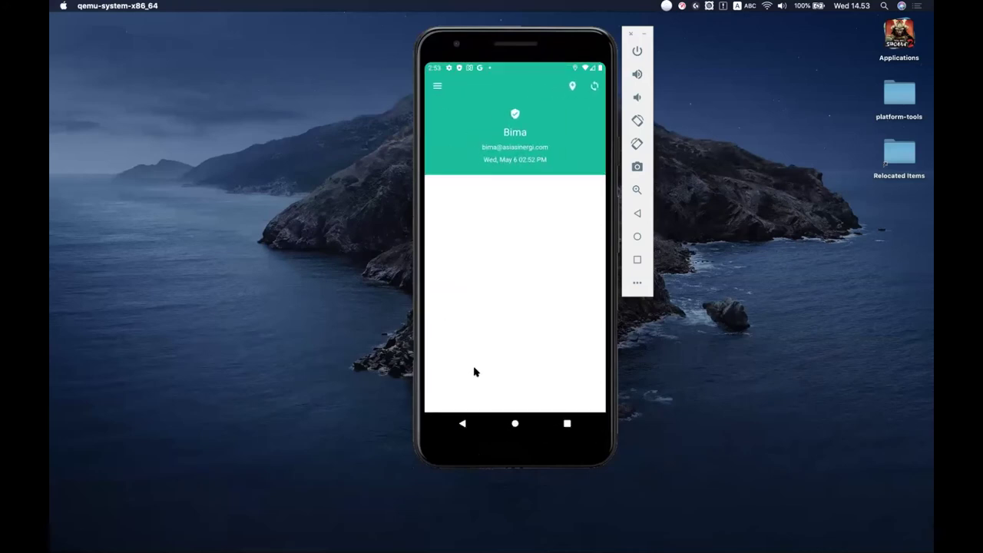
click(462, 423)
Step: Exit Hexnode and confirm Twitter appears in the all-apps list and on a home page
click(462, 423)
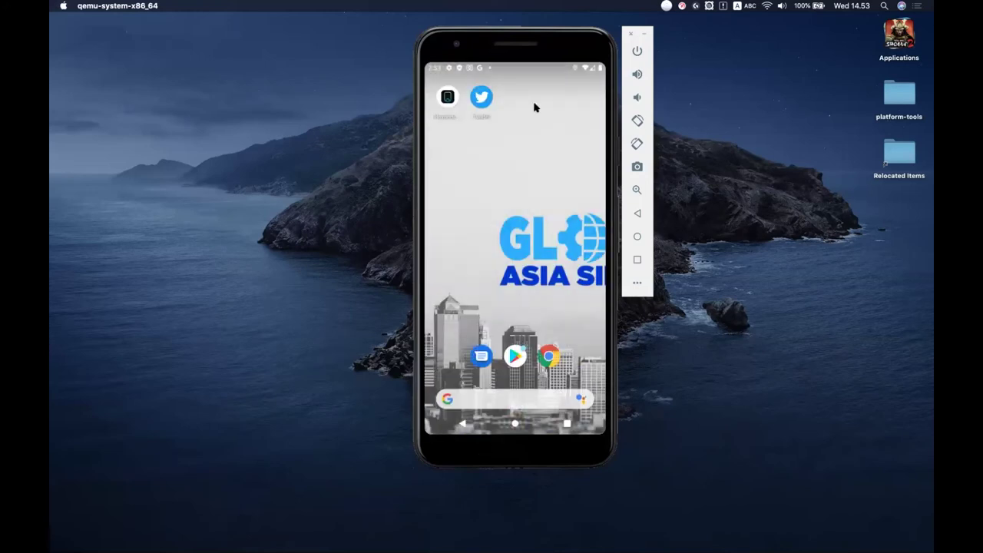
drag(514, 338, 518, 203)
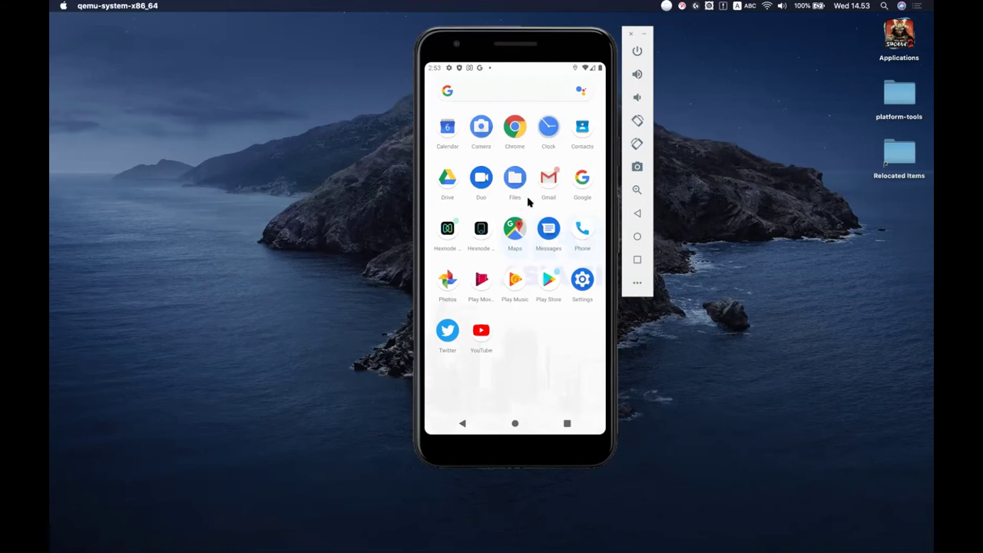
scroll(528, 185, up, 2)
scroll(530, 154, up, 2)
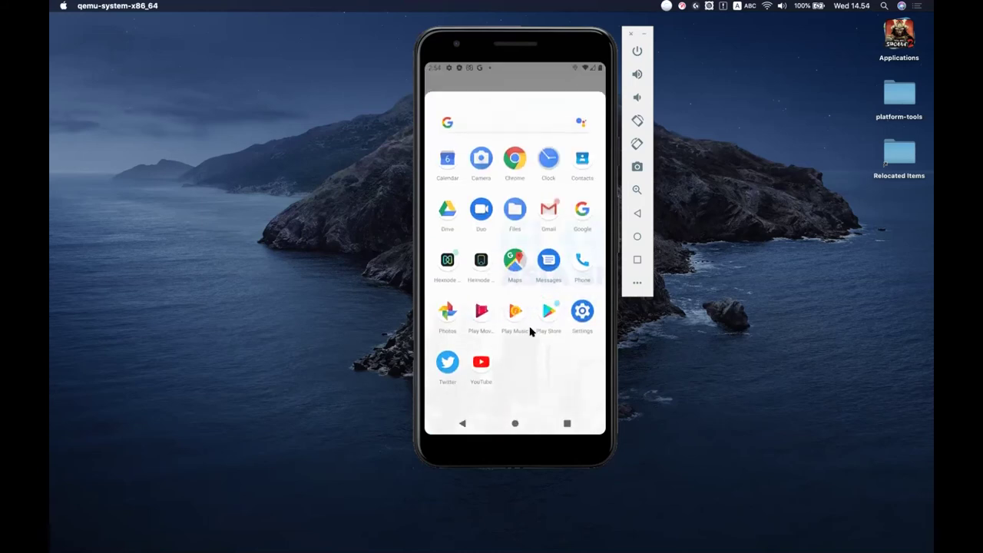
scroll(550, 176, down, 2)
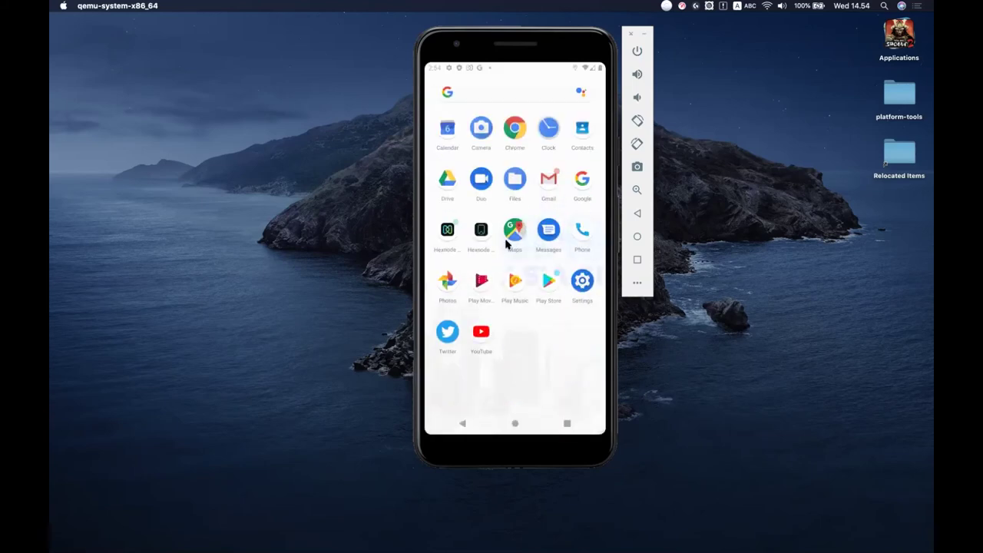
scroll(542, 395, up, 2)
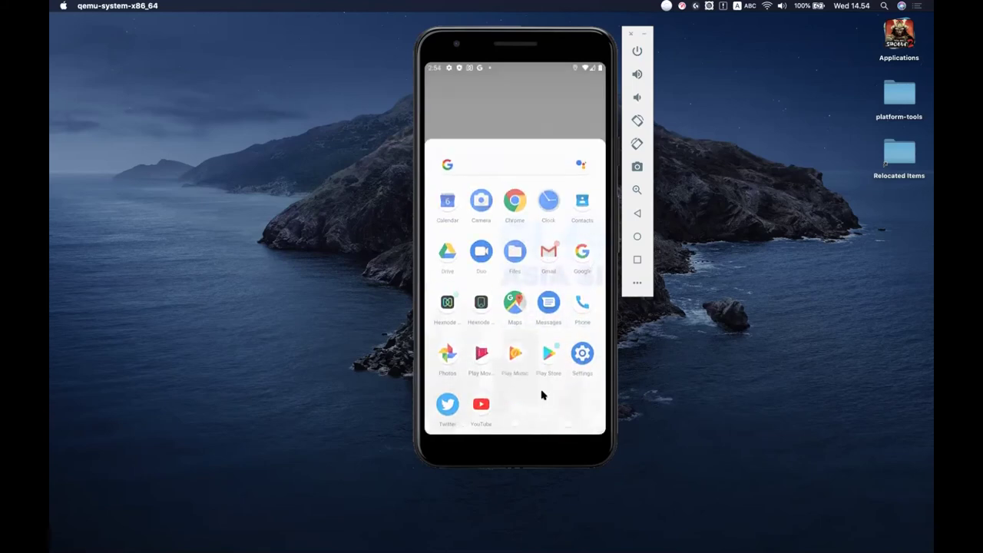
drag(487, 241, 469, 254)
drag(560, 252, 583, 253)
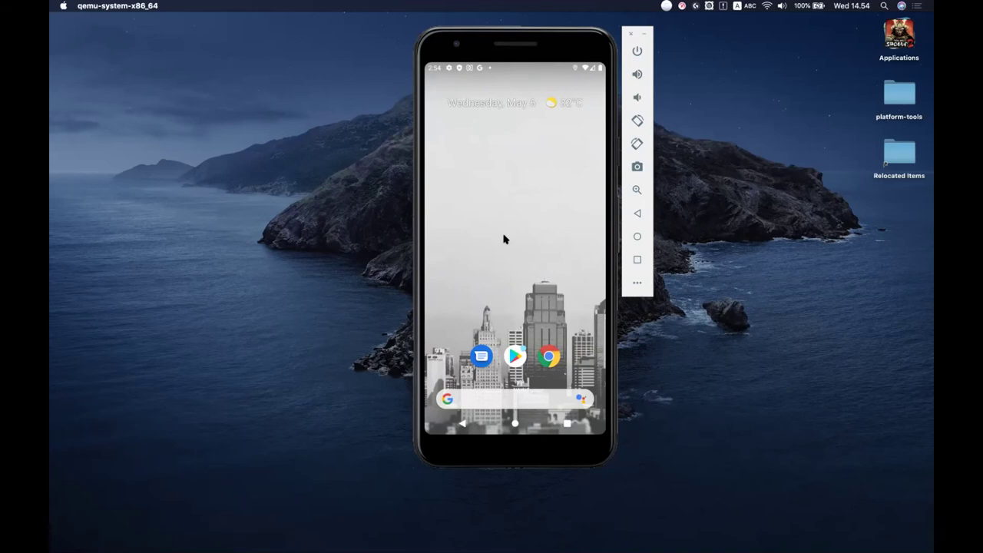
Step: Recheck Twitter in the app drawer, return home, nudge the emulator window left, then switch to Chrome
drag(514, 279, 528, 158)
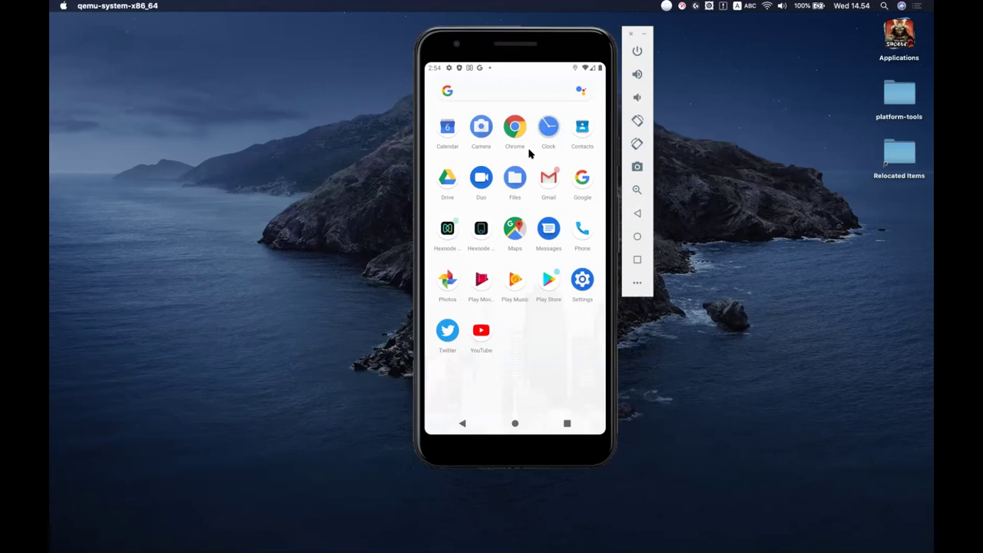
click(466, 425)
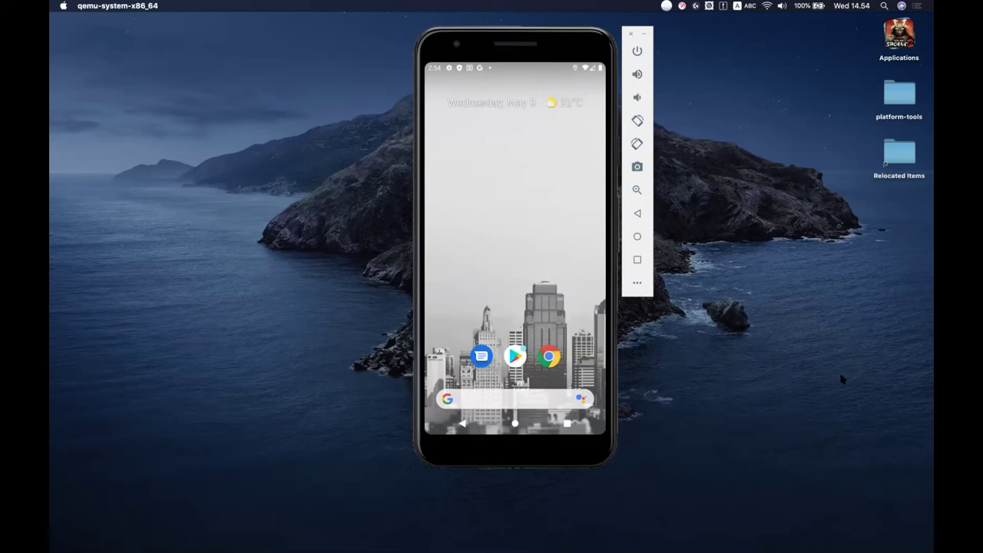
drag(573, 61, 529, 69)
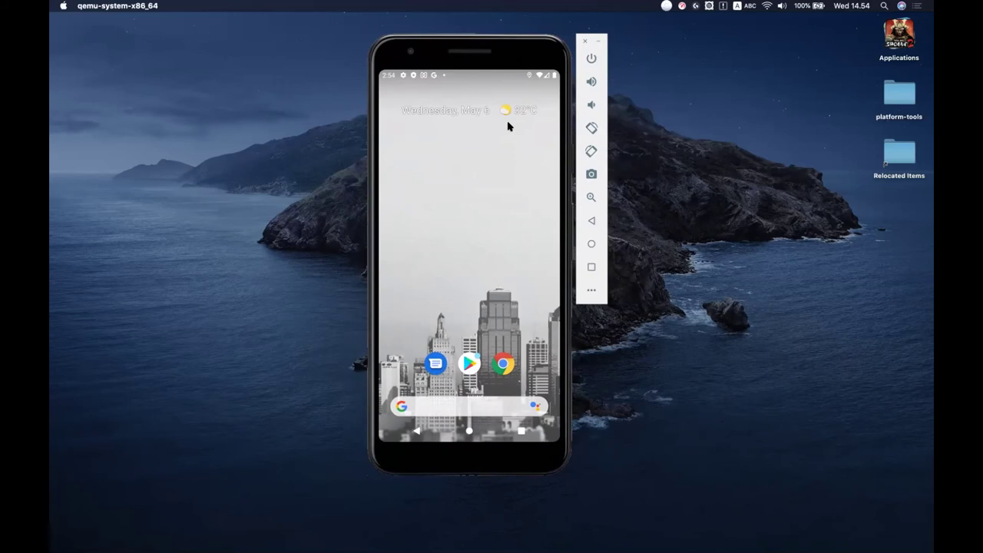
key(ctrl+Left)
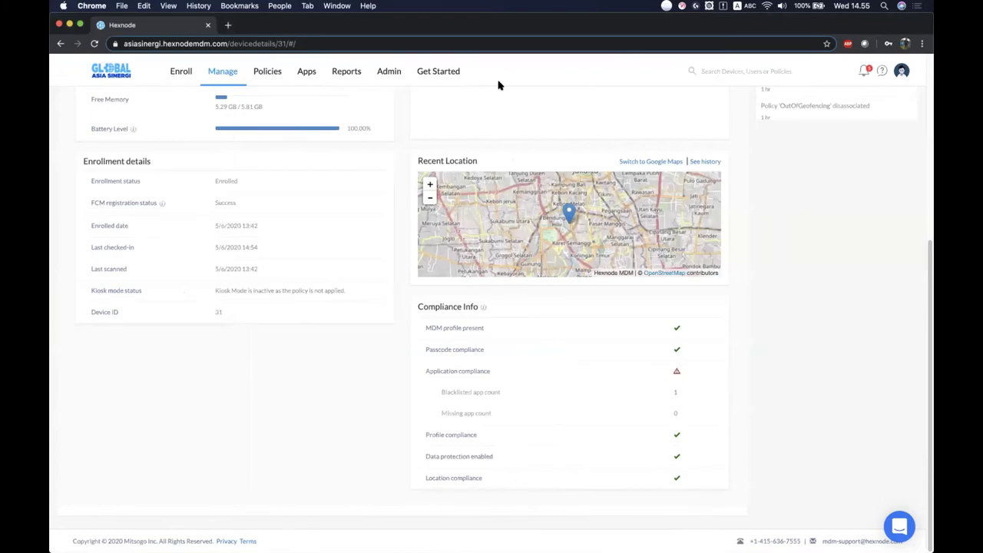
key(ctrl+Right)
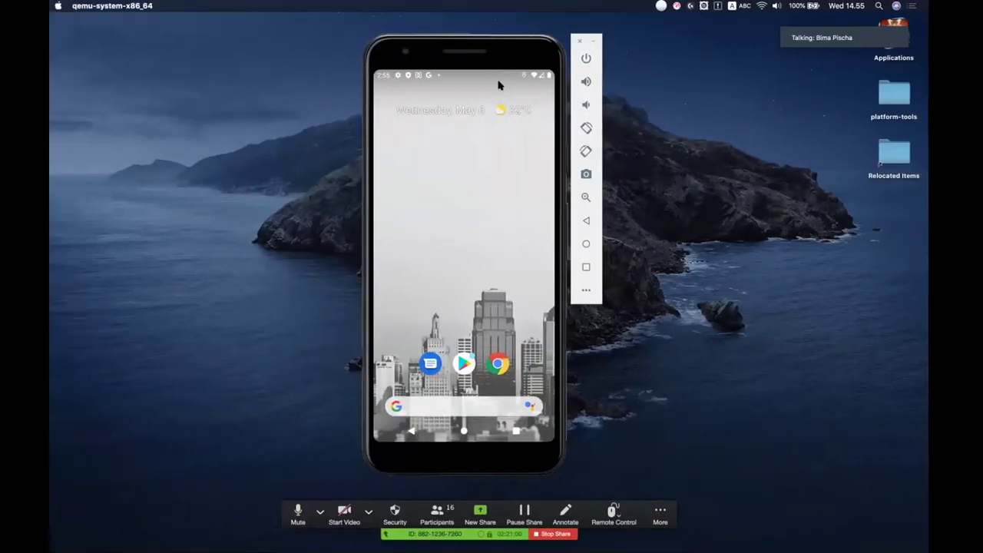
key(ctrl+Left)
key(ctrl+Right)
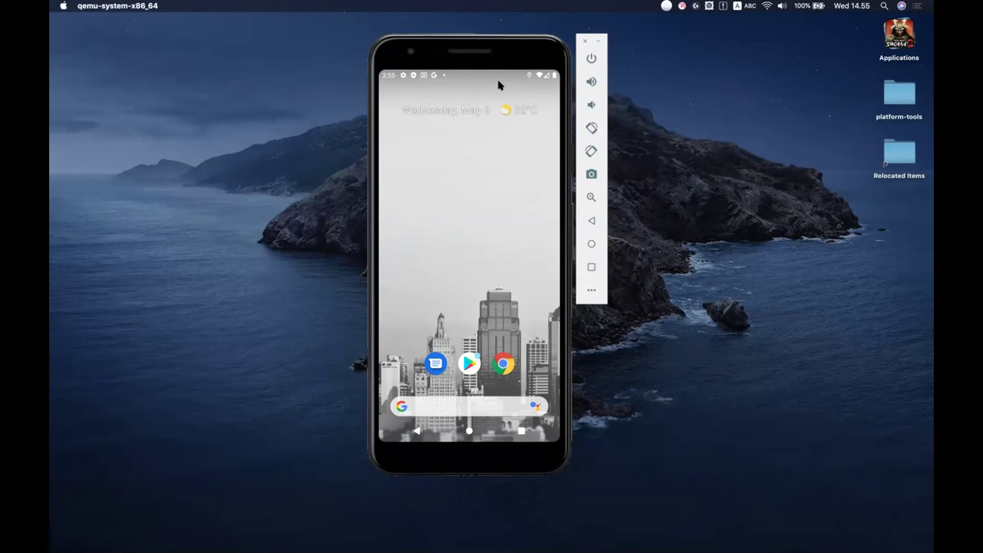
key(ctrl+Left)
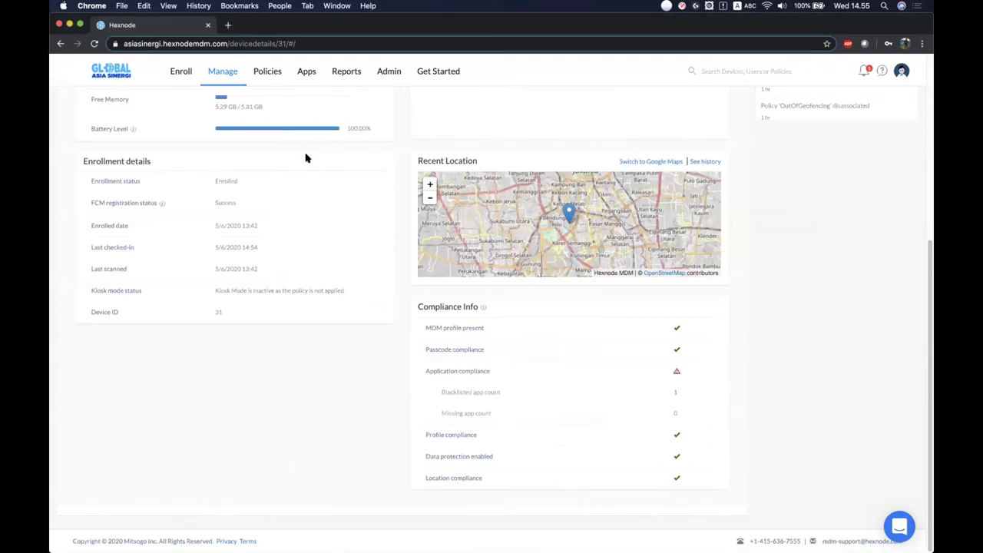
click(221, 75)
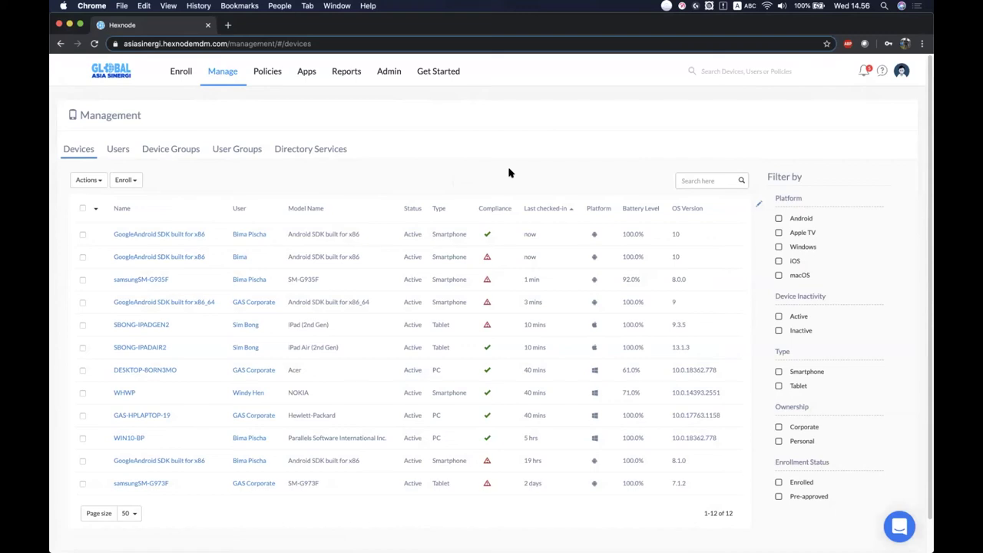
Step: View and dismiss the What's new product news list, then switch to the emulator desktop
click(866, 71)
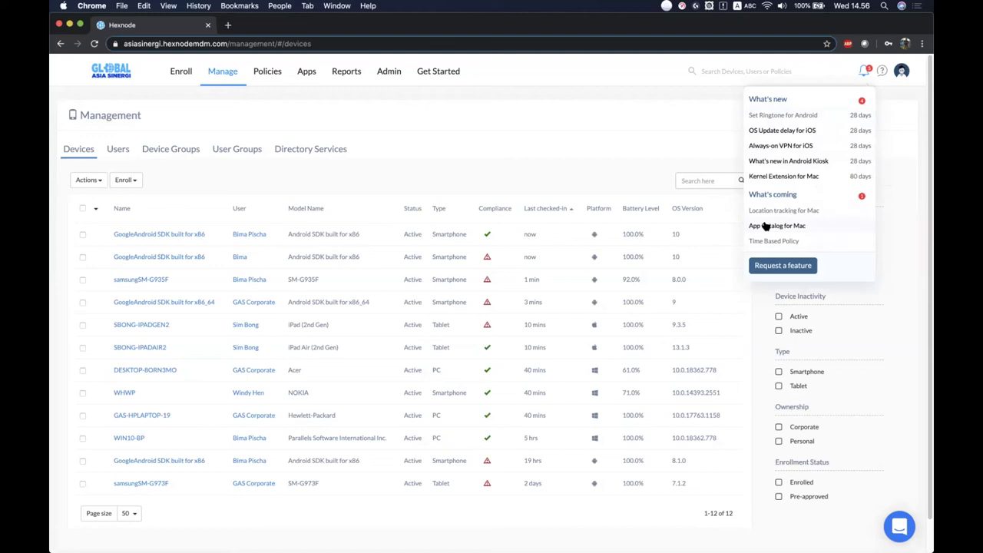
click(607, 146)
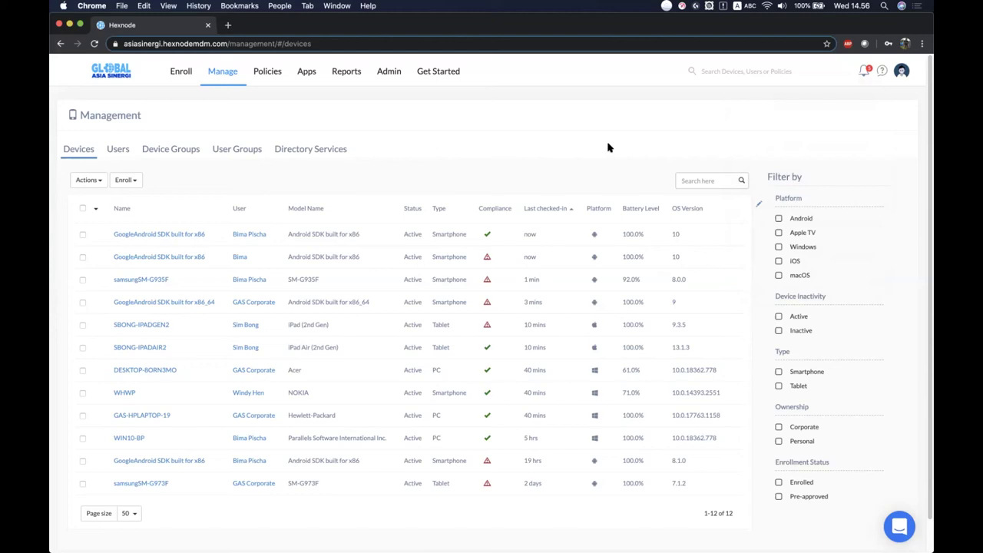
key(ctrl+Right)
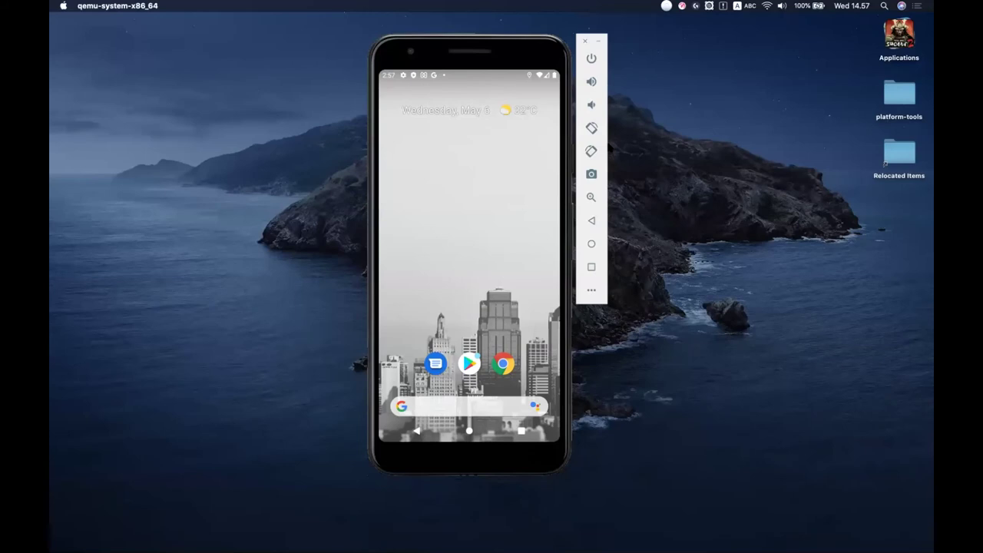
Step: Switch Spaces back to Chrome's Hexnode Devices list showing 12 devices
key(ctrl+Left)
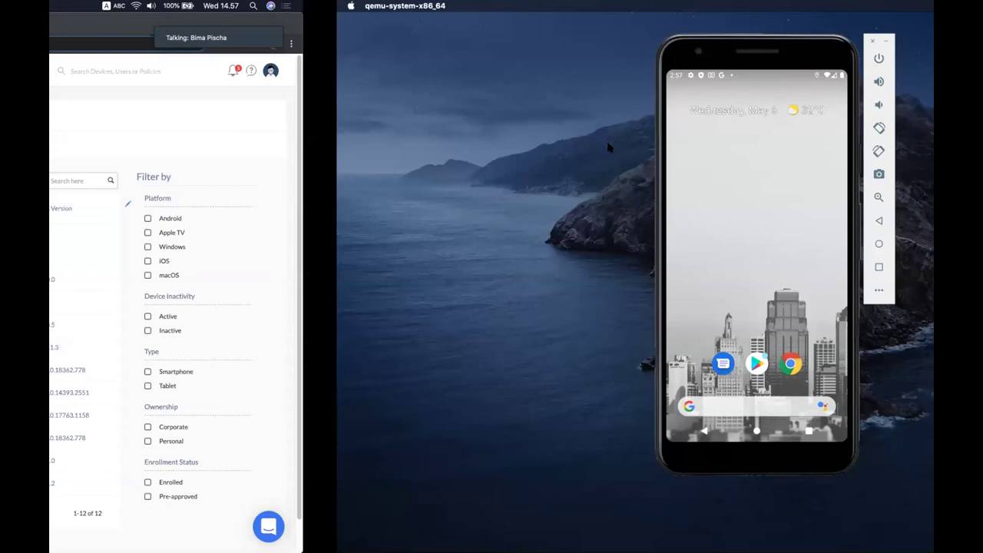
key(ctrl+Right)
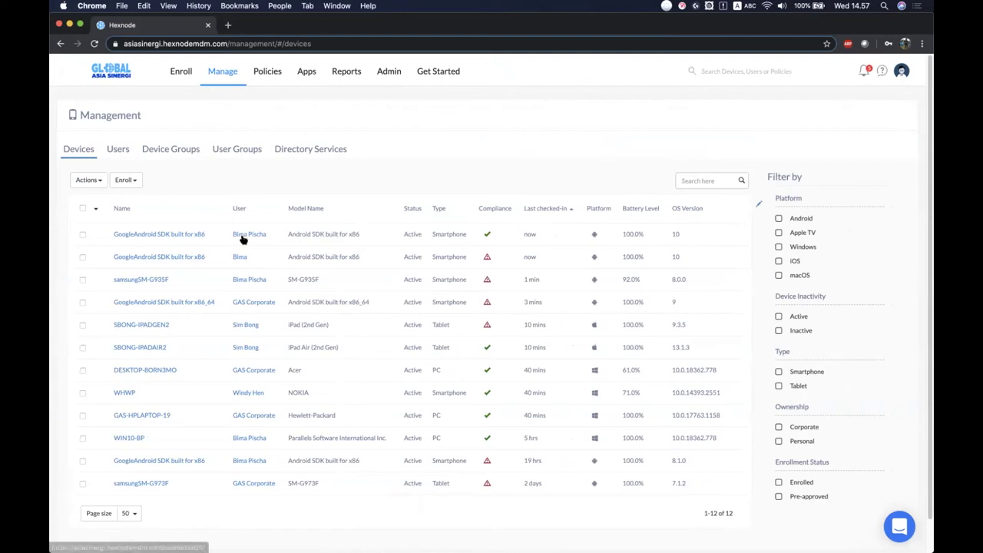
Step: Open the second GoogleAndroid SDK built for x86 device and confirm Compliance Info lists Twitter as blacklisted
click(184, 259)
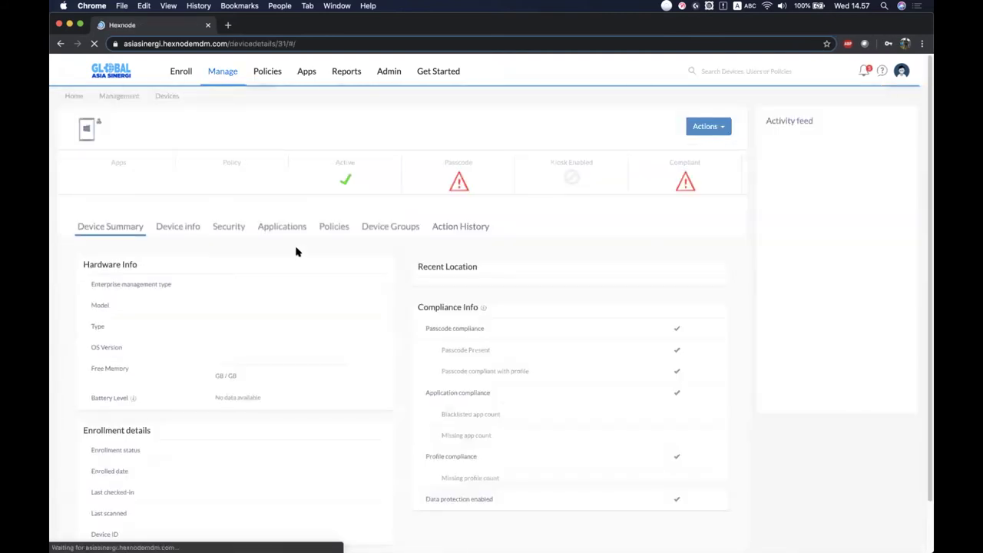
scroll(338, 307, down, 1)
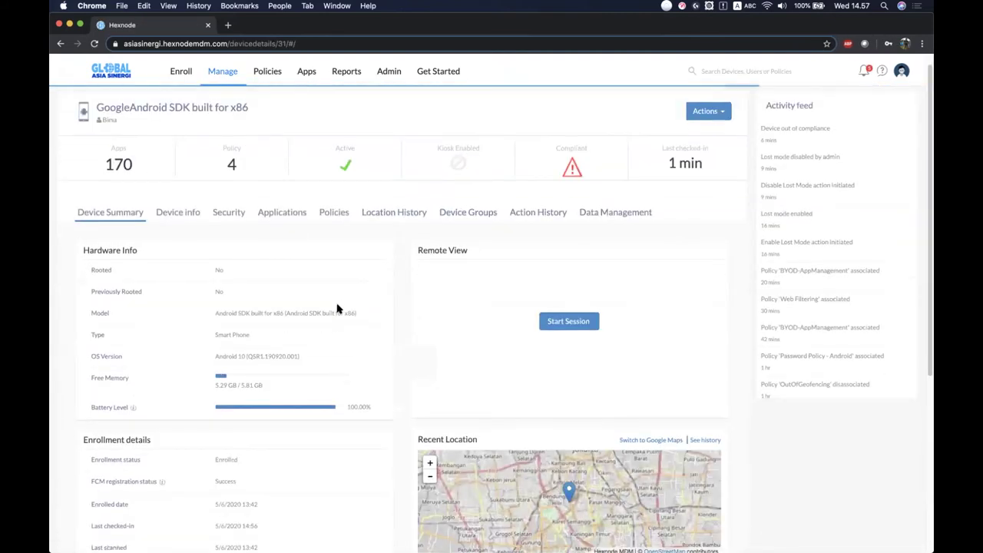
scroll(342, 311, down, 5)
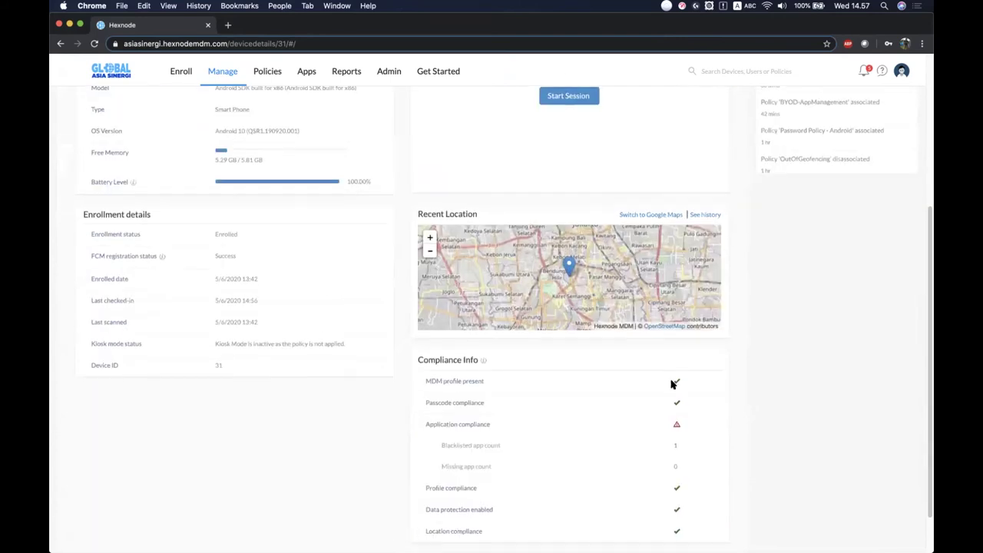
scroll(674, 382, down, 1)
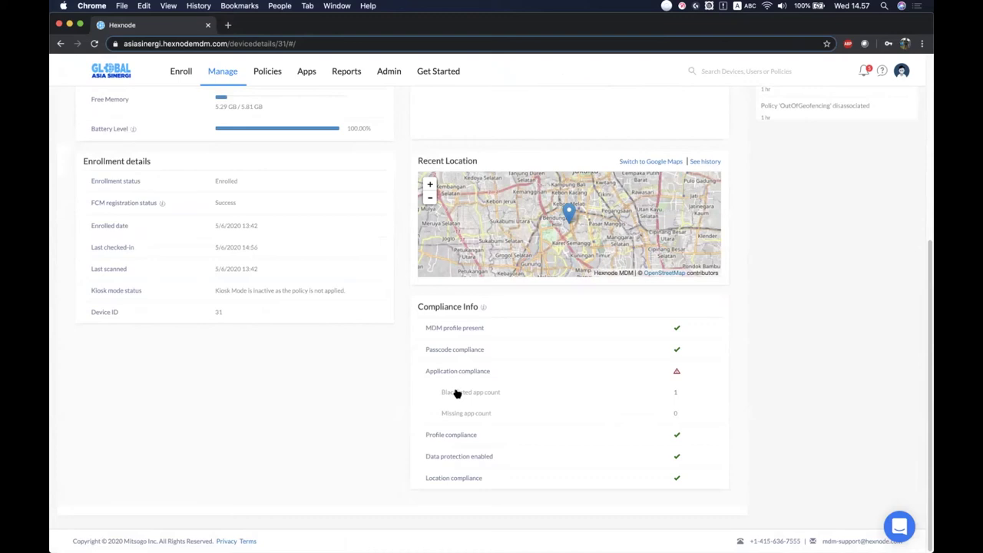
click(455, 393)
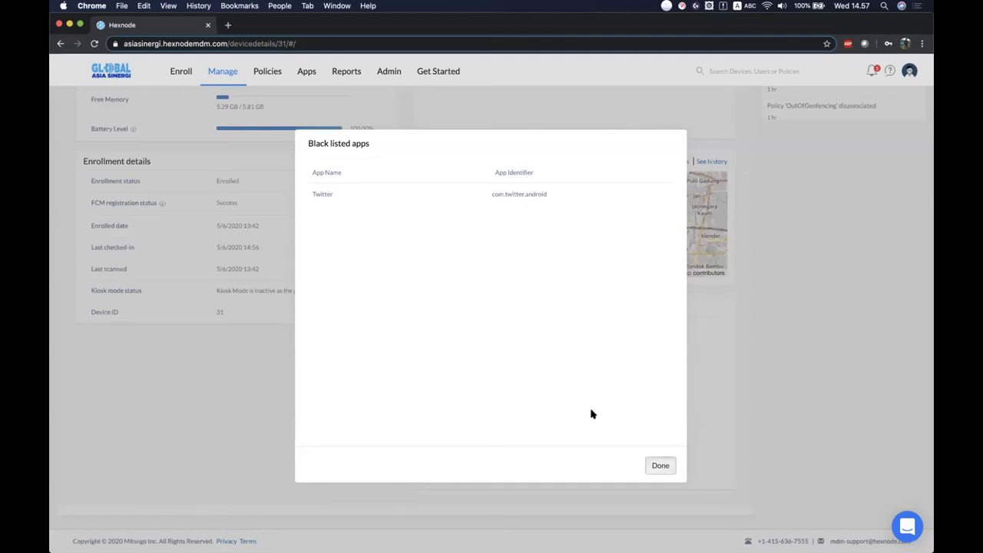
key(Escape)
scroll(330, 208, up, 5)
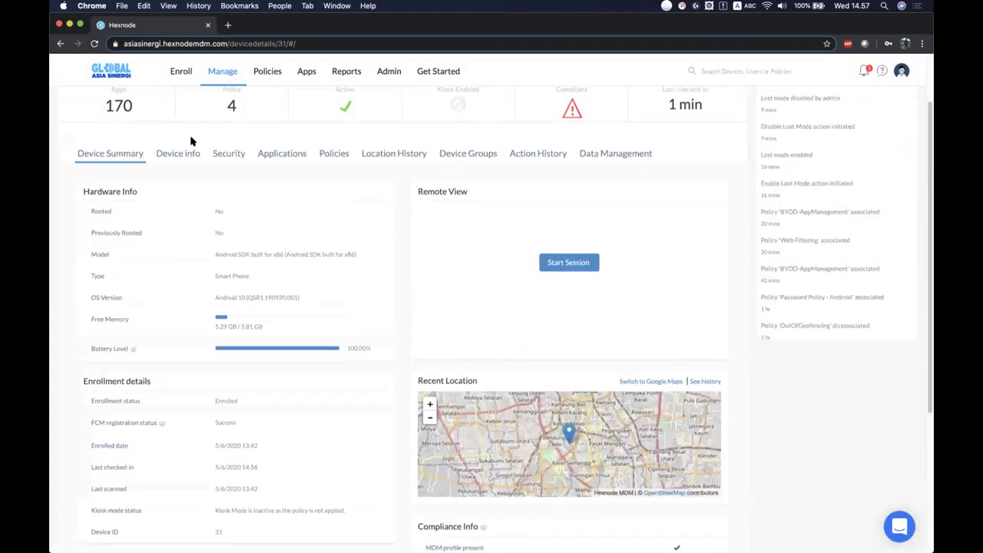
scroll(192, 140, up, 2)
Step: Find 'twitter' in the device's Applications list and send Uninstall App, confirming with the admin password
click(279, 229)
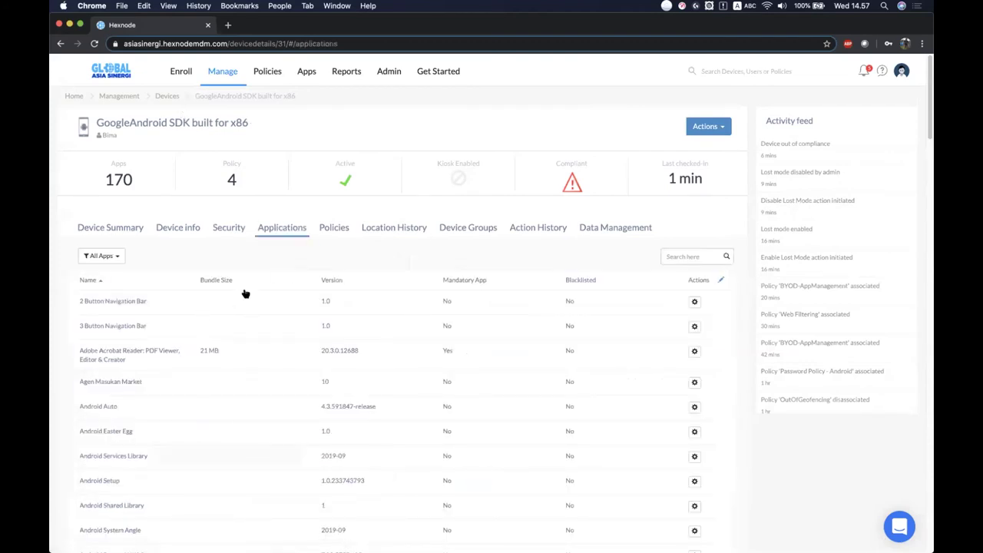
click(681, 256)
text(twitter)
click(726, 256)
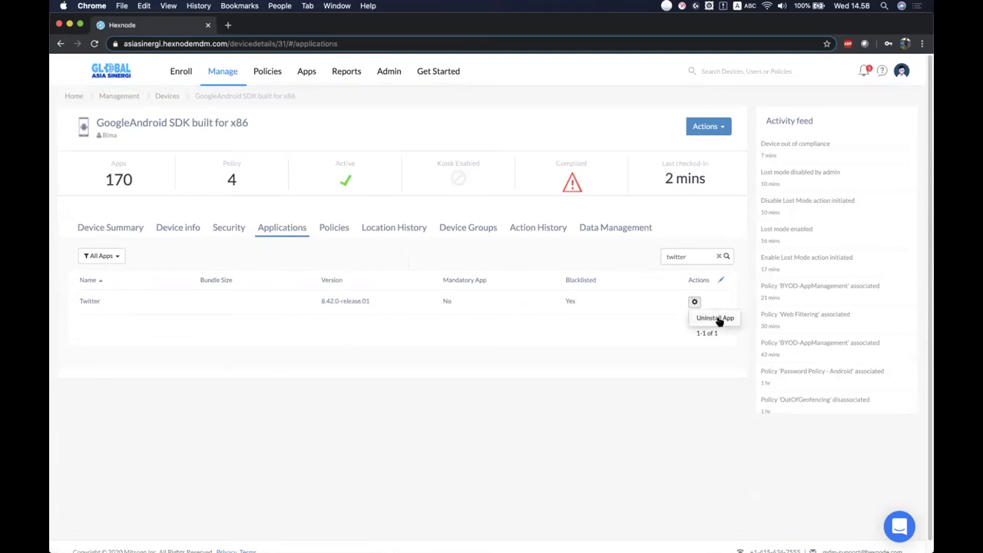
click(718, 320)
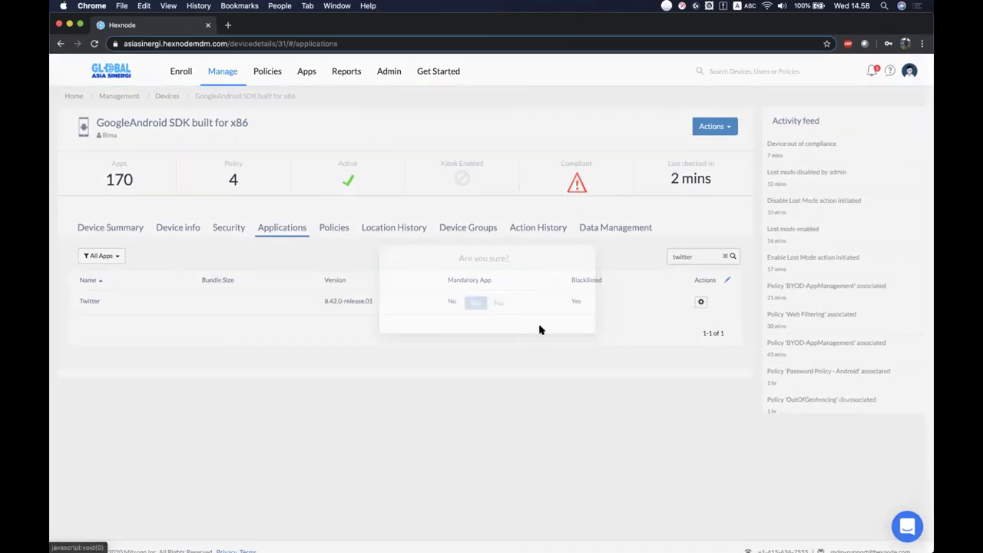
click(476, 320)
click(495, 322)
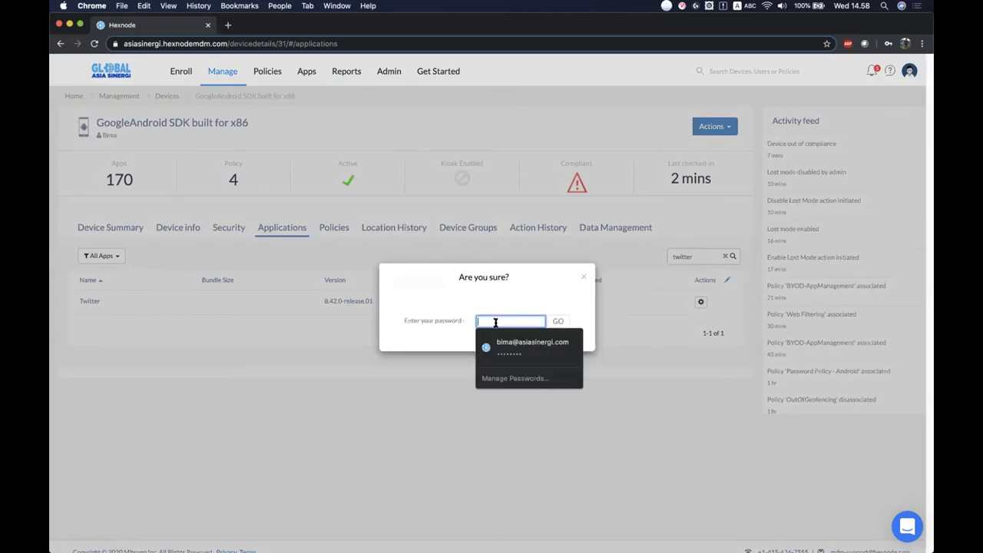
text(••)
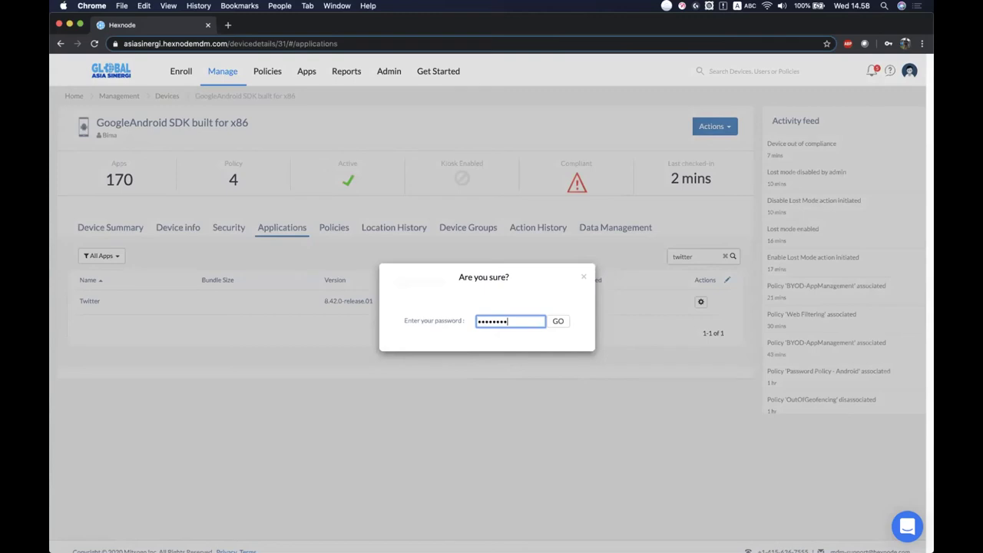
key(Return)
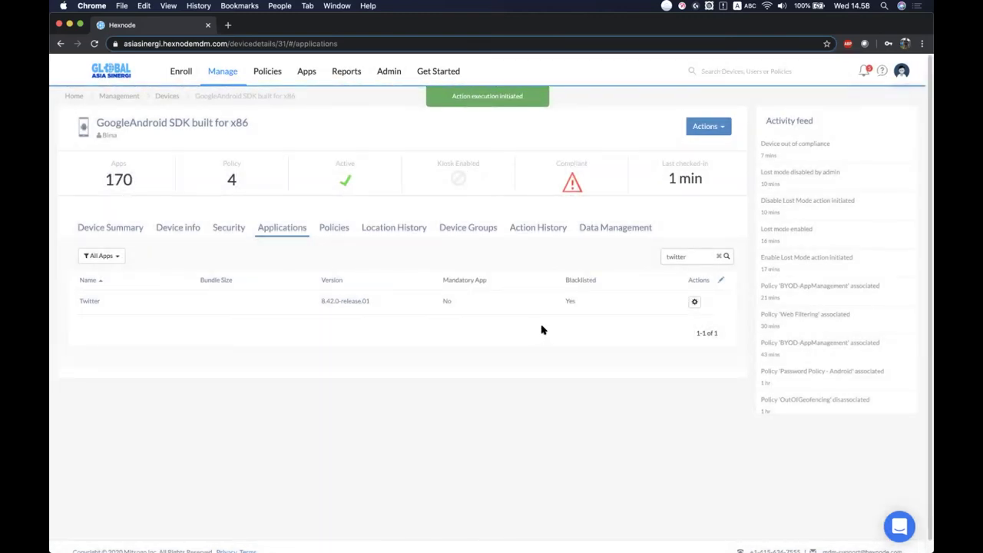
Step: Verify Action History shows a pending Remove Applications command, then switch to the emulator
click(541, 228)
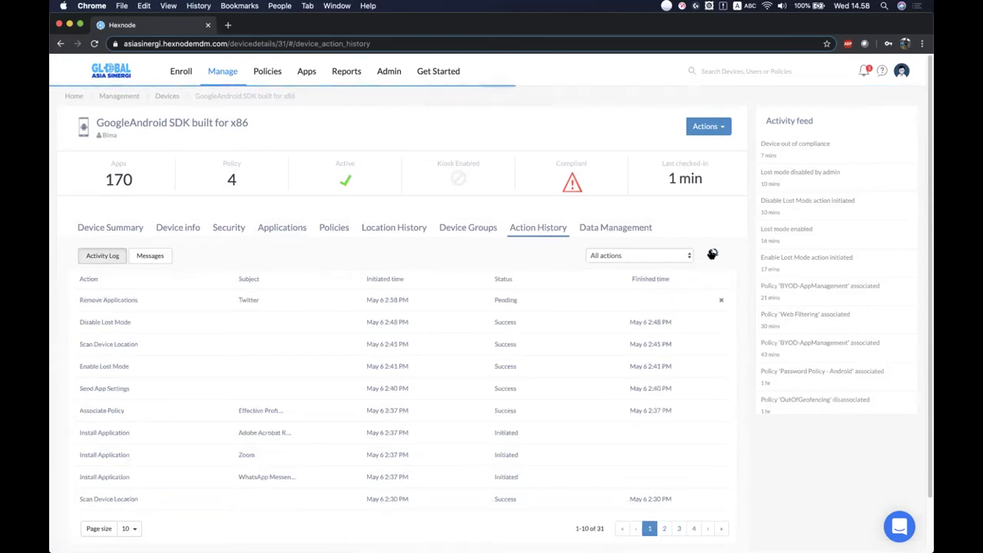
click(712, 255)
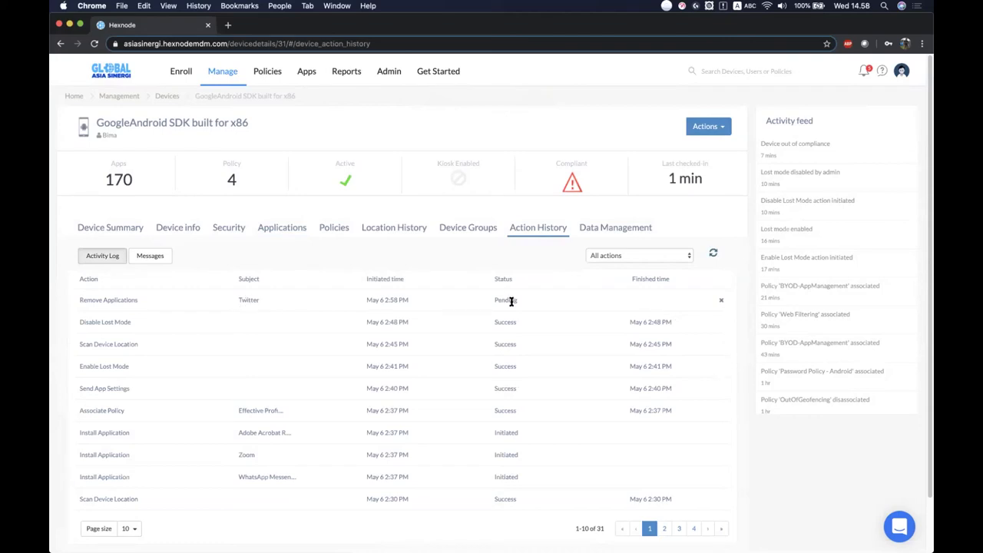
key(ctrl+Right)
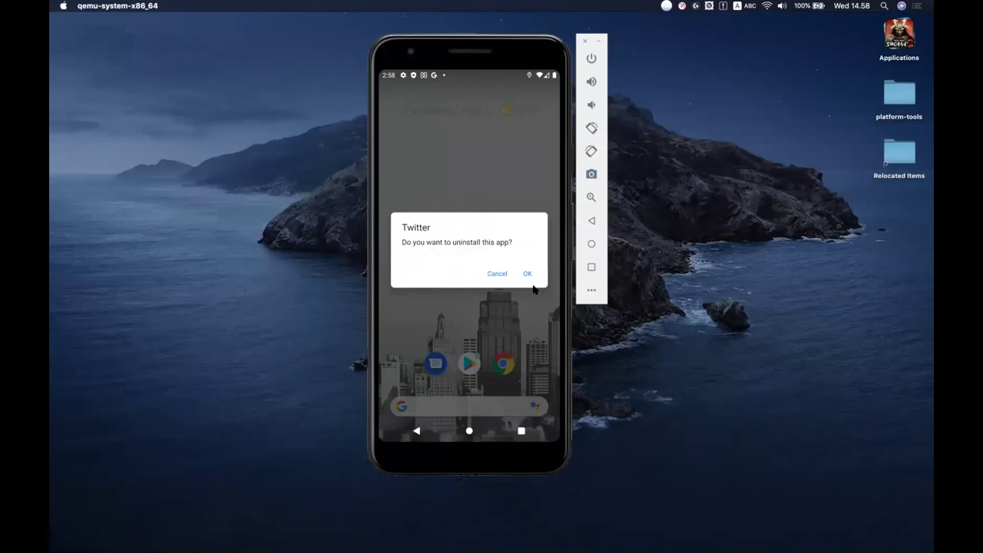
Step: Approve the Twitter uninstall on the phone and verify Twitter is gone from the app drawer
click(529, 274)
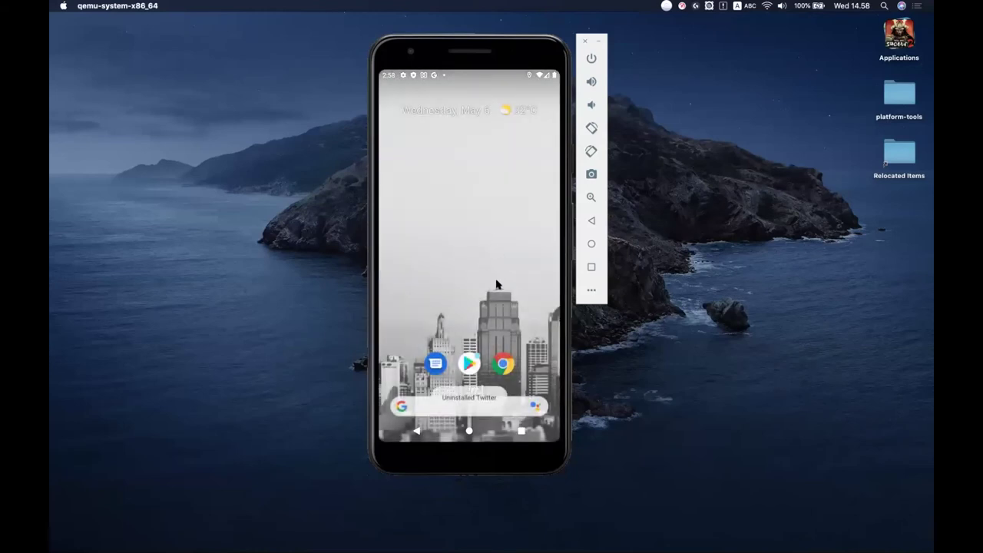
drag(499, 290, 500, 220)
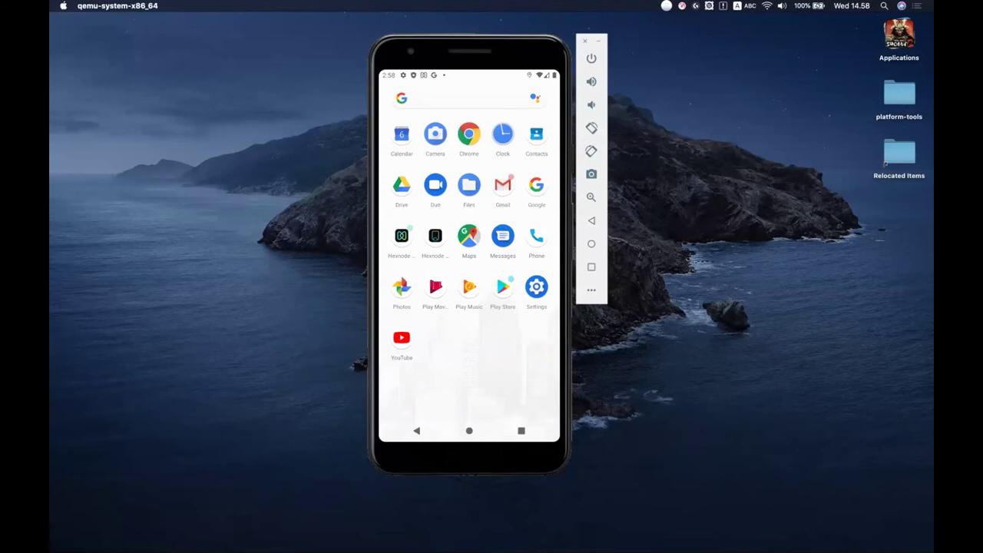
click(416, 431)
drag(483, 345, 483, 154)
drag(485, 207, 486, 226)
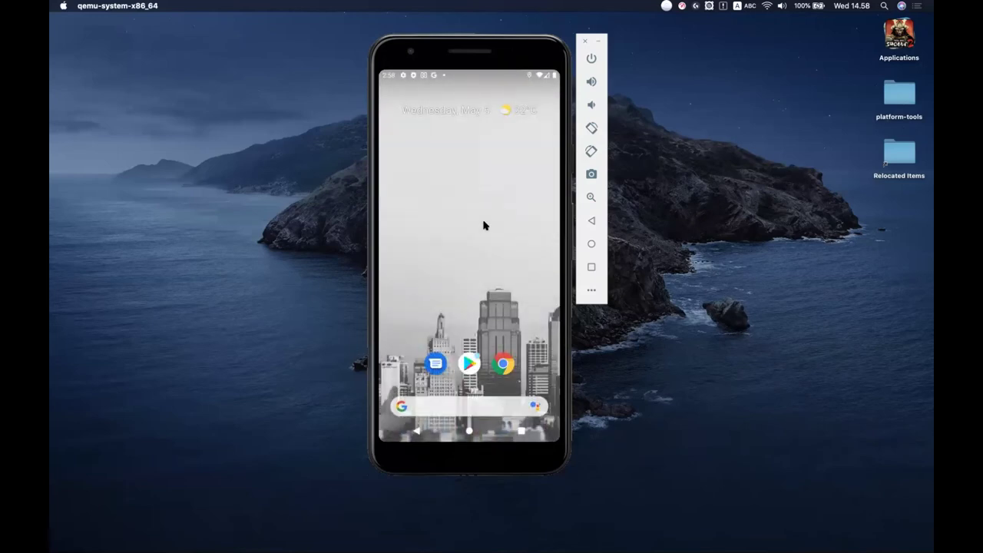
key(ctrl+Left)
key(ctrl+Left)
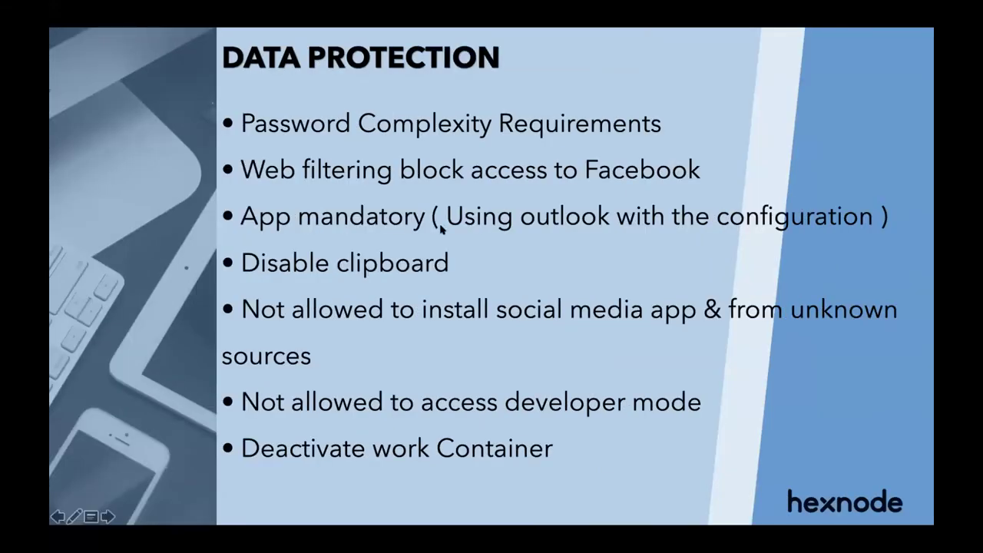
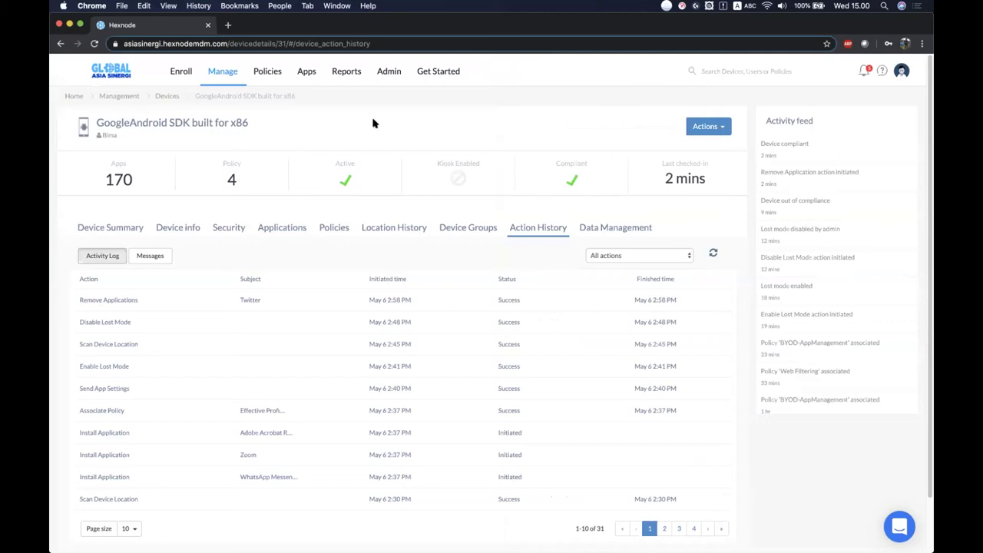
Step: Leave the device's action history for the My Policies list under Policy Management
click(268, 73)
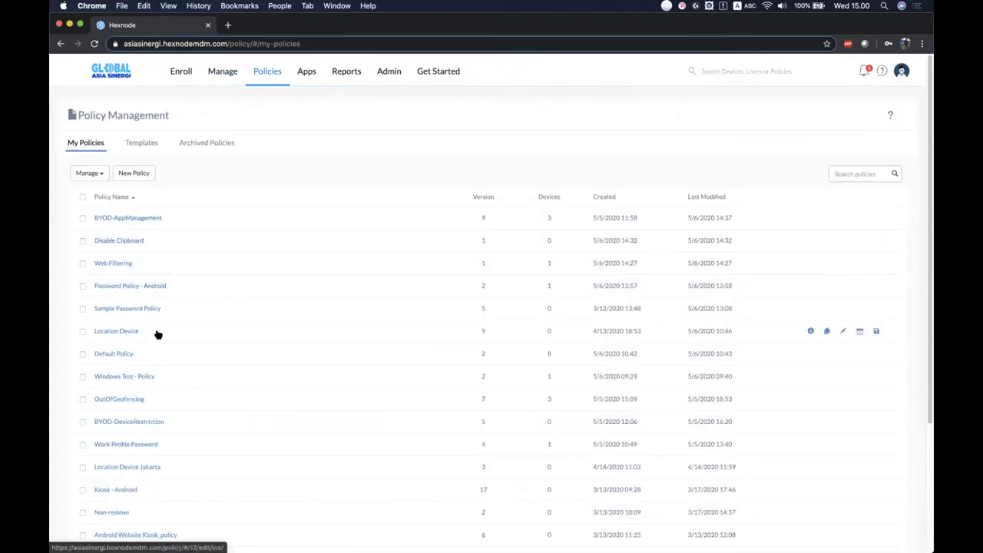
Step: Open the Location Device policy's Android general settings, keeping the 15-minute location update interval
click(131, 331)
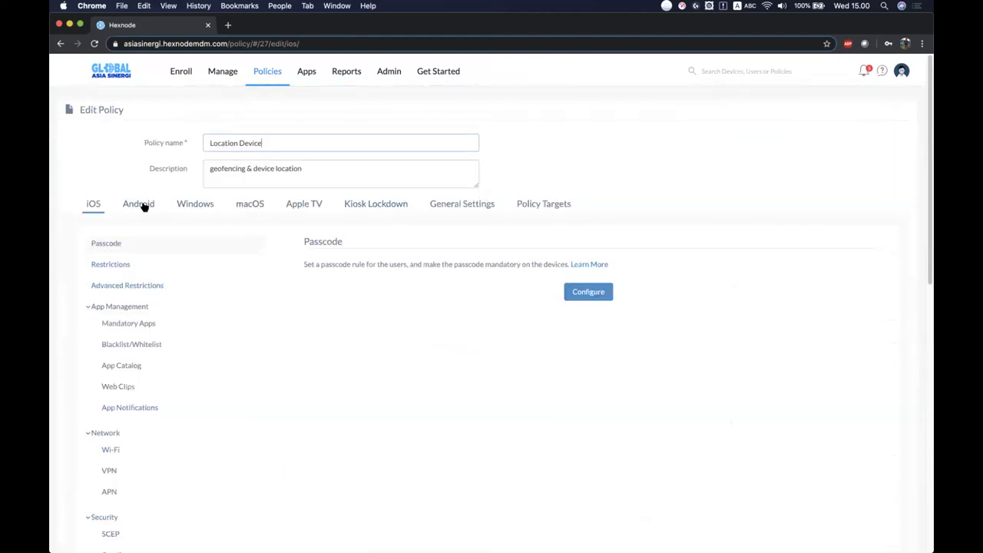
click(145, 204)
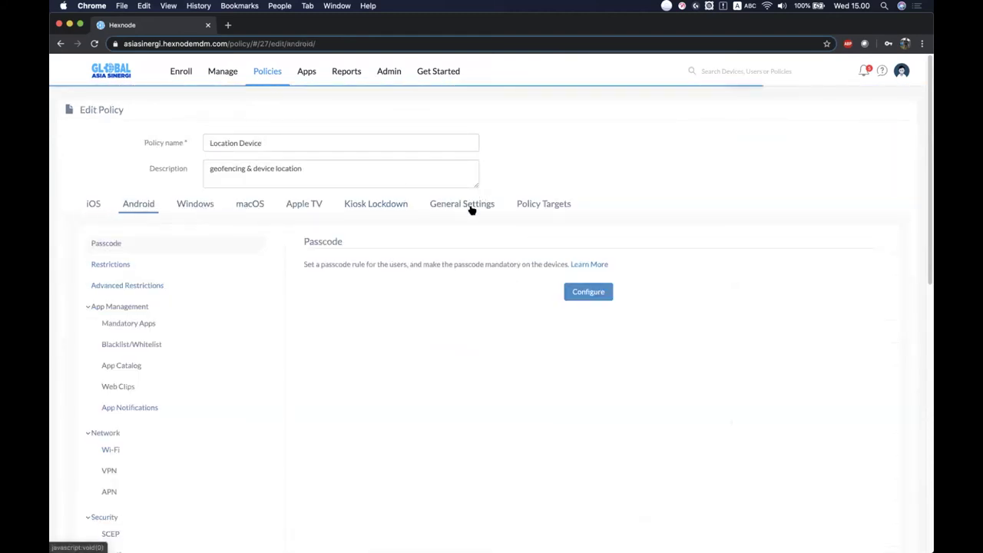
click(469, 207)
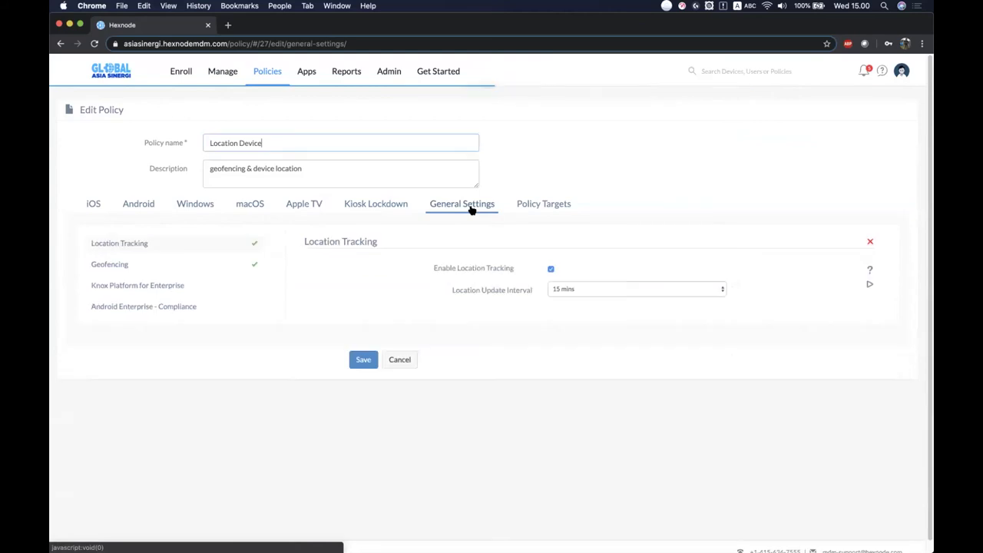
scroll(176, 248, down, 1)
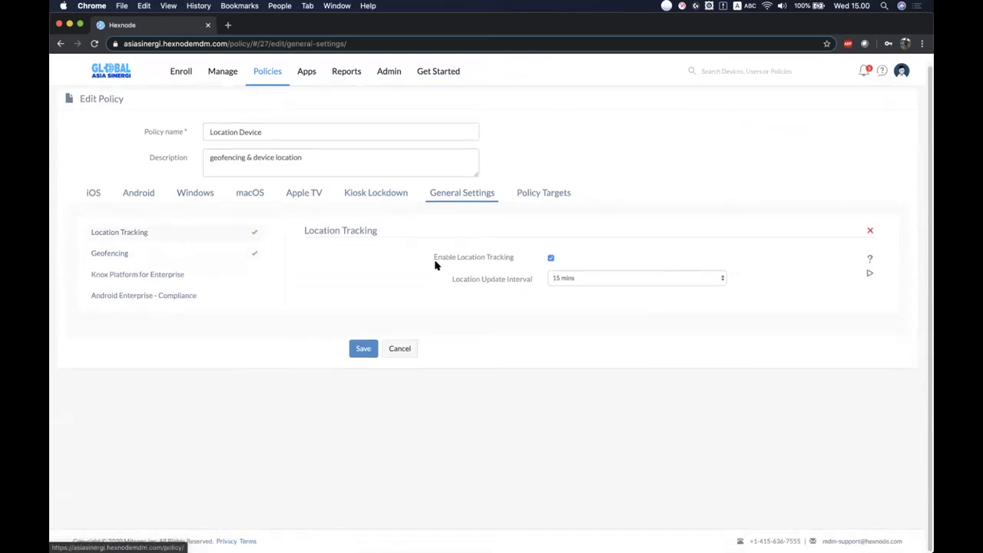
click(556, 279)
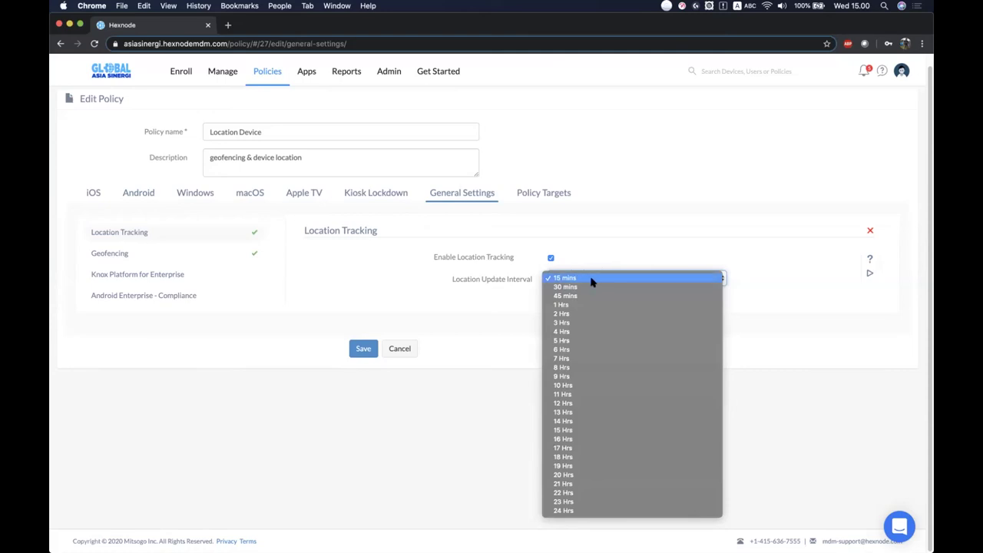
click(777, 268)
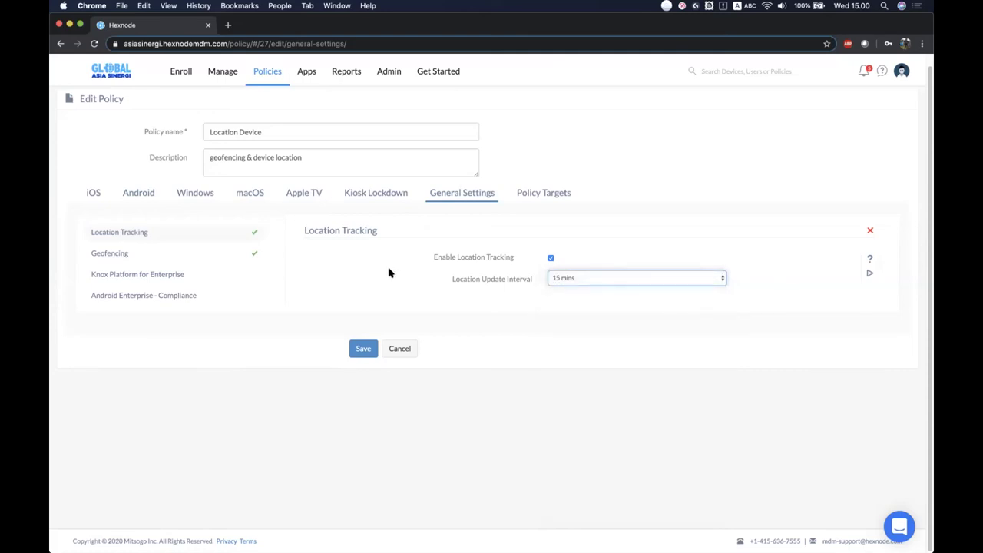
Step: Show the policy's Geofencing settings and cancel browsing fences without adding any
click(113, 256)
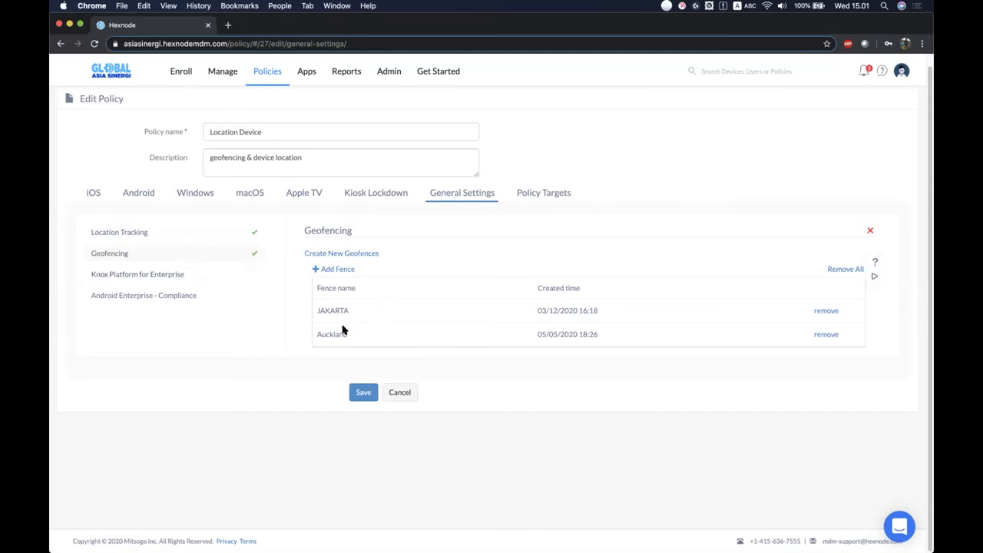
click(332, 269)
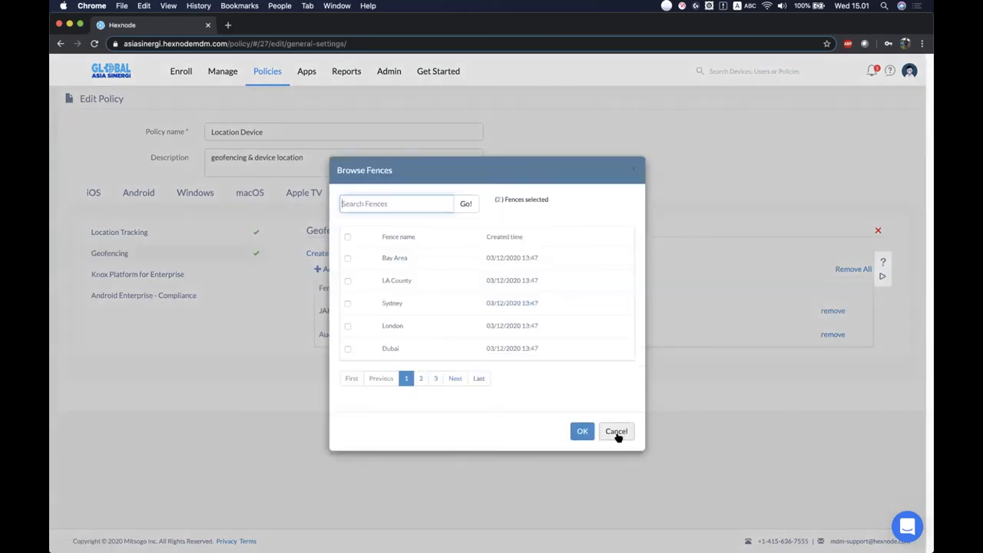
click(616, 432)
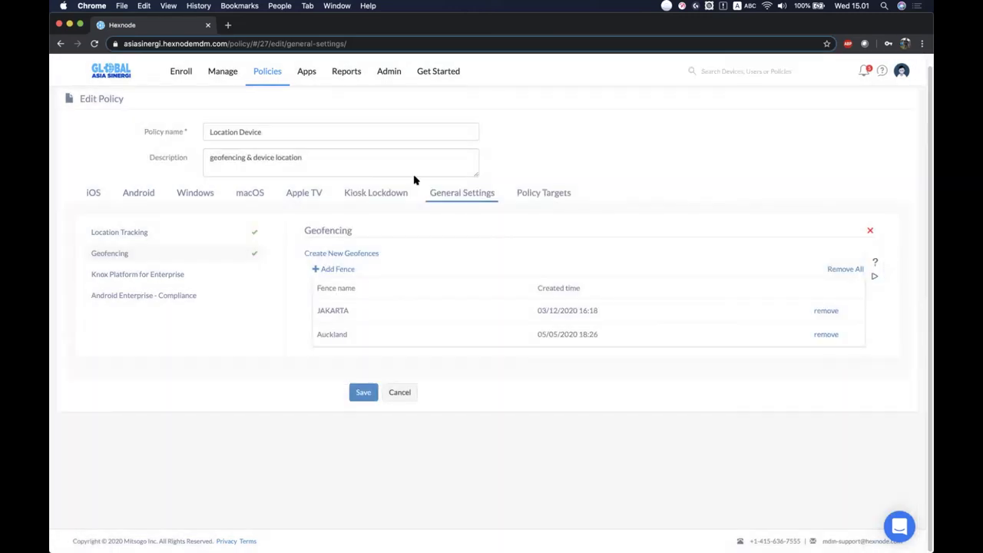
Step: From Admin geofencing settings, start a new fence and search the map for Bandung, East Java
click(388, 72)
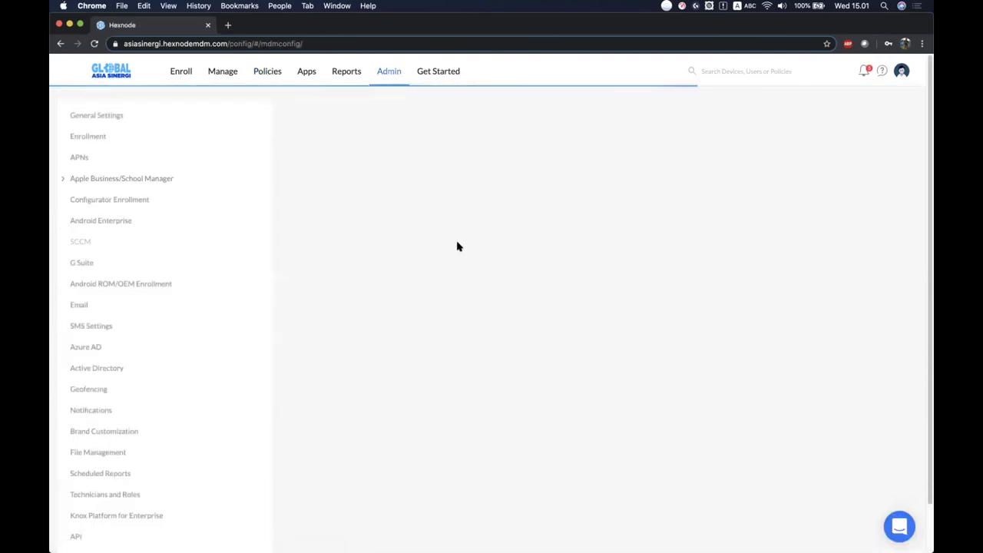
click(105, 389)
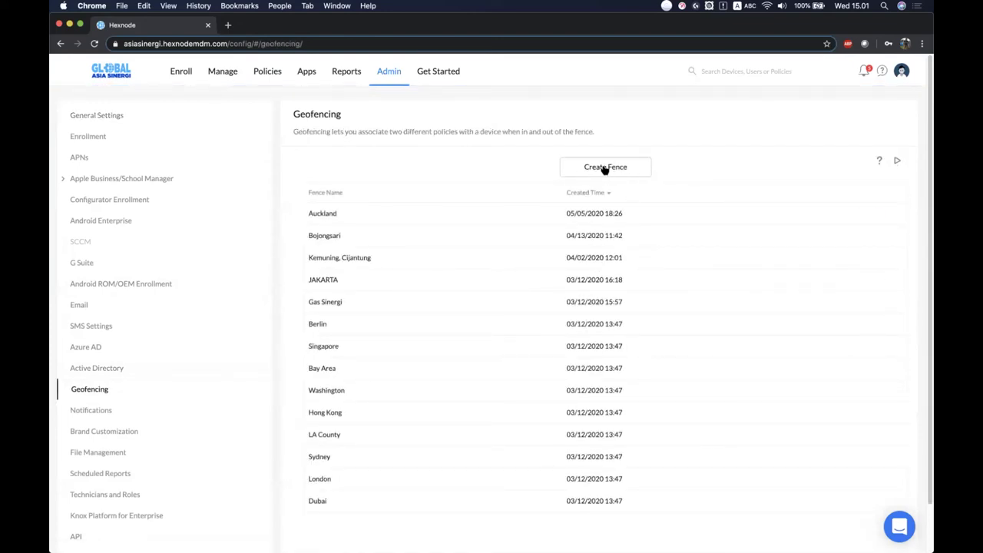
click(604, 167)
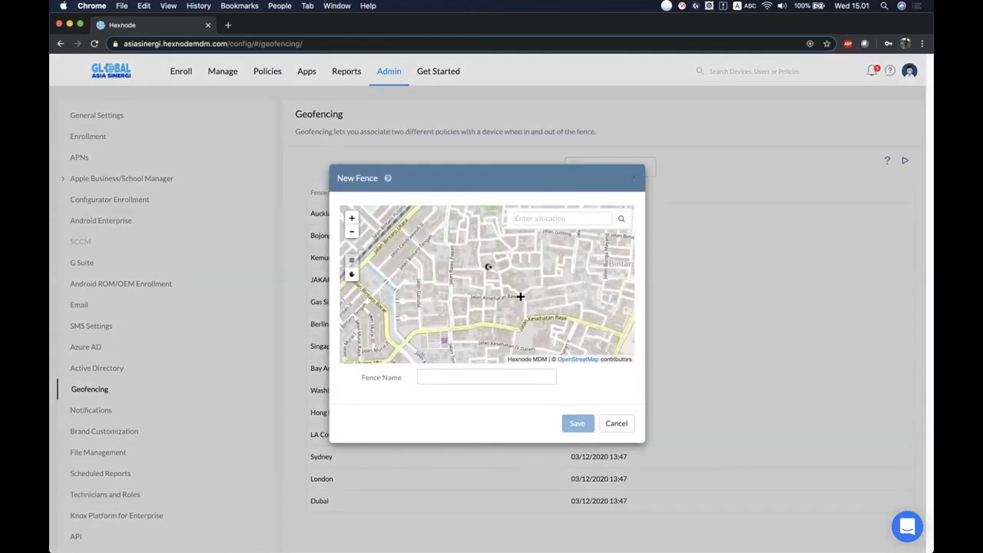
scroll(519, 295, down, 5)
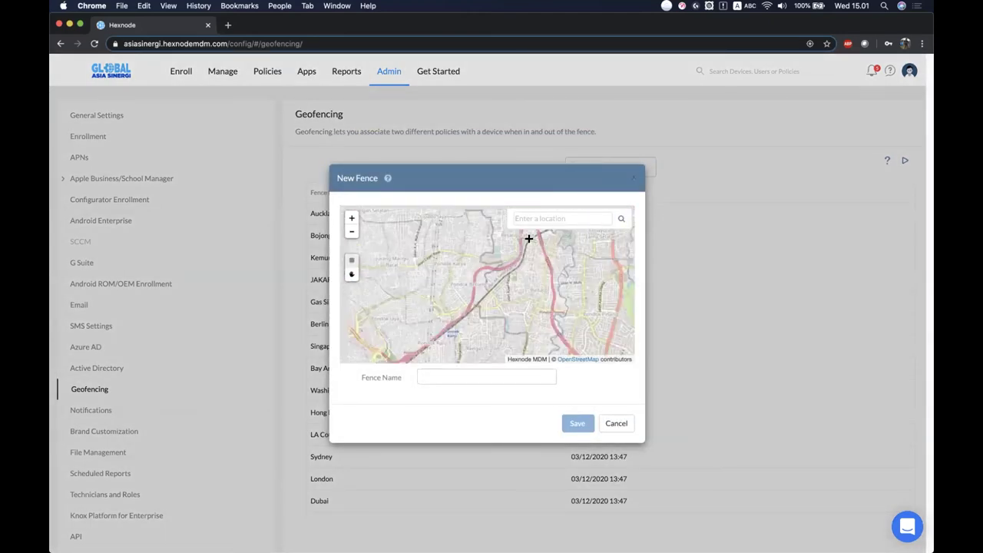
click(546, 218)
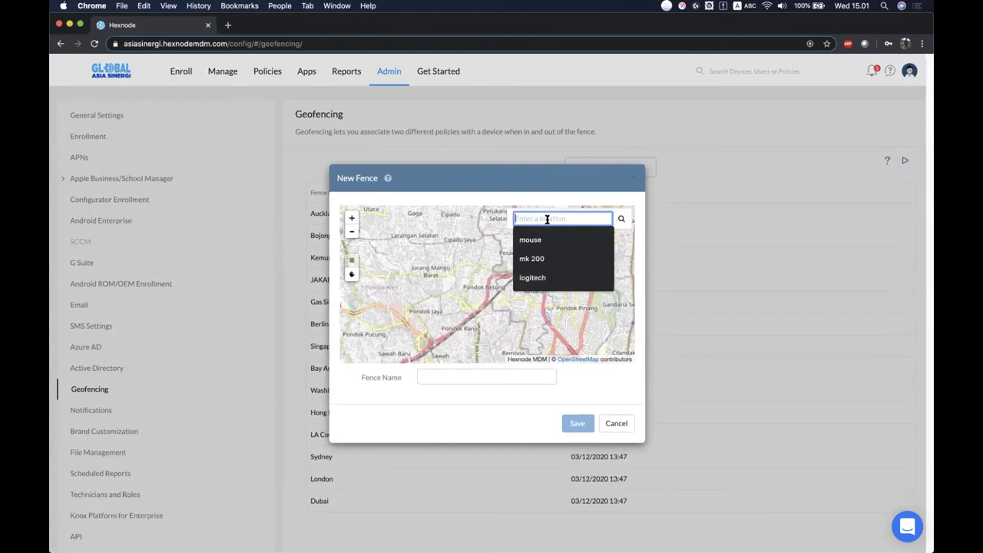
text(bandung)
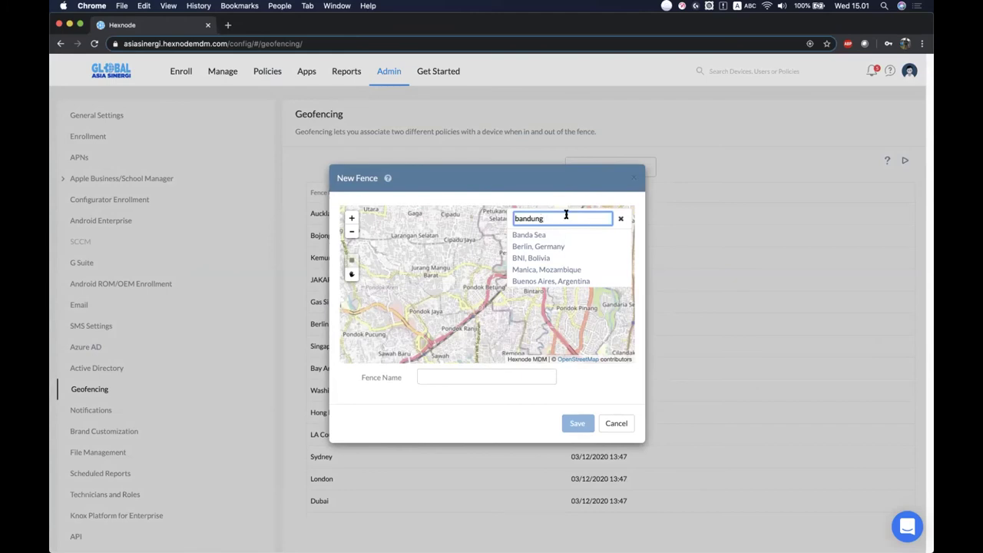
key(BackSpace)
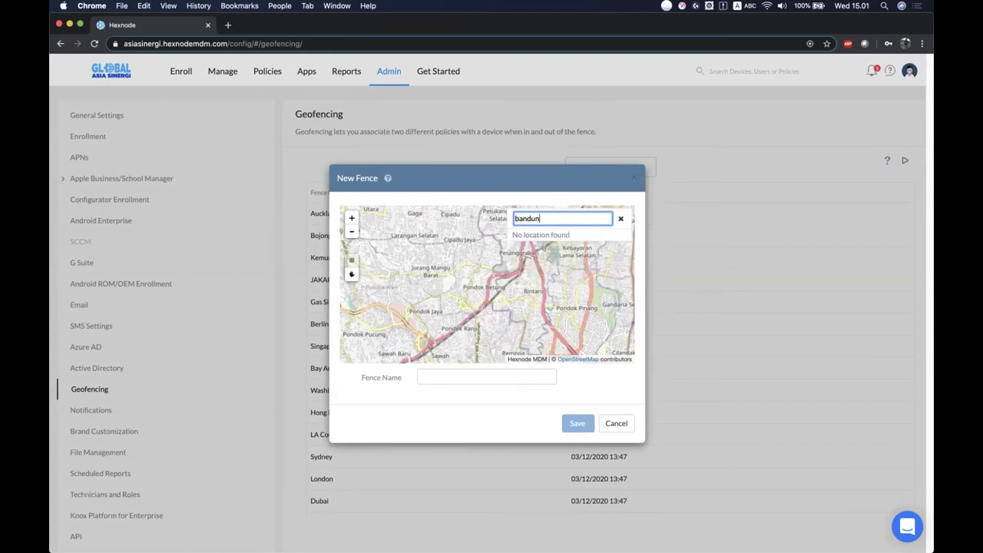
text(g)
click(546, 254)
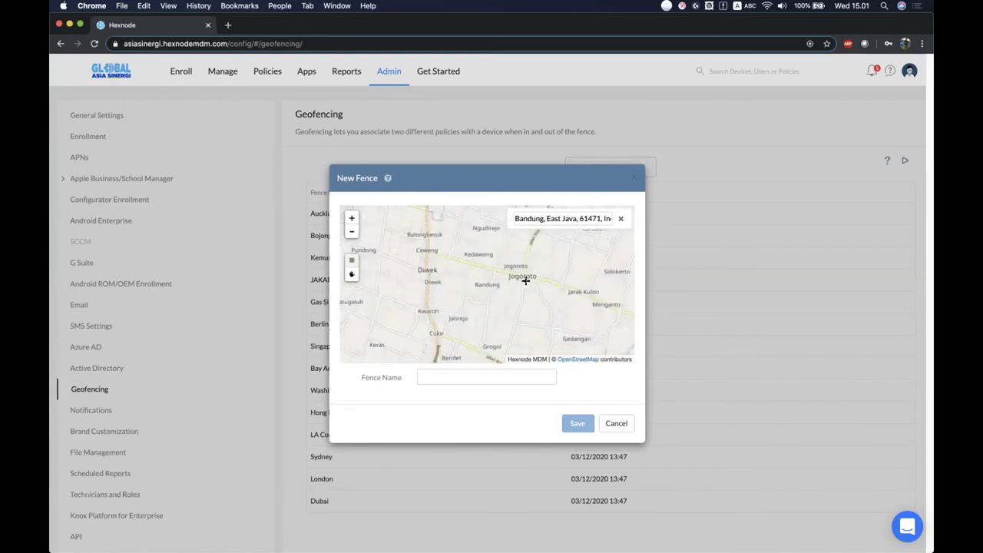
scroll(525, 280, down, 5)
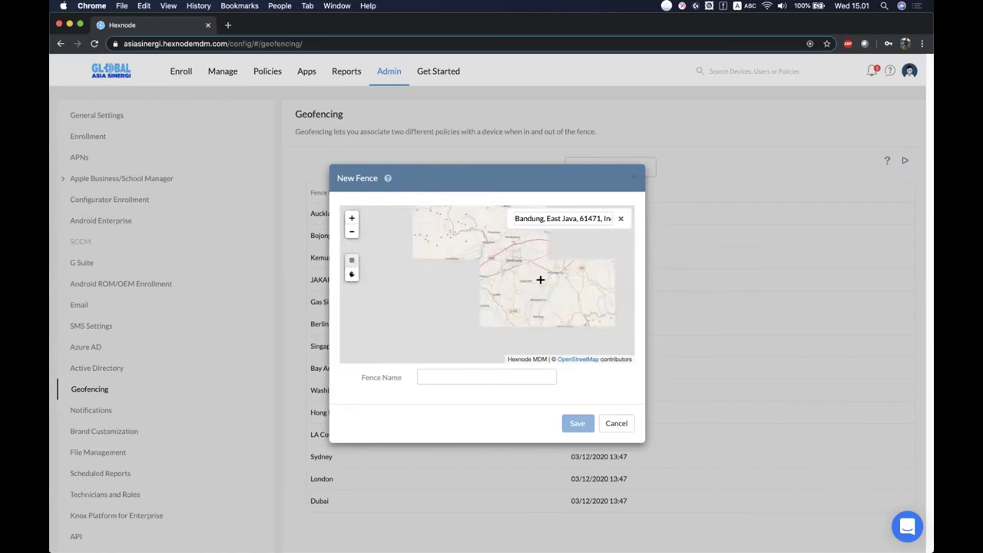
scroll(547, 280, up, 1)
scroll(550, 279, down, 1)
Step: Search again for 'bandung' and move the map to Bandung, West Java
click(526, 219)
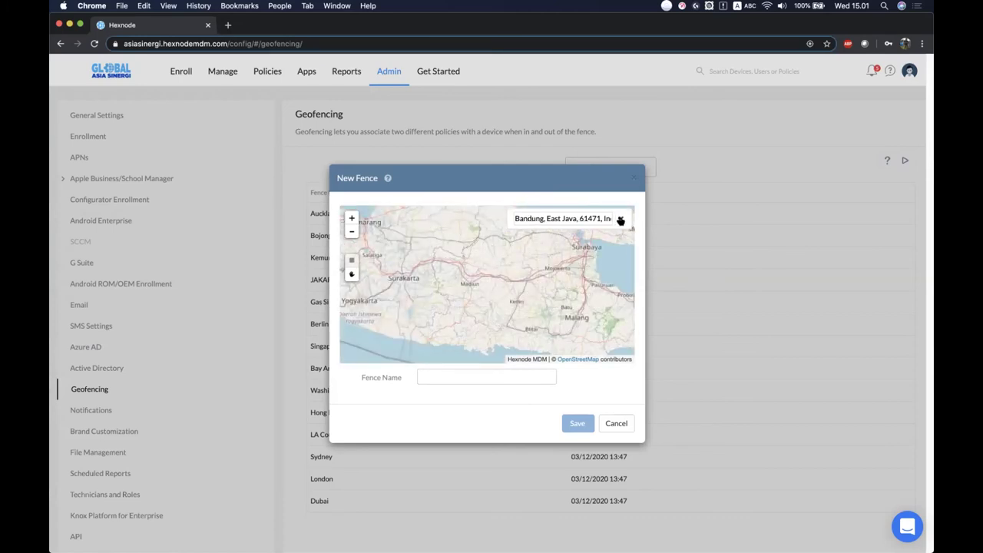
key(super+a)
key(BackSpace)
text(bandu)
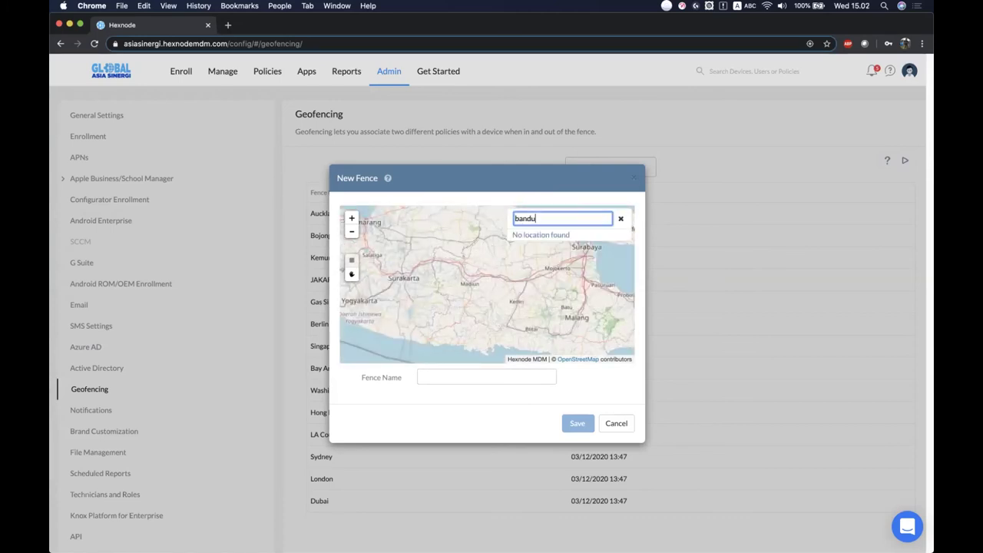
text(ng)
click(559, 246)
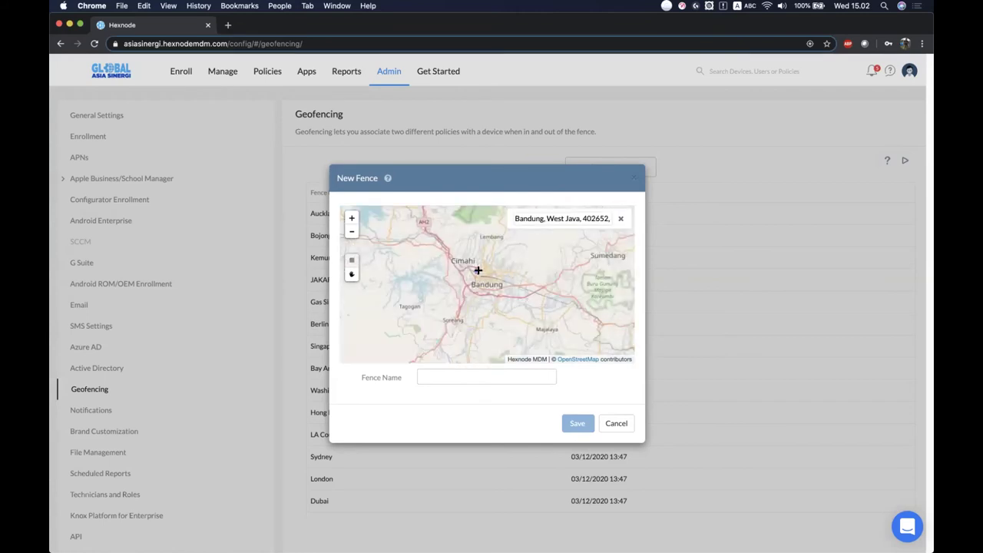
scroll(476, 284, up, 3)
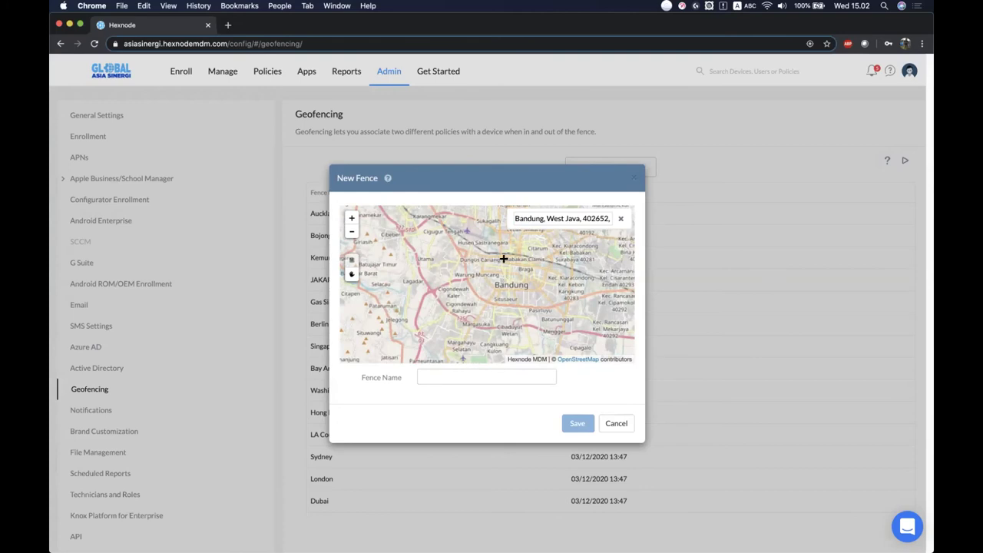
Step: Draw and adjust a rectangular fence over central Bandung
mouse_move(459, 242)
mouse_down()
mouse_move(504, 291)
mouse_move(559, 332)
mouse_move(577, 333)
mouse_up()
drag(546, 264, 538, 285)
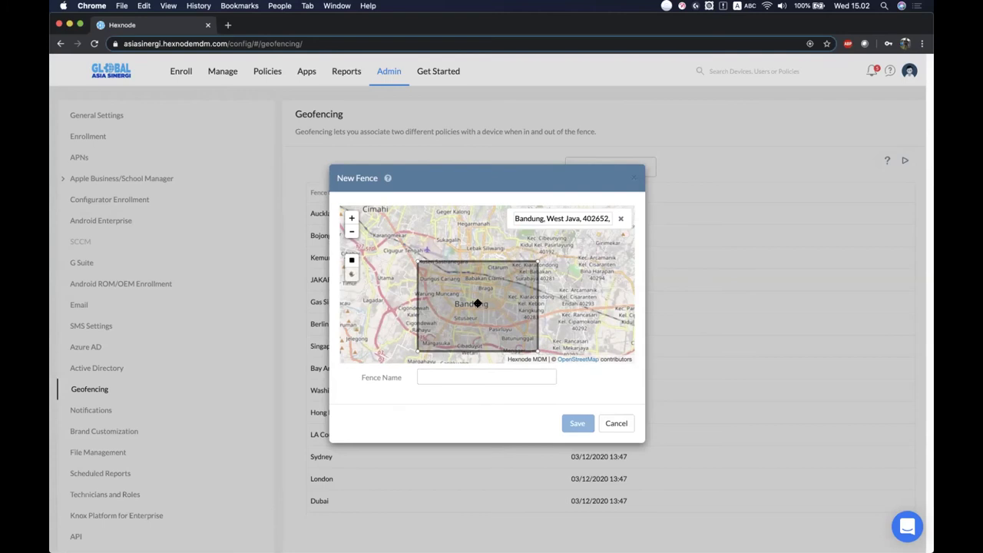
drag(477, 304, 474, 279)
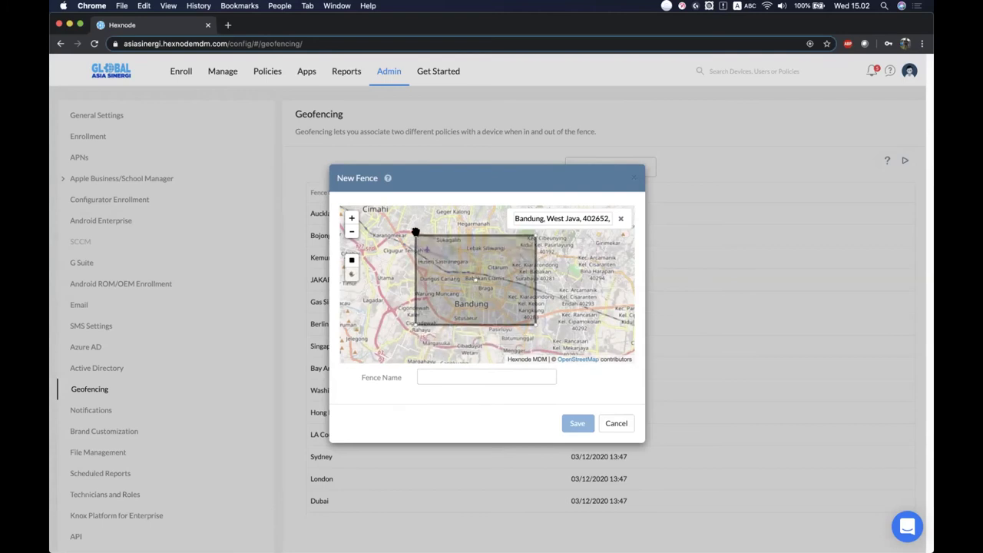
drag(417, 239, 435, 253)
drag(512, 279, 469, 290)
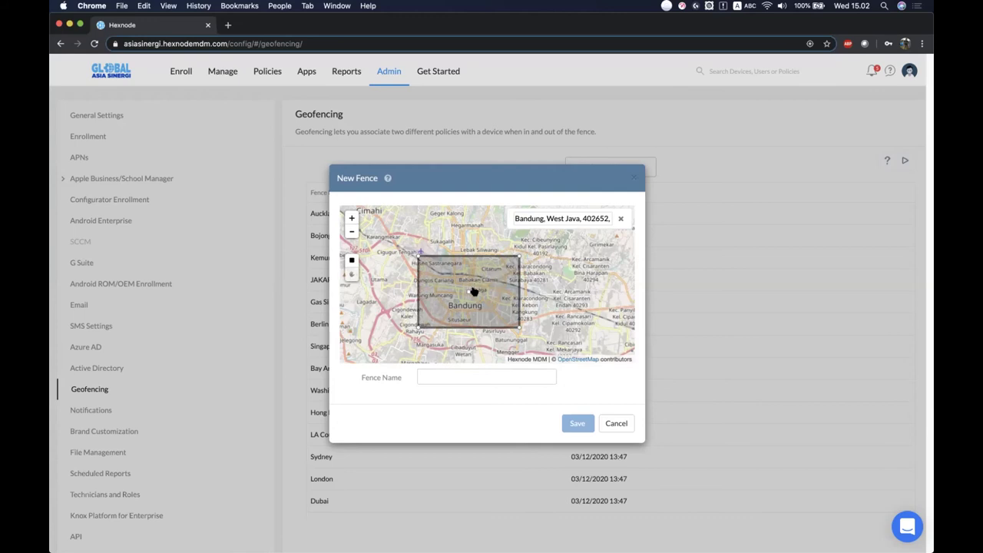
Step: Name the fence Bandung and save it
click(488, 372)
text(Bandung)
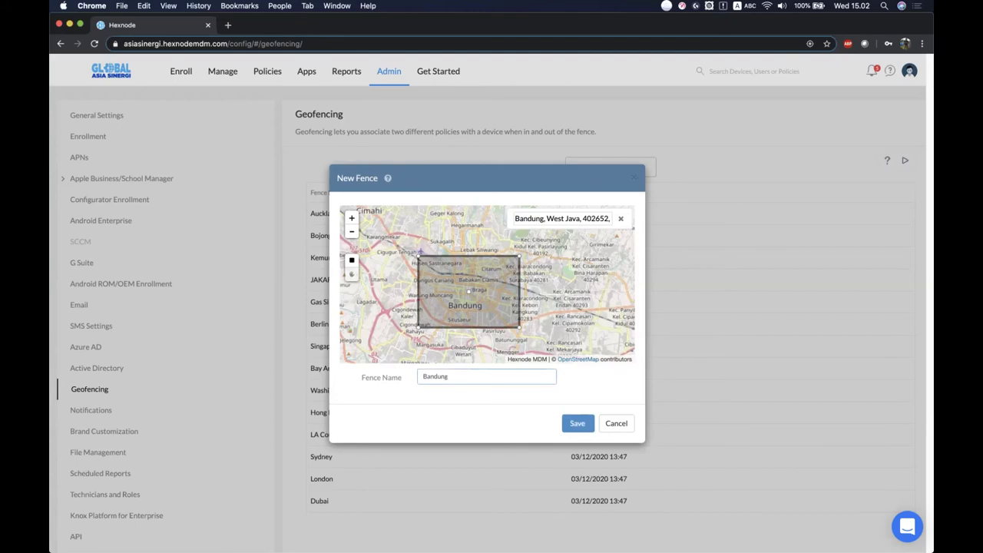
click(565, 426)
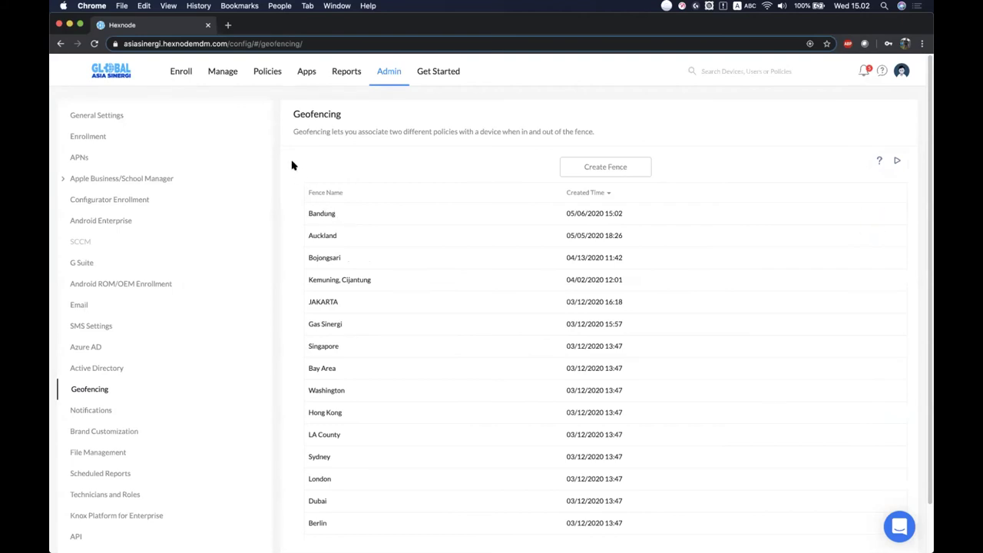
Step: Reopen the Location Device policy and review its fences under General Settings > Geofencing
click(265, 72)
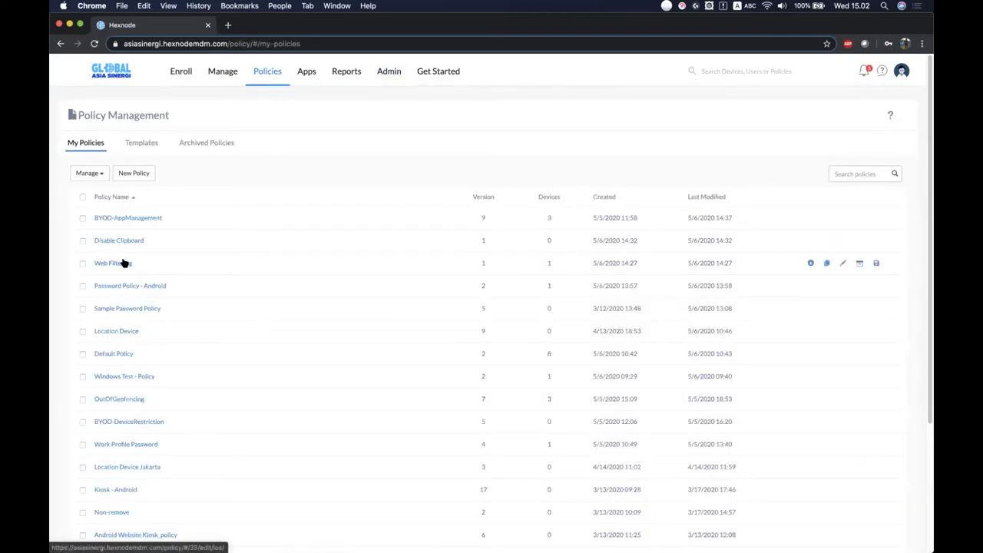
click(123, 331)
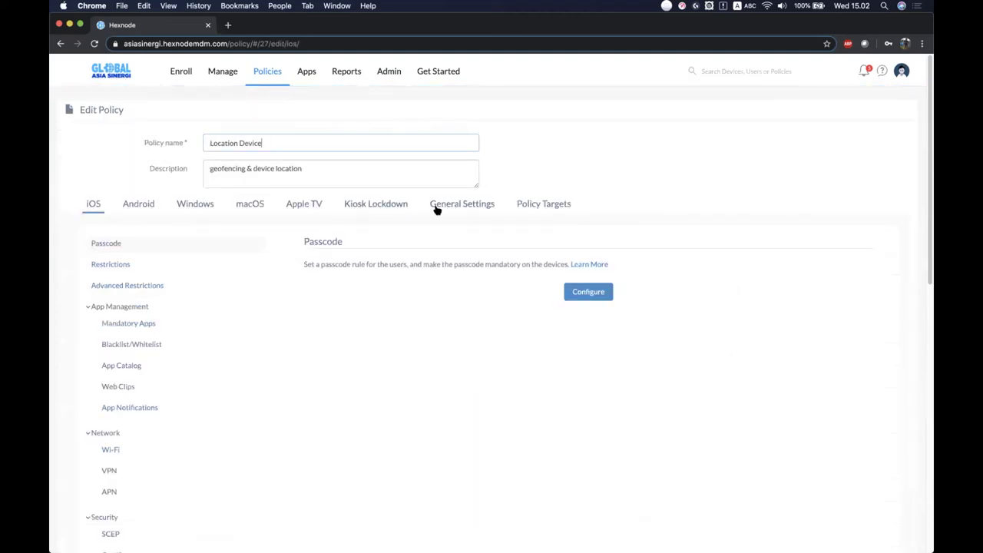
click(462, 204)
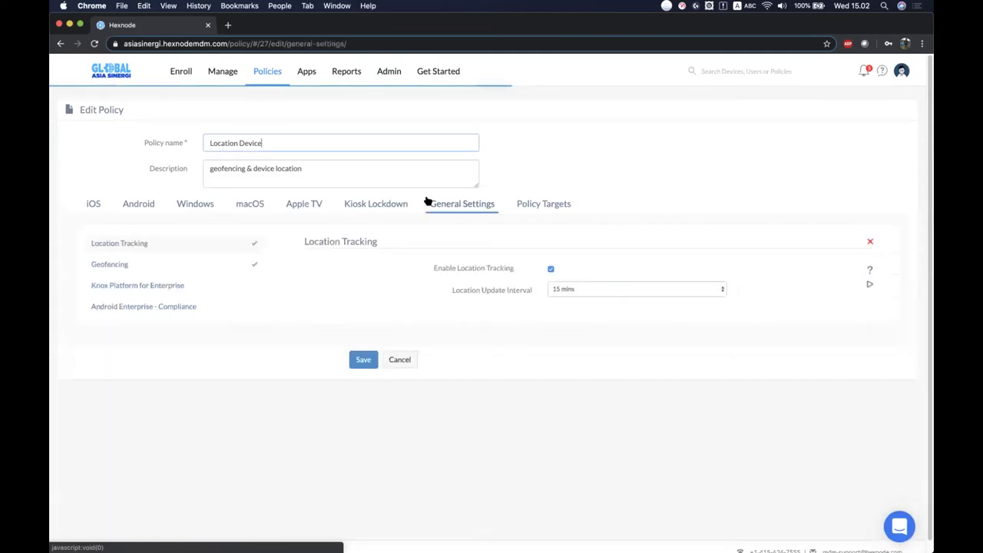
click(250, 268)
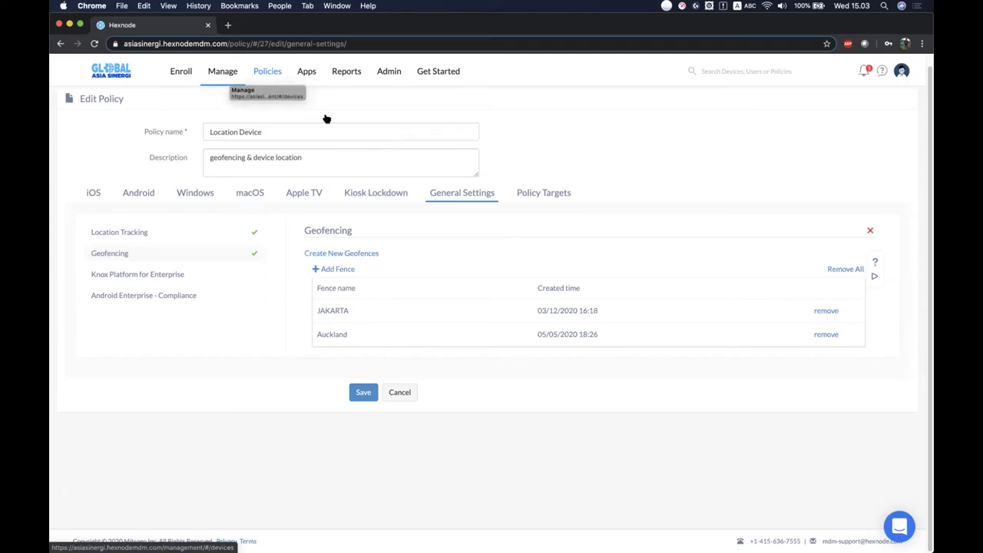
drag(261, 81, 577, 182)
Step: Check the policy's targets, cancel Browse Devices without adding any, and go to Manage
click(545, 193)
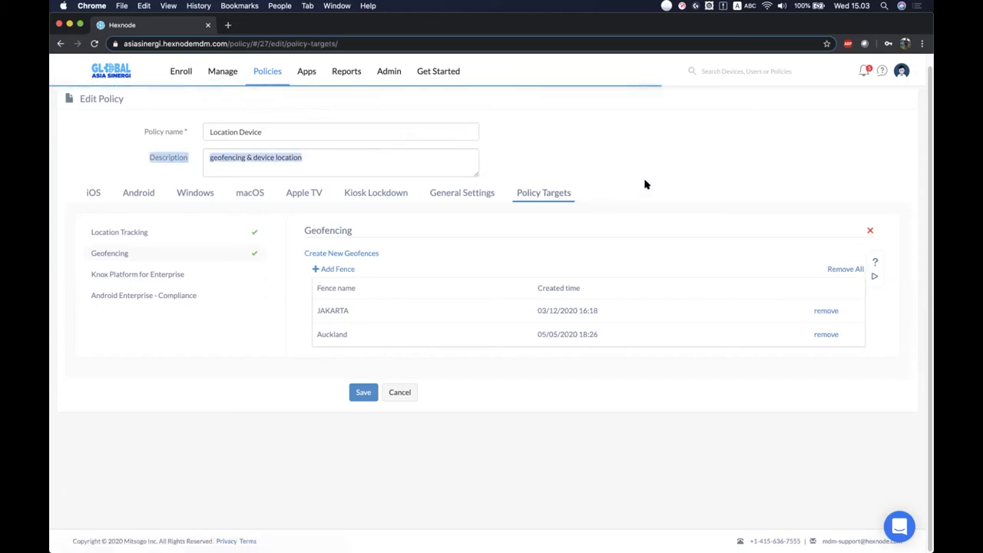
click(339, 245)
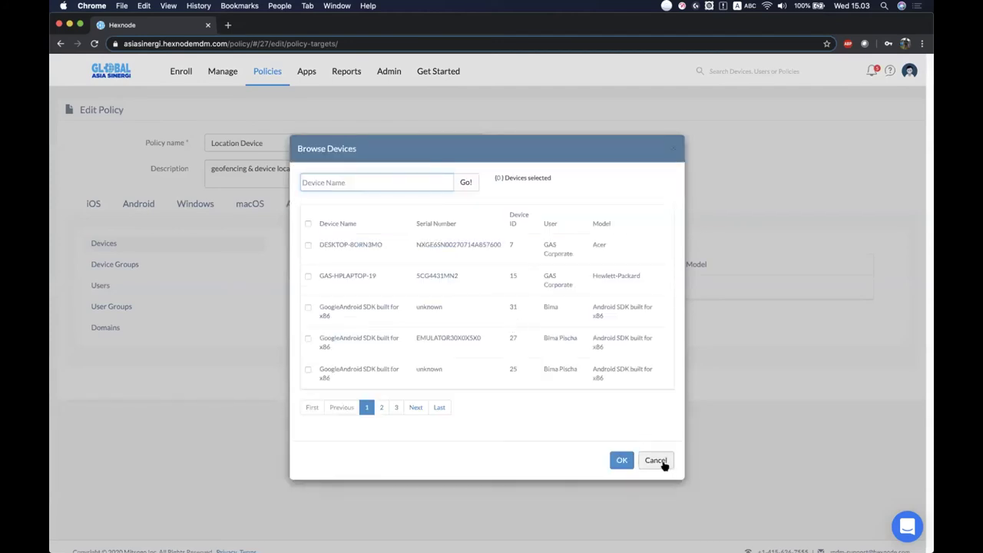
click(657, 460)
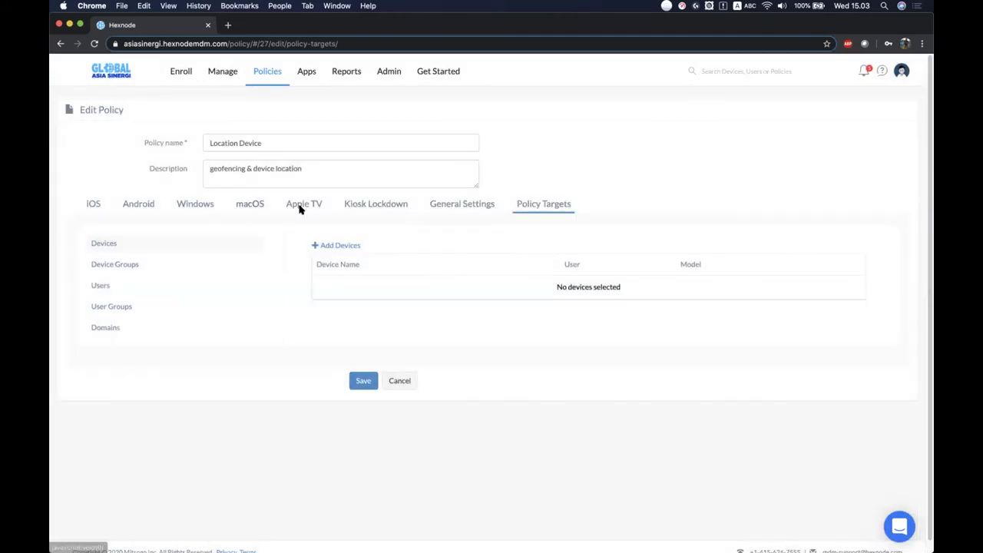
click(221, 71)
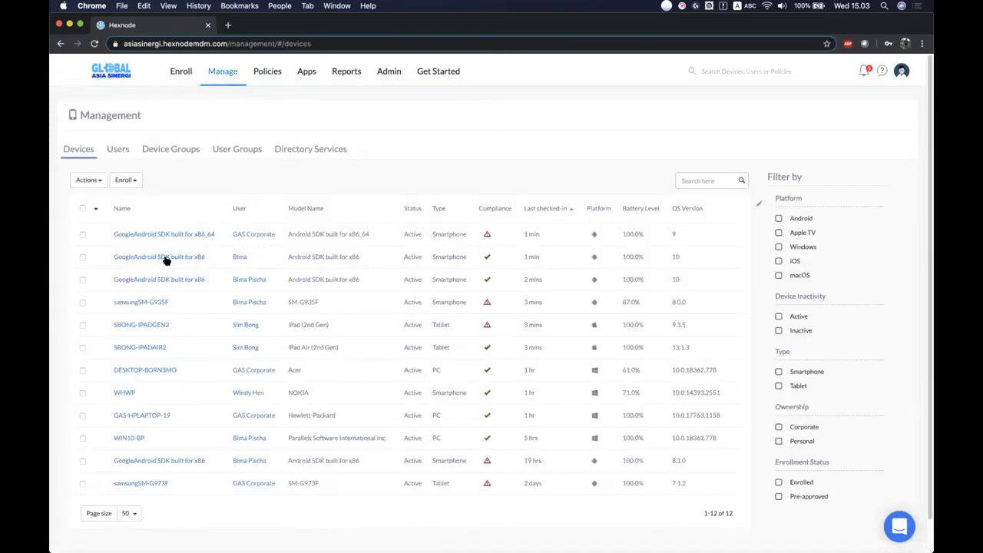
click(165, 258)
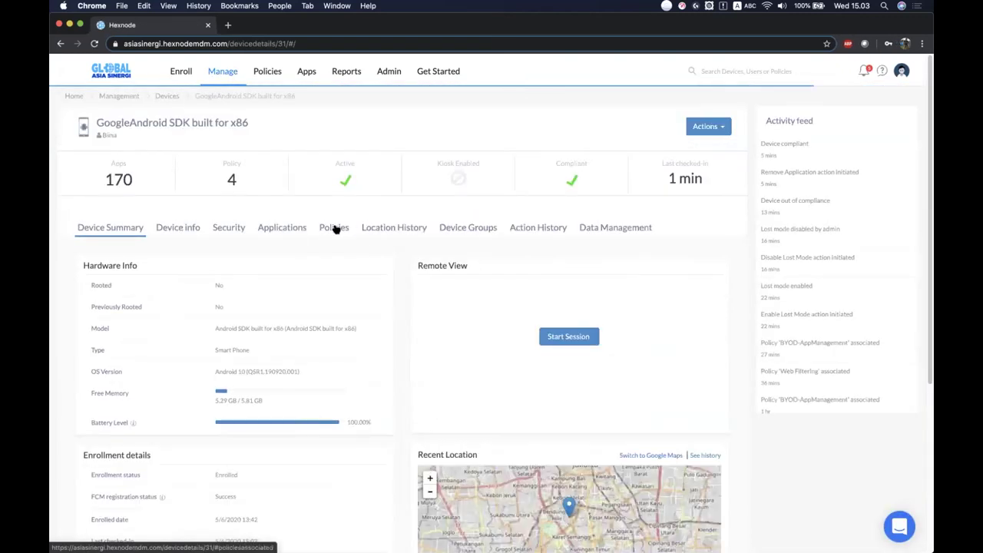
click(335, 226)
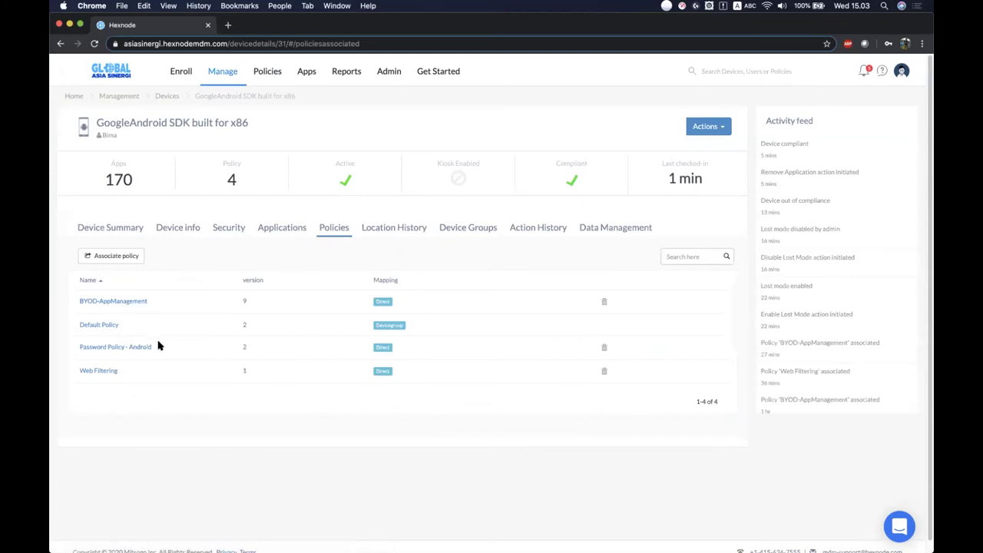
click(105, 325)
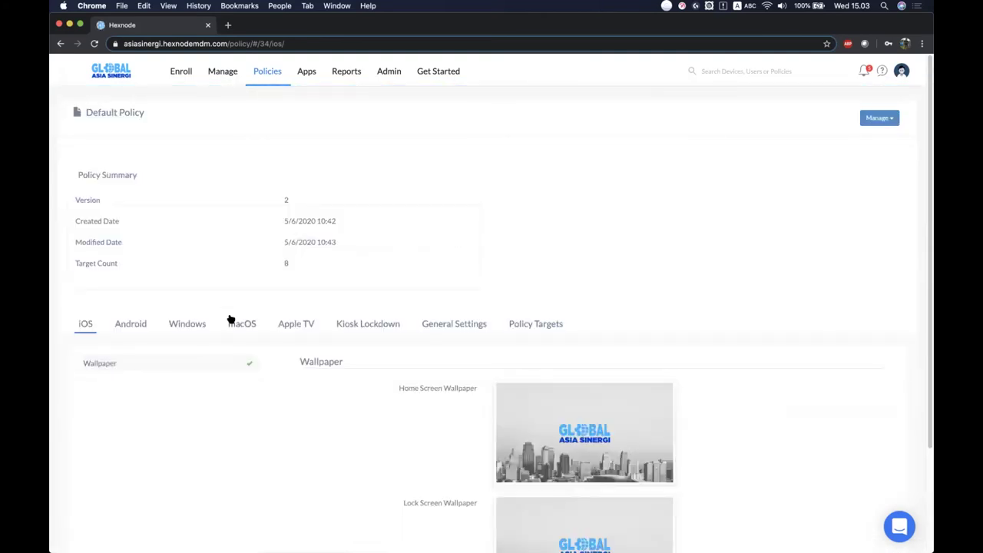
click(442, 325)
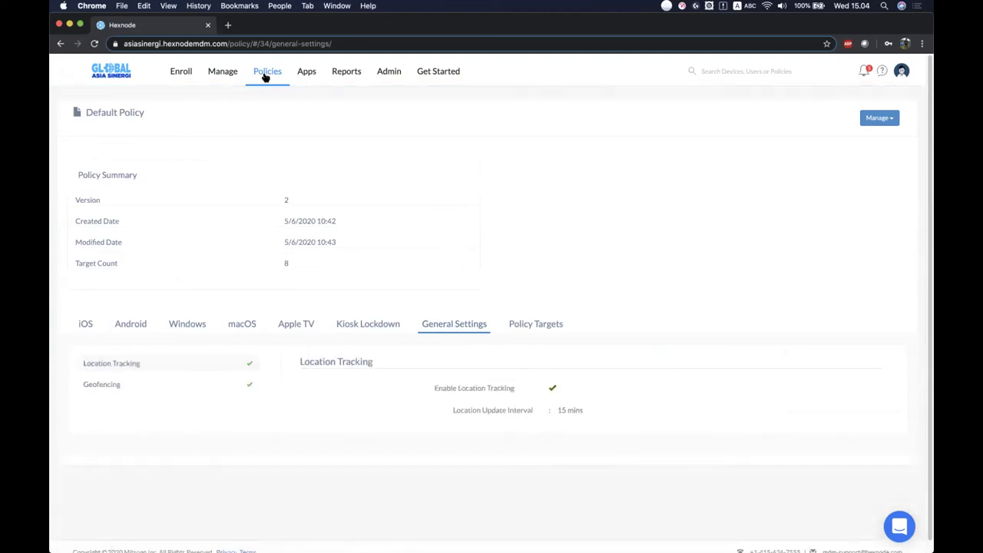
click(230, 72)
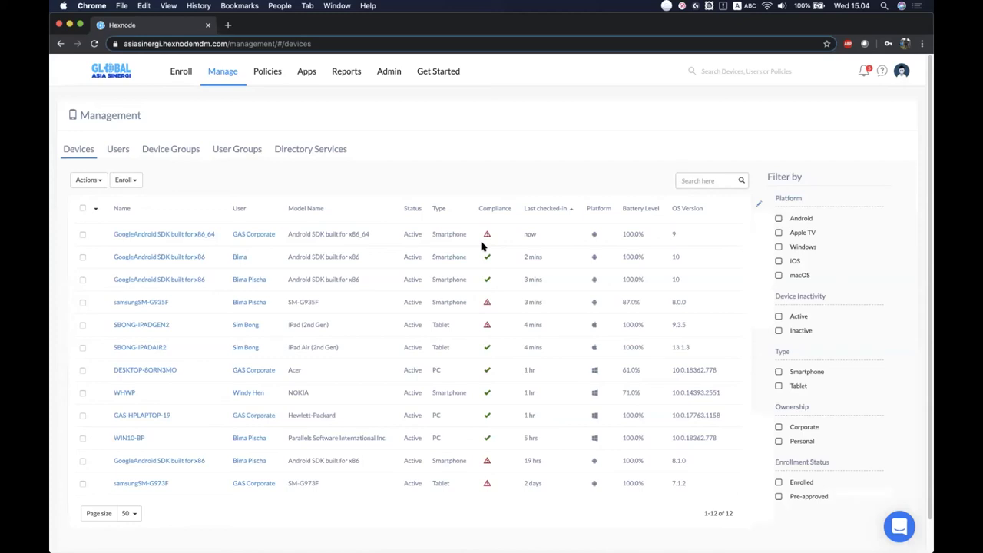
Step: Open the GoogleAndroid SDK built for x86 device and view its Recent Location map near Jakarta
click(184, 259)
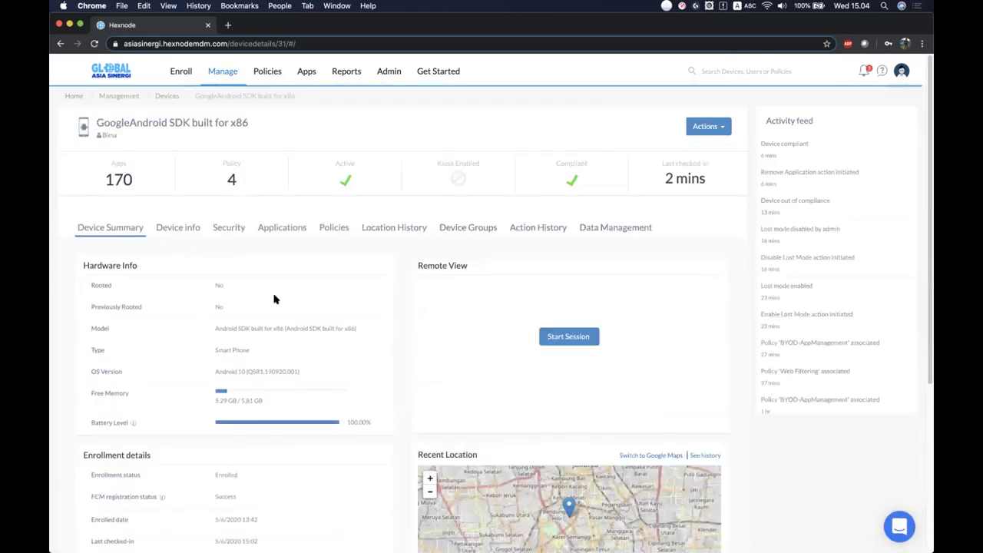
scroll(274, 299, down, 3)
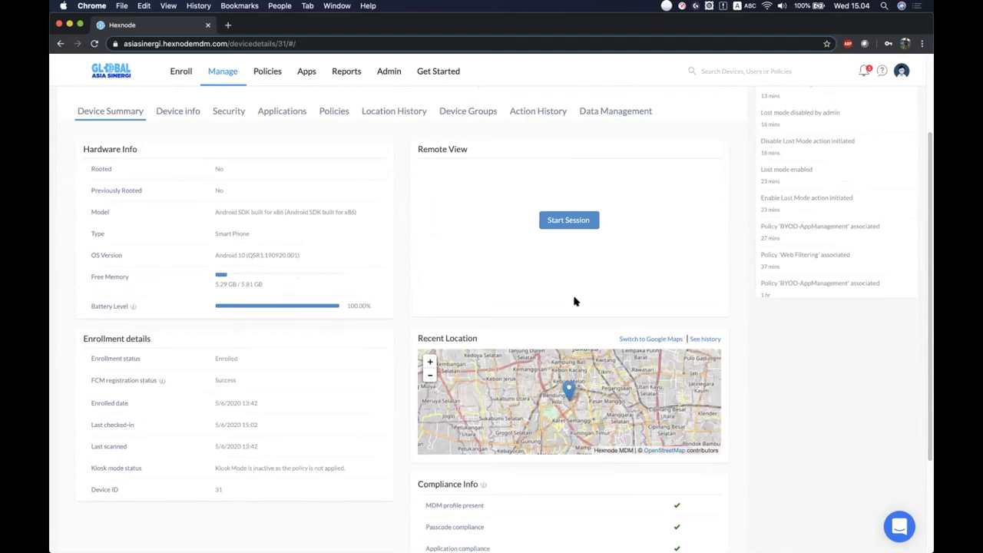
scroll(574, 359, down, 2)
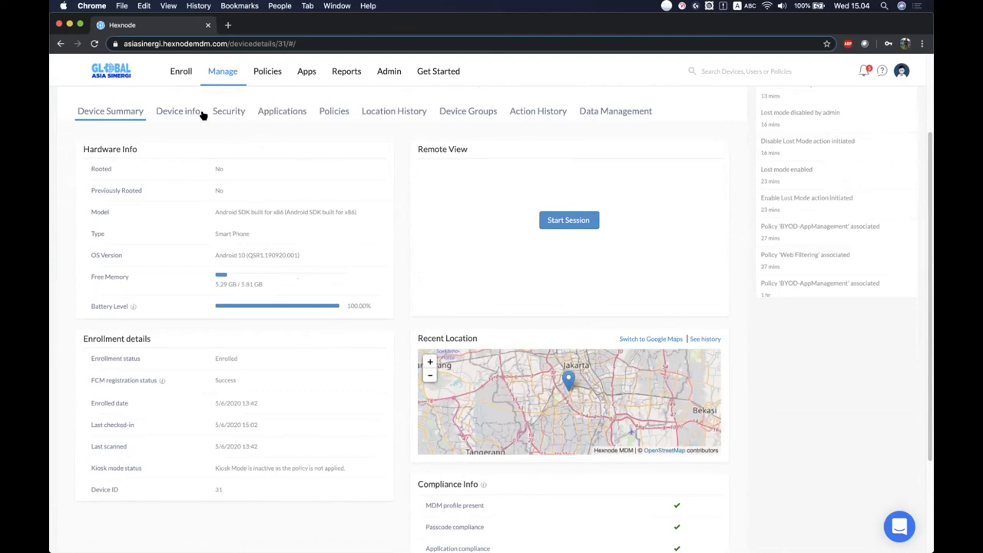
scroll(450, 252, up, 1)
scroll(450, 257, down, 4)
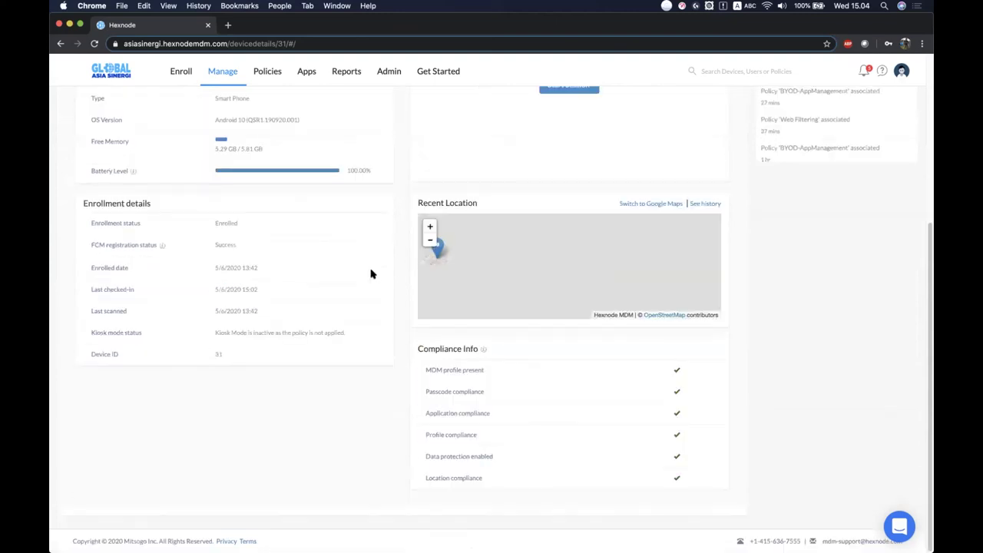
mouse_move(521, 277)
mouse_down()
mouse_move(464, 267)
mouse_move(515, 267)
mouse_move(529, 255)
mouse_up()
scroll(529, 255, up, 3)
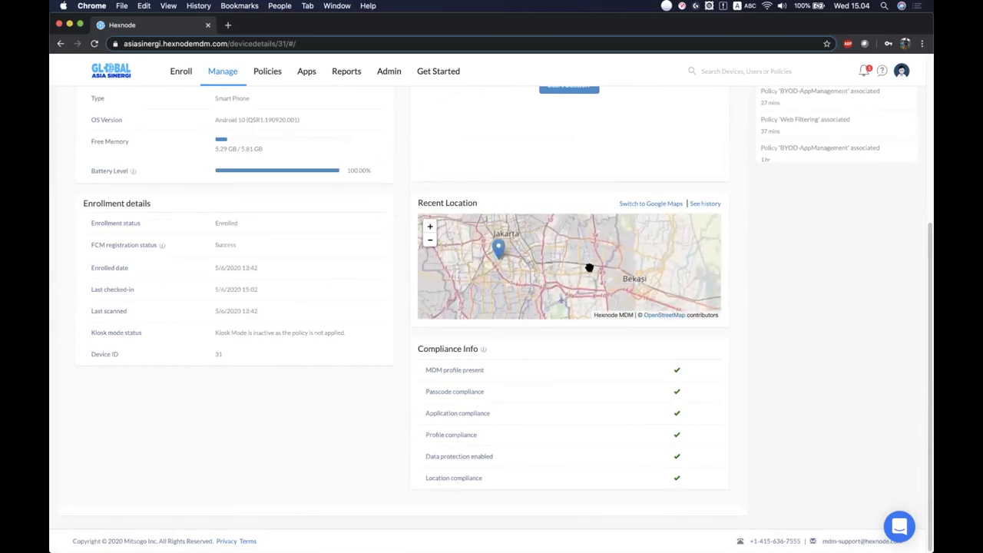
Step: Switch to the Android emulator and unlock the phone with its PIN
key(ctrl+Right)
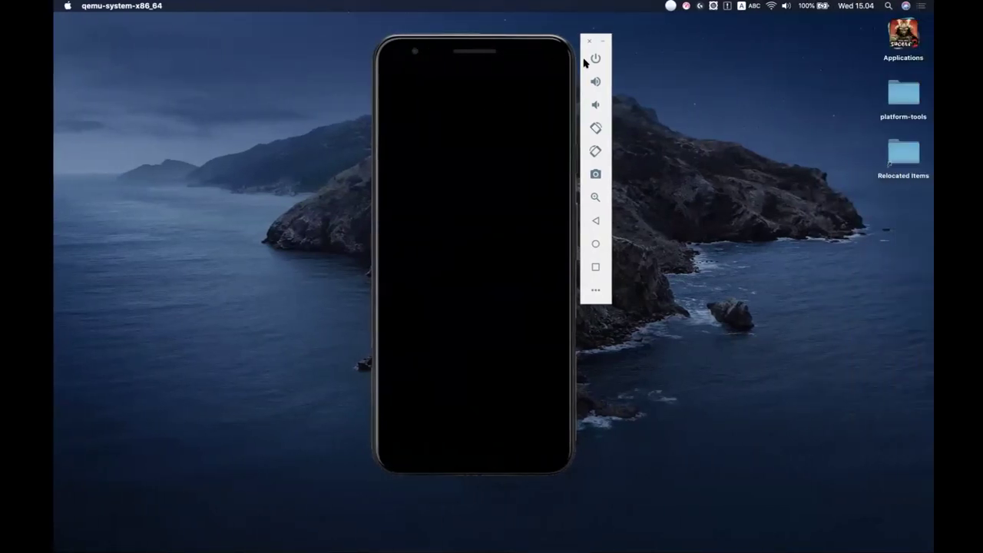
click(596, 60)
drag(502, 371, 515, 127)
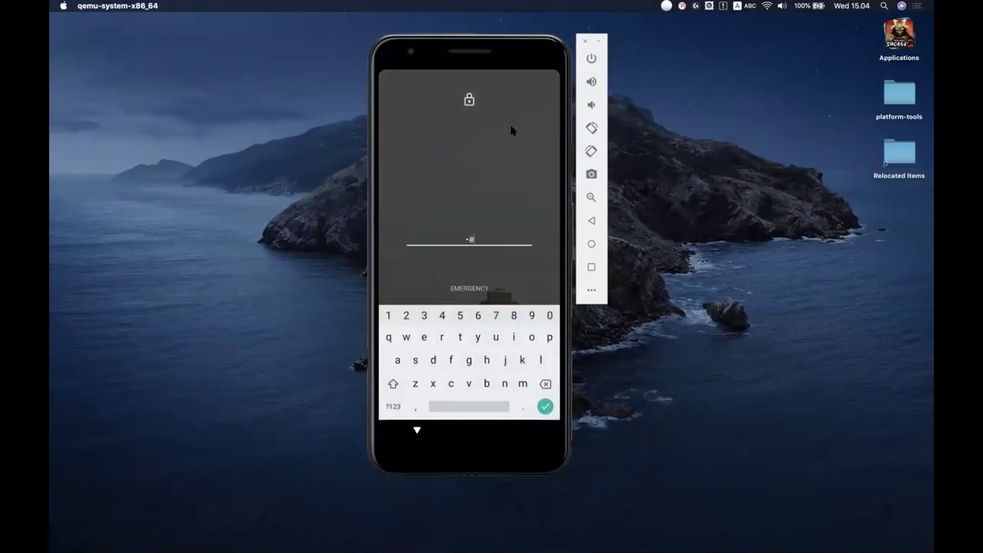
key(Return)
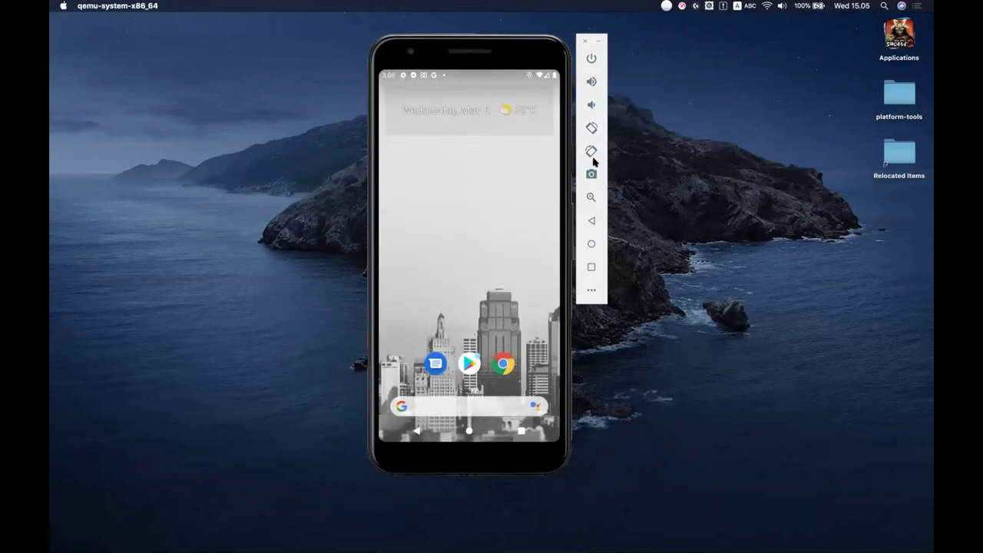
Step: In the emulator's extended location controls, search for and select Semarang
click(591, 289)
click(538, 65)
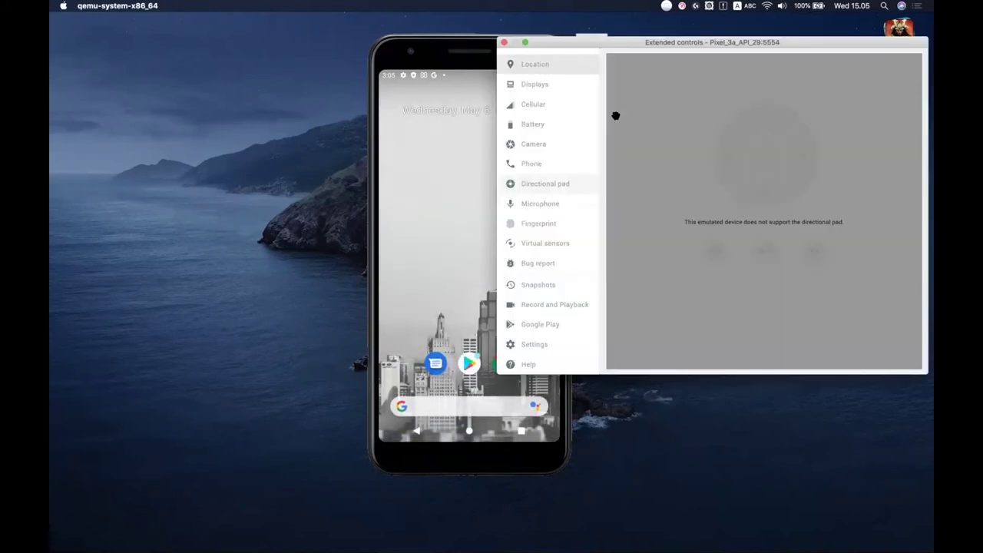
click(727, 99)
text(semara)
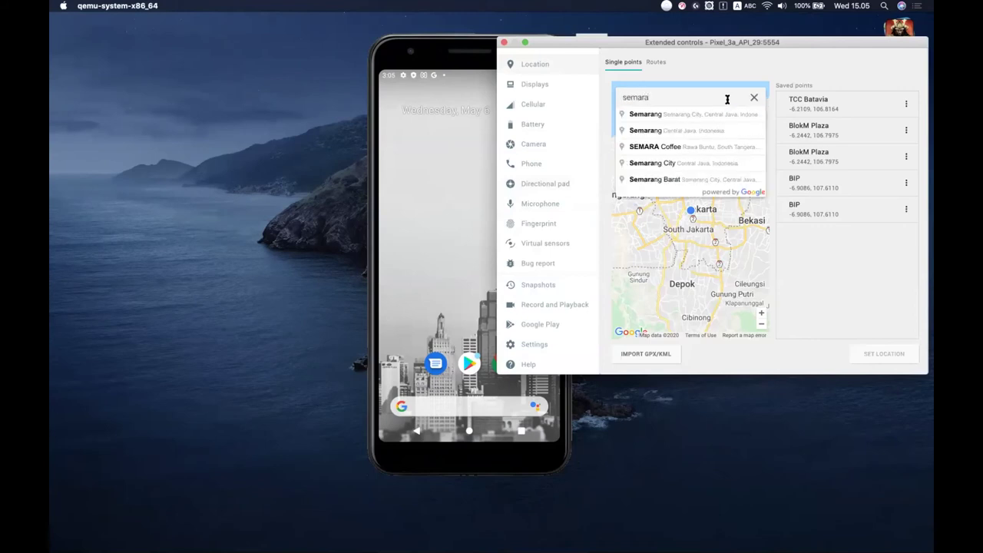
click(704, 114)
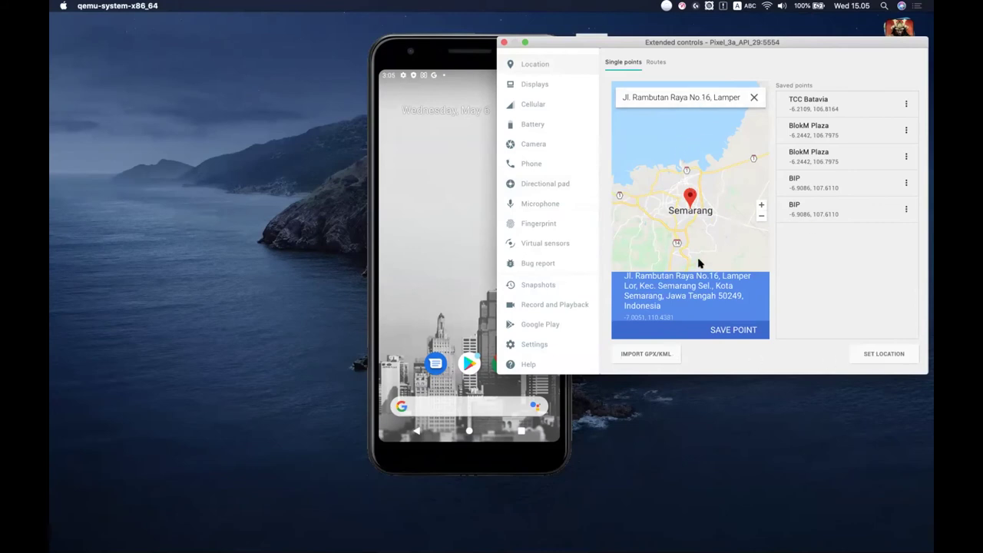
Step: Save the point as Semarang, set it as the phone's location, and close extended controls
click(739, 332)
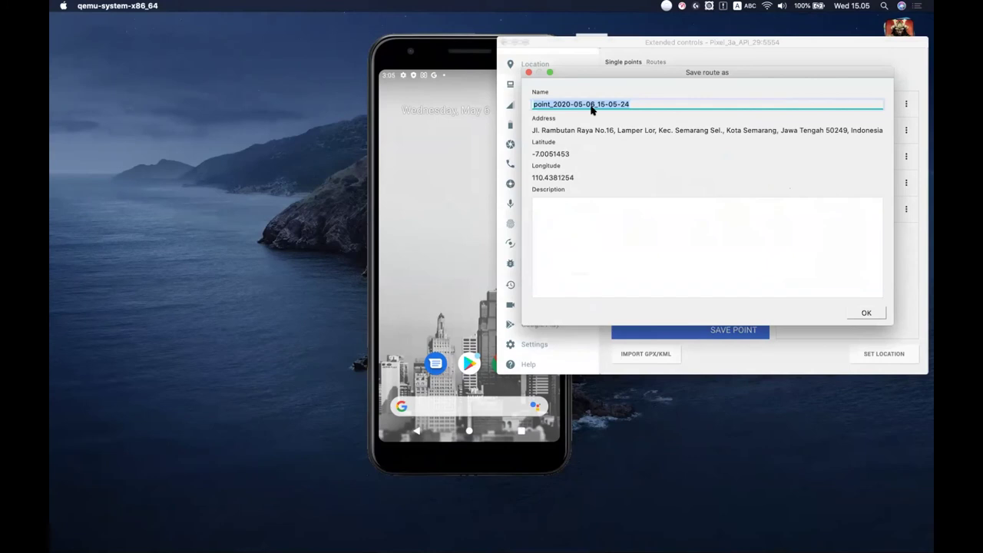
text(Semarang)
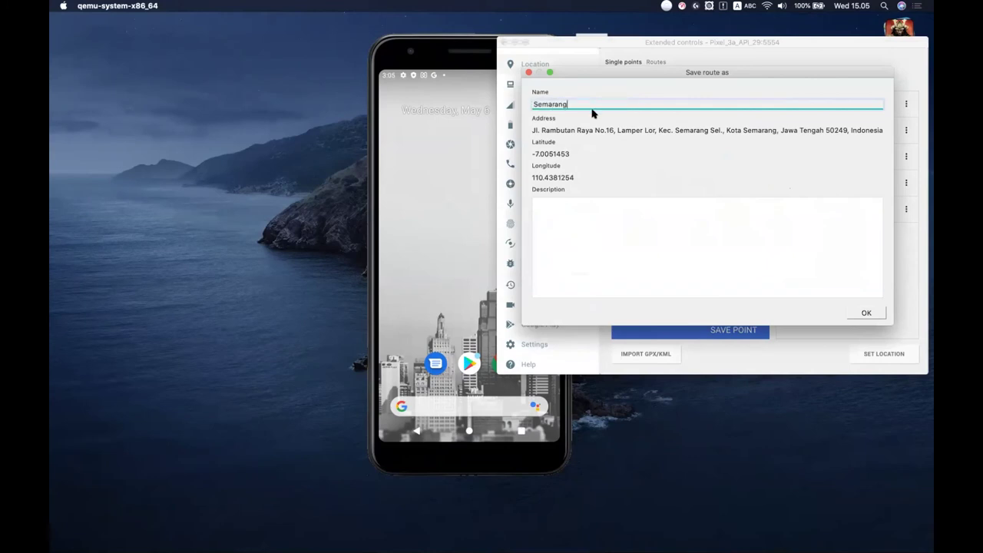
click(864, 312)
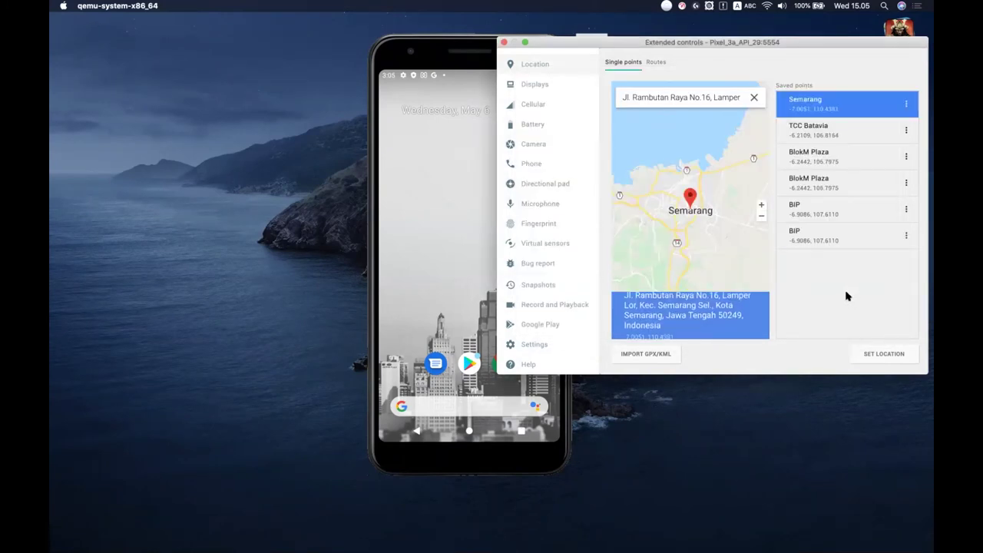
click(886, 360)
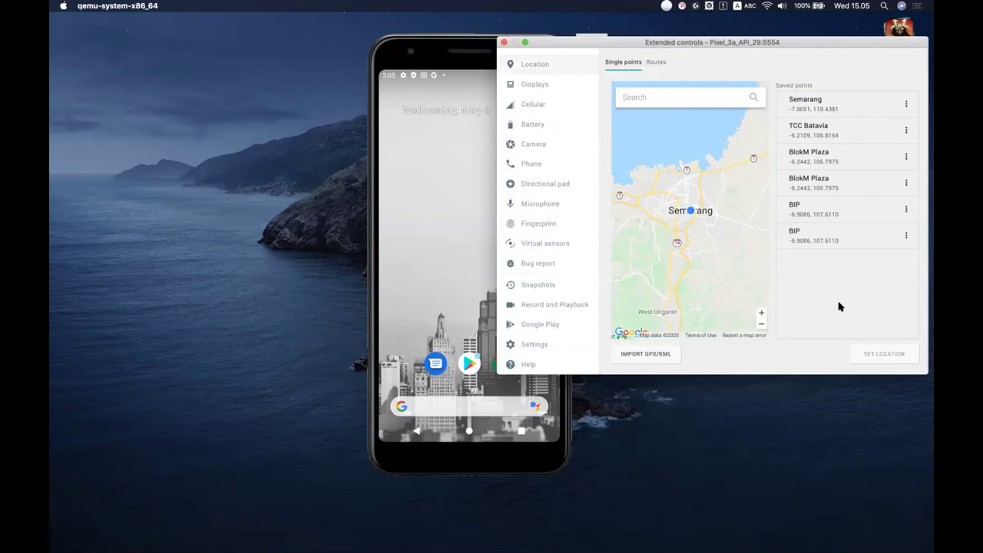
click(504, 43)
Step: Back on the Hexnode device page, run Scan Device from the Actions menu
key(ctrl+Left)
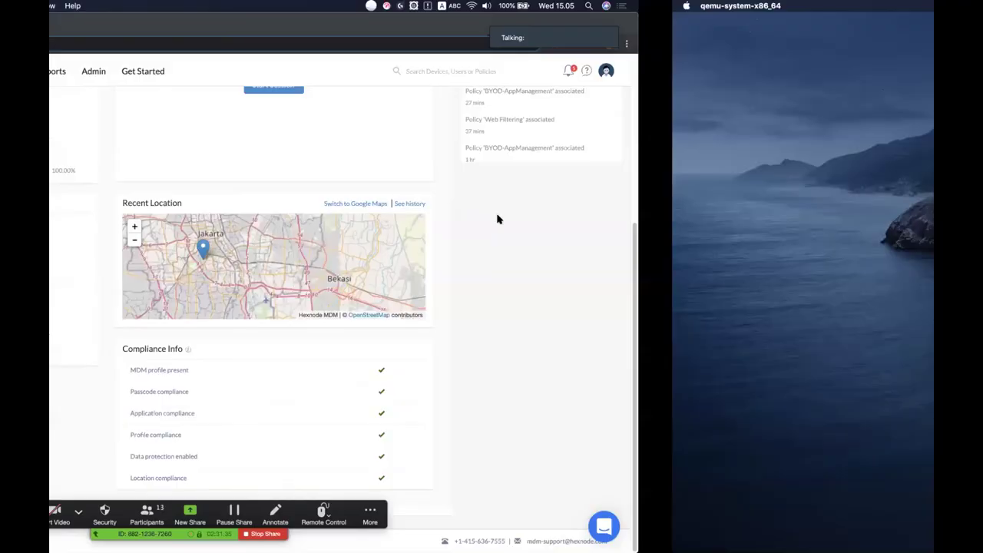
scroll(660, 182, up, 5)
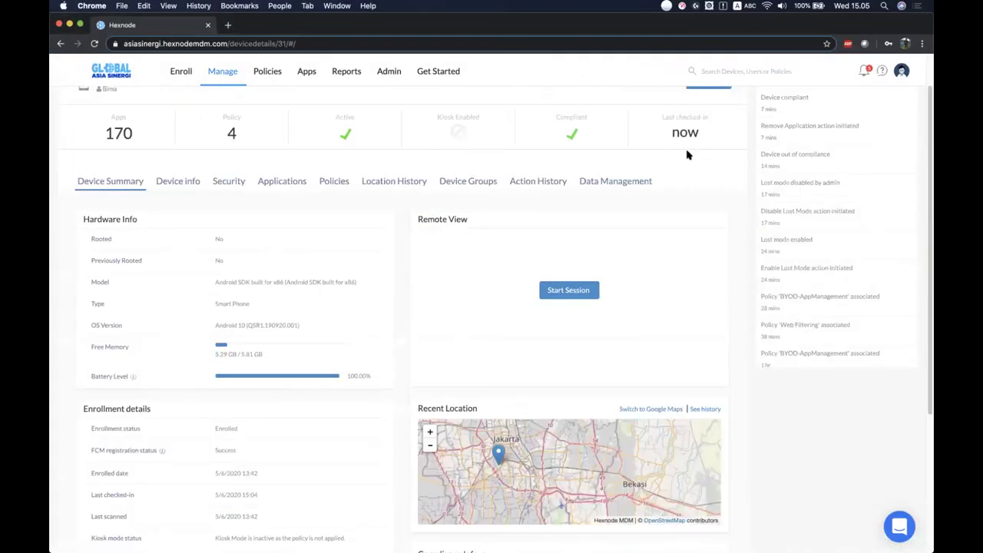
click(706, 126)
click(720, 147)
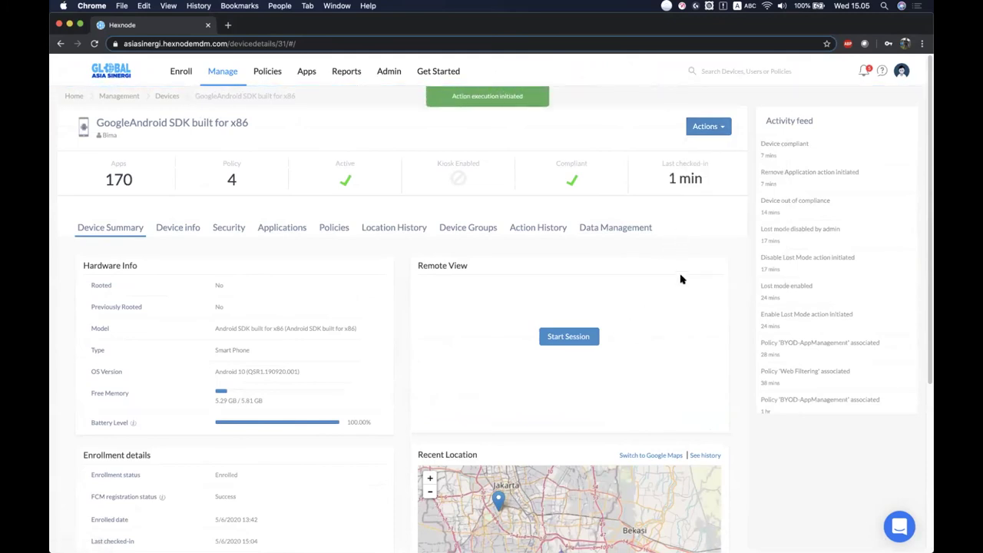
Step: Run Scan Device Location and open the device's Location History tab
scroll(686, 248, down, 1)
click(706, 109)
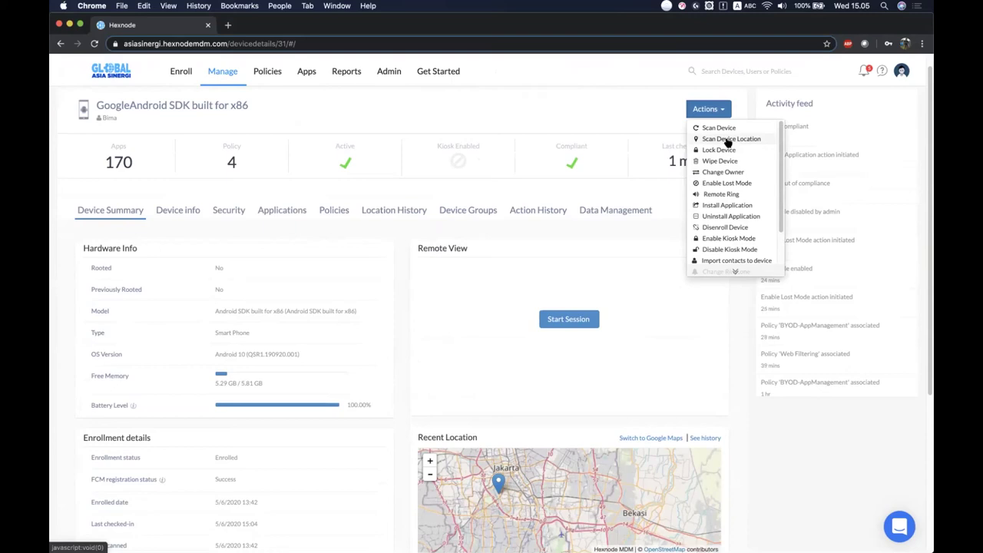
click(732, 141)
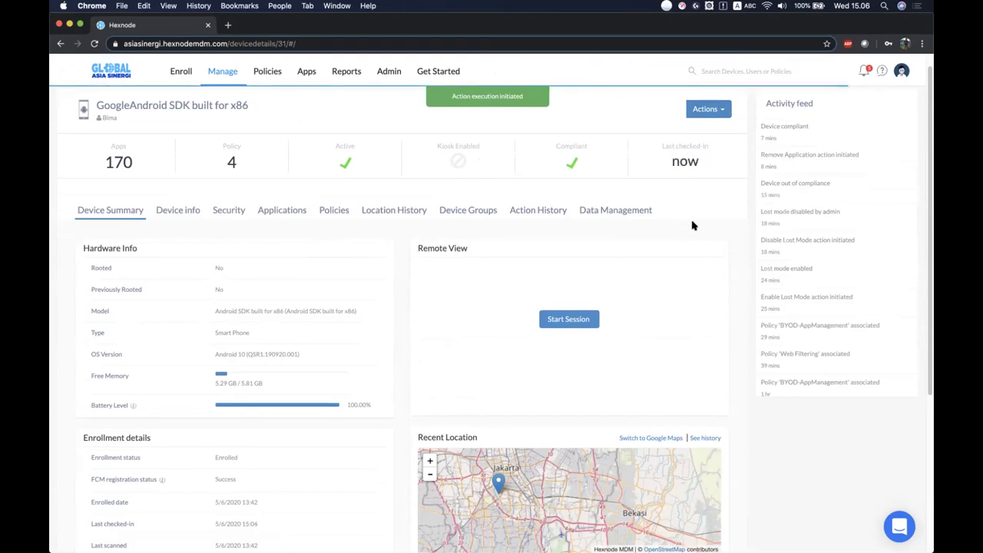
click(400, 213)
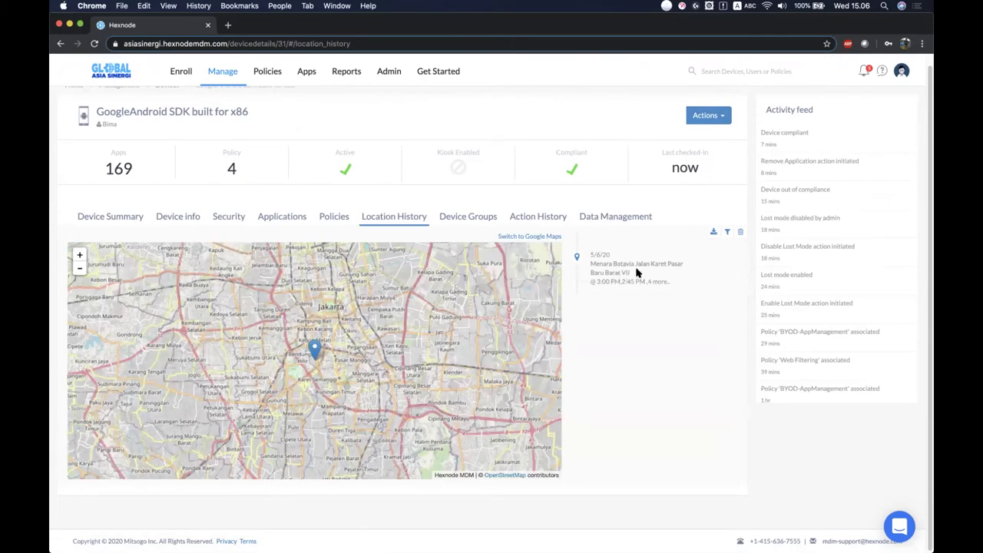
Step: Clear all the emulated phone's notifications from the shade, then return to Hexnode
key(ctrl+Right)
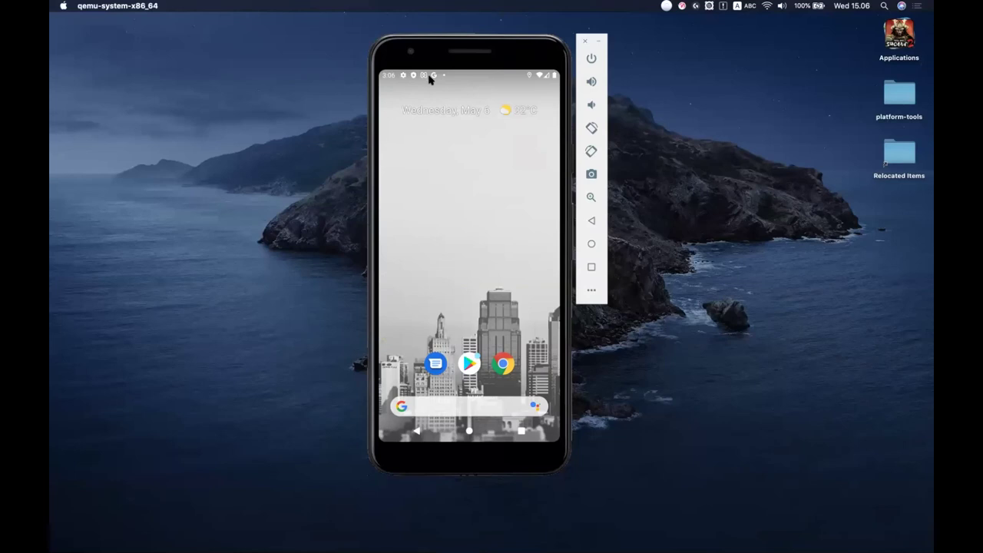
drag(430, 79, 474, 335)
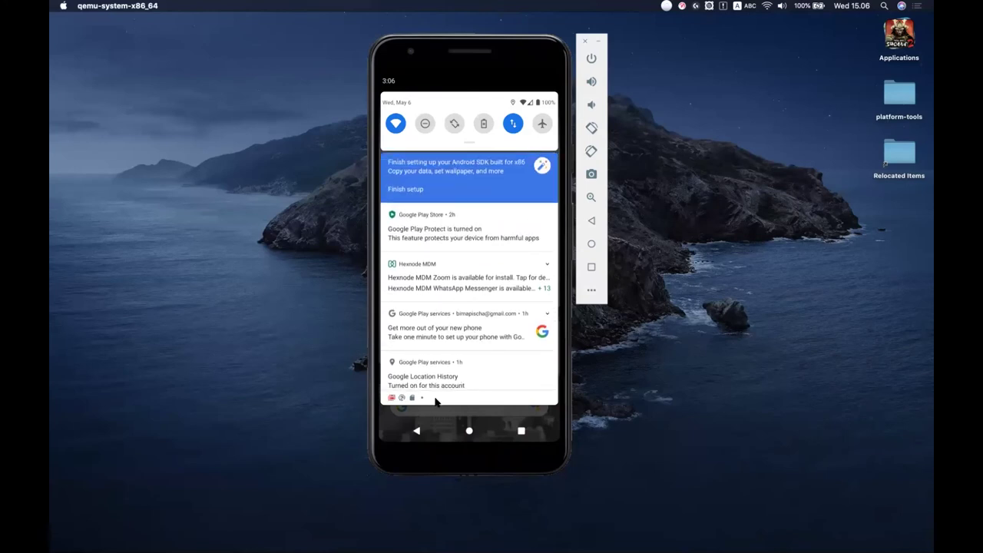
scroll(477, 350, down, 5)
drag(499, 394, 502, 230)
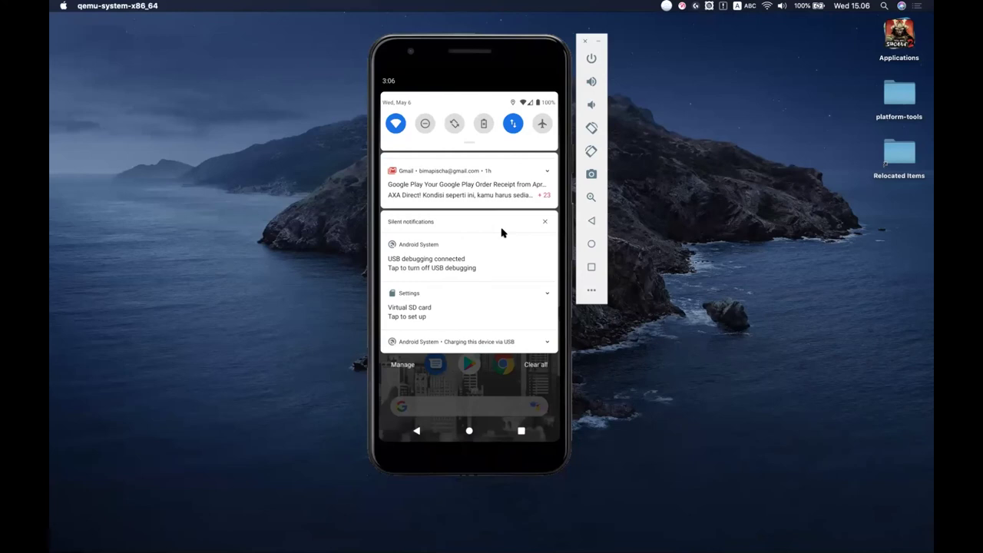
click(536, 383)
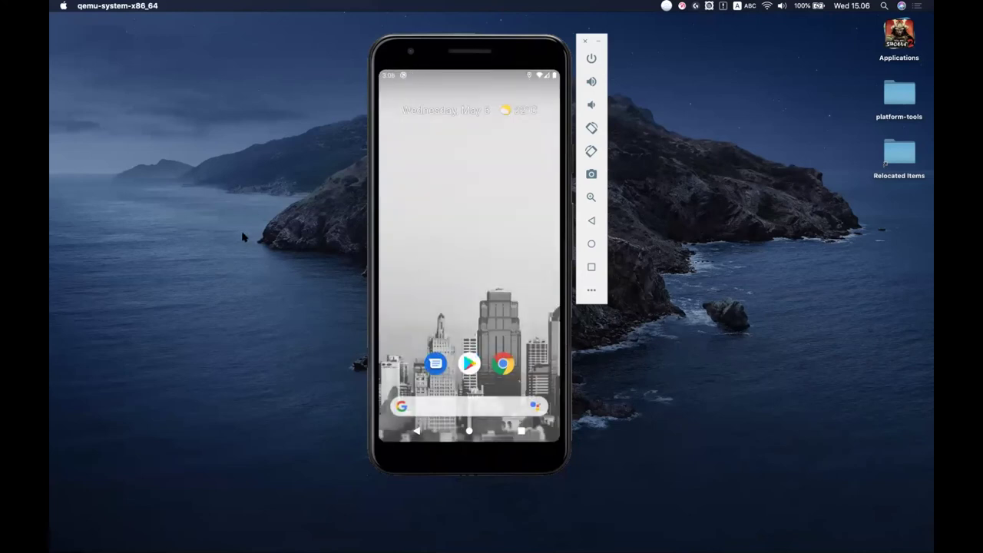
key(ctrl+Left)
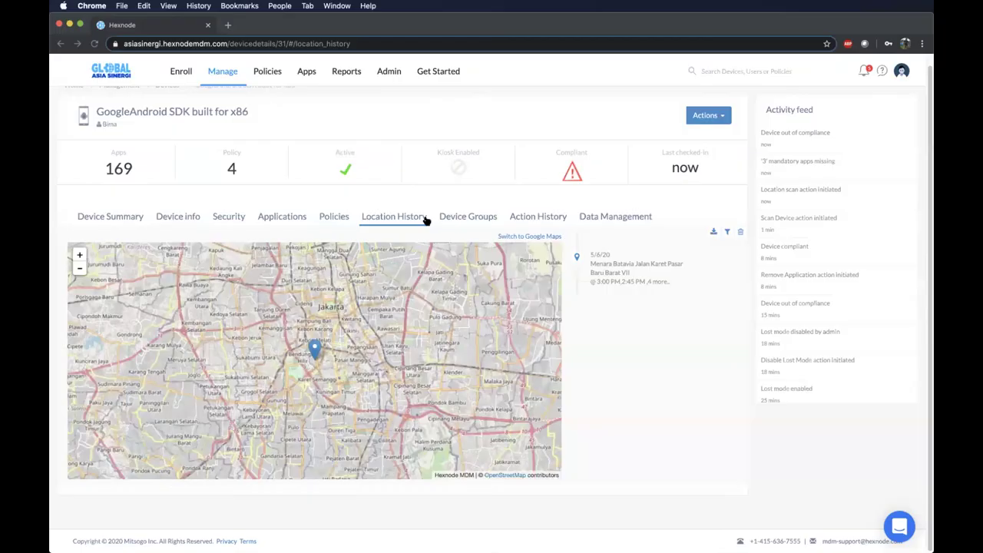
Step: Look through the Device info tab, then scroll through the Device Summary
click(190, 216)
scroll(537, 323, down, 5)
scroll(536, 322, down, 4)
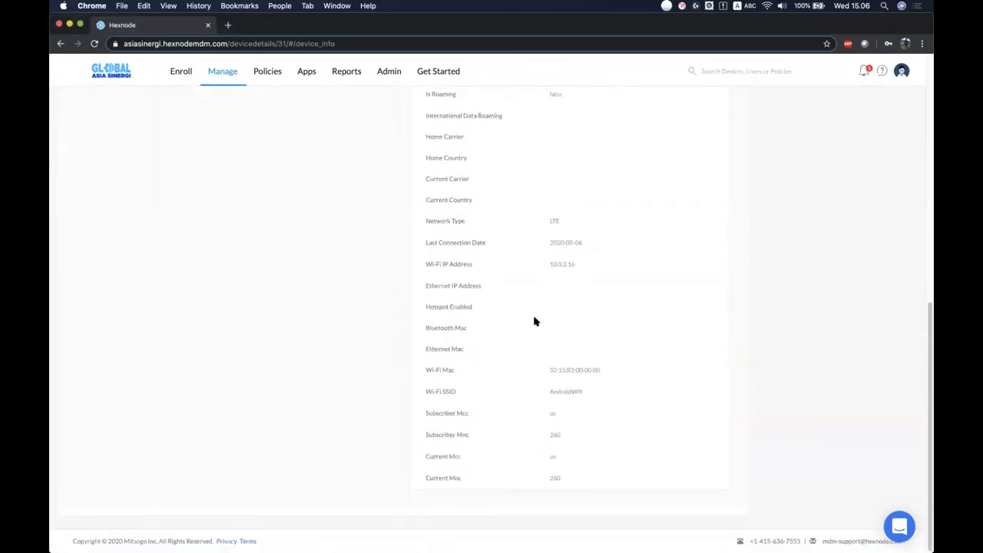
scroll(252, 239, up, 7)
click(138, 231)
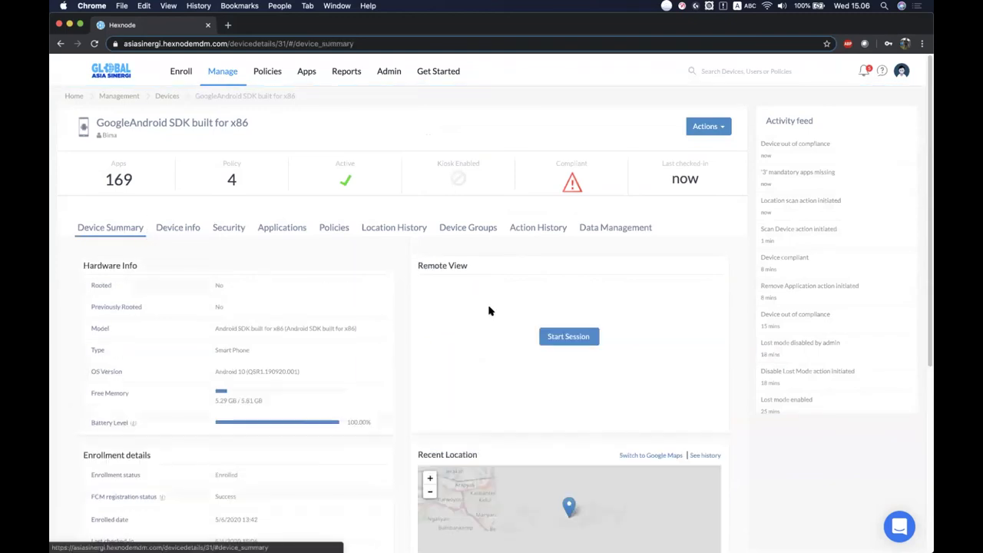
scroll(302, 325, down, 2)
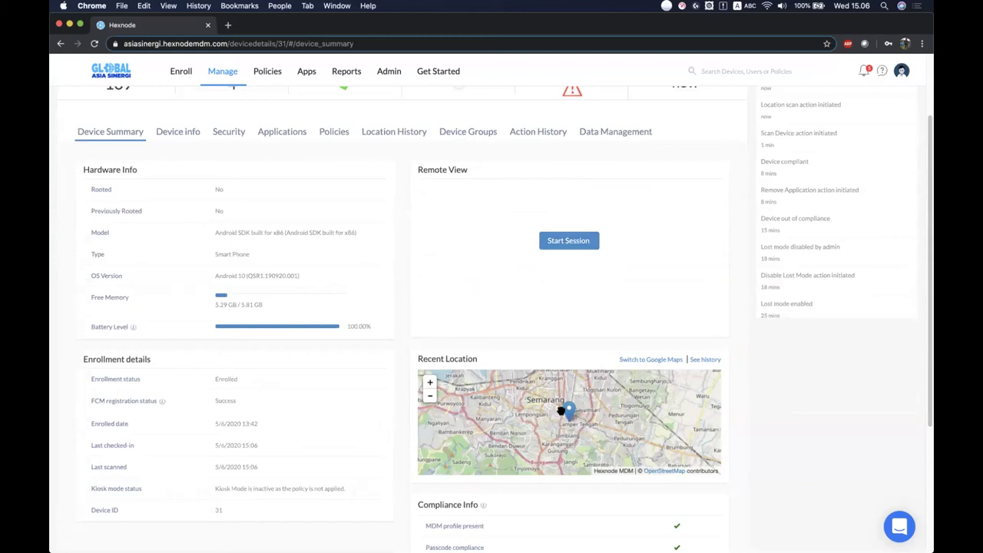
scroll(399, 257, up, 3)
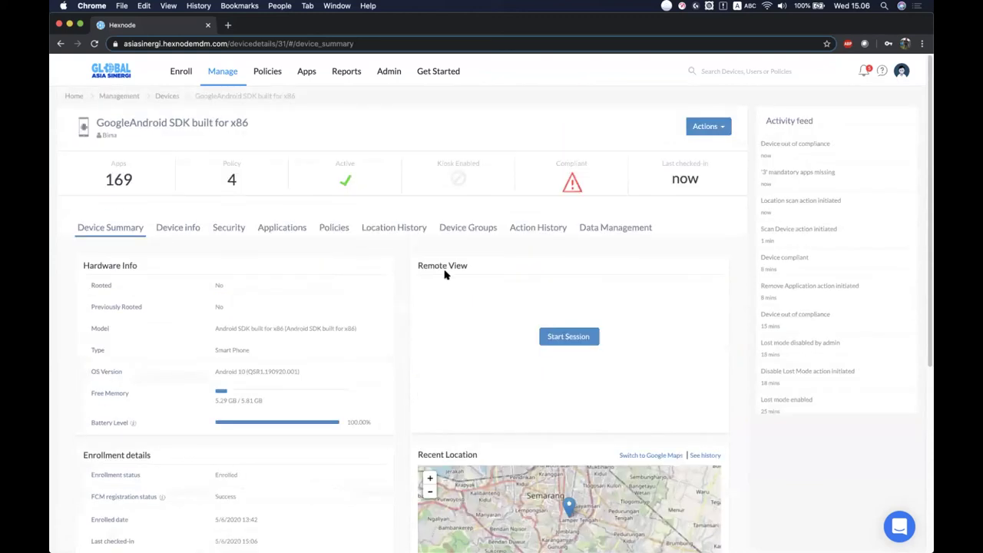
scroll(337, 284, down, 8)
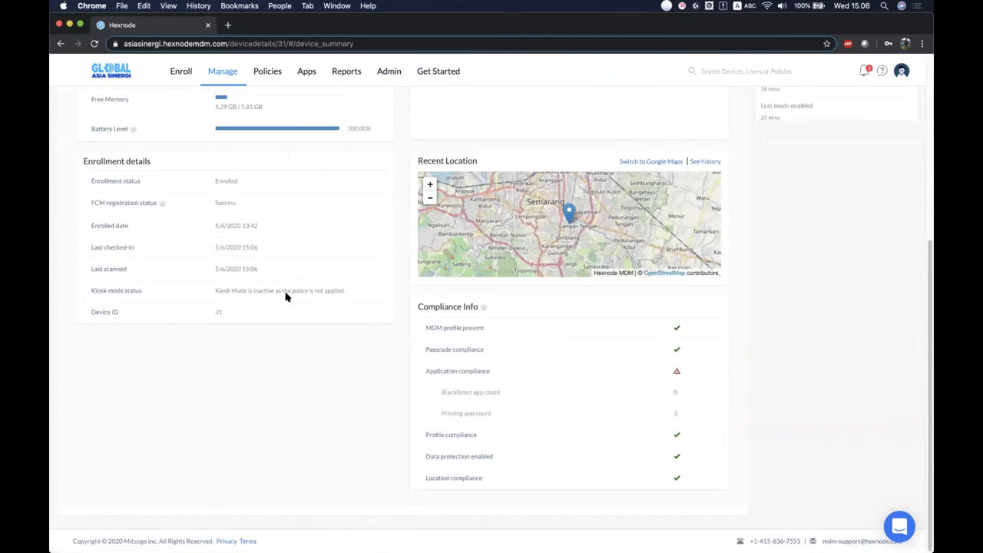
scroll(397, 238, up, 5)
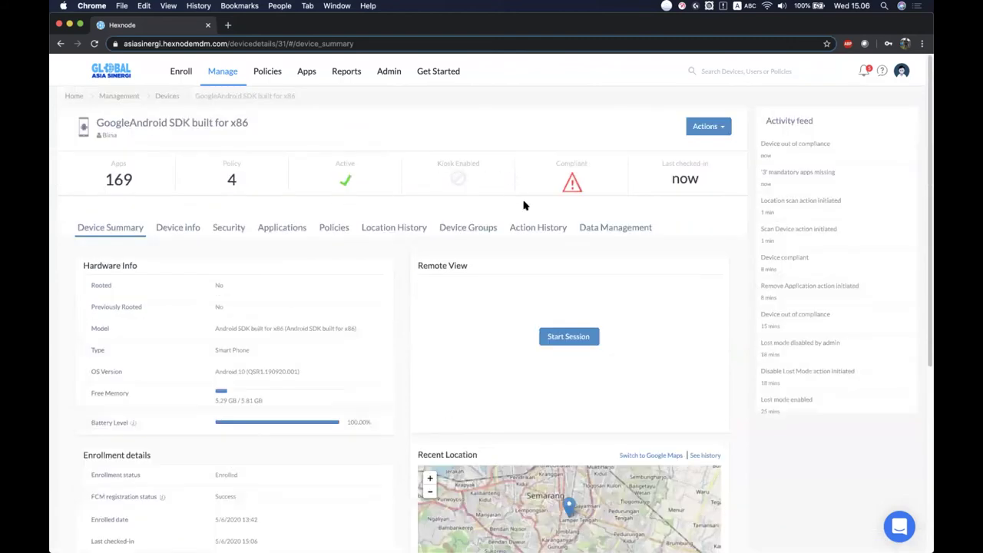
Step: Check Device Groups, Action History and Location History, then return to the Semarang-pinned Device Summary
click(474, 226)
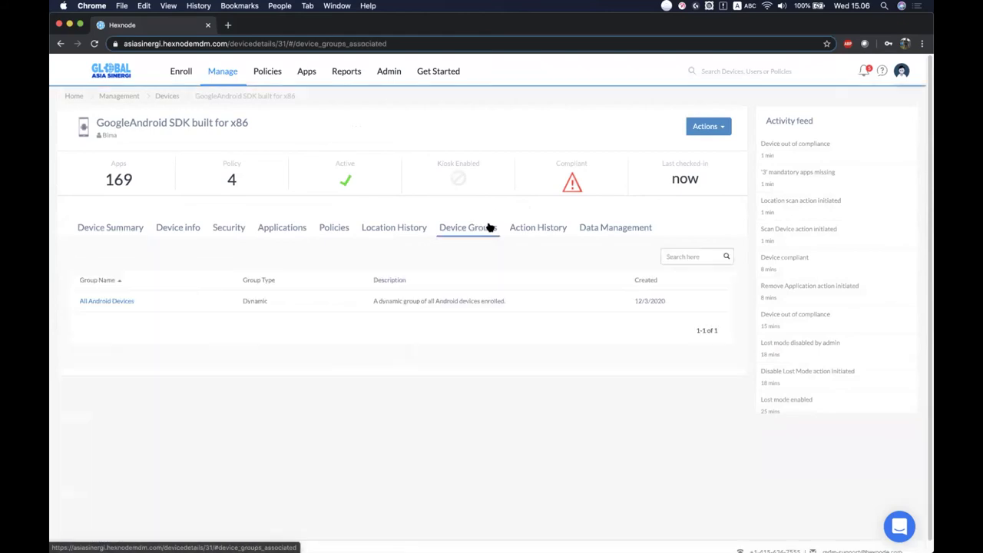
click(542, 227)
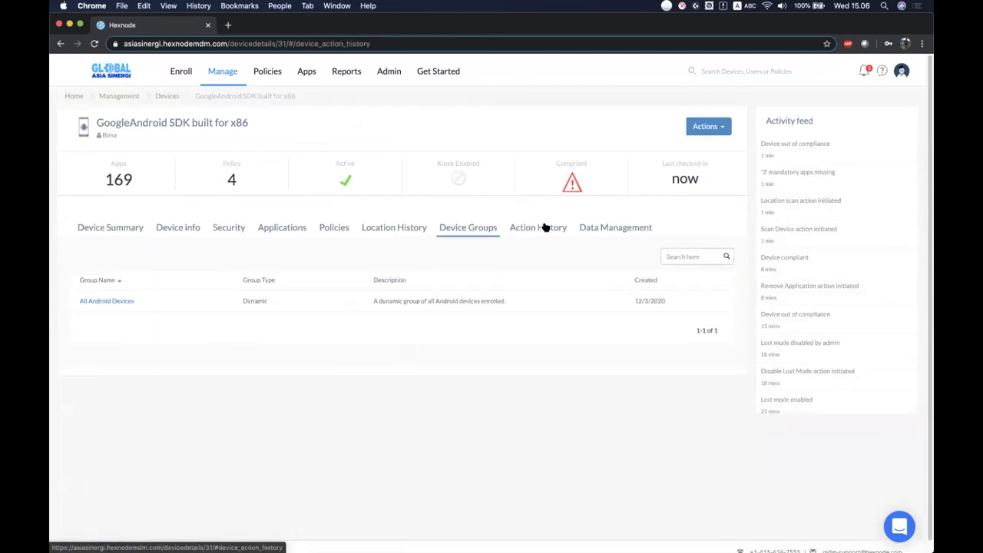
click(379, 228)
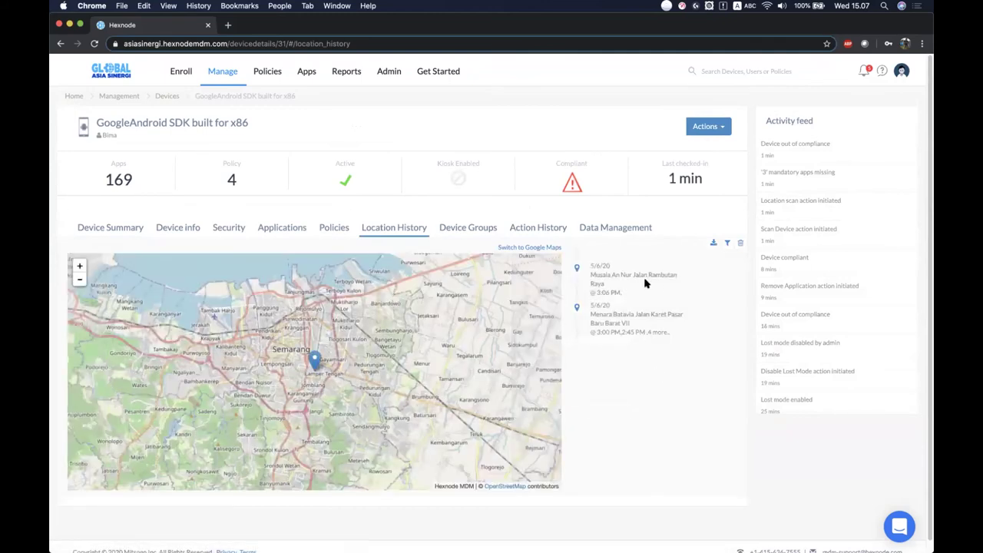
click(123, 228)
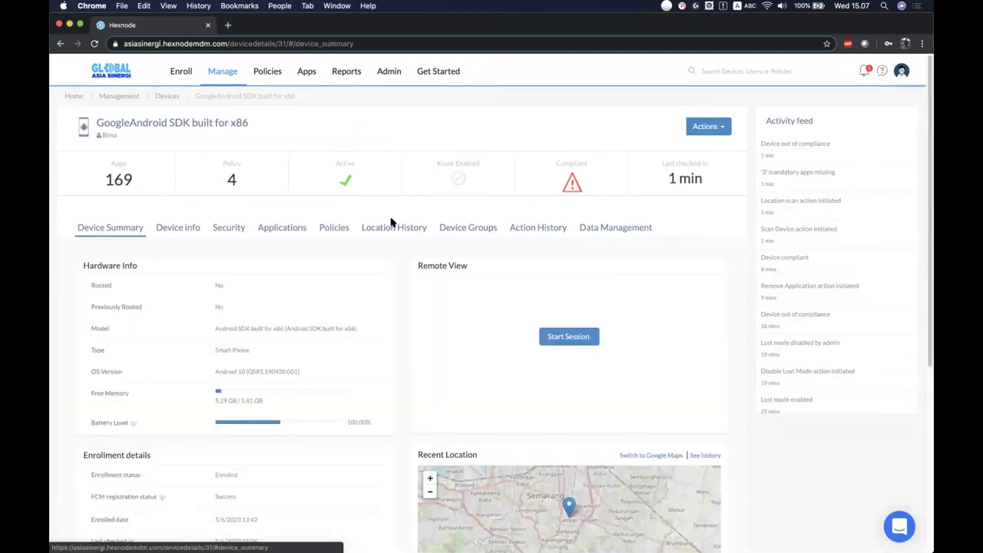
scroll(353, 269, down, 5)
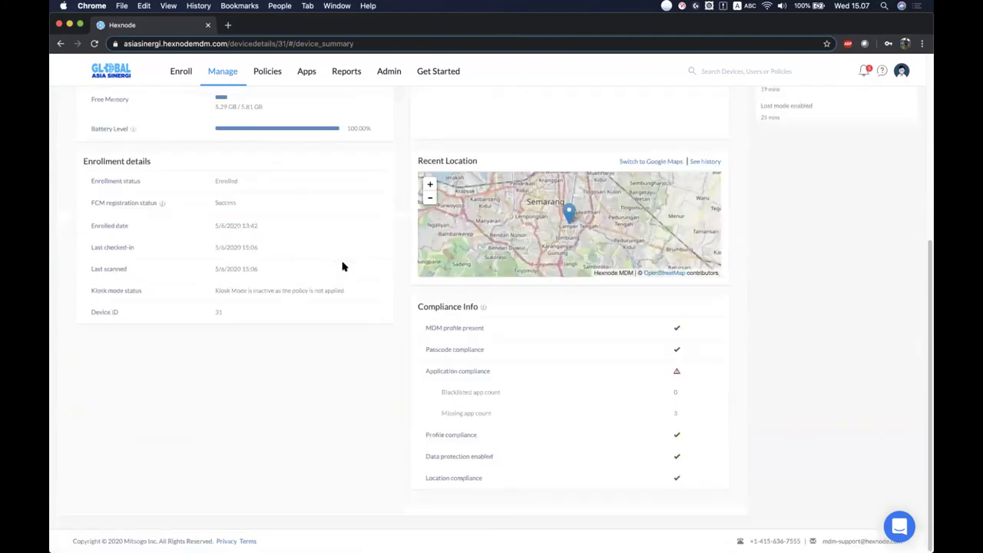
scroll(338, 265, up, 3)
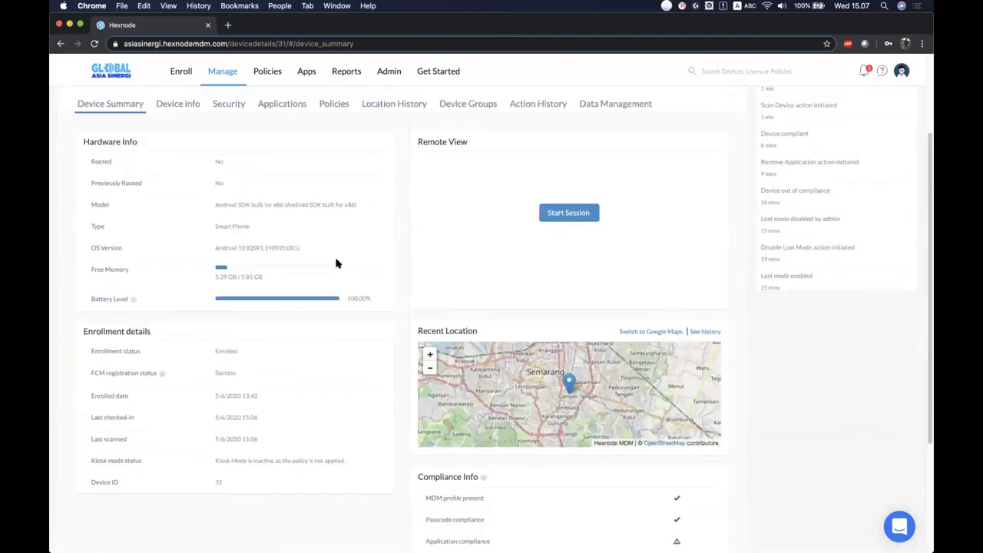
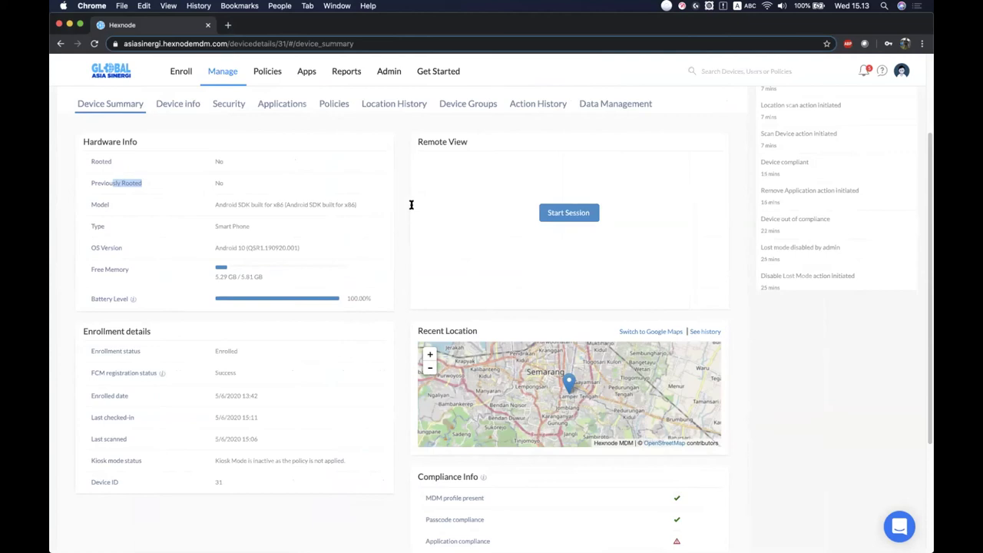
Step: Highlight the device's Model value, then clear the text selection
click(134, 203)
drag(223, 205, 333, 203)
click(251, 206)
click(244, 247)
scroll(186, 332, up, 2)
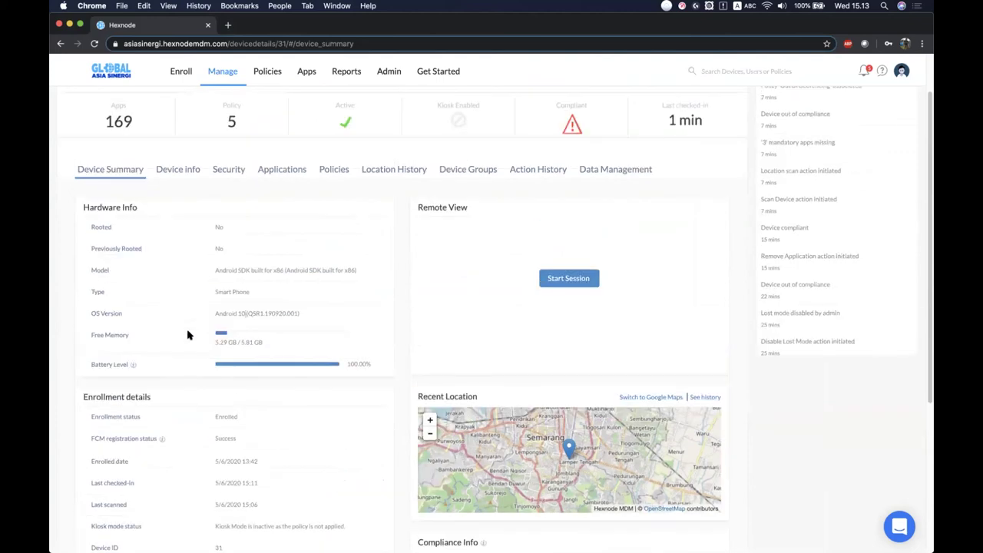
Step: Review Device info and Network Info, leave the Department field unchanged, then view security restrictions
click(179, 171)
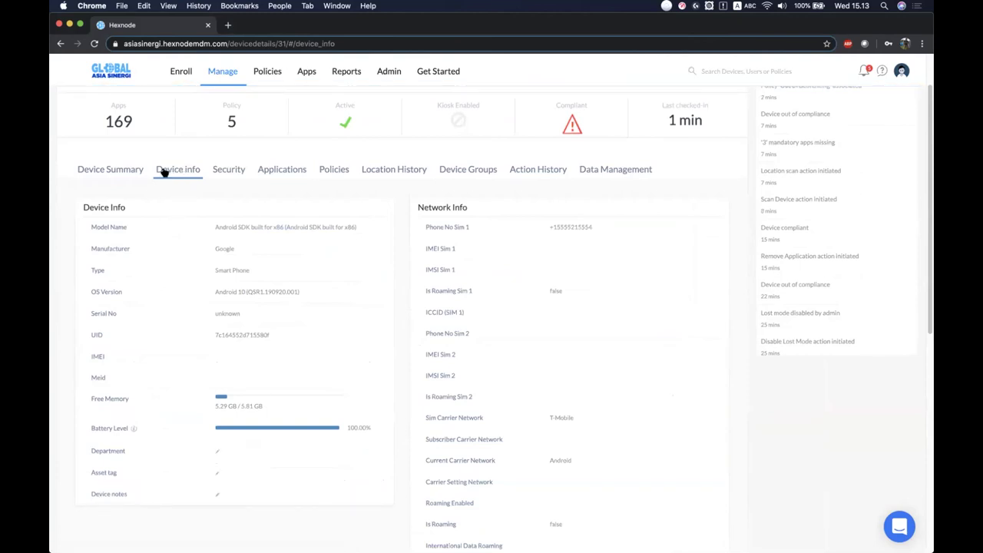
scroll(164, 231, down, 1)
scroll(163, 230, down, 3)
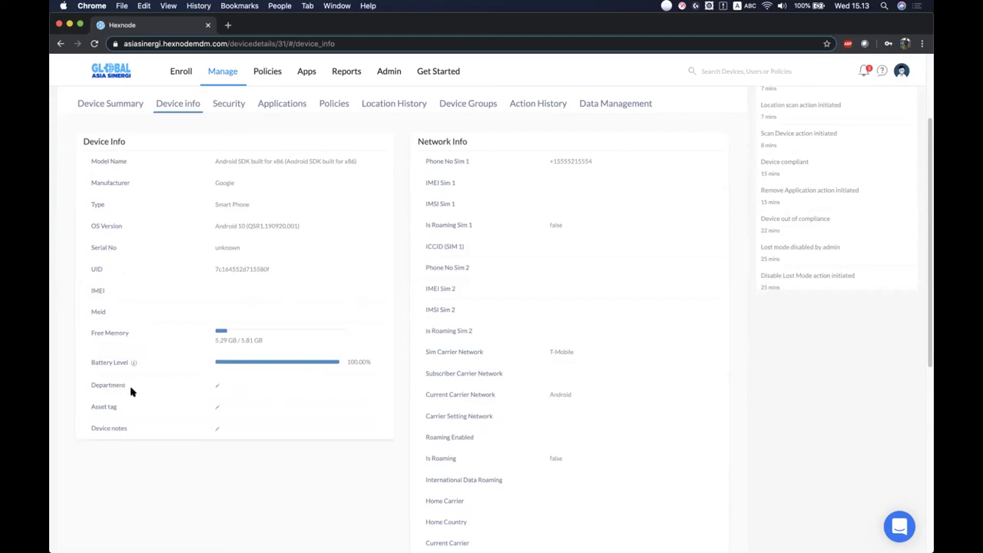
click(217, 386)
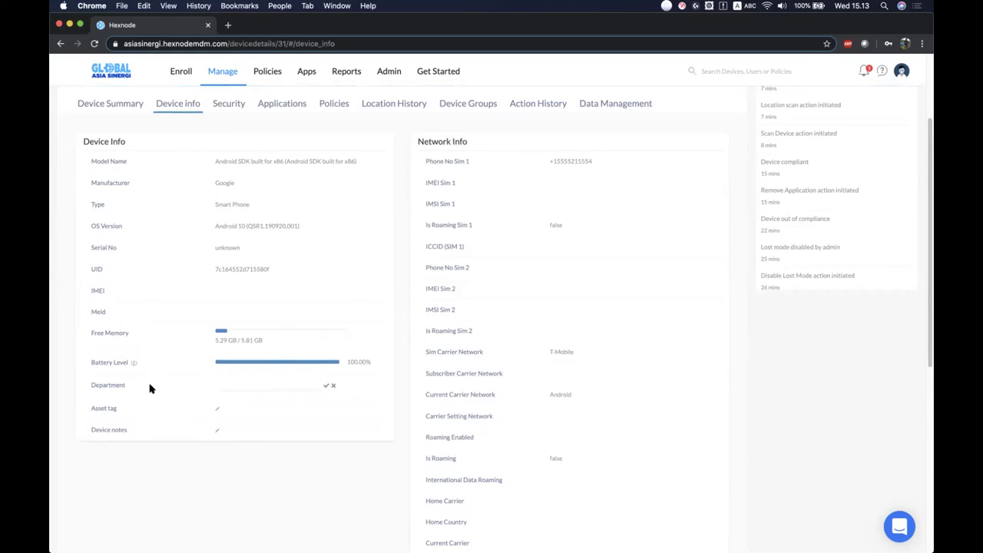
click(333, 386)
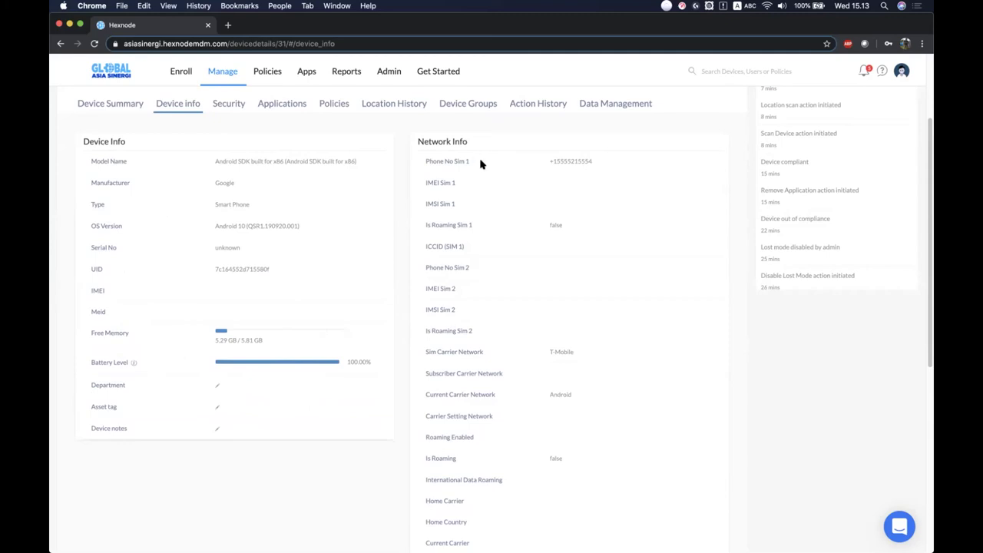
scroll(562, 201, down, 10)
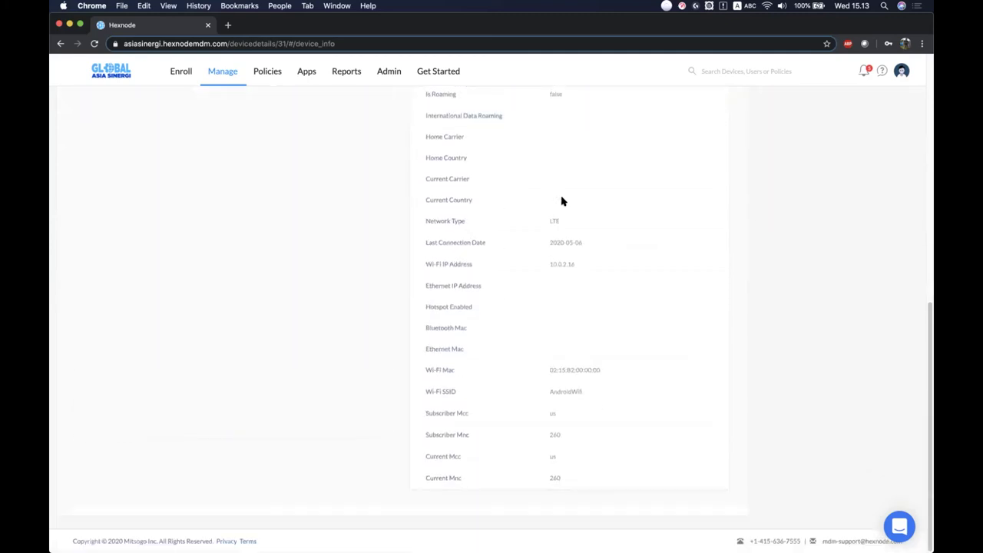
scroll(561, 199, up, 15)
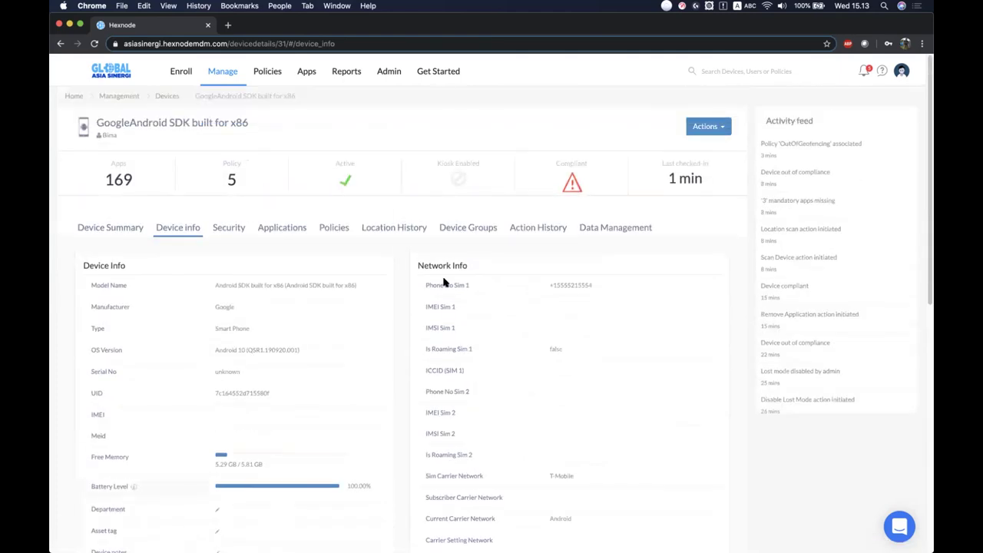
click(228, 230)
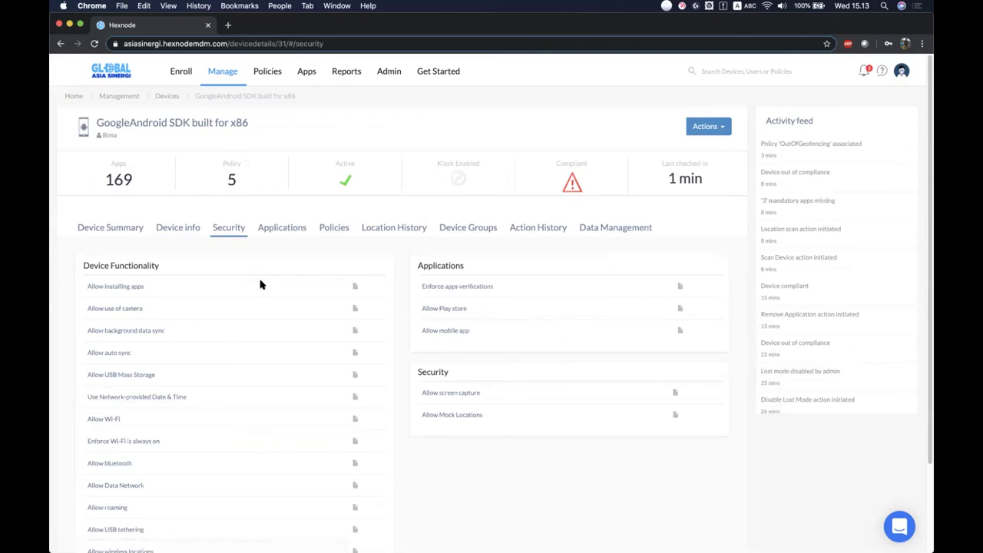
key(ctrl+Right)
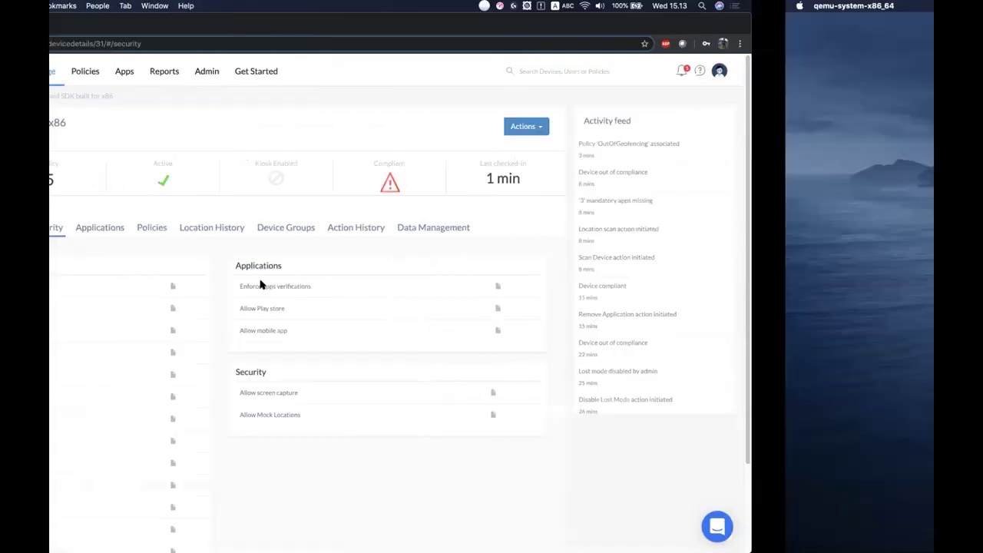
key(ctrl+Left)
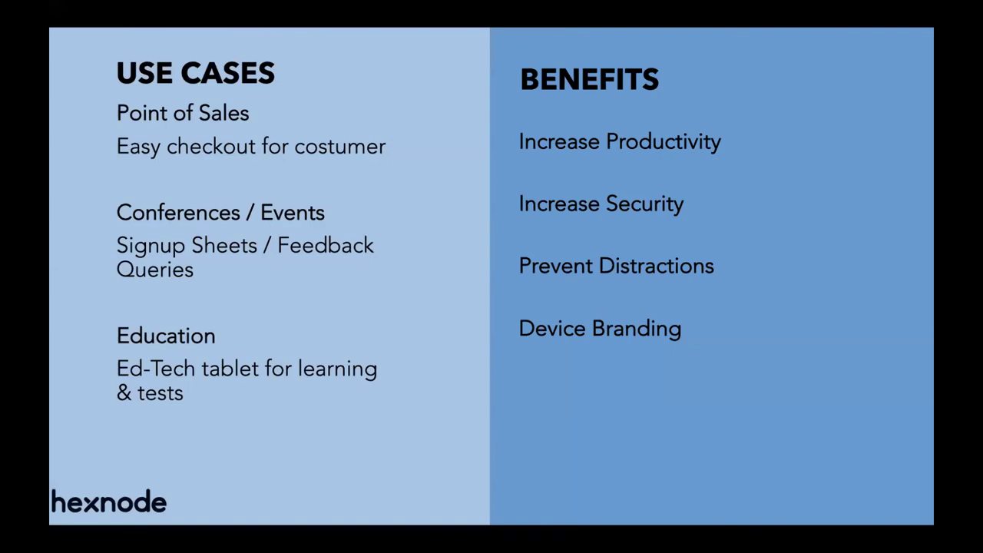
click(665, 240)
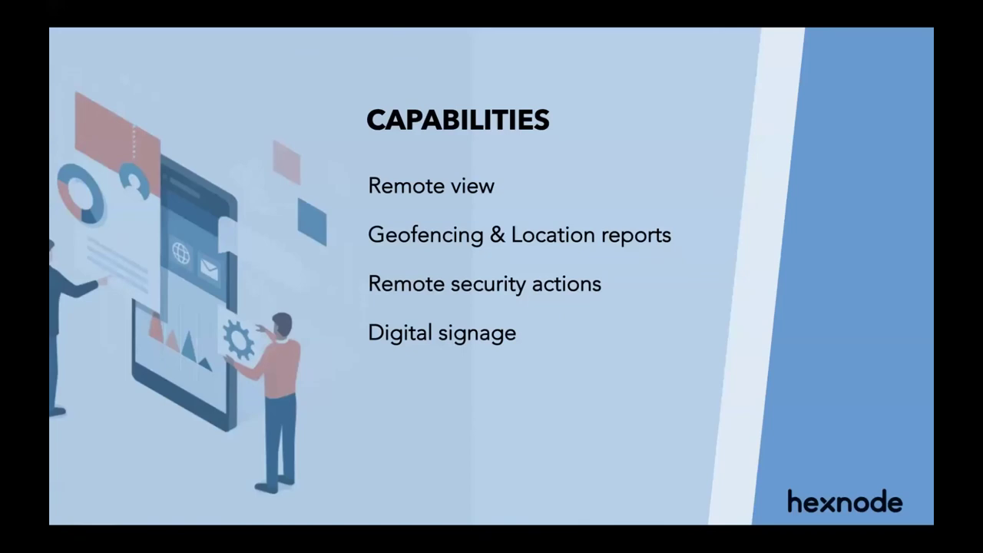
key(ctrl+Right)
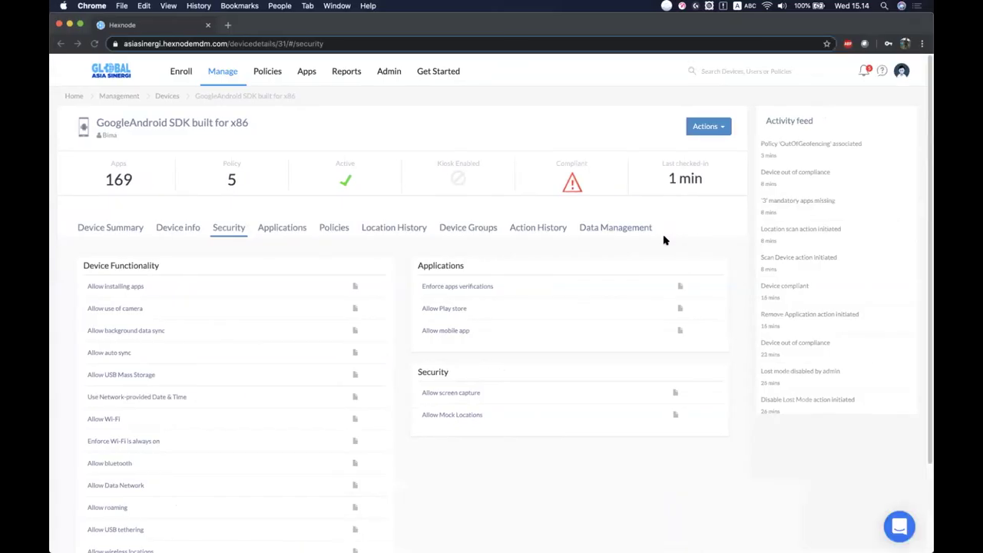
Step: Open the samsungSM-G935F phone from the Manage devices list and scan its summary
click(219, 70)
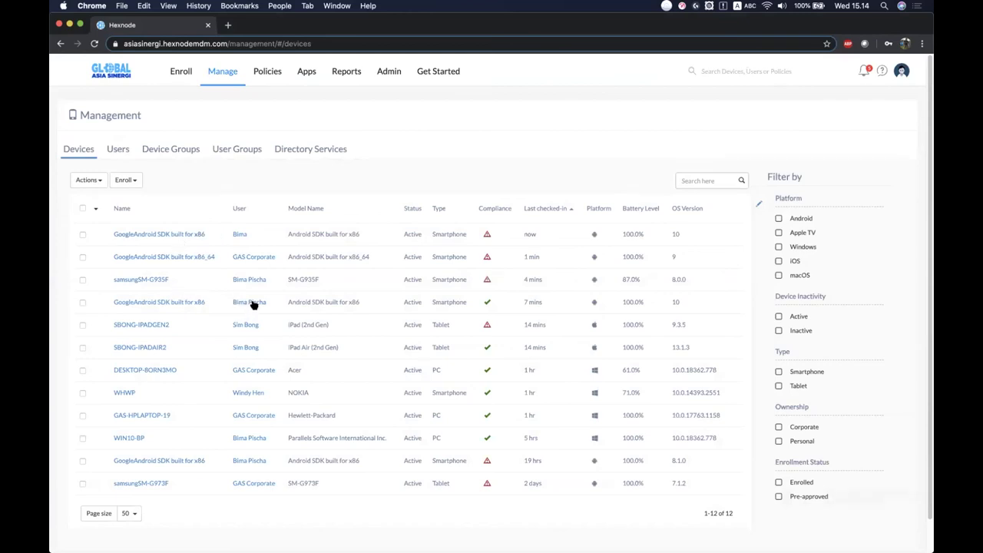
click(140, 281)
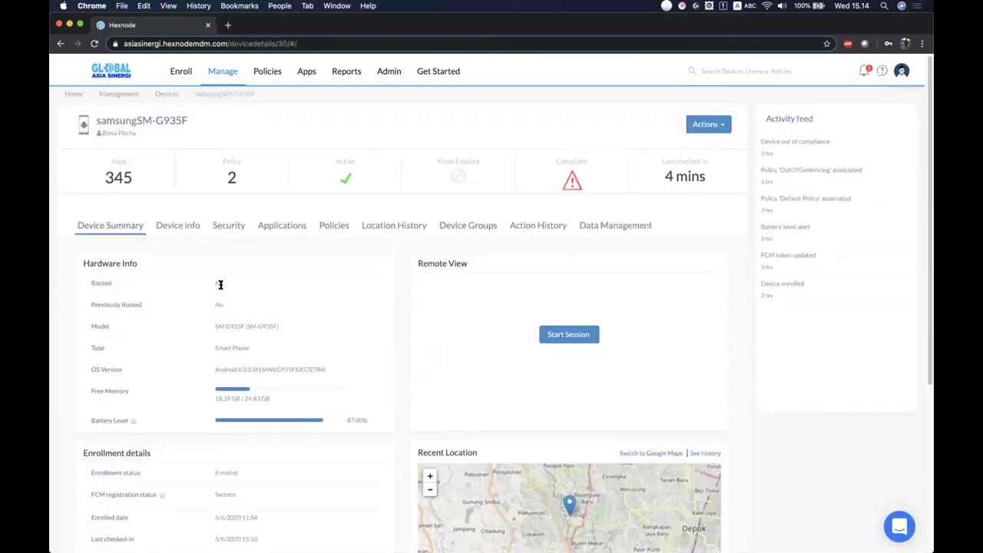
scroll(220, 286, down, 5)
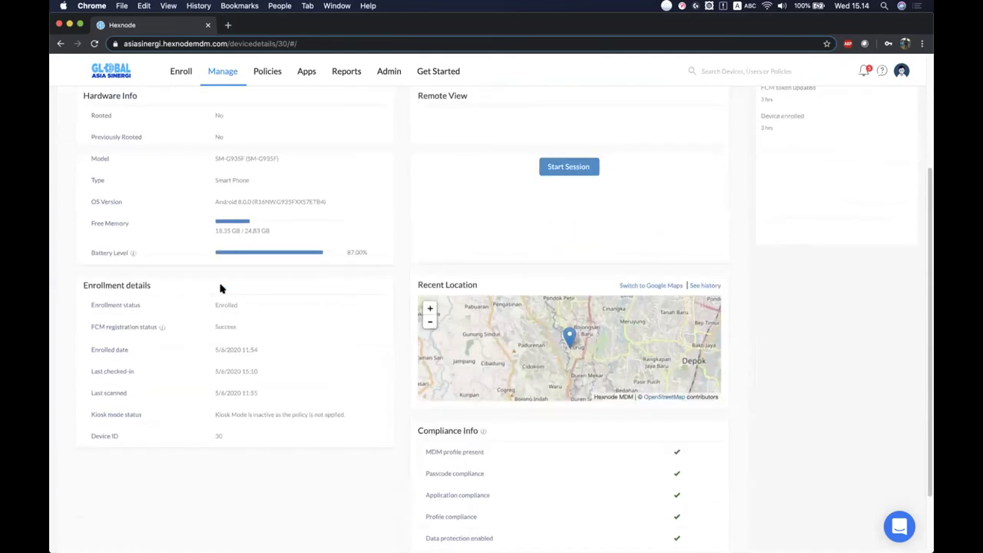
scroll(220, 288, up, 3)
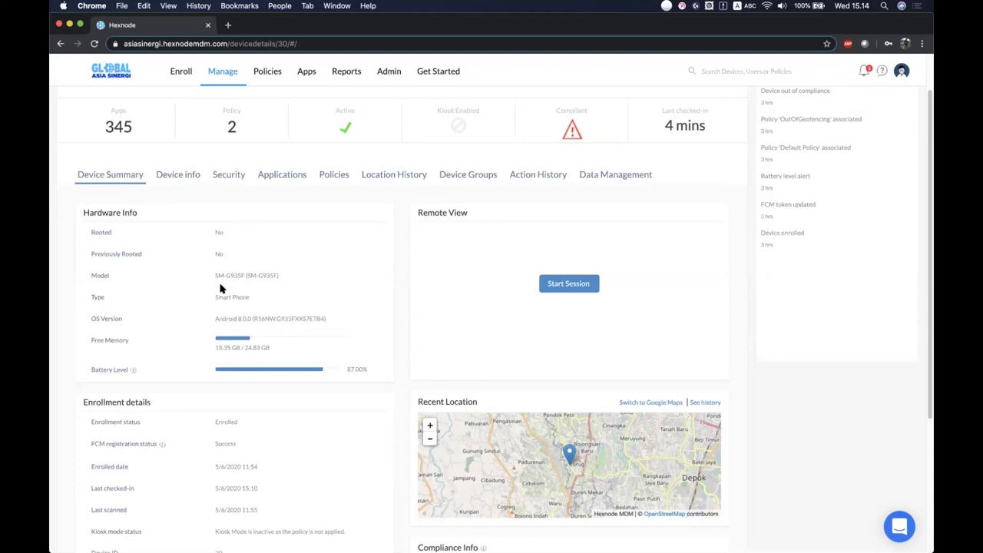
Step: Start a live Remote View session of the Samsung phone's screen
click(577, 294)
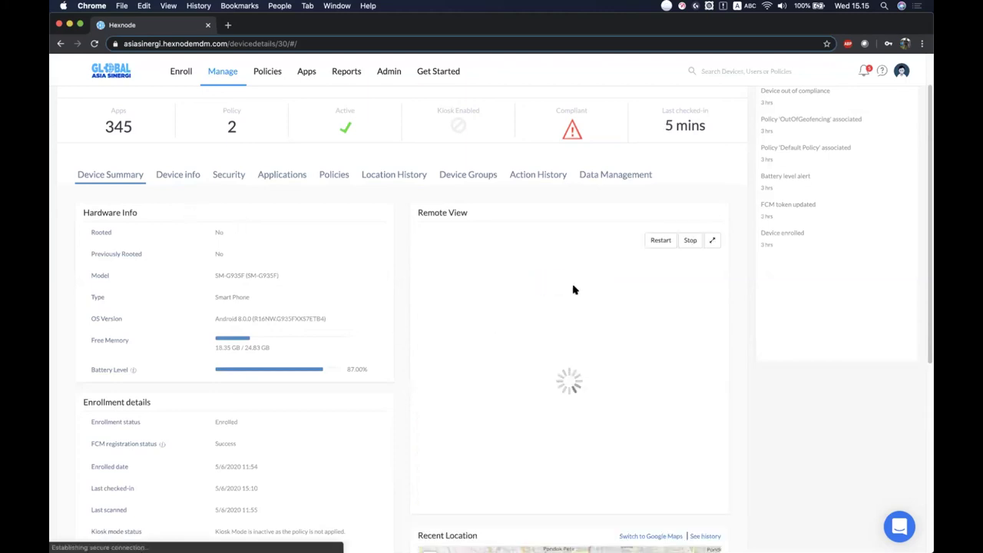
scroll(483, 317, down, 1)
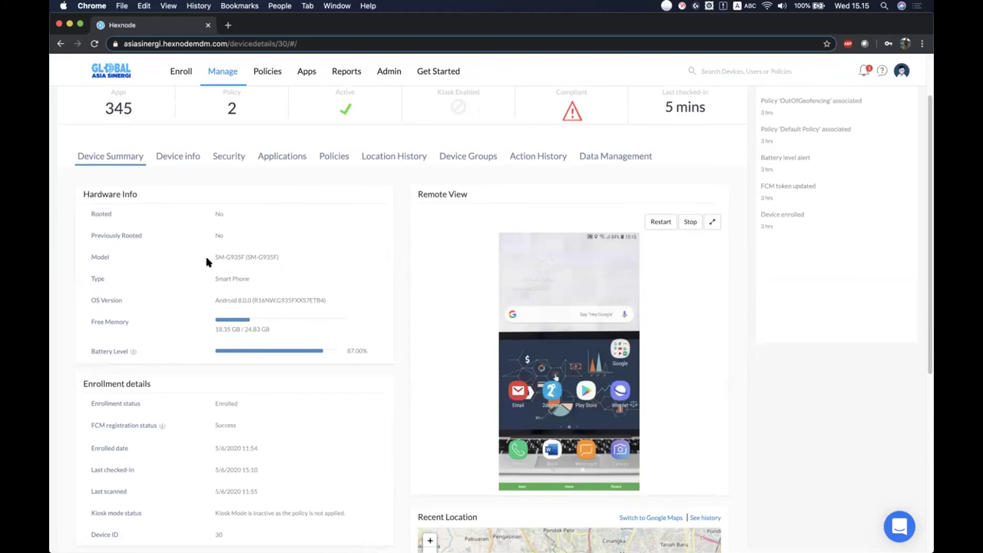
scroll(206, 262, down, 1)
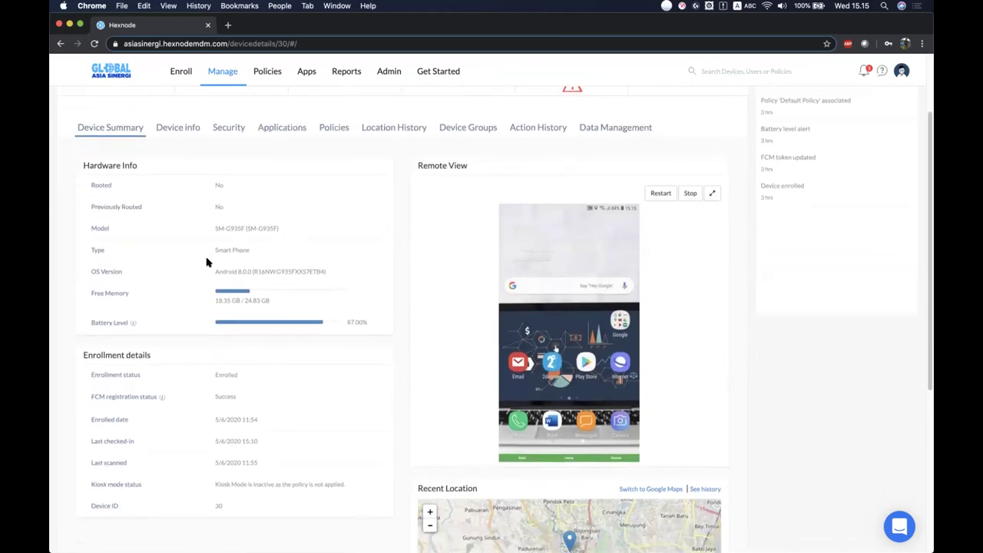
scroll(207, 262, up, 1)
scroll(198, 268, down, 1)
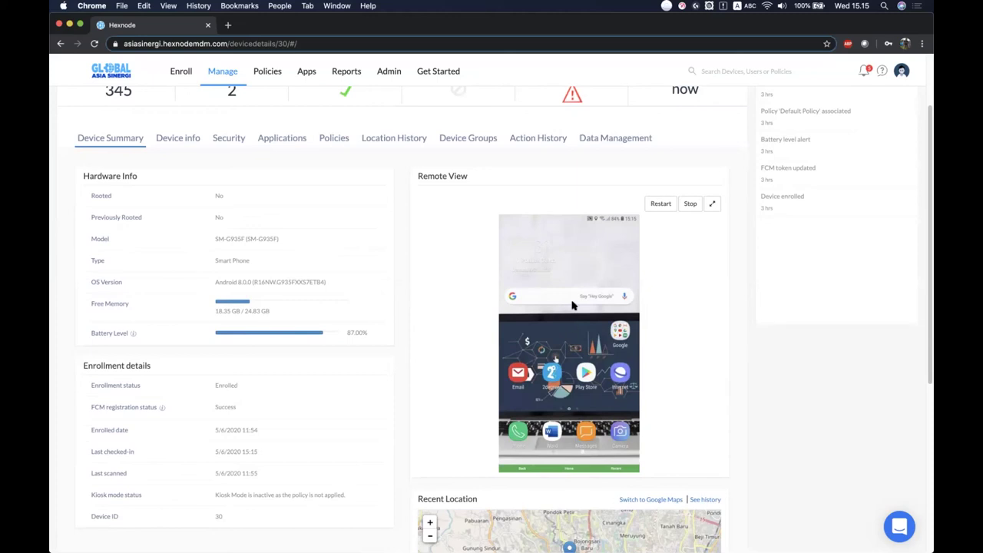
Step: Toggle the phone's home-screen edit mode, swipe pages, then return to the CAPABILITIES slide
click(573, 254)
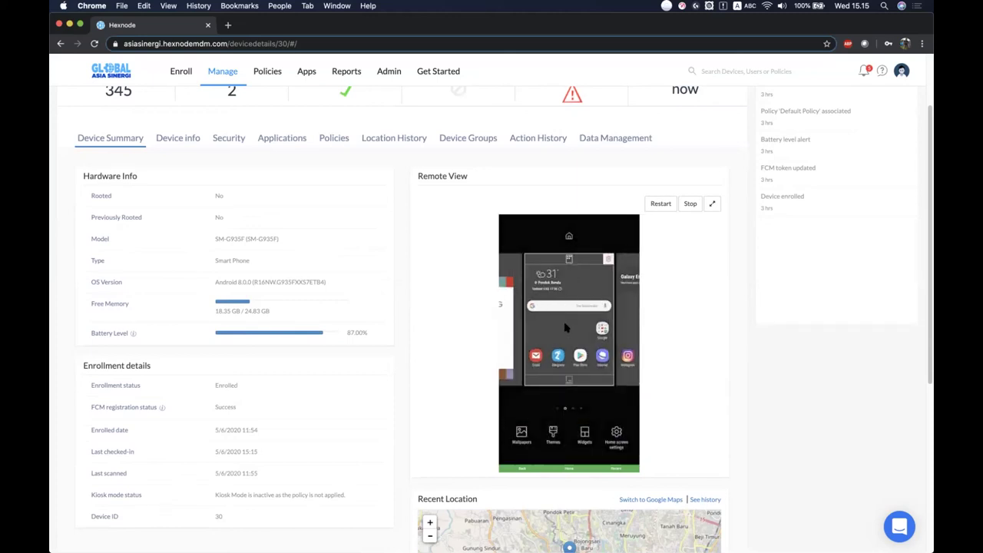
click(569, 470)
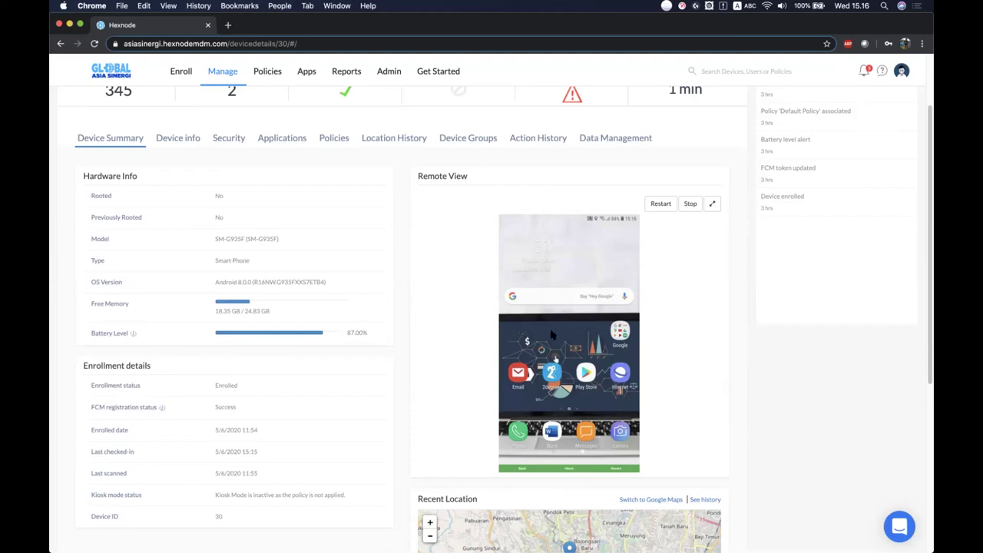
drag(587, 335, 576, 334)
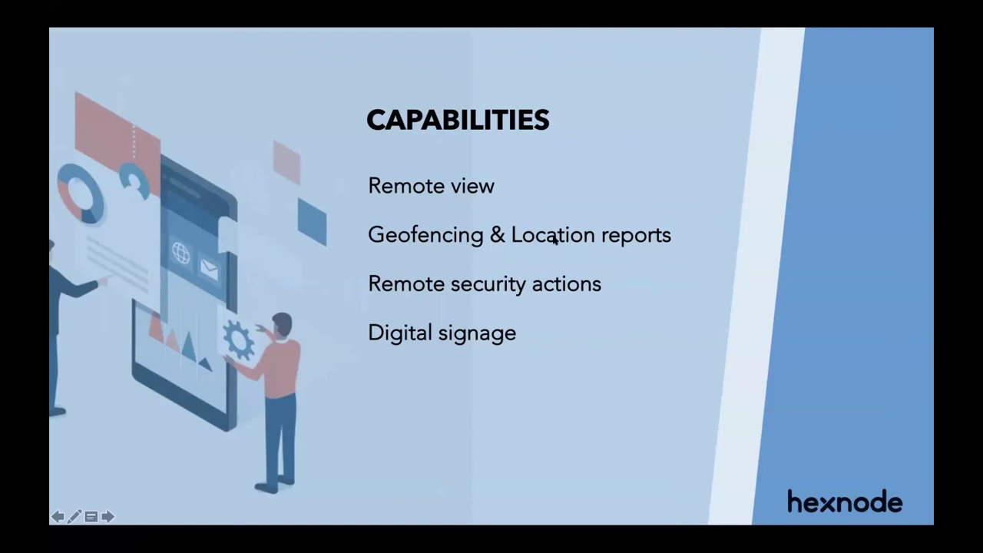
click(503, 238)
key(Left)
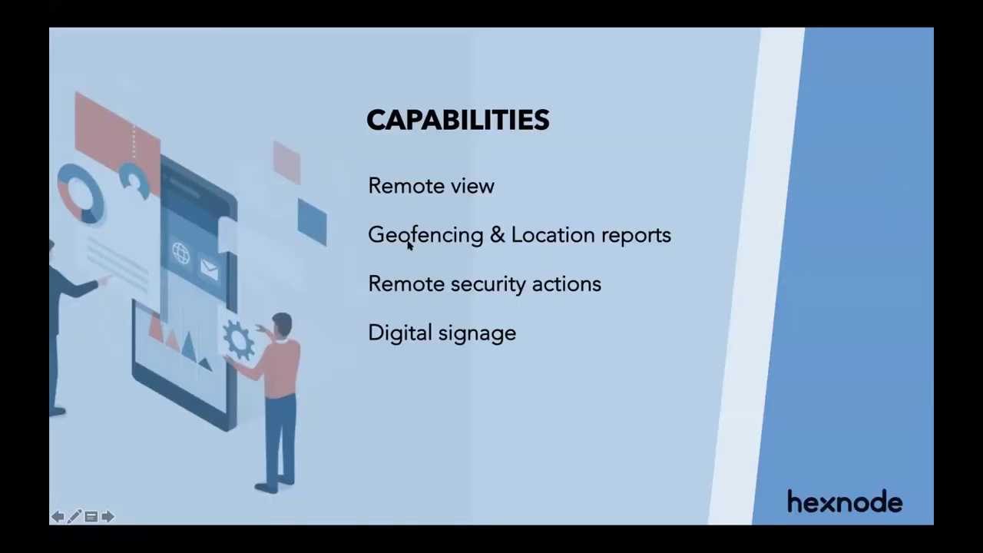